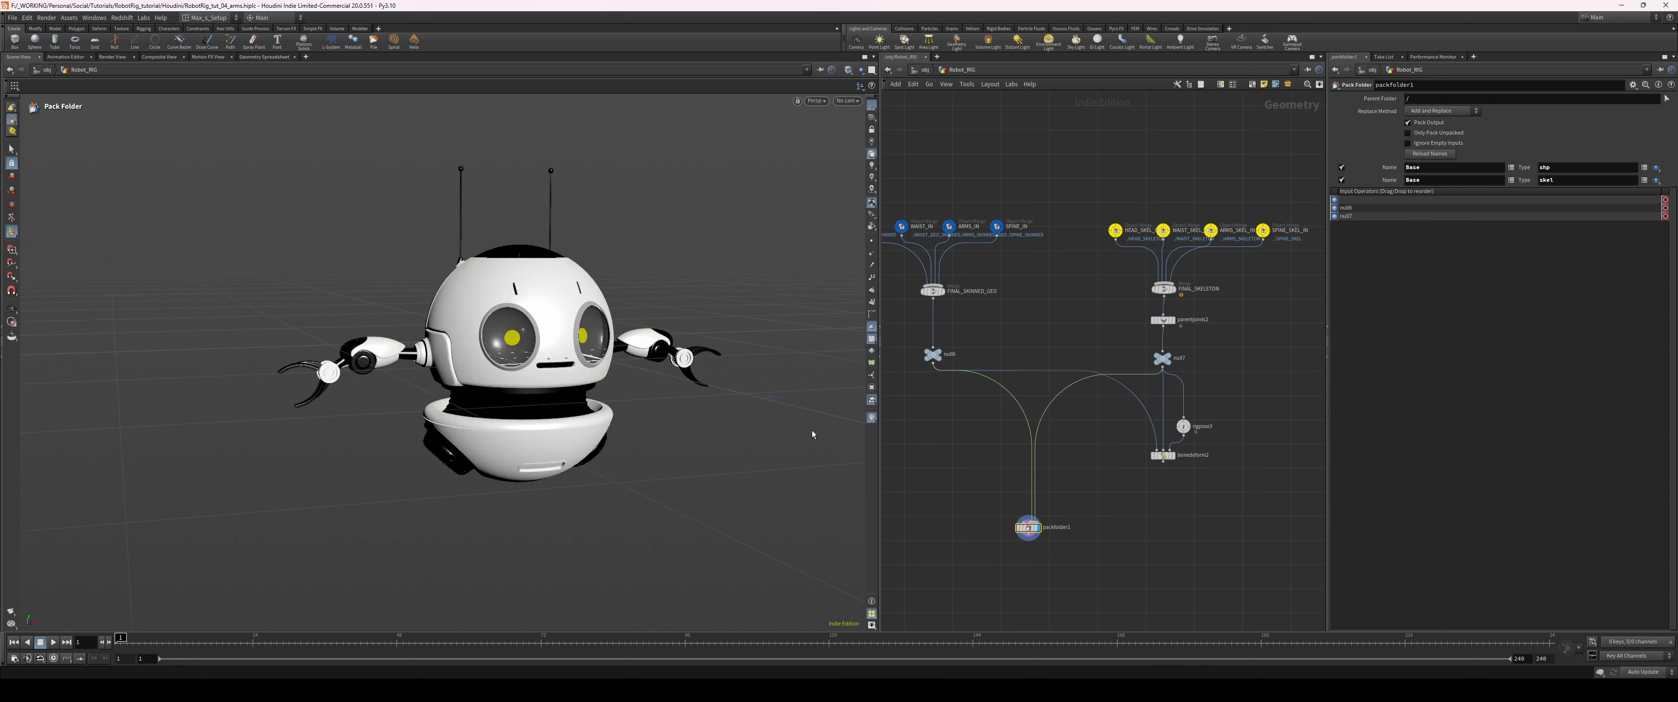
# - Look over the whole robot rig network, from the body-part network boxes to the Geo and Skeleton merge area
pyautogui.scroll(-5, 1097, 508)
pyautogui.scroll(-3, 1024, 432)
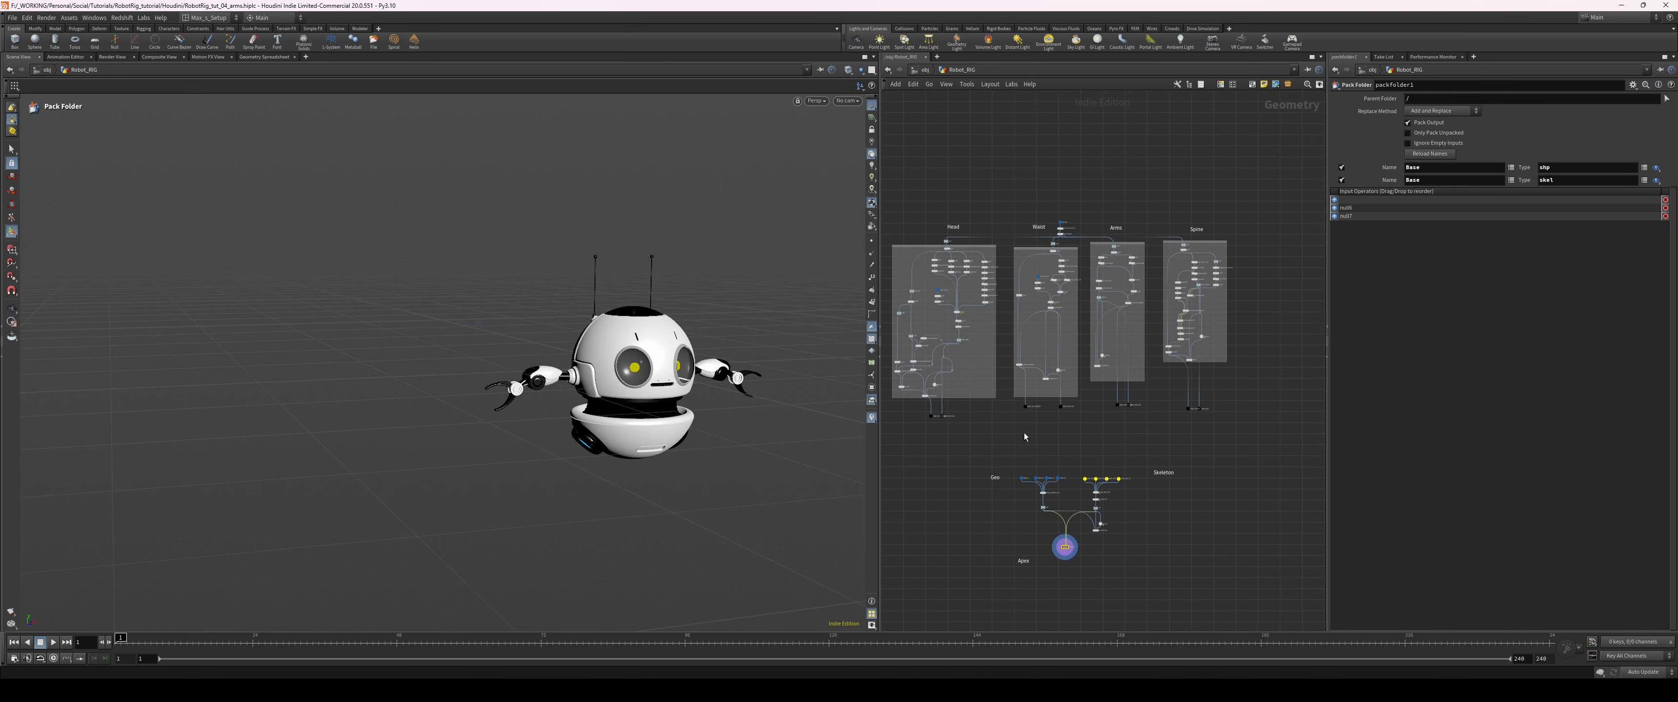
pyautogui.moveTo(1074, 452); pyautogui.dragTo(1107, 431, button='middle')
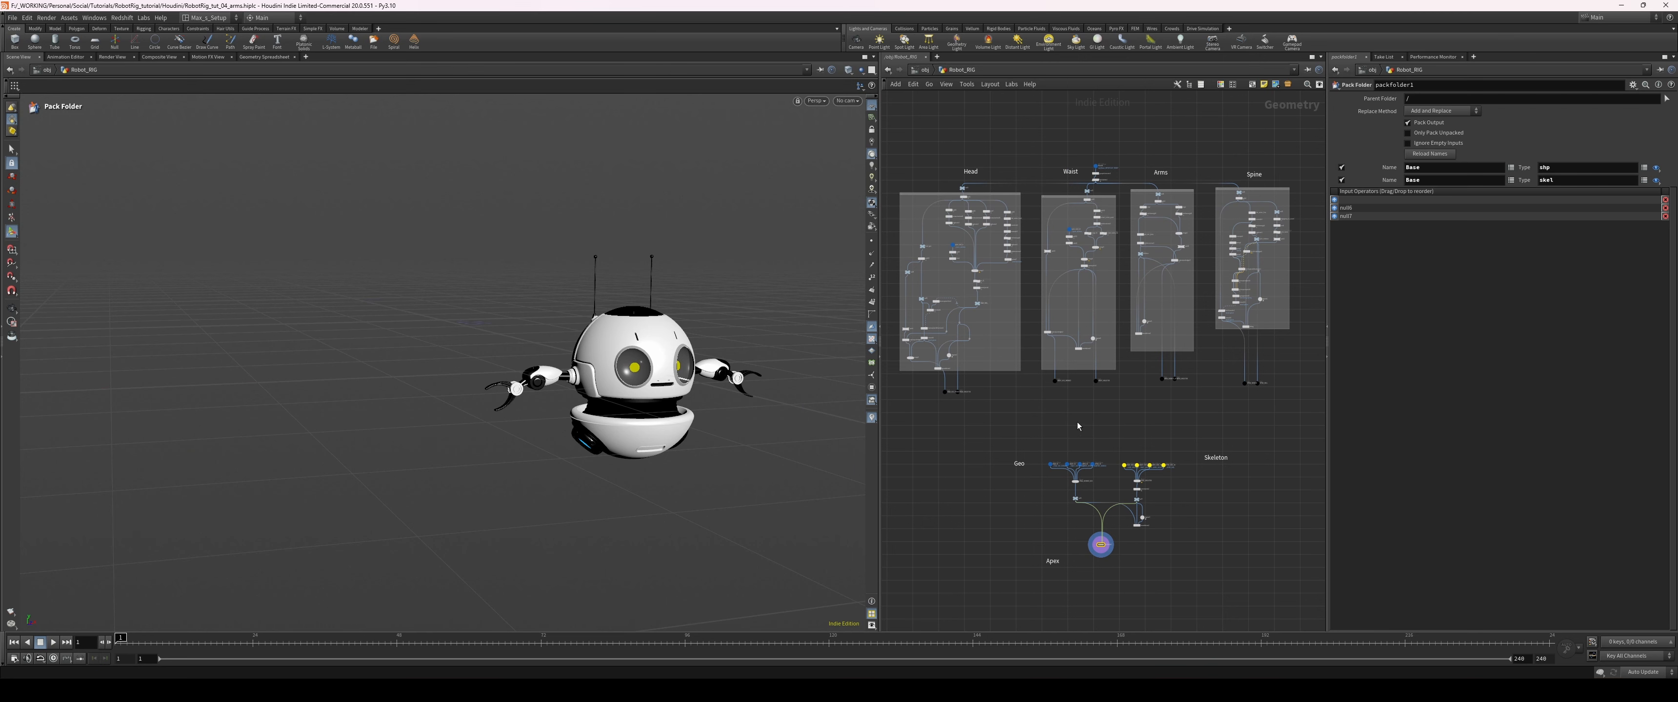
pyautogui.scroll(2, 1084, 423)
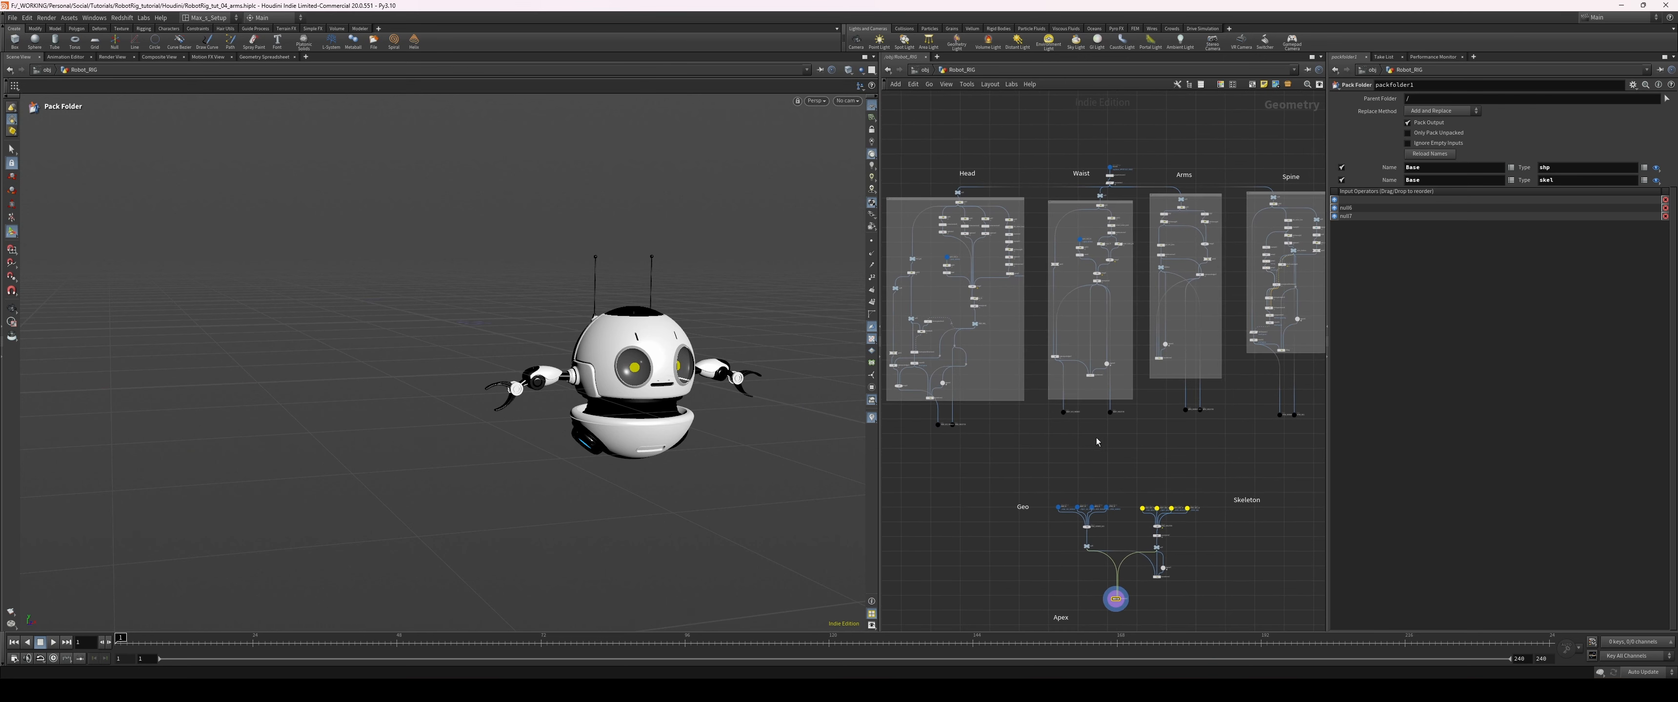
pyautogui.scroll(6, 1095, 441)
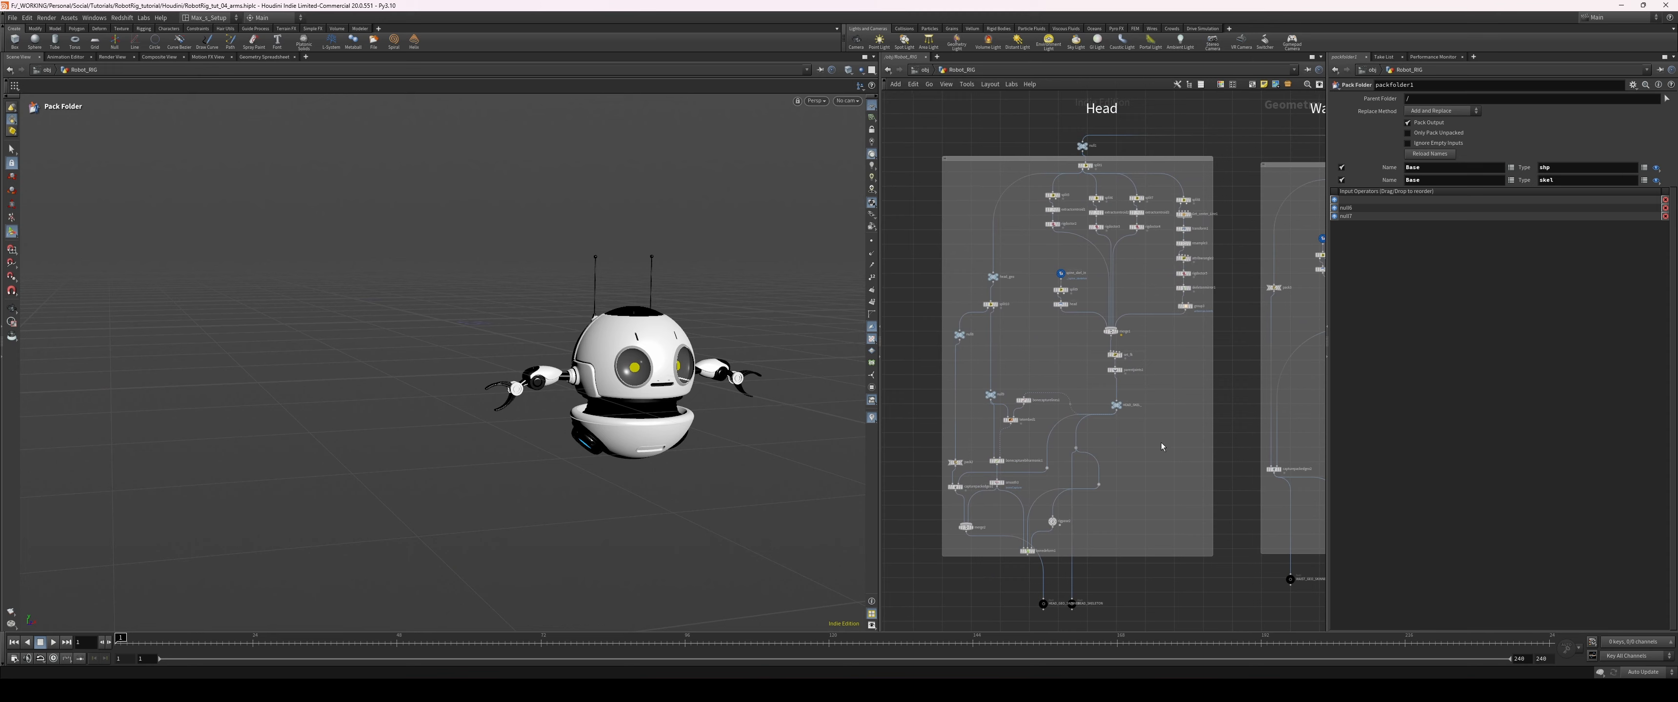
pyautogui.scroll(-1, 1164, 443)
pyautogui.moveTo(1164, 443); pyautogui.dragTo(1121, 449, button='middle')
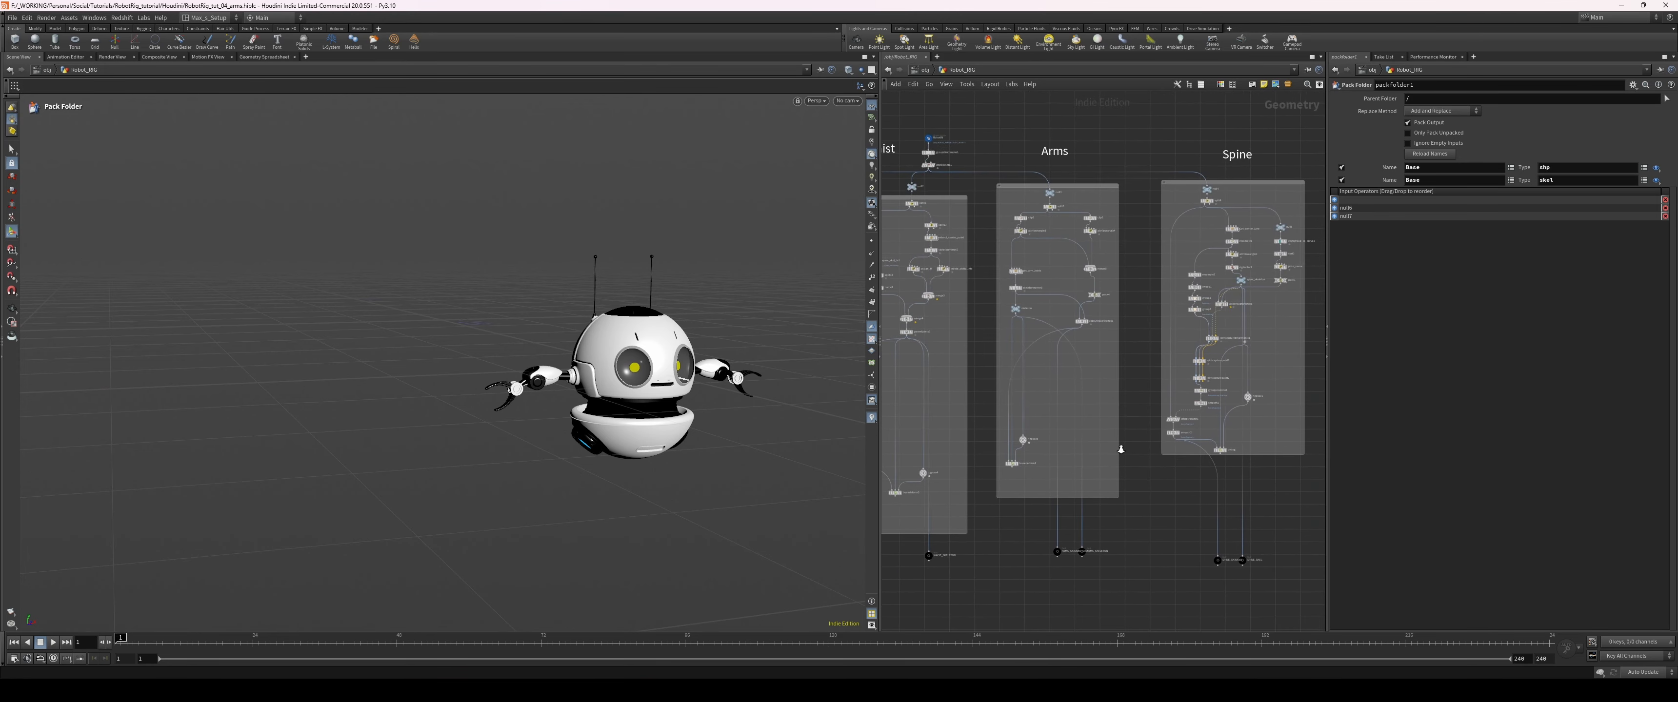
pyautogui.scroll(-4, 1121, 449)
# - Widen the network editor and examine the Head, Waist, Arms and Spine network boxes with their outputs
pyautogui.moveTo(879, 506); pyautogui.dragTo(821, 507)
pyautogui.scroll(4, 998, 483)
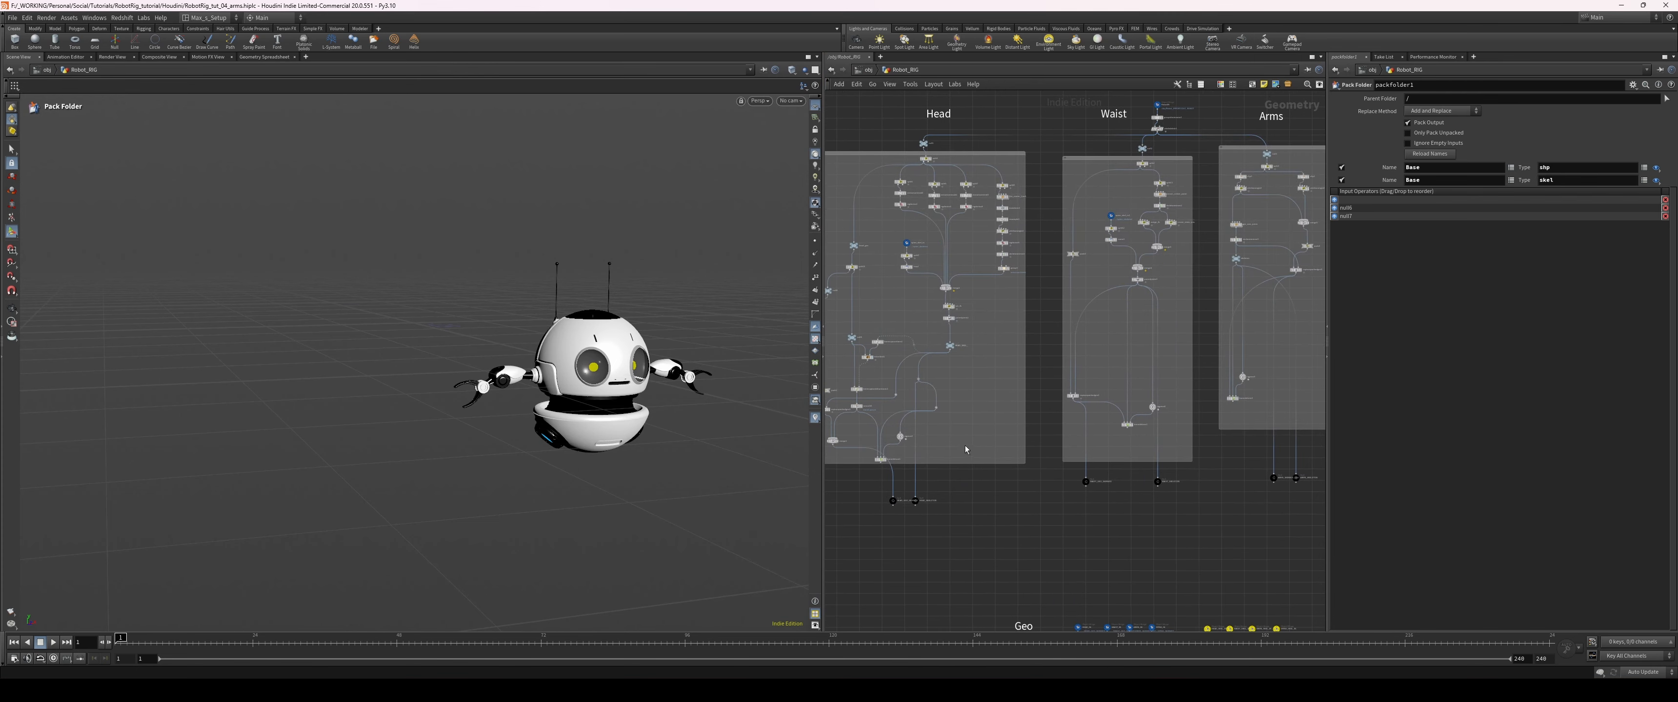
pyautogui.scroll(2, 965, 445)
pyautogui.moveTo(965, 431); pyautogui.dragTo(936, 453, button='middle')
pyautogui.scroll(1, 1021, 444)
pyautogui.moveTo(1151, 456); pyautogui.dragTo(826, 455, button='middle')
pyautogui.moveTo(1027, 466); pyautogui.dragTo(1182, 431, button='middle')
pyautogui.scroll(-1, 1123, 466)
pyautogui.scroll(-2, 1154, 464)
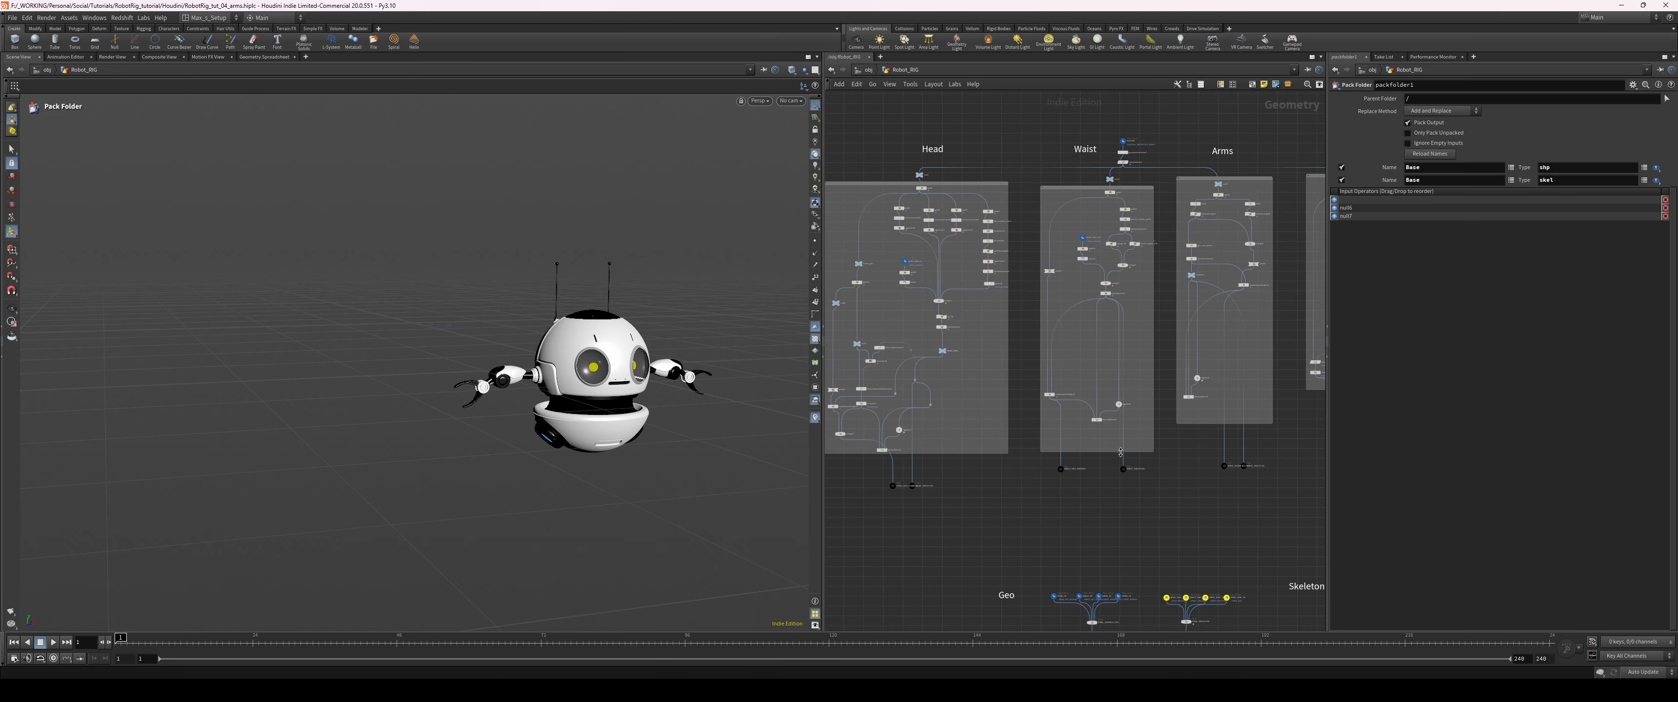
pyautogui.moveTo(1309, 468); pyautogui.dragTo(1183, 458, button='middle')
pyautogui.scroll(-3, 1204, 457)
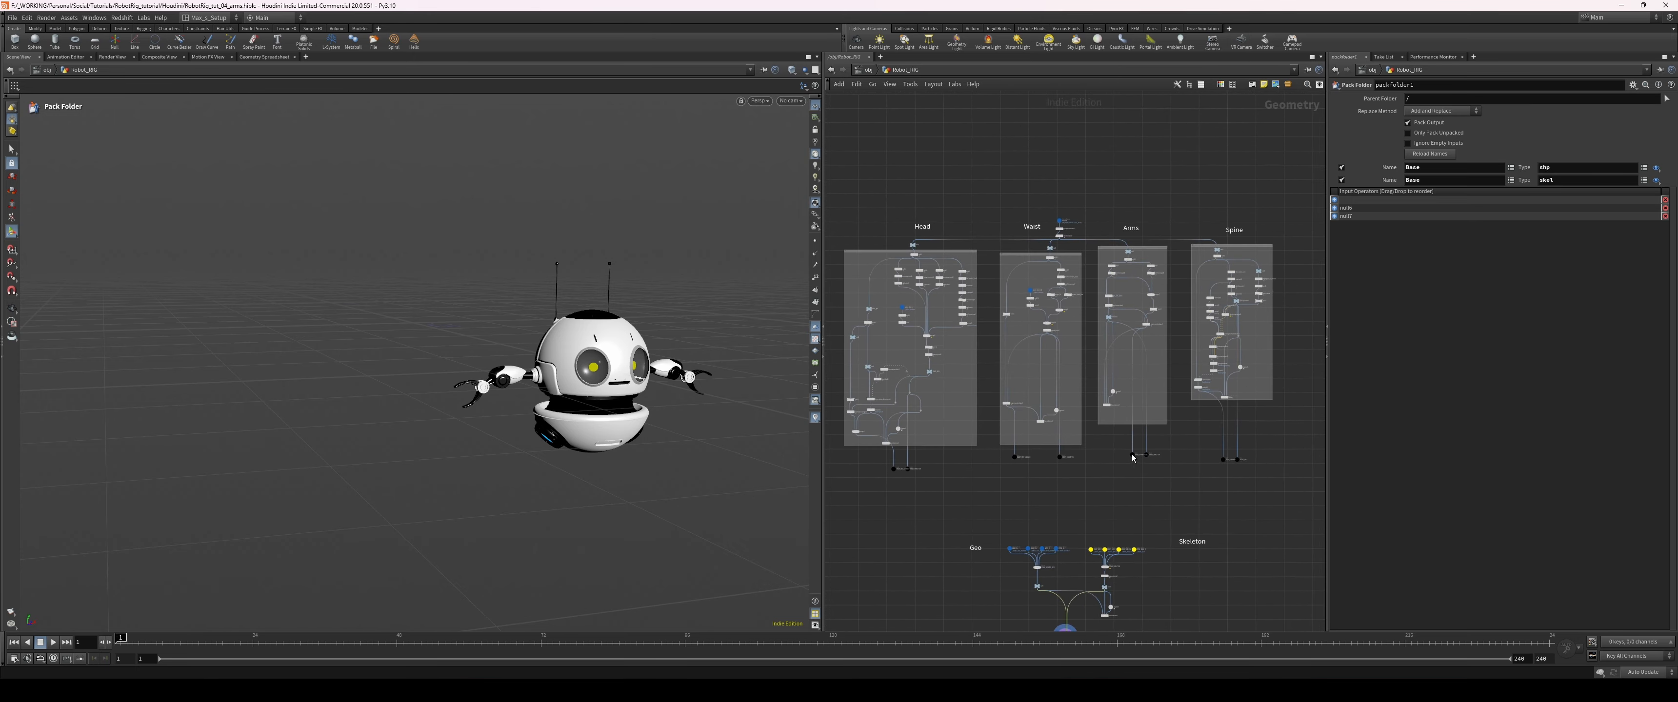
pyautogui.scroll(2, 1117, 458)
pyautogui.moveTo(1094, 499); pyautogui.dragTo(1148, 427, button='middle')
pyautogui.scroll(-1, 1125, 444)
pyautogui.scroll(3, 1043, 445)
pyautogui.scroll(-3, 1043, 444)
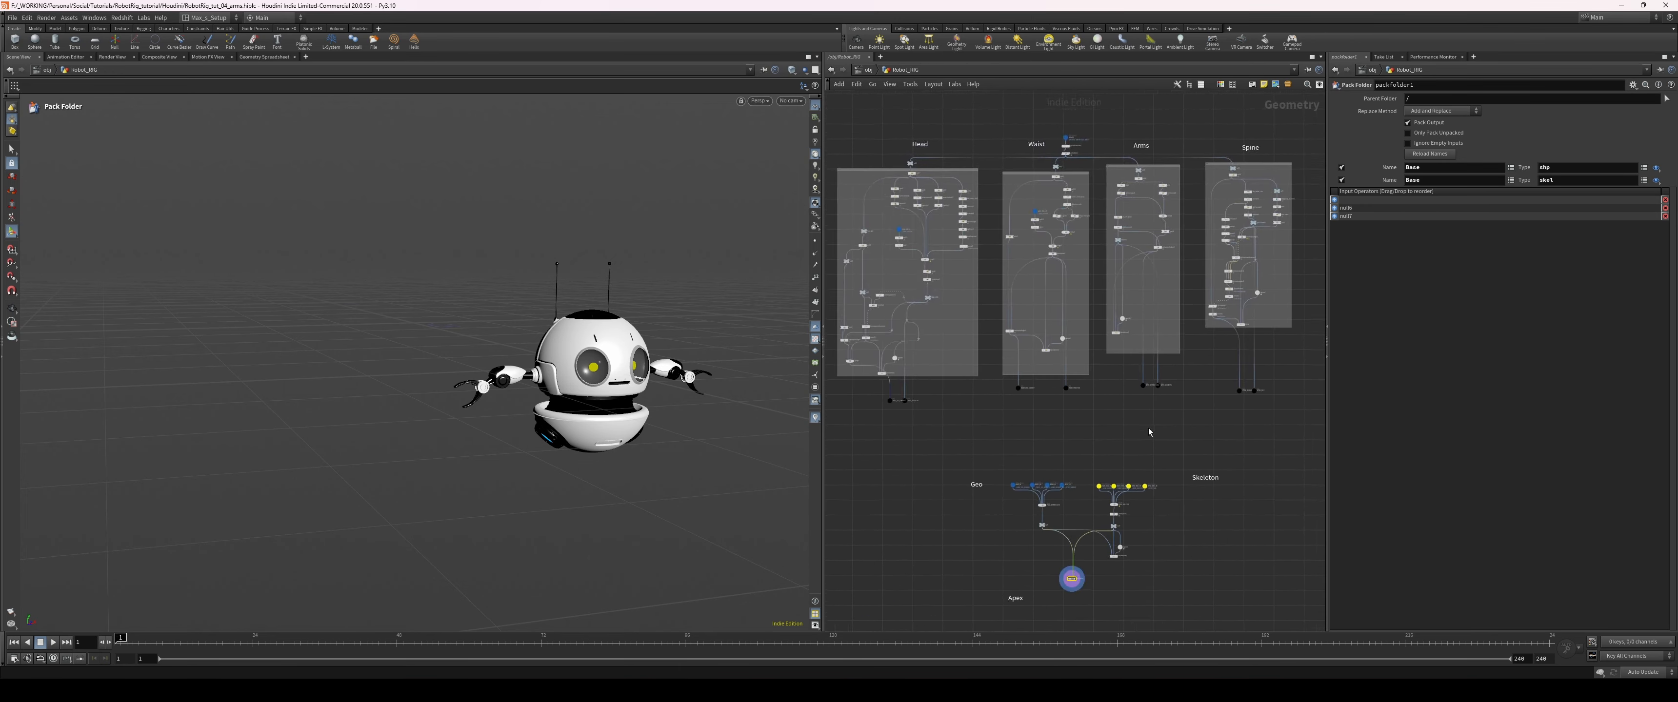
# - Examine the robot model and the Geo and Skeleton branches that merge and feed the packfolder1 node
pyautogui.scroll(4, 1107, 586)
pyautogui.scroll(5, 723, 420)
pyautogui.keyDown('alt'); pyautogui.moveTo(675, 426); pyautogui.dragTo(649, 421, button='middle'); pyautogui.keyUp('alt')
pyautogui.scroll(2, 1163, 422)
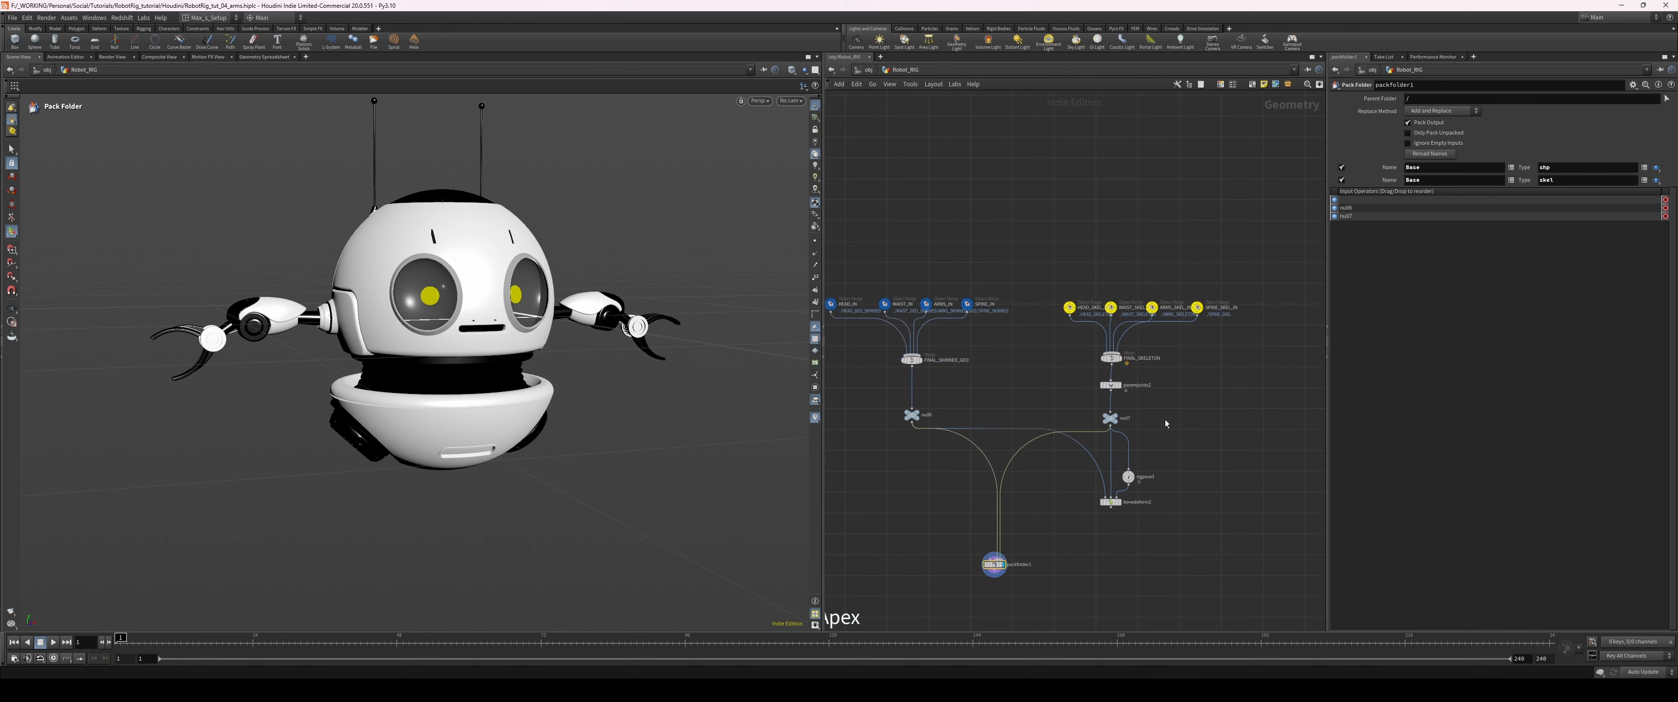
pyautogui.moveTo(1164, 423); pyautogui.dragTo(1173, 421, button='middle')
pyautogui.scroll(-1, 1046, 392)
pyautogui.scroll(3, 1068, 389)
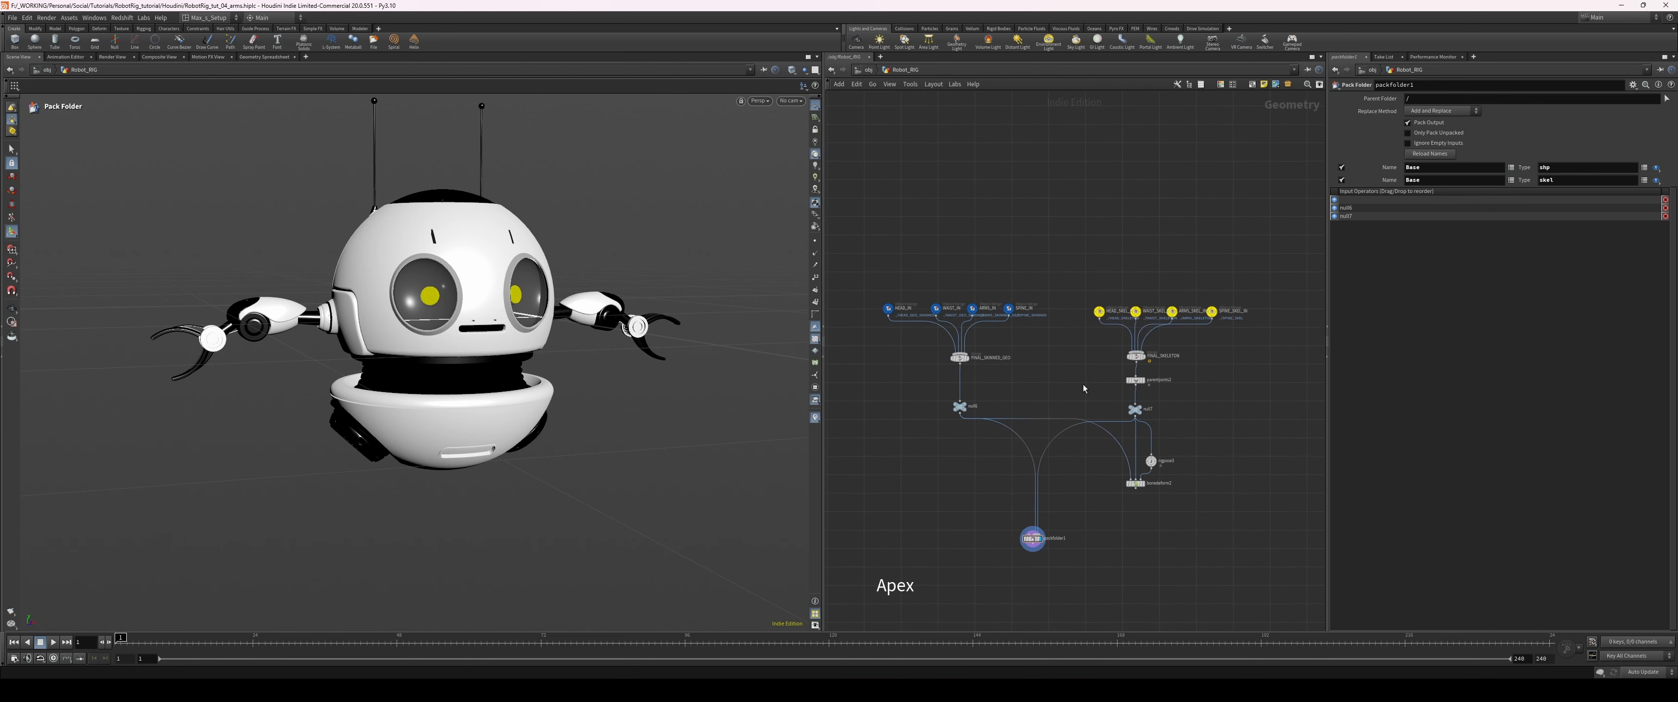
pyautogui.scroll(-4, 1098, 379)
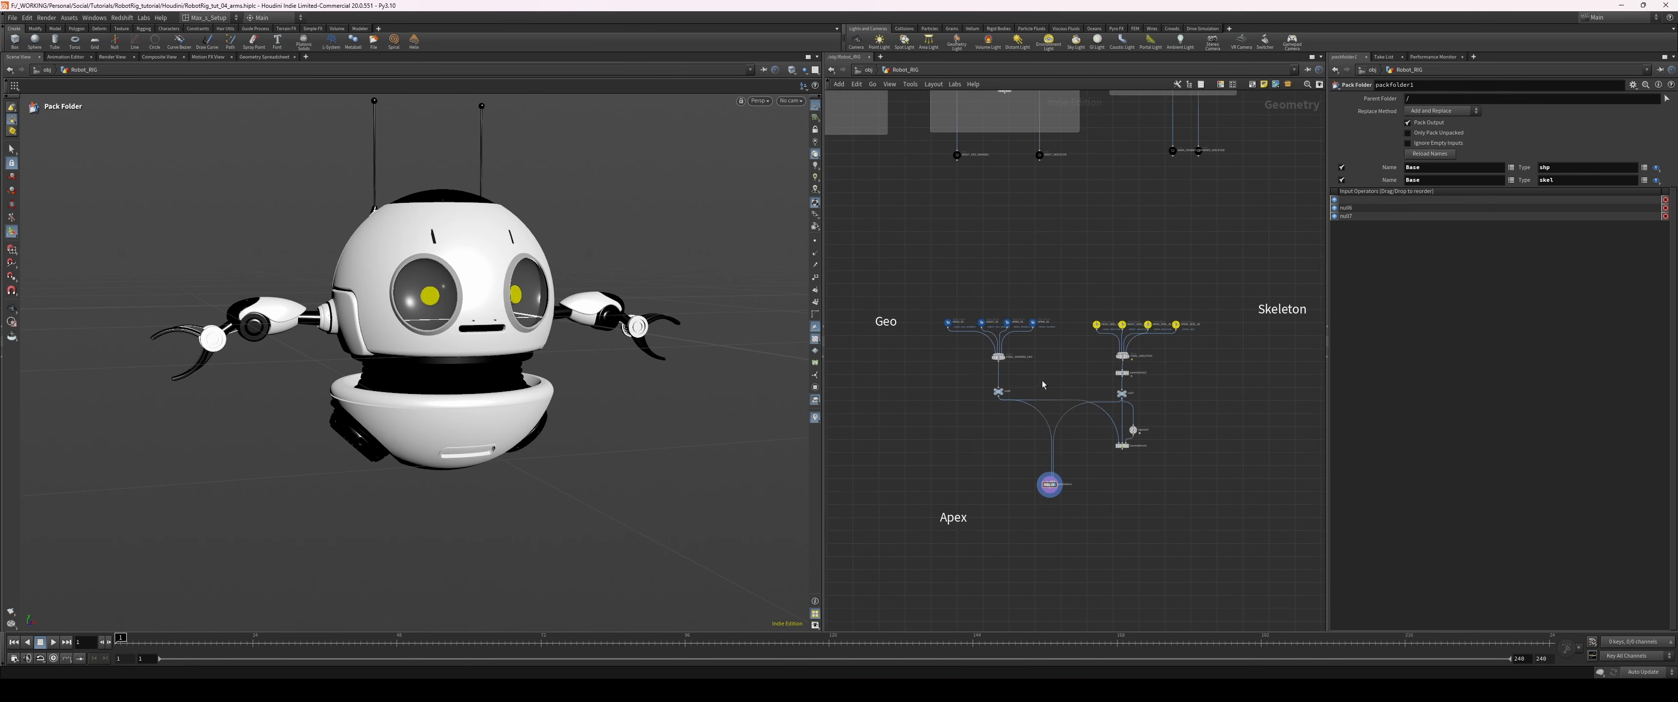
pyautogui.scroll(3, 1097, 391)
pyautogui.scroll(-5, 1100, 391)
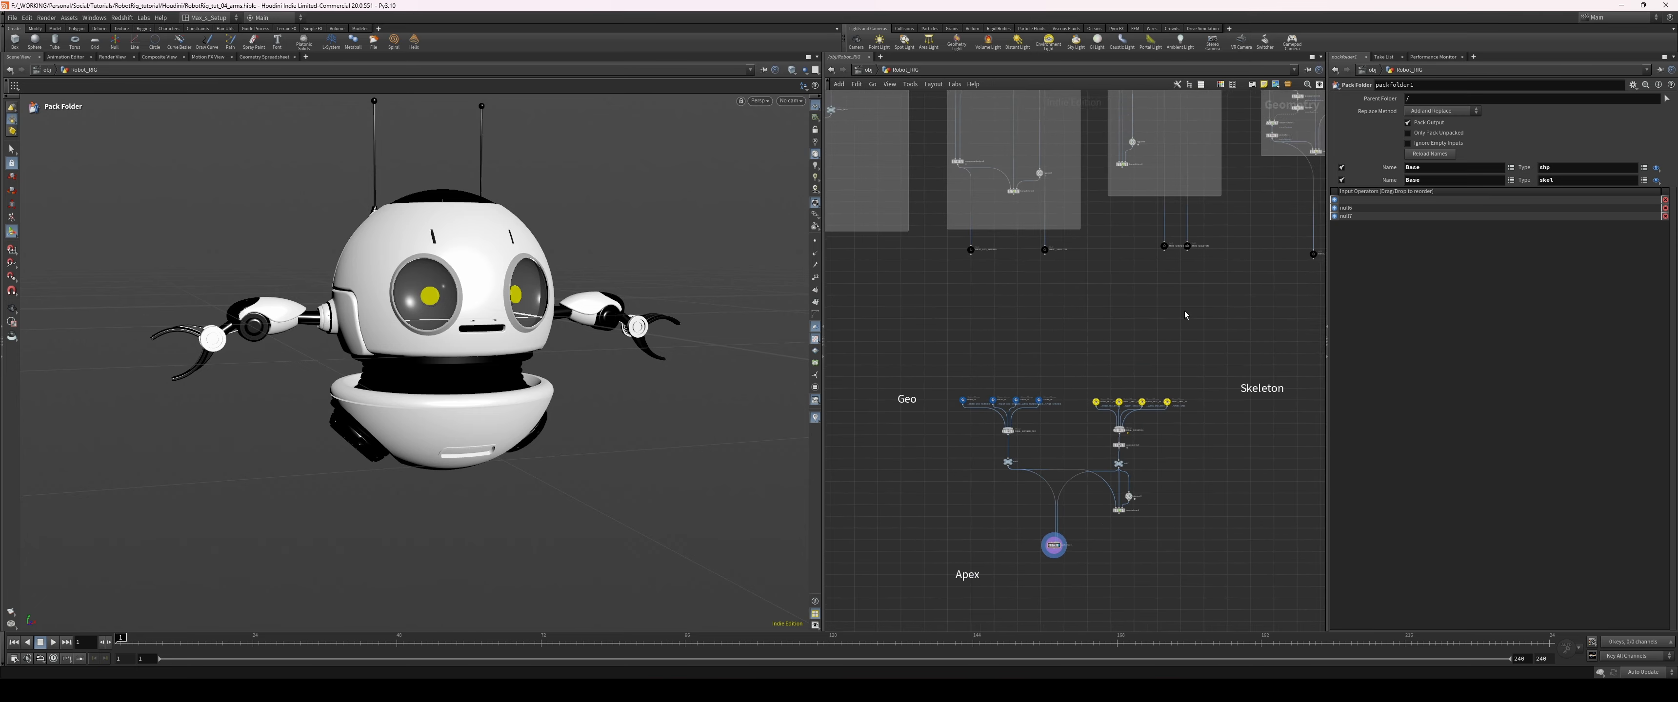
pyautogui.scroll(5, 1130, 352)
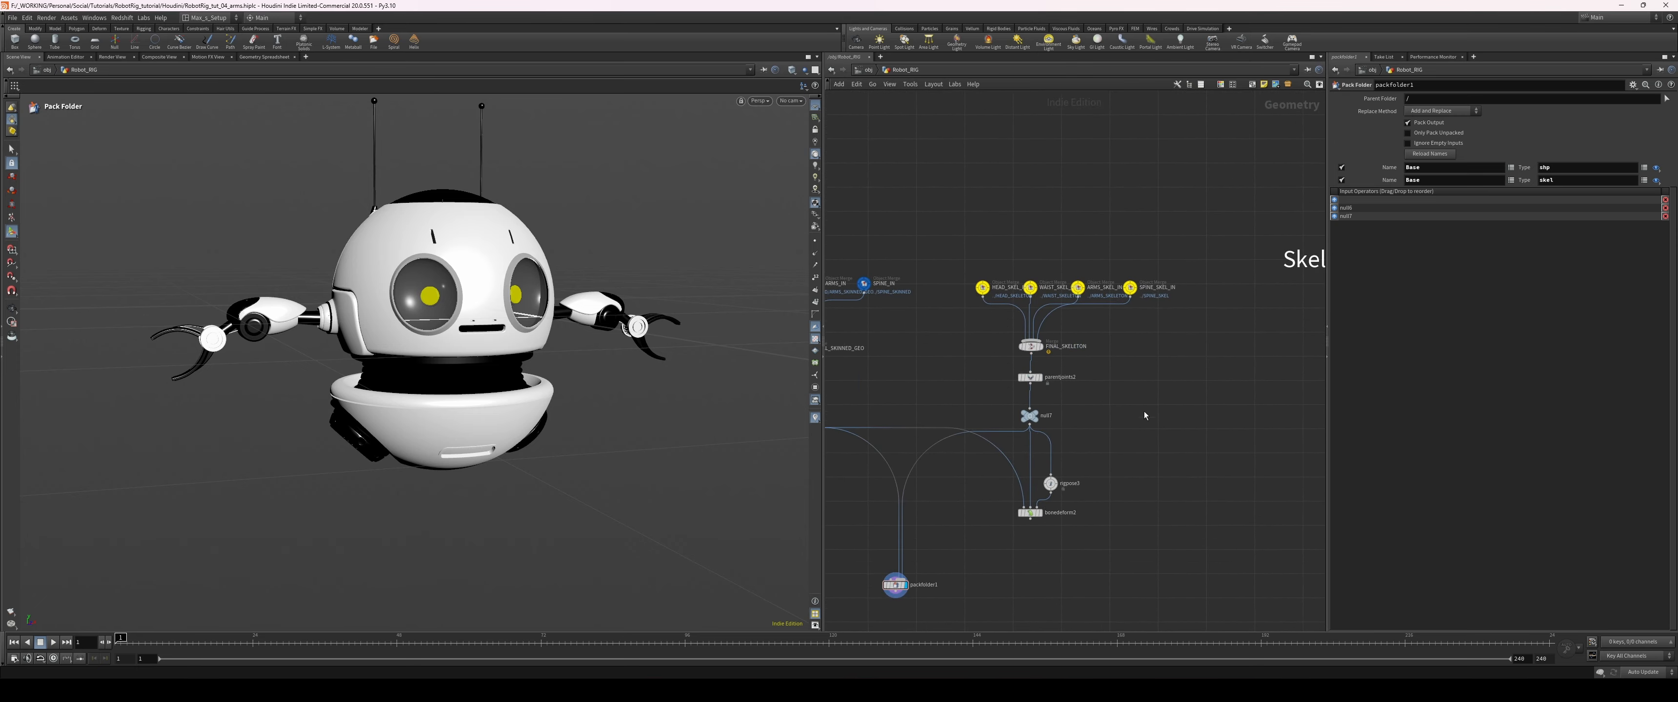
# - Insert a Skeleton node between parentjoints2 and null7, and detach its input from parentjoints2
pyautogui.press('Tab')
pyautogui.write('skel')
pyautogui.press('Return')
pyautogui.click(1131, 403)
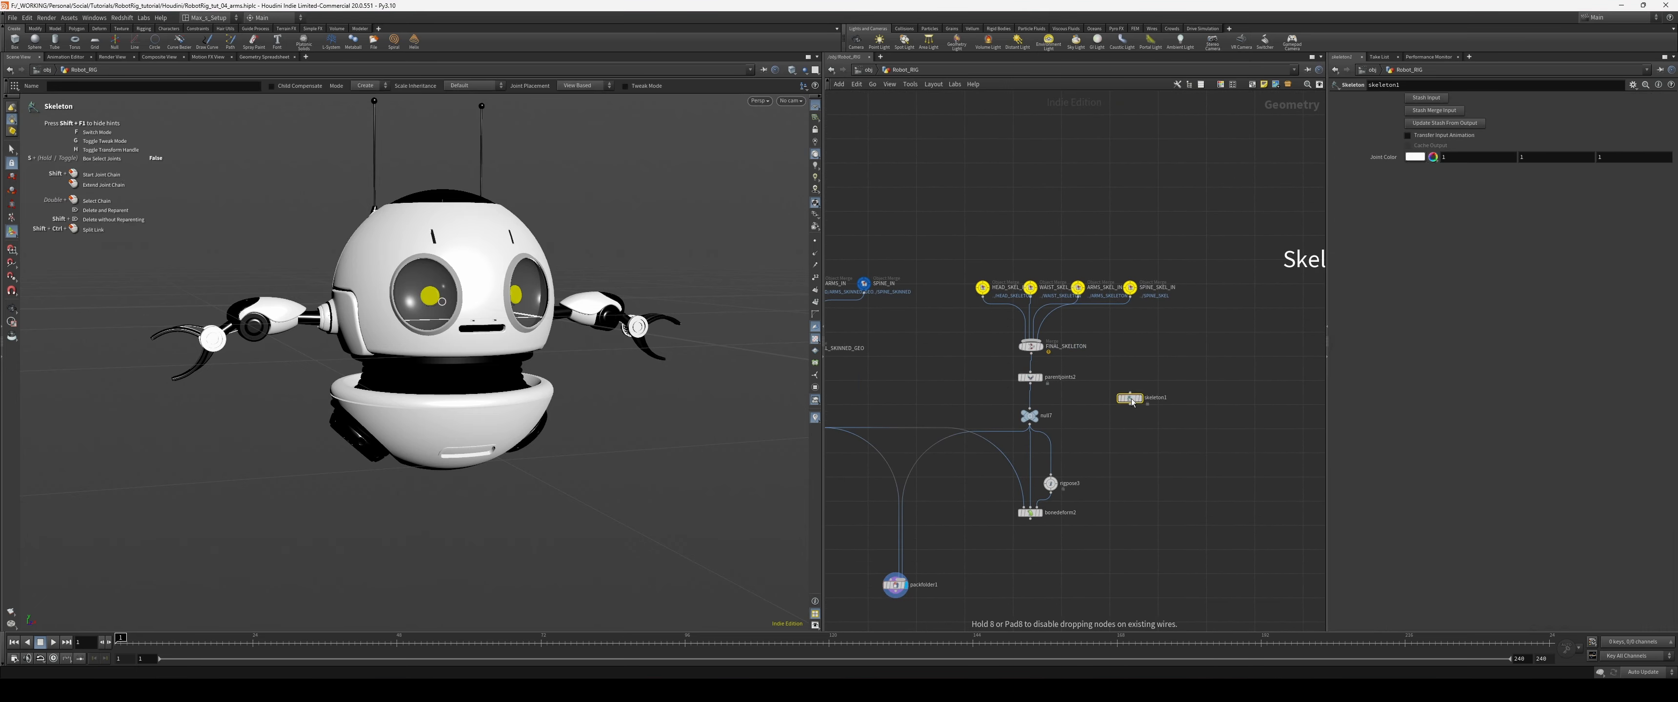
pyautogui.click(1034, 400)
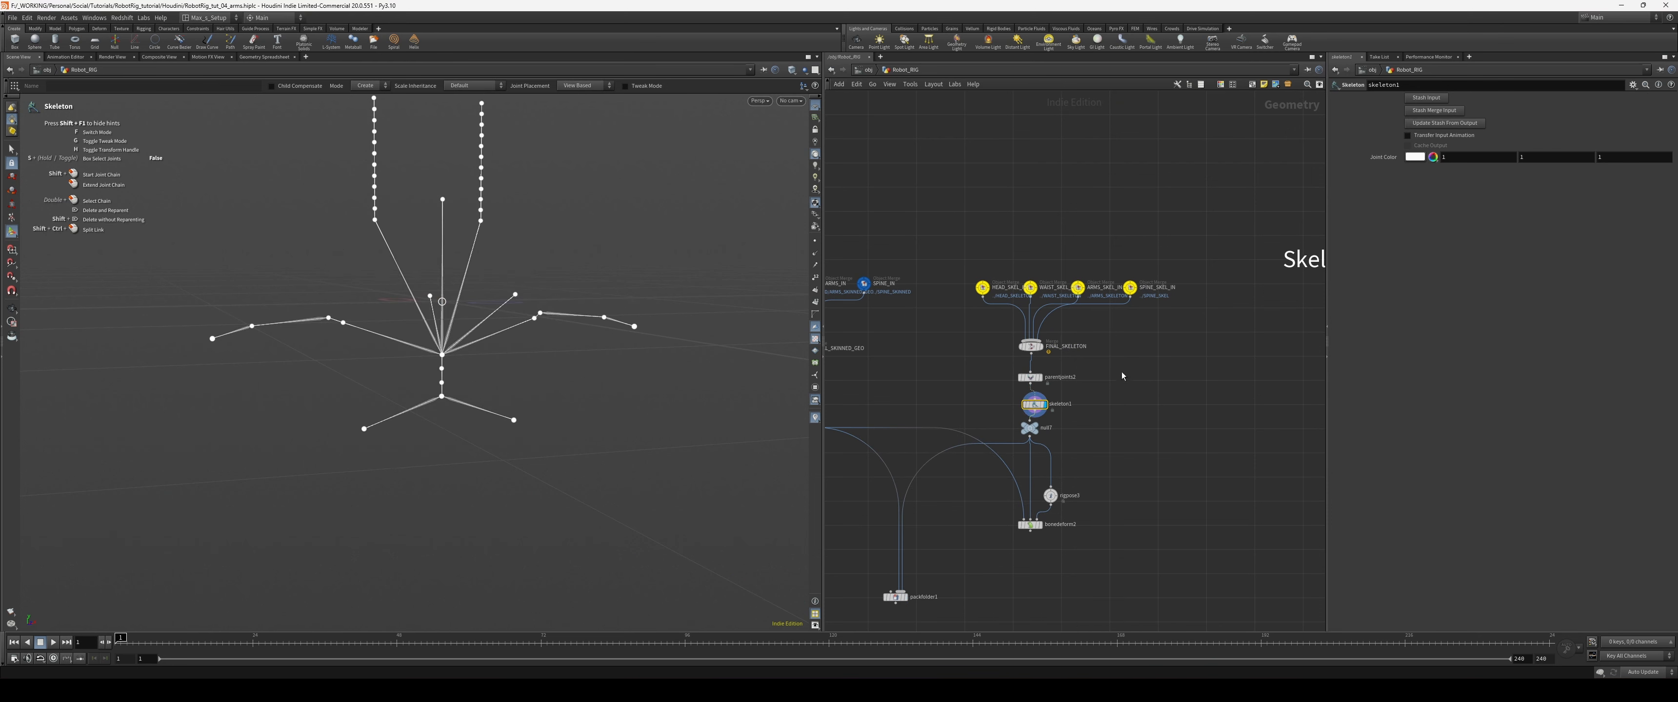
pyautogui.scroll(3, 987, 400)
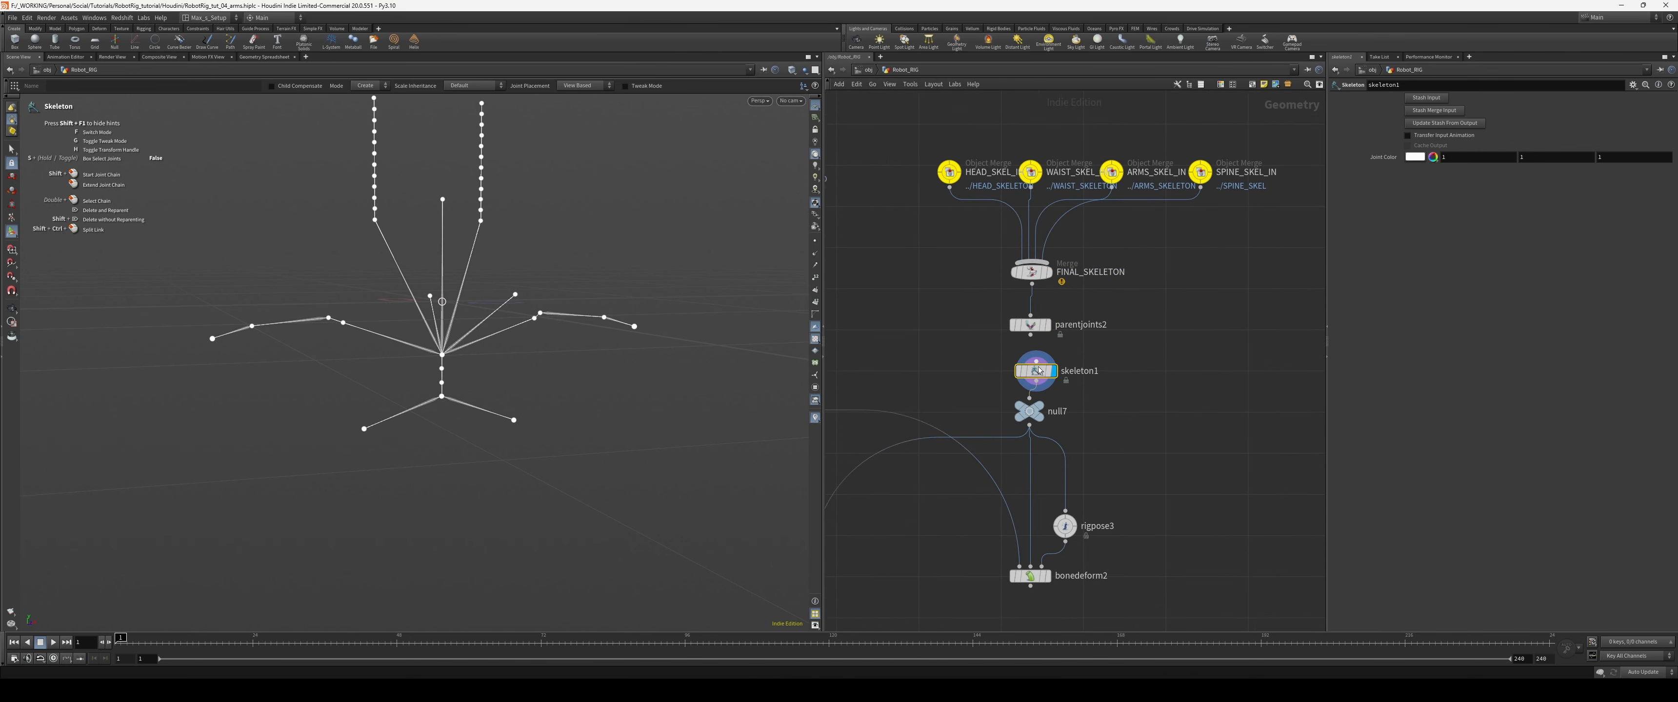
pyautogui.moveTo(1038, 370); pyautogui.dragTo(1147, 355)
# - Open a Geometry Spreadsheet below the viewport, examine the Skeleton node's joint names, and leave joint editing to view the skeleton
pyautogui.keyDown('alt'); pyautogui.moveTo(547, 300); pyautogui.dragTo(545, 374, button='middle'); pyautogui.keyUp('alt')
pyautogui.scroll(3, 524, 397)
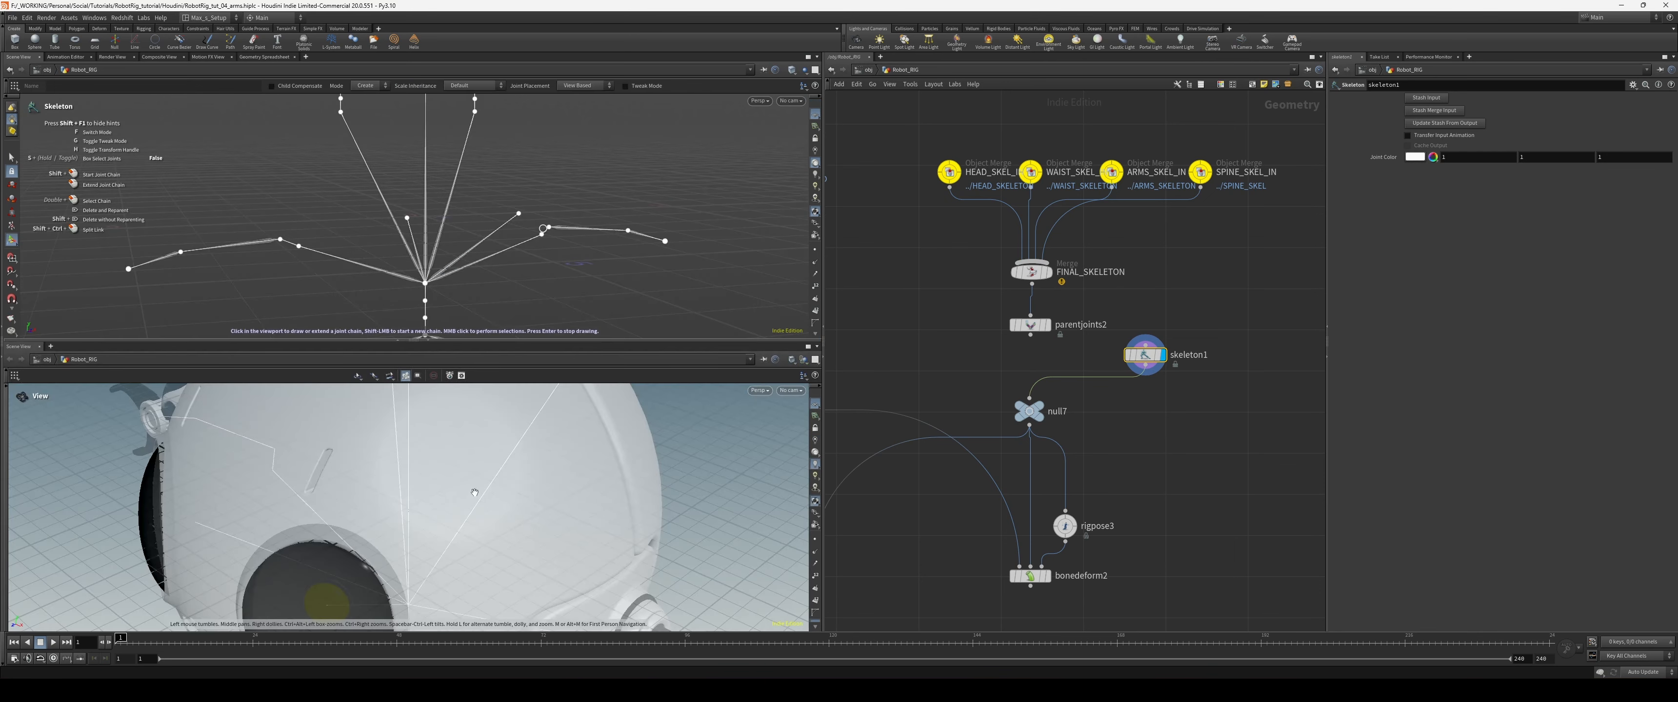
pyautogui.hotkey('alt', '8')
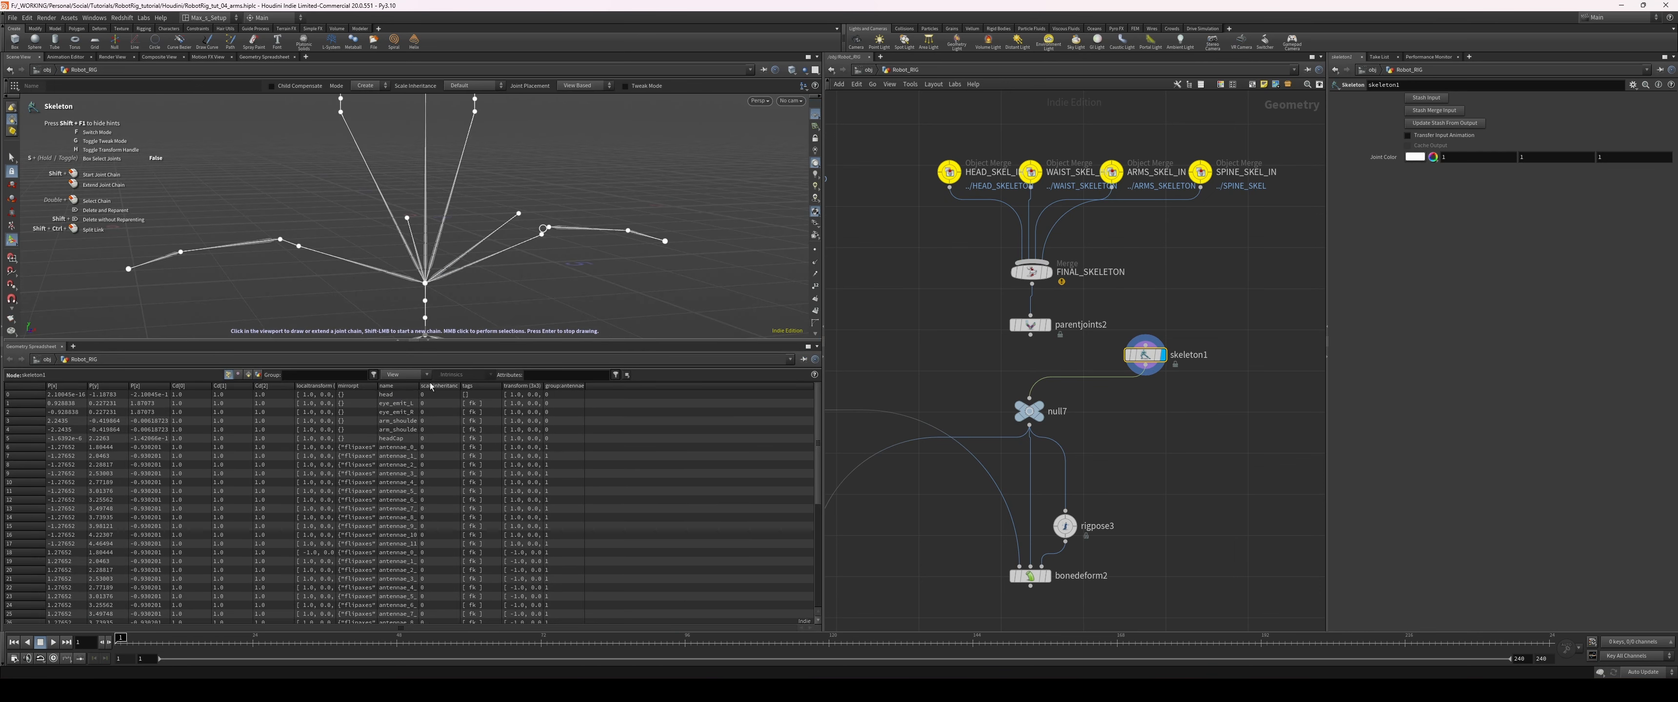
pyautogui.moveTo(417, 390); pyautogui.dragTo(463, 389)
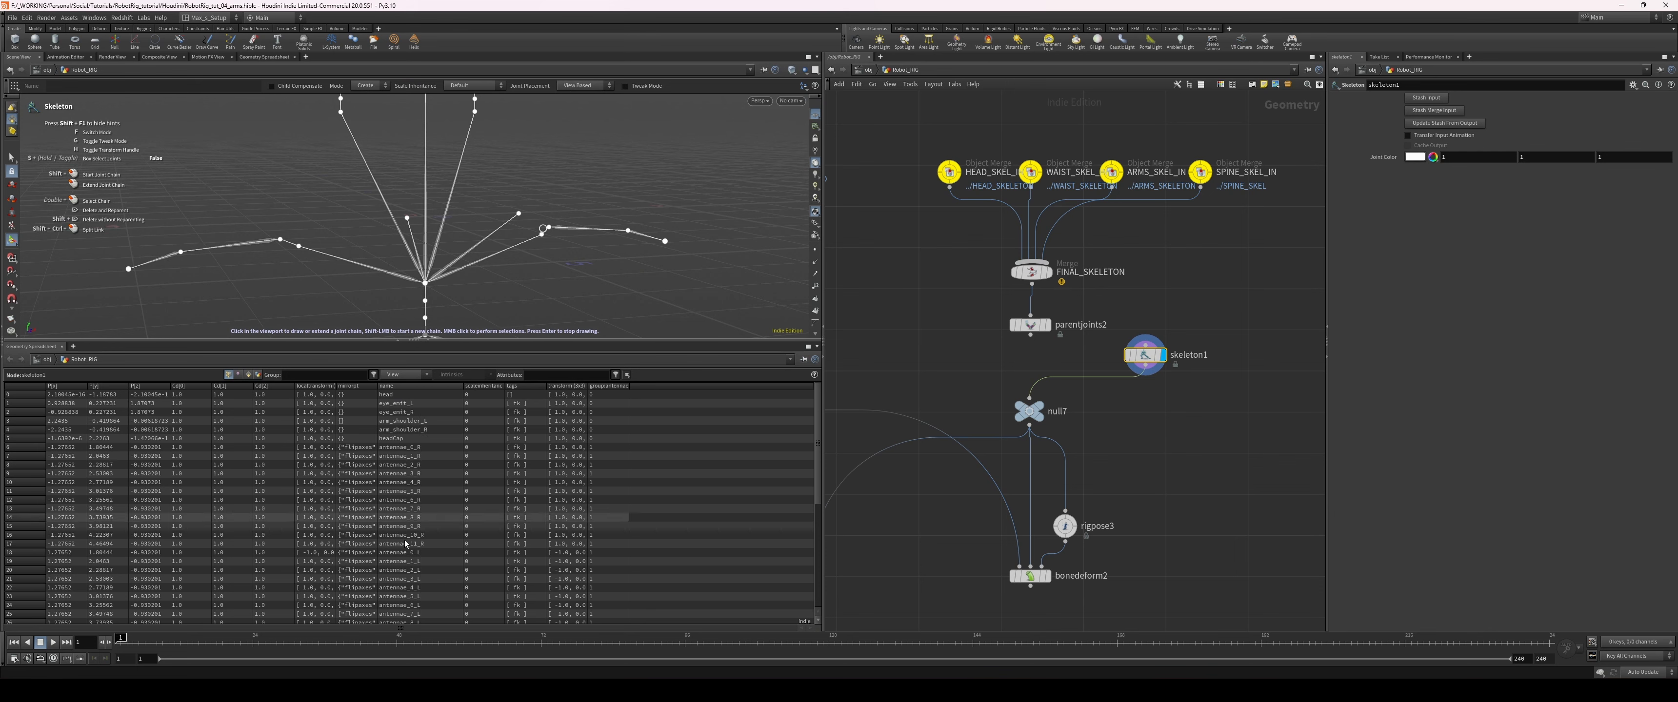
pyautogui.scroll(-7, 815, 434)
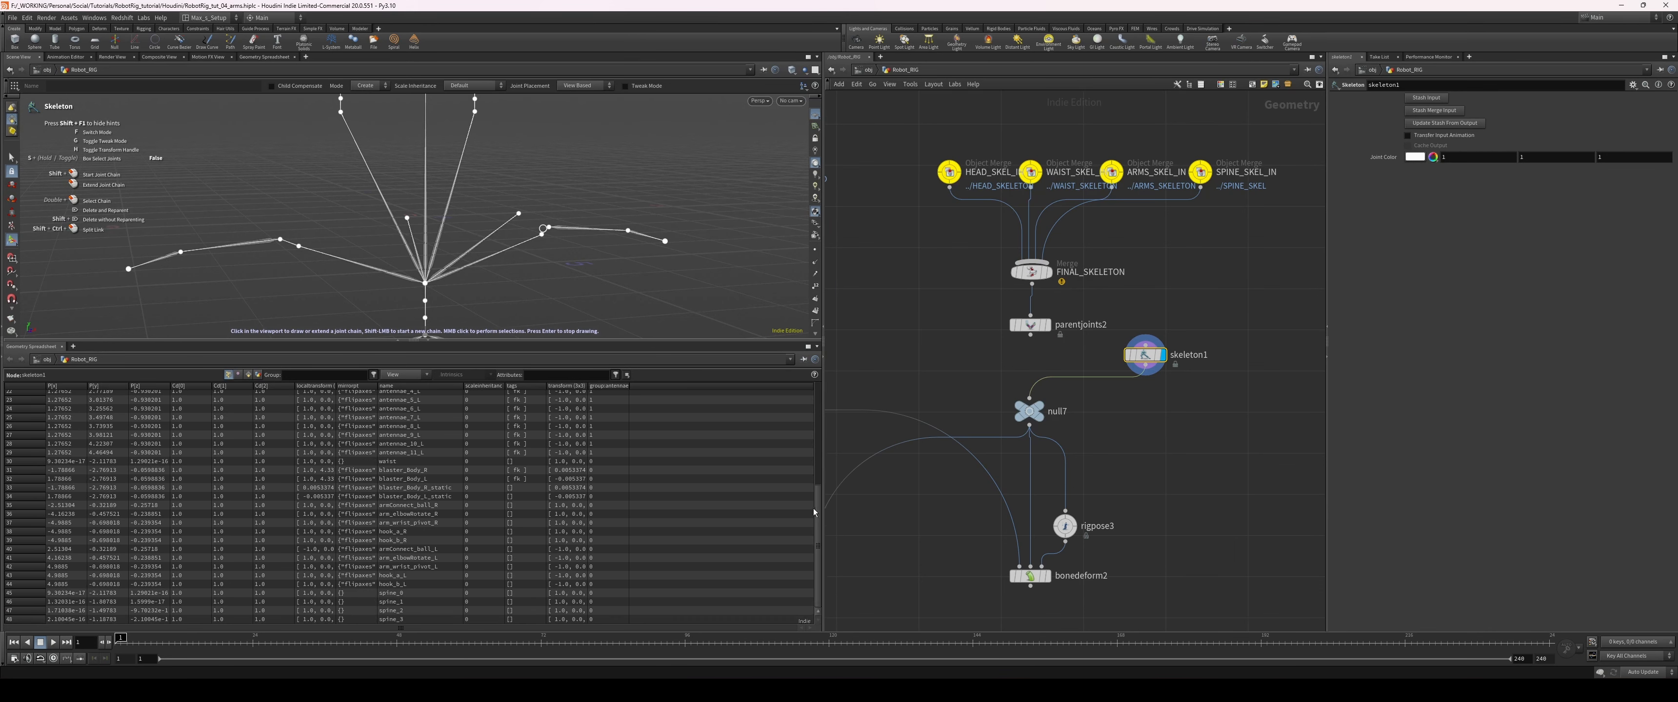
pyautogui.scroll(1, 815, 508)
pyautogui.scroll(7, 815, 508)
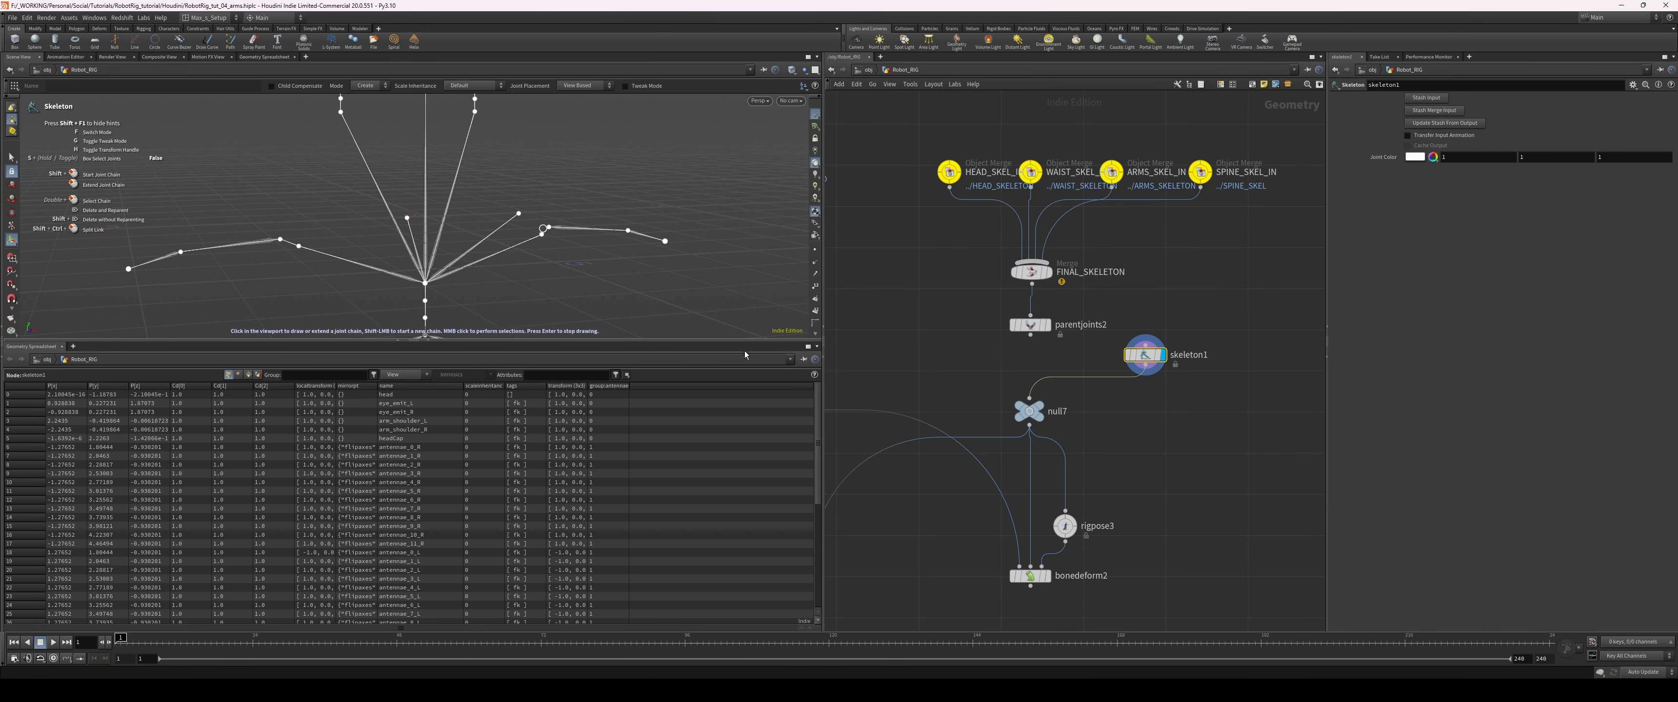
pyautogui.moveTo(742, 341); pyautogui.dragTo(741, 501)
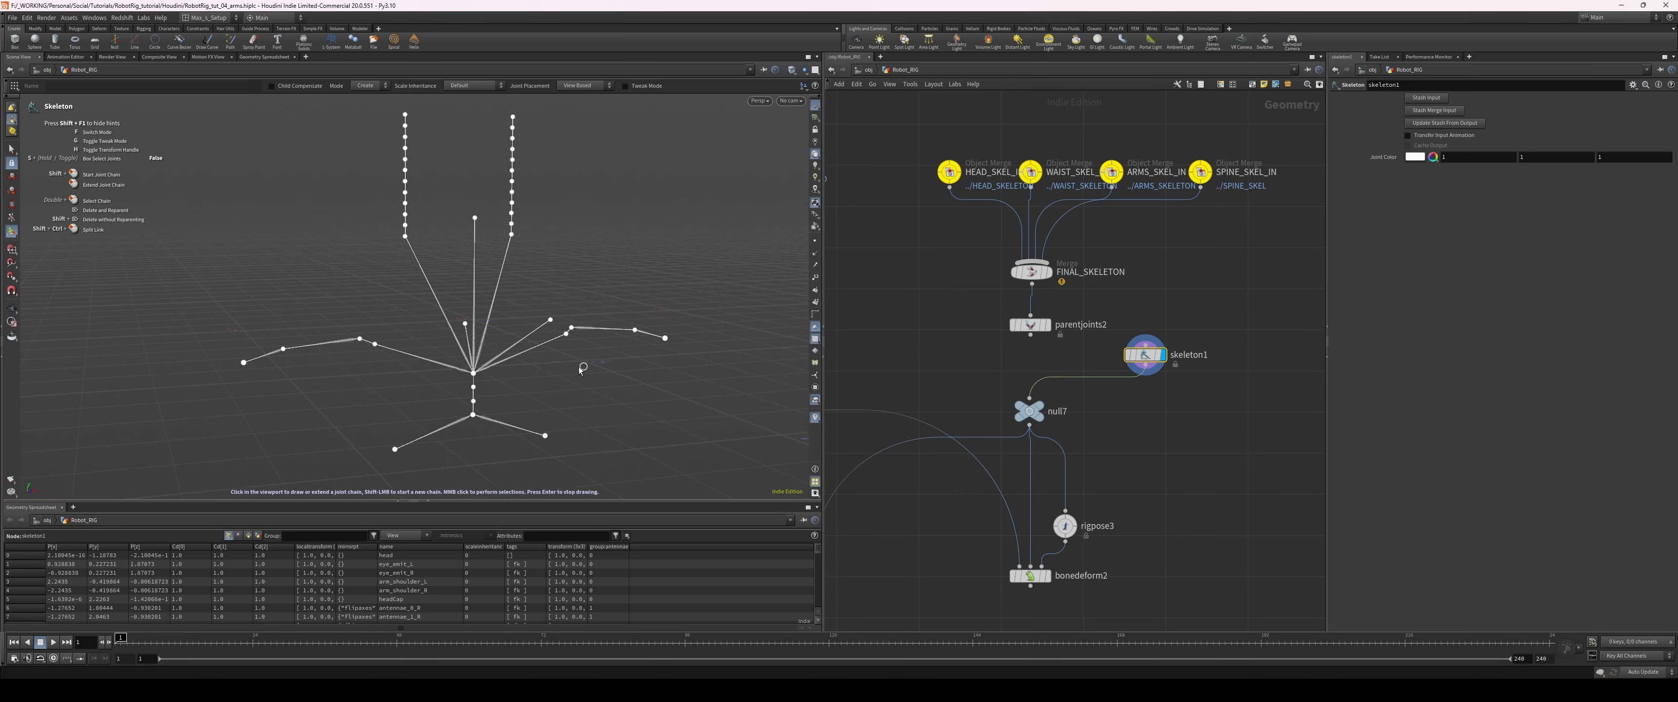
pyautogui.press('Escape')
pyautogui.moveTo(563, 364); pyautogui.dragTo(489, 390)
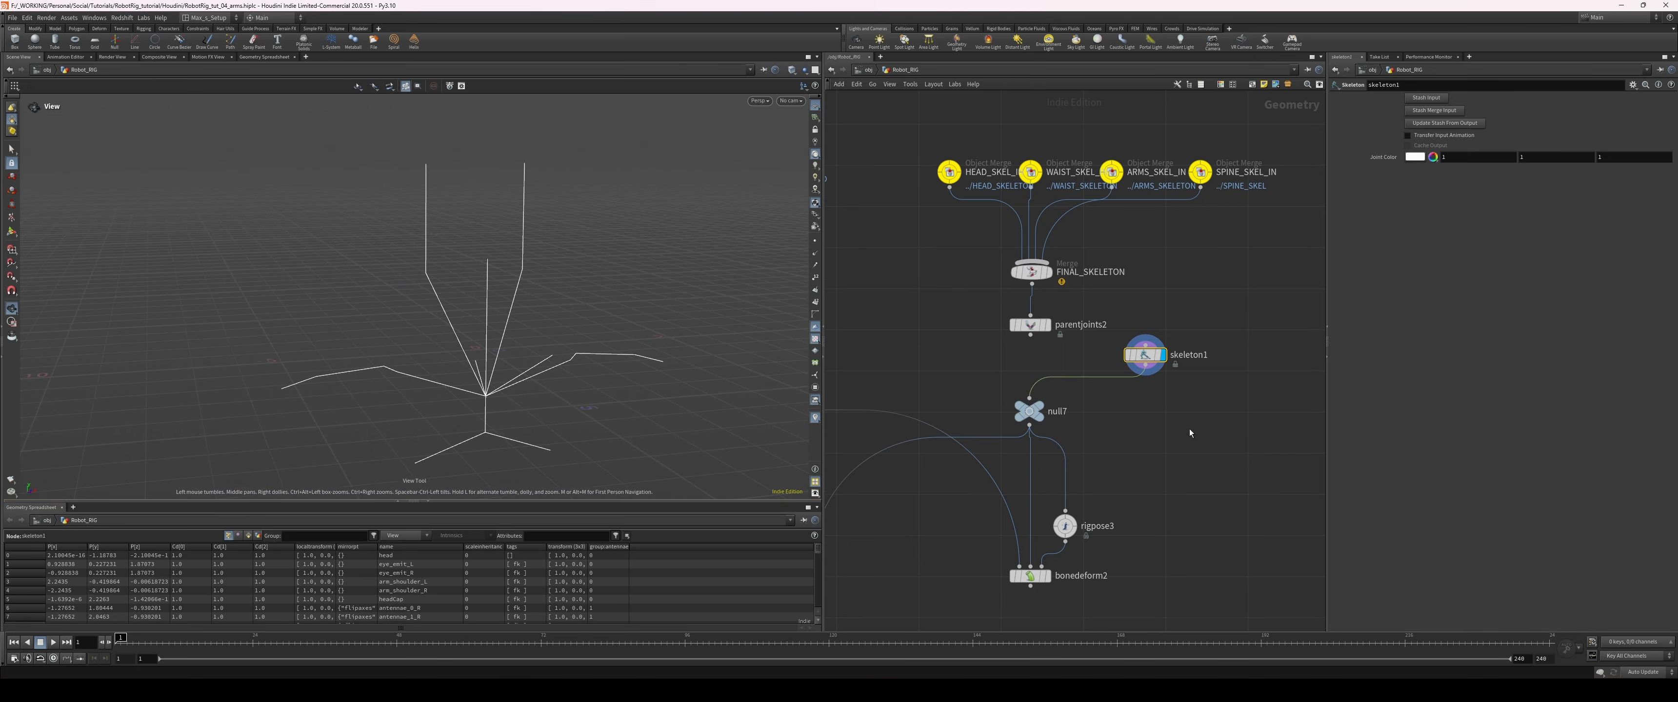
# - Review the Head, Waist and Arms networks and trace them down to the FINAL_SKELETON merge branch
pyautogui.press('h')
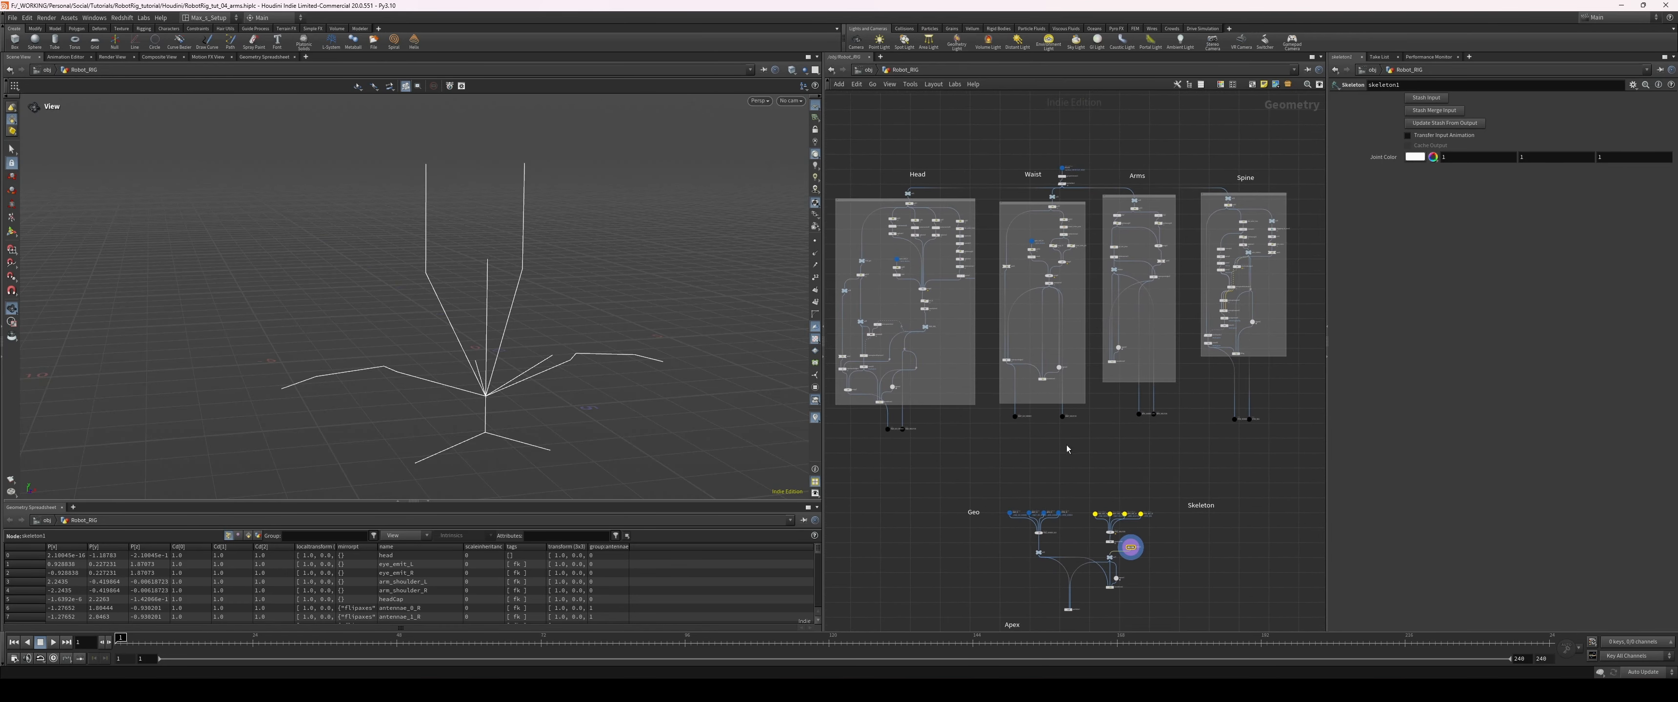
pyautogui.scroll(4, 1107, 173)
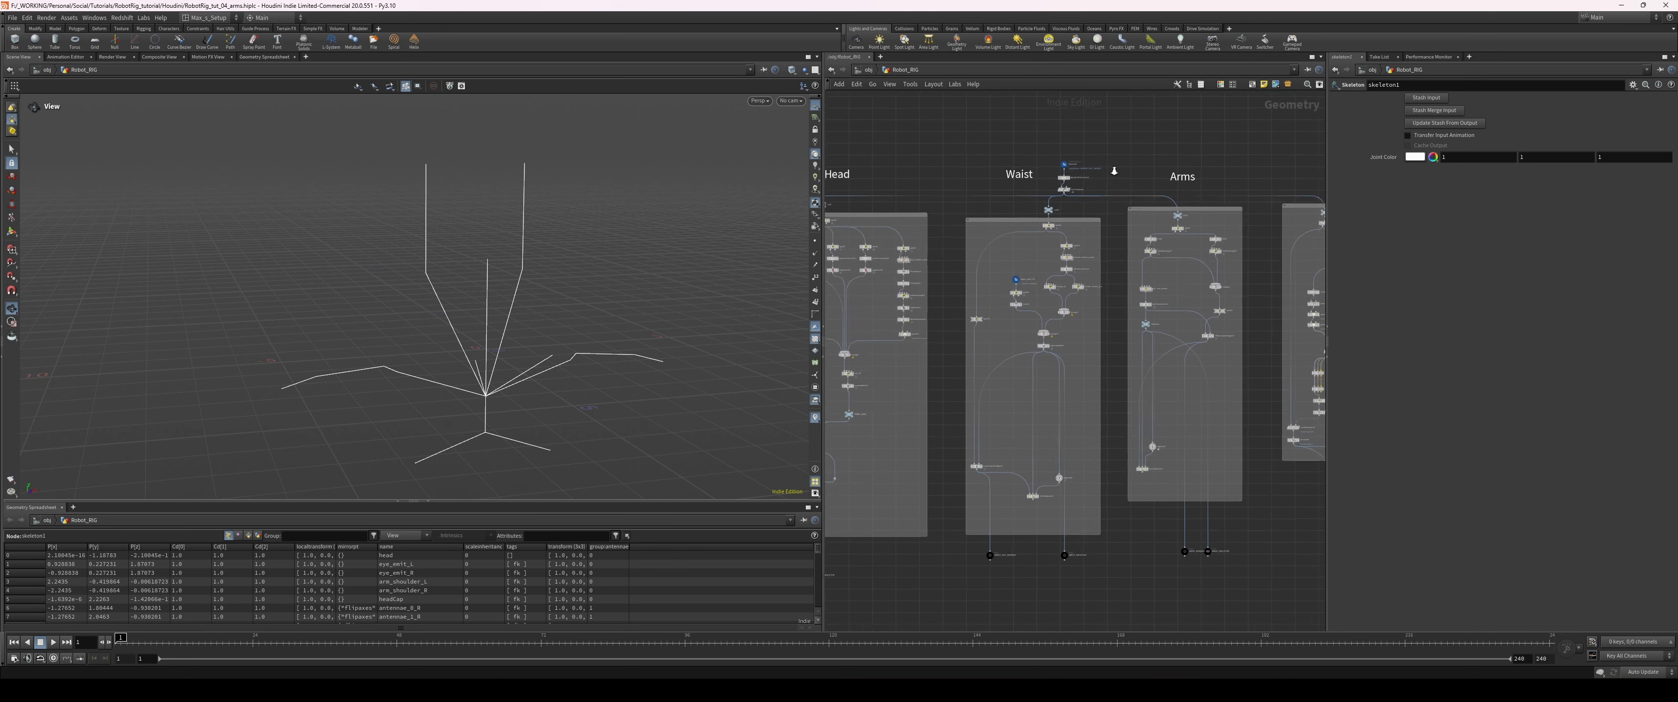
pyautogui.moveTo(1114, 171); pyautogui.dragTo(1111, 179, button='right')
pyautogui.moveTo(975, 258); pyautogui.dragTo(1062, 209, button='middle')
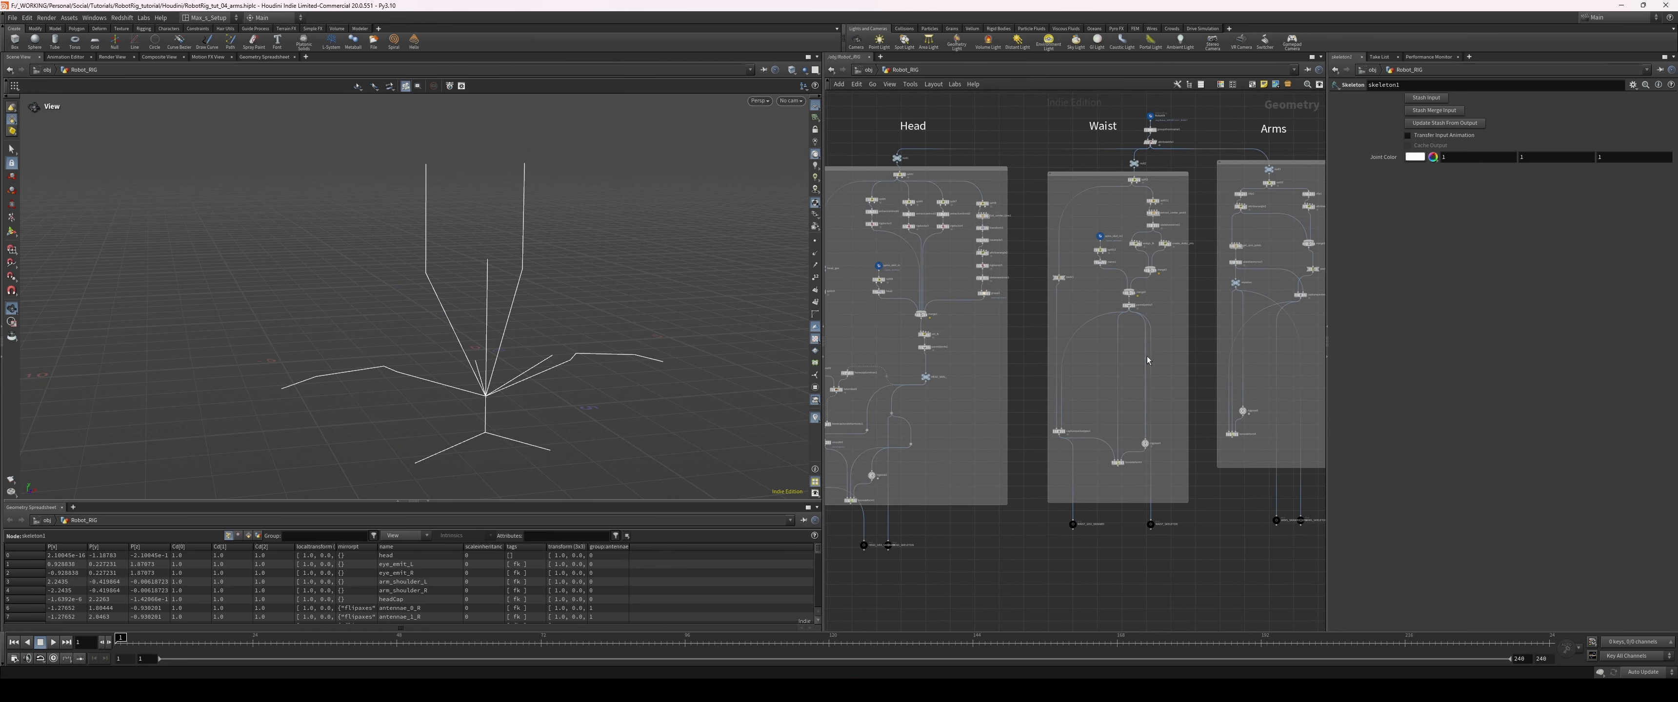
pyautogui.moveTo(1148, 360); pyautogui.dragTo(1041, 206, button='middle')
pyautogui.moveTo(1176, 502); pyautogui.dragTo(1183, 288, button='middle')
pyautogui.scroll(5, 1177, 387)
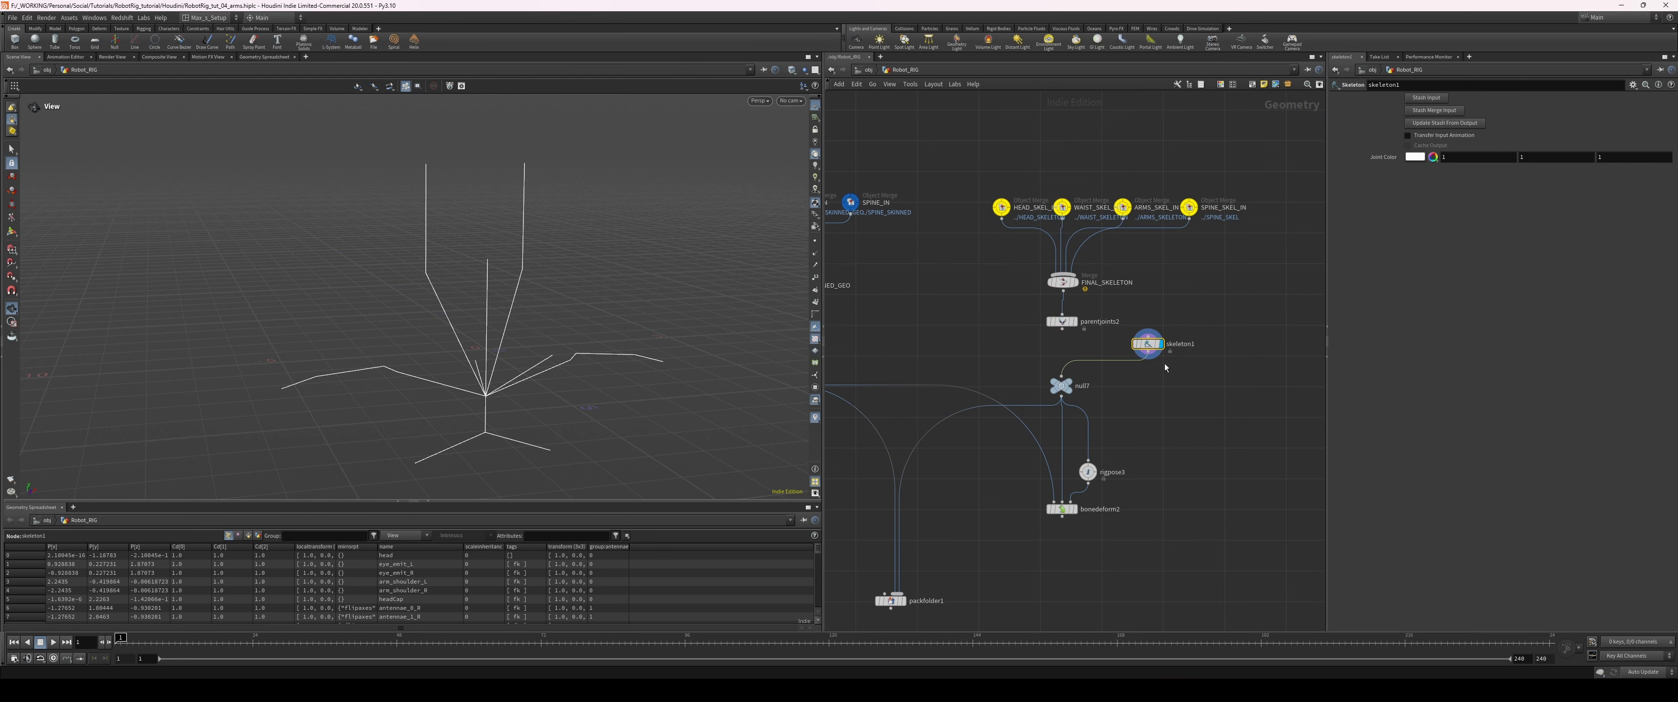
# - Reconnect null7 to parentjoints2 and delete the separate Skeleton node
pyautogui.moveTo(1207, 411); pyautogui.dragTo(1233, 418, button='middle')
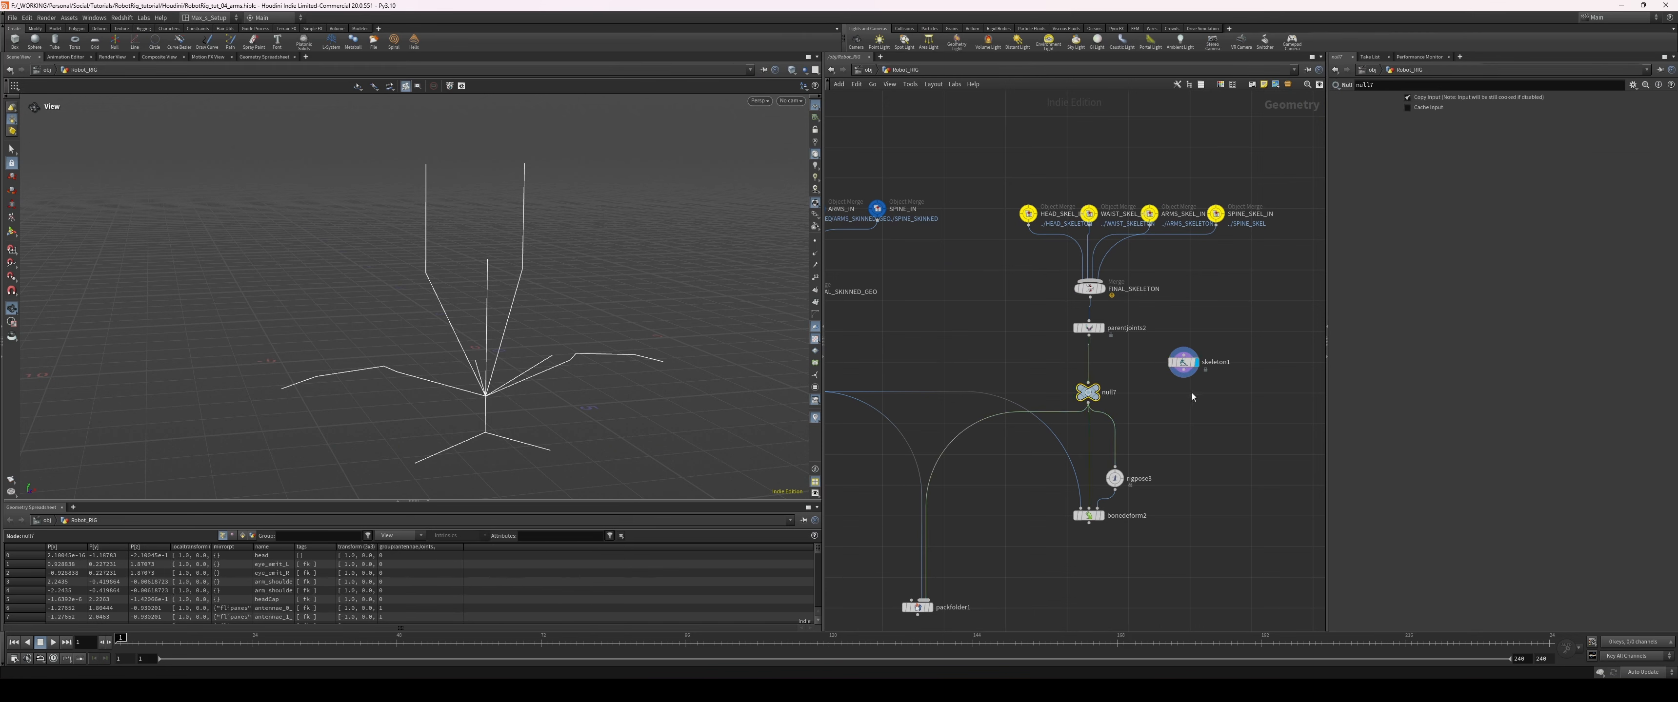
pyautogui.press('Delete')
# - Review how the Geo and Skeleton branches flow from the body-part networks into the Apex pack folder
pyautogui.scroll(-4, 1165, 362)
pyautogui.moveTo(1055, 330); pyautogui.dragTo(1071, 442, button='middle')
pyautogui.scroll(-2, 1101, 362)
pyautogui.scroll(-5, 1106, 314)
pyautogui.moveTo(1043, 333); pyautogui.dragTo(1003, 423, button='middle')
pyautogui.scroll(2, 999, 406)
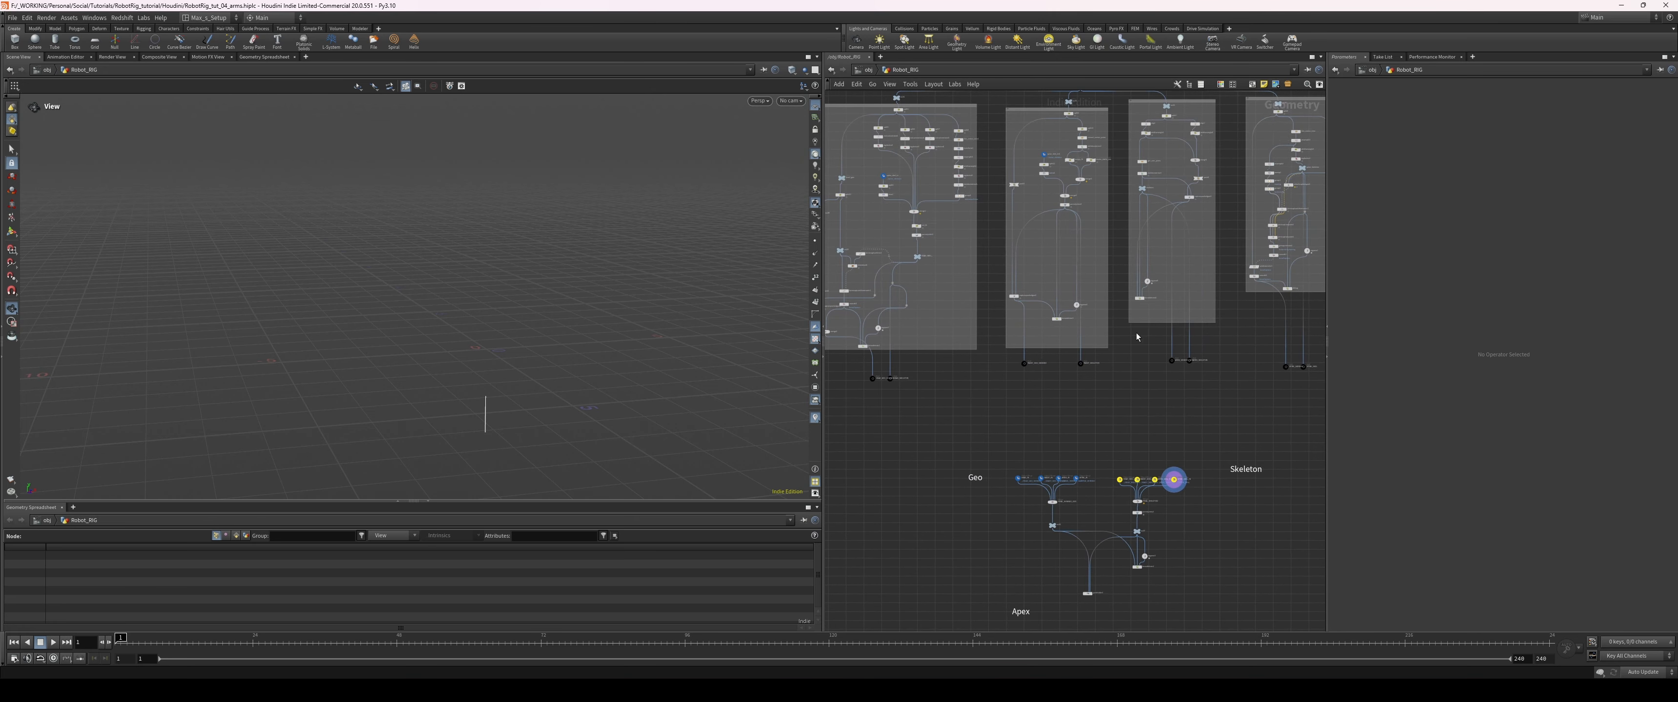
pyautogui.moveTo(1209, 530); pyautogui.dragTo(1209, 420, button='middle')
pyautogui.scroll(3, 1191, 449)
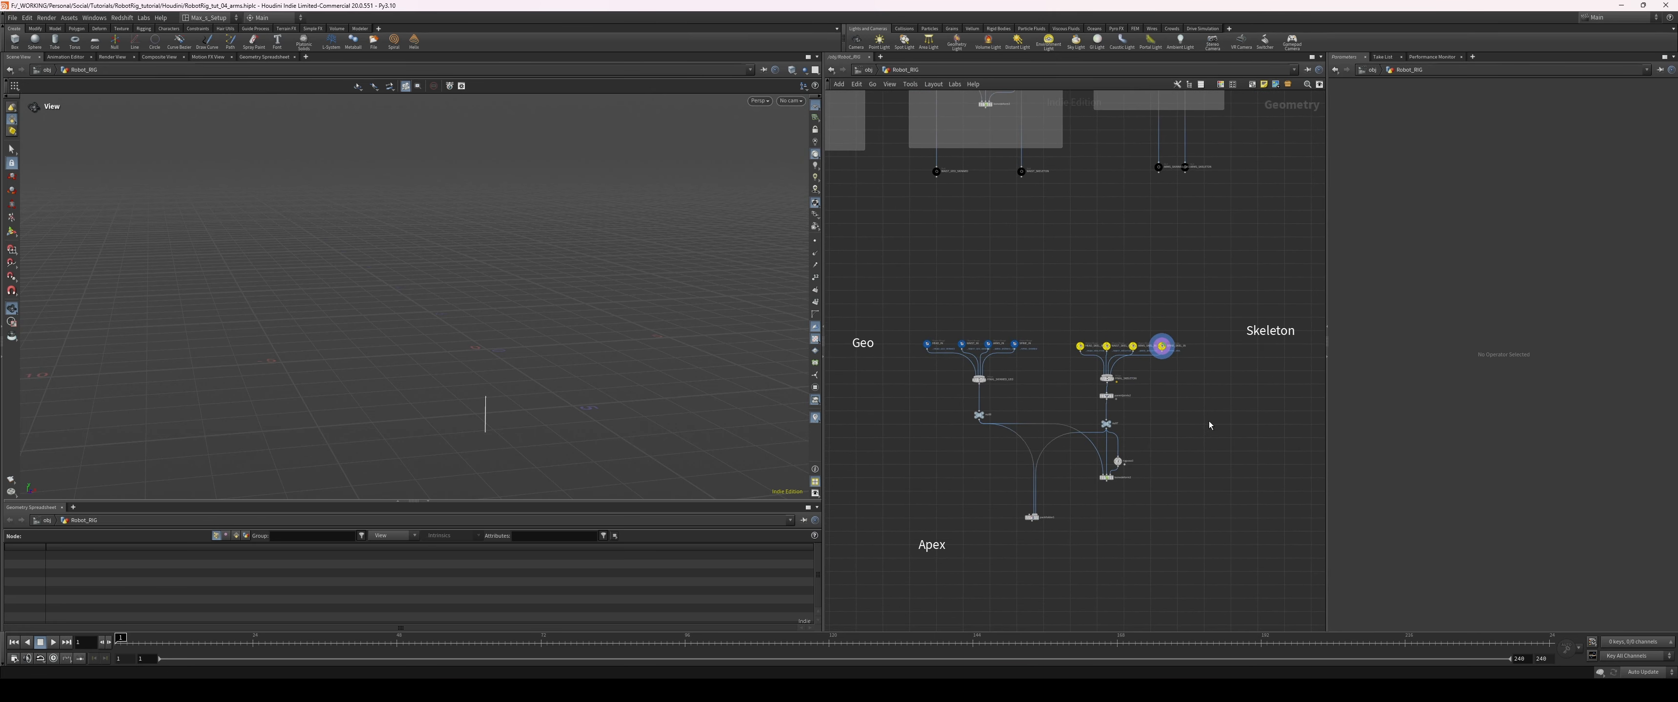
pyautogui.moveTo(1050, 477); pyautogui.dragTo(1075, 427, button='middle')
pyautogui.scroll(2, 979, 479)
pyautogui.moveTo(1116, 489); pyautogui.dragTo(1074, 465, button='middle')
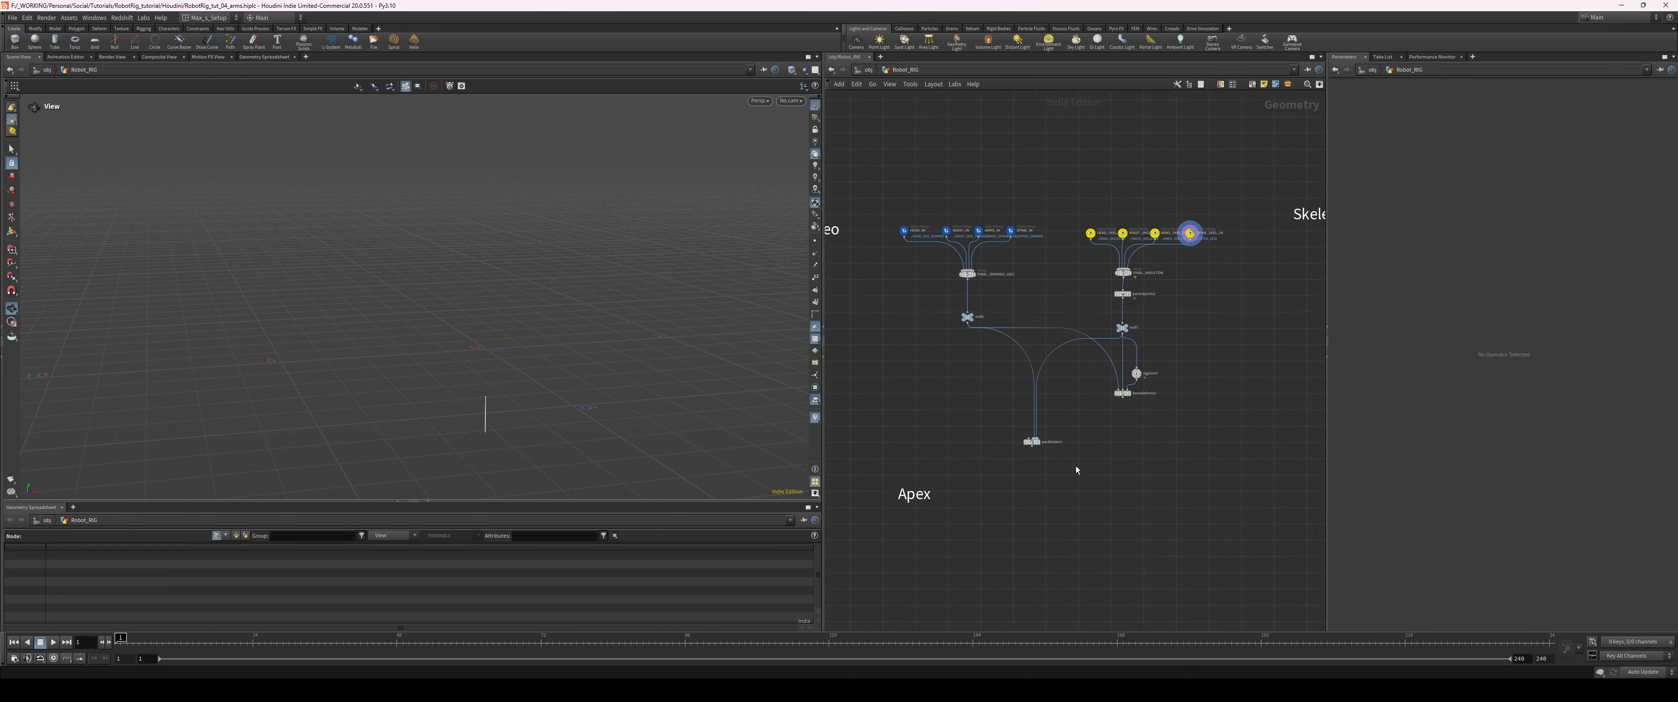
pyautogui.scroll(-1, 1074, 466)
pyautogui.scroll(2, 992, 394)
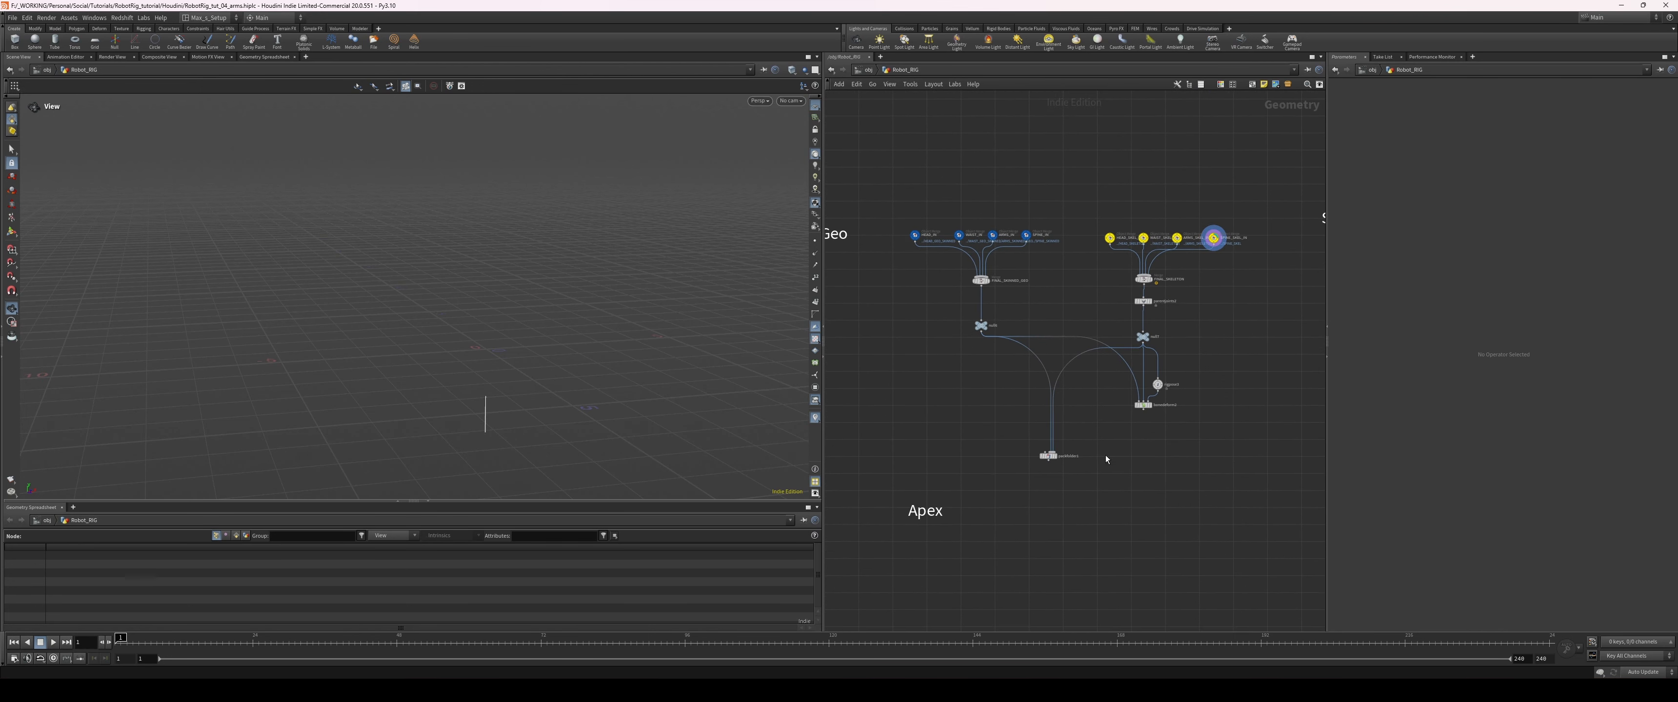
pyautogui.scroll(2, 1086, 449)
pyautogui.scroll(-6, 1081, 457)
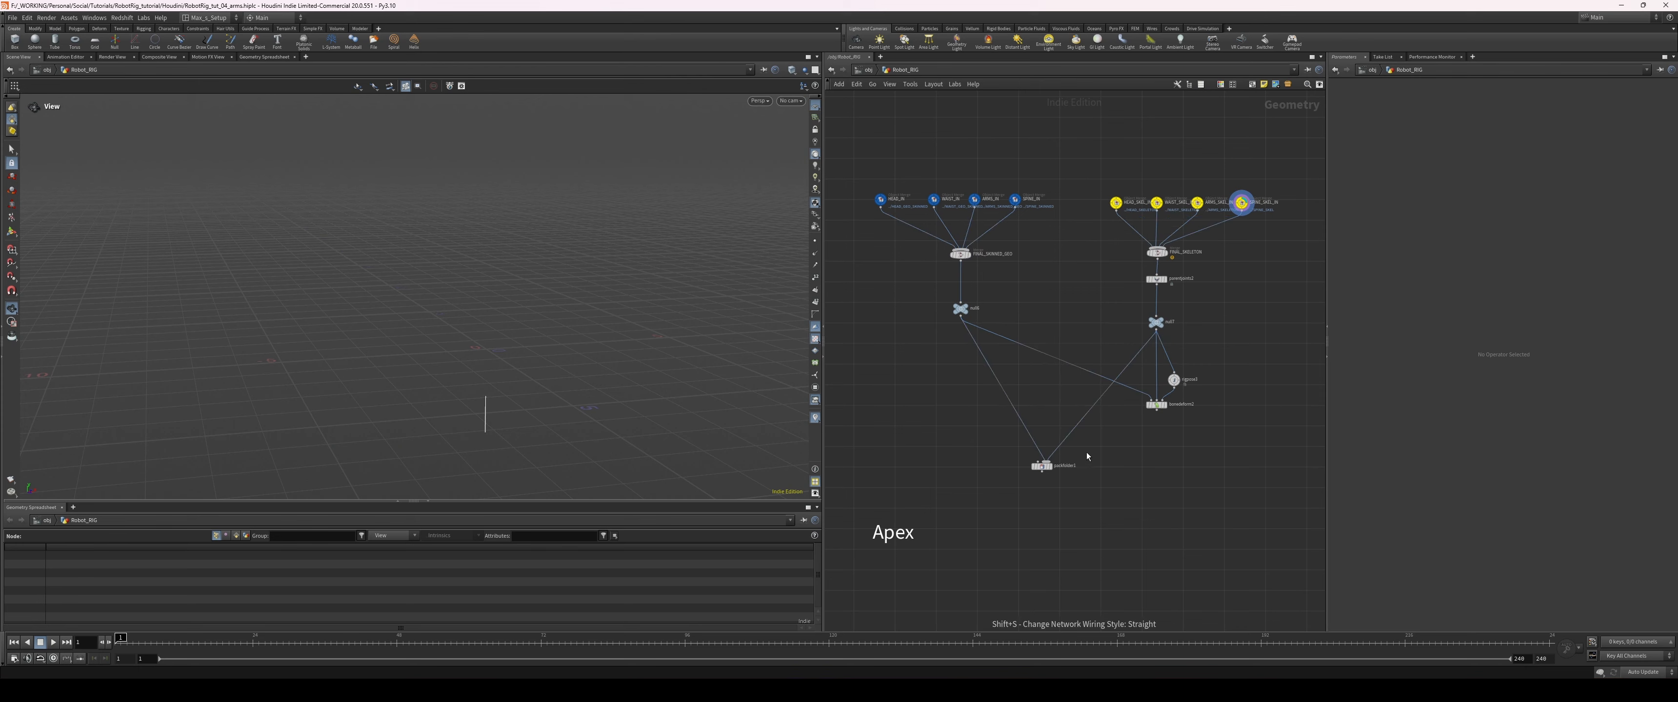
pyautogui.scroll(3, 1077, 449)
pyautogui.moveTo(1077, 446); pyautogui.dragTo(976, 414, button='middle')
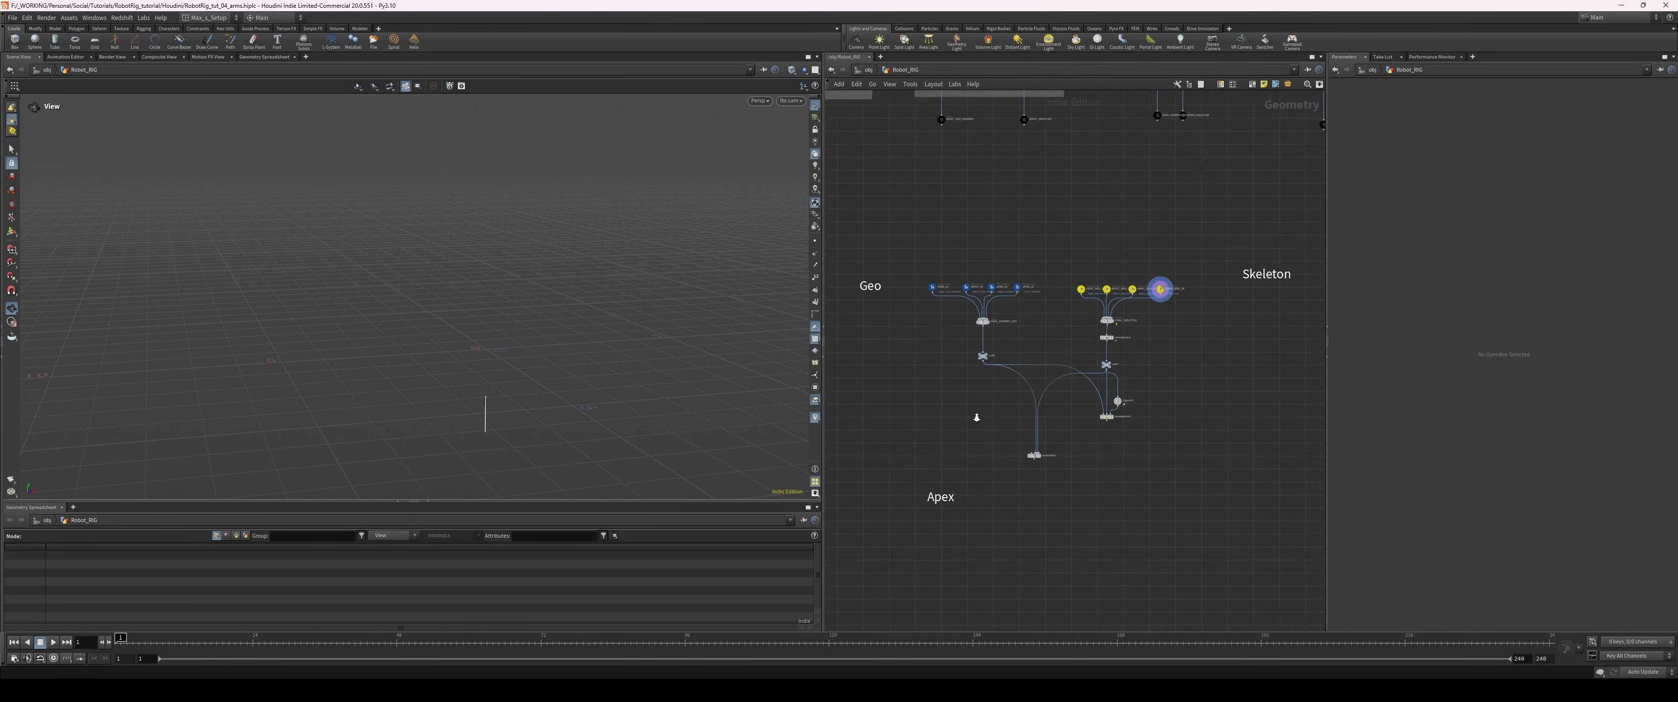
# - Review the Head, Waist, Arms and Spine networks and their Geo and Skeleton branches, and check the object level above Robot_RIG
pyautogui.scroll(6, 1049, 476)
pyautogui.scroll(-8, 901, 512)
pyautogui.moveTo(1024, 512); pyautogui.dragTo(1064, 554, button='middle')
pyautogui.scroll(2, 1094, 495)
pyautogui.scroll(-2, 1125, 443)
pyautogui.scroll(-5, 1144, 427)
pyautogui.moveTo(1068, 386); pyautogui.dragTo(1097, 424, button='middle')
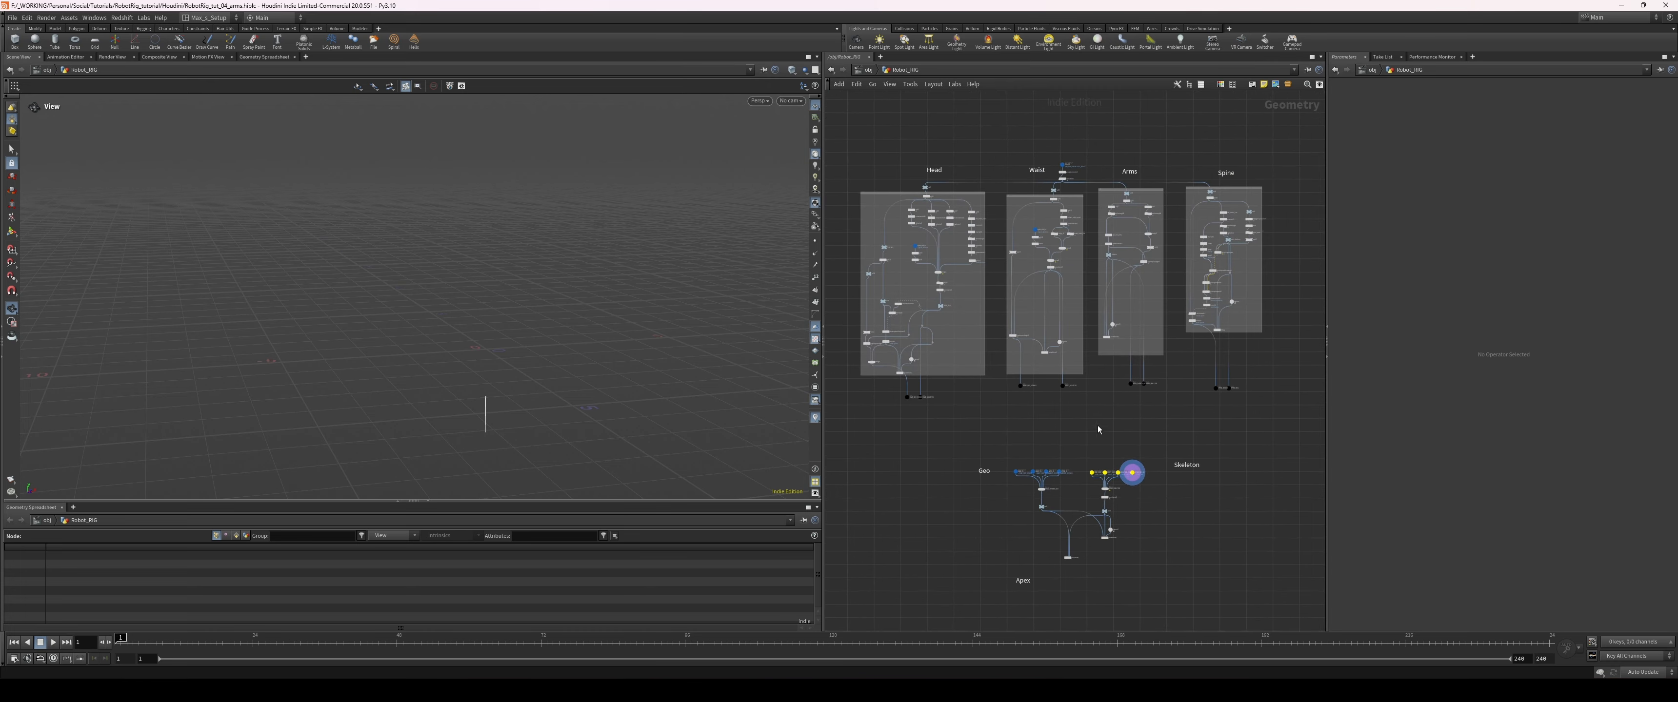
pyautogui.scroll(-1, 1130, 350)
pyautogui.moveTo(1173, 543); pyautogui.dragTo(1180, 443, button='middle')
pyautogui.scroll(6, 1132, 487)
pyautogui.moveTo(1131, 488); pyautogui.dragTo(1142, 582, button='middle')
pyautogui.scroll(-4, 1194, 487)
pyautogui.press('u')
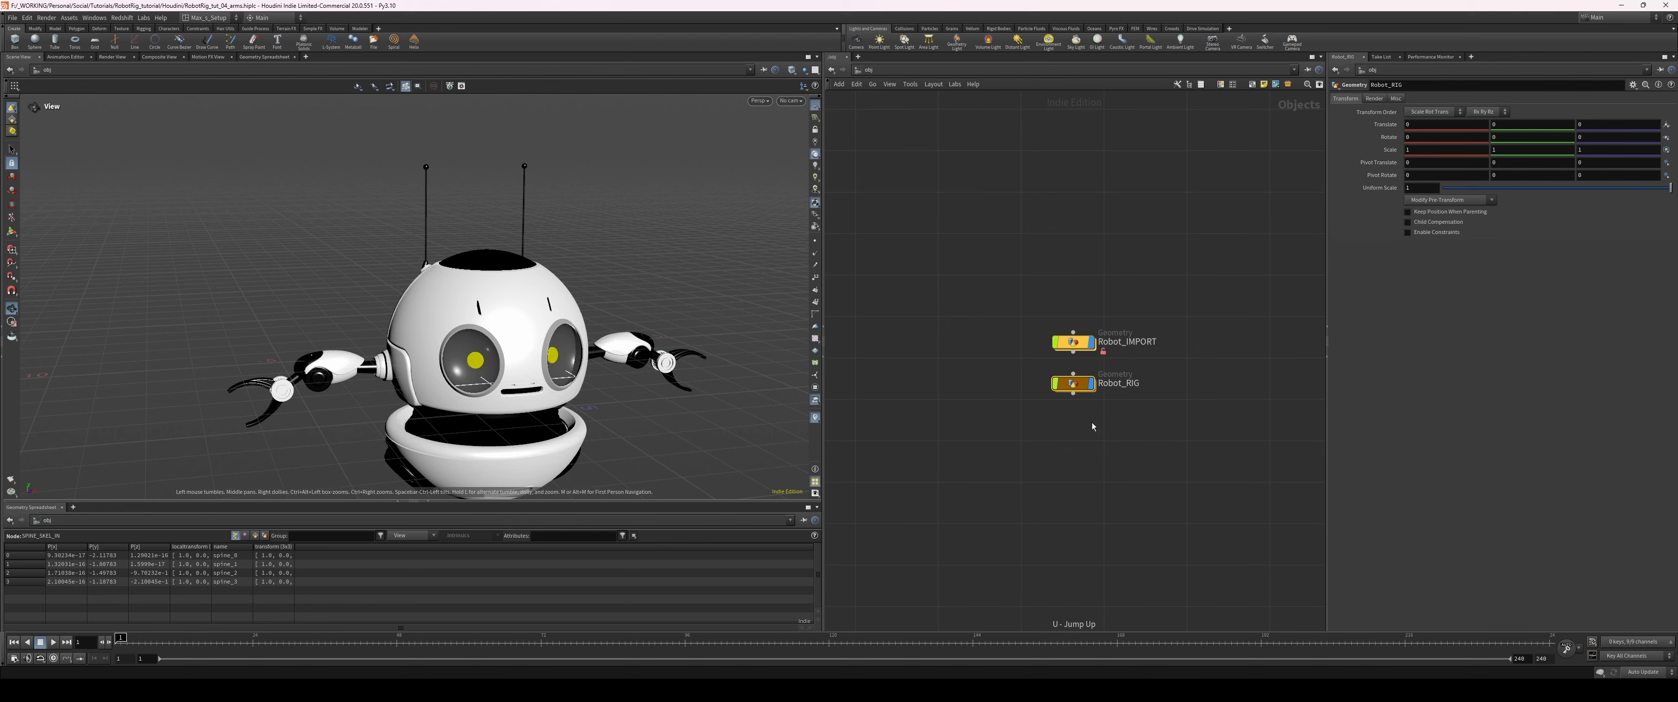
pyautogui.press('i')
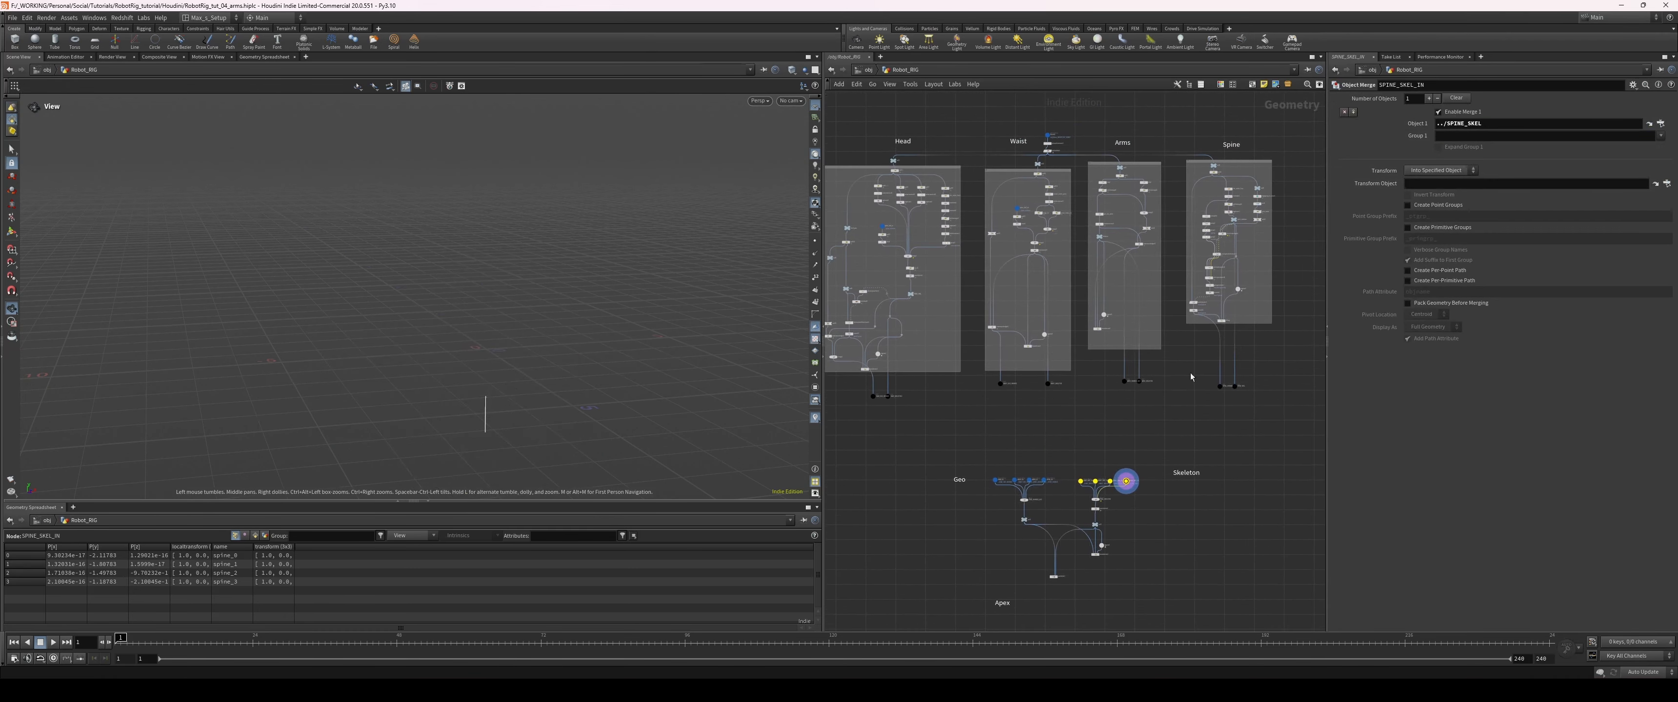
# - Add a File node beside the Apex section and load RobotHelper_rig_v2_01.bgeo as its geometry file
pyautogui.moveTo(1087, 557); pyautogui.dragTo(1120, 458, button='middle')
pyautogui.moveTo(1113, 456); pyautogui.dragTo(1139, 475, button='right')
pyautogui.moveTo(1117, 442); pyautogui.dragTo(1106, 471, button='middle')
pyautogui.moveTo(1095, 468)
pyautogui.mouseDown(button='right')
pyautogui.moveTo(1124, 479)
pyautogui.moveTo(1081, 450)
pyautogui.mouseUp(button='right')
pyautogui.moveTo(1095, 520); pyautogui.dragTo(1054, 515, button='middle')
pyautogui.moveTo(1048, 510); pyautogui.dragTo(1037, 501, button='right')
pyautogui.moveTo(1093, 490)
pyautogui.mouseDown(button='middle')
pyautogui.moveTo(1074, 488)
pyautogui.moveTo(1104, 478)
pyautogui.mouseUp(button='middle')
pyautogui.moveTo(1104, 477)
pyautogui.mouseDown(button='right')
pyautogui.moveTo(1074, 465)
pyautogui.moveTo(1109, 472)
pyautogui.mouseUp(button='right')
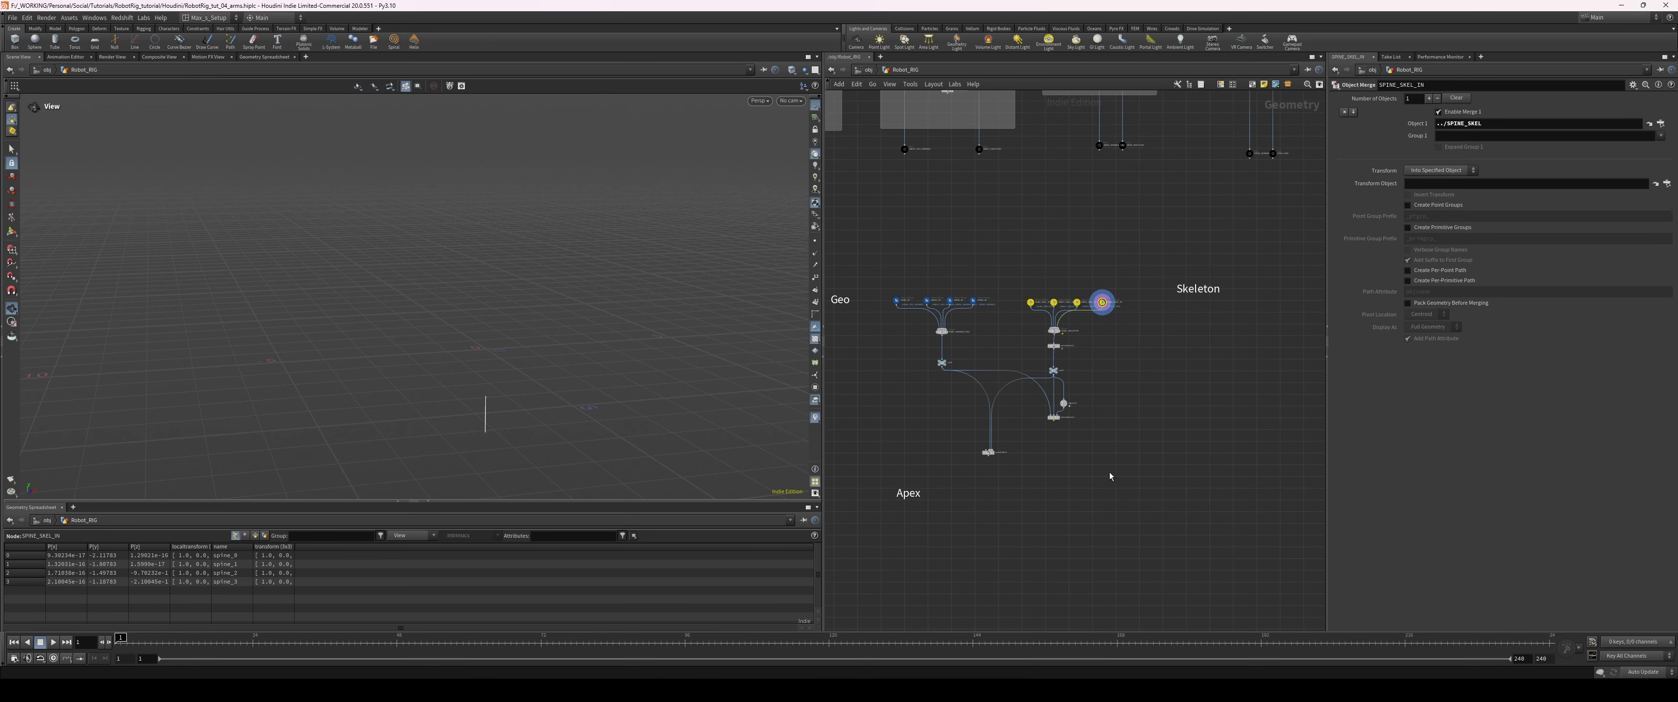
pyautogui.moveTo(1096, 481)
pyautogui.mouseDown(button='middle')
pyautogui.moveTo(1120, 482)
pyautogui.moveTo(1104, 458)
pyautogui.mouseUp(button='middle')
pyautogui.moveTo(1104, 458); pyautogui.dragTo(1151, 455, button='right')
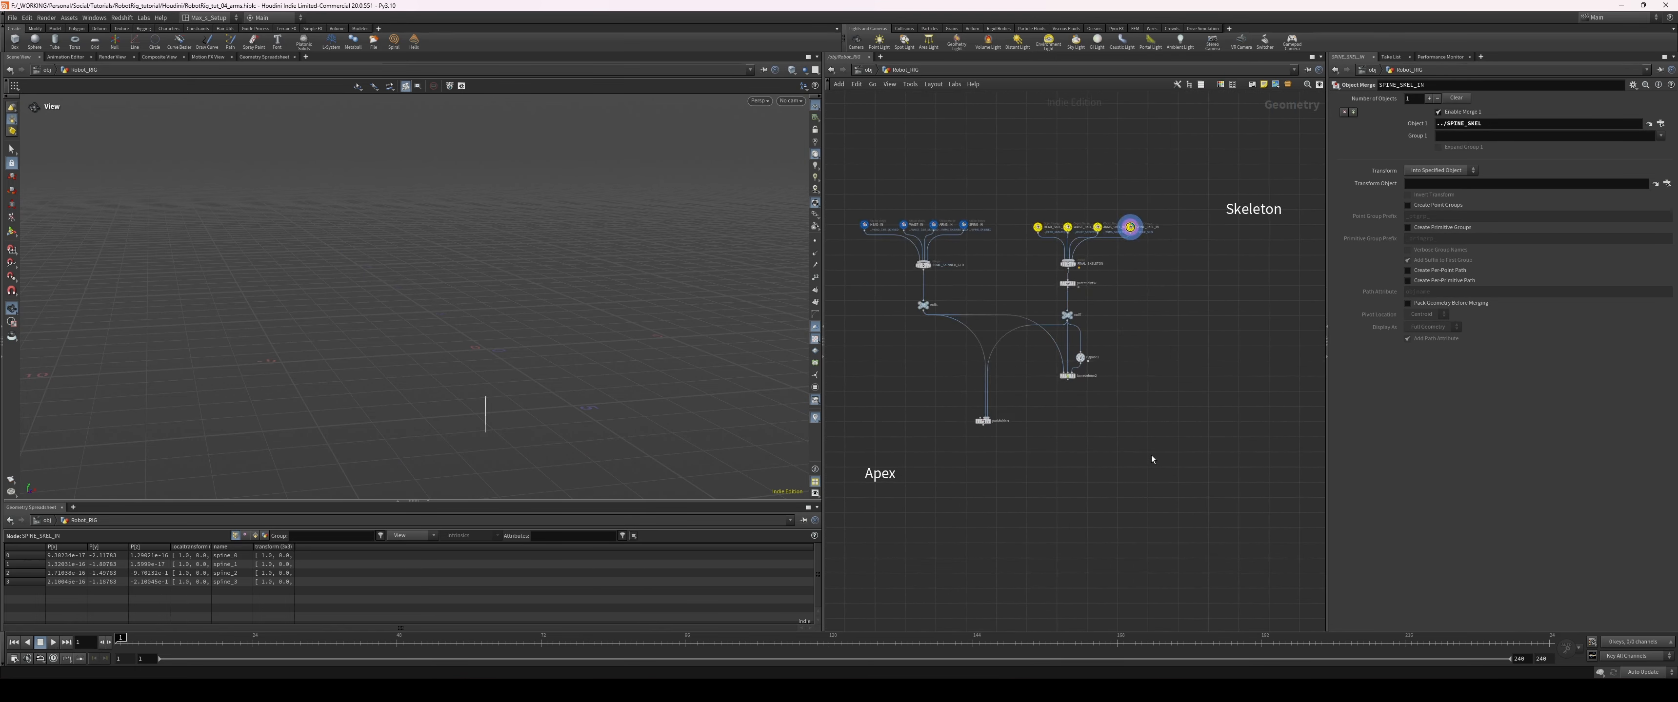
pyautogui.press('Tab')
pyautogui.write('file')
pyautogui.press('Return')
pyautogui.press('Return')
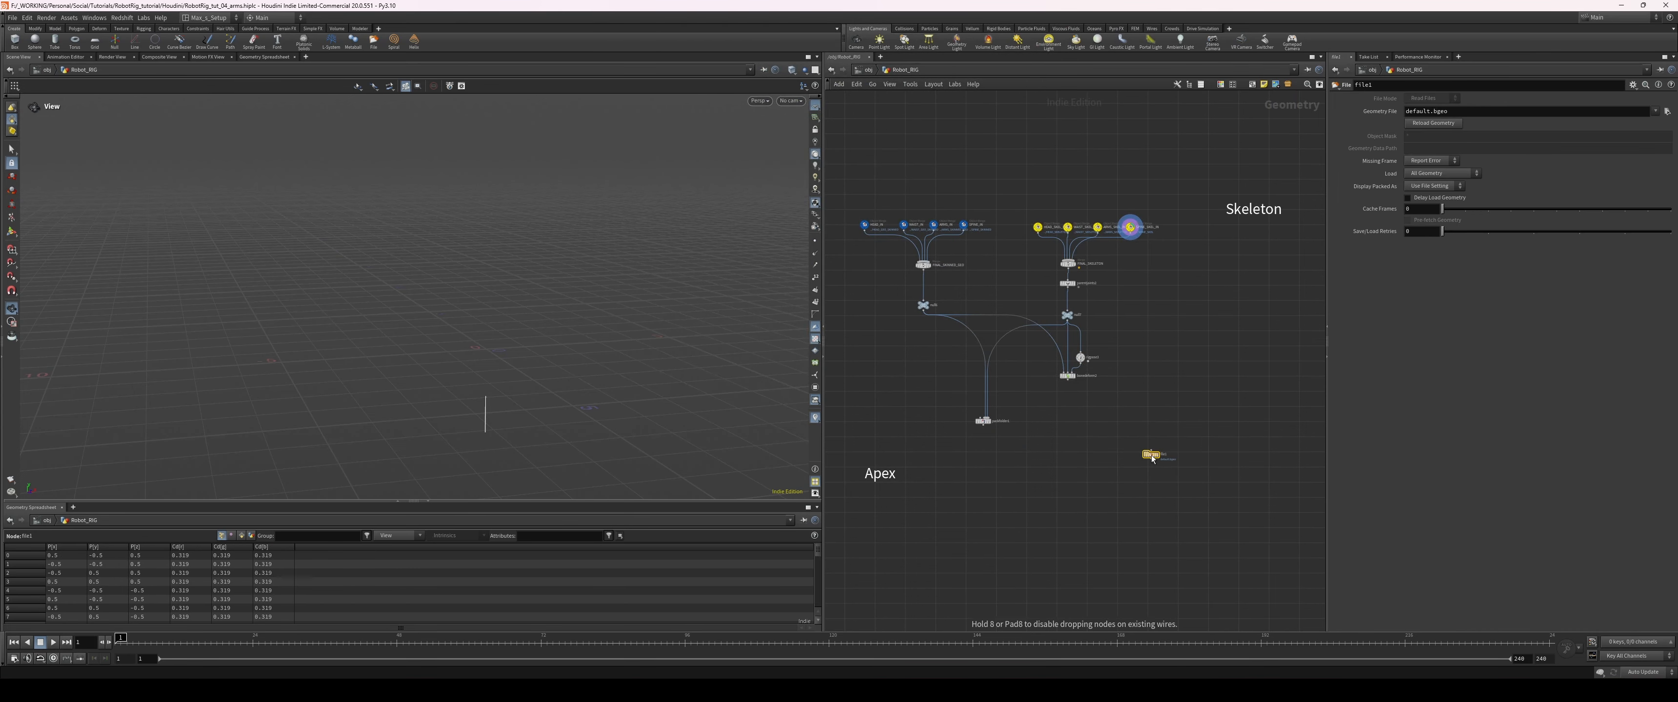
pyautogui.moveTo(1228, 394); pyautogui.dragTo(1184, 322, button='middle')
pyautogui.moveTo(1184, 322); pyautogui.dragTo(1213, 322, button='right')
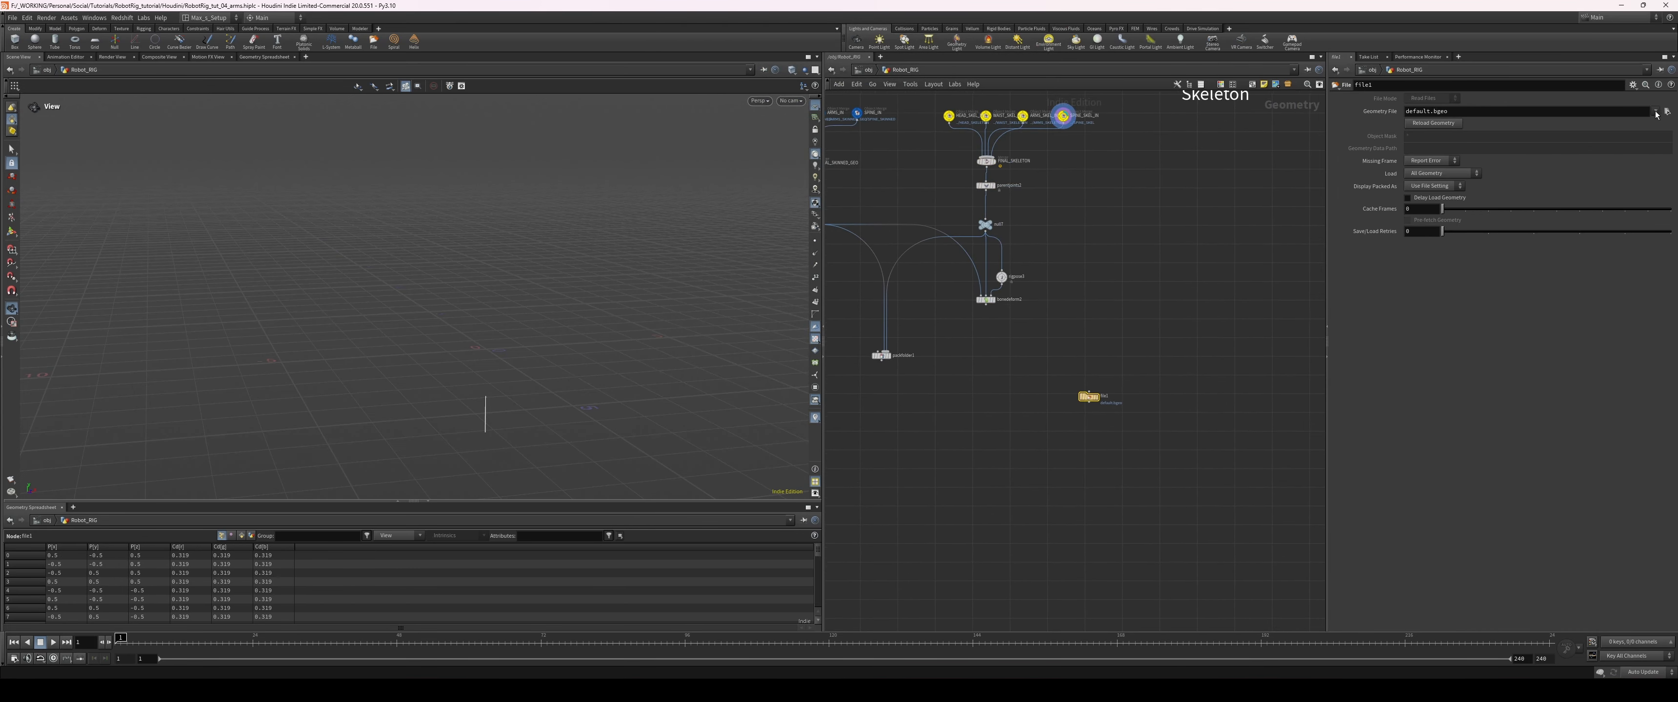
pyautogui.click(1656, 115)
pyautogui.click(1609, 122)
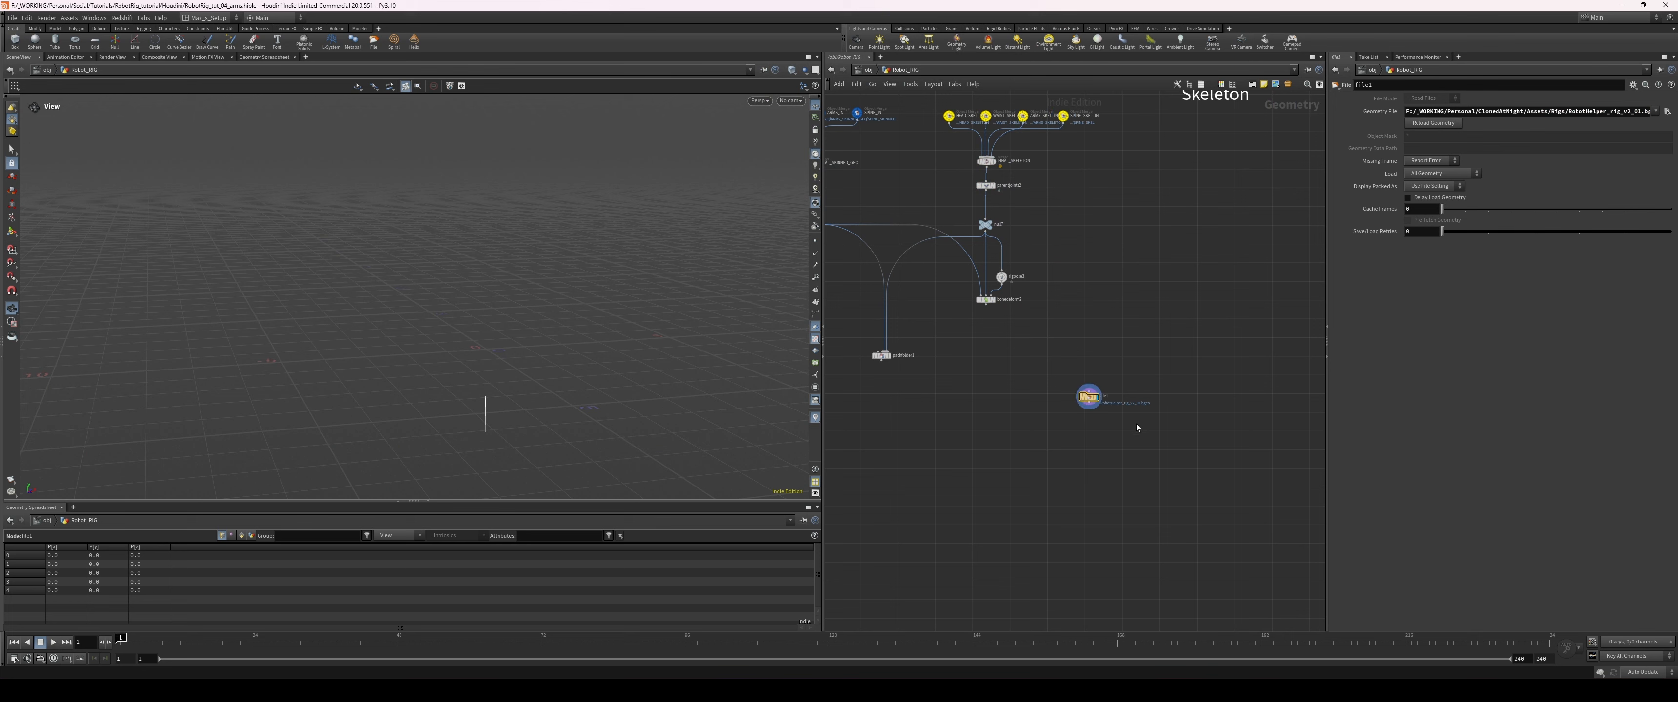
# - Inspect the loaded robot from several angles in the viewport
pyautogui.moveTo(1268, 457); pyautogui.dragTo(1092, 421, button='middle')
pyautogui.moveTo(586, 423); pyautogui.dragTo(560, 365)
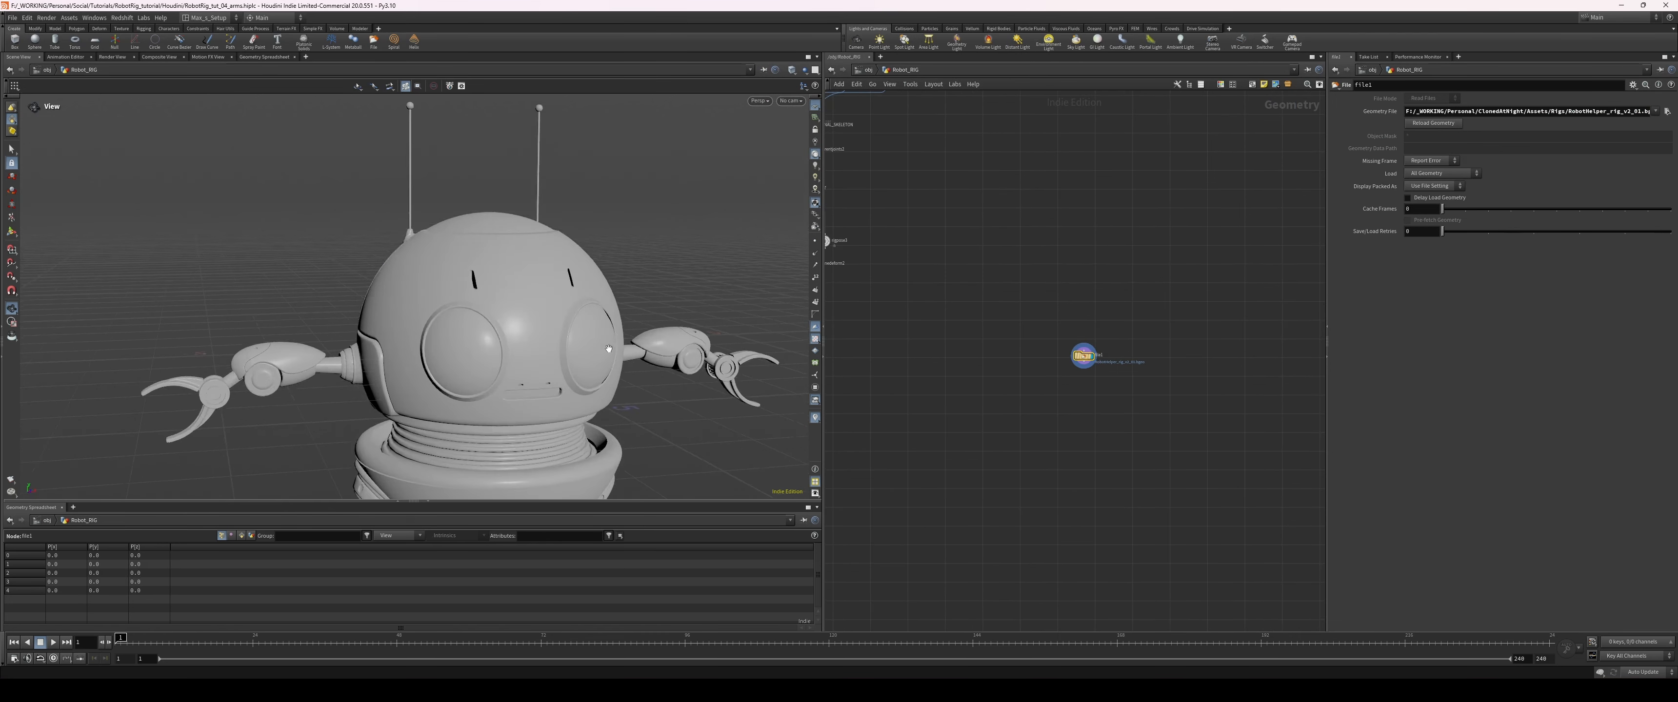
pyautogui.moveTo(559, 364); pyautogui.dragTo(528, 355, button='right')
pyautogui.moveTo(528, 355); pyautogui.dragTo(505, 284, button='middle')
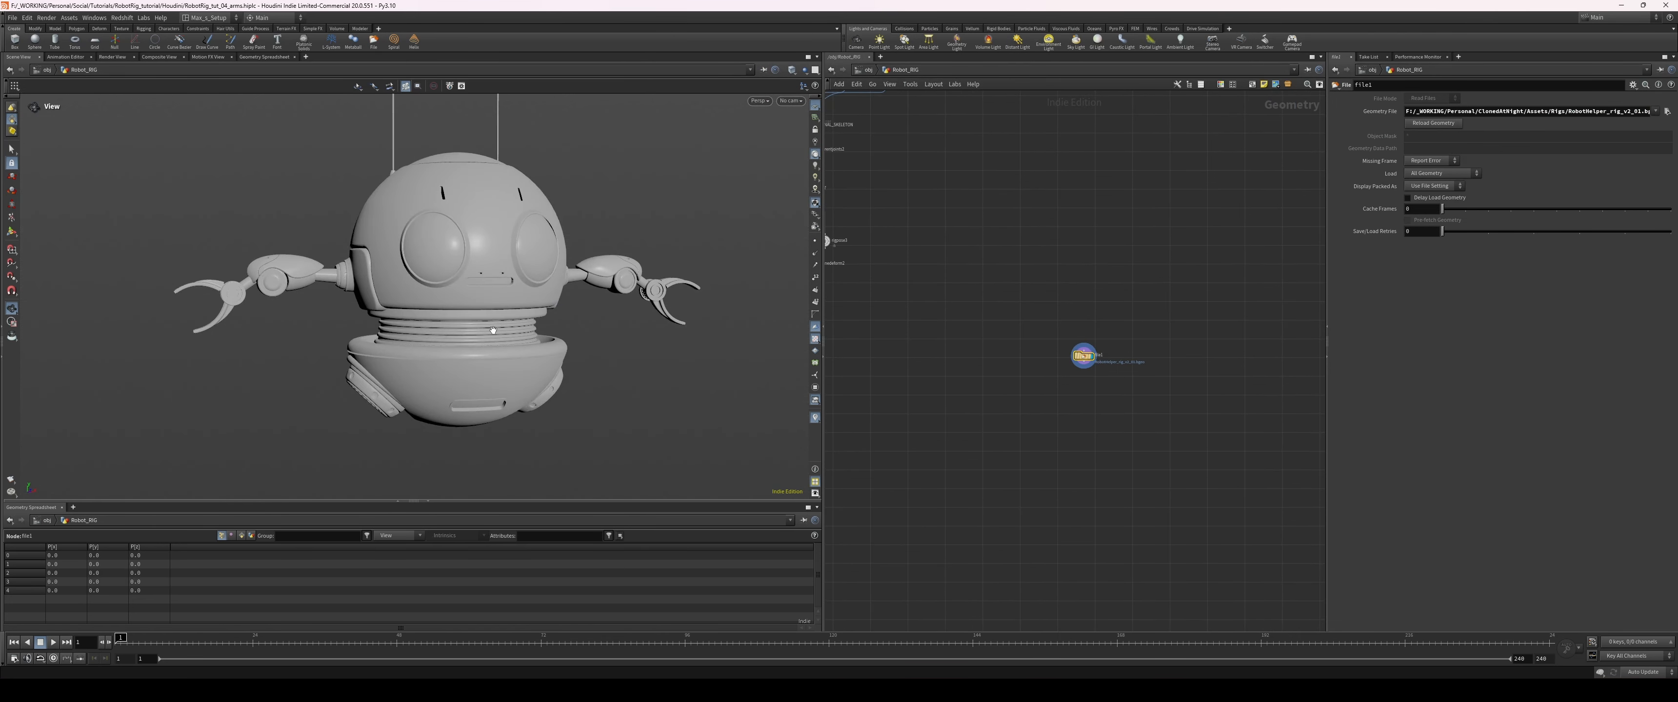
pyautogui.moveTo(493, 330); pyautogui.dragTo(464, 305)
pyautogui.scroll(4, 1046, 427)
# - Add an APEX Scene Add Character node below file1 and connect the loaded rig file to it
pyautogui.press('Tab')
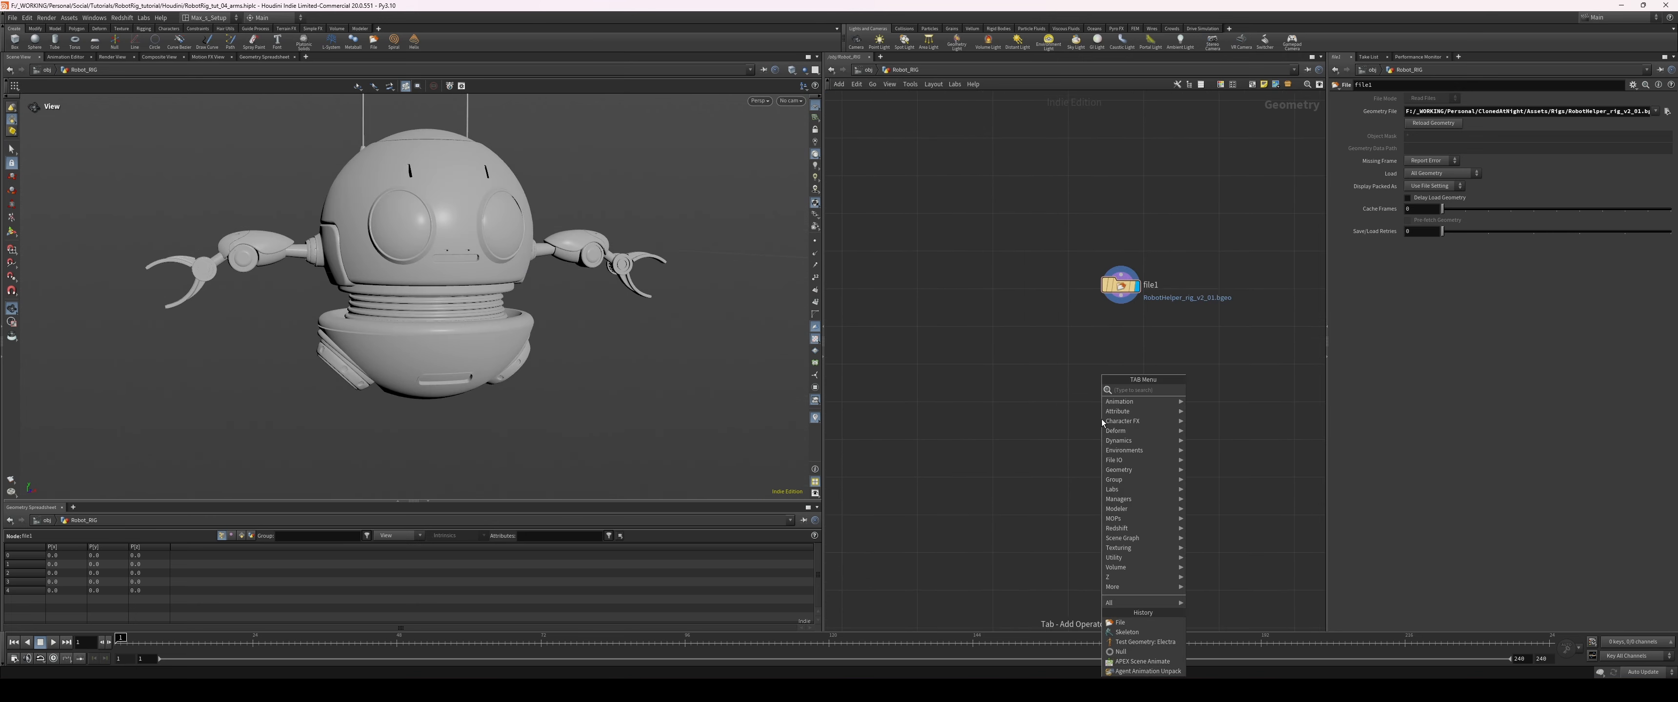
pyautogui.write('ani')
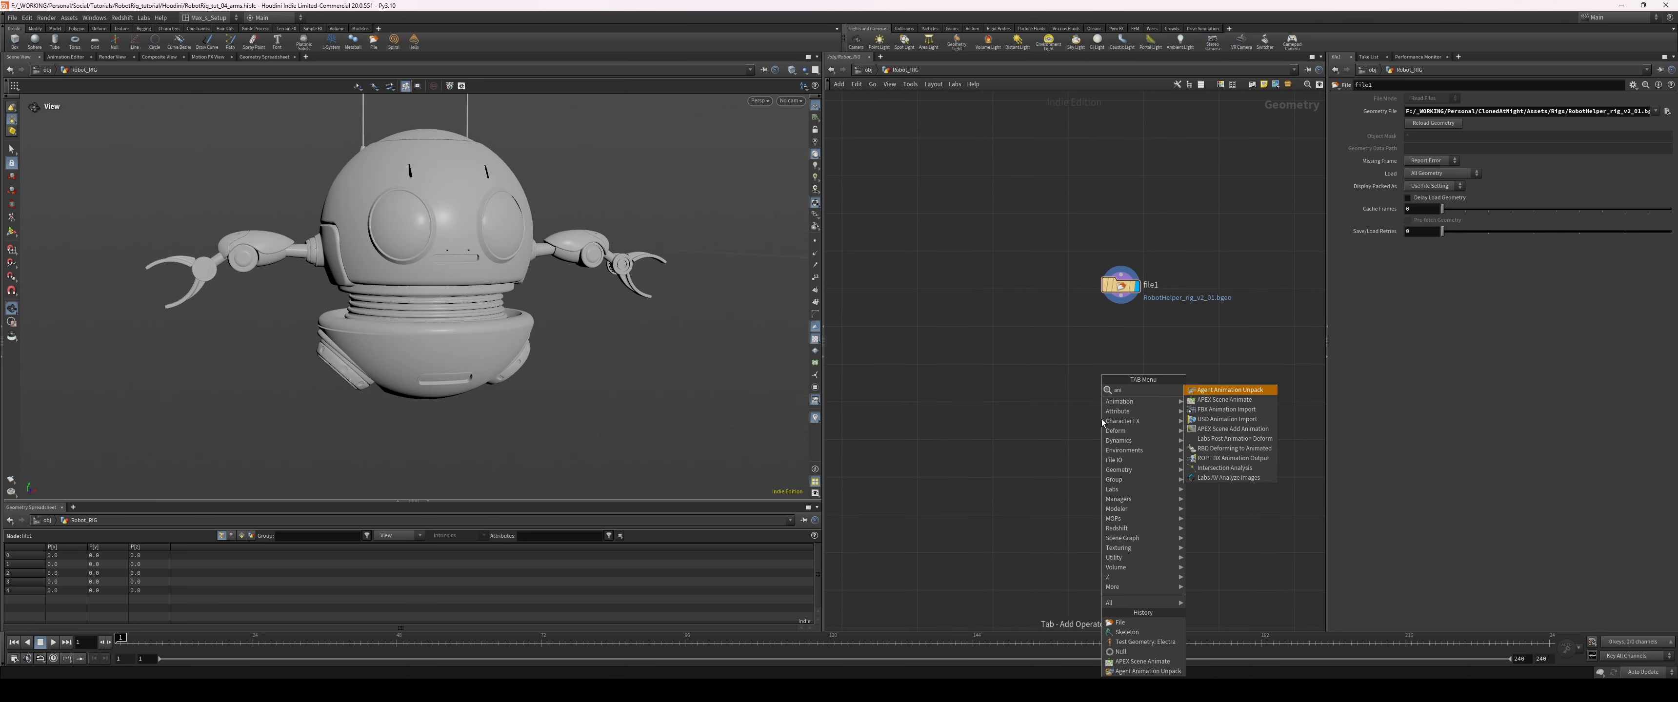
pyautogui.press('BackSpace')
pyautogui.press('BackSpace')
pyautogui.press('BackSpace')
pyautogui.write('apec')
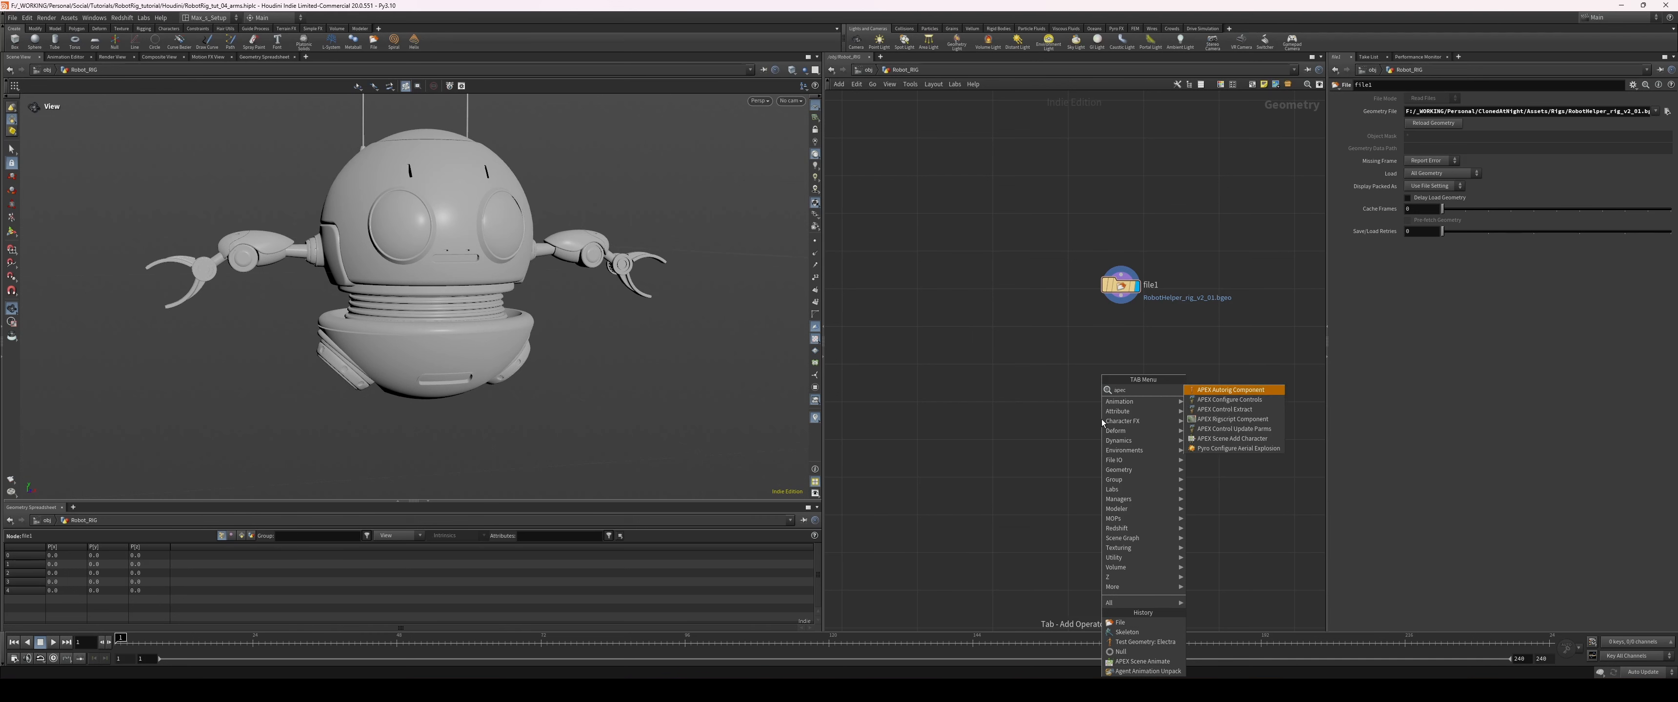
pyautogui.press('BackSpace')
pyautogui.write('xad')
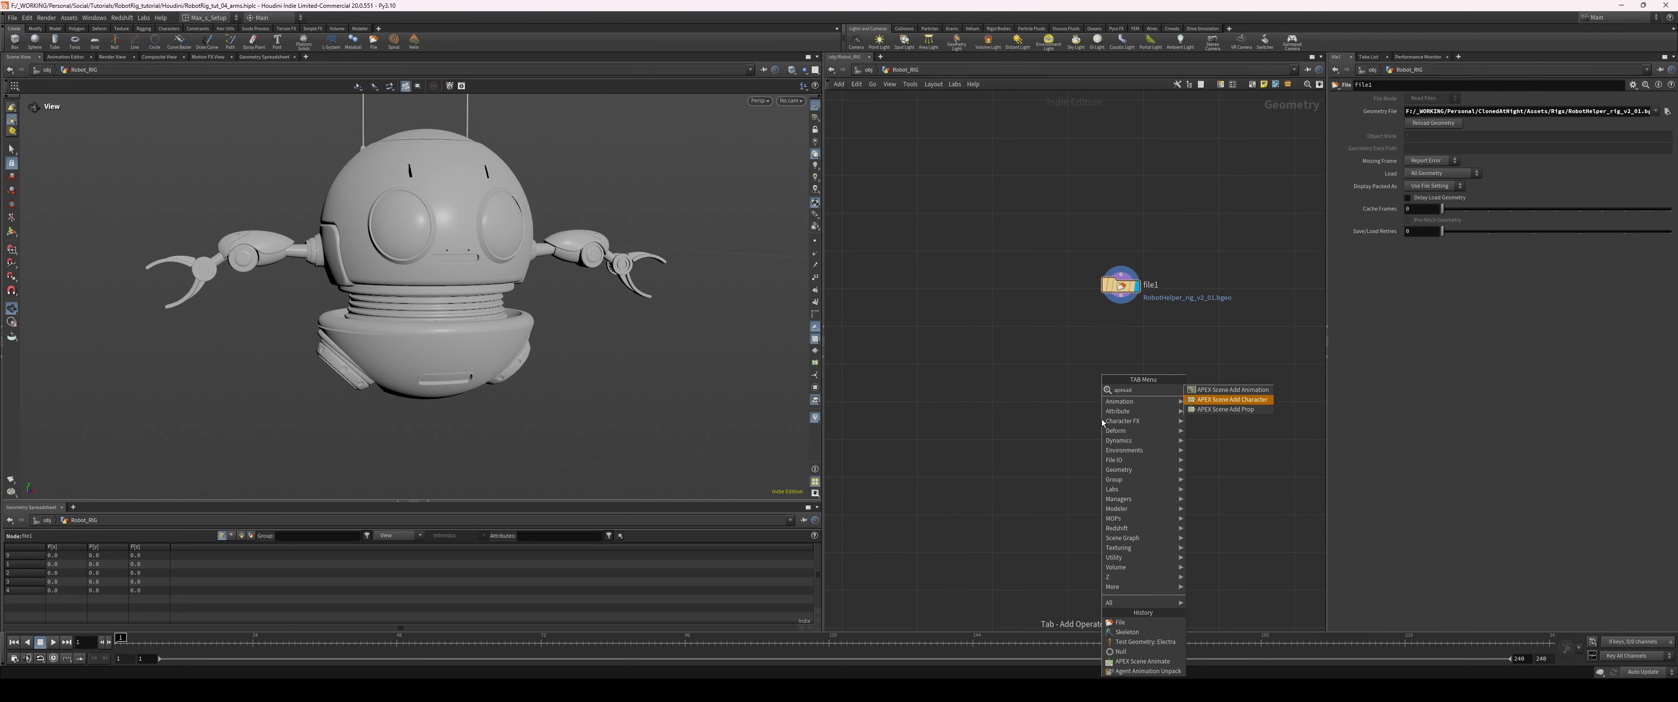
pyautogui.press('Return')
pyautogui.click(1102, 420)
pyautogui.moveTo(1121, 296); pyautogui.dragTo(1121, 329)
pyautogui.click(1118, 418)
pyautogui.moveTo(1105, 419); pyautogui.dragTo(1122, 403)
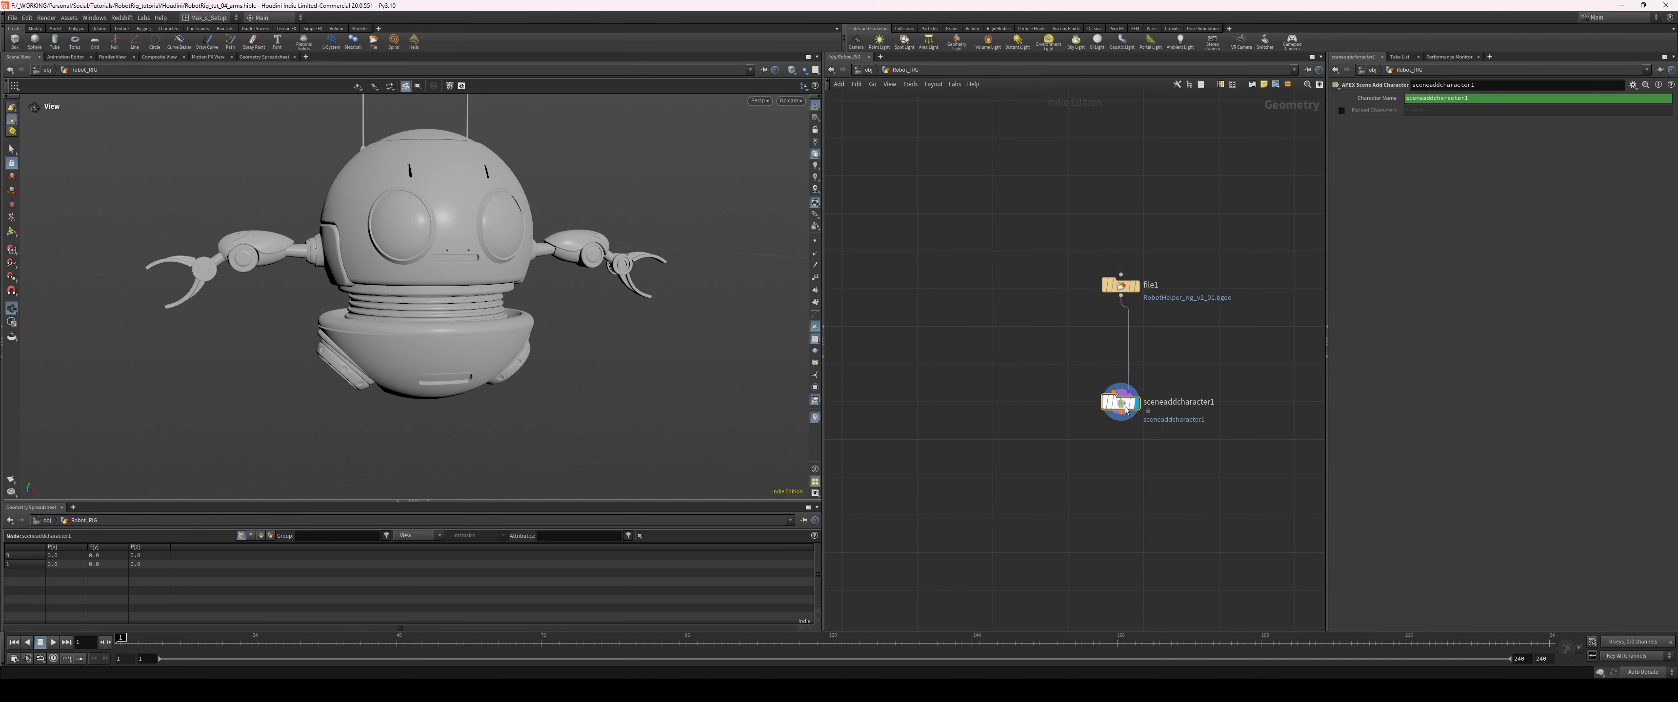
pyautogui.moveTo(1122, 405); pyautogui.dragTo(1115, 396, button='middle')
pyautogui.click(1112, 403)
# - Add an APEX Scene Animate node after sceneaddcharacter1 and make it the displayed node
pyautogui.press('Tab')
pyautogui.write('anima')
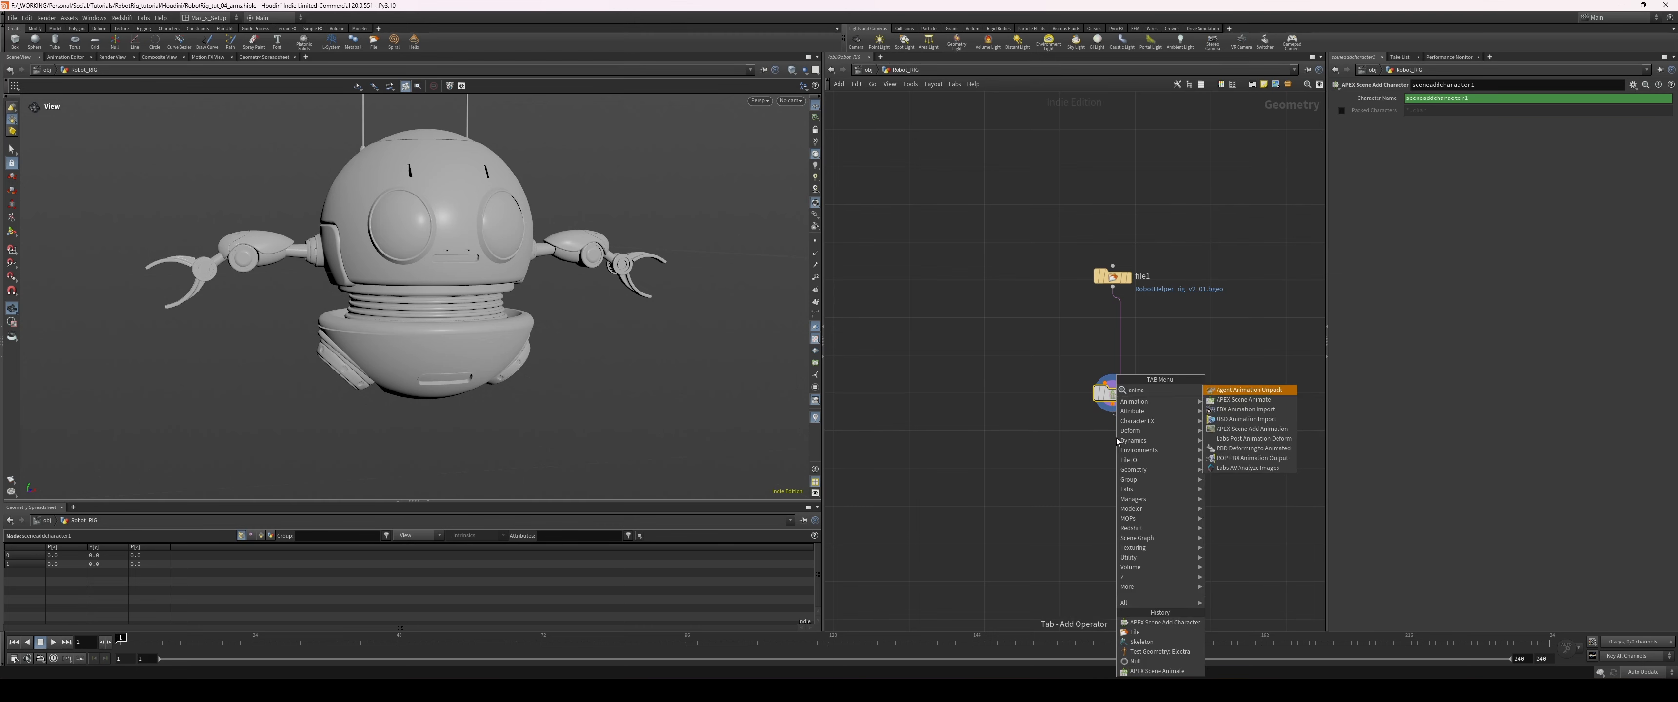
pyautogui.press('Return')
pyautogui.click(1117, 440)
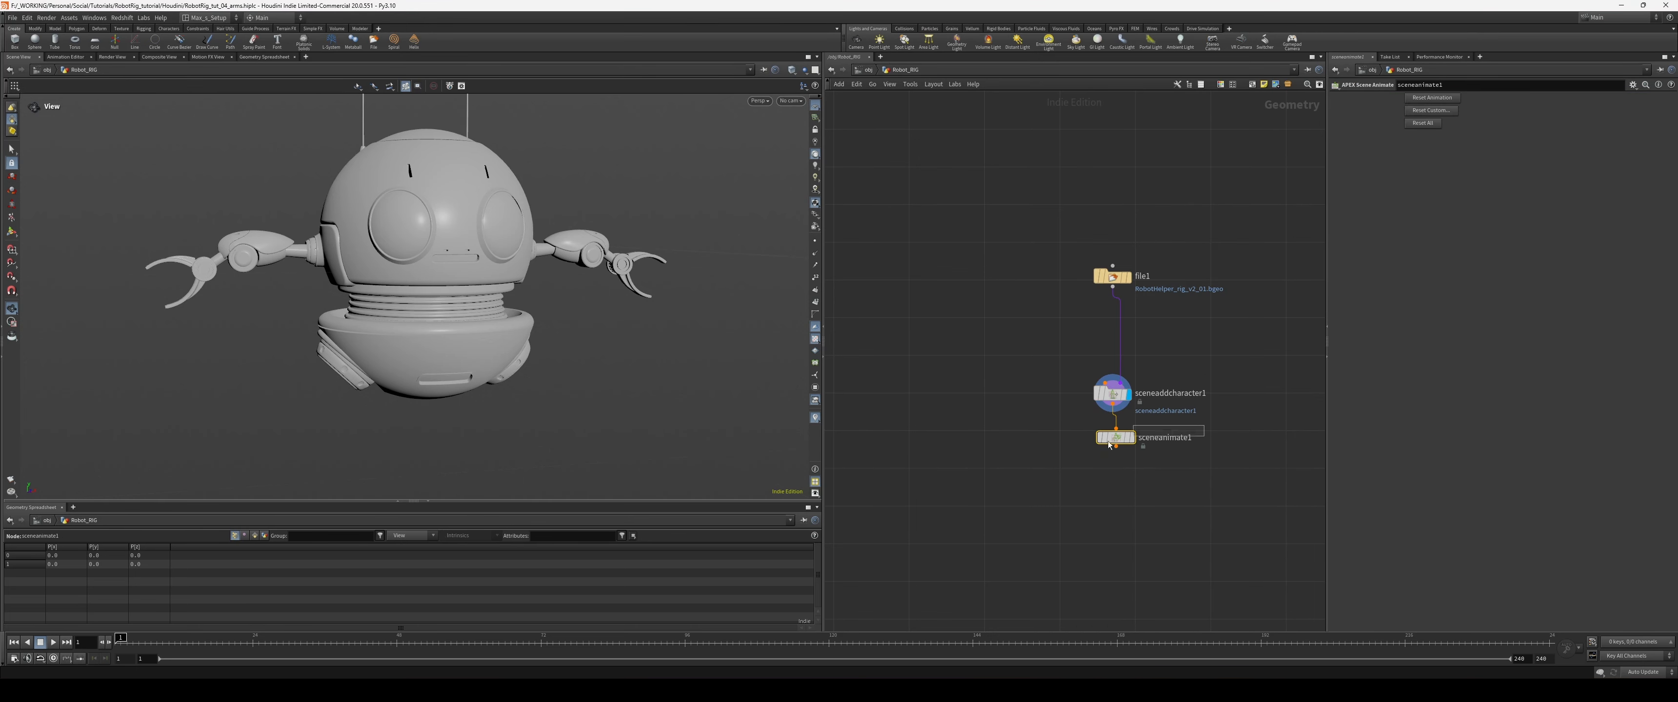
pyautogui.click(1132, 438)
pyautogui.press('Return')
# - Switch the display back to file1 and examine the loaded robot geometry
pyautogui.keyDown('alt'); pyautogui.moveTo(561, 338); pyautogui.dragTo(521, 326); pyautogui.keyUp('alt')
pyautogui.moveTo(448, 355); pyautogui.dragTo(450, 346)
pyautogui.scroll(-2, 582, 334)
pyautogui.moveTo(1035, 304); pyautogui.dragTo(1008, 332, button='middle')
pyautogui.click(1085, 305)
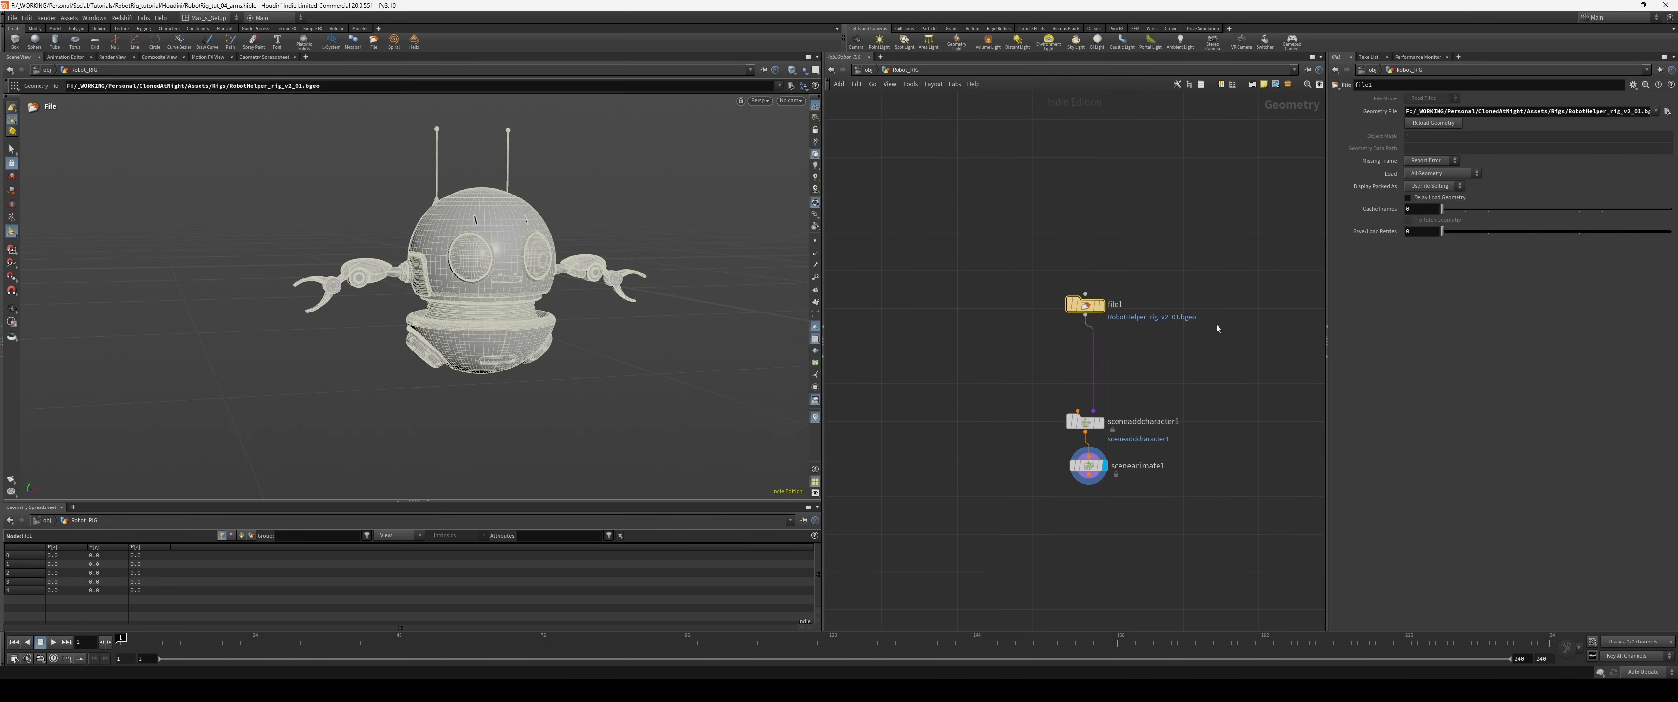
pyautogui.moveTo(1217, 324); pyautogui.dragTo(1185, 331, button='middle')
pyautogui.click(1070, 314)
pyautogui.keyDown('alt'); pyautogui.moveTo(672, 332); pyautogui.dragTo(672, 330); pyautogui.keyUp('alt')
# - Compare the body-part networks and the Geo, Skeleton and Apex sections with the short file-based character chain
pyautogui.moveTo(979, 252); pyautogui.dragTo(1018, 359, button='middle')
pyautogui.scroll(-8, 1036, 326)
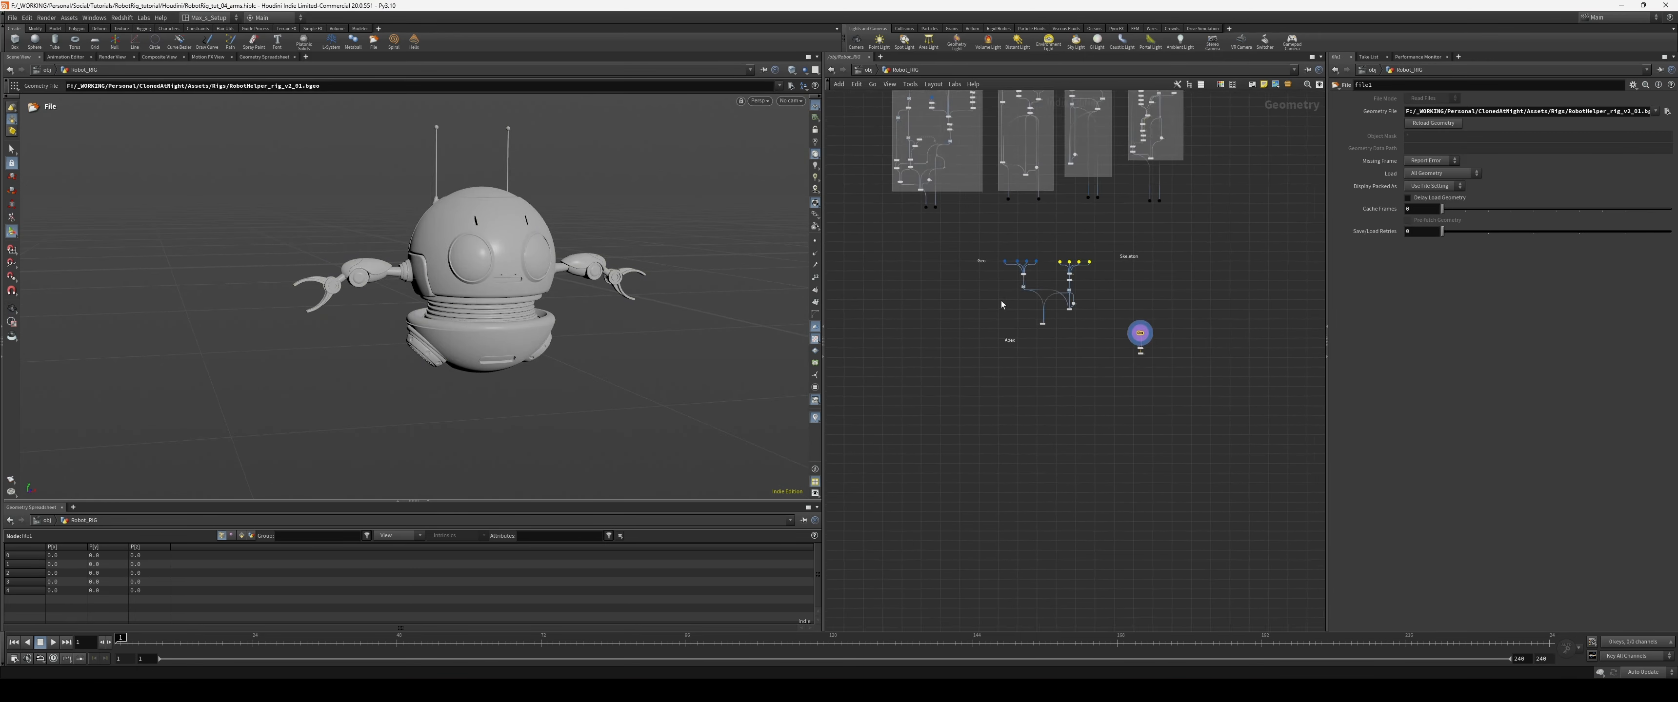
pyautogui.moveTo(1042, 228); pyautogui.dragTo(1153, 386, button='middle')
pyautogui.scroll(2, 1074, 388)
pyautogui.scroll(3, 1105, 399)
pyautogui.scroll(-2, 1107, 400)
pyautogui.moveTo(1200, 453); pyautogui.dragTo(1128, 327, button='middle')
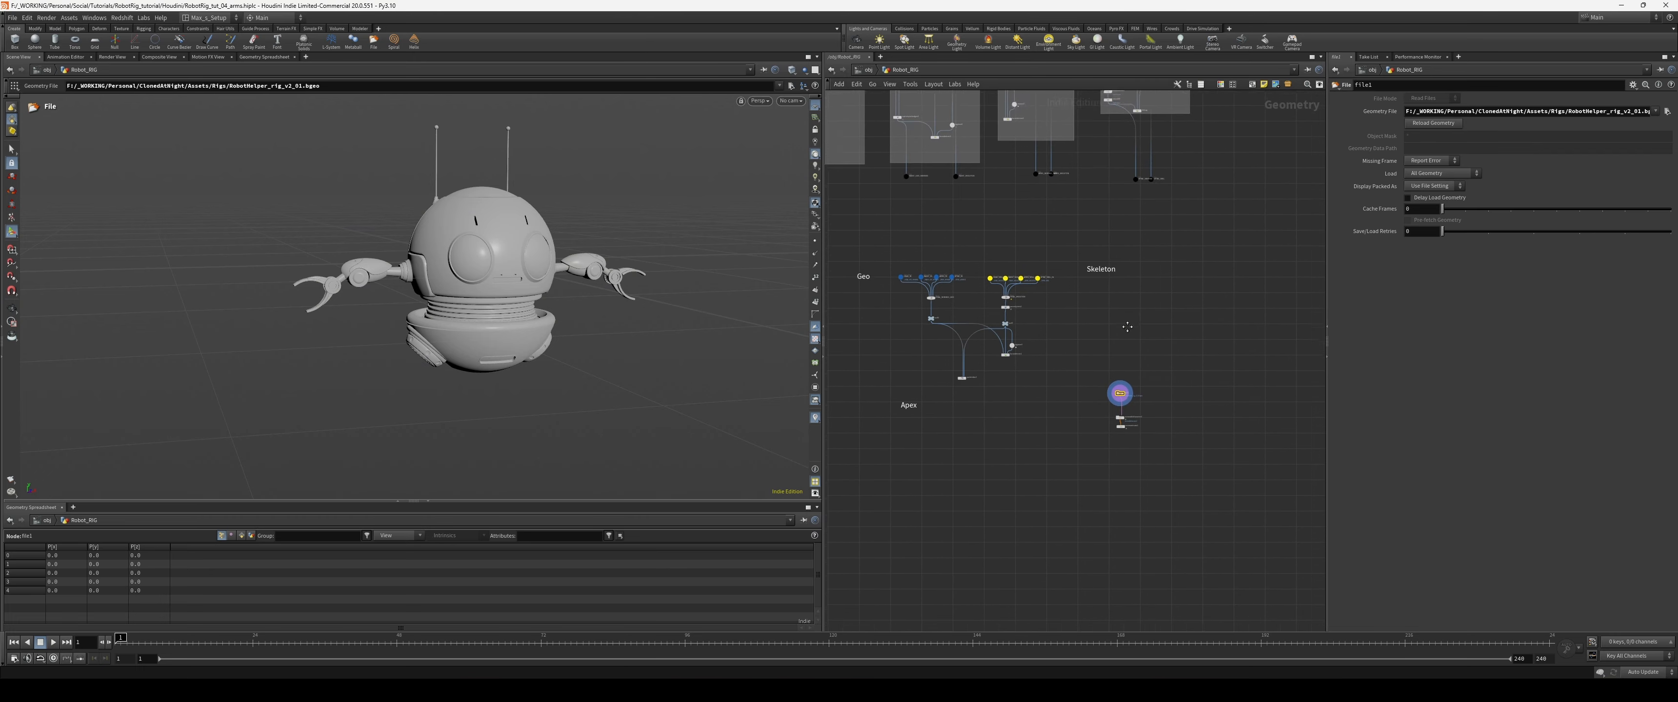
pyautogui.scroll(3, 1101, 385)
pyautogui.scroll(3, 1016, 372)
pyautogui.moveTo(1100, 382); pyautogui.dragTo(1021, 376, button='middle')
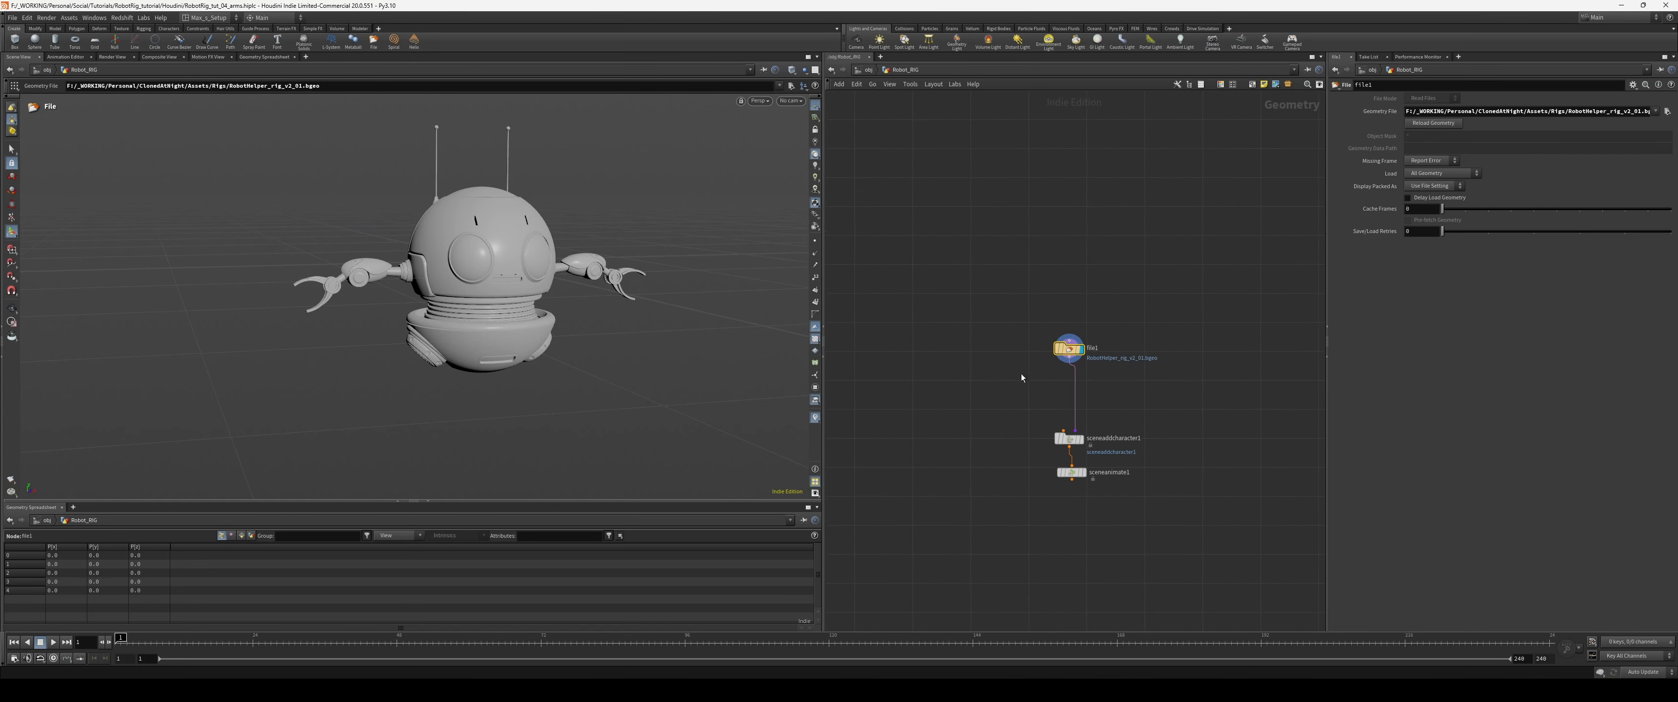
pyautogui.scroll(2, 1011, 376)
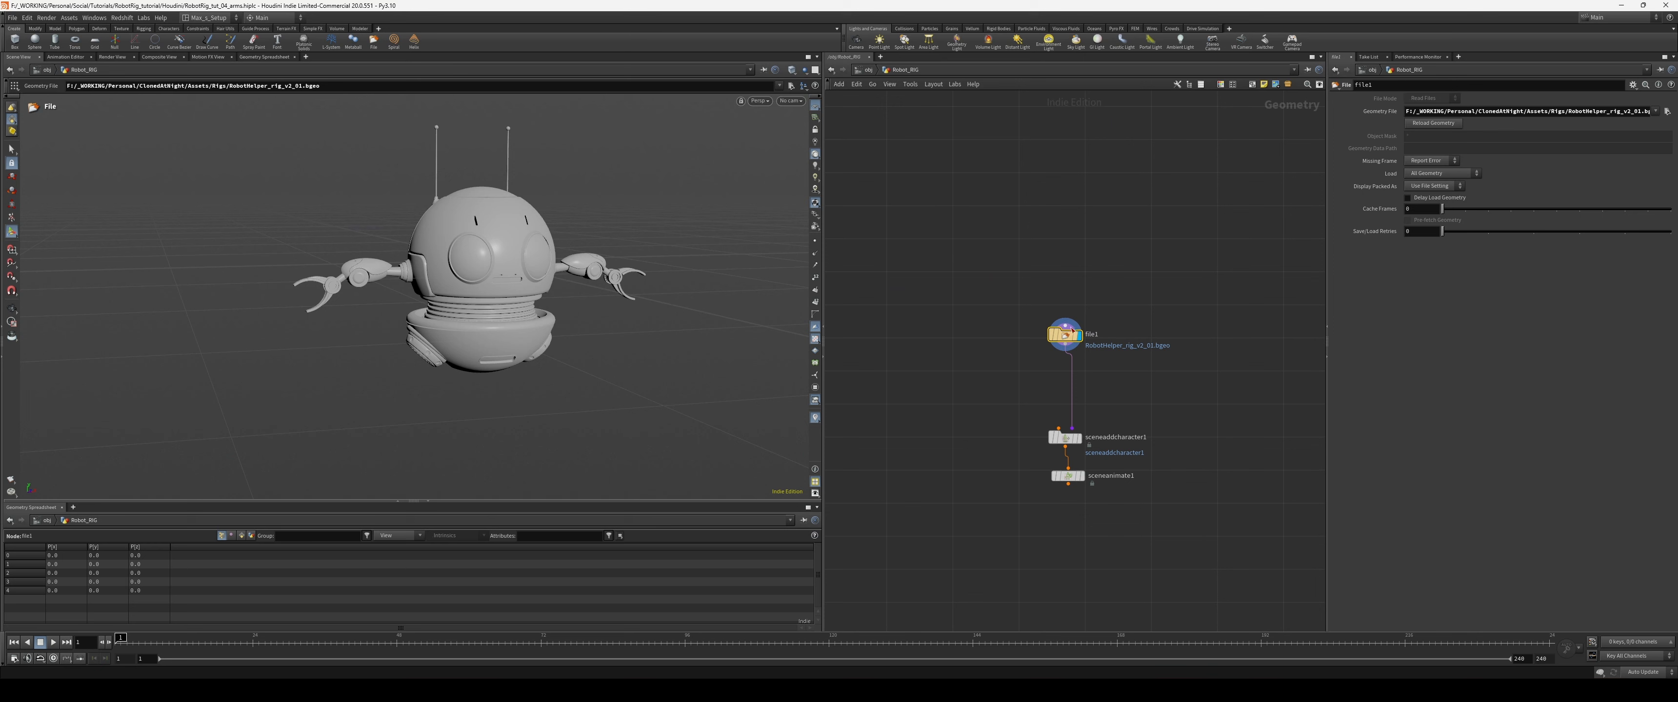
# - Tighten the spacing between file1, sceneaddcharacter1 and sceneanimate1, and display the Scene Animate node
pyautogui.moveTo(1064, 340); pyautogui.dragTo(1066, 384)
pyautogui.moveTo(1040, 414); pyautogui.dragTo(1008, 383, button='middle')
pyautogui.scroll(2, 1108, 371)
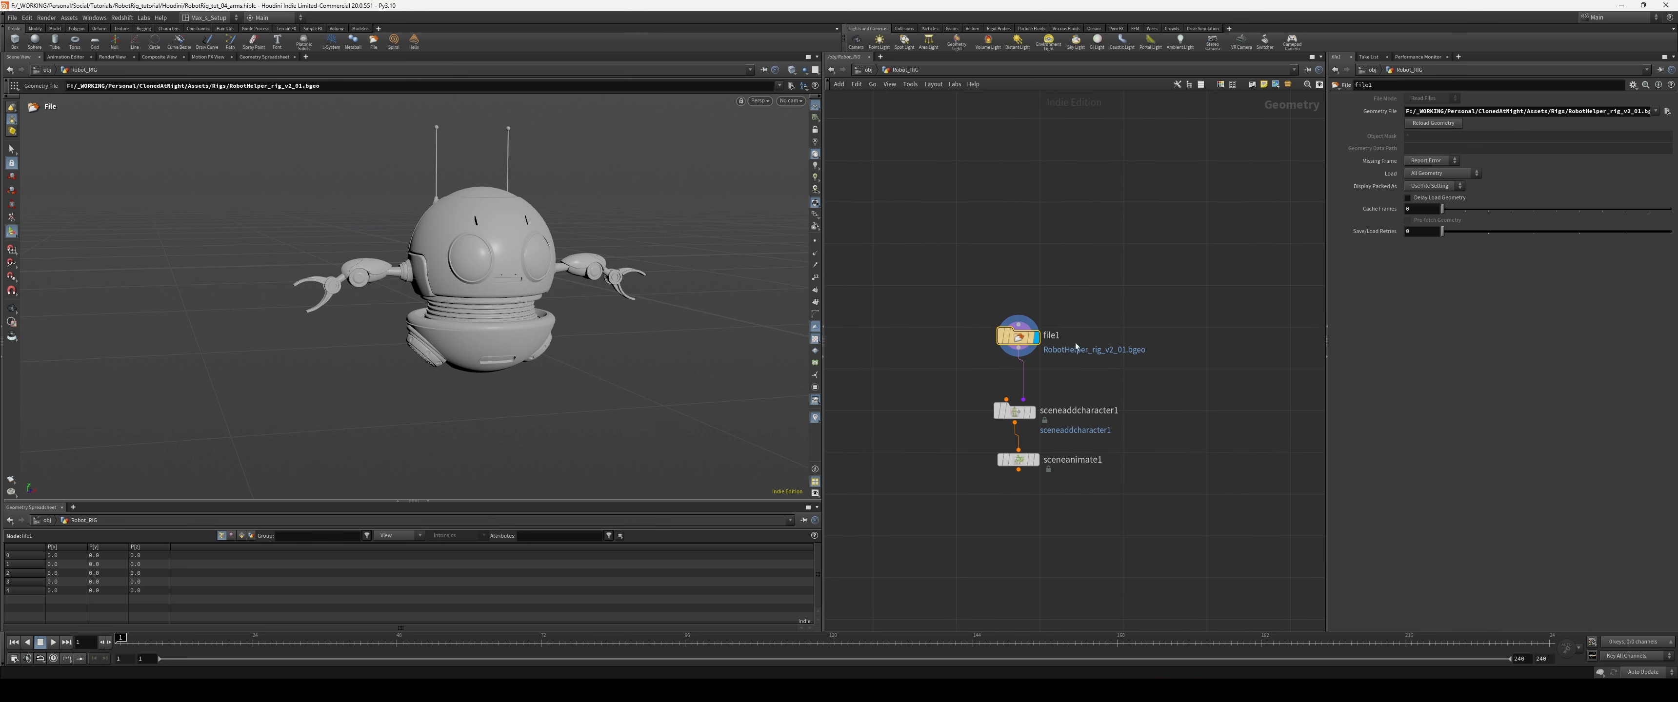
pyautogui.moveTo(1088, 429); pyautogui.dragTo(1098, 390, button='middle')
pyautogui.moveTo(962, 367); pyautogui.dragTo(983, 375, button='middle')
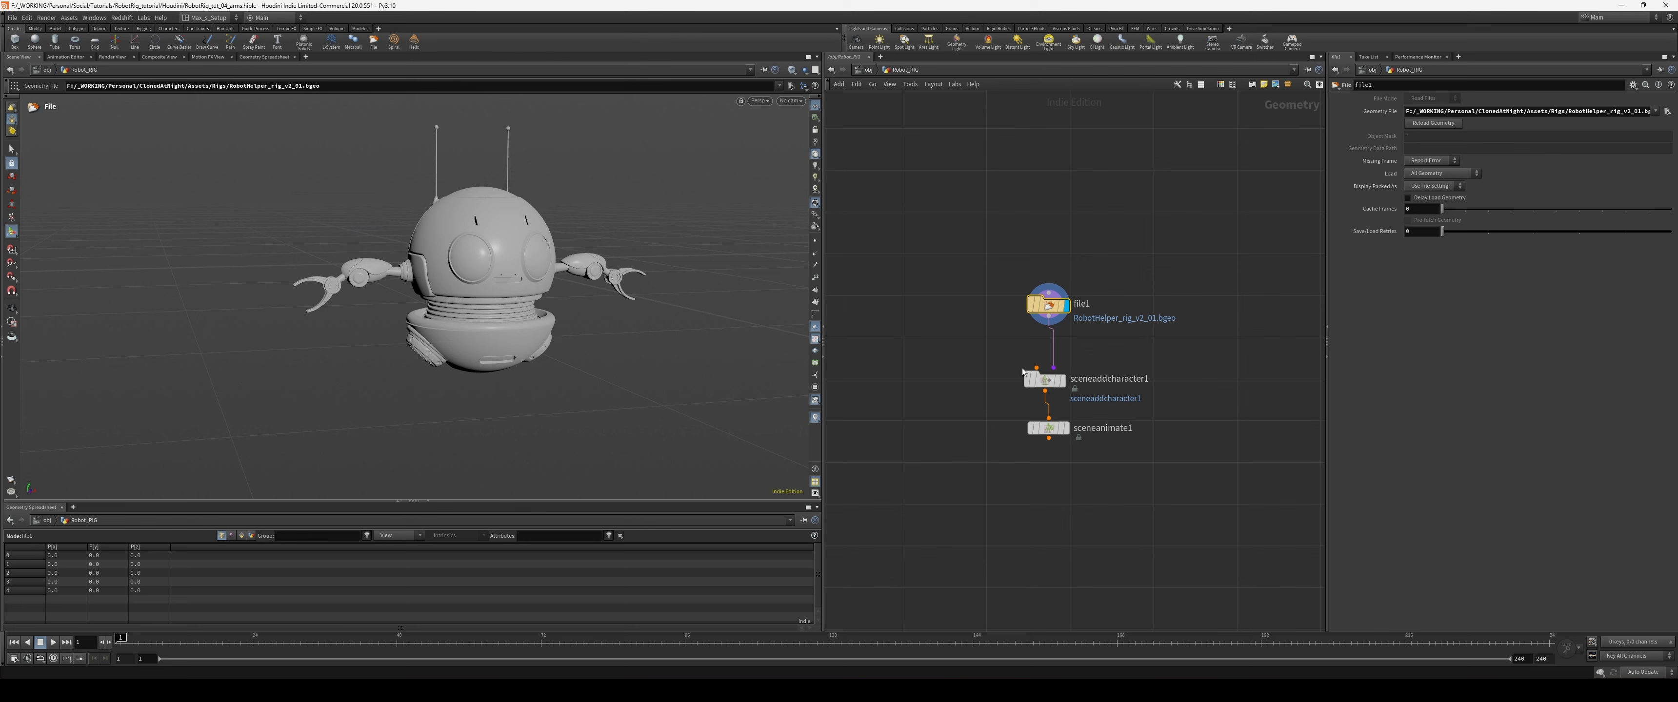
pyautogui.moveTo(1046, 371); pyautogui.dragTo(1055, 375)
pyautogui.click(1063, 381)
pyautogui.click(1066, 429)
# - Select the three character nodes and lay them out automatically in a compact vertical chain
pyautogui.moveTo(997, 466); pyautogui.dragTo(1134, 280)
pyautogui.moveTo(1296, 319); pyautogui.dragTo(1113, 473, button='middle')
pyautogui.scroll(-4, 1120, 377)
pyautogui.press('l')
pyautogui.scroll(-4, 1023, 381)
pyautogui.scroll(-2, 1136, 486)
pyautogui.scroll(5, 1172, 514)
pyautogui.moveTo(1135, 405); pyautogui.dragTo(1183, 367, button='middle')
pyautogui.scroll(2, 1094, 365)
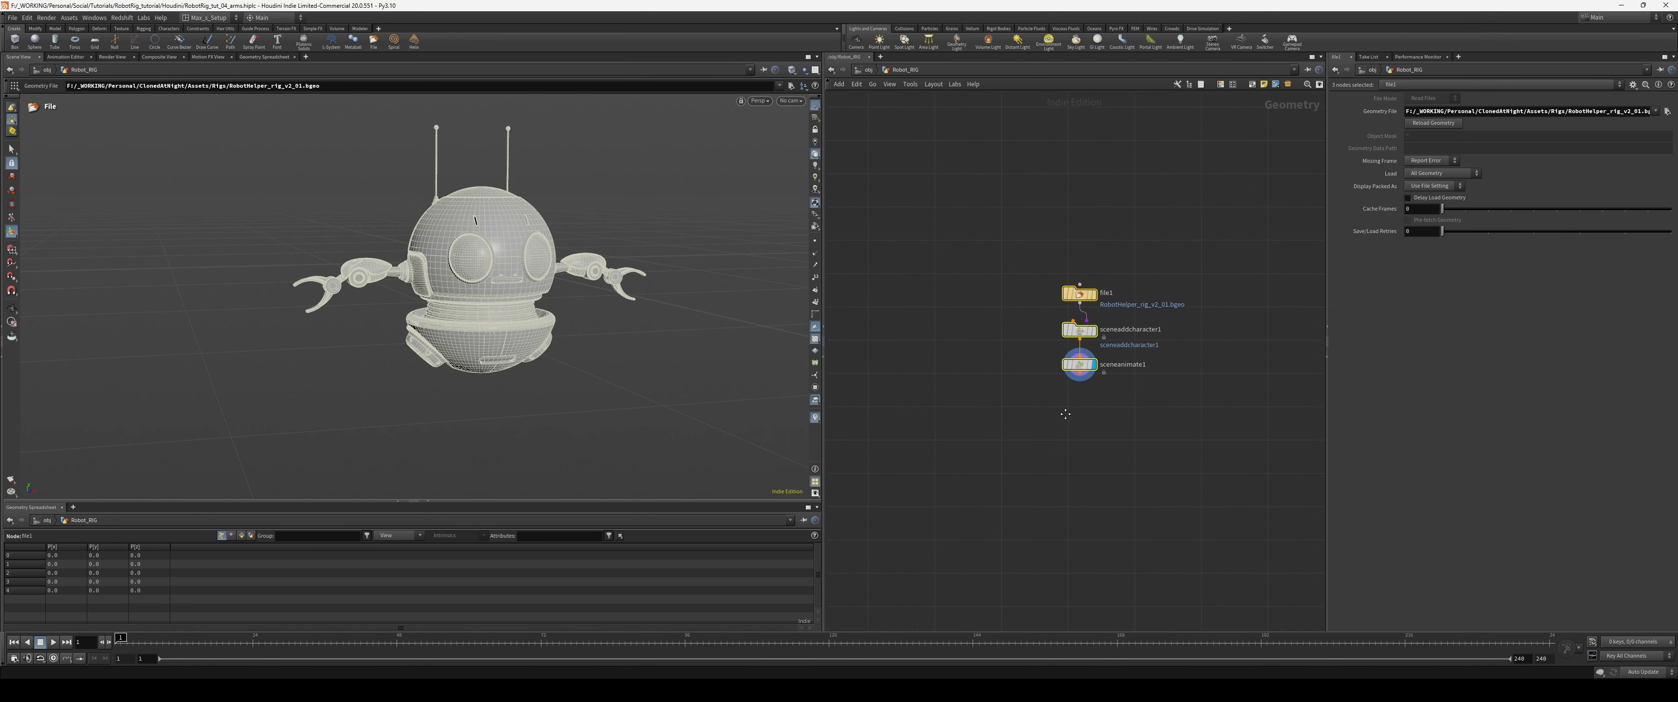
# - Enter the Animate state of sceneanimate1 and try moving the robot's torso with its rig control
pyautogui.moveTo(1033, 398); pyautogui.dragTo(1125, 355)
pyautogui.press('Return')
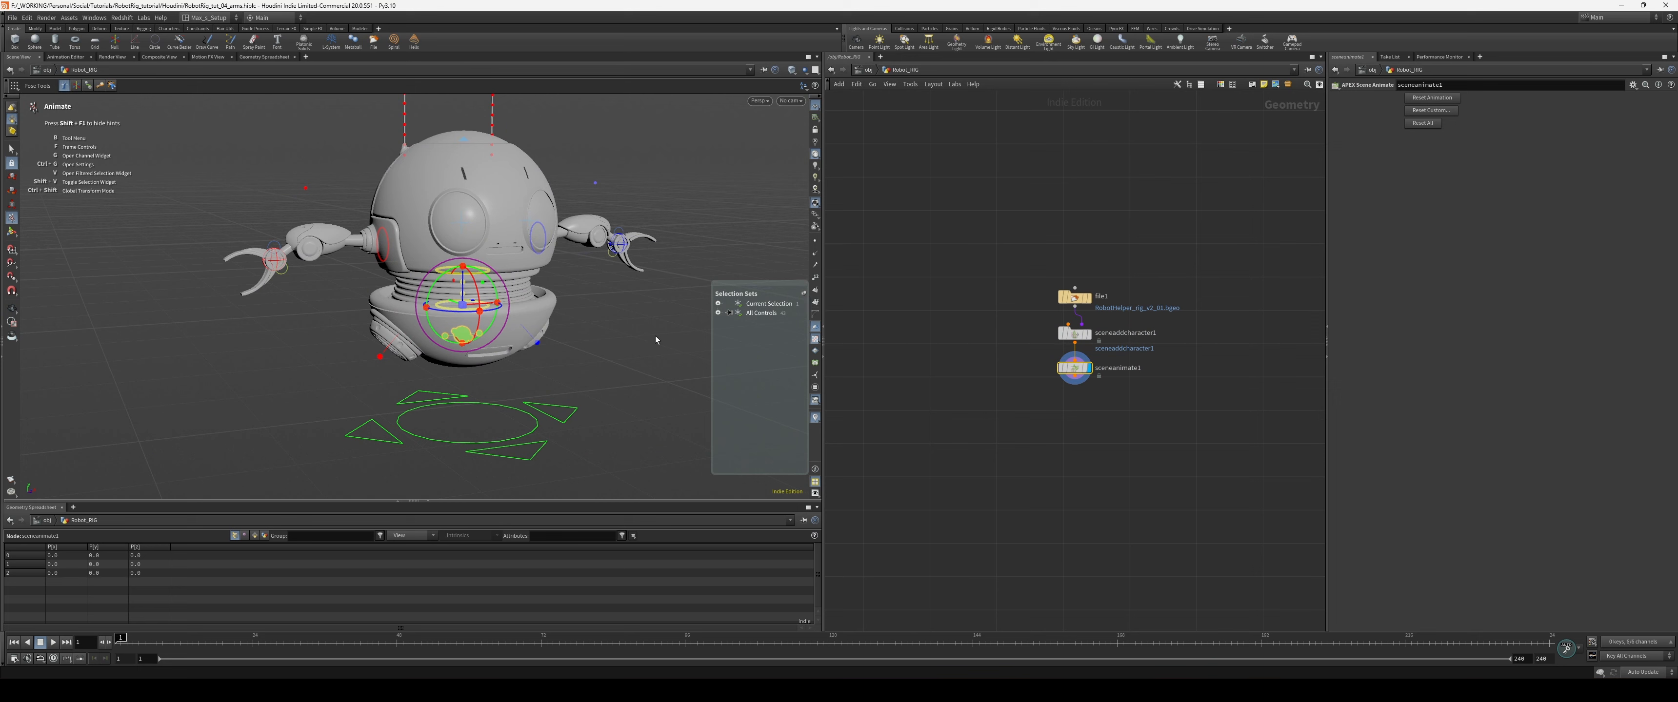
pyautogui.click(554, 326)
pyautogui.moveTo(476, 310); pyautogui.dragTo(585, 358)
pyautogui.scroll(-2, 988, 375)
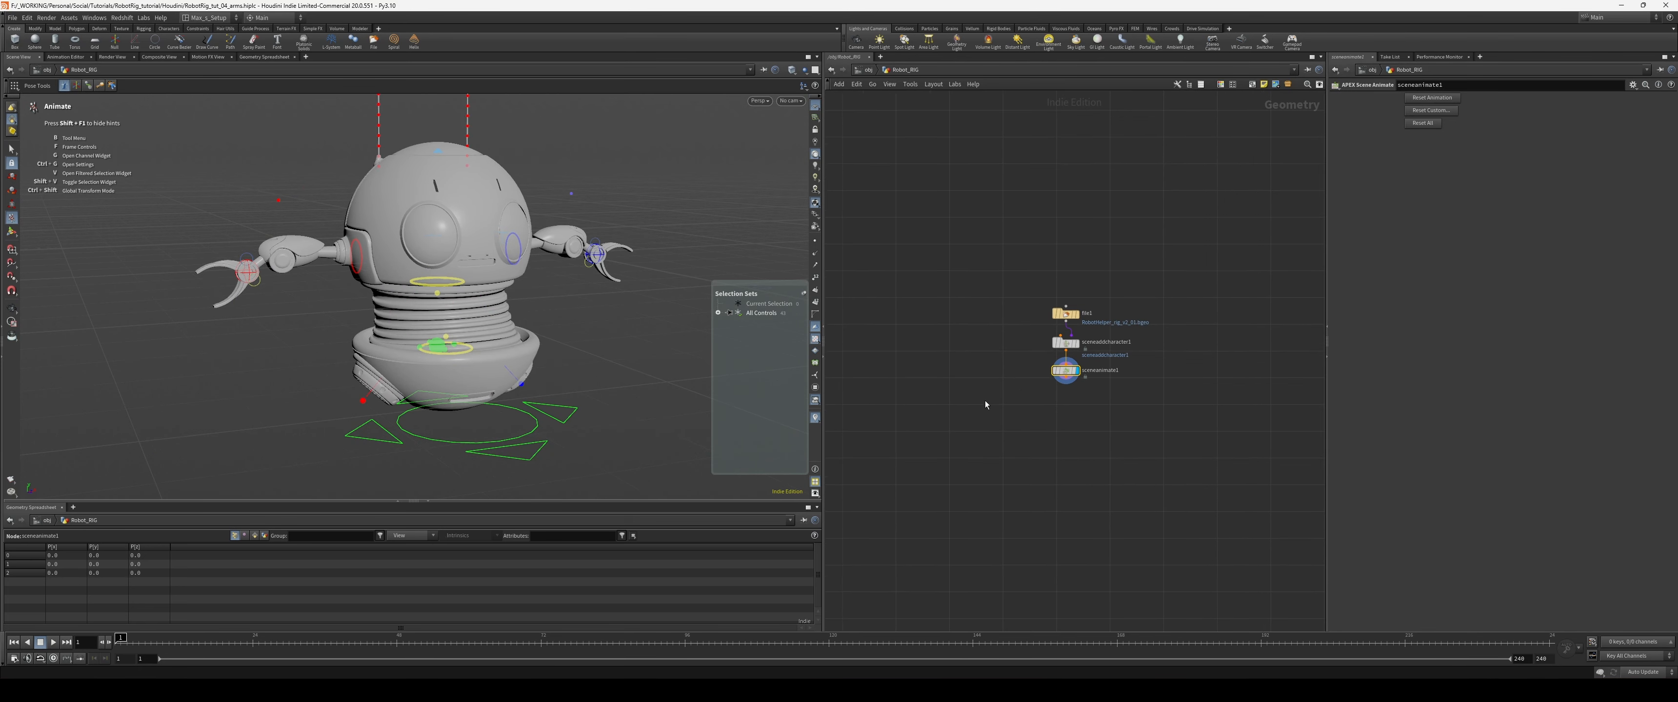
# - Delete the demonstration chain of file1, sceneaddcharacter1 and sceneanimate1, and return to the pack folder network
pyautogui.moveTo(1151, 190); pyautogui.dragTo(1151, 190)
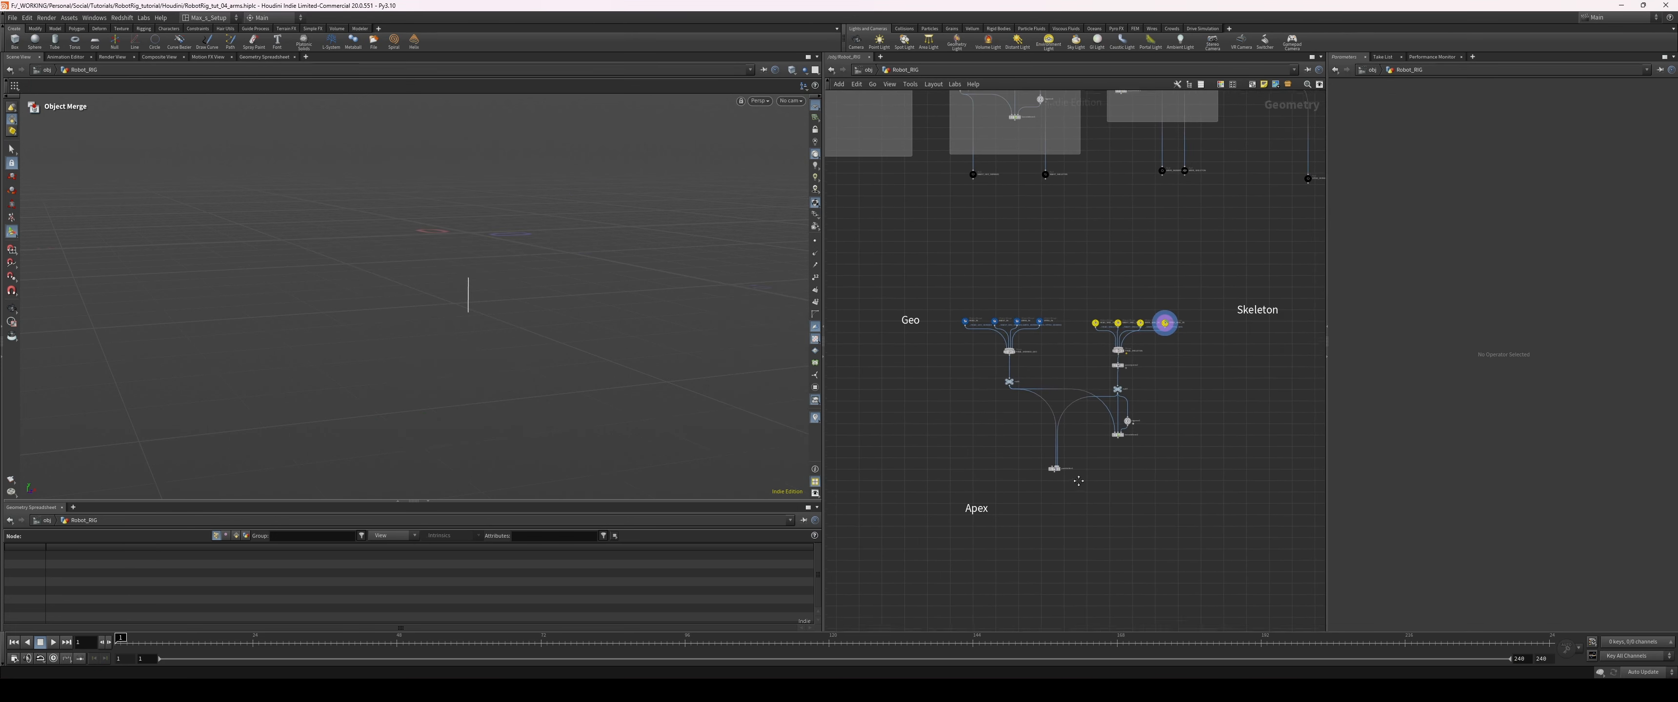
pyautogui.scroll(4, 1101, 488)
pyautogui.moveTo(1189, 468); pyautogui.dragTo(1124, 496, button='middle')
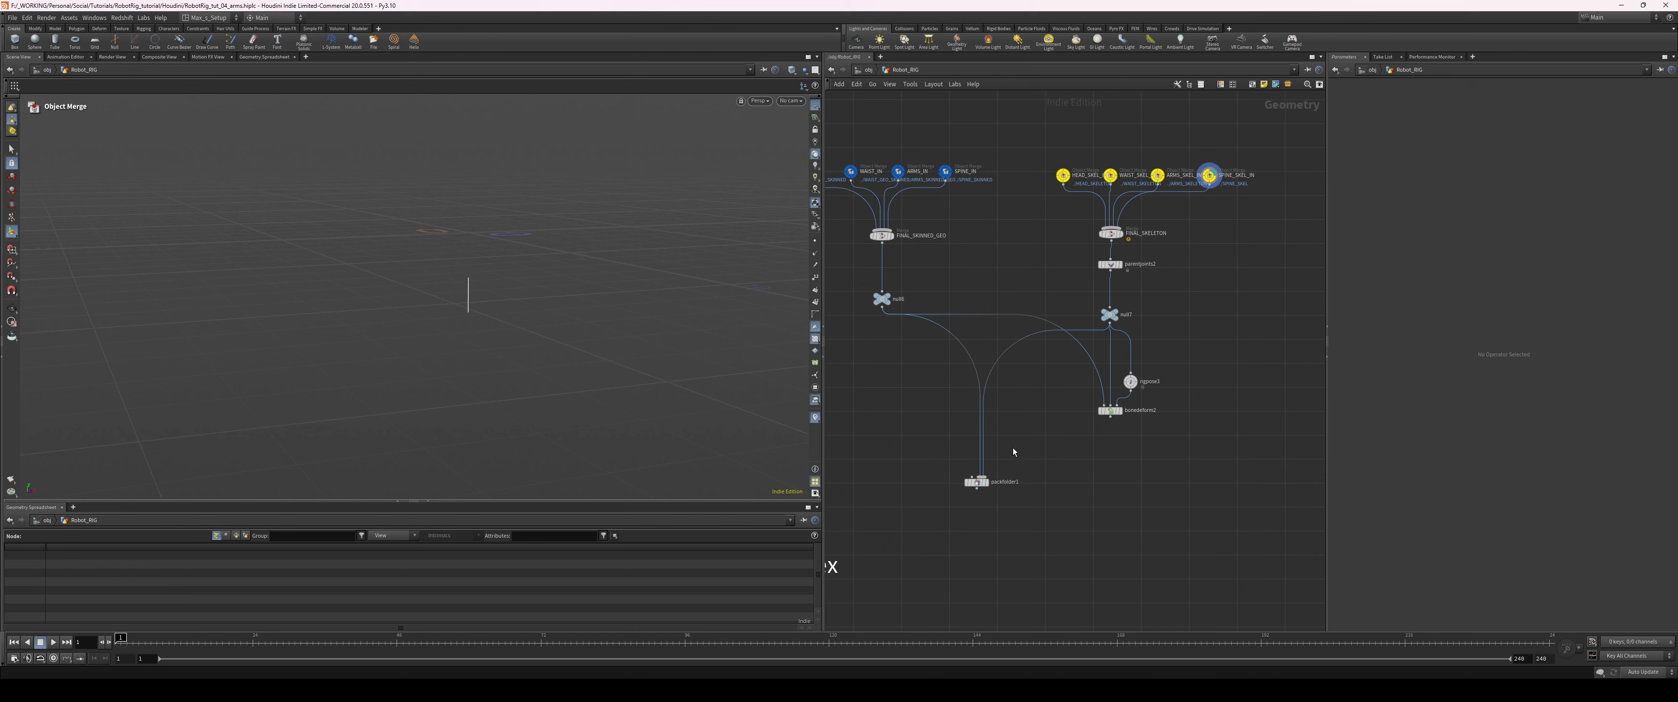
# - Move null6 down the Geo branch until it is about level with null7
pyautogui.moveTo(882, 299); pyautogui.dragTo(882, 320)
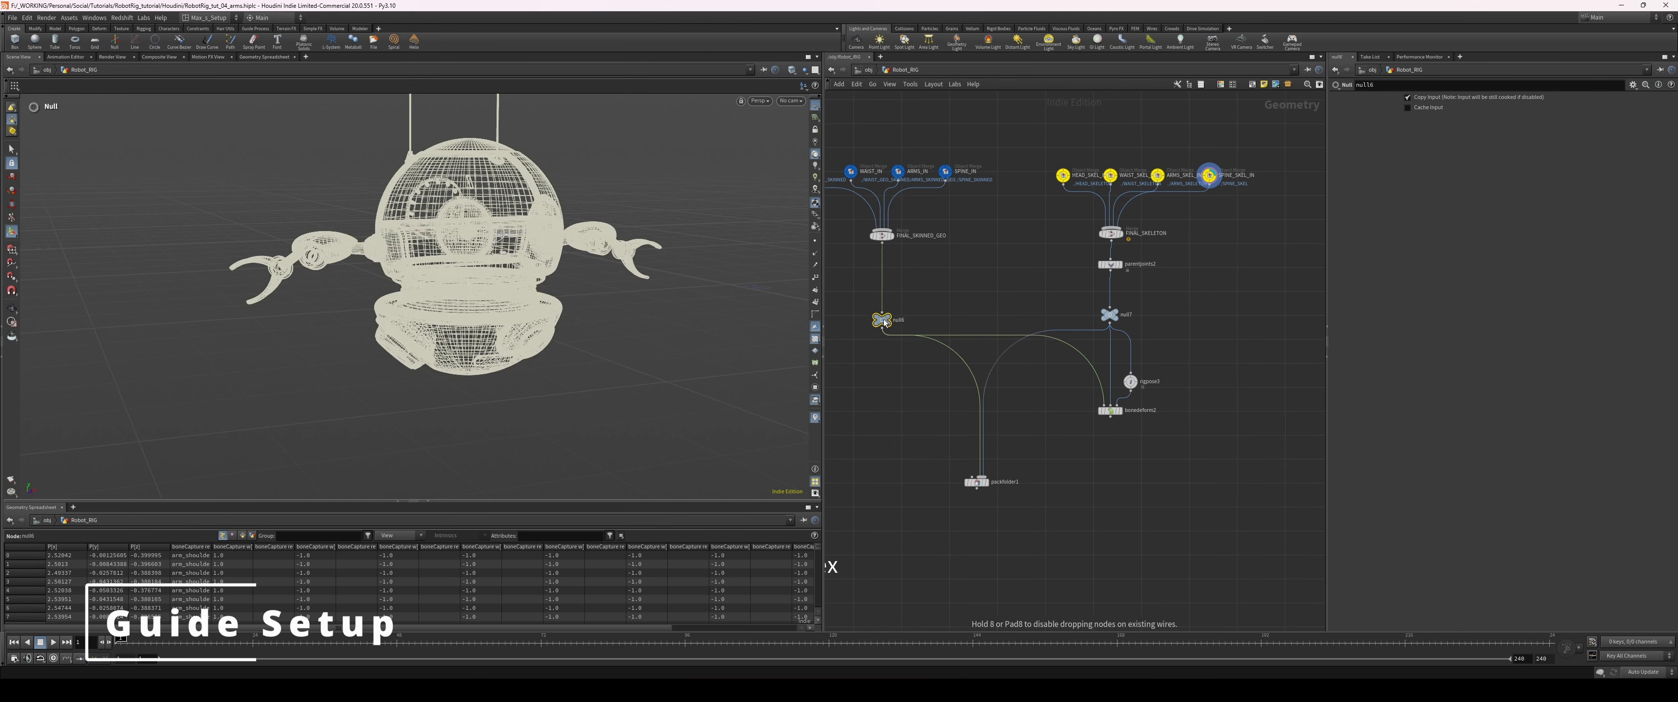
pyautogui.moveTo(1203, 406); pyautogui.dragTo(1180, 396, button='middle')
pyautogui.click(1172, 409)
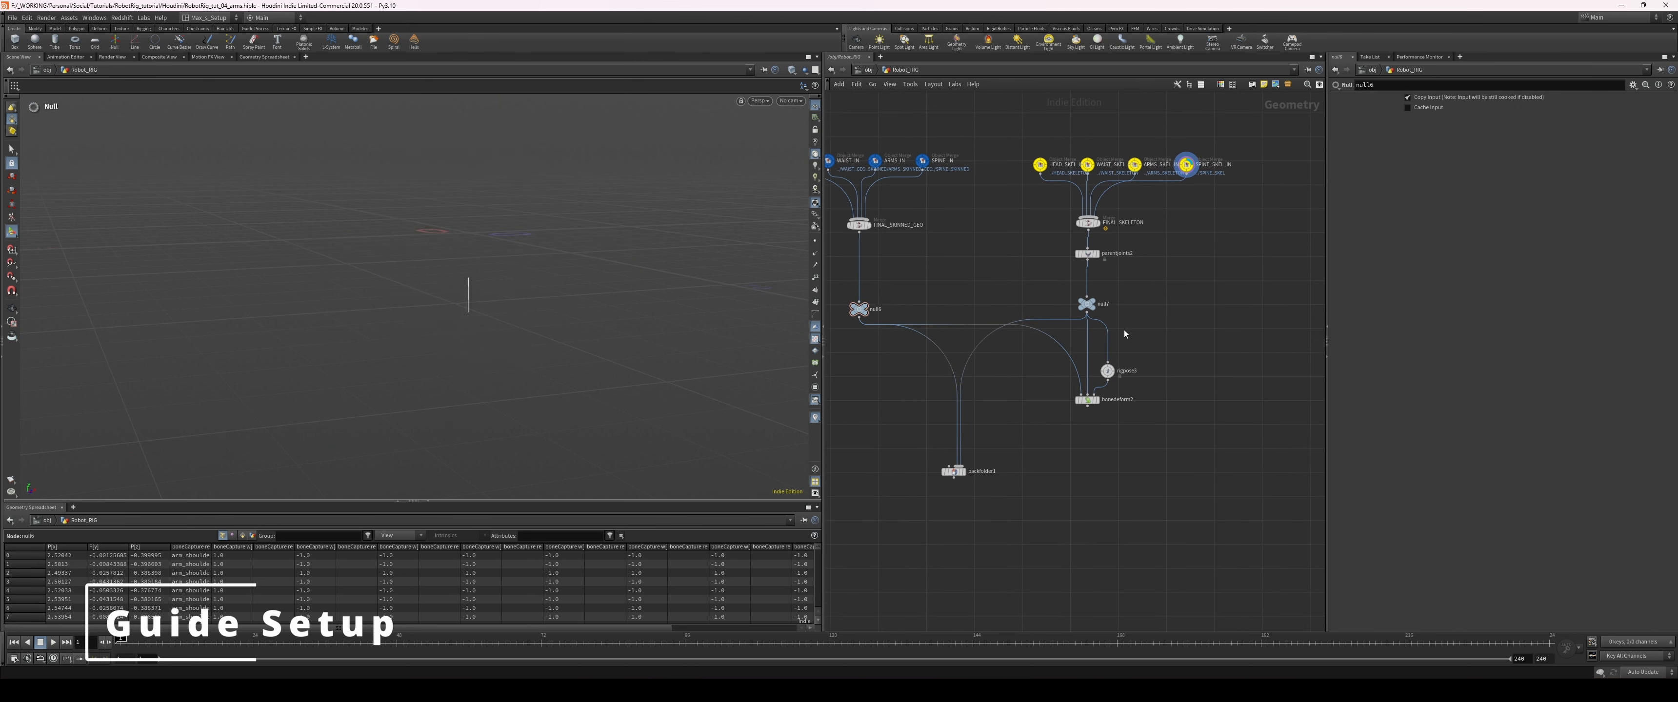
# - Examine the skeleton in the Rig Pose node and display the Bone Deform node to view the posed robot
pyautogui.moveTo(1080, 423); pyautogui.dragTo(1081, 423)
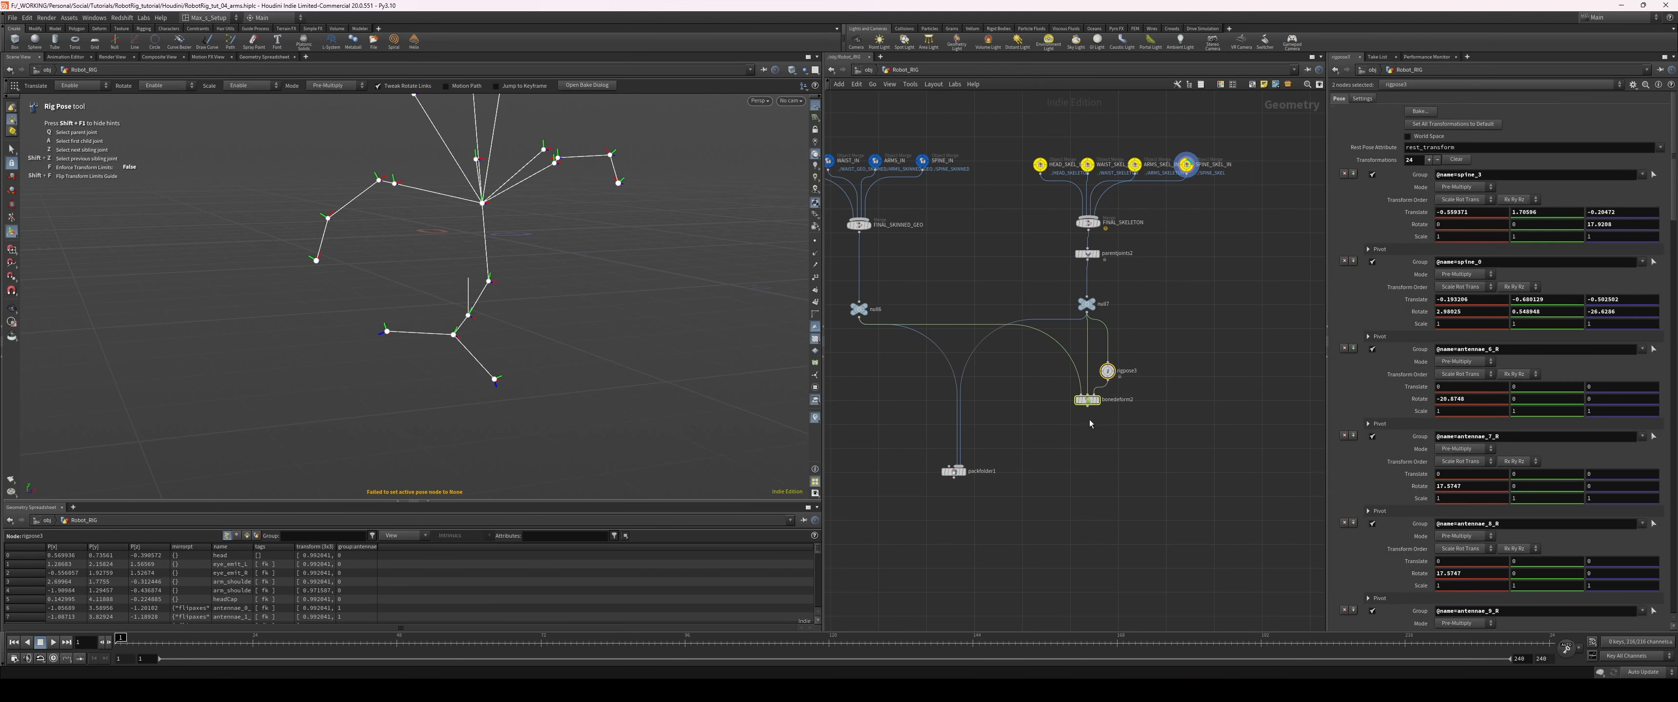
pyautogui.click(1127, 425)
pyautogui.click(1092, 402)
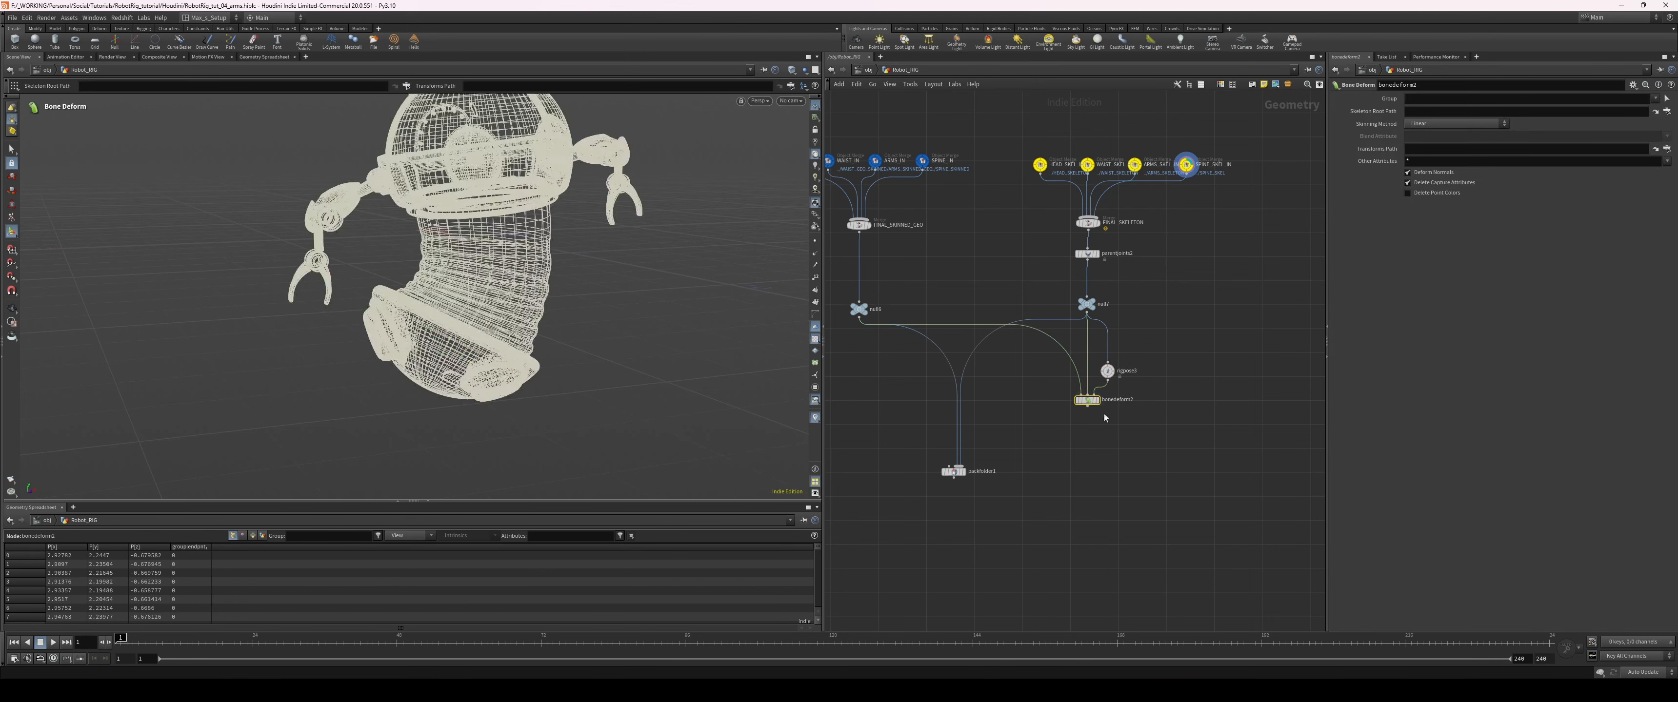
pyautogui.press('r')
pyautogui.moveTo(589, 295)
pyautogui.keyDown('alt'); pyautogui.mouseDown()
pyautogui.moveTo(540, 299)
pyautogui.moveTo(700, 300)
pyautogui.moveTo(612, 301)
pyautogui.mouseUp(); pyautogui.keyUp('alt')
pyautogui.keyDown('alt'); pyautogui.moveTo(612, 301); pyautogui.dragTo(556, 307, button='middle'); pyautogui.keyUp('alt')
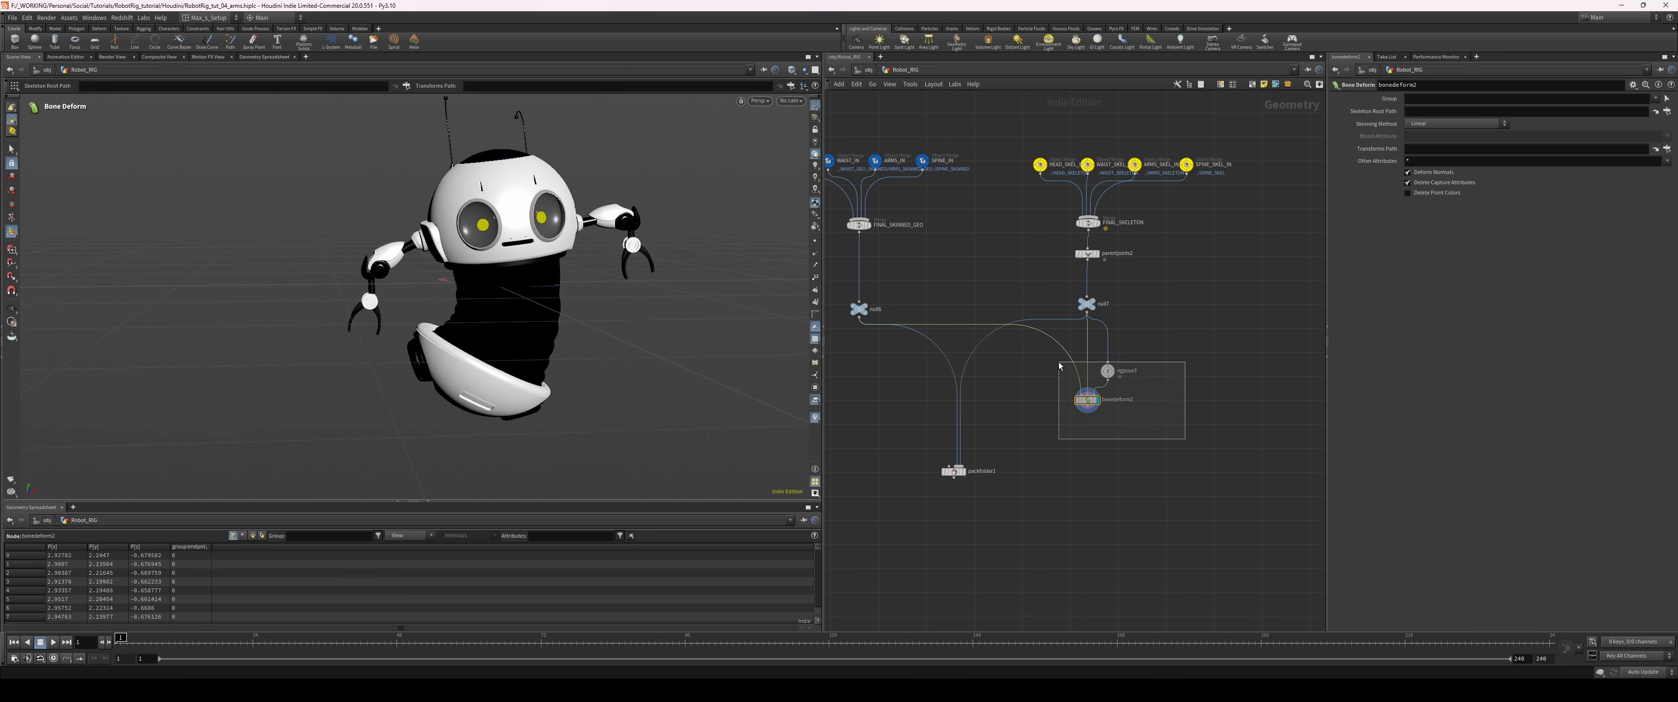
# - Delete the Rig Pose and Bone Deform test nodes and display packfolder1
pyautogui.moveTo(1058, 363); pyautogui.dragTo(1057, 361)
pyautogui.press('Delete')
pyautogui.moveTo(1090, 362); pyautogui.dragTo(1049, 335, button='middle')
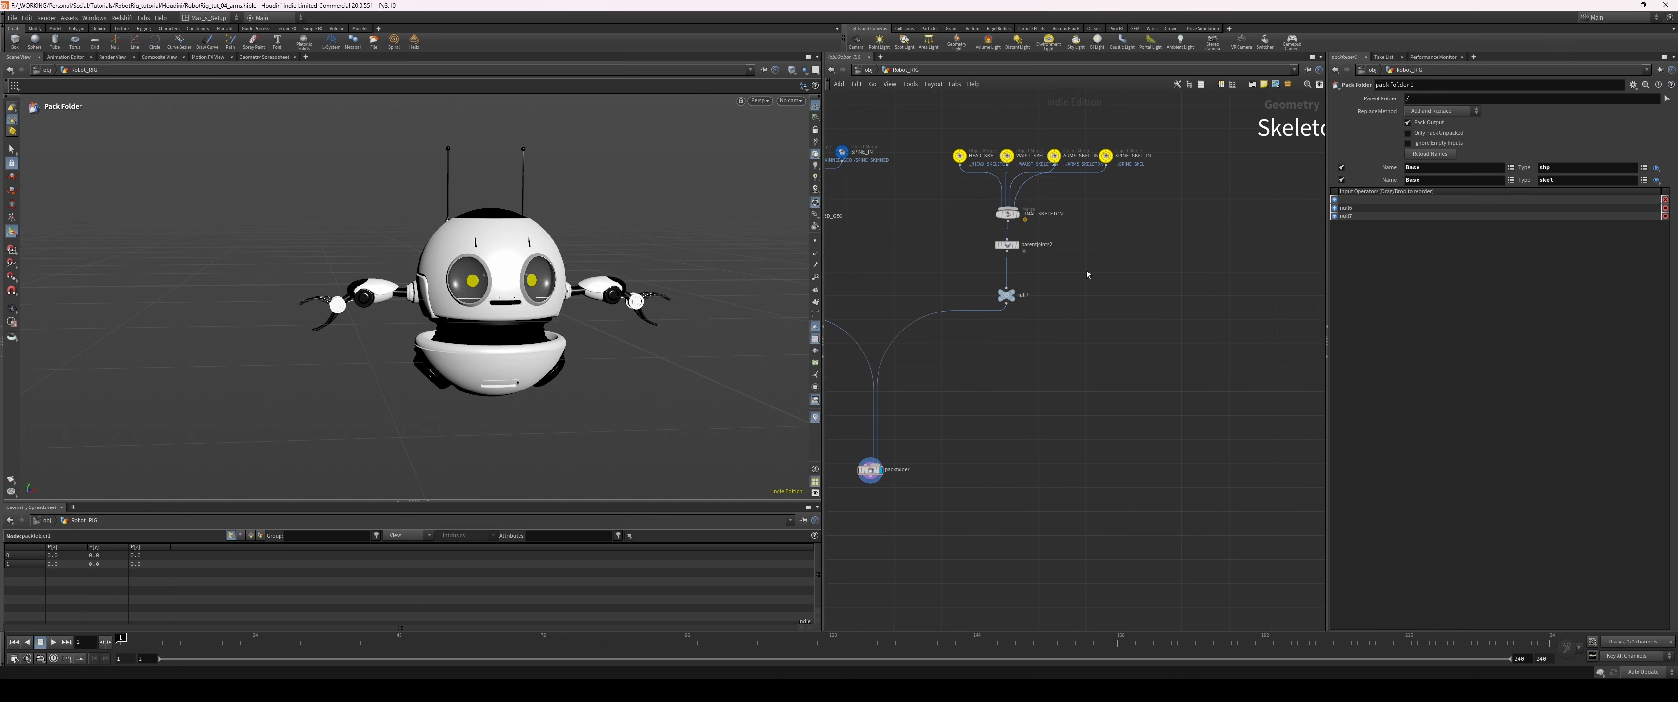
# - Examine the packed robot model in the viewport from close up and from a different angle
pyautogui.moveTo(1156, 362); pyautogui.dragTo(1165, 383, button='middle')
pyautogui.moveTo(1117, 377); pyautogui.dragTo(1070, 423, button='middle')
pyautogui.press('Escape')
pyautogui.moveTo(631, 395); pyautogui.dragTo(598, 413)
pyautogui.press('Return')
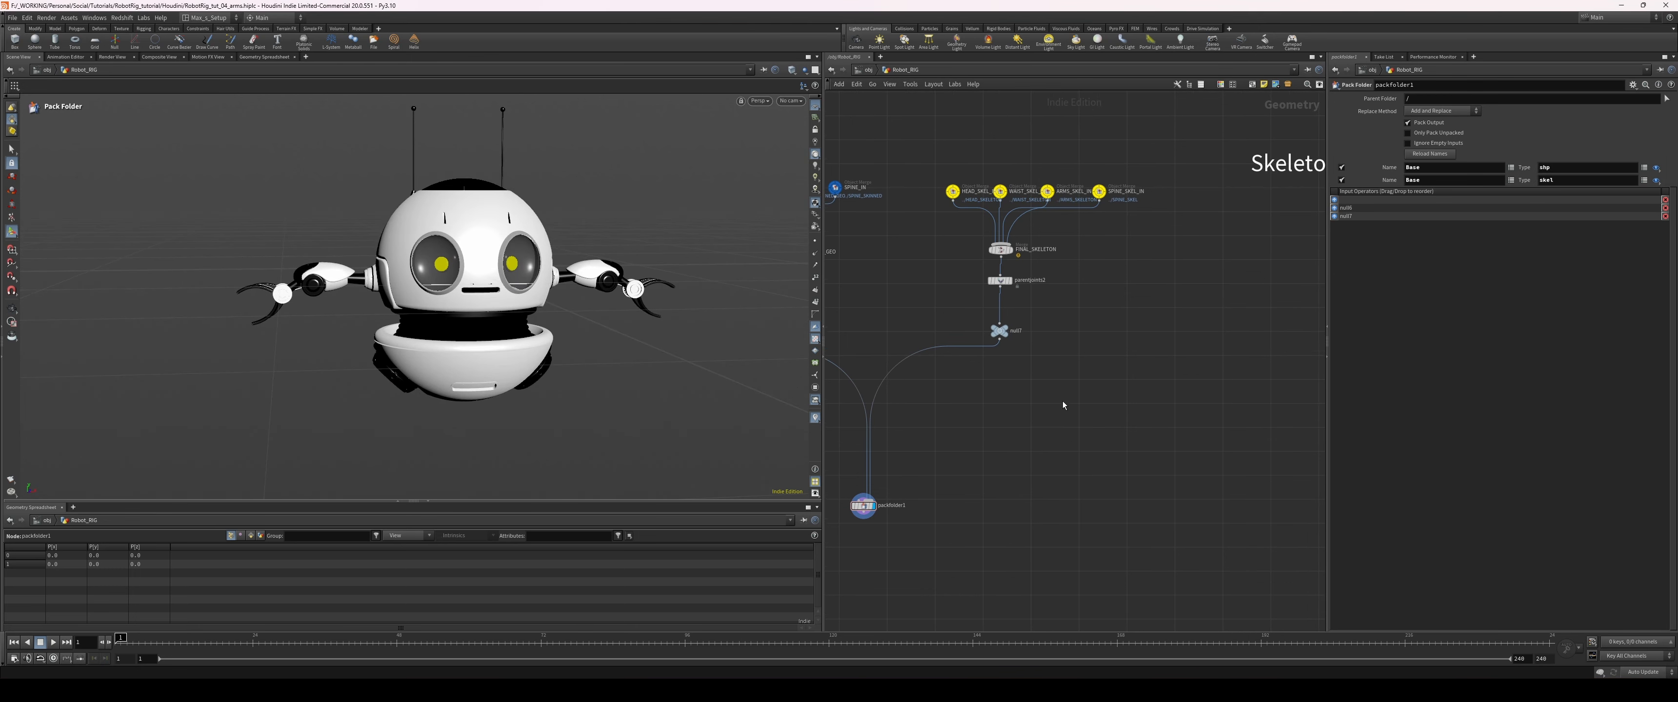
pyautogui.scroll(5, 361, 242)
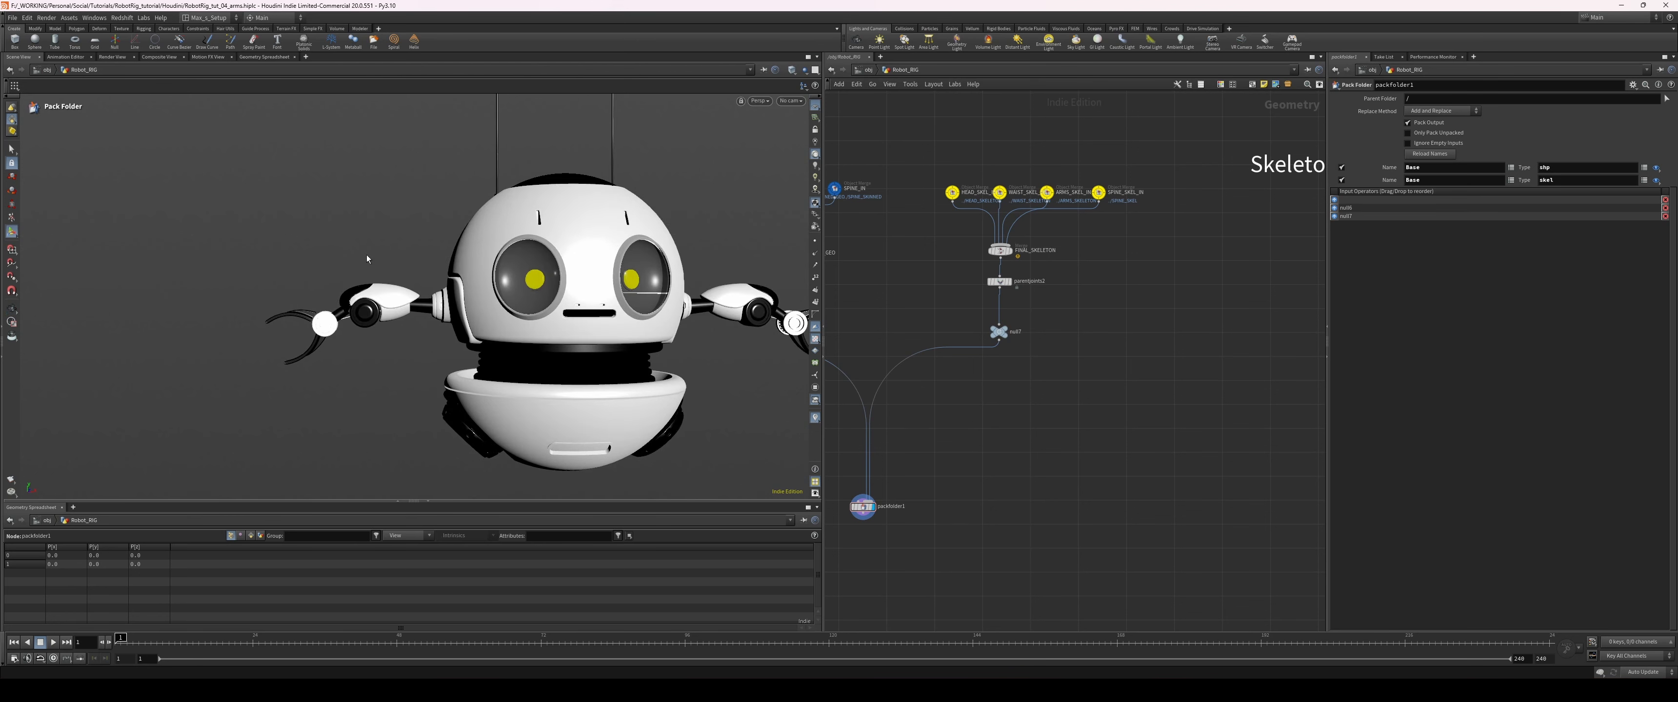
pyautogui.scroll(-5, 367, 258)
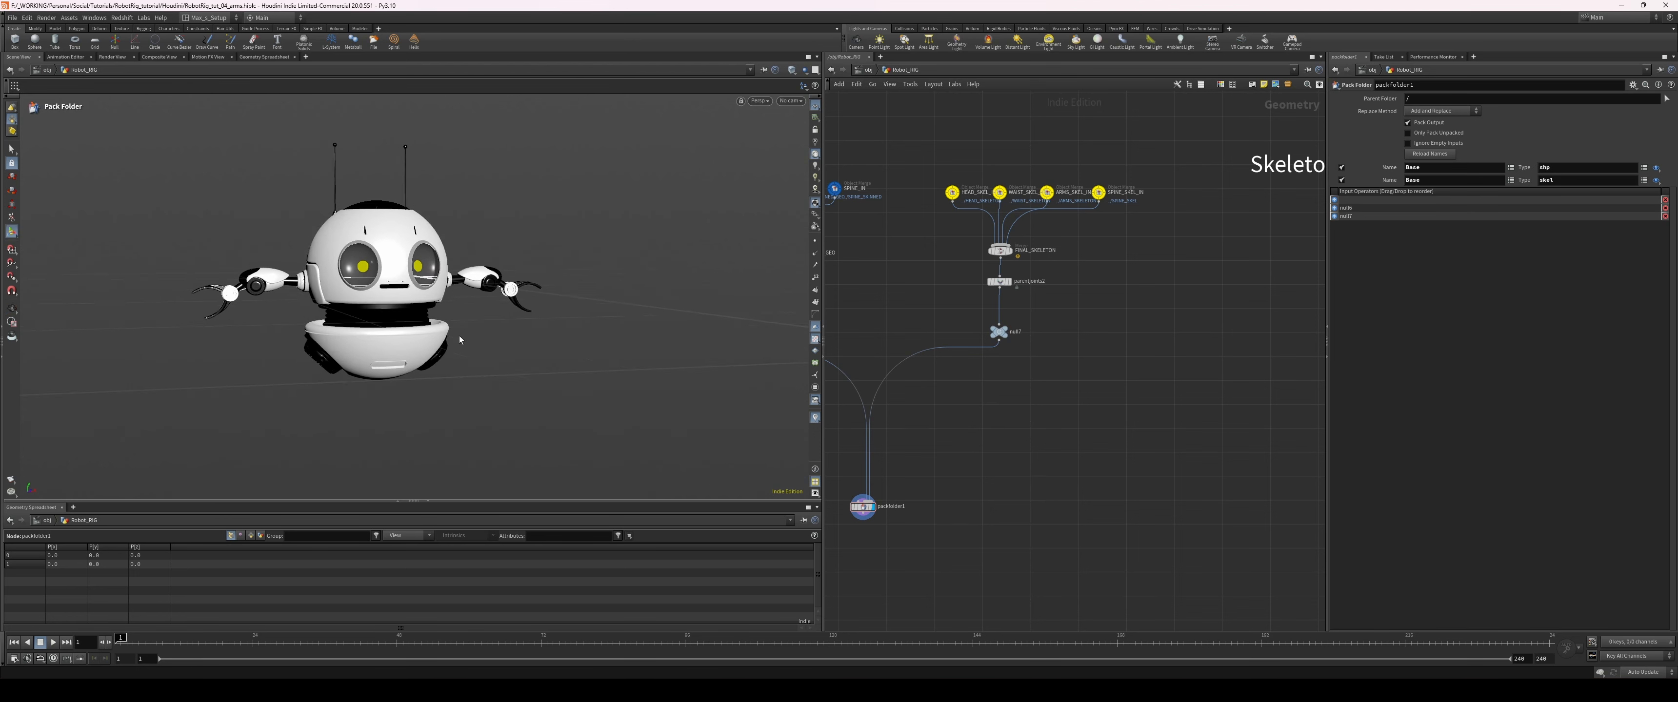
pyautogui.keyDown('alt'); pyautogui.moveTo(459, 339); pyautogui.dragTo(431, 258); pyautogui.keyUp('alt')
# - Branch a Split node off null7, display it, and turn on the Marker 1 visualizer to label the skeleton joints
pyautogui.moveTo(1076, 391); pyautogui.dragTo(1066, 397, button='middle')
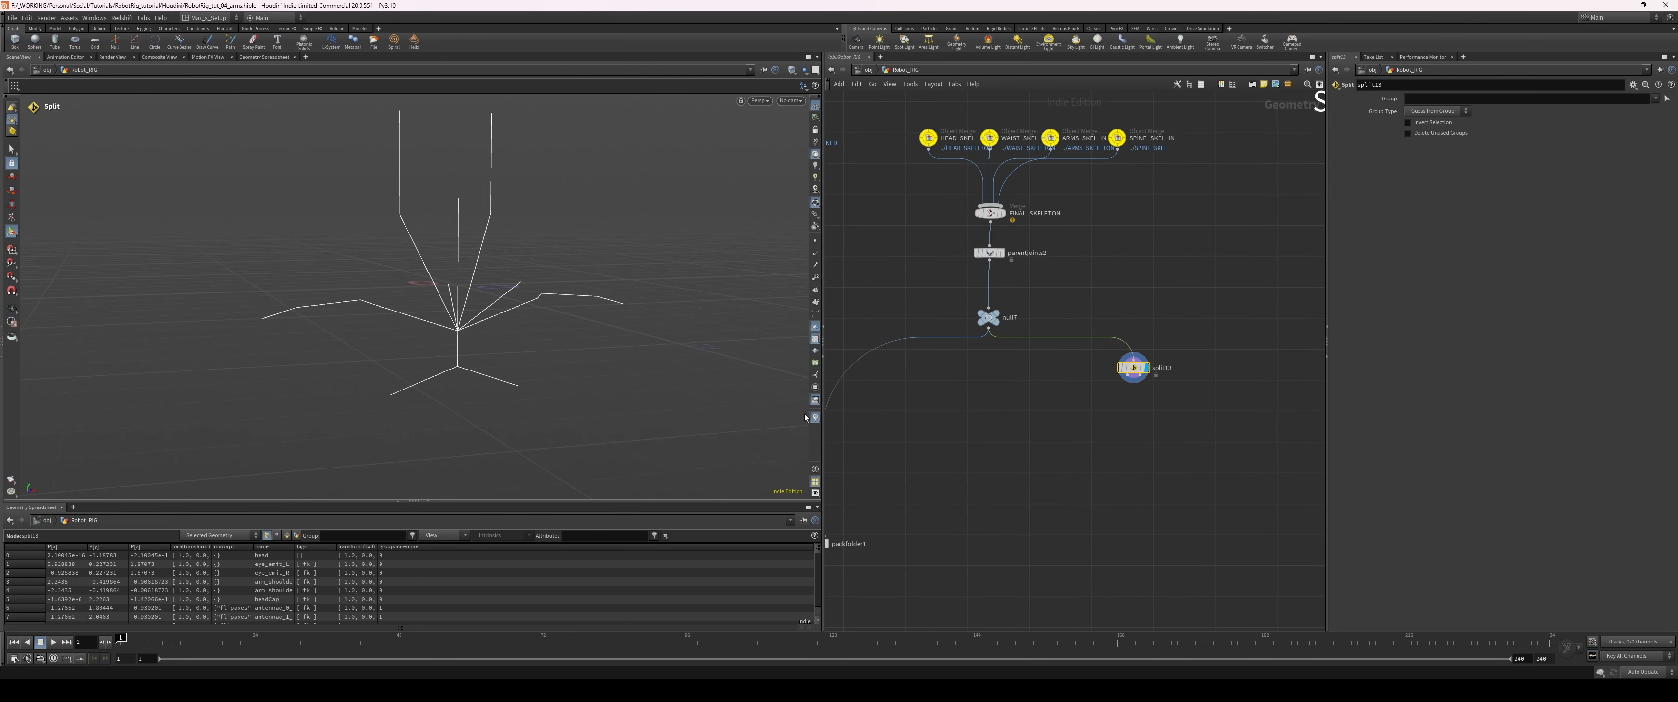
pyautogui.keyDown('alt'); pyautogui.moveTo(383, 357); pyautogui.dragTo(401, 341, button='middle'); pyautogui.keyUp('alt')
pyautogui.scroll(3, 400, 341)
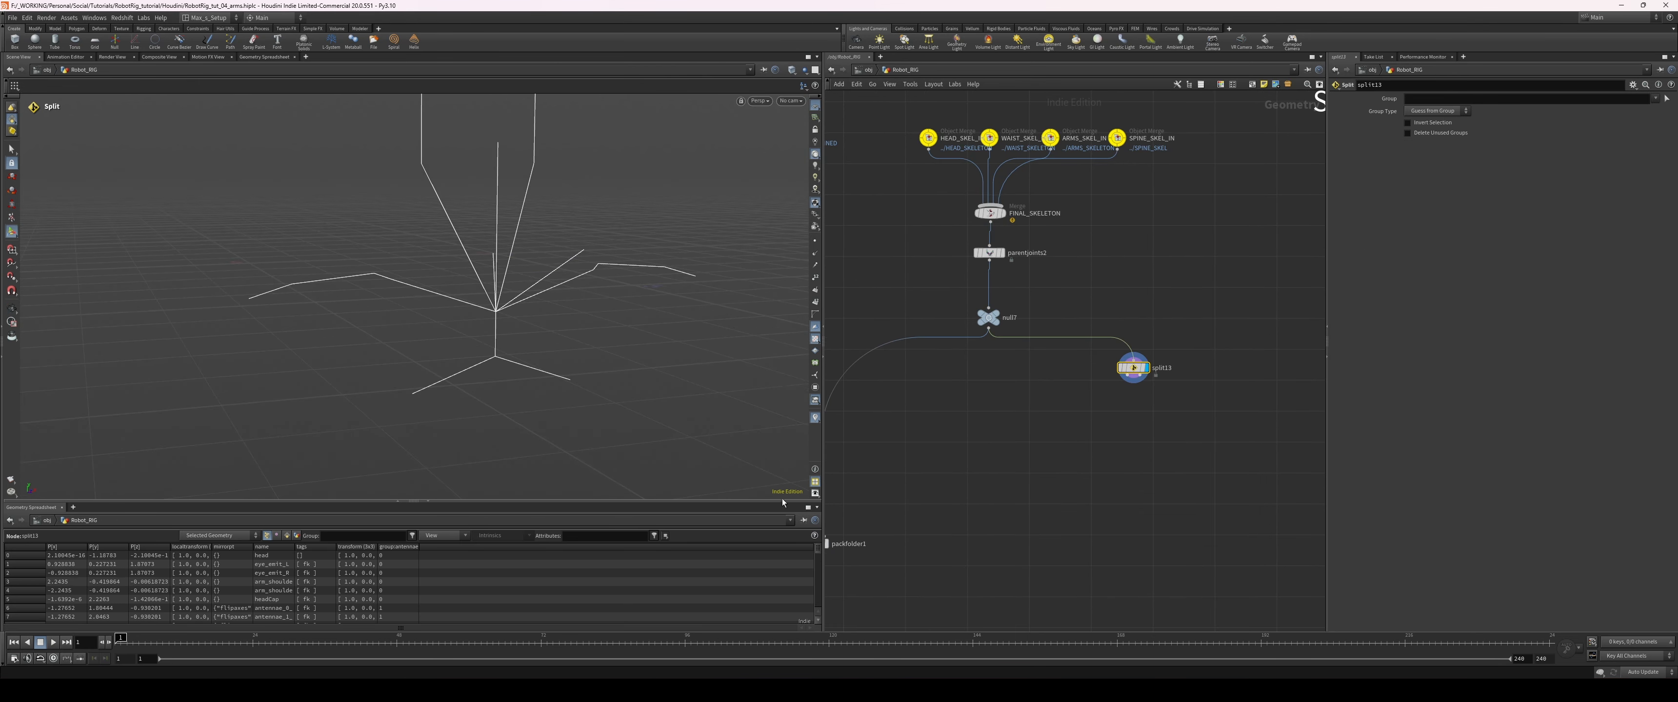
pyautogui.moveTo(781, 501); pyautogui.dragTo(781, 504)
pyautogui.scroll(1, 762, 406)
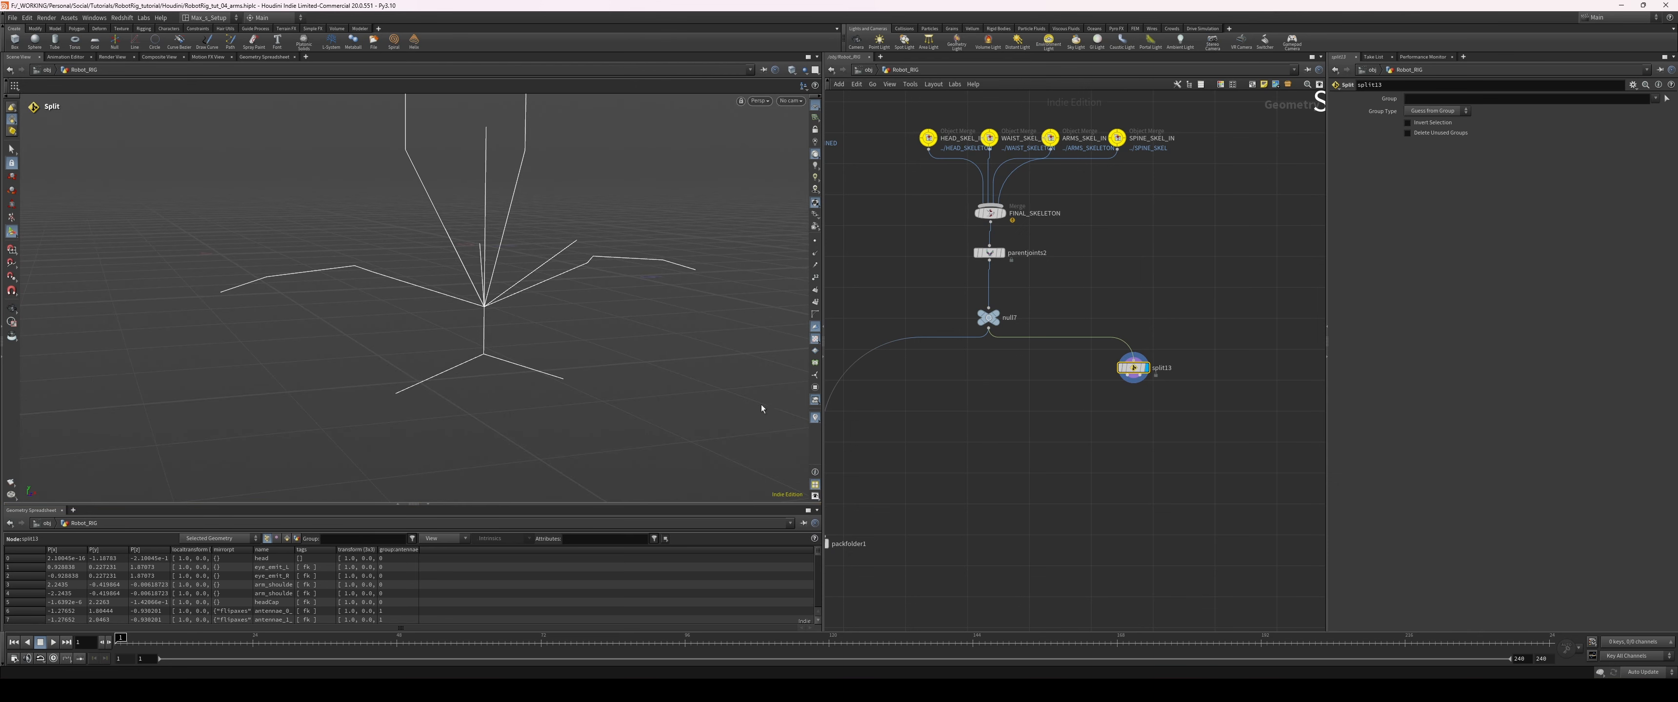
pyautogui.click(815, 417)
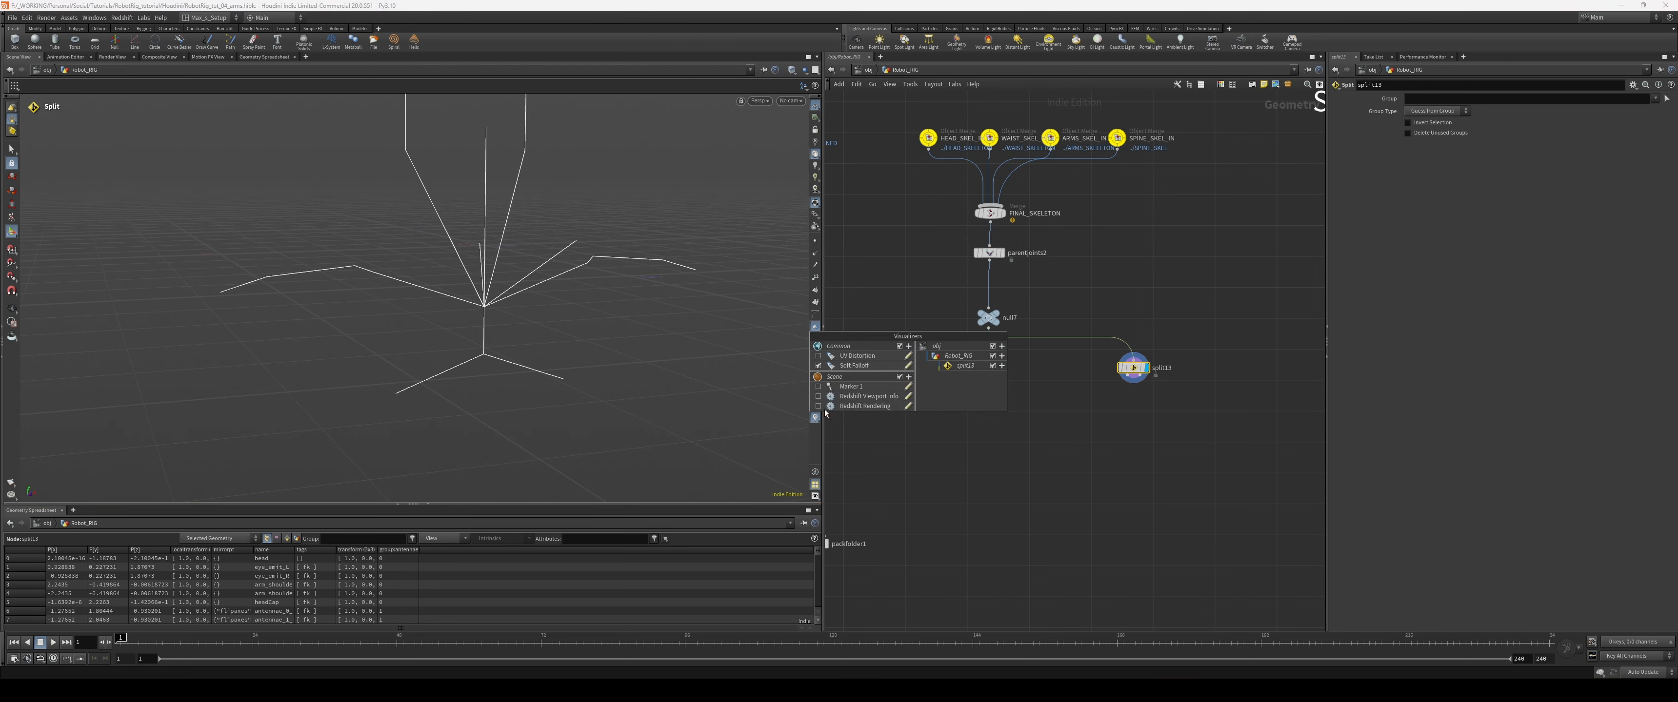
pyautogui.click(814, 387)
pyautogui.moveTo(330, 316)
pyautogui.keyDown('alt'); pyautogui.mouseDown(button='middle')
pyautogui.moveTo(345, 349)
pyautogui.moveTo(343, 324)
pyautogui.mouseUp(button='middle'); pyautogui.keyUp('alt')
pyautogui.scroll(3, 344, 349)
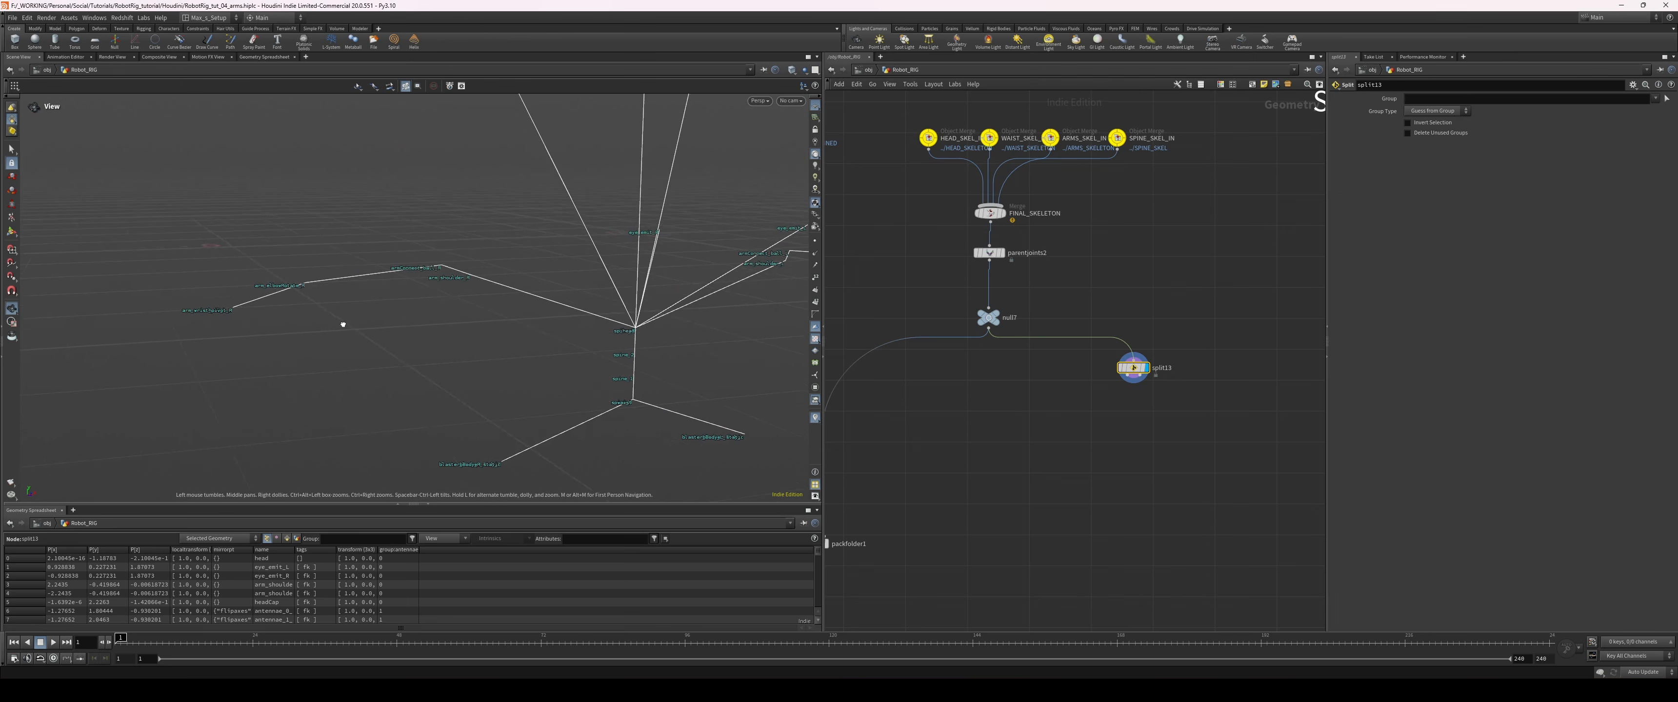
pyautogui.moveTo(343, 324); pyautogui.dragTo(313, 287)
pyautogui.press('Return')
pyautogui.click(1466, 98)
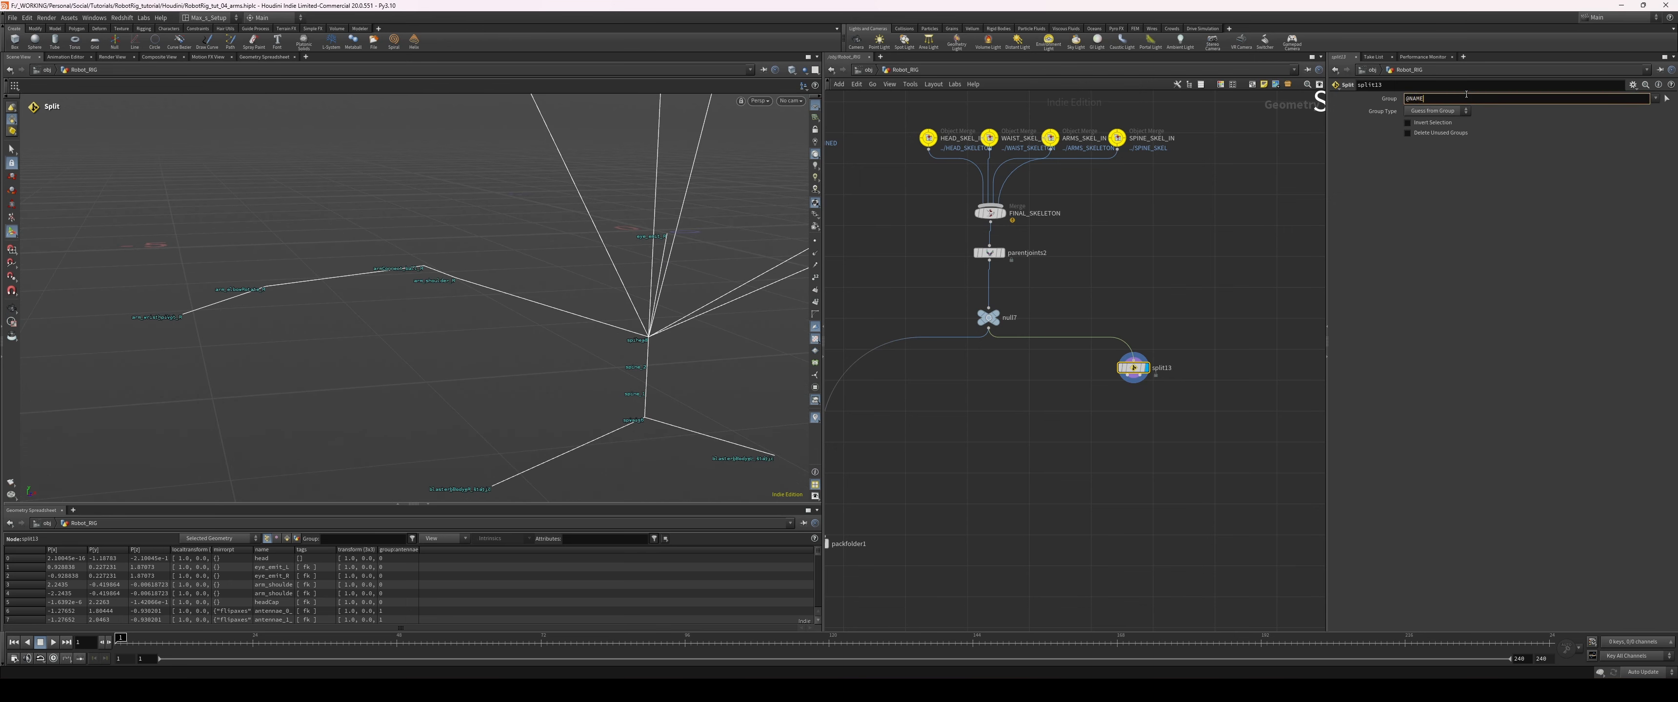
pyautogui.write('@NAME')
pyautogui.press('capslock')
pyautogui.press('BackSpace')
pyautogui.press('BackSpace')
pyautogui.press('BackSpace')
pyautogui.press('BackSpace')
pyautogui.write('name=')
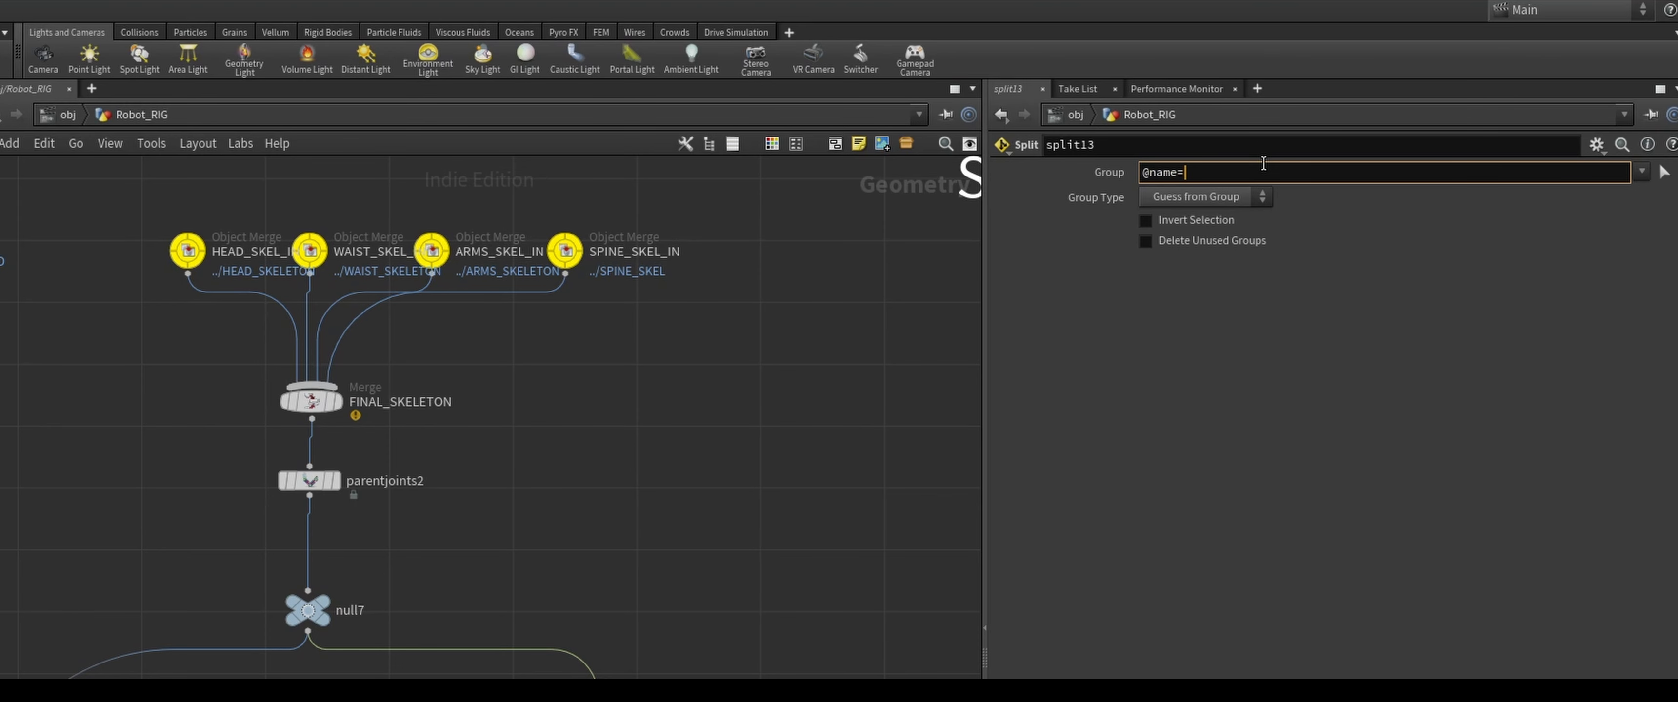
pyautogui.write('arm_elbowRotate_*')
pyautogui.press('Return')
pyautogui.click(1236, 203)
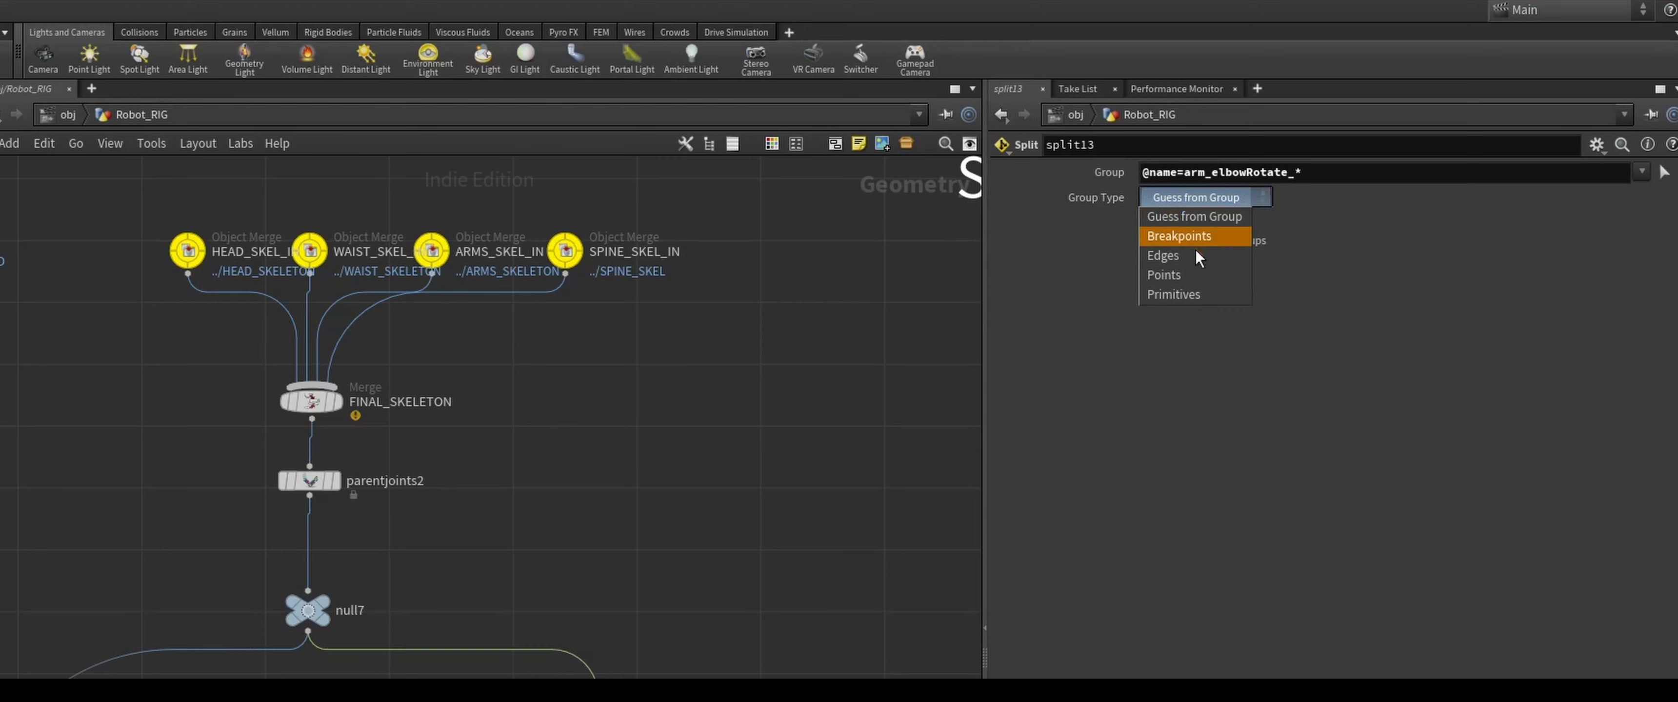
pyautogui.click(1192, 270)
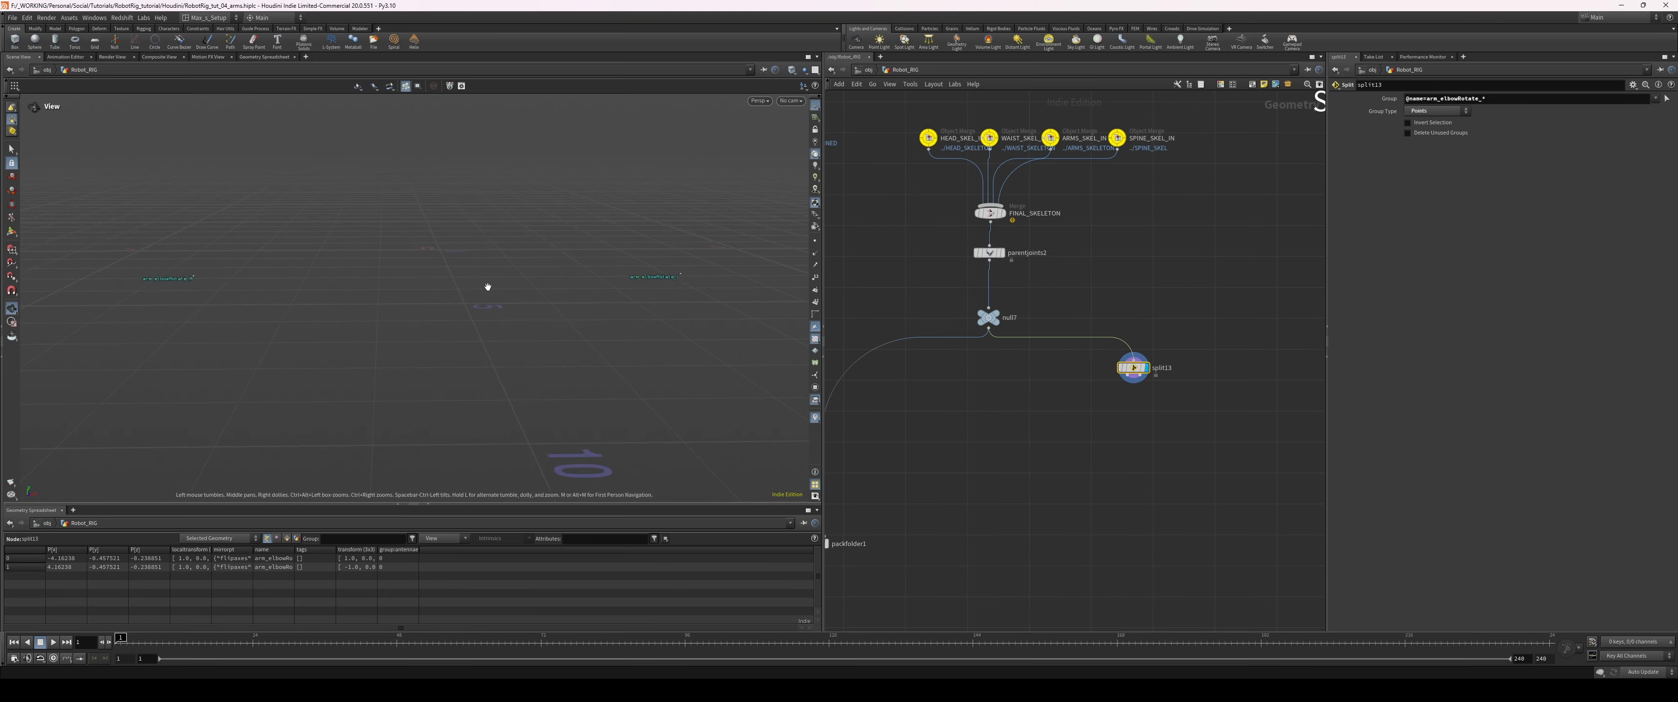
pyautogui.press('Return')
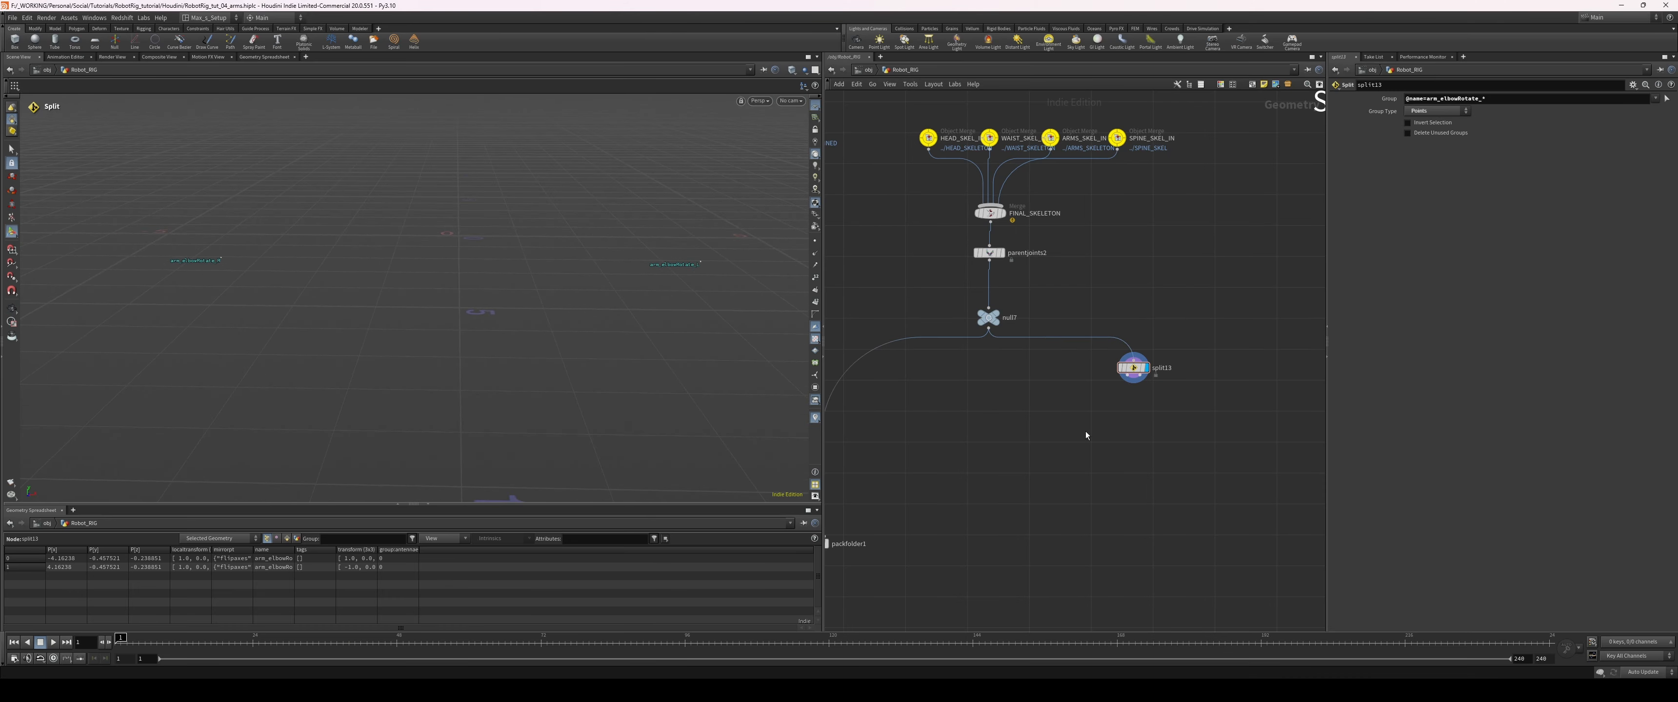
# - Add a Rig Pose node fed by the Split node's first output and display it
pyautogui.press('Tab')
pyautogui.write('rigpose')
pyautogui.press('Return')
pyautogui.click(1132, 435)
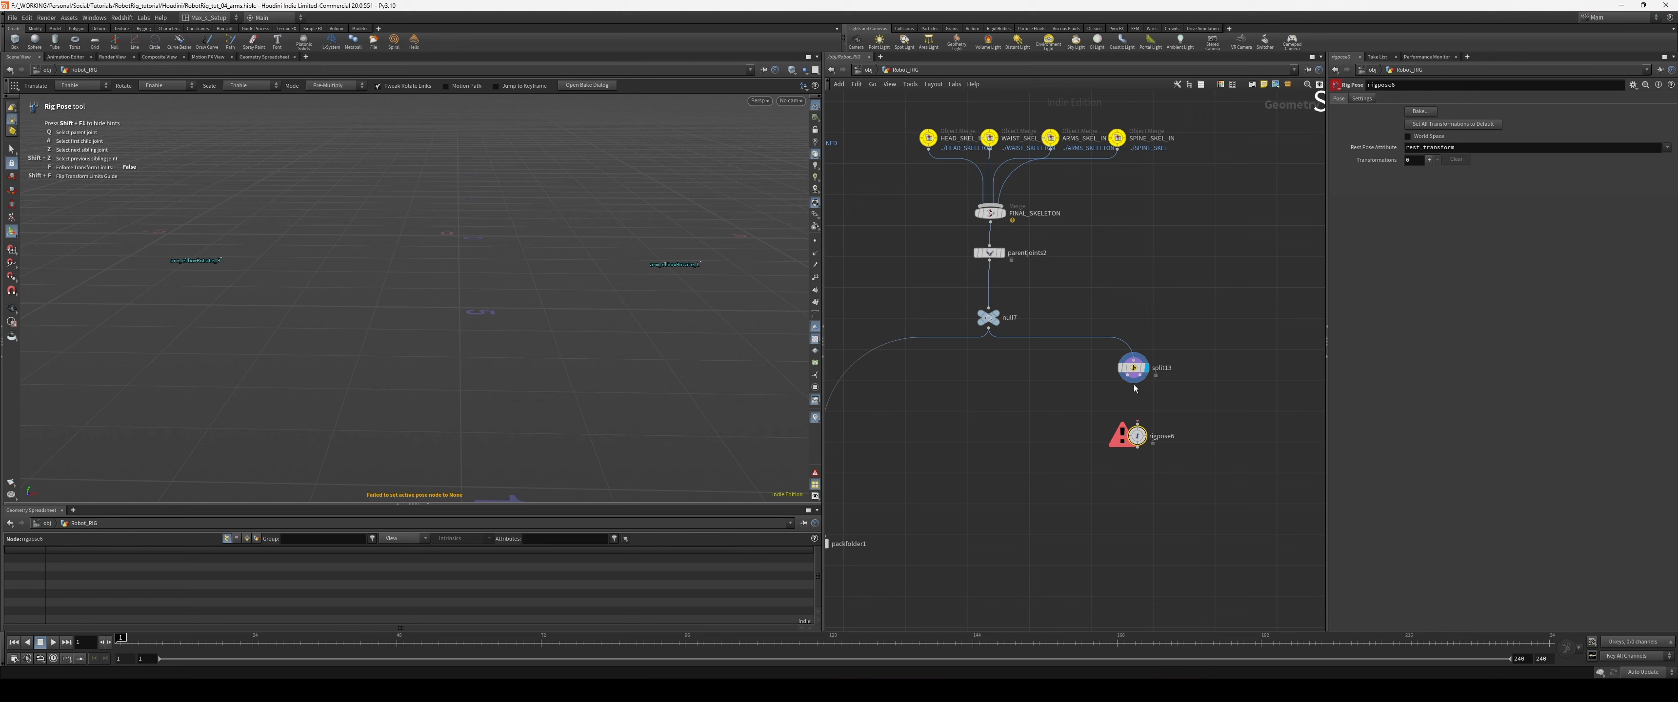
pyautogui.moveTo(1128, 376); pyautogui.dragTo(1134, 424)
pyautogui.click(1141, 431)
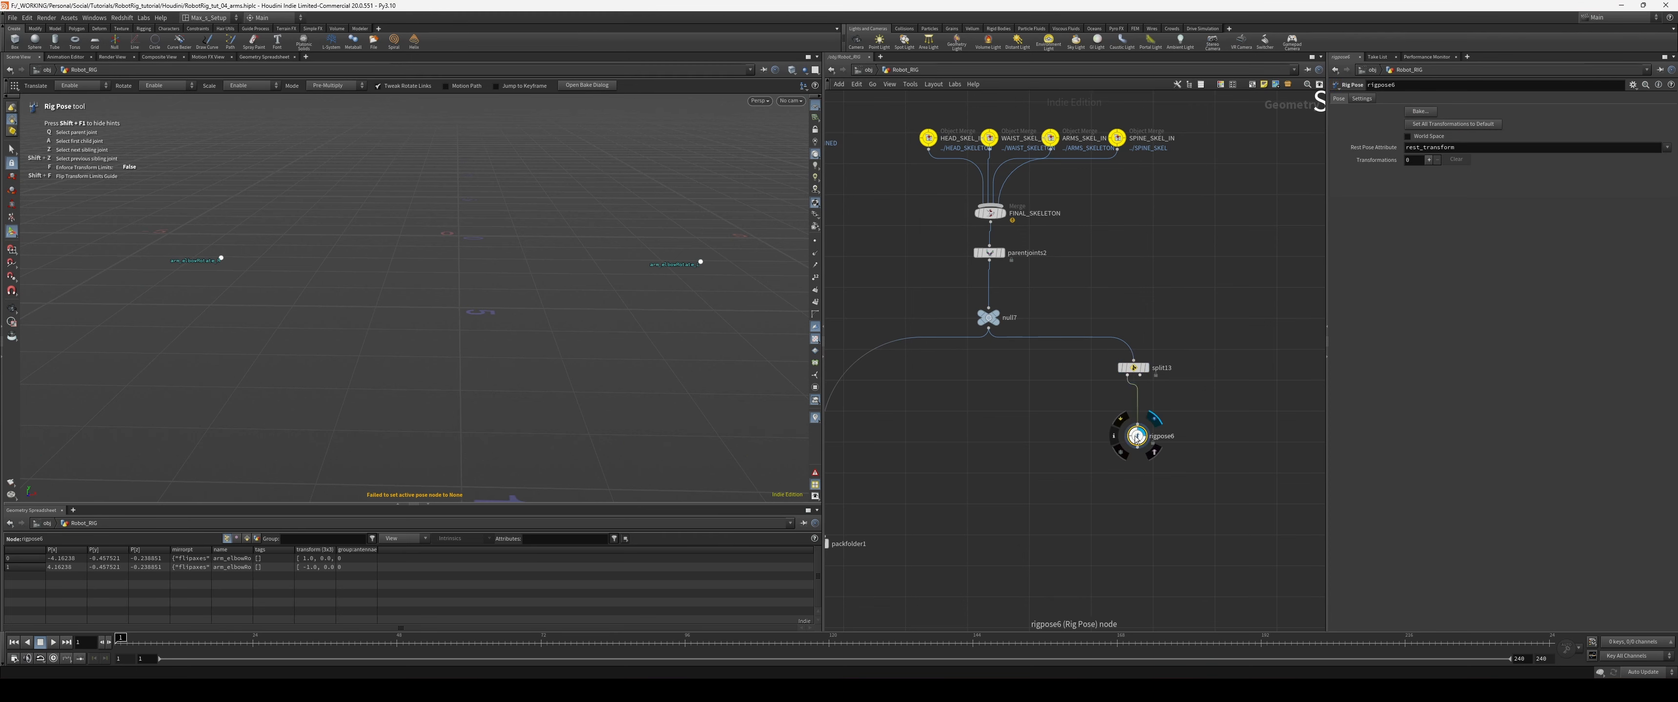
pyautogui.moveTo(475, 329)
pyautogui.keyDown('alt'); pyautogui.mouseDown()
pyautogui.moveTo(571, 343)
pyautogui.moveTo(505, 324)
pyautogui.mouseUp(); pyautogui.keyUp('alt')
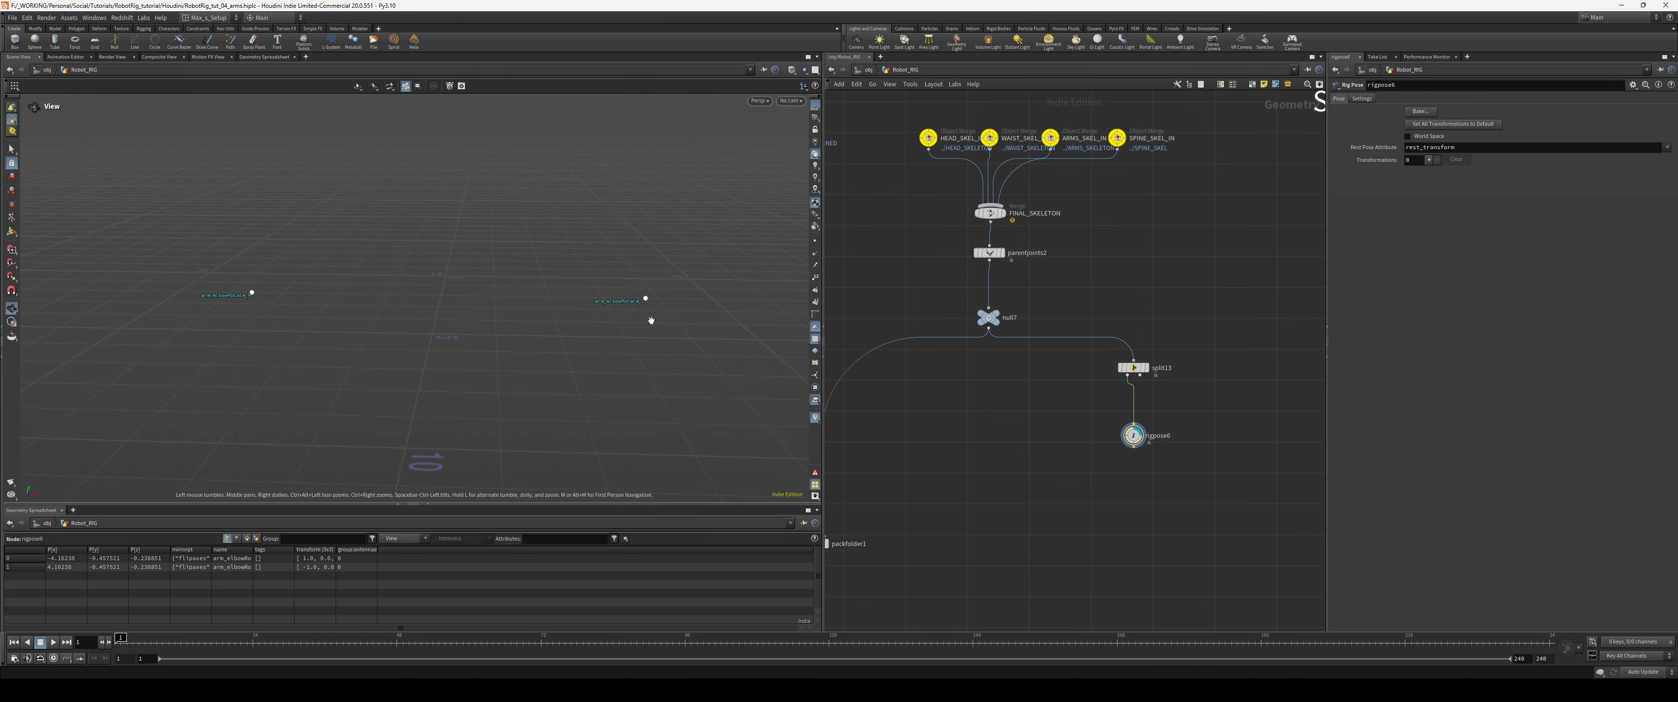
pyautogui.press('Return')
# - Template FINAL_SKINNED_GEO as a shaded reference behind the elbow points and reselect the Rig Pose node
pyautogui.scroll(-3, 1061, 235)
pyautogui.moveTo(909, 241); pyautogui.dragTo(1101, 257, button='middle')
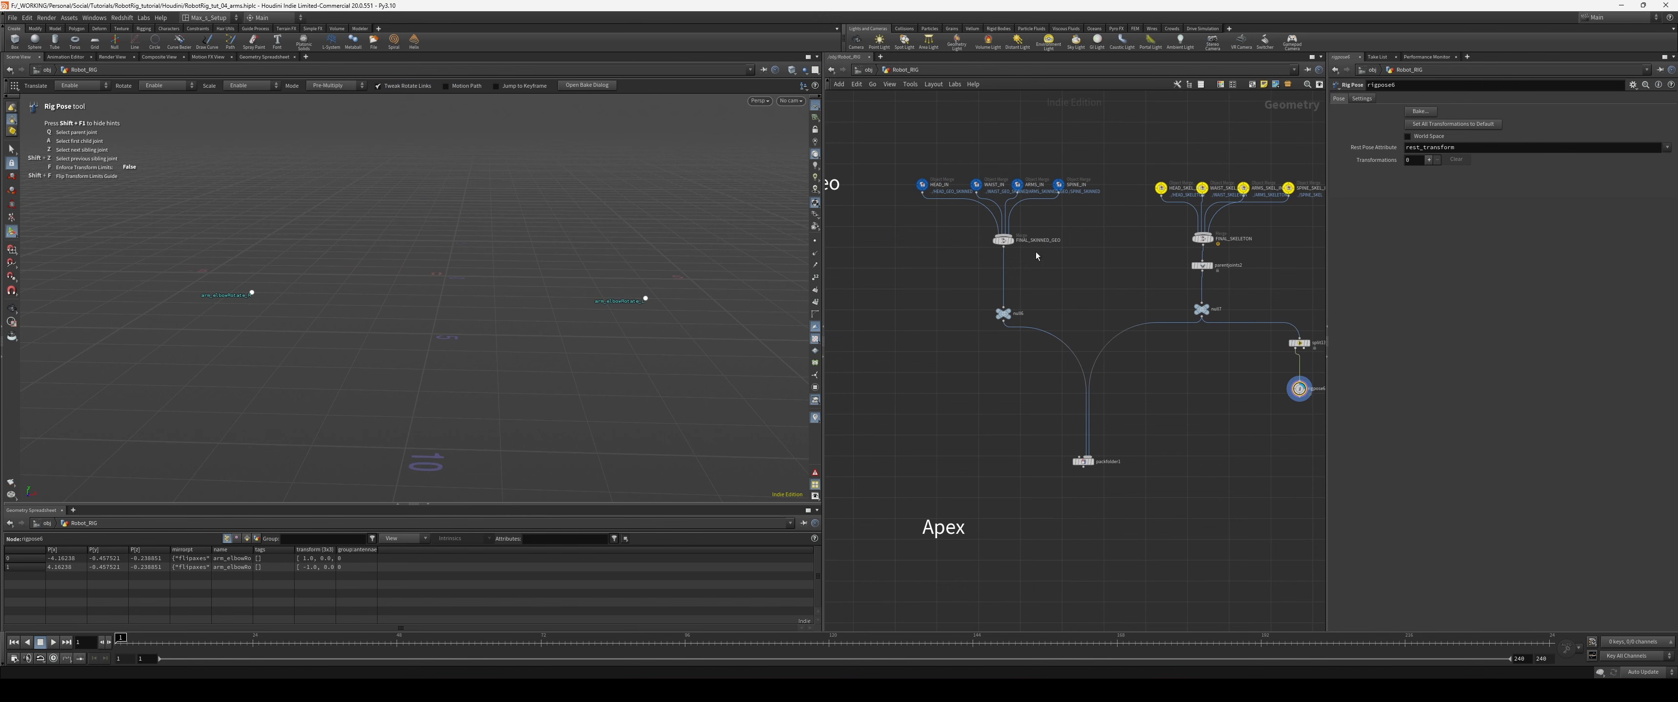
pyautogui.click(1004, 241)
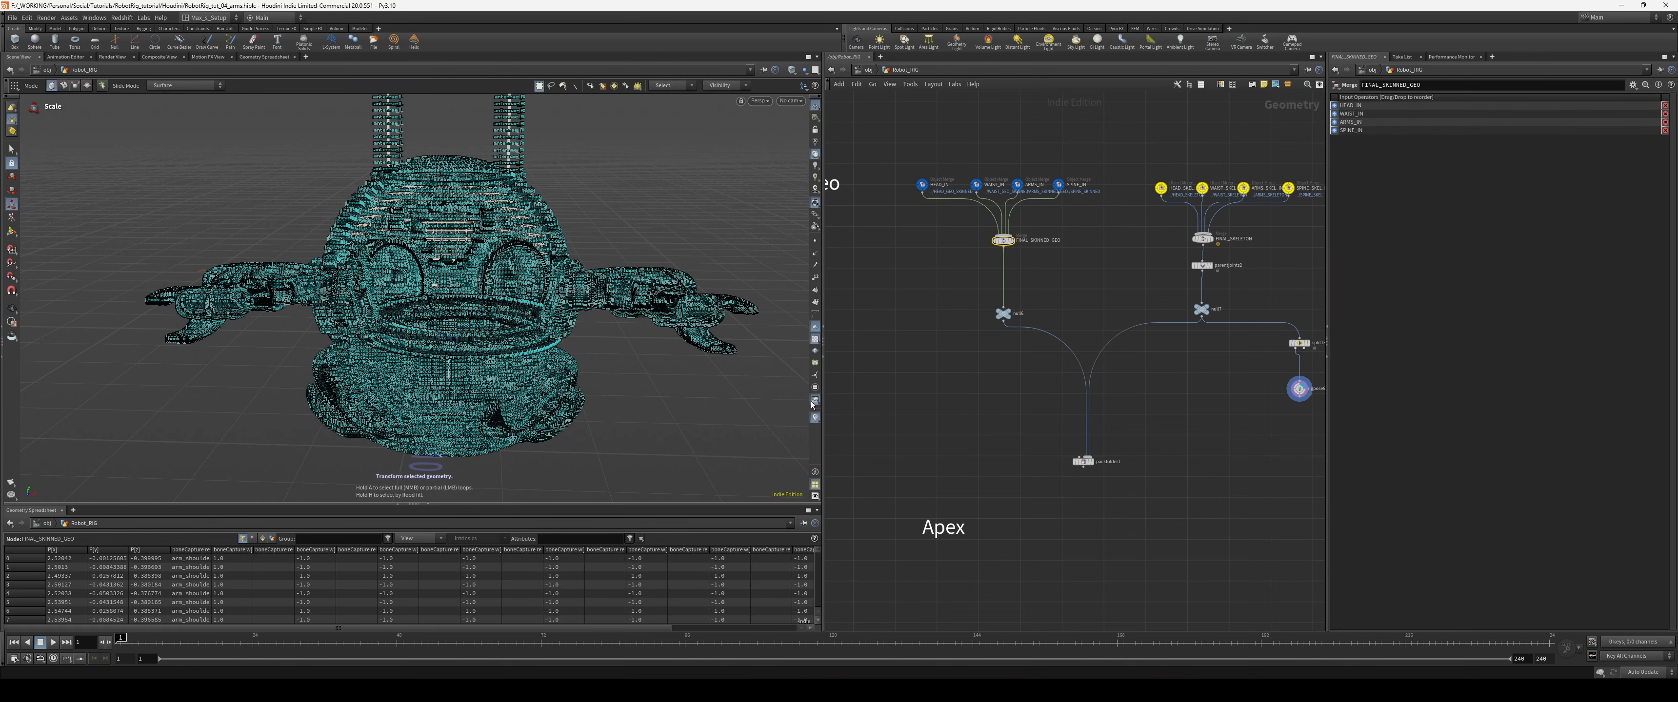
pyautogui.press('w')
pyautogui.click(1010, 241)
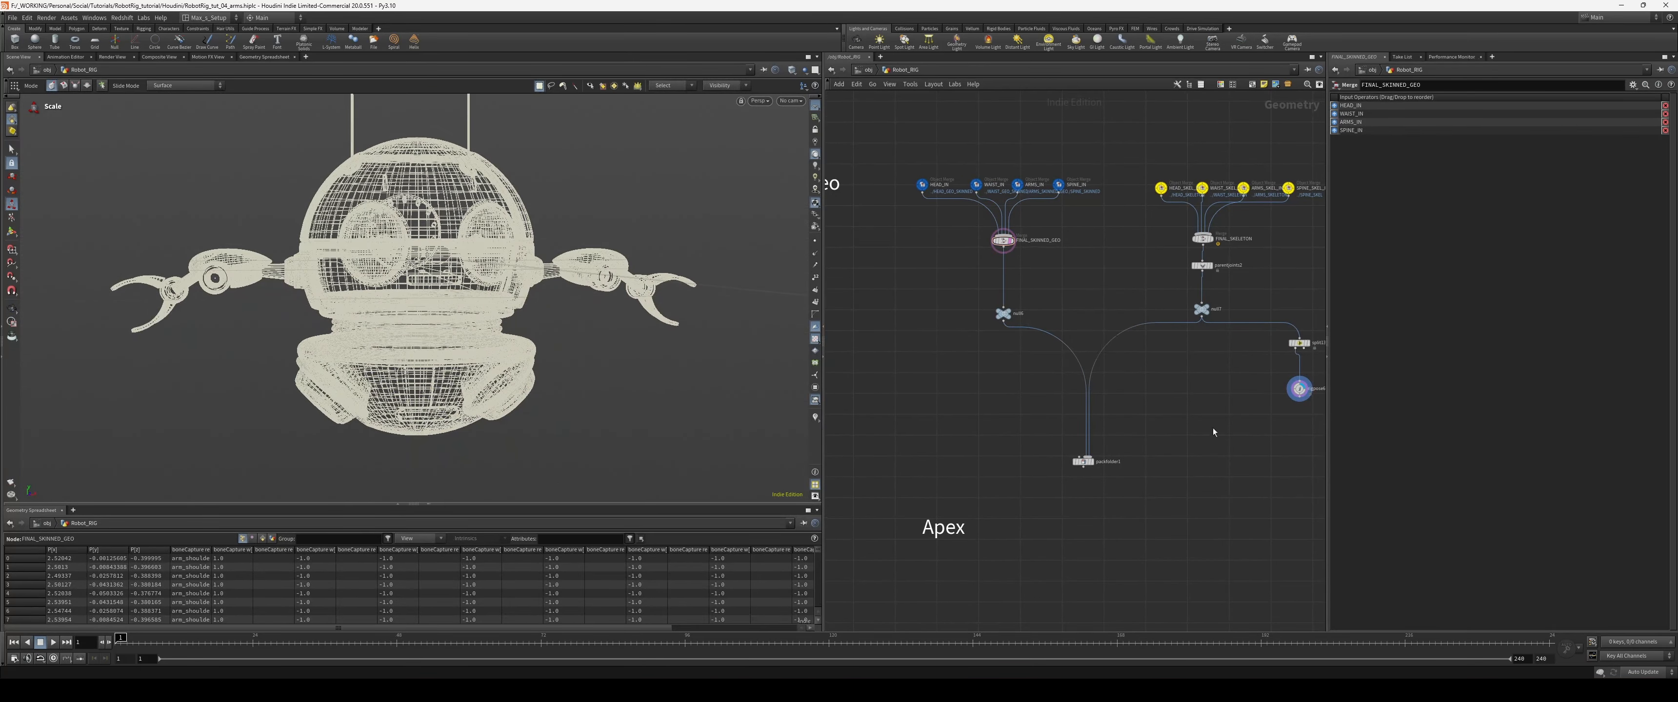
pyautogui.moveTo(1213, 430); pyautogui.dragTo(1169, 424, button='middle')
pyautogui.moveTo(1165, 417); pyautogui.dragTo(1307, 385)
pyautogui.click(1215, 433)
pyautogui.press('Escape')
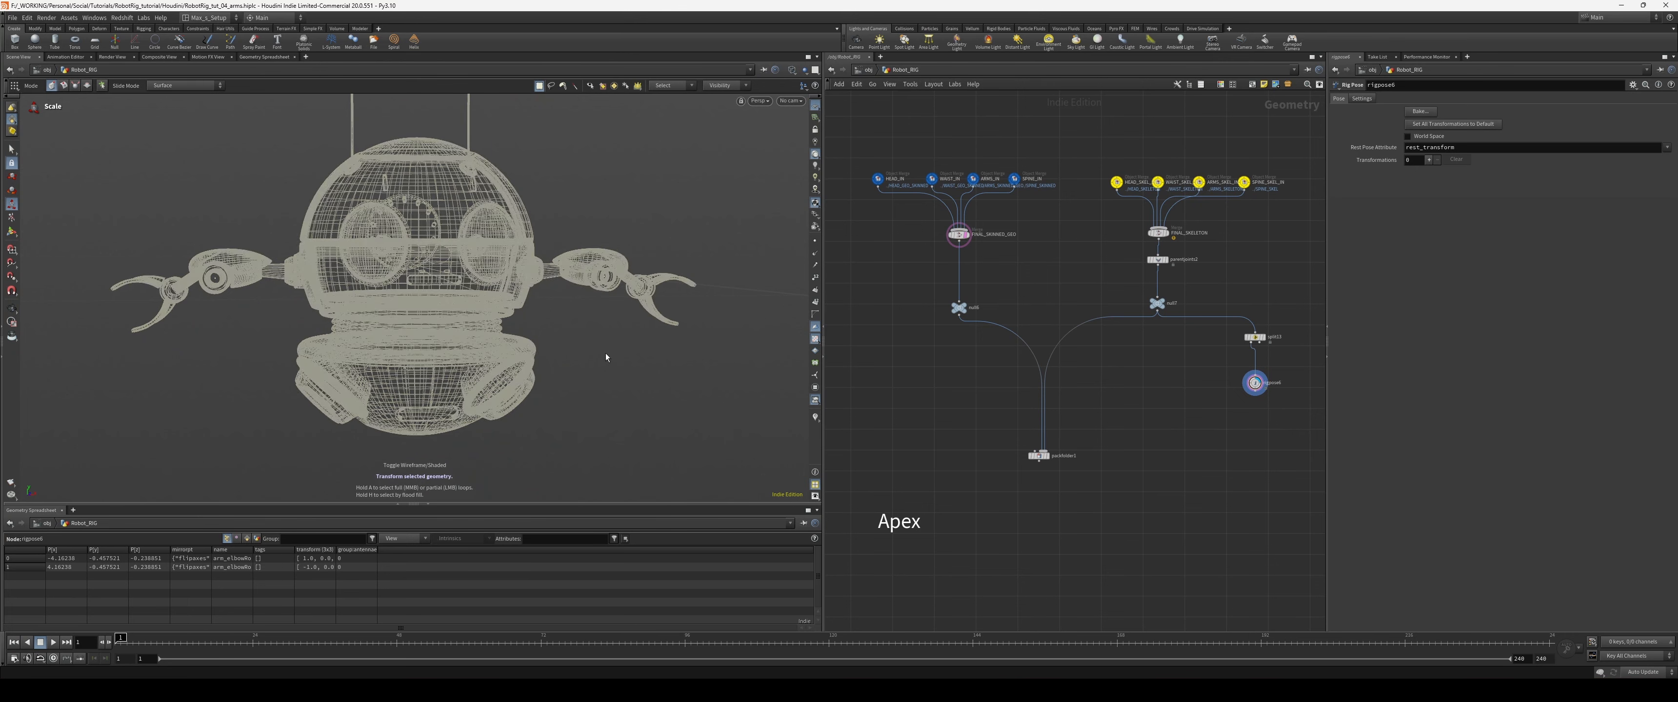
pyautogui.press('w')
# - Select the right and left arm_elbowRotate joints in the Rig Pose node and raise both about 1.6 units in Y
pyautogui.moveTo(1297, 425); pyautogui.dragTo(1198, 359)
pyautogui.moveTo(1202, 362); pyautogui.dragTo(1123, 387, button='middle')
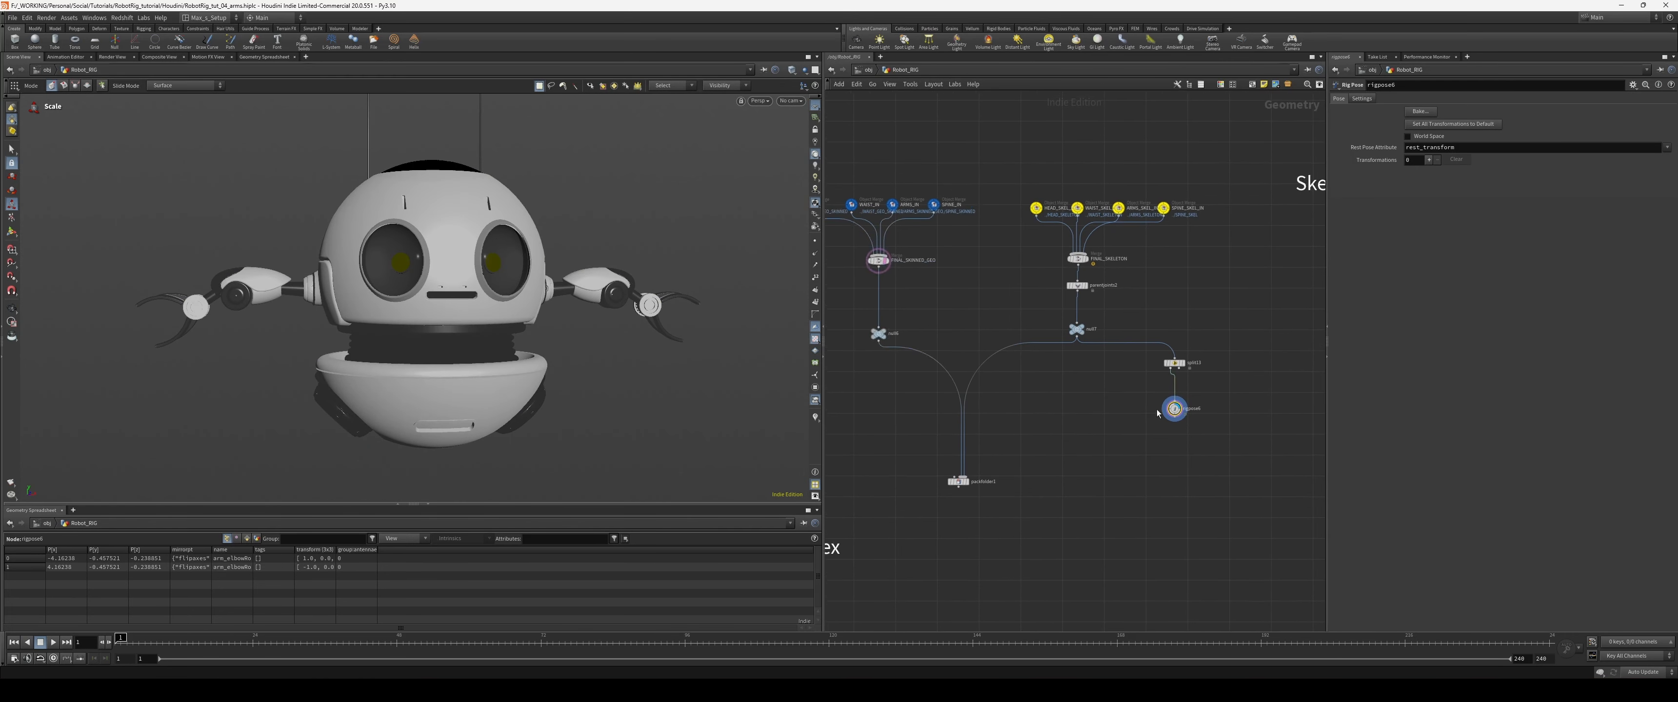
pyautogui.press('f')
pyautogui.keyDown('alt'); pyautogui.moveTo(573, 318); pyautogui.dragTo(749, 355); pyautogui.keyUp('alt')
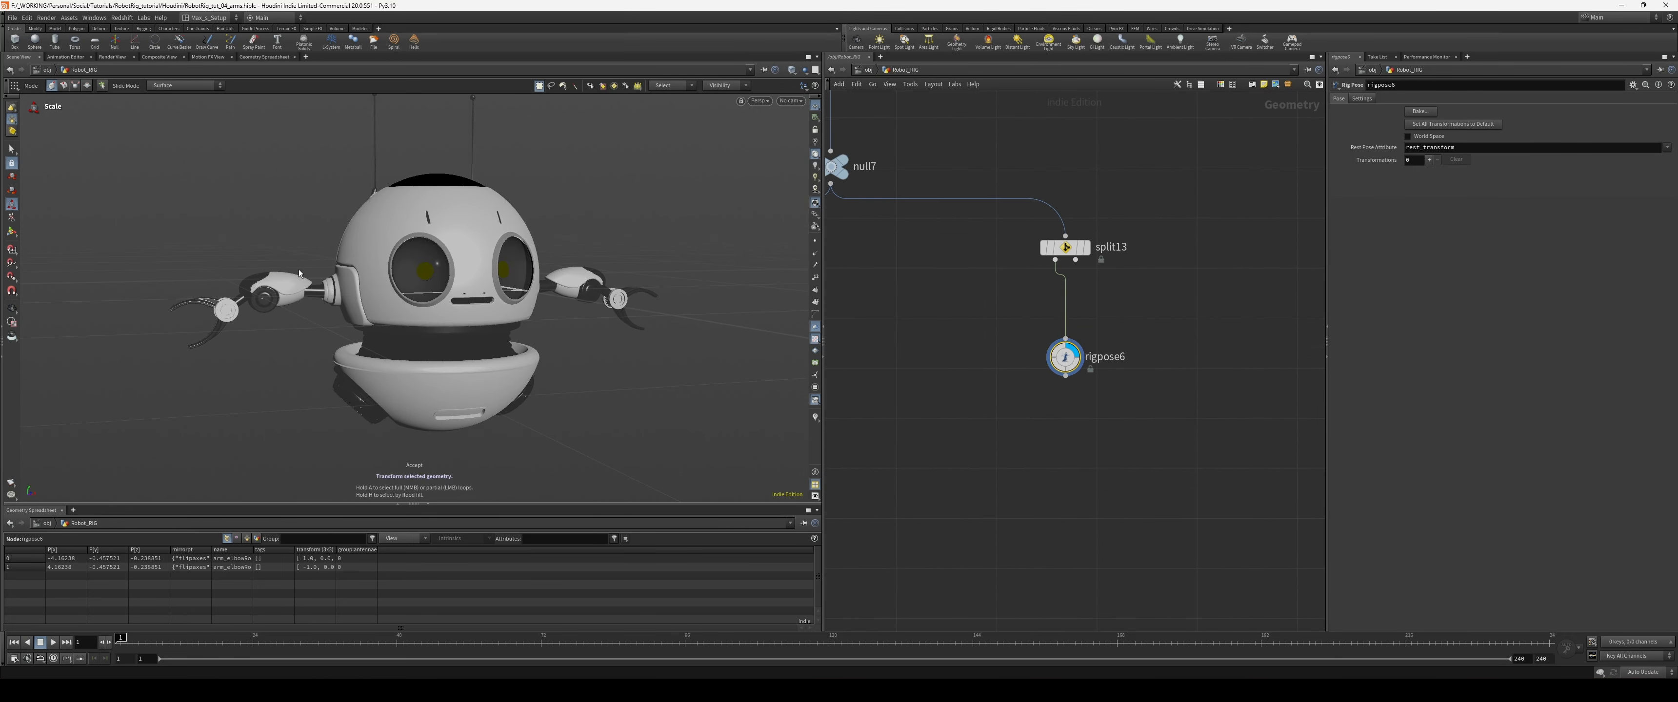
pyautogui.press('Return')
pyautogui.click(263, 298)
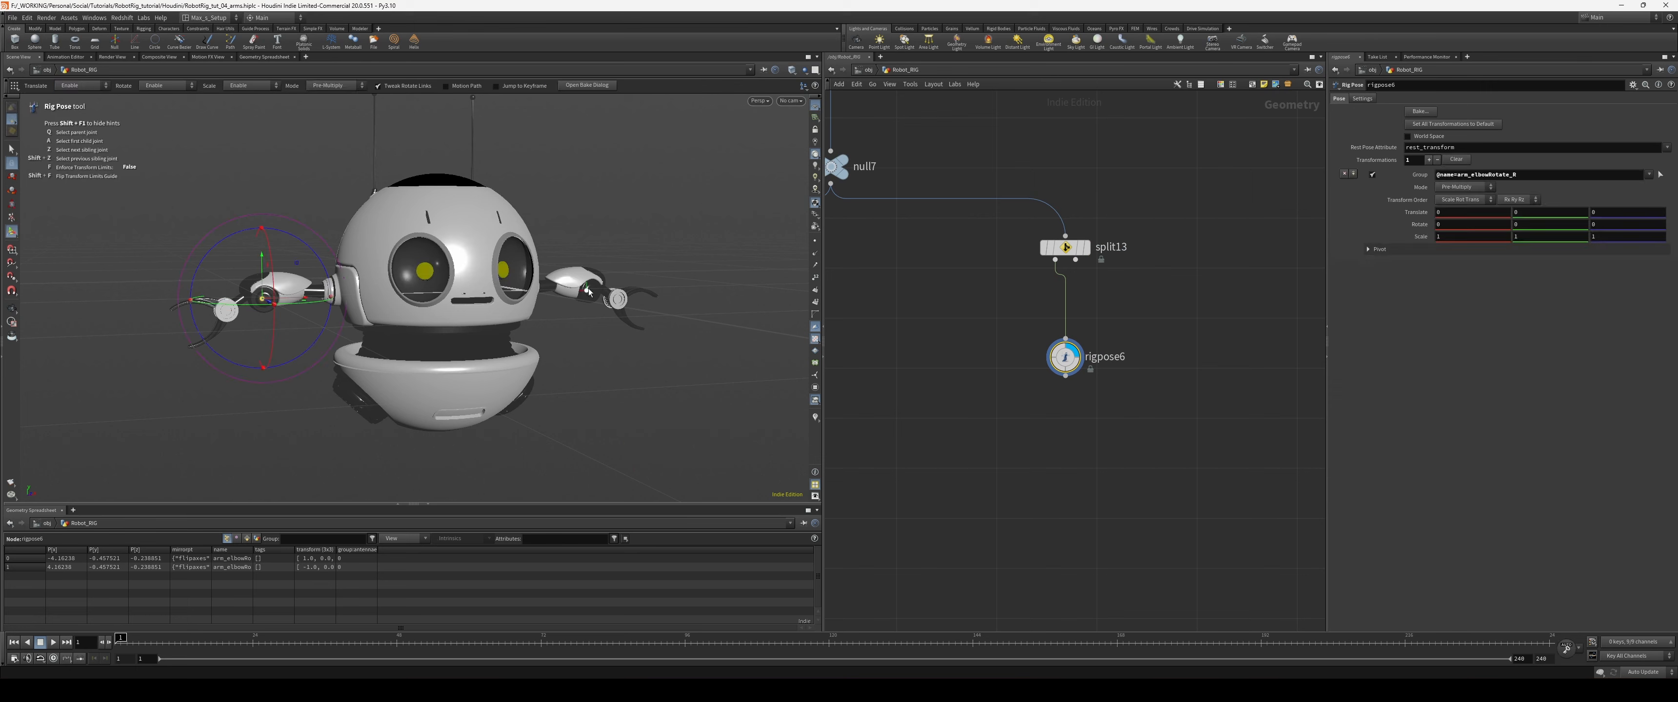
pyautogui.click(587, 290)
pyautogui.keyDown('alt'); pyautogui.moveTo(624, 332); pyautogui.dragTo(592, 335); pyautogui.keyUp('alt')
pyautogui.keyDown('alt'); pyautogui.moveTo(666, 259); pyautogui.dragTo(654, 177); pyautogui.keyUp('alt')
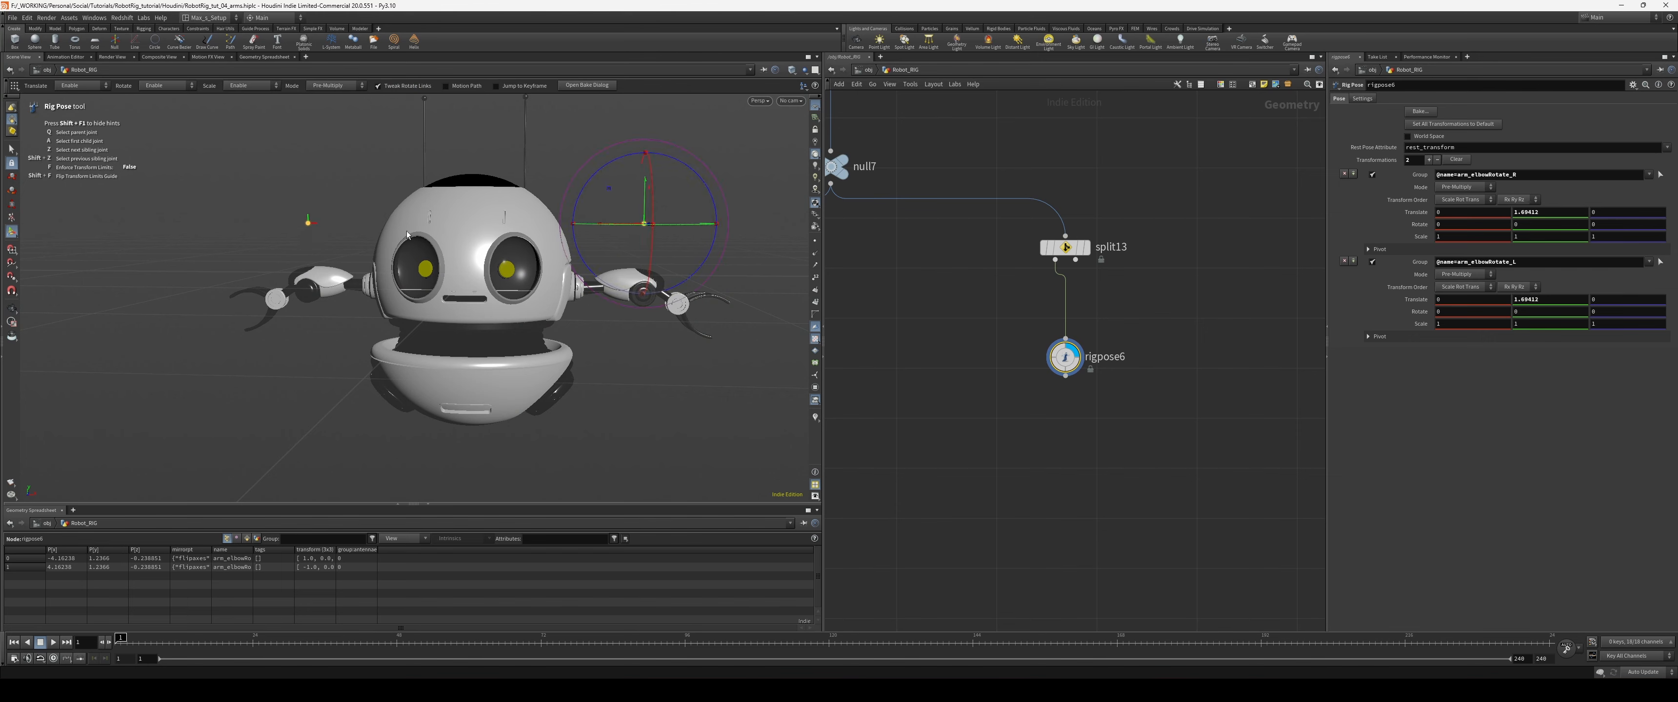
pyautogui.moveTo(316, 236)
pyautogui.keyDown('alt'); pyautogui.mouseDown()
pyautogui.moveTo(517, 284)
pyautogui.moveTo(297, 252)
pyautogui.mouseUp(); pyautogui.keyUp('alt')
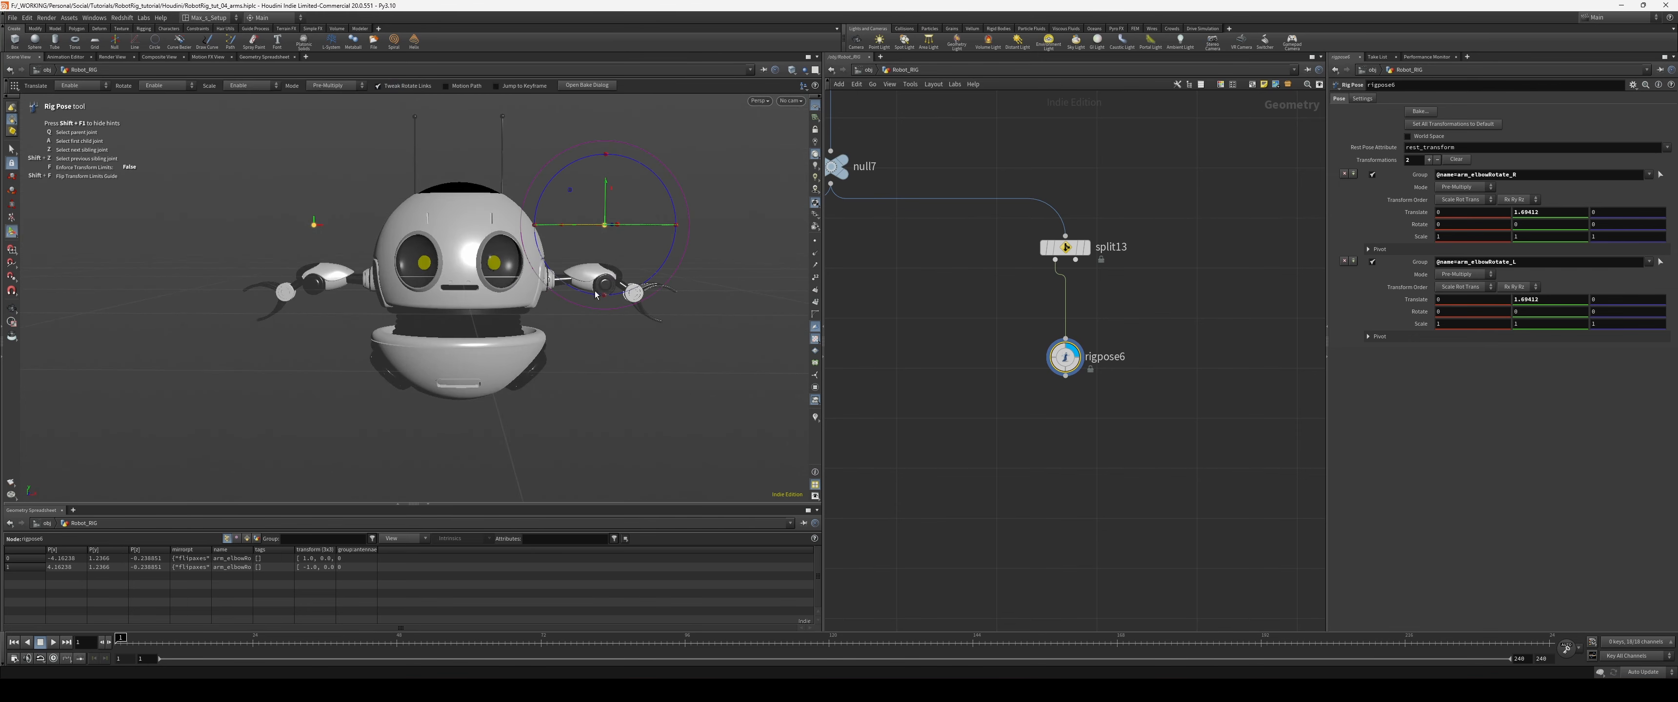
pyautogui.keyDown('alt'); pyautogui.moveTo(501, 287); pyautogui.dragTo(329, 322); pyautogui.keyUp('alt')
pyautogui.keyDown('alt'); pyautogui.moveTo(365, 238); pyautogui.dragTo(343, 232); pyautogui.keyUp('alt')
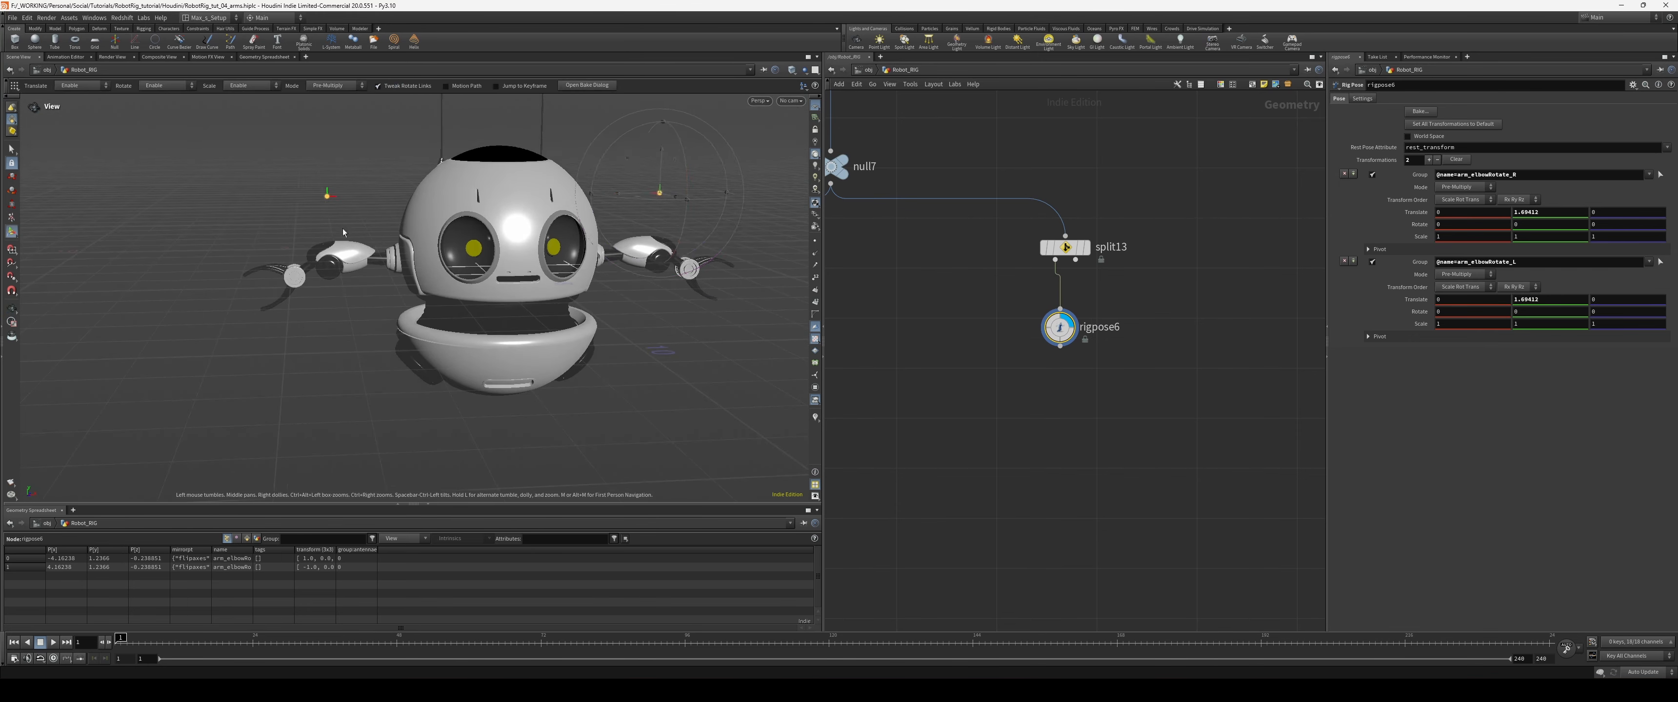
pyautogui.keyDown('alt'); pyautogui.moveTo(386, 208); pyautogui.dragTo(352, 240, button='middle'); pyautogui.keyUp('alt')
pyautogui.keyDown('alt'); pyautogui.moveTo(352, 240); pyautogui.dragTo(370, 246, button='right'); pyautogui.keyUp('alt')
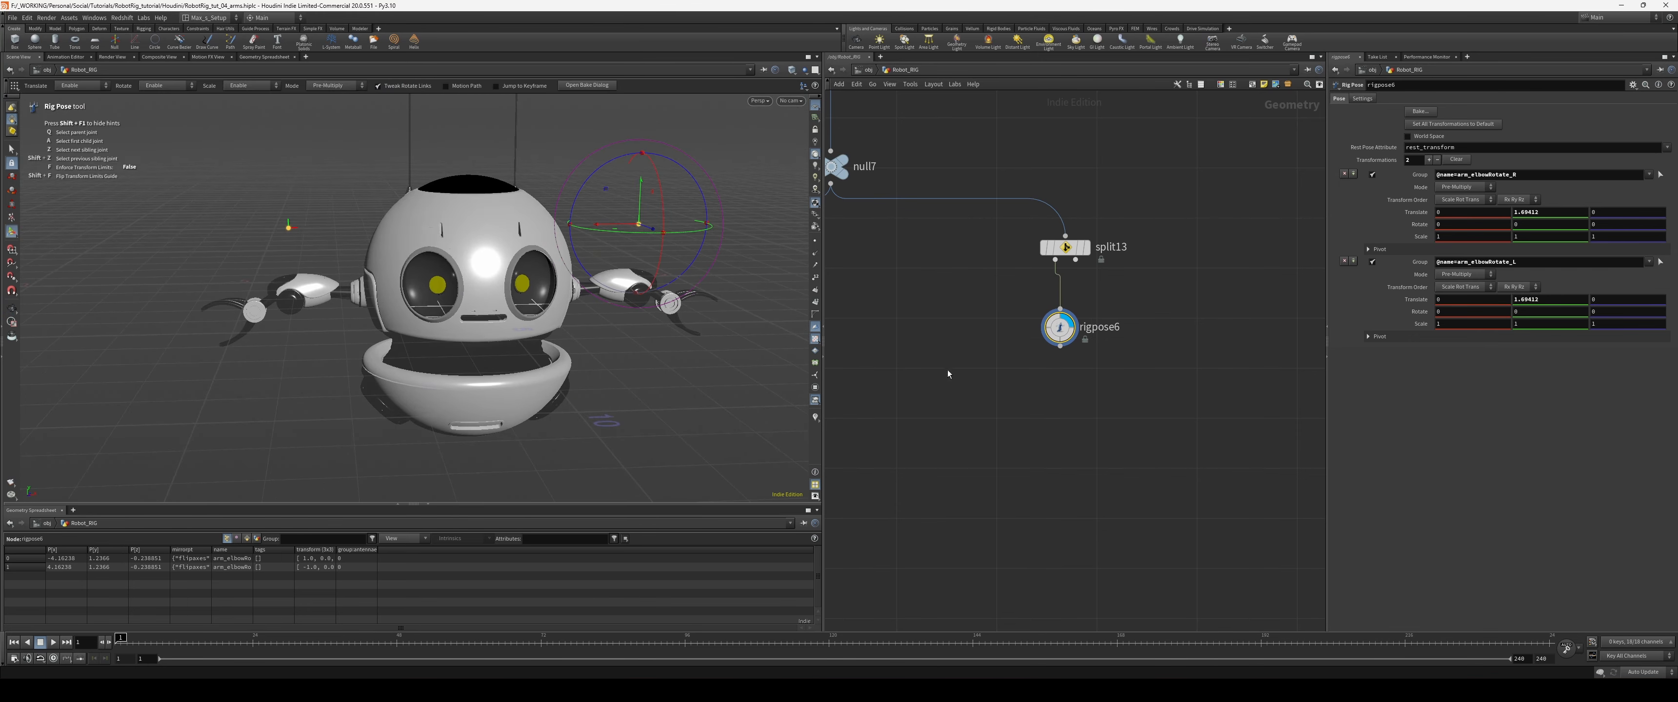
# - Add an Attribute Wrangle node, wire rigpose6 into its first input, and display it
pyautogui.press('Tab')
pyautogui.write('aw')
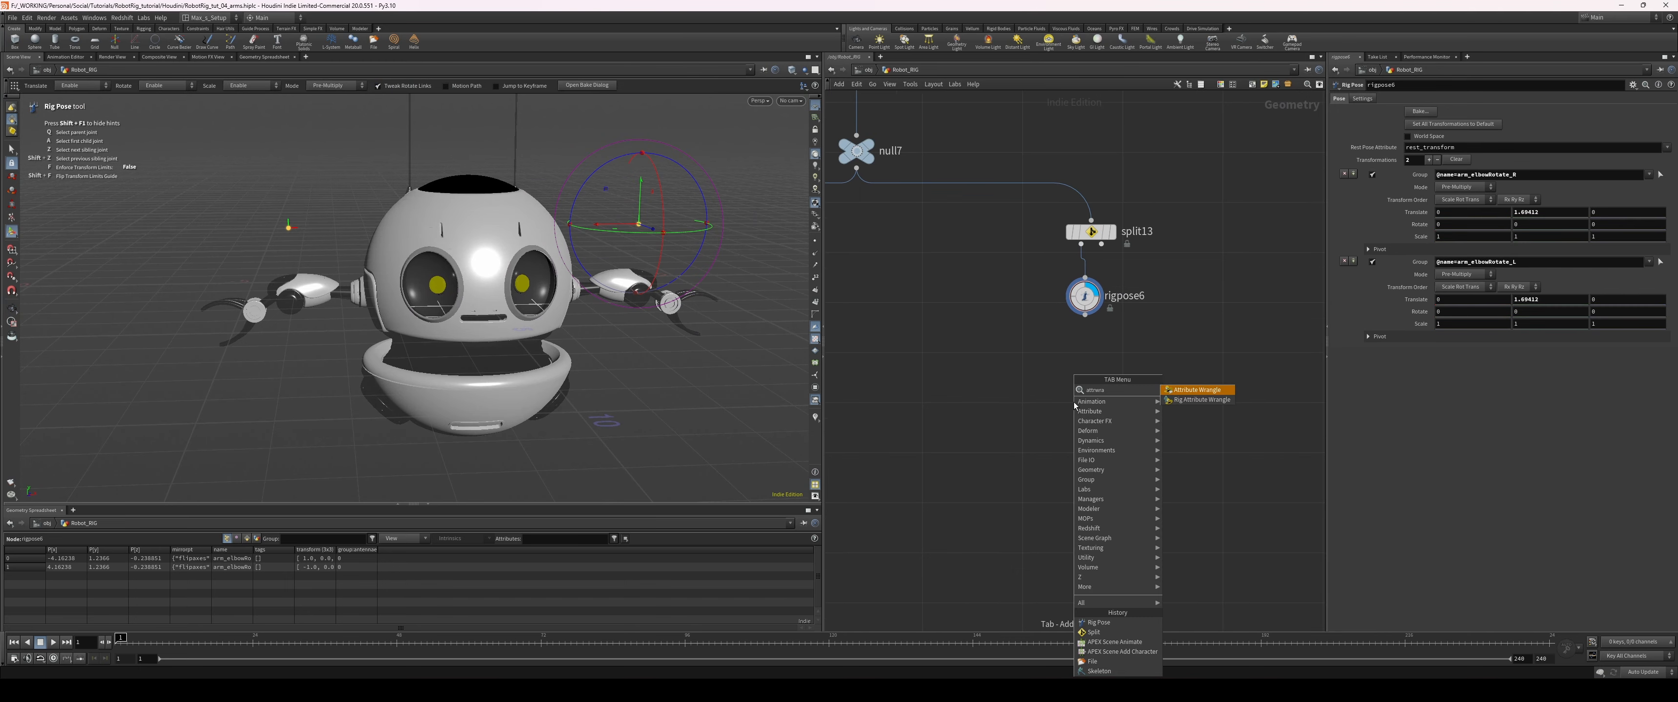
pyautogui.press('Return')
pyautogui.click(1074, 403)
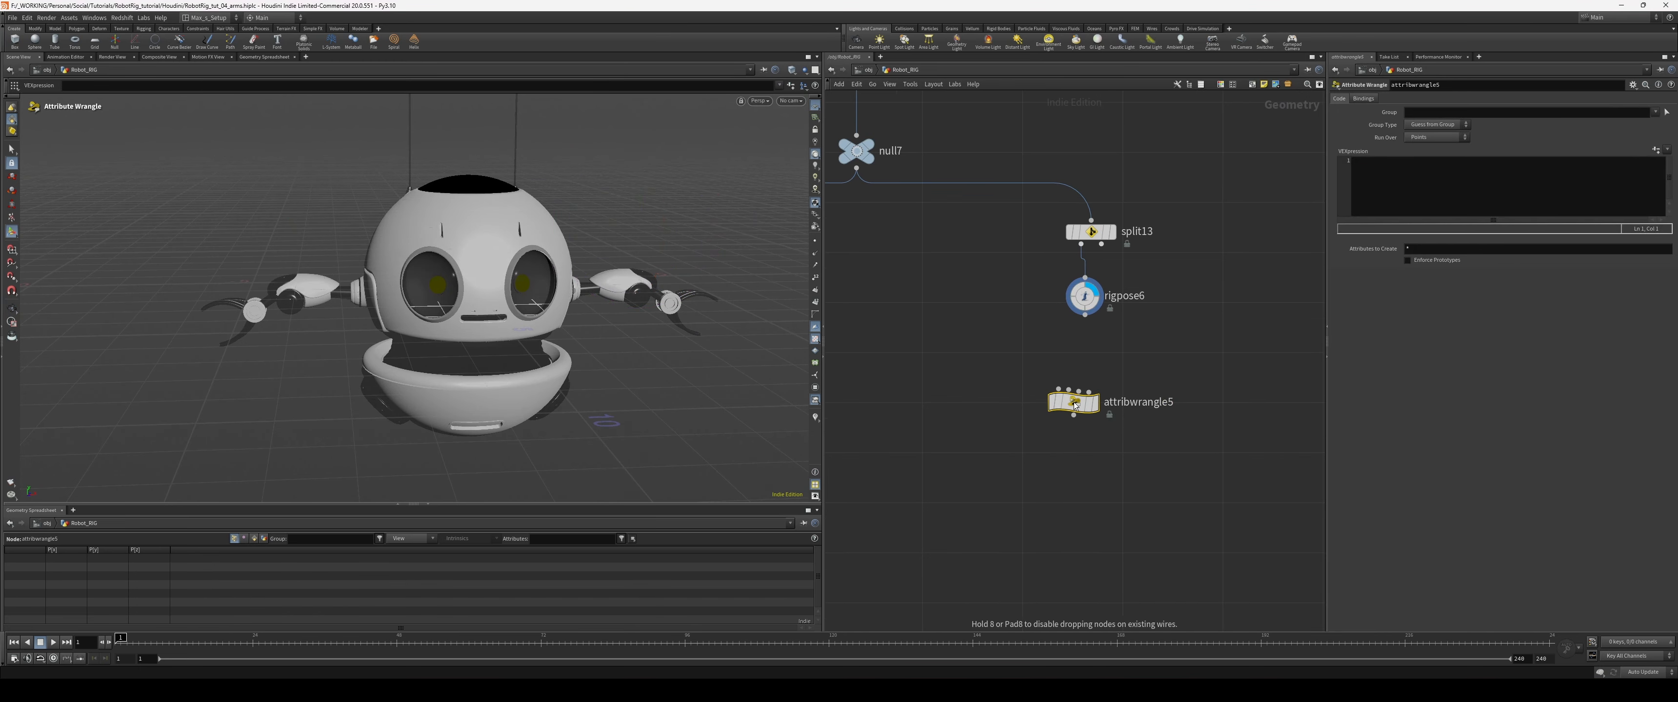
pyautogui.moveTo(1084, 316); pyautogui.dragTo(1091, 384)
pyautogui.click(1443, 193)
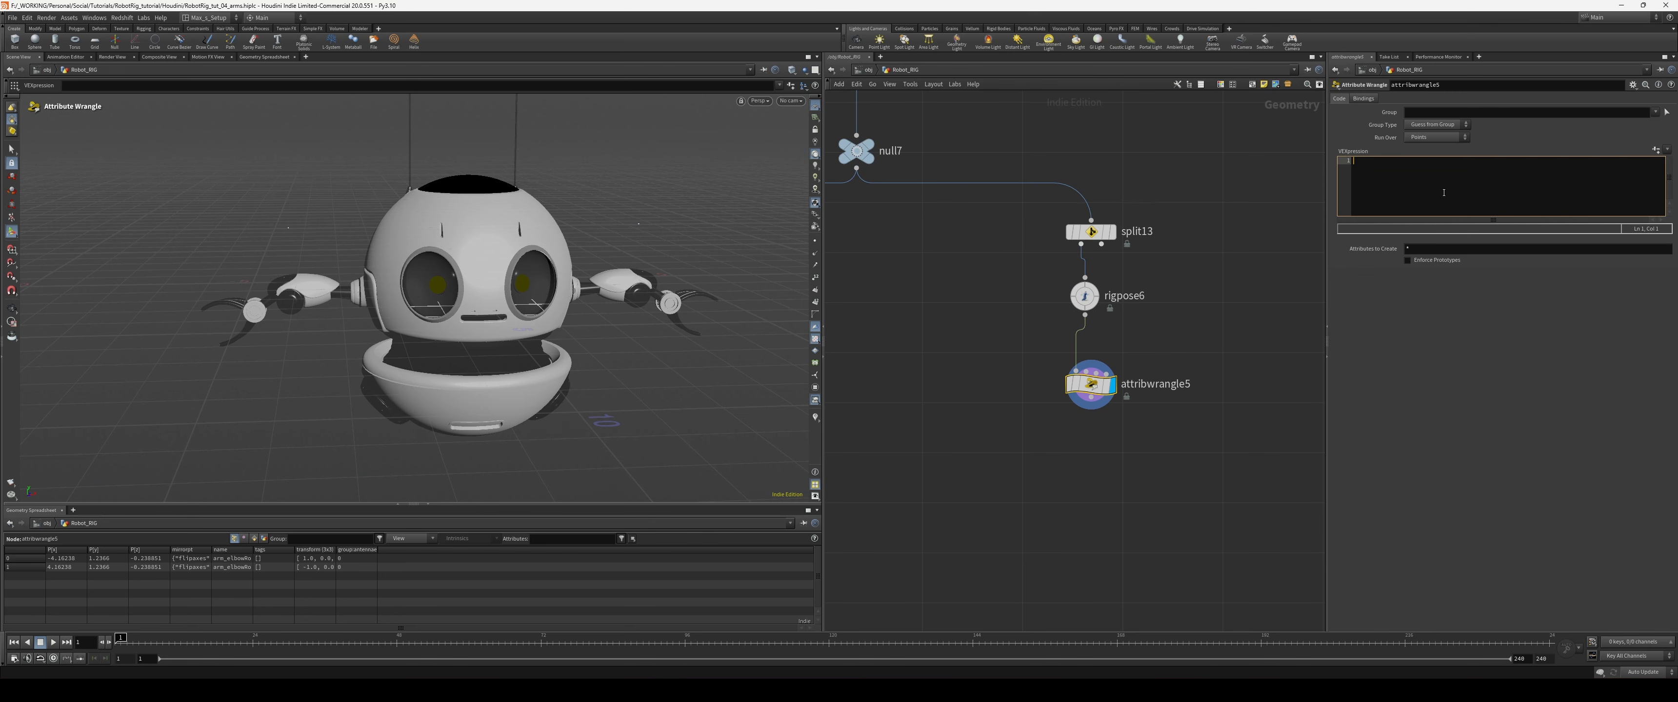
pyautogui.write('string ori = @name;')
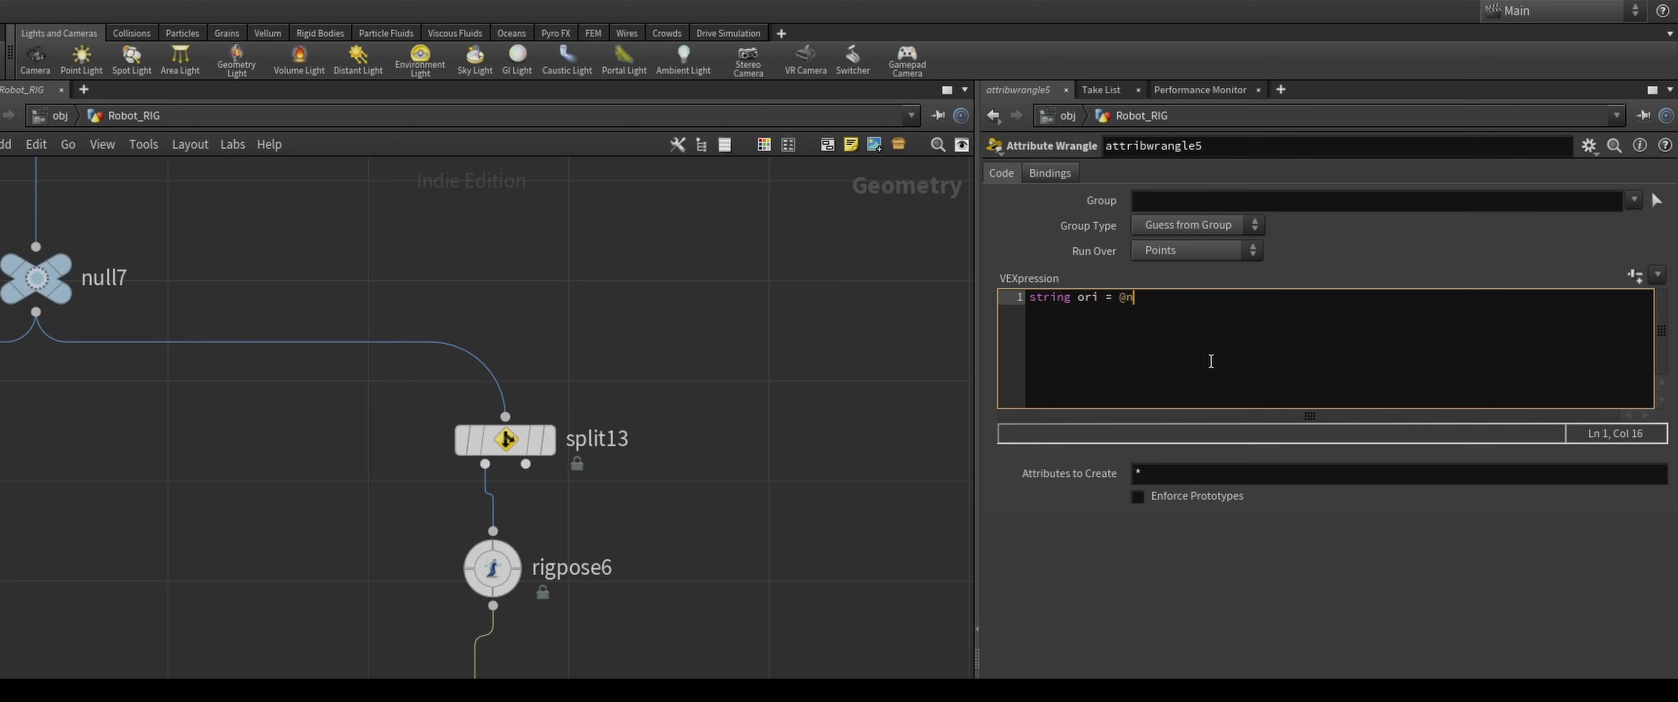
pyautogui.press('Return')
pyautogui.write('string bad')
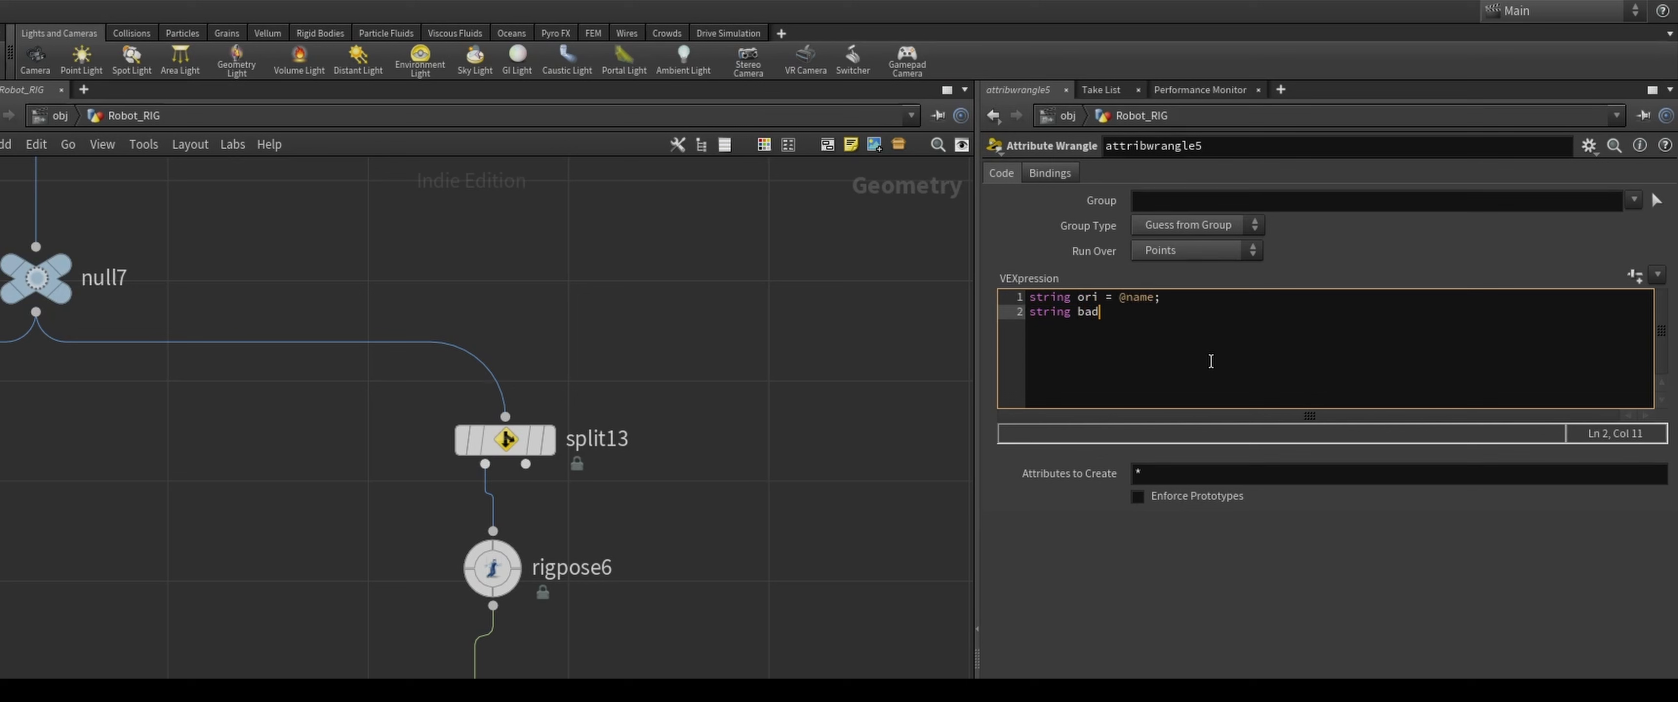
pyautogui.write(" = 'elbowRotate';")
pyautogui.press('Return')
pyautogui.write('string good')
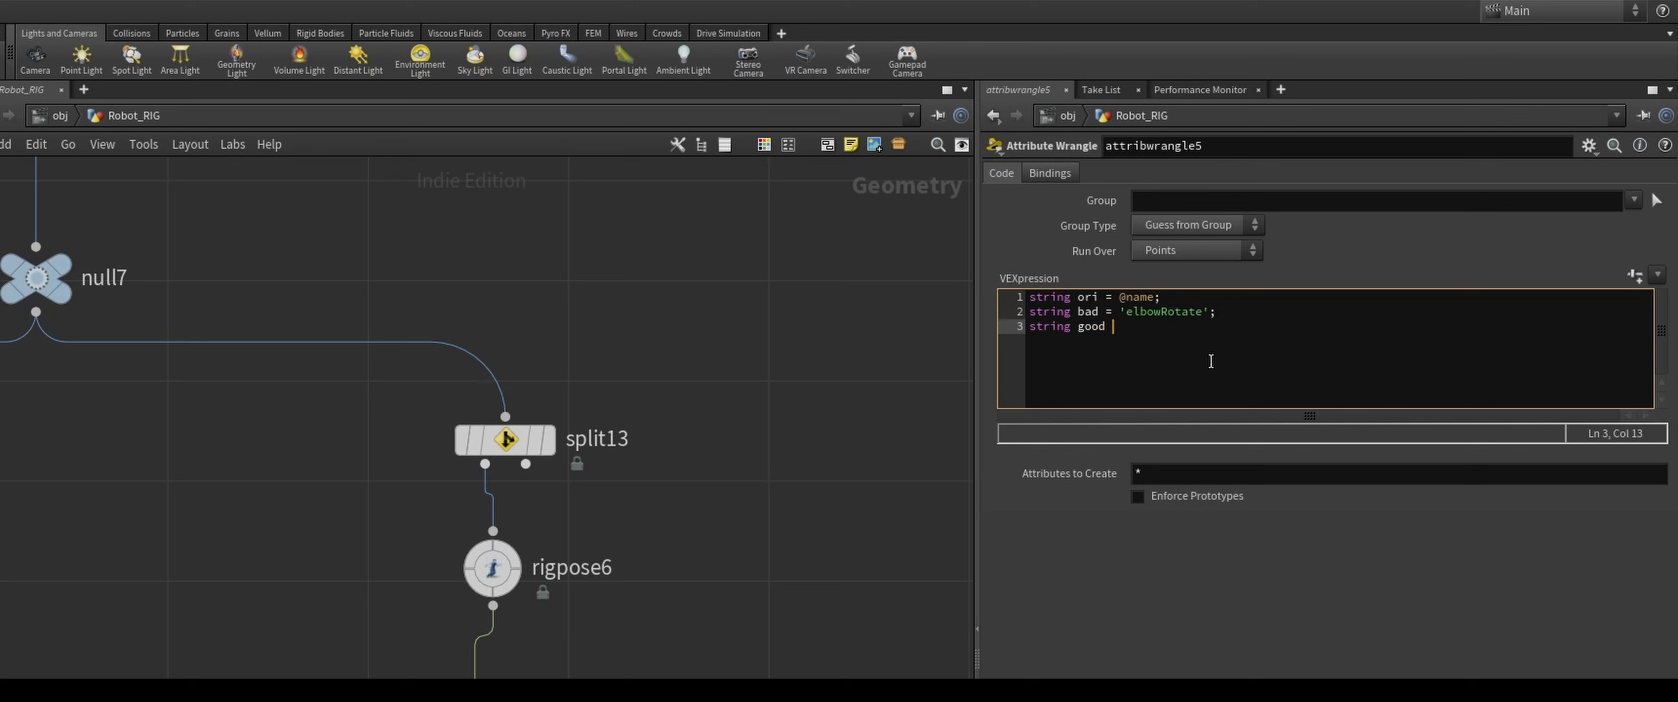
pyautogui.write(" = 'pvCtrl';")
pyautogui.press('Return')
pyautogui.press('Return')
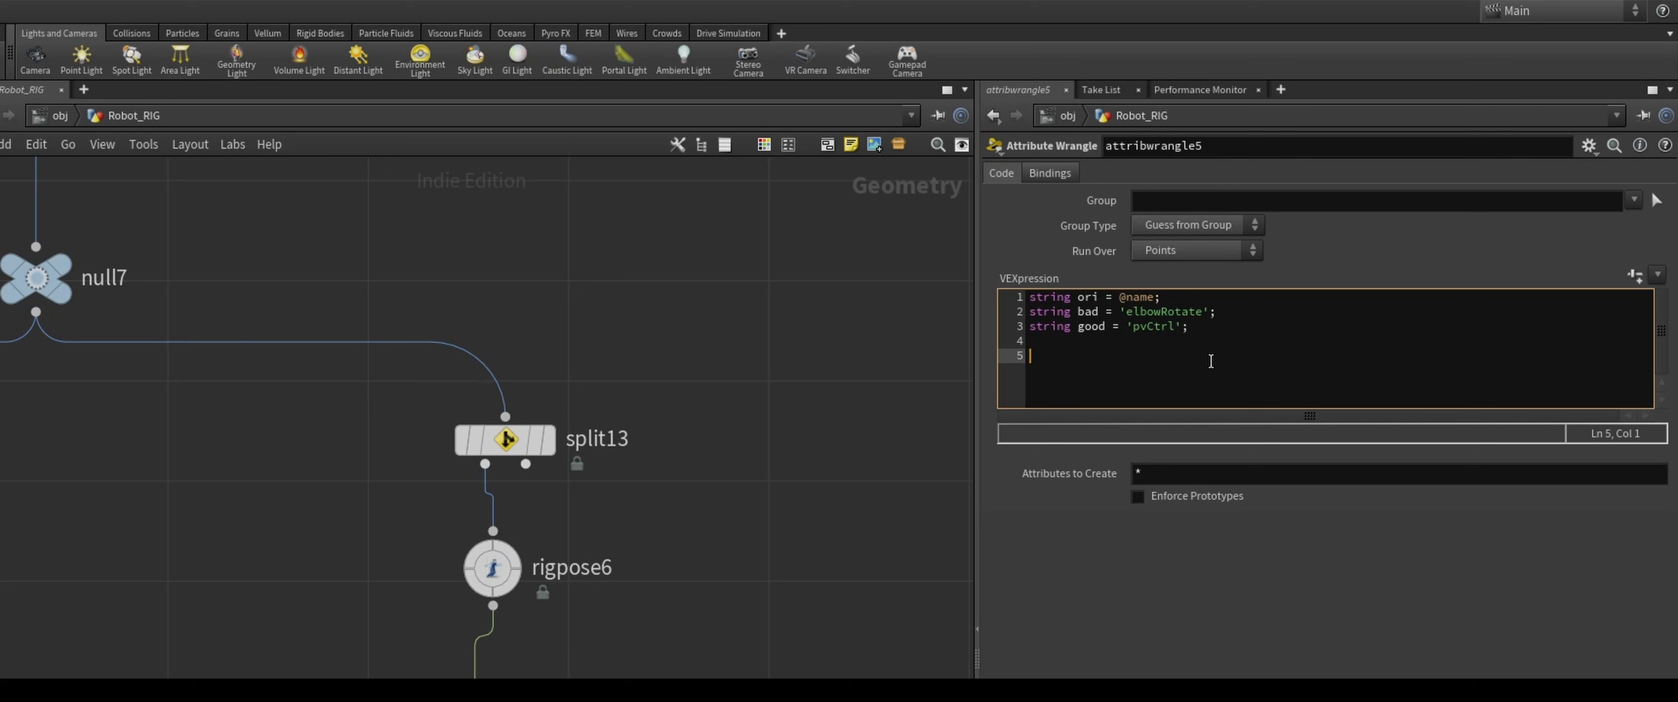
pyautogui.write('@name = replace(ori')
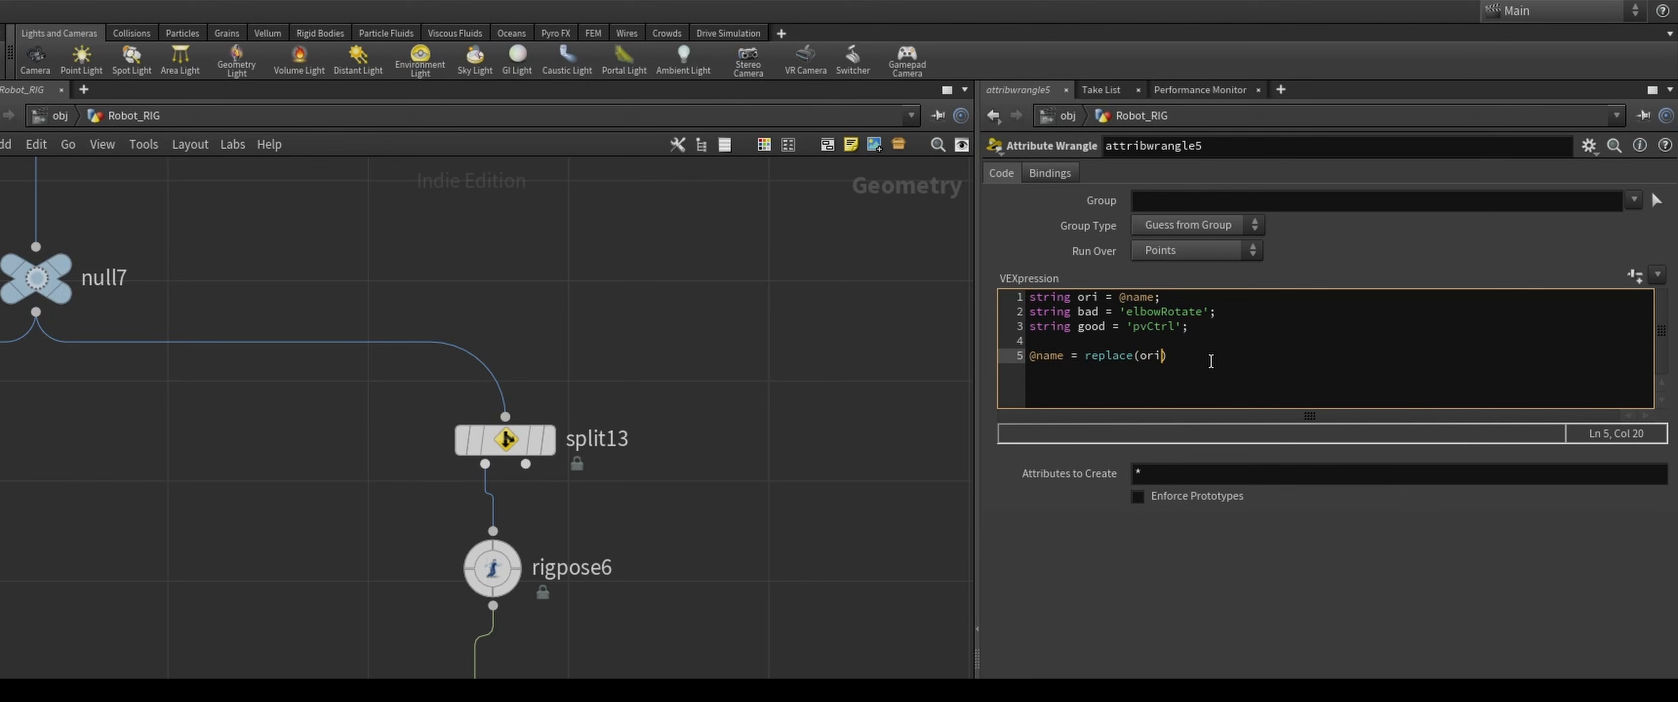
pyautogui.write(', bad, good);')
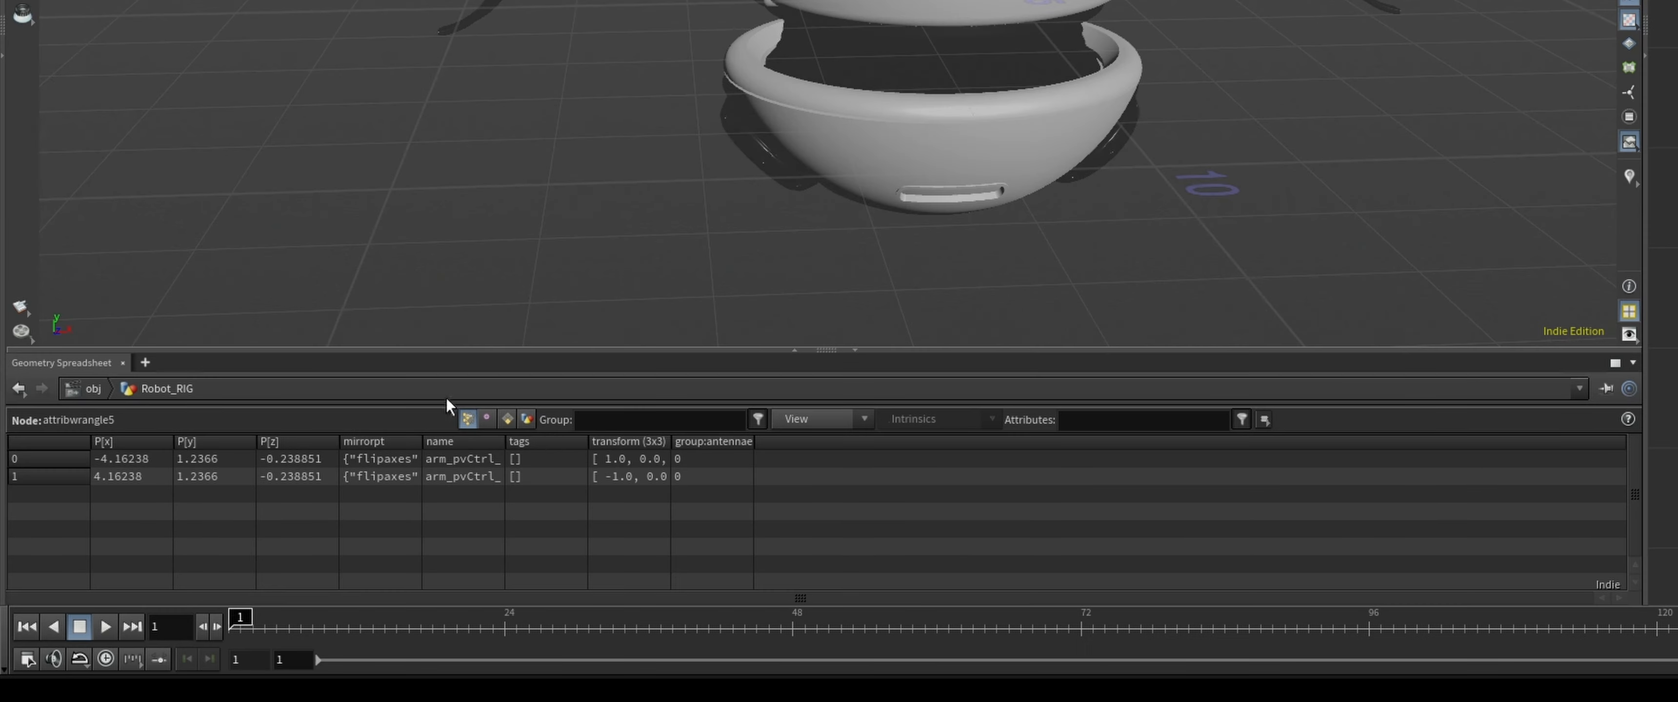
pyautogui.moveTo(504, 442); pyautogui.dragTo(533, 443)
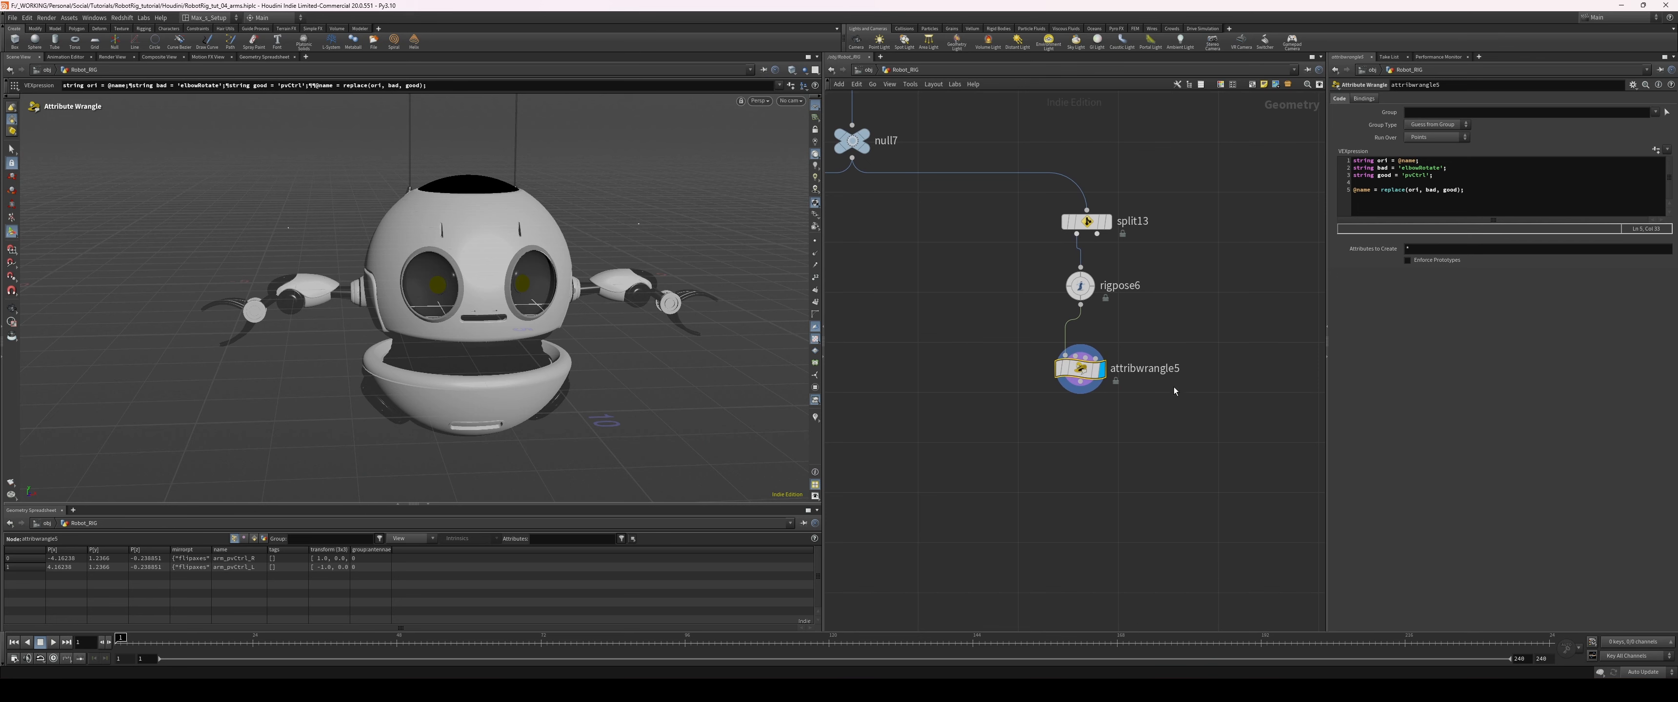
# - Rename the Attribute Wrangle node as rename_pv
pyautogui.click(1173, 369)
pyautogui.moveTo(1182, 369); pyautogui.dragTo(947, 348)
pyautogui.write('rename_pv')
pyautogui.press('Return')
pyautogui.scroll(-3, 1158, 379)
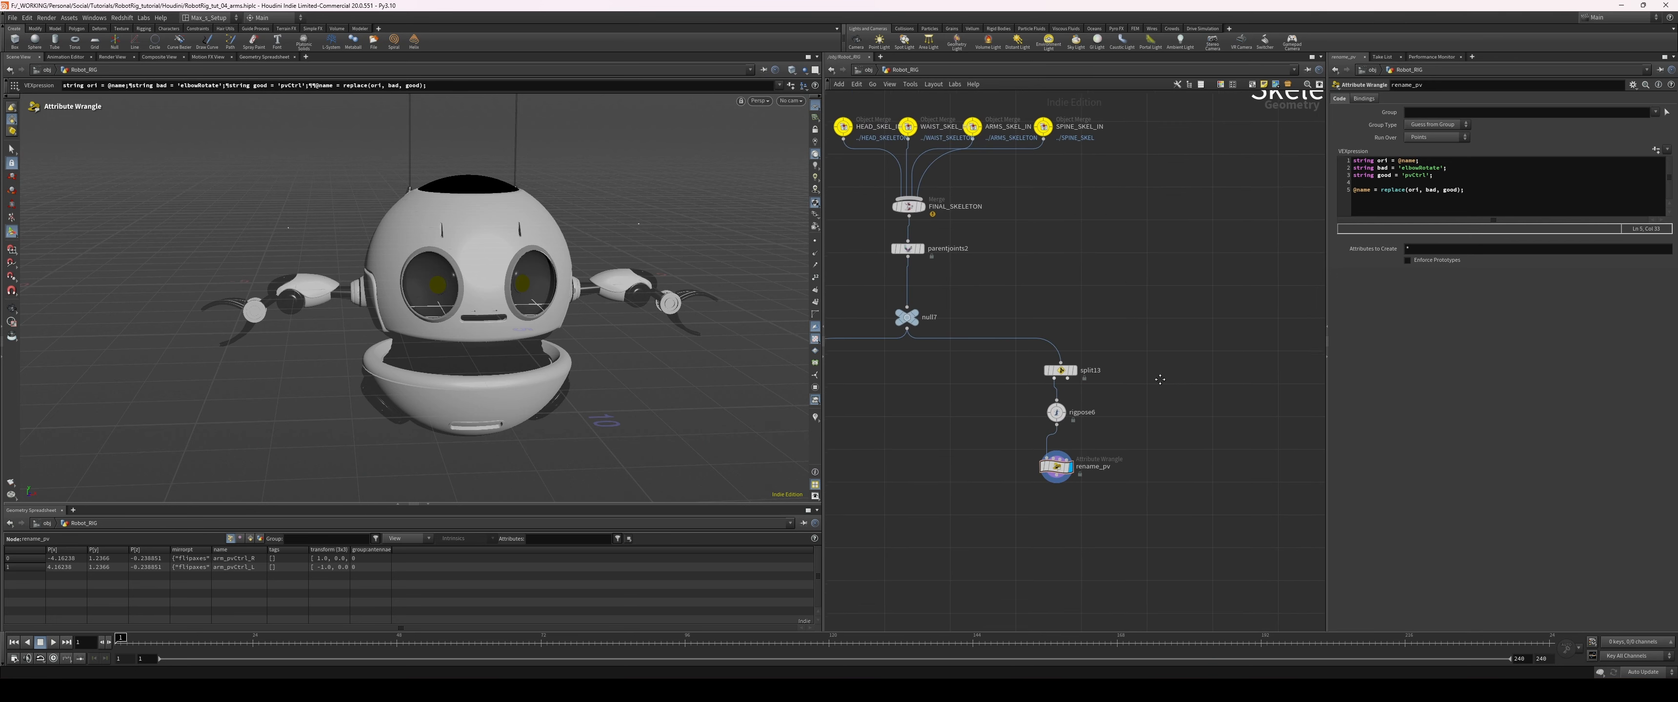
# - Duplicate the split13 node beside the original on the null7 branch and clear the copy's group
pyautogui.moveTo(1158, 379); pyautogui.dragTo(1165, 373, button='middle')
pyautogui.moveTo(1072, 369); pyautogui.dragTo(1177, 370)
pyautogui.tripleClick(1459, 99)
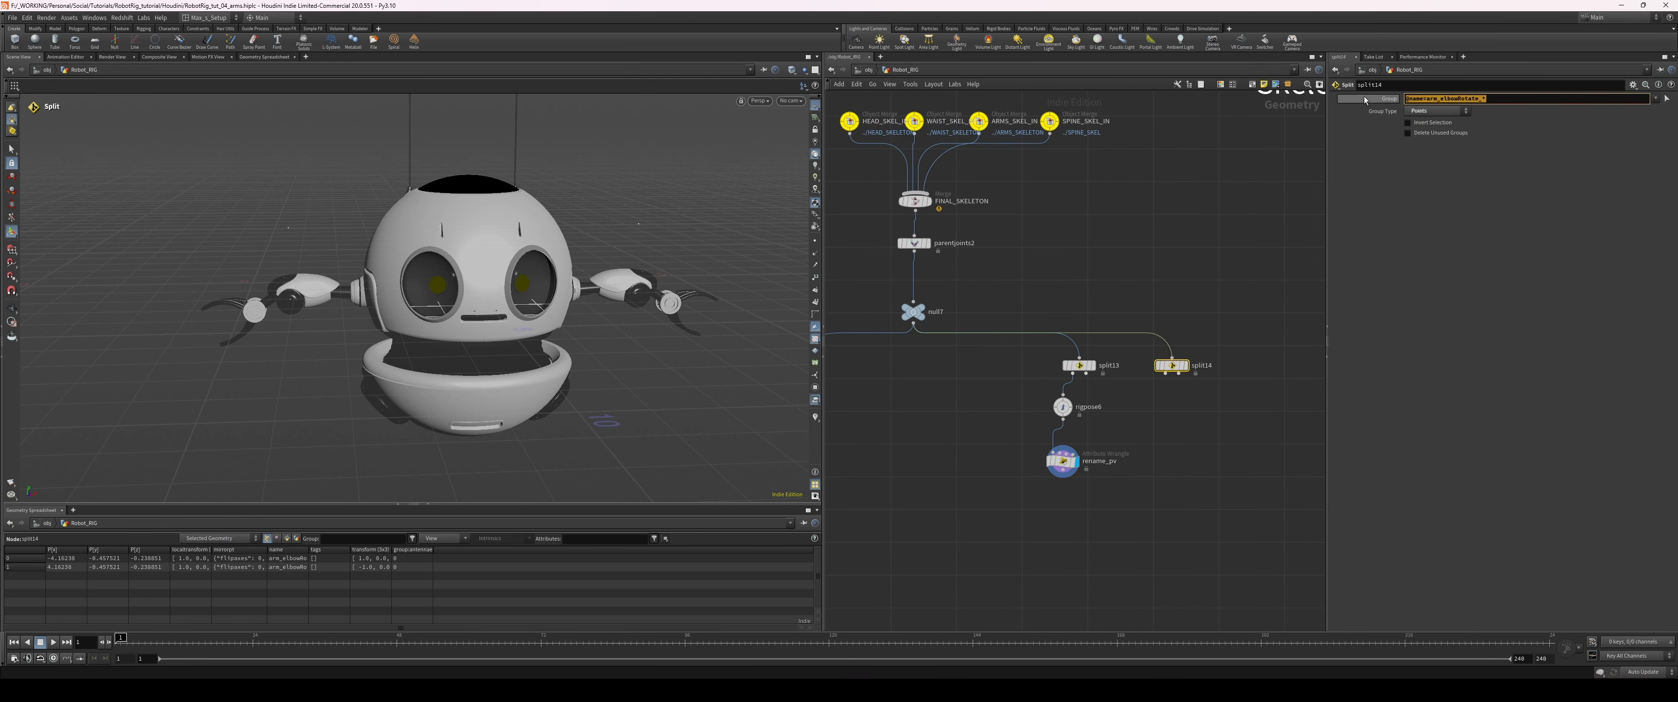
pyautogui.press('BackSpace')
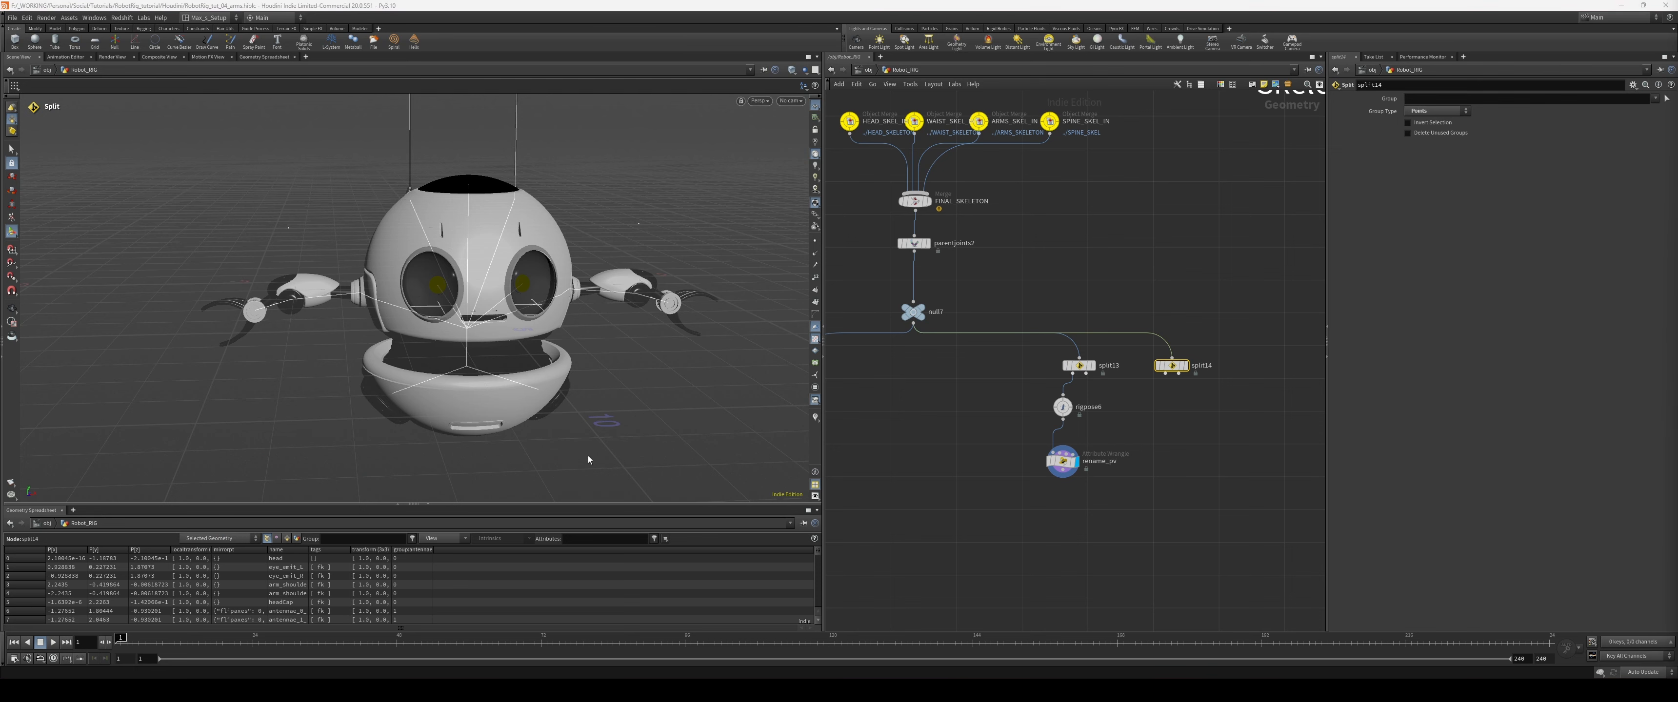
pyautogui.keyDown('alt'); pyautogui.moveTo(588, 460); pyautogui.dragTo(546, 414); pyautogui.keyUp('alt')
pyautogui.scroll(3, 584, 409)
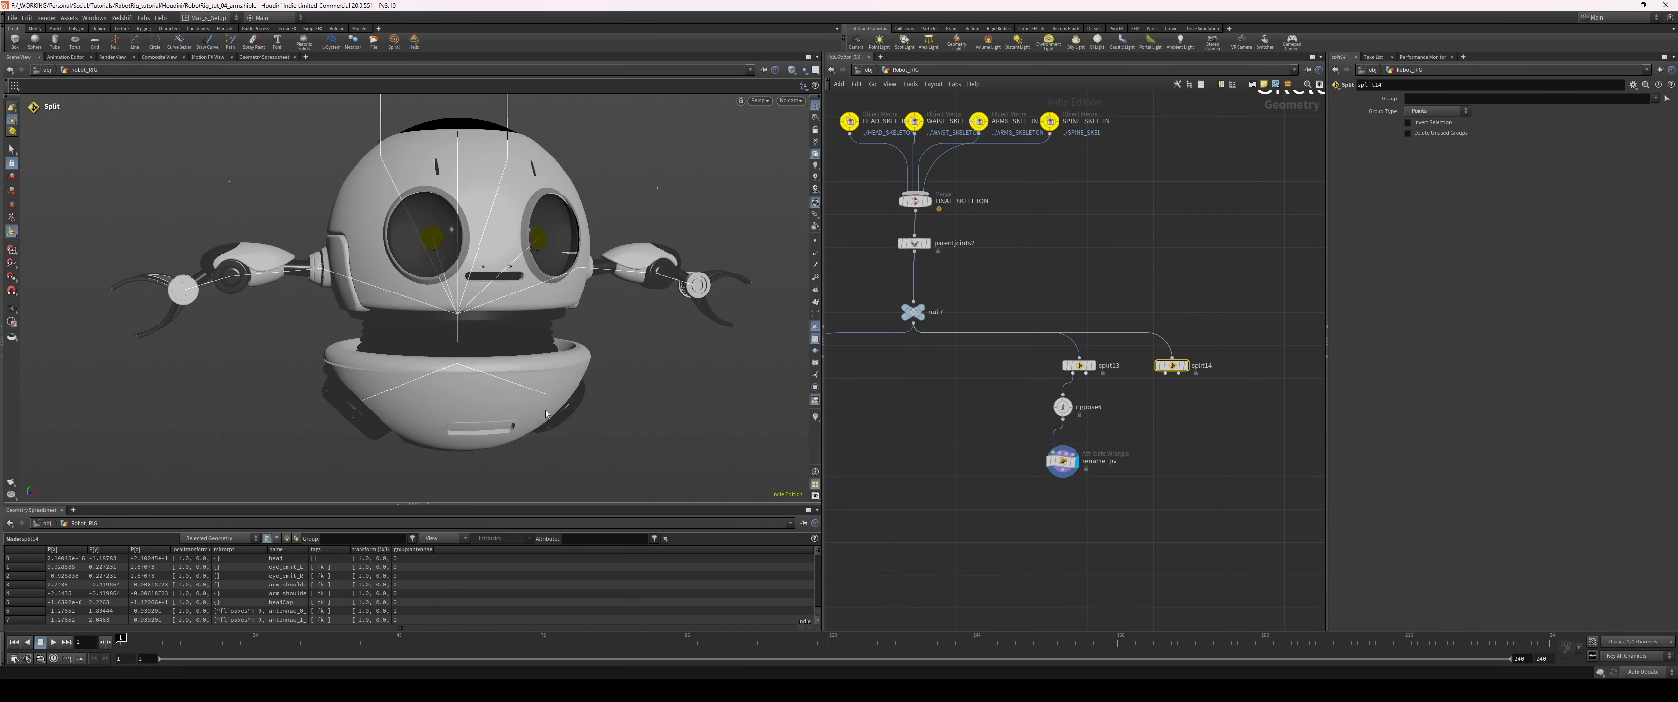
# - Lay out the split13, rigpose6 and rename_pv nodes in a tidy vertical chain
pyautogui.moveTo(1137, 360); pyautogui.dragTo(1046, 499)
pyautogui.press('l')
pyautogui.moveTo(1037, 424); pyautogui.dragTo(1054, 420)
# - Reselect the split14 node and display the joint names in the viewport around the robot's waist
pyautogui.click(1172, 365)
pyautogui.keyDown('alt'); pyautogui.moveTo(565, 406); pyautogui.dragTo(564, 379); pyautogui.keyUp('alt')
pyautogui.scroll(3, 599, 390)
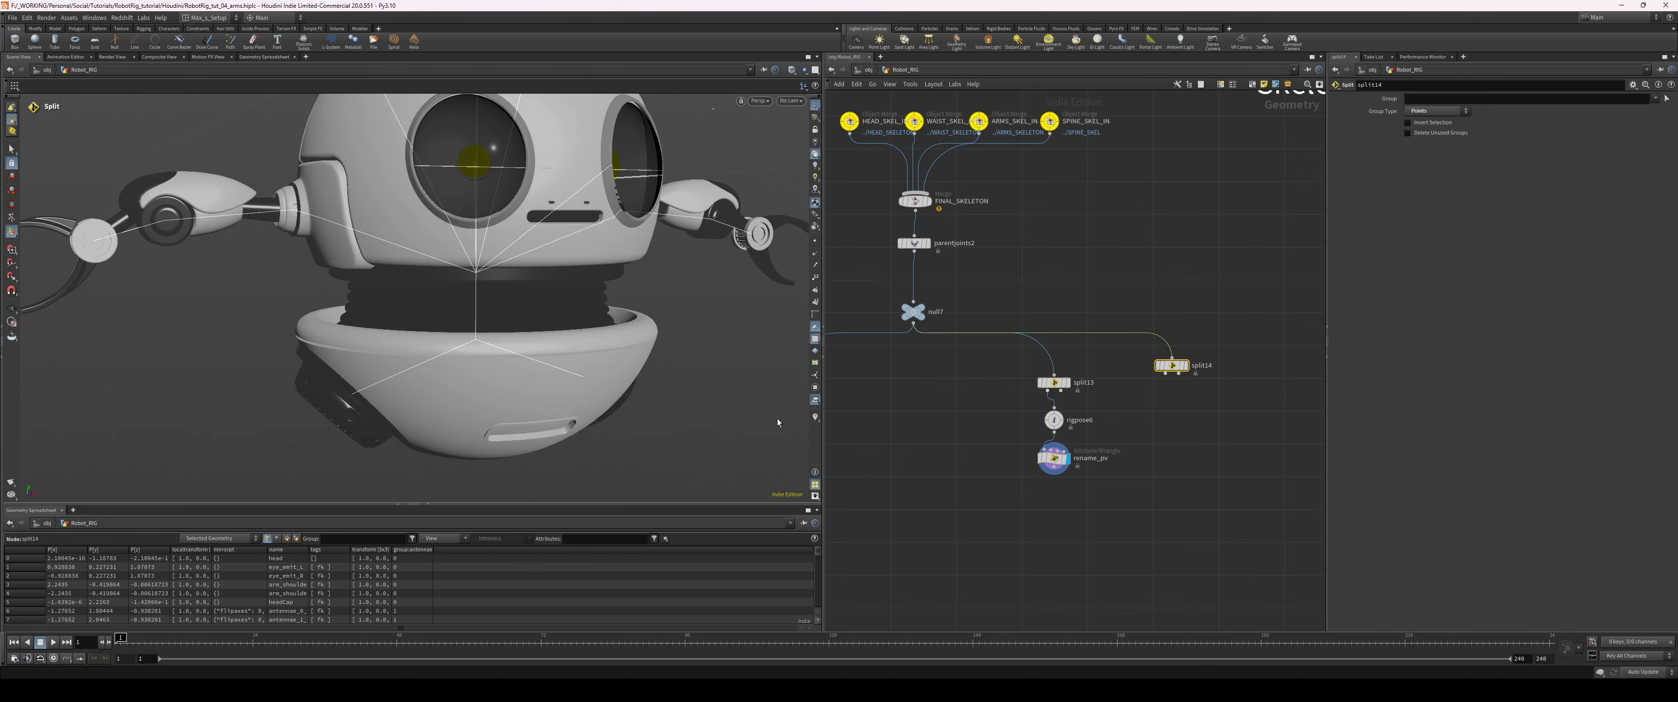
pyautogui.click(814, 417)
pyautogui.scroll(2, 451, 366)
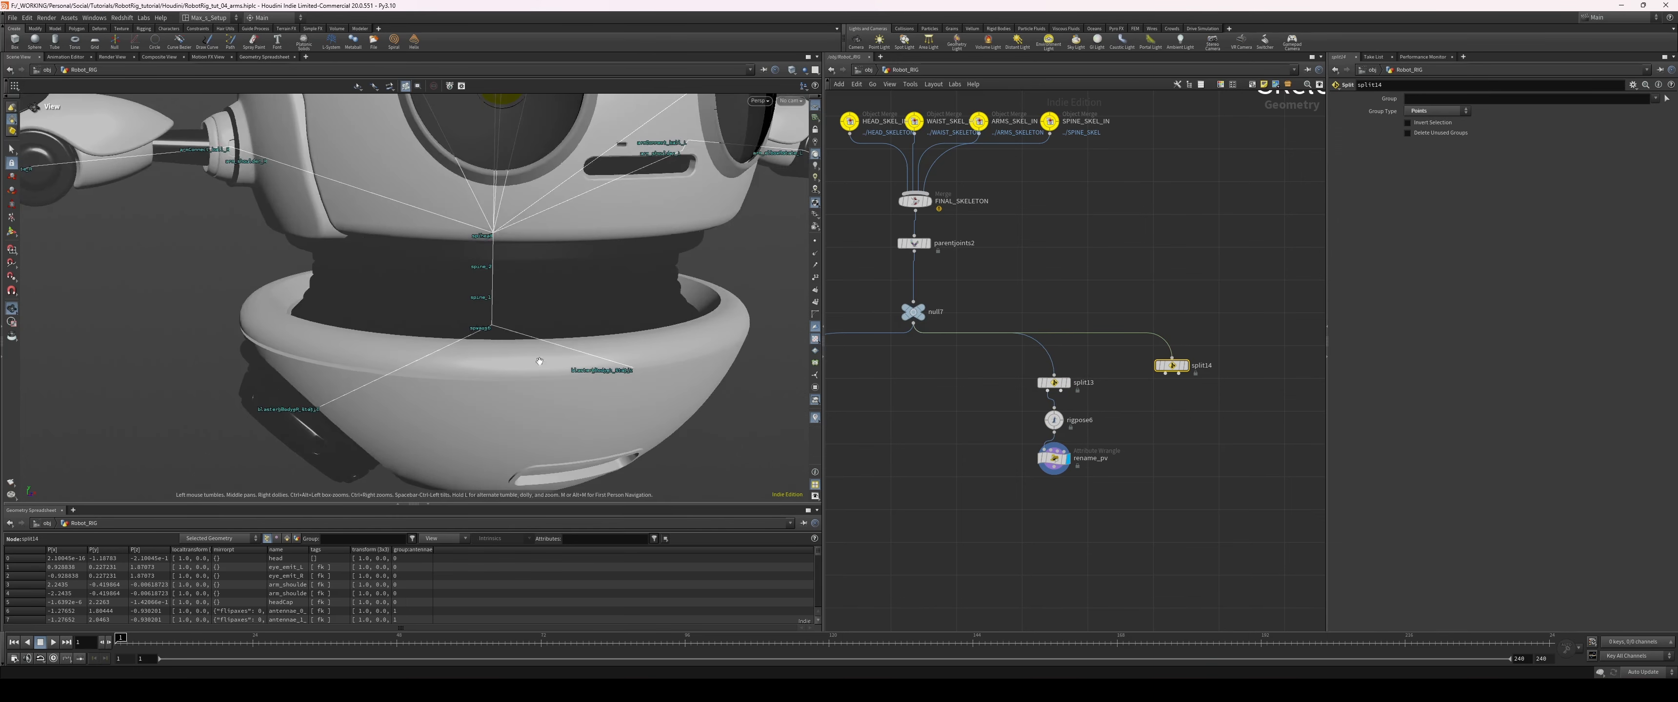
pyautogui.keyDown('alt'); pyautogui.moveTo(509, 330); pyautogui.dragTo(558, 329); pyautogui.keyUp('alt')
pyautogui.scroll(1, 558, 330)
pyautogui.keyDown('alt'); pyautogui.moveTo(558, 330); pyautogui.dragTo(530, 319, button='middle'); pyautogui.keyUp('alt')
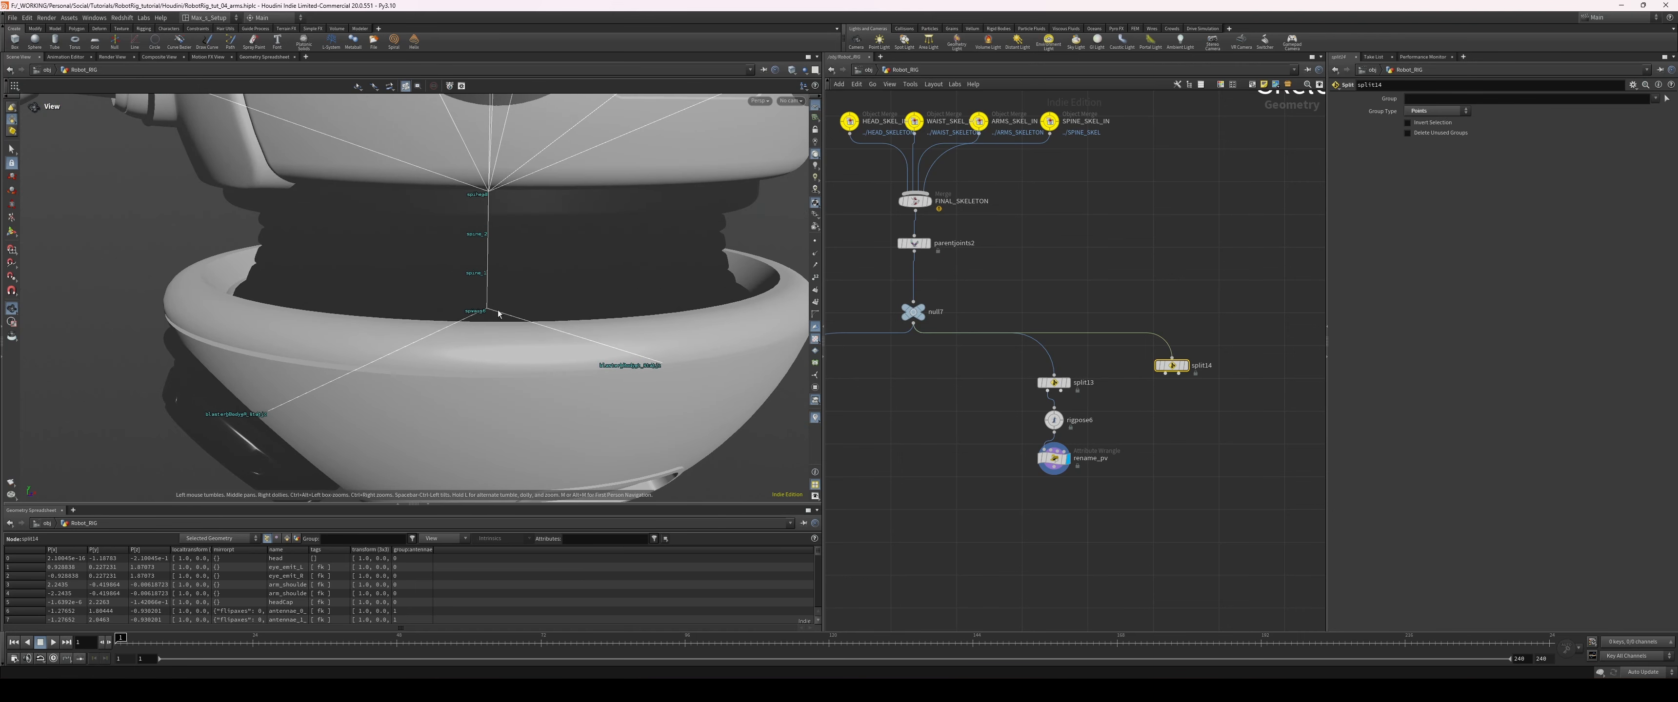
pyautogui.keyDown('alt'); pyautogui.moveTo(498, 311); pyautogui.dragTo(480, 304); pyautogui.keyUp('alt')
pyautogui.moveTo(1210, 431); pyautogui.dragTo(1185, 435, button='middle')
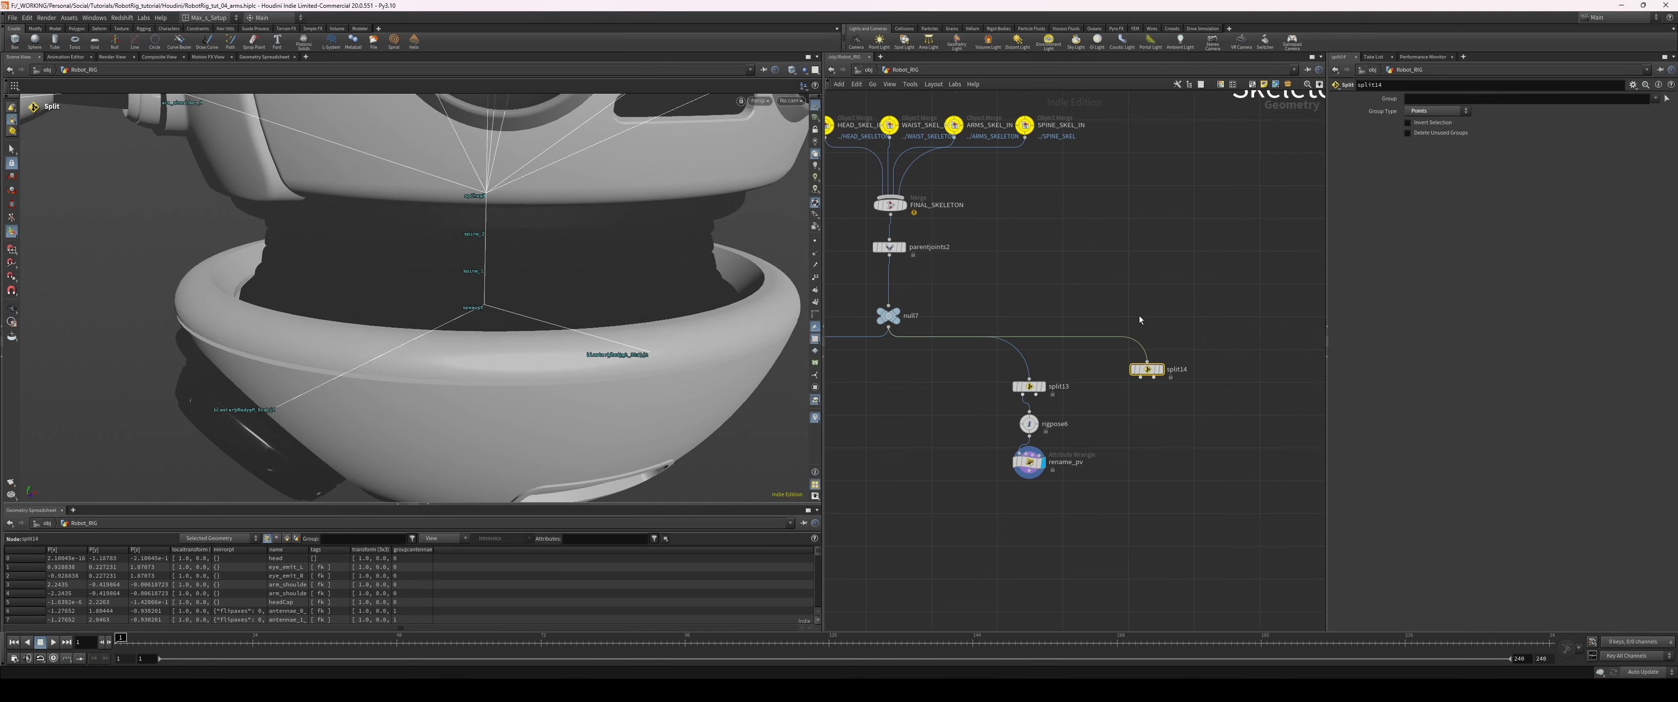
pyautogui.click(1450, 96)
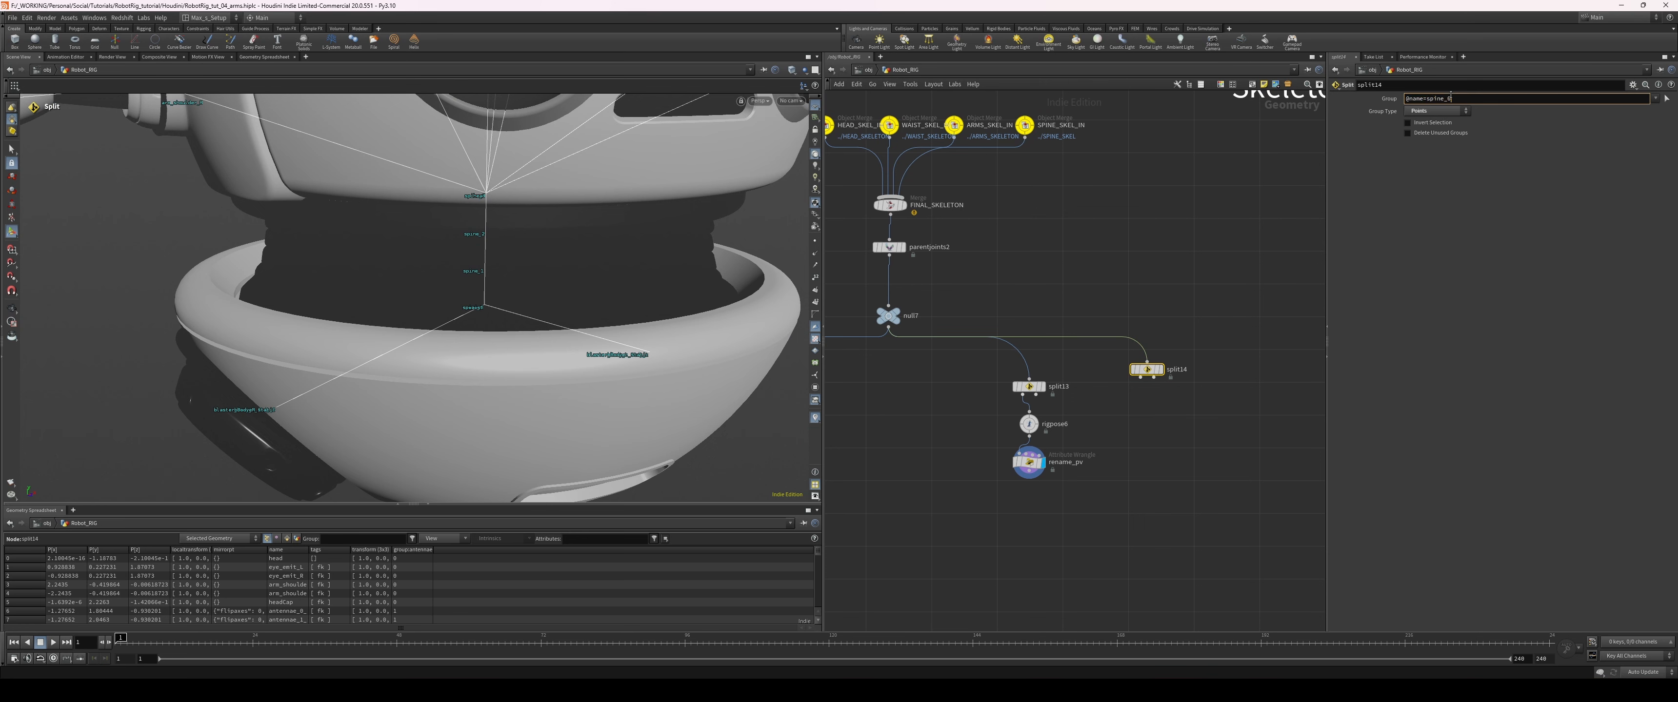
pyautogui.press('Return')
pyautogui.scroll(-1, 594, 359)
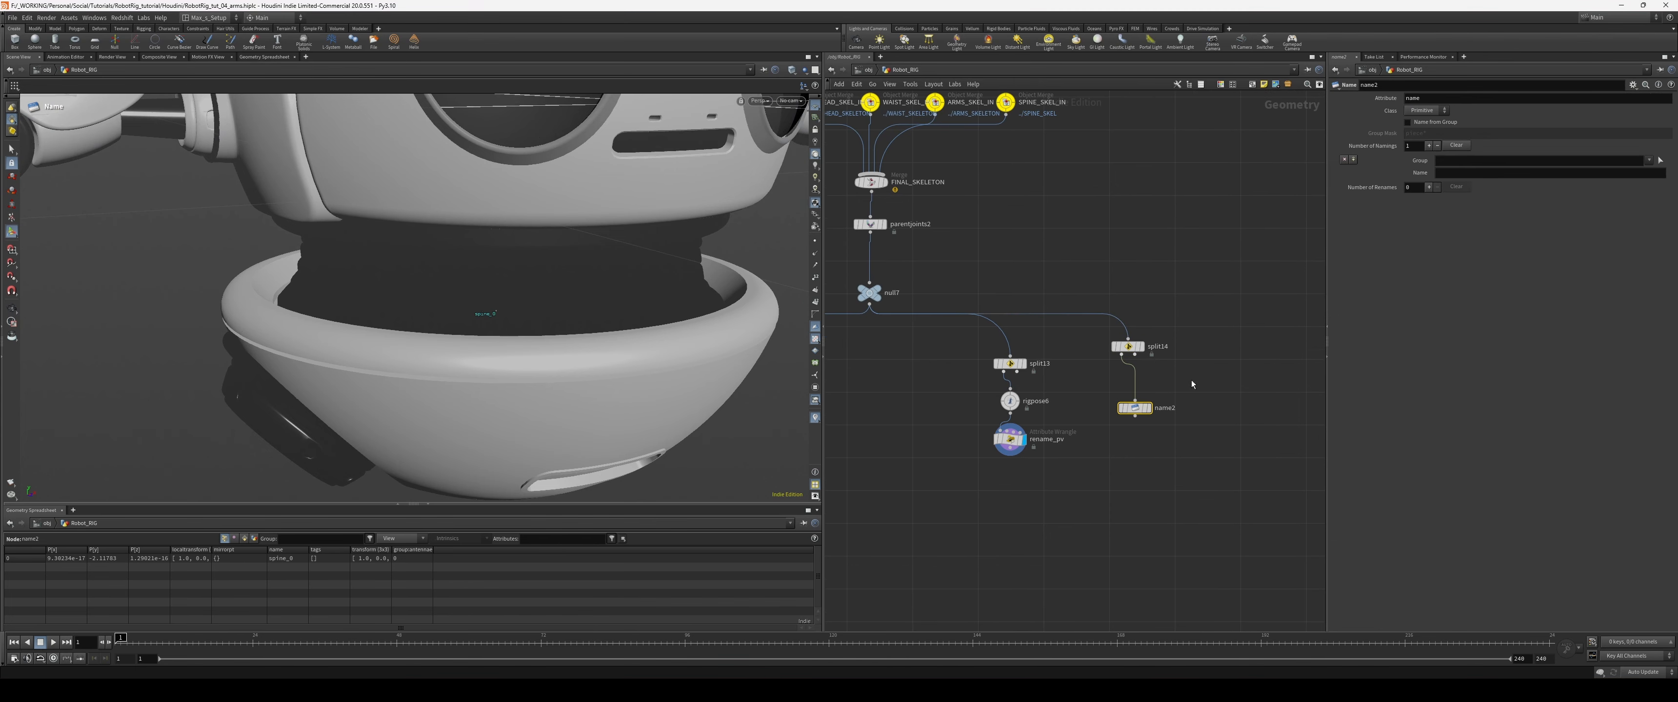
# - Display the Name node under split14, set its name to cog and its class to Point
pyautogui.click(1148, 407)
pyautogui.click(1477, 172)
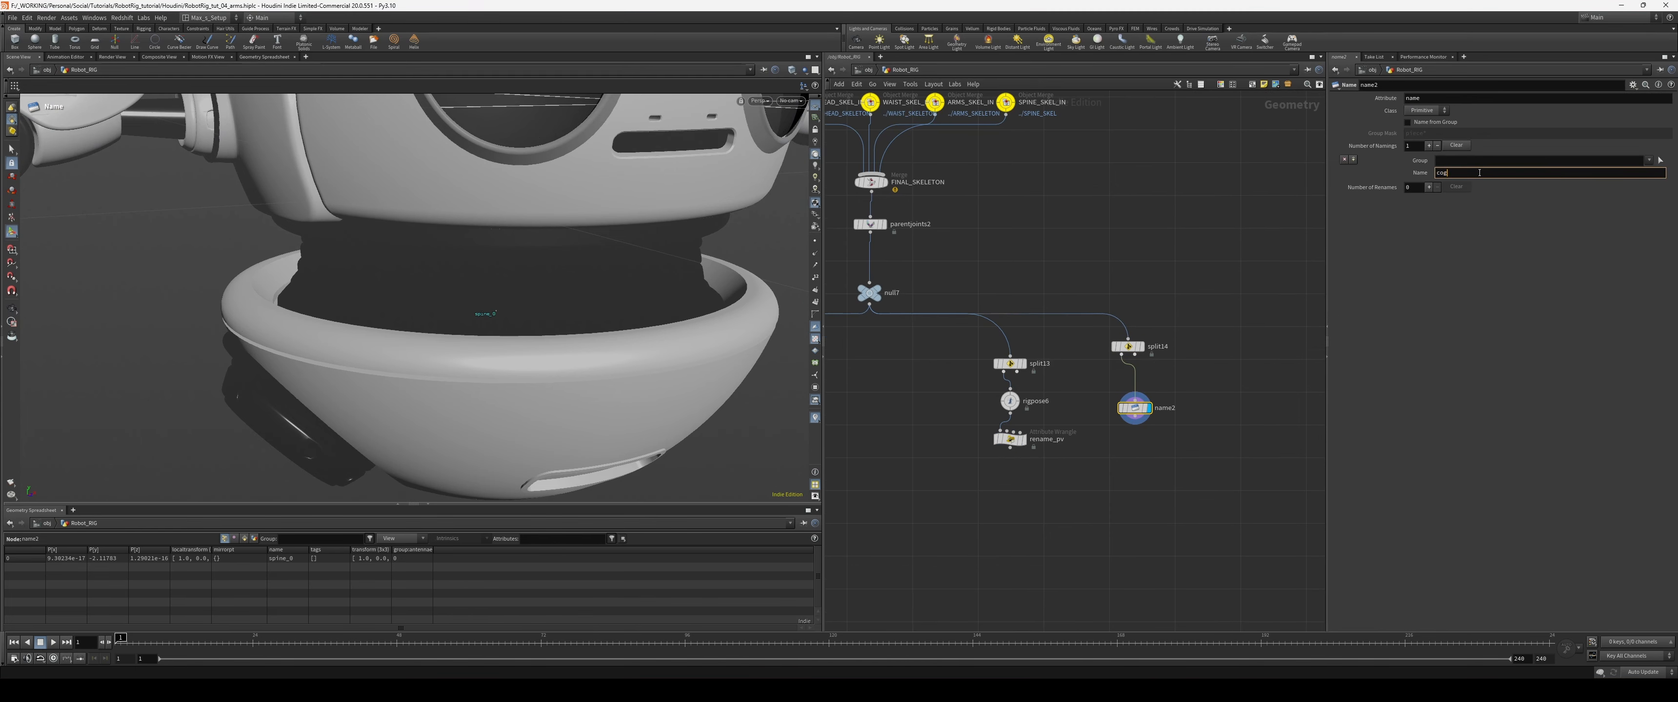
pyautogui.click(1434, 110)
pyautogui.click(1425, 124)
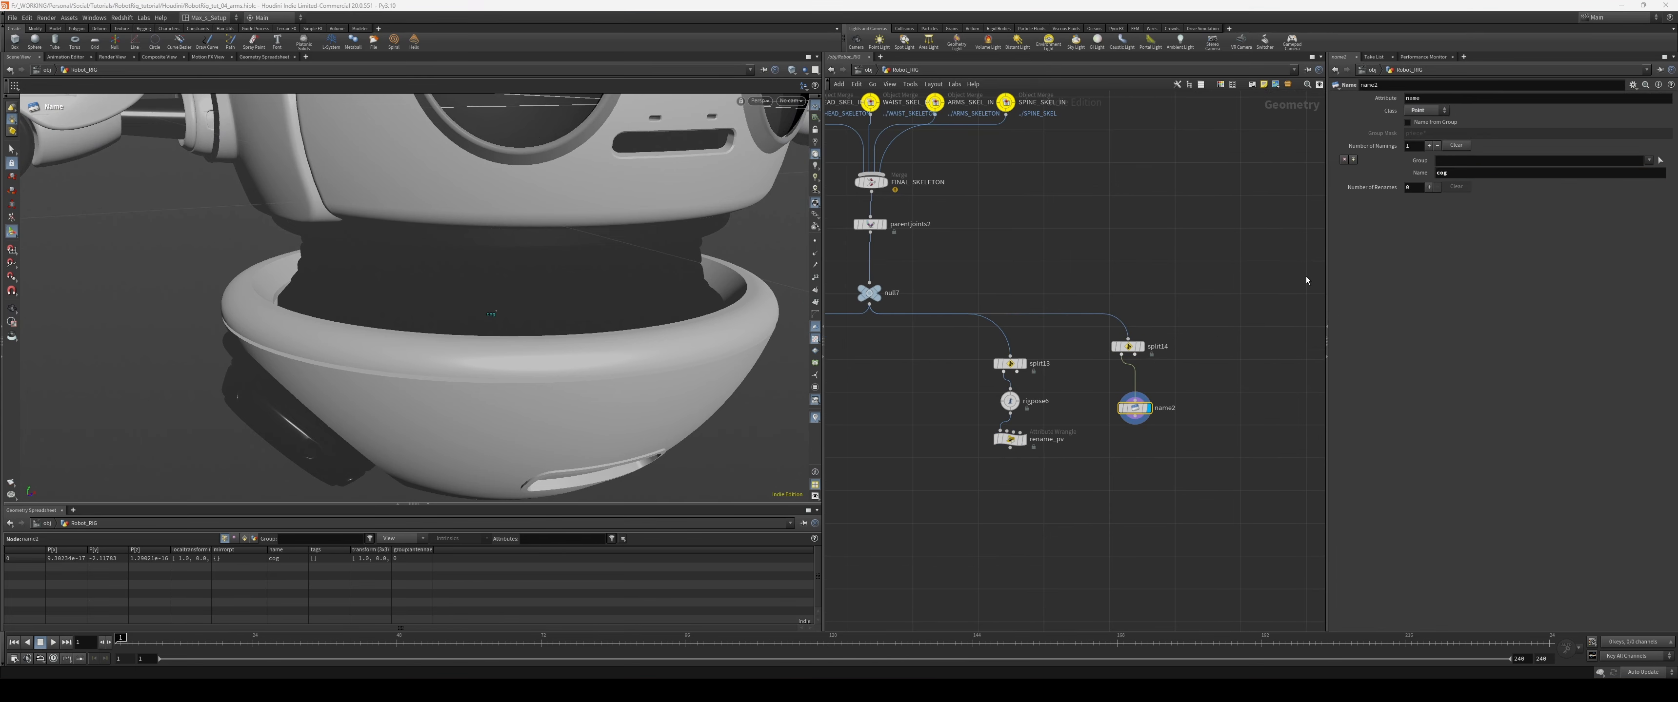
# - Lay out the split14 and name2 nodes in a tidy vertical chain
pyautogui.moveTo(1209, 453); pyautogui.dragTo(1105, 337)
pyautogui.press('l')
pyautogui.scroll(-4, 573, 345)
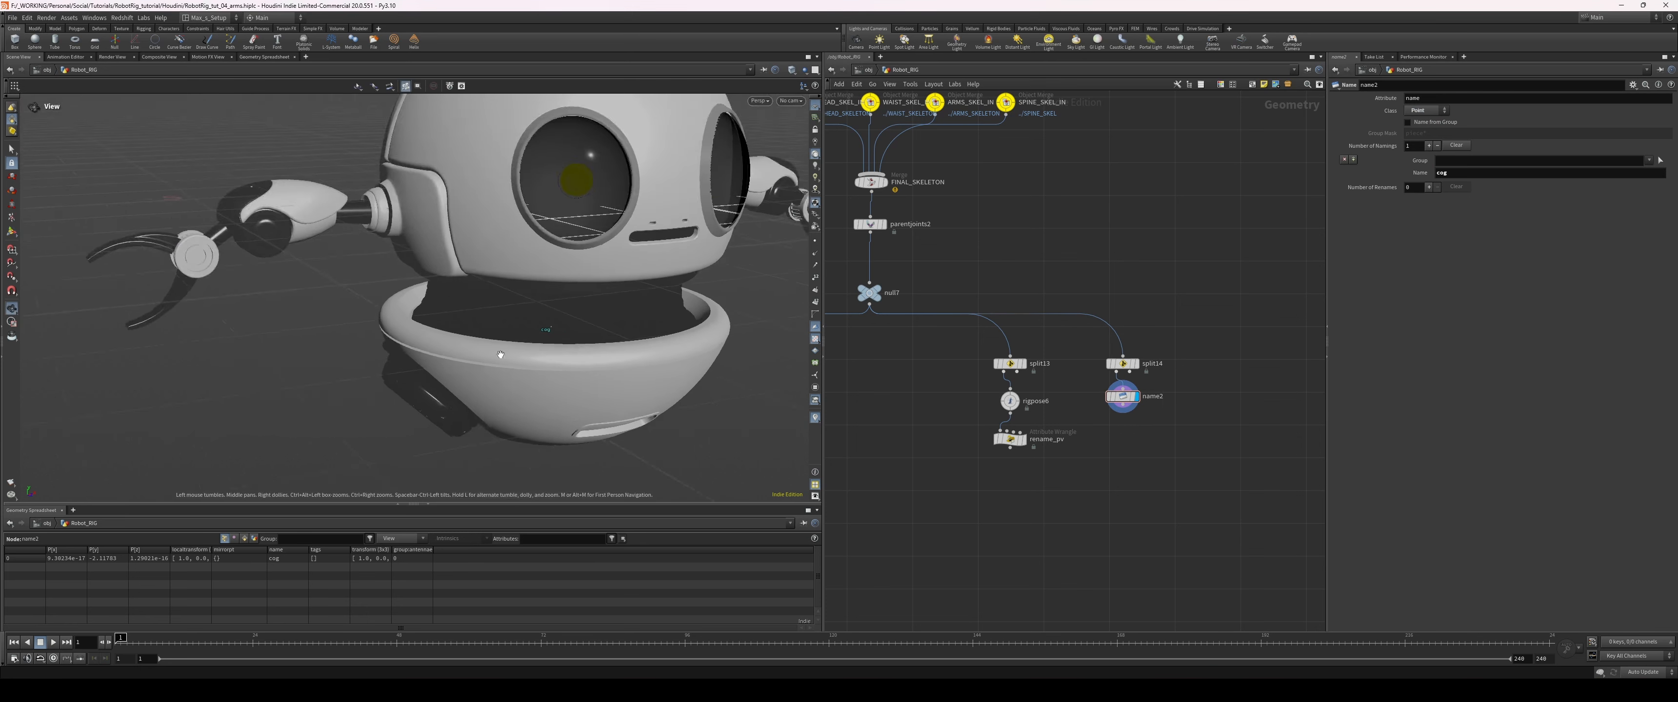
pyautogui.keyDown('alt'); pyautogui.moveTo(592, 352); pyautogui.dragTo(556, 341); pyautogui.keyUp('alt')
pyautogui.press('Return')
pyautogui.moveTo(1122, 349); pyautogui.dragTo(1090, 355, button='middle')
# - Place an Add node beside split14 and give it one point at the origin
pyautogui.keyDown('alt'); pyautogui.moveTo(590, 336); pyautogui.dragTo(582, 376); pyautogui.keyUp('alt')
pyautogui.scroll(-3, 458, 376)
pyautogui.click(1194, 360)
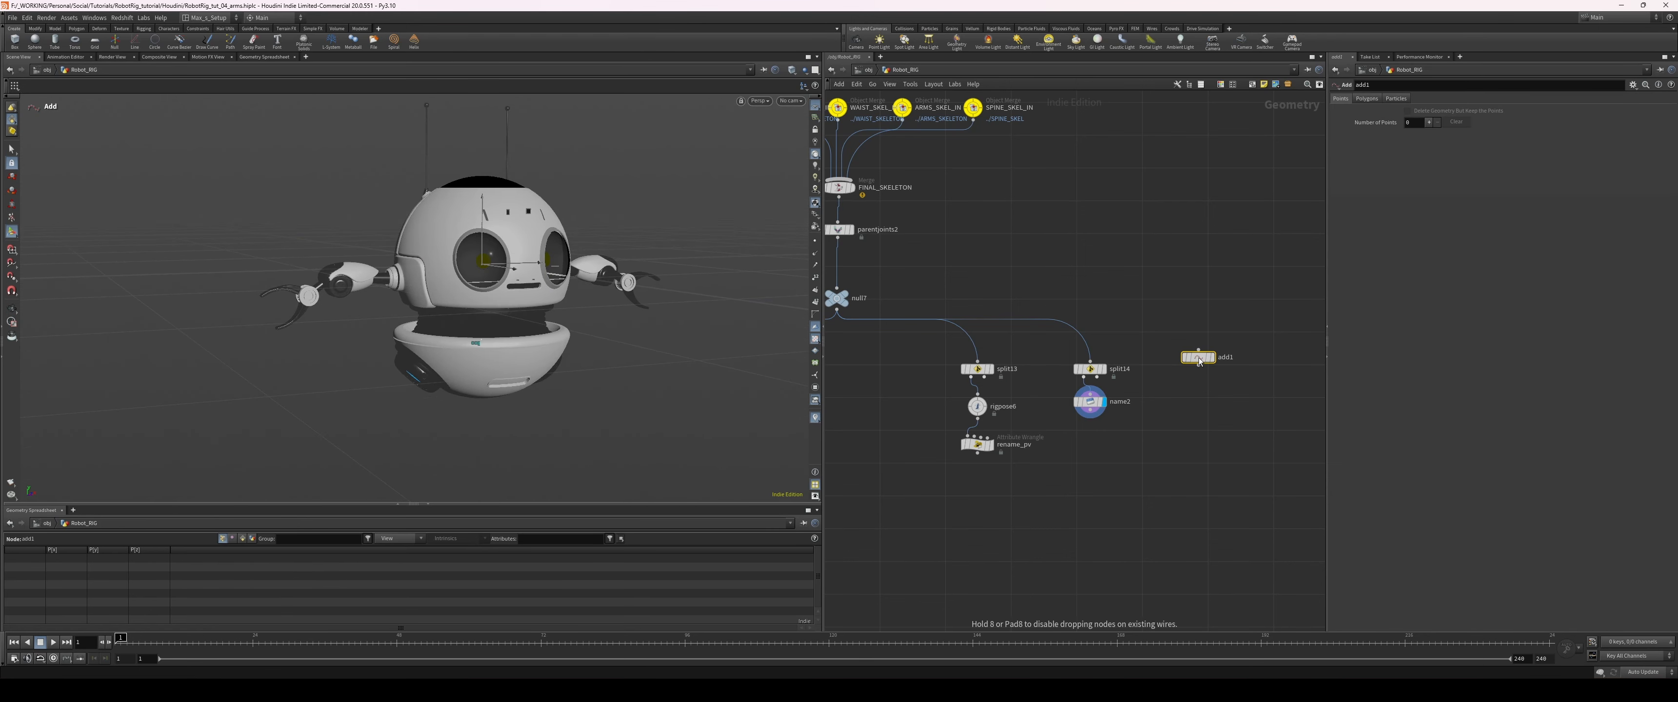
pyautogui.moveTo(1193, 365); pyautogui.dragTo(1185, 372)
pyautogui.scroll(4, 1185, 372)
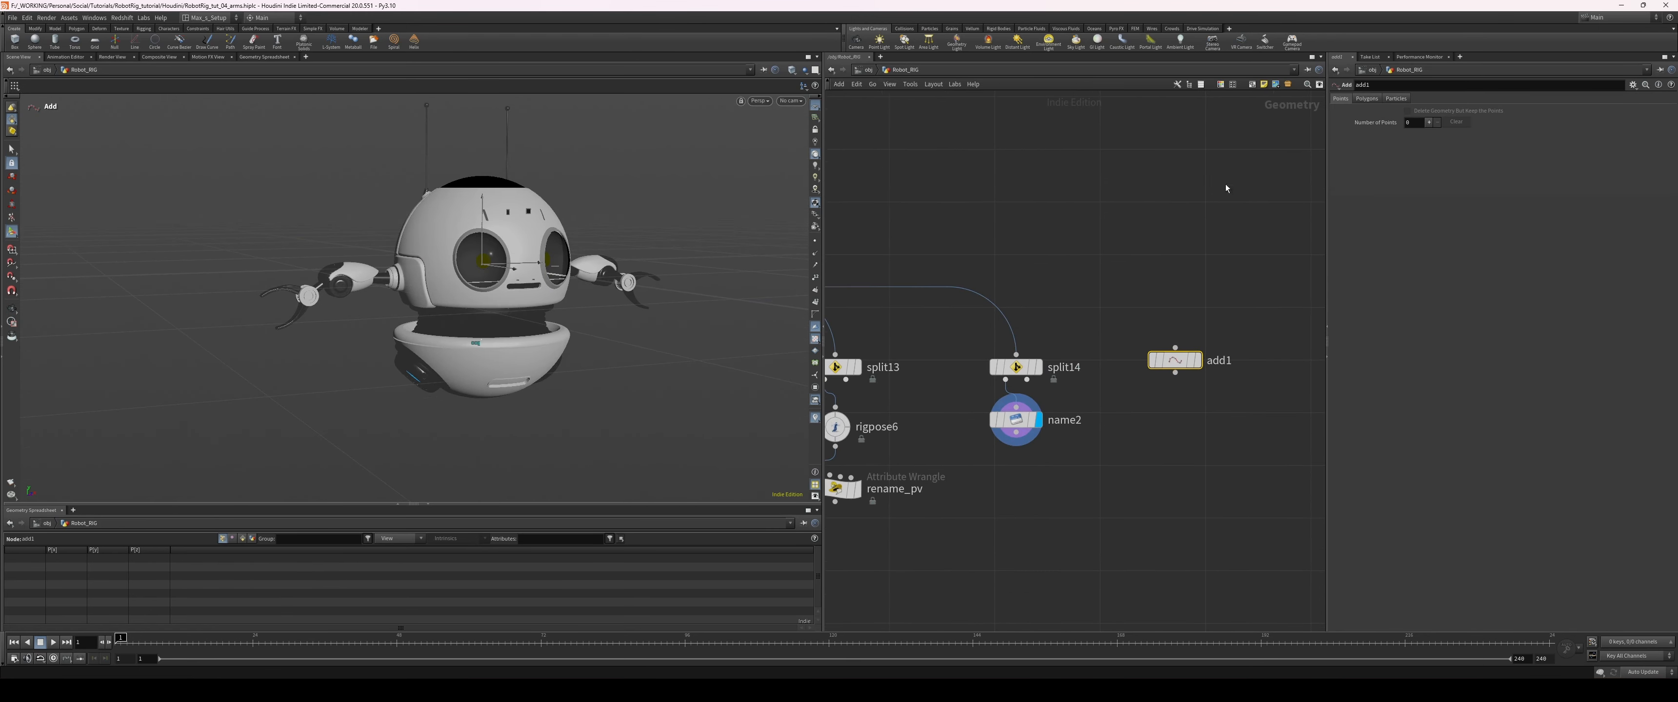
pyautogui.click(1430, 123)
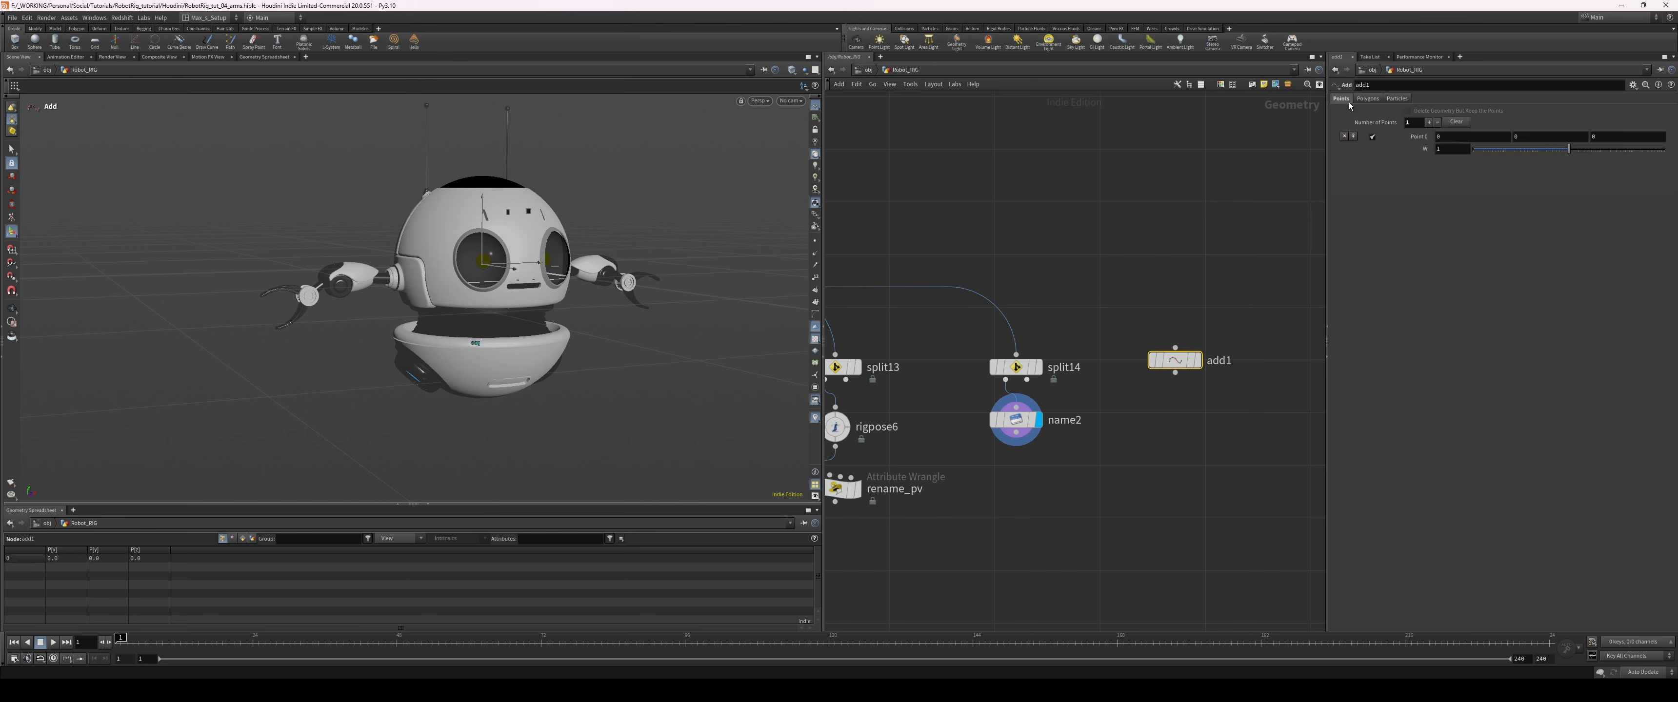
# - Examine the robot's placement relative to the origin and ground grid from several angles
pyautogui.keyDown('alt'); pyautogui.moveTo(485, 257); pyautogui.dragTo(463, 280); pyautogui.keyUp('alt')
pyautogui.keyDown('alt'); pyautogui.moveTo(464, 280); pyautogui.dragTo(509, 275, button='right'); pyautogui.keyUp('alt')
pyautogui.moveTo(557, 284)
pyautogui.keyDown('alt'); pyautogui.mouseDown()
pyautogui.moveTo(573, 285)
pyautogui.moveTo(524, 298)
pyautogui.moveTo(544, 295)
pyautogui.mouseUp(); pyautogui.keyUp('alt')
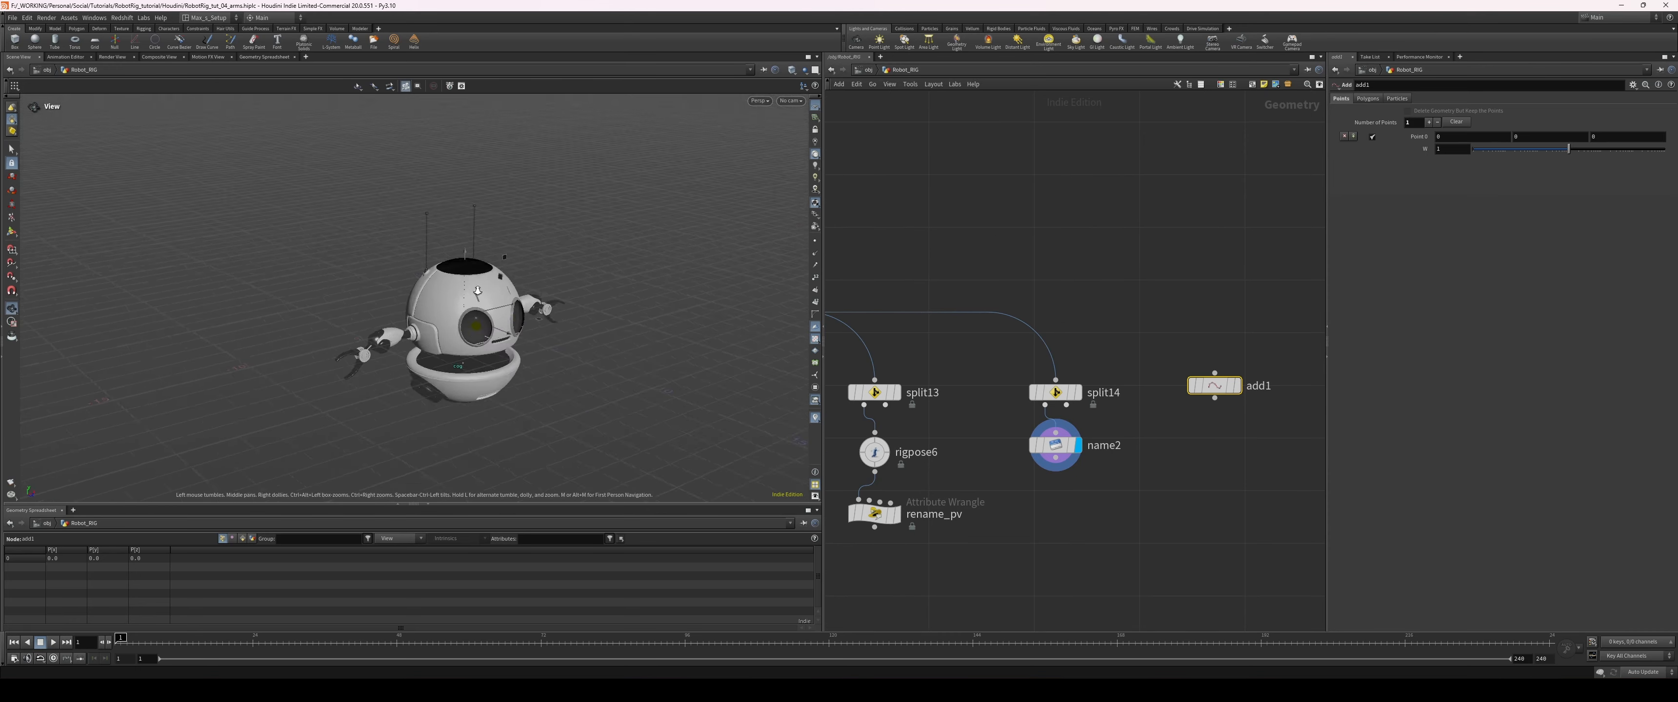
pyautogui.keyDown('alt'); pyautogui.moveTo(443, 312); pyautogui.dragTo(624, 280); pyautogui.keyUp('alt')
pyautogui.keyDown('alt'); pyautogui.moveTo(442, 290); pyautogui.dragTo(391, 329); pyautogui.keyUp('alt')
pyautogui.scroll(-3, 464, 303)
pyautogui.scroll(-5, 996, 235)
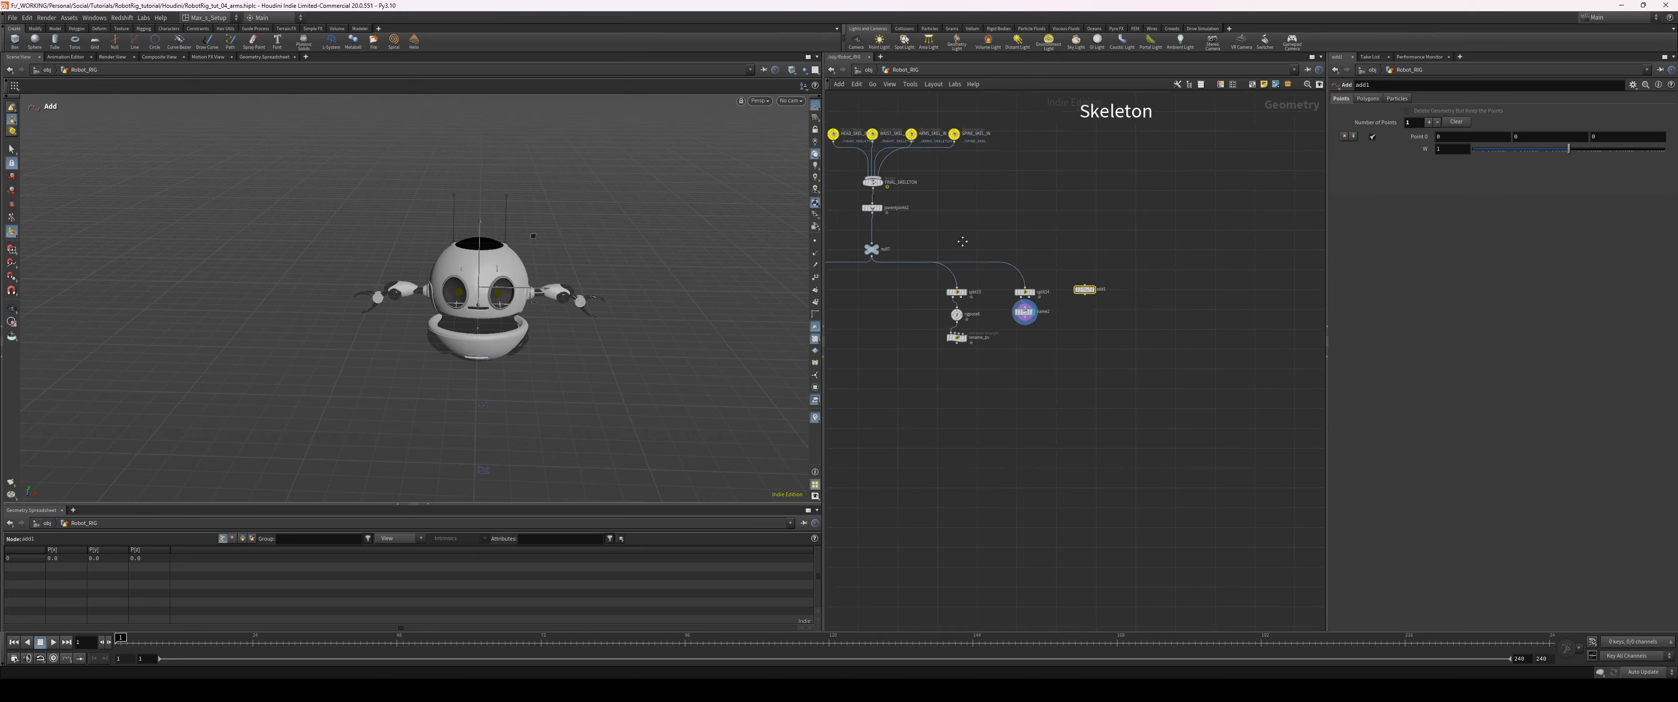
pyautogui.moveTo(963, 244); pyautogui.dragTo(1072, 439, button='middle')
pyautogui.scroll(-7, 1091, 278)
pyautogui.moveTo(1091, 278); pyautogui.dragTo(1124, 443, button='middle')
pyautogui.keyDown('alt'); pyautogui.moveTo(508, 313); pyautogui.dragTo(469, 270); pyautogui.keyUp('alt')
pyautogui.scroll(3, 469, 271)
pyautogui.scroll(6, 1023, 207)
pyautogui.moveTo(1154, 217); pyautogui.dragTo(1055, 180, button='middle')
pyautogui.scroll(1, 1068, 184)
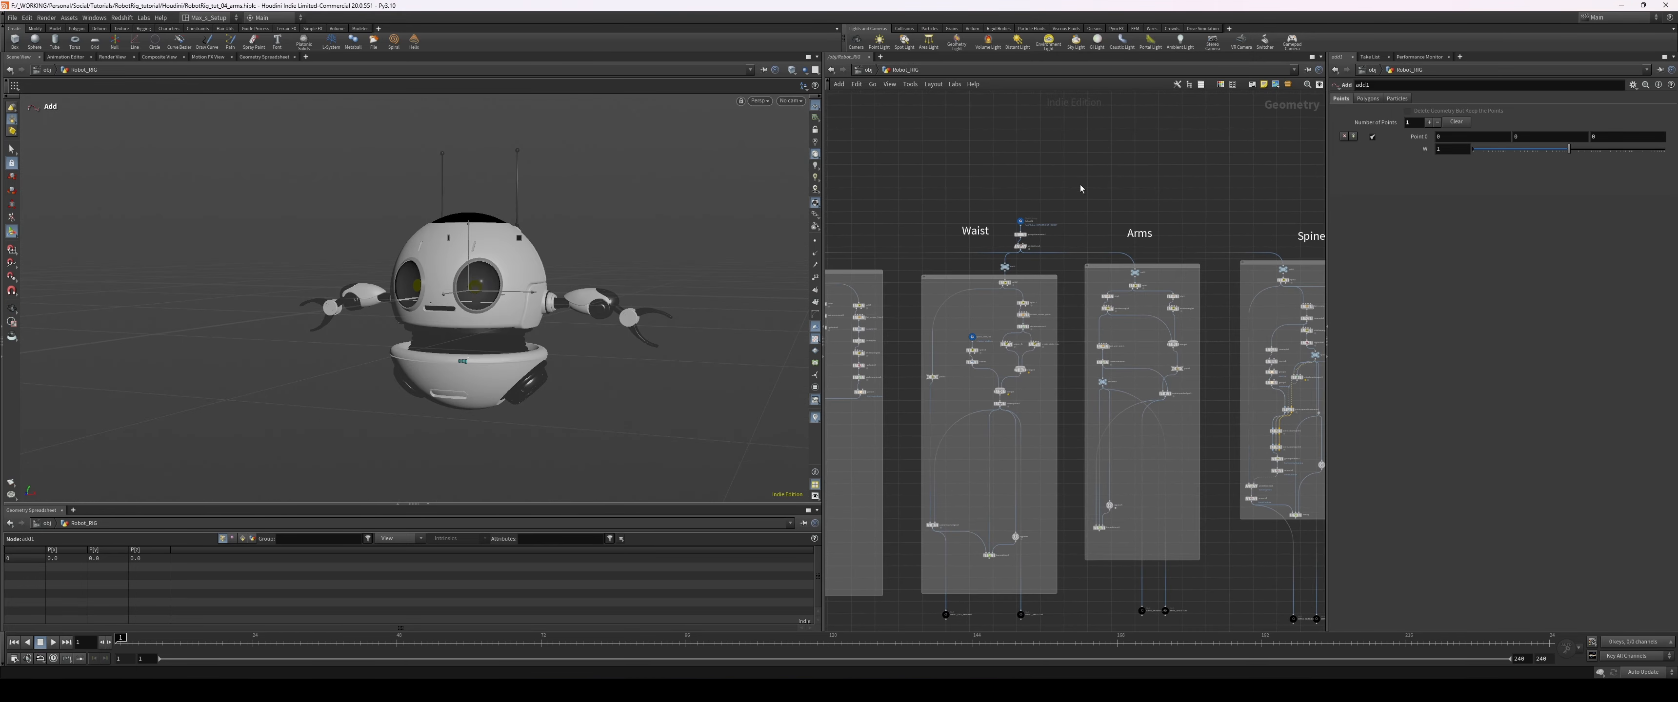
pyautogui.keyDown('alt'); pyautogui.moveTo(447, 236); pyautogui.dragTo(524, 280); pyautogui.keyUp('alt')
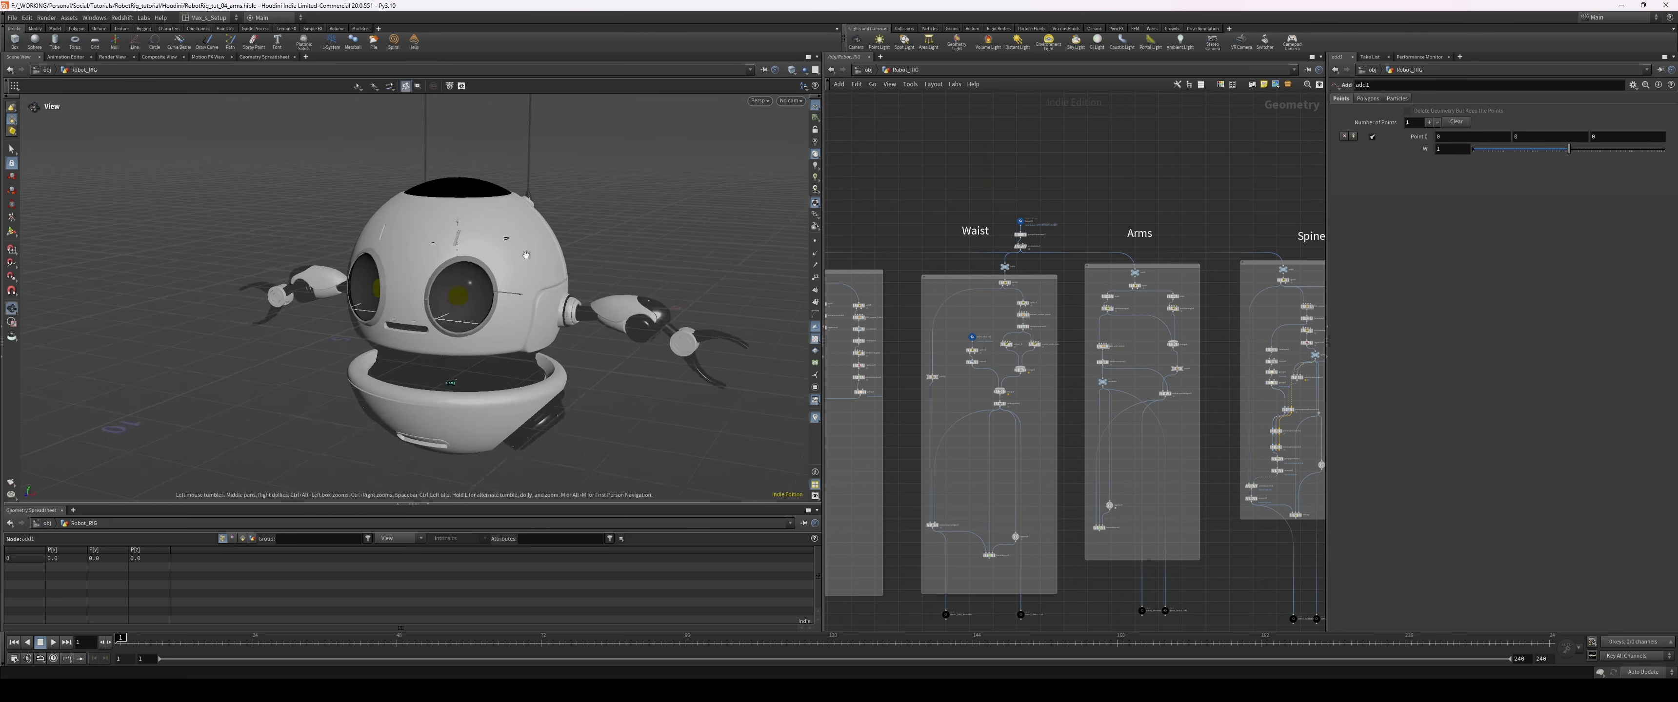
pyautogui.scroll(4, 524, 281)
pyautogui.scroll(-3, 524, 282)
pyautogui.keyDown('alt'); pyautogui.moveTo(523, 281); pyautogui.dragTo(612, 233, button='middle'); pyautogui.keyUp('alt')
pyautogui.keyDown('alt'); pyautogui.moveTo(612, 233); pyautogui.dragTo(505, 295); pyautogui.keyUp('alt')
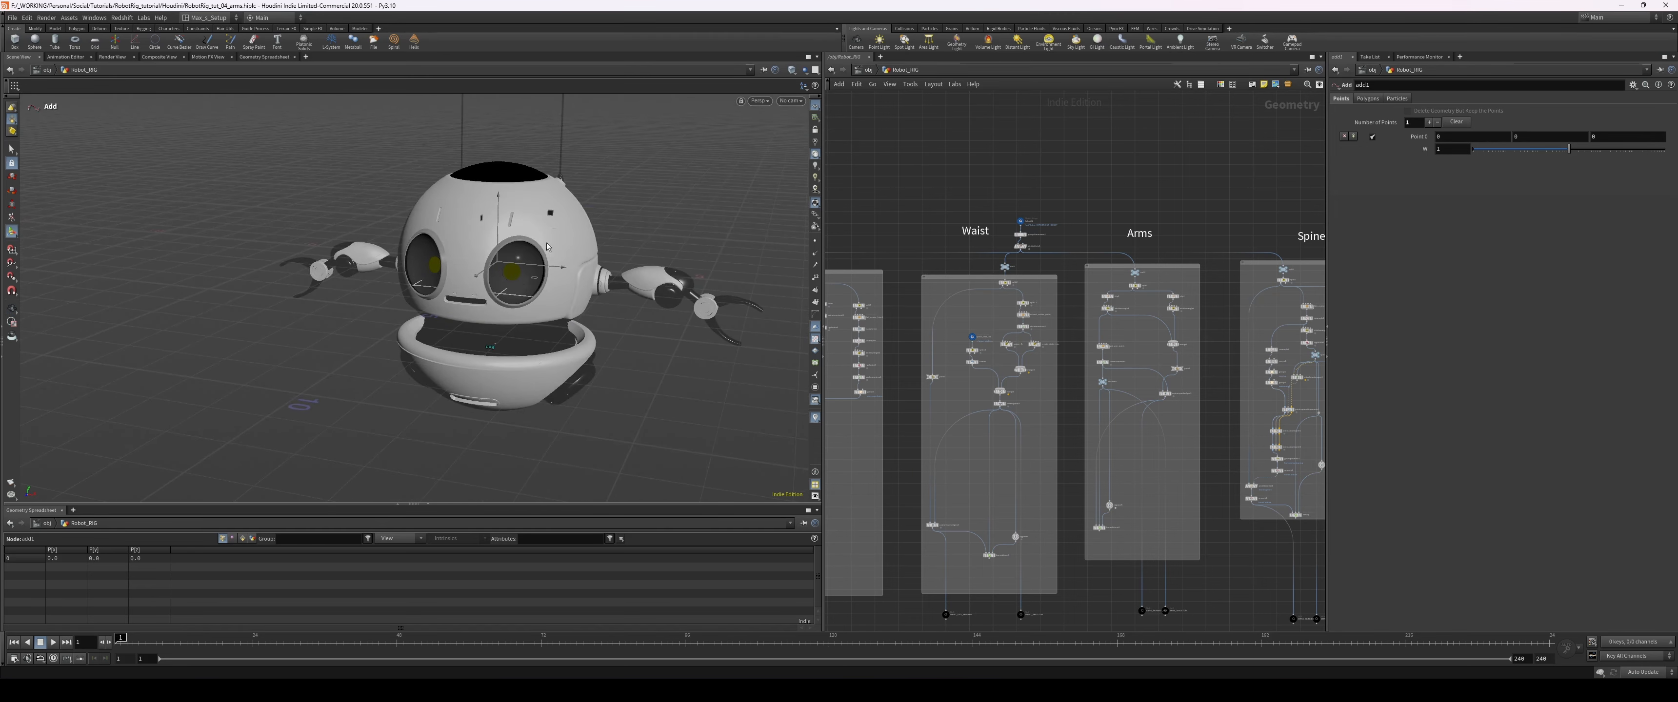
pyautogui.keyDown('alt'); pyautogui.moveTo(499, 185); pyautogui.dragTo(564, 246); pyautogui.keyUp('alt')
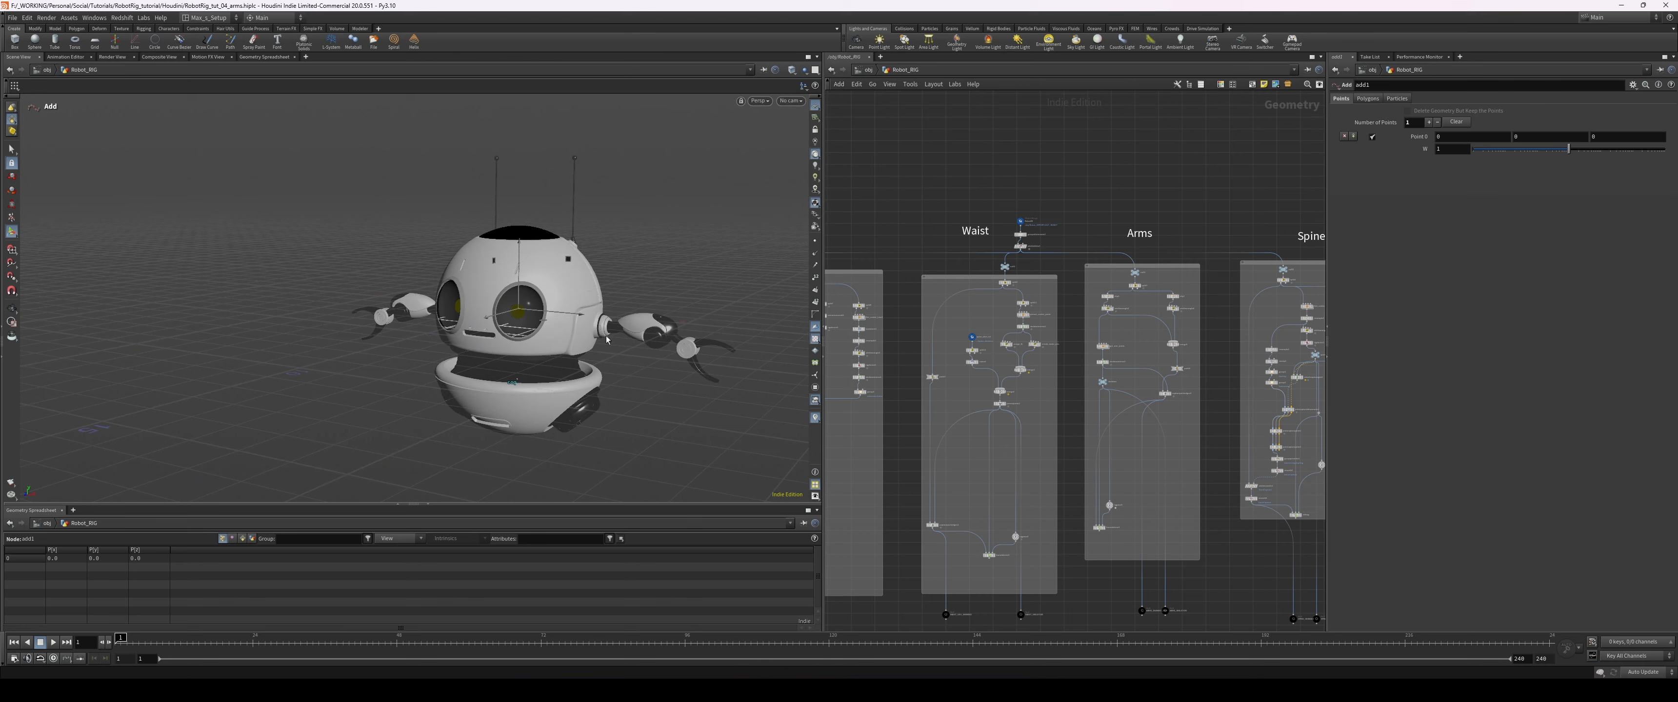
# - Look over the Head, Waist, Arms and Spine sections of the node network and the robot's front view
pyautogui.moveTo(1042, 454); pyautogui.dragTo(1059, 380, button='middle')
pyautogui.scroll(-1, 1059, 378)
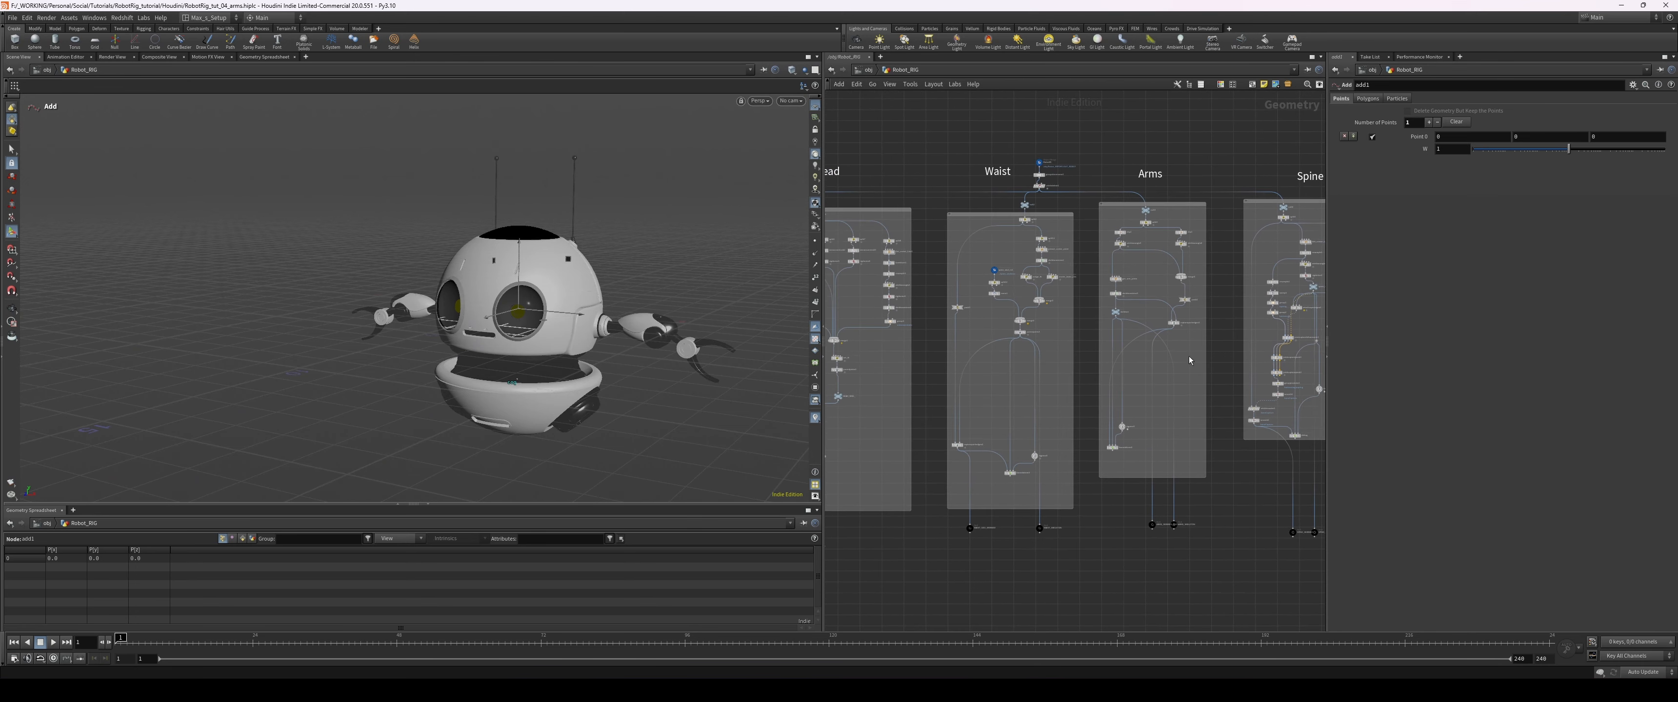
pyautogui.moveTo(1189, 360)
pyautogui.mouseDown(button='middle')
pyautogui.moveTo(1152, 350)
pyautogui.moveTo(1175, 354)
pyautogui.mouseUp(button='middle')
pyautogui.moveTo(884, 361); pyautogui.dragTo(1043, 347, button='middle')
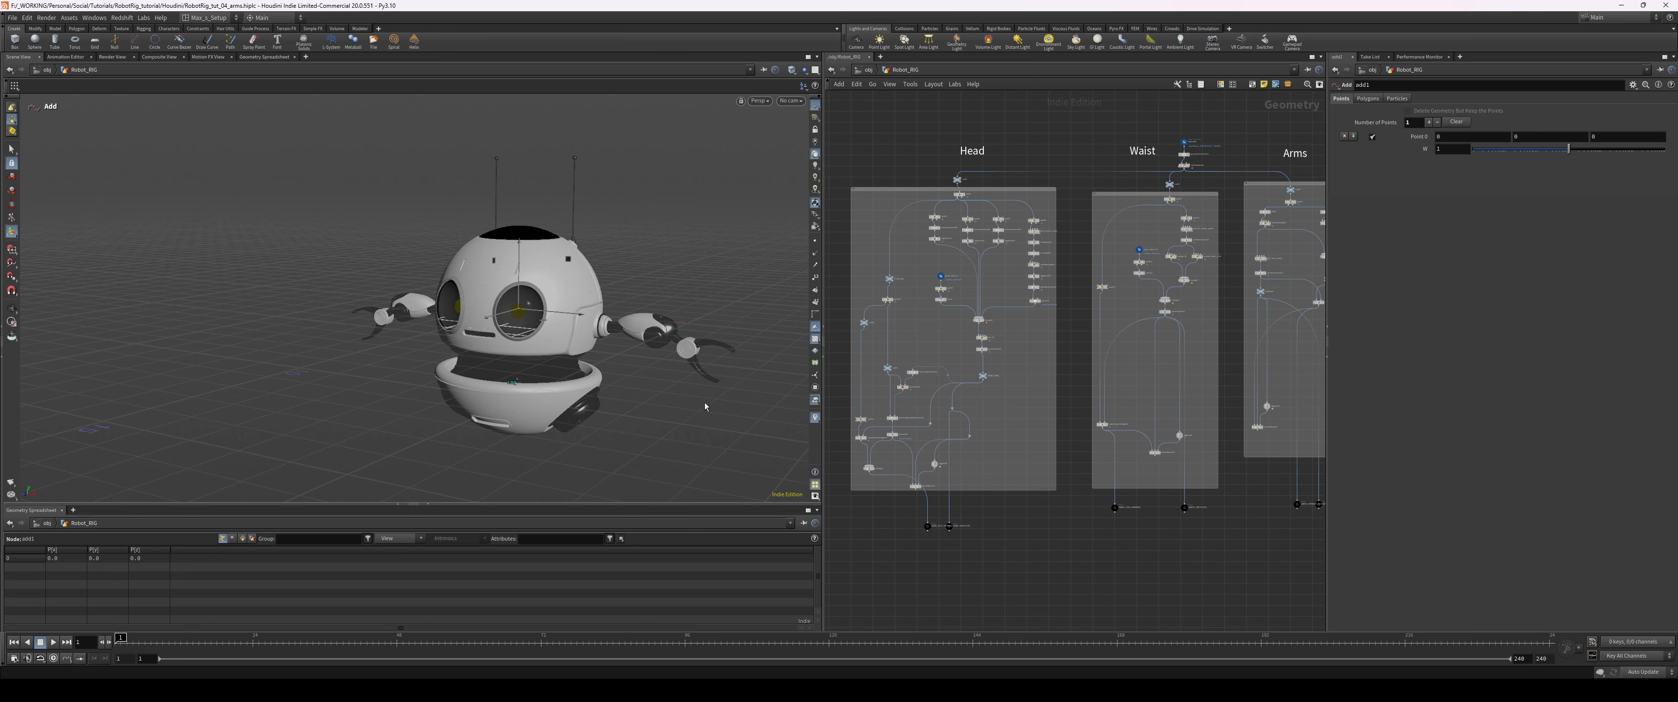
pyautogui.moveTo(1097, 450); pyautogui.dragTo(1019, 445, button='middle')
pyautogui.moveTo(1196, 482); pyautogui.dragTo(1097, 471, button='middle')
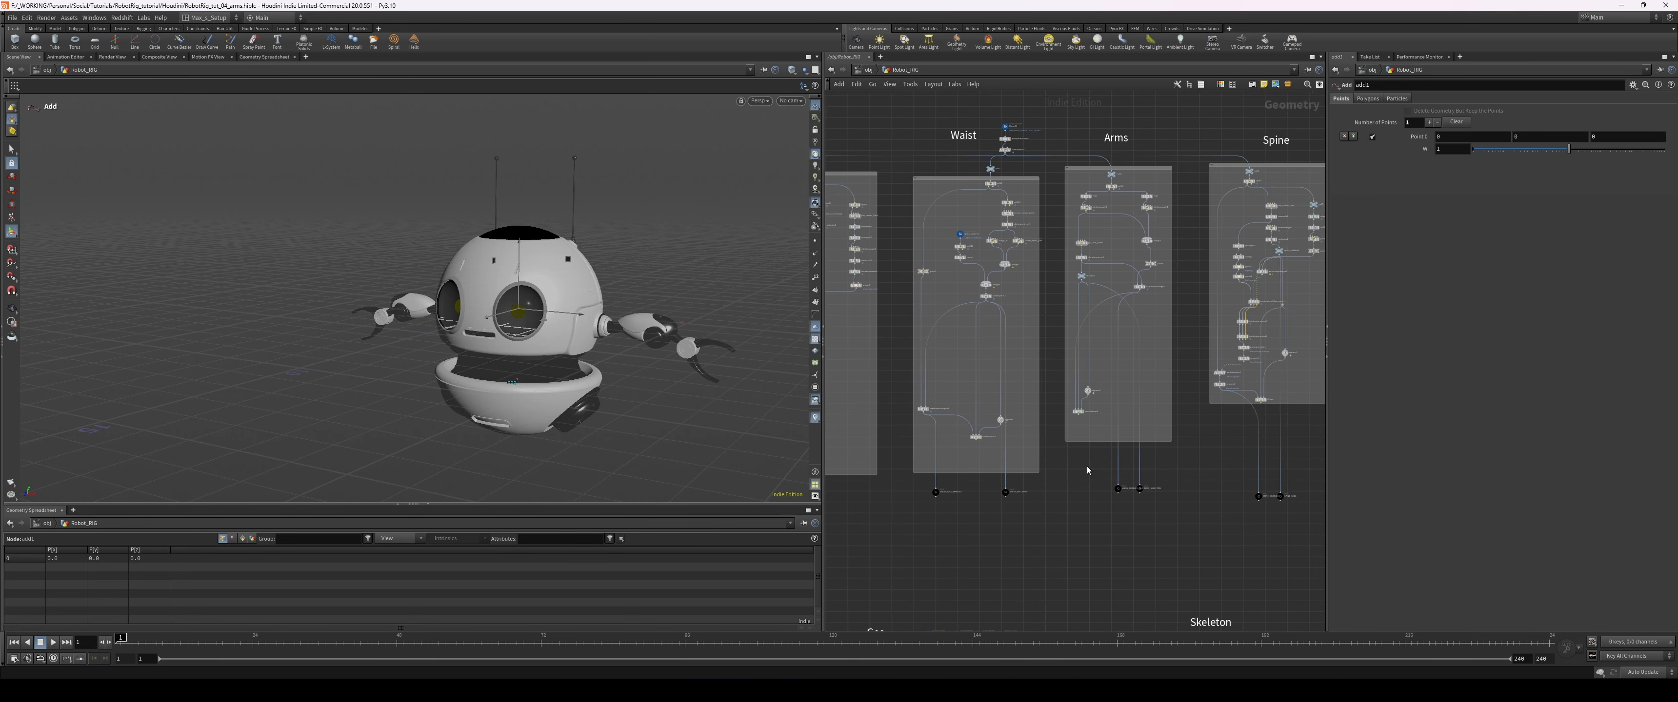
pyautogui.press('super')
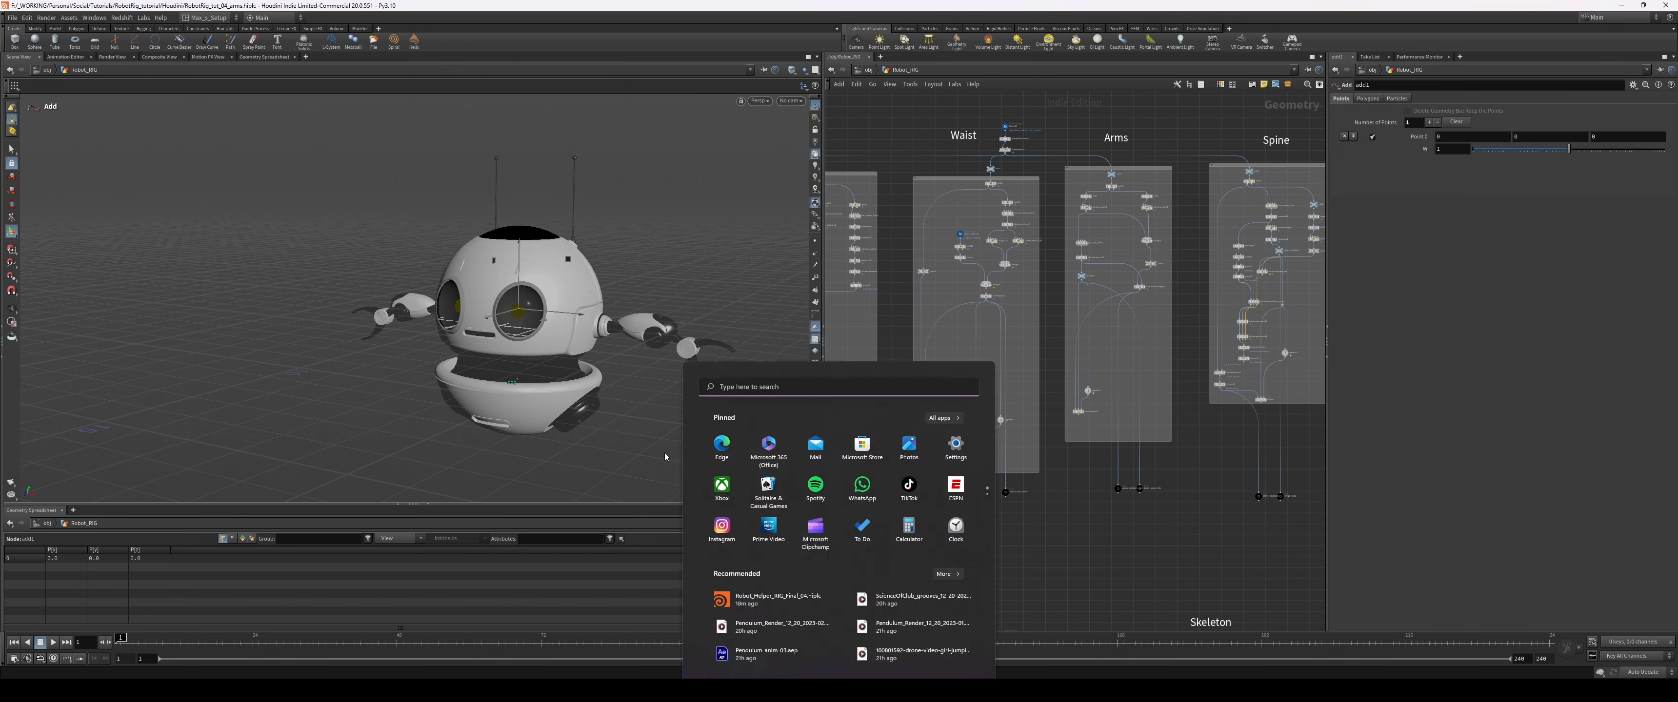
pyautogui.keyDown('alt'); pyautogui.moveTo(560, 424); pyautogui.dragTo(608, 369); pyautogui.keyUp('alt')
pyautogui.keyDown('alt'); pyautogui.moveTo(608, 368); pyautogui.dragTo(599, 333, button='middle'); pyautogui.keyUp('alt')
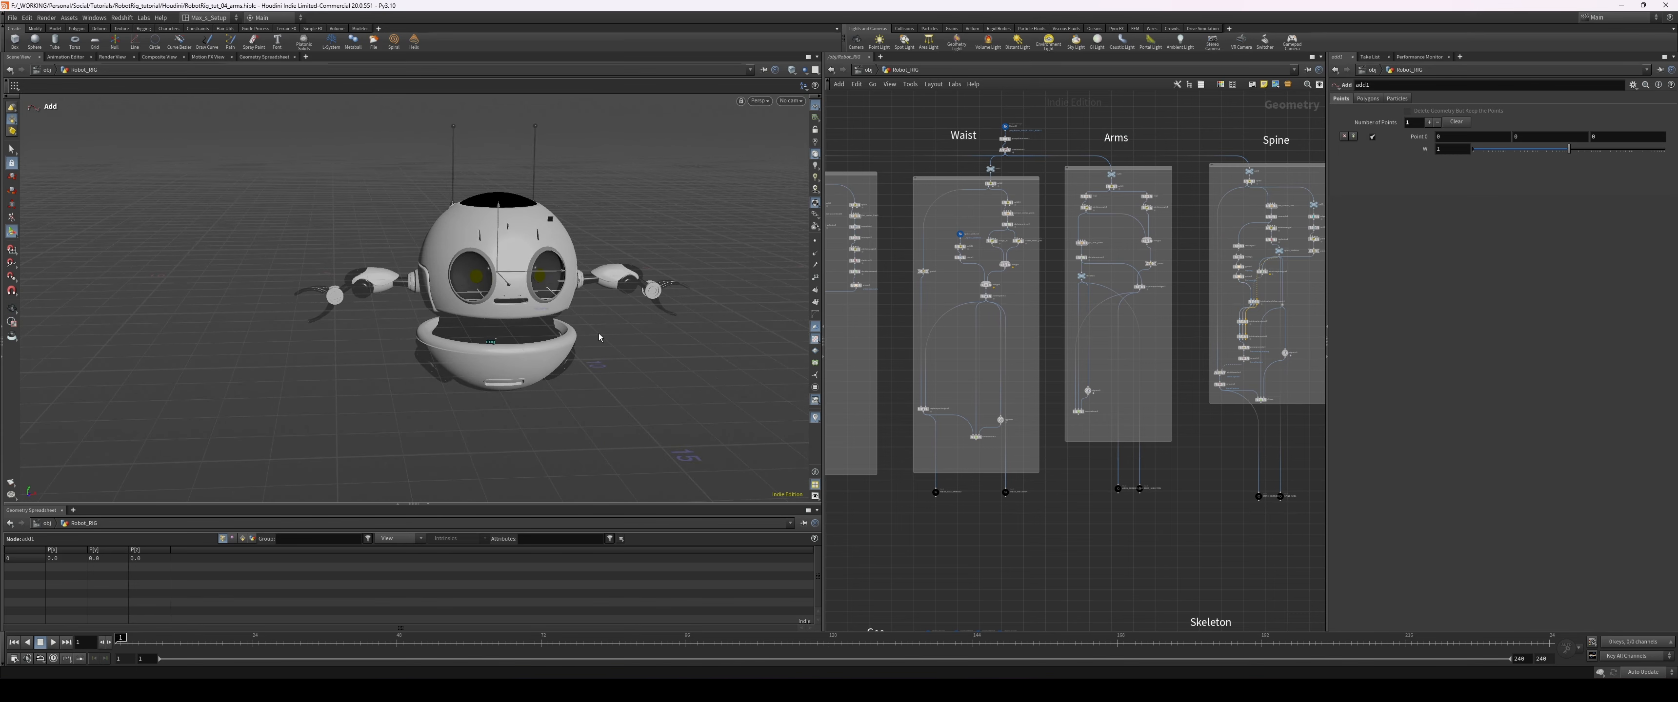
# - Append a Name node below add1 and name its point global with the class set to Point
pyautogui.press('f')
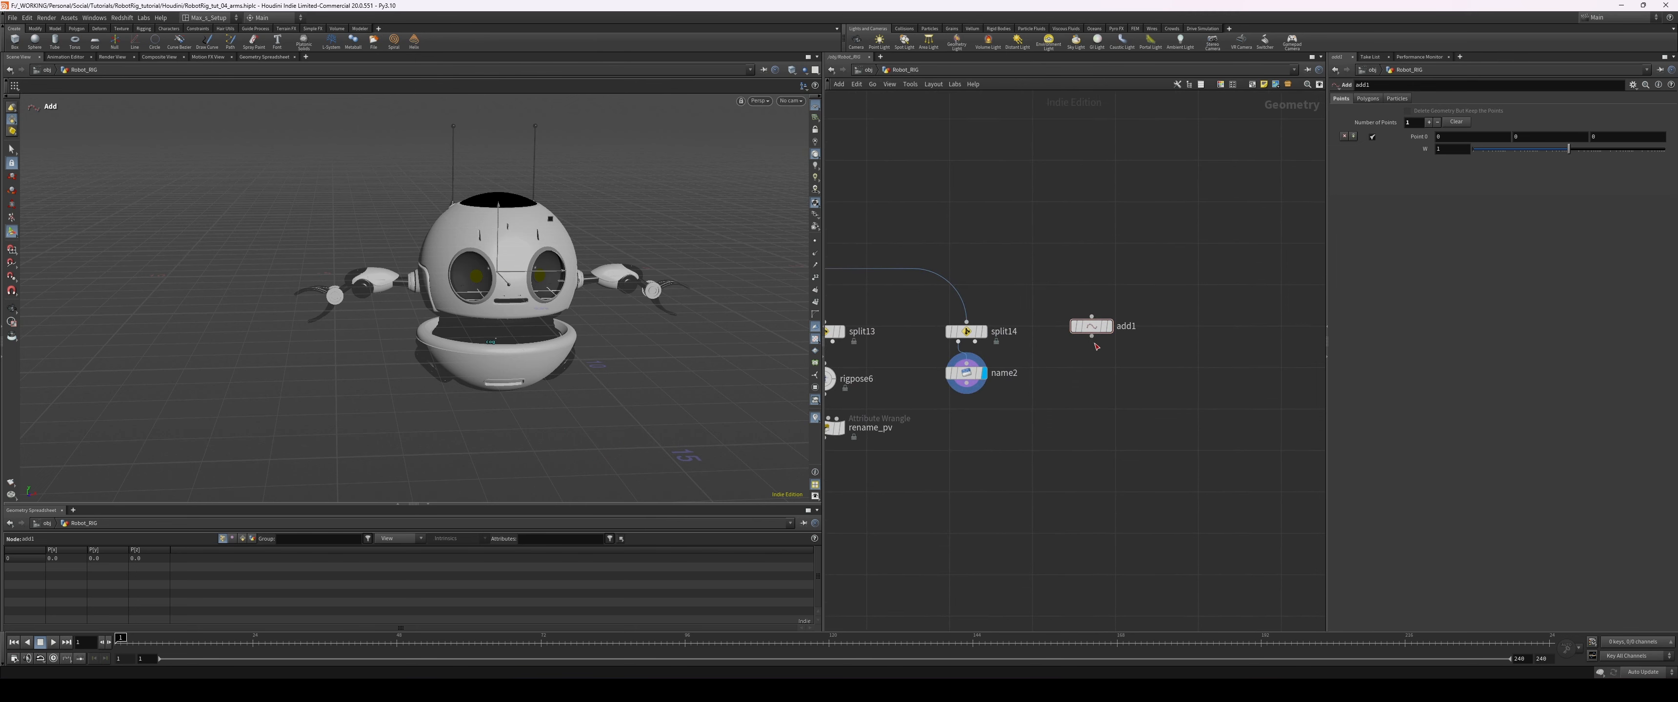
pyautogui.click(1091, 336)
pyautogui.click(1082, 378)
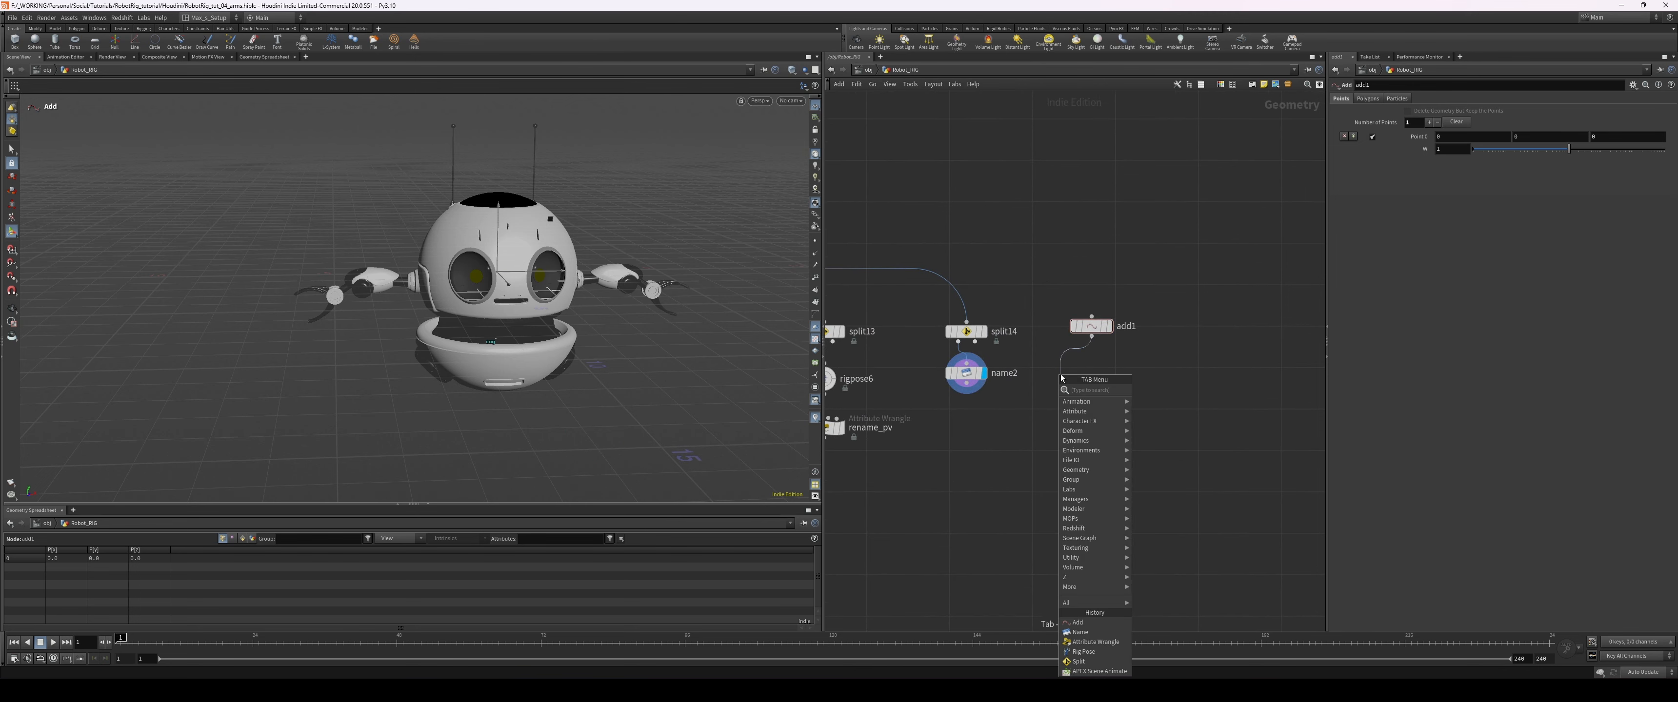
pyautogui.write('nam')
pyautogui.press('Return')
pyautogui.click(1083, 407)
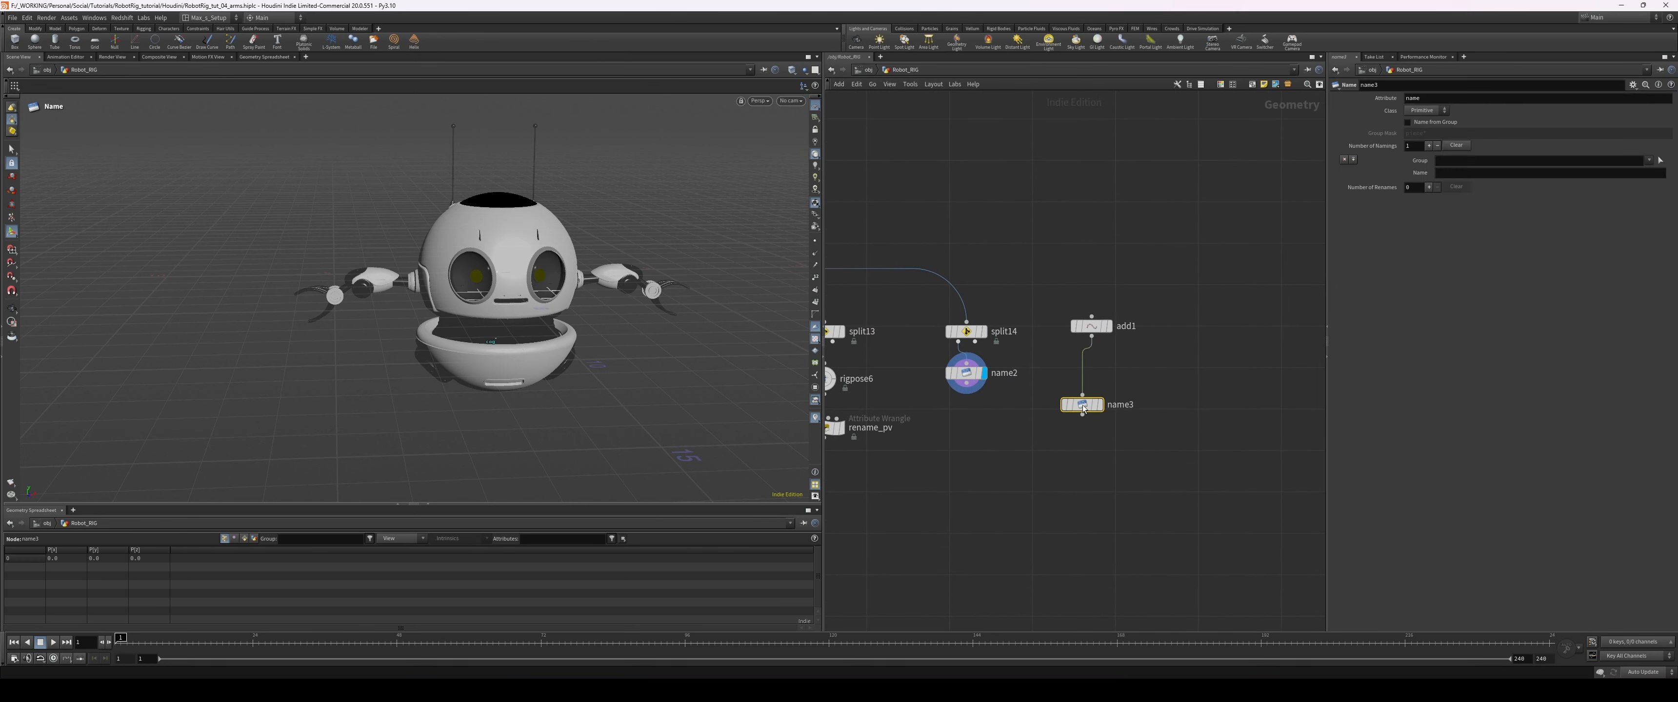
pyautogui.click(1099, 405)
pyautogui.moveTo(1082, 405); pyautogui.dragTo(1091, 378)
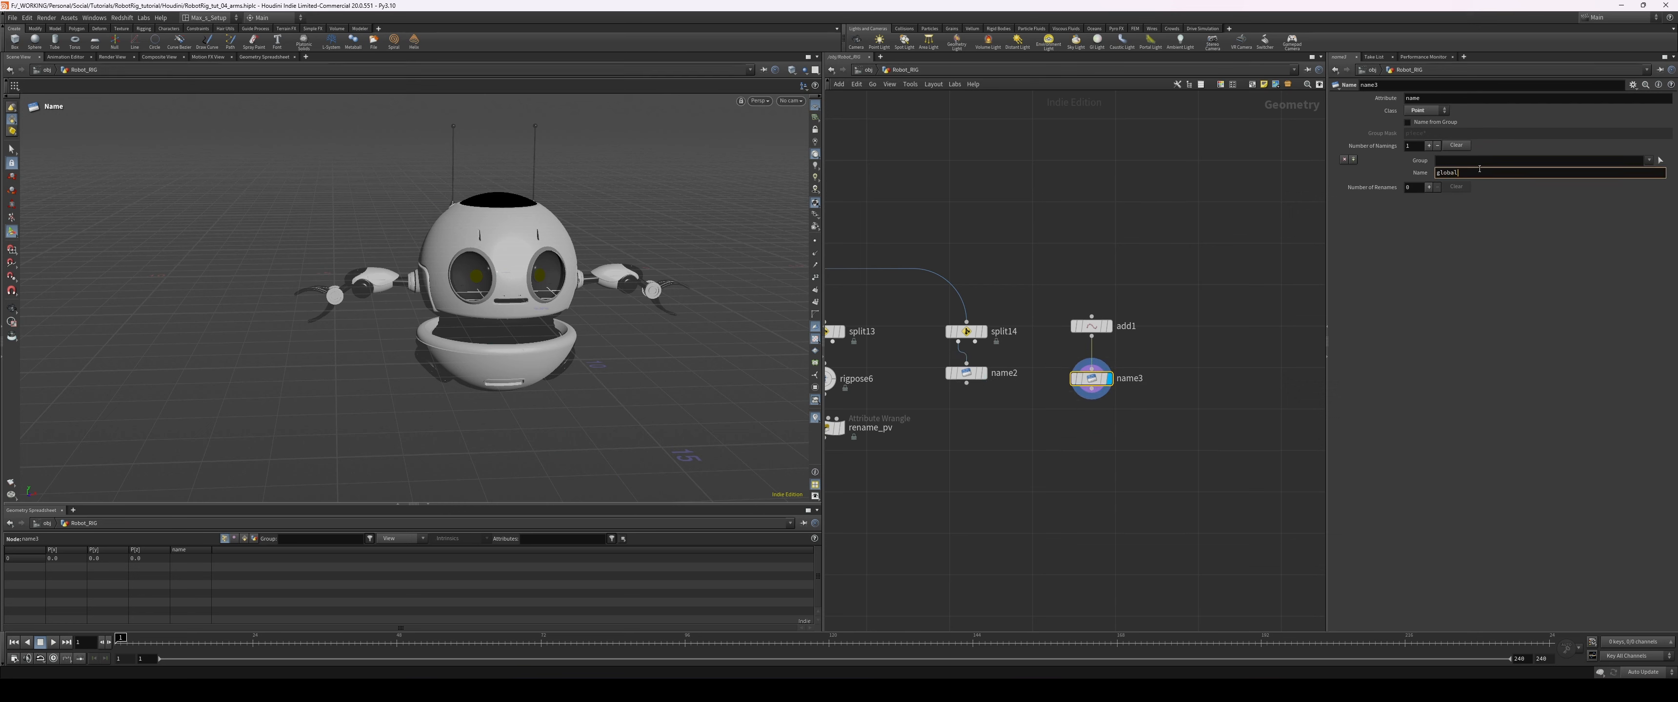
pyautogui.press('Return')
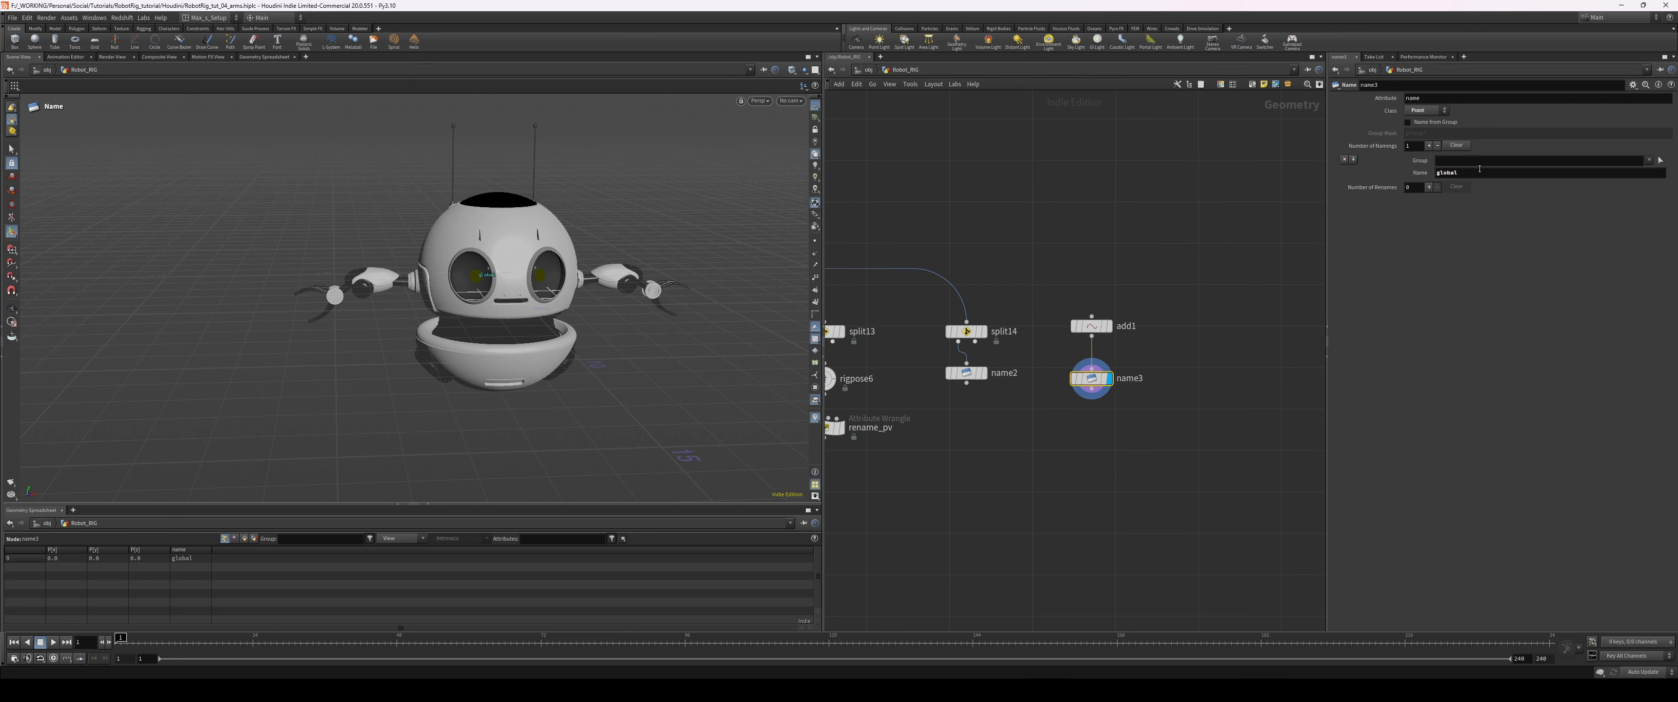
# - Merge the outputs of the name2 and name3 nodes into a new Merge node
pyautogui.moveTo(996, 404); pyautogui.dragTo(1075, 380, button='middle')
pyautogui.click(1045, 359)
pyautogui.keyDown('alt'); pyautogui.moveTo(1077, 403); pyautogui.dragTo(1110, 417); pyautogui.keyUp('alt')
pyautogui.click(1066, 390)
pyautogui.moveTo(1064, 389); pyautogui.dragTo(1049, 393, button='middle')
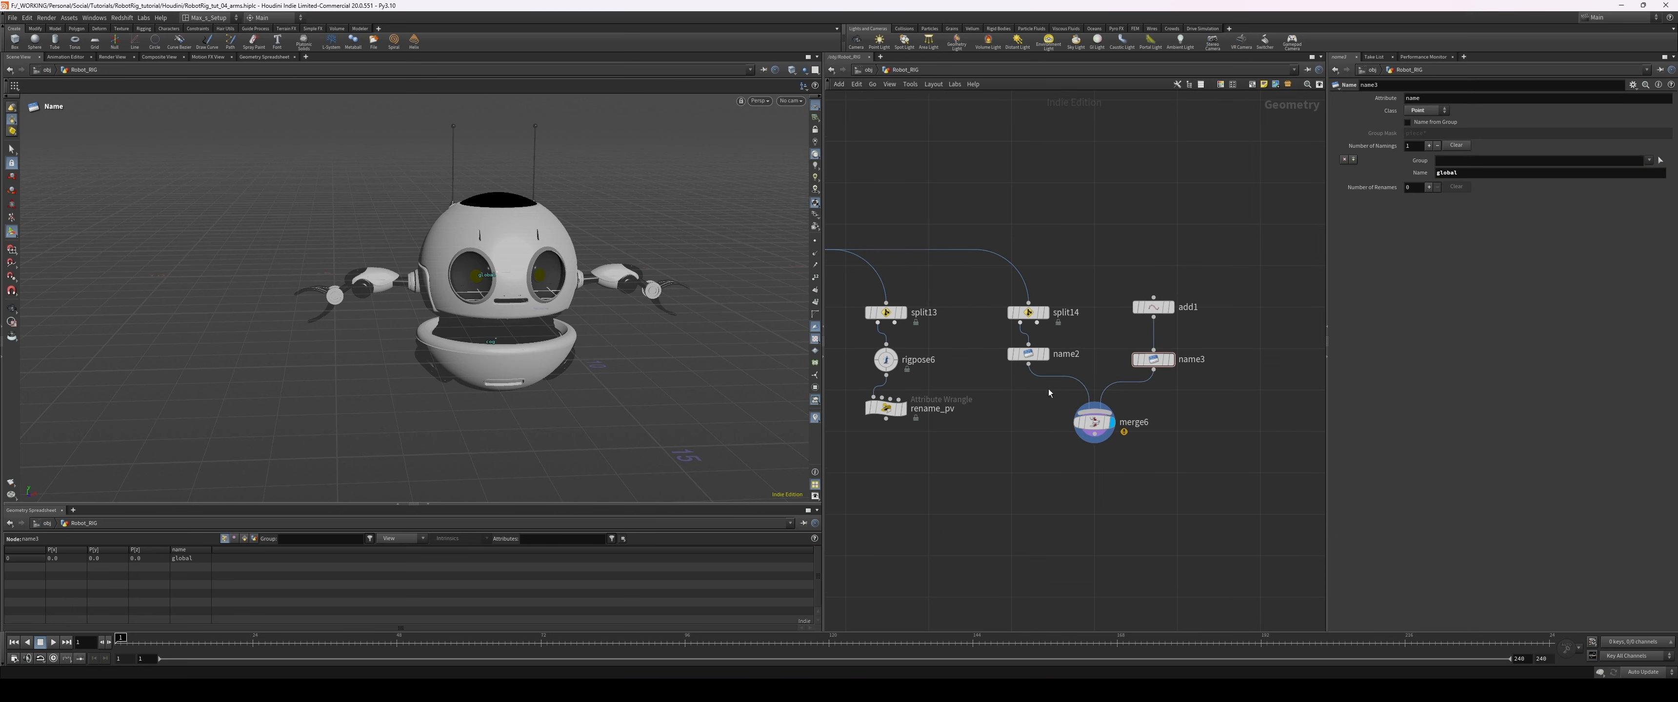
# - Compare the cog and global point attributes, then insert a Rig Doctor after name3 with Initialize Transforms enabled
pyautogui.click(1029, 353)
pyautogui.click(1046, 354)
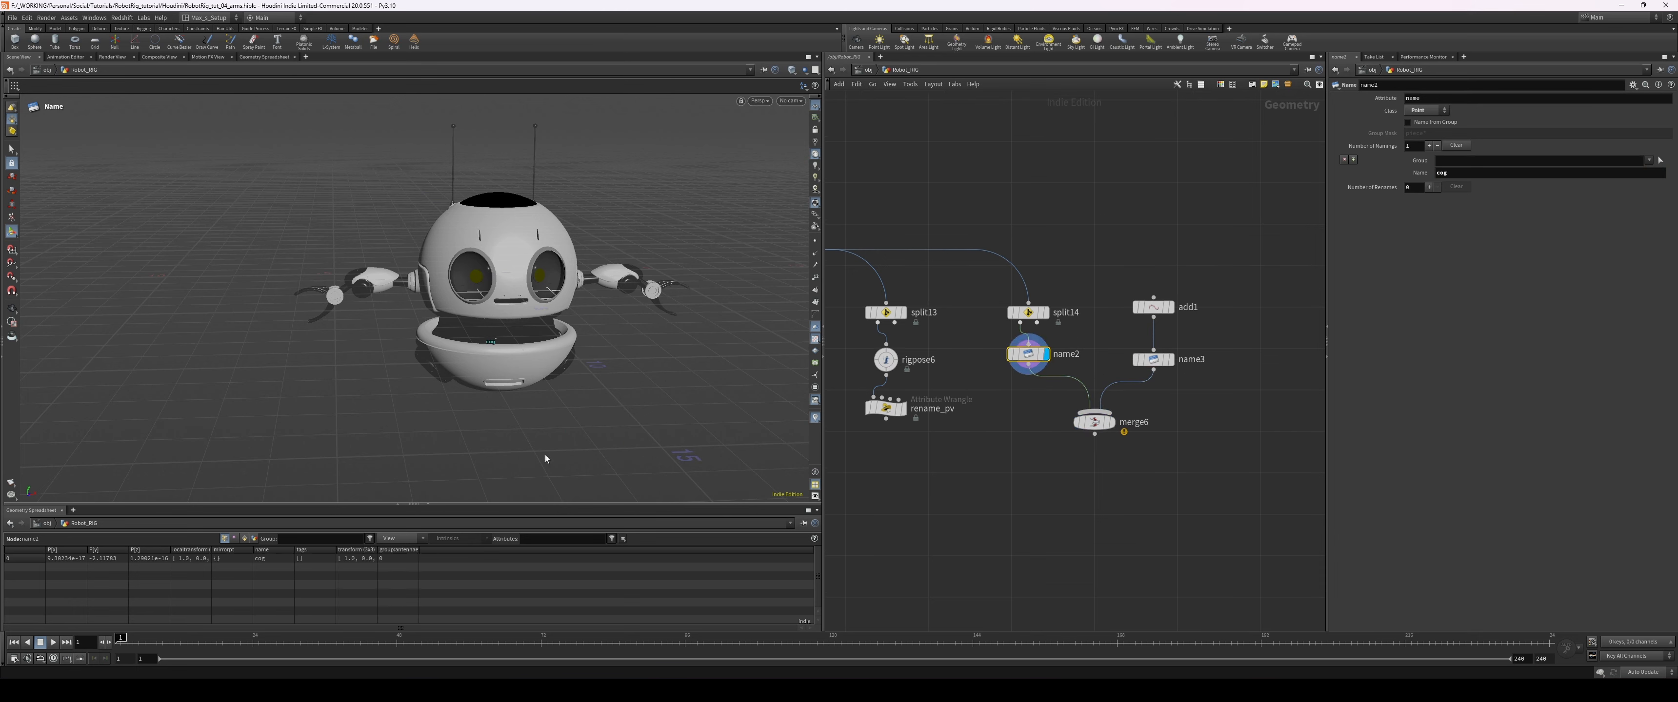
pyautogui.click(1153, 359)
pyautogui.click(1172, 359)
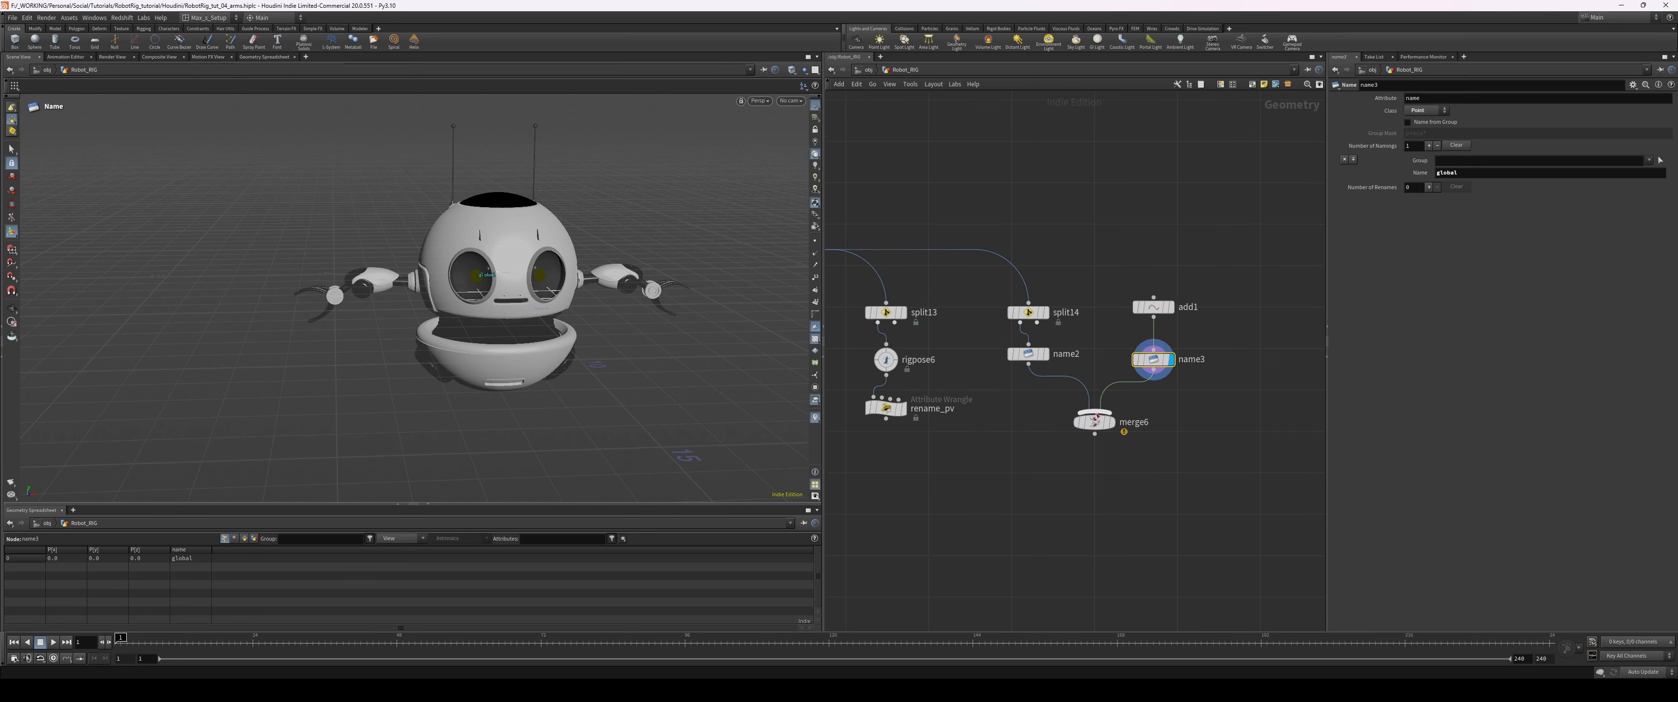
pyautogui.moveTo(1097, 417); pyautogui.dragTo(1097, 435)
pyautogui.press('Tab')
pyautogui.press('Return')
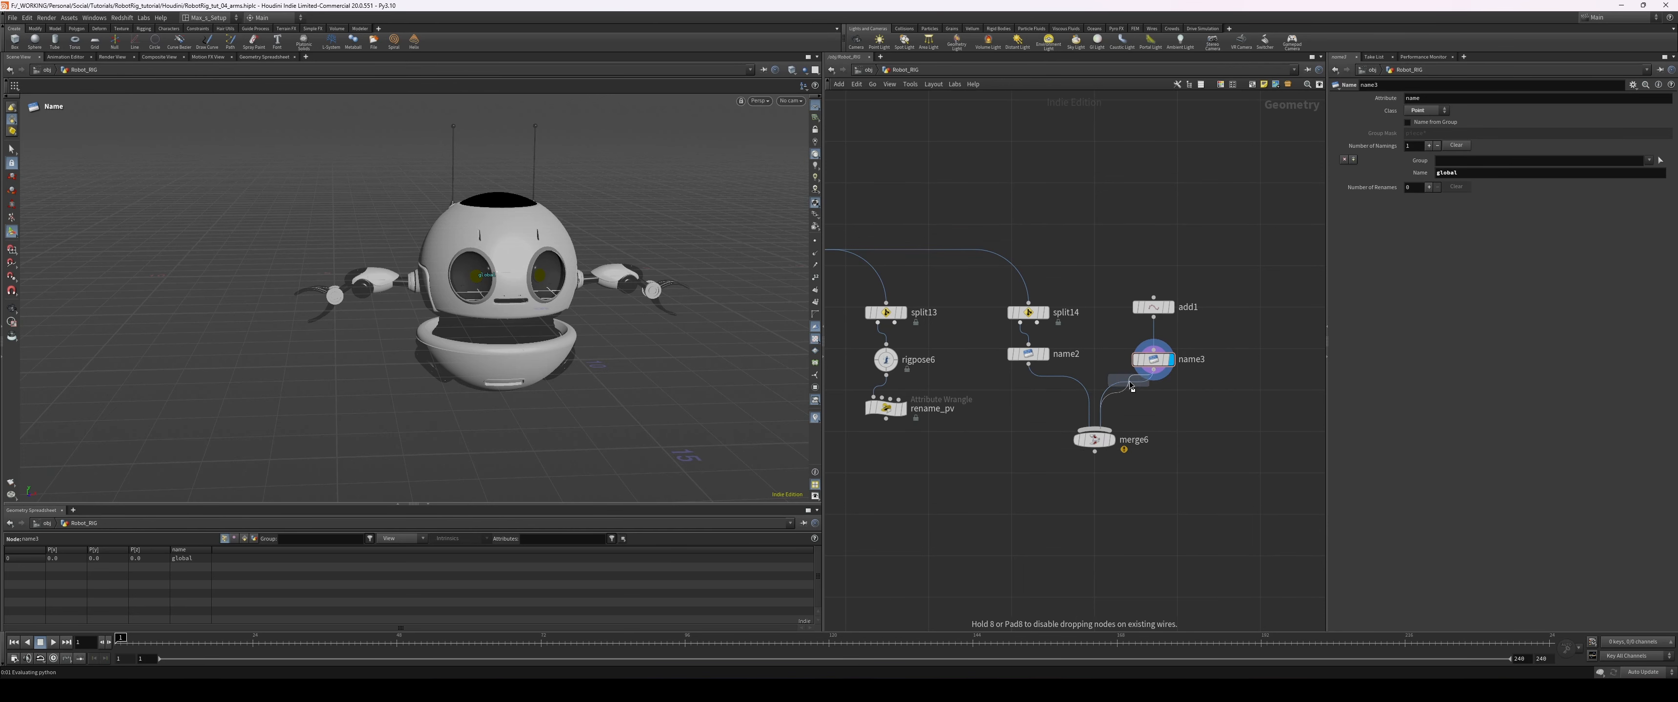
pyautogui.click(1132, 388)
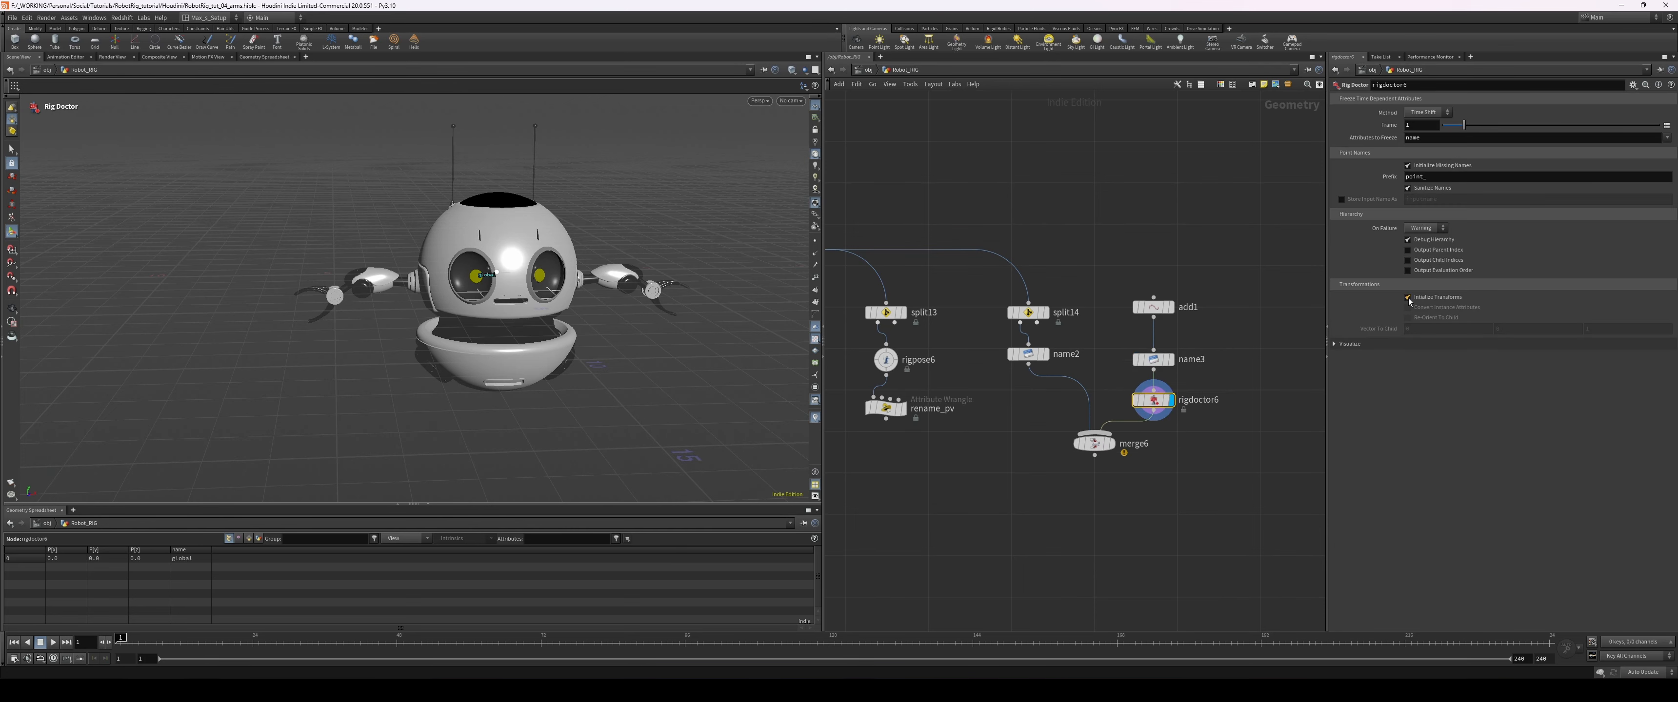
pyautogui.click(1408, 299)
pyautogui.moveTo(1100, 456); pyautogui.dragTo(1147, 427, button='middle')
pyautogui.click(1138, 416)
pyautogui.click(1157, 415)
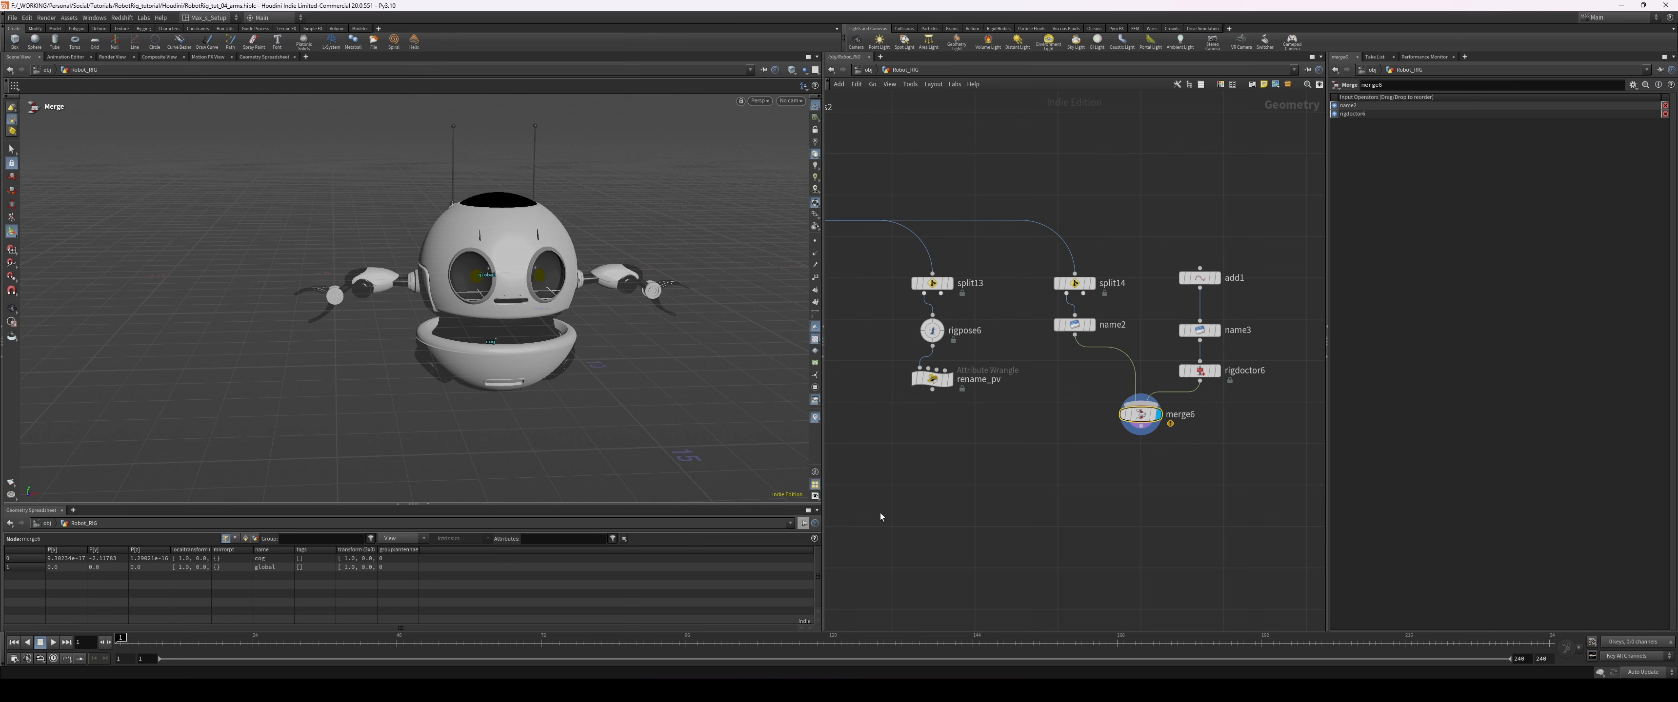
# - Combine rename_pv and merge6 in another Merge node placed below them
pyautogui.scroll(-2, 1026, 452)
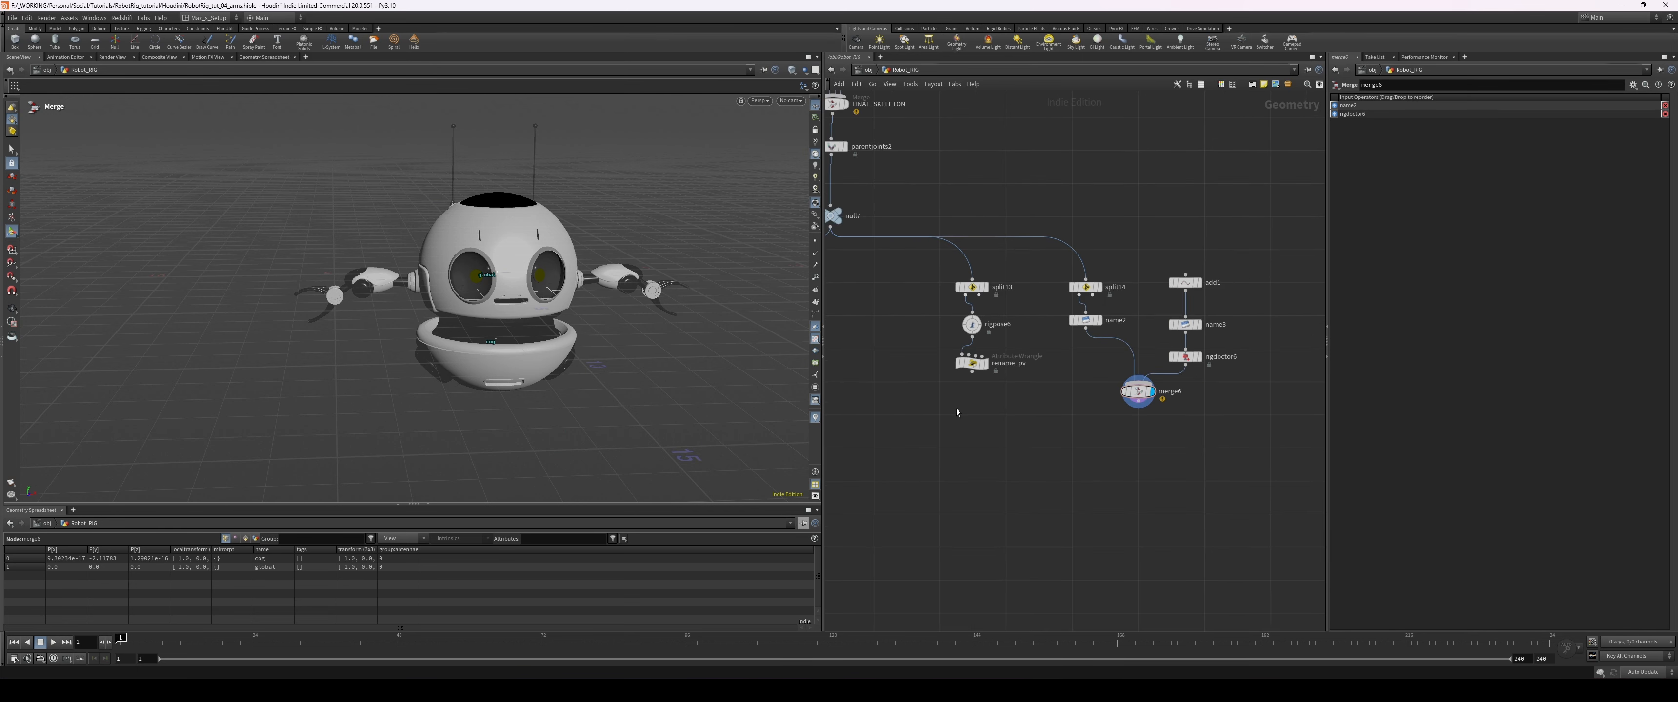
pyautogui.click(971, 363)
pyautogui.keyDown('shift'); pyautogui.click(1138, 391); pyautogui.keyUp('shift')
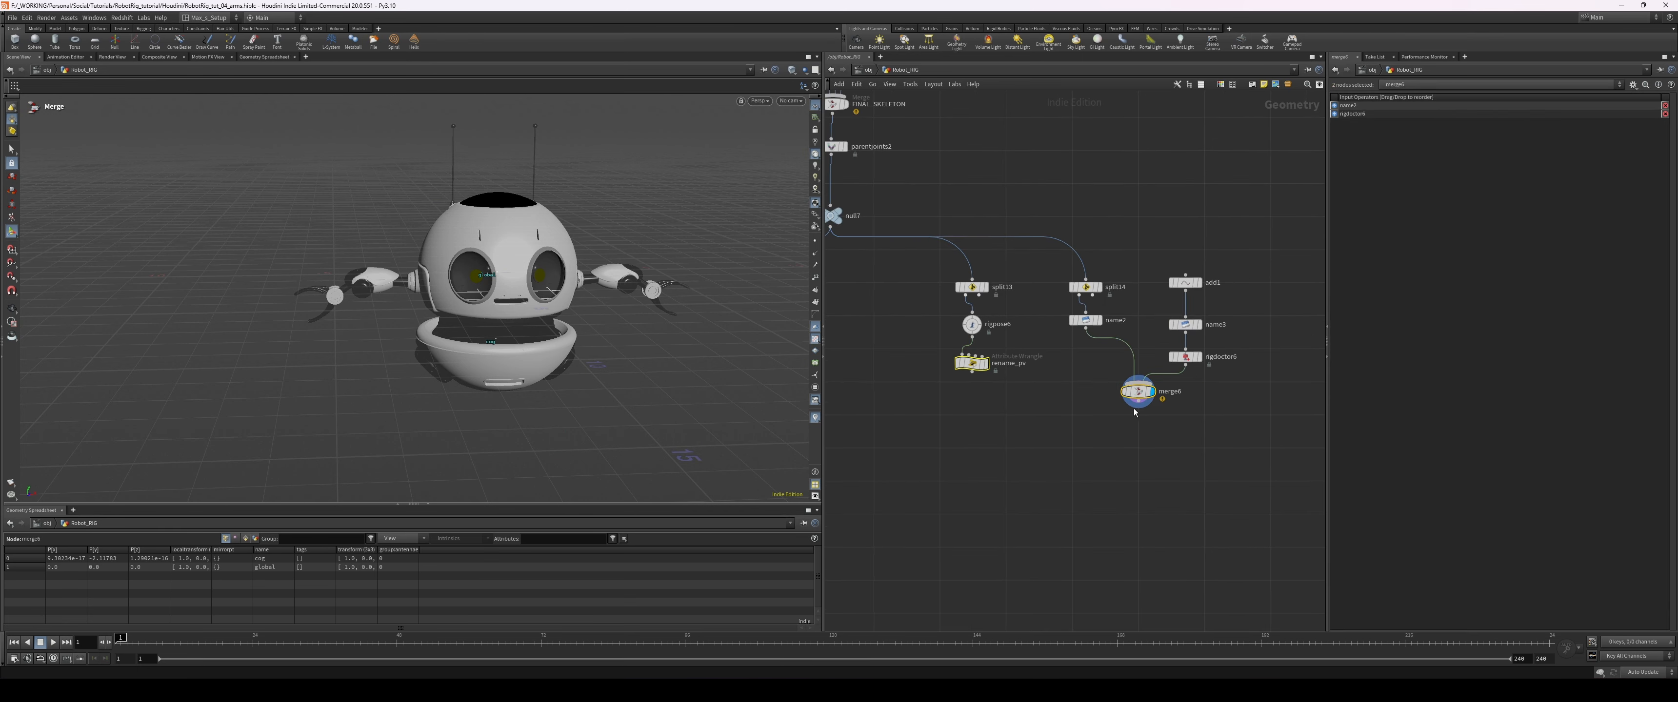
pyautogui.keyDown('alt'); pyautogui.moveTo(1138, 402); pyautogui.dragTo(1056, 470); pyautogui.keyUp('alt')
pyautogui.moveTo(1067, 506); pyautogui.dragTo(1135, 425, button='middle')
# - Append a Parent Joints node to merge7 and open its Rig Tree
pyautogui.press('Tab')
pyautogui.write('parent')
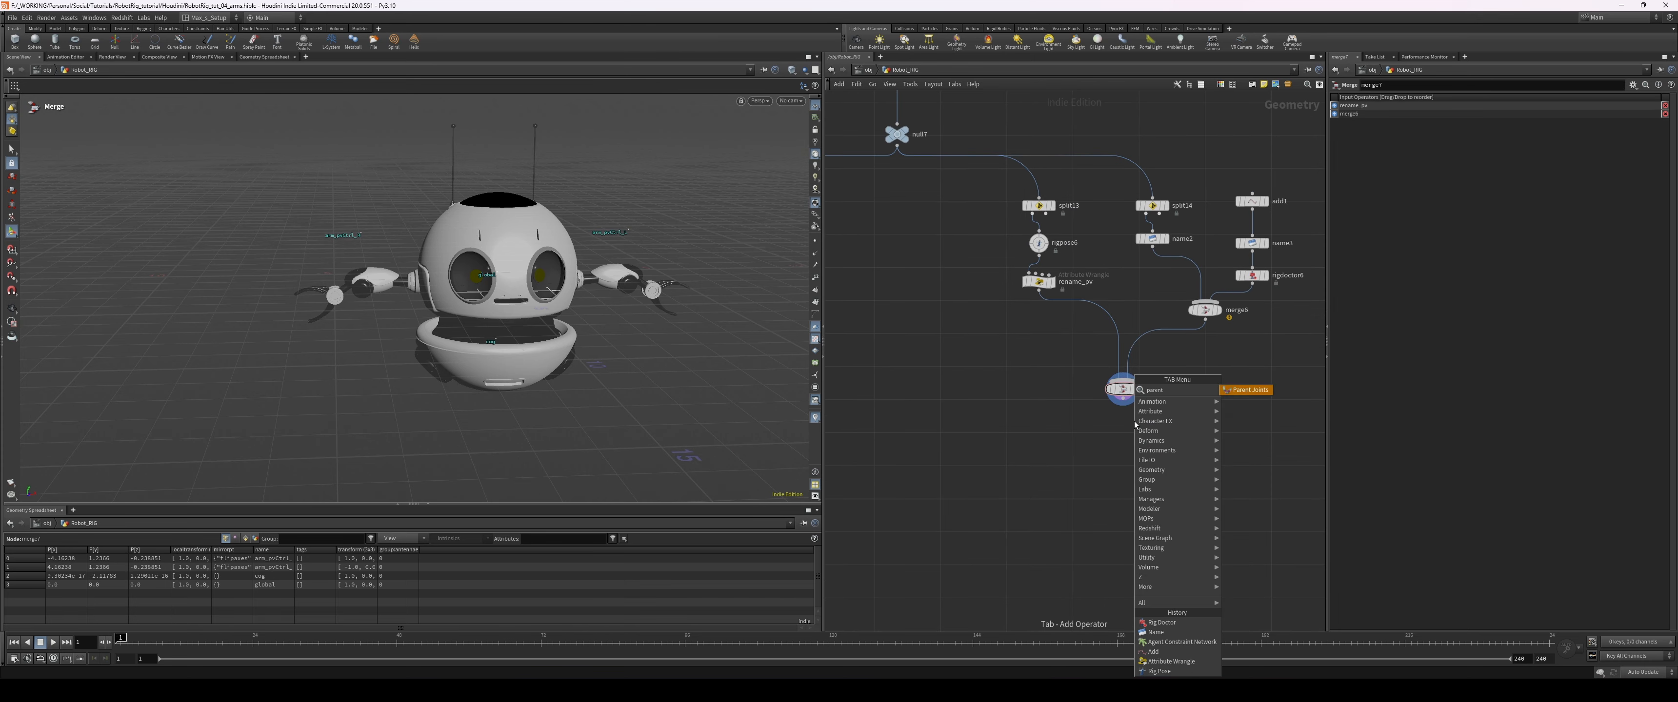
pyautogui.press('Return')
pyautogui.press('Return')
pyautogui.keyDown('alt'); pyautogui.moveTo(365, 307); pyautogui.dragTo(495, 308); pyautogui.keyUp('alt')
pyautogui.keyDown('alt'); pyautogui.moveTo(495, 308); pyautogui.dragTo(561, 307, button='right'); pyautogui.keyUp('alt')
pyautogui.keyDown('alt'); pyautogui.moveTo(562, 306); pyautogui.dragTo(550, 308); pyautogui.keyUp('alt')
pyautogui.rightClick(1120, 455)
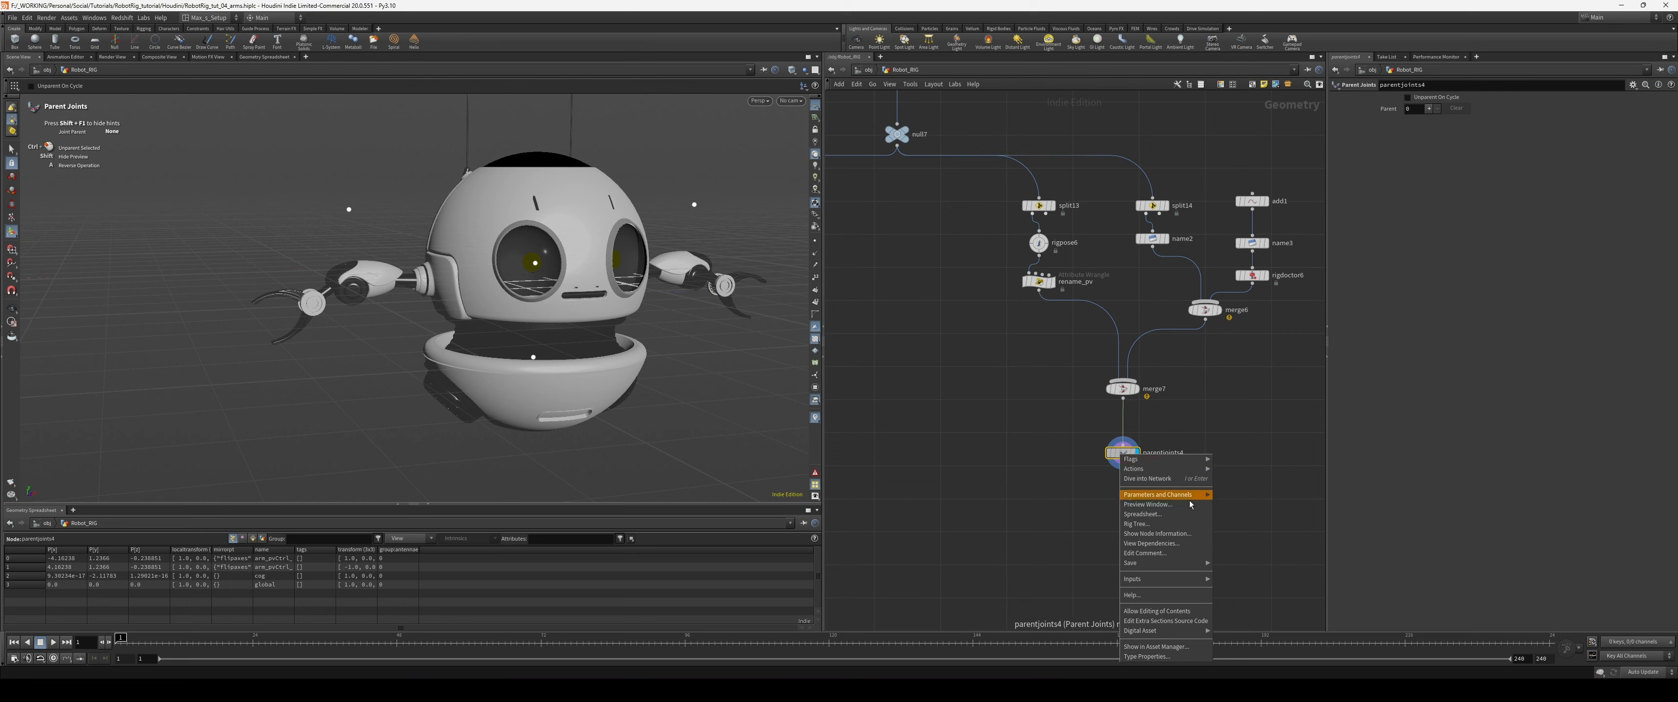
pyautogui.click(1164, 524)
pyautogui.moveTo(1121, 343); pyautogui.dragTo(1028, 182)
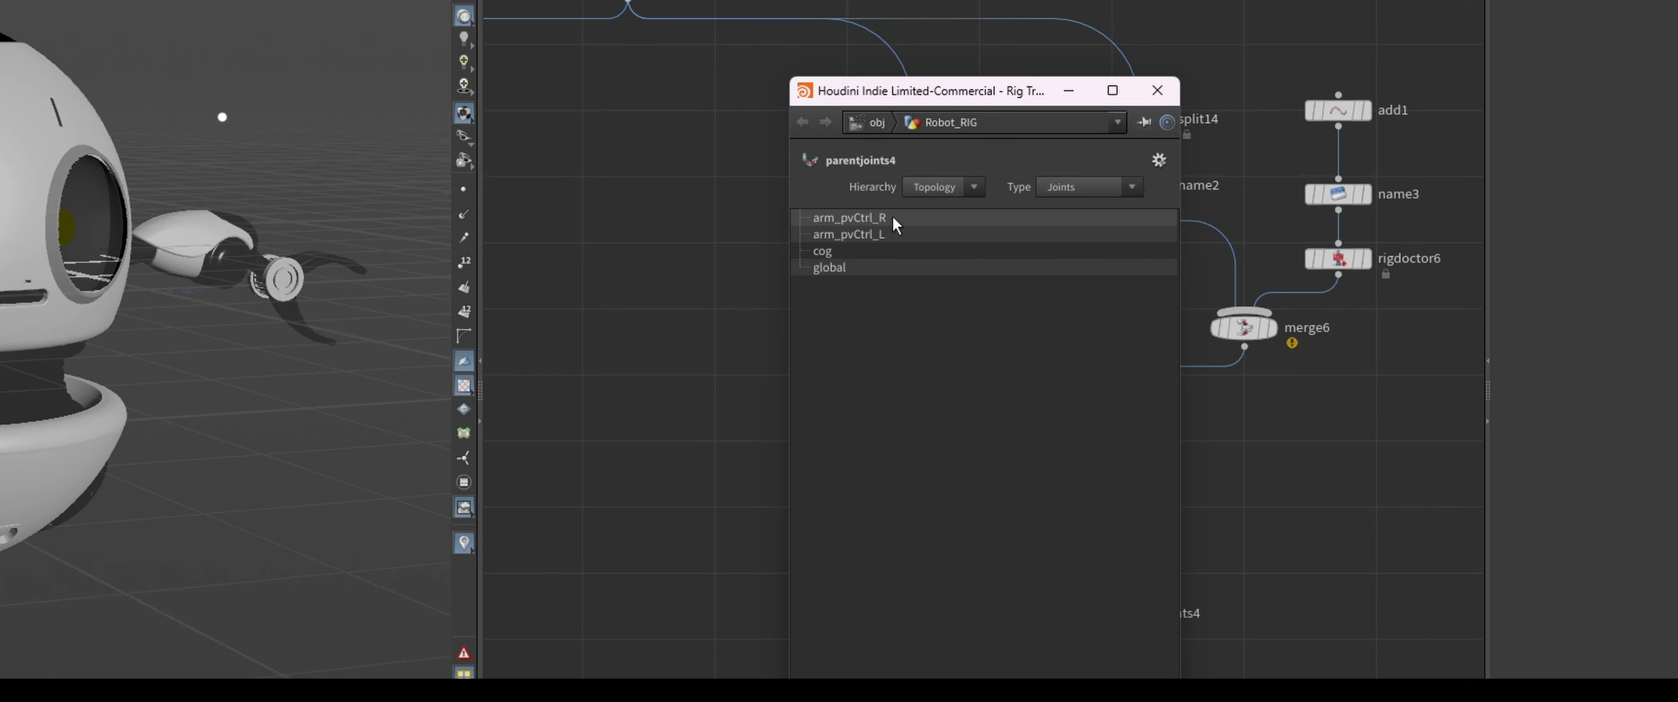
# - Parent arm_pvCtrl_R and arm_pvCtrl_L under cog and cog under global, and close the Rig Tree
pyautogui.click(900, 217)
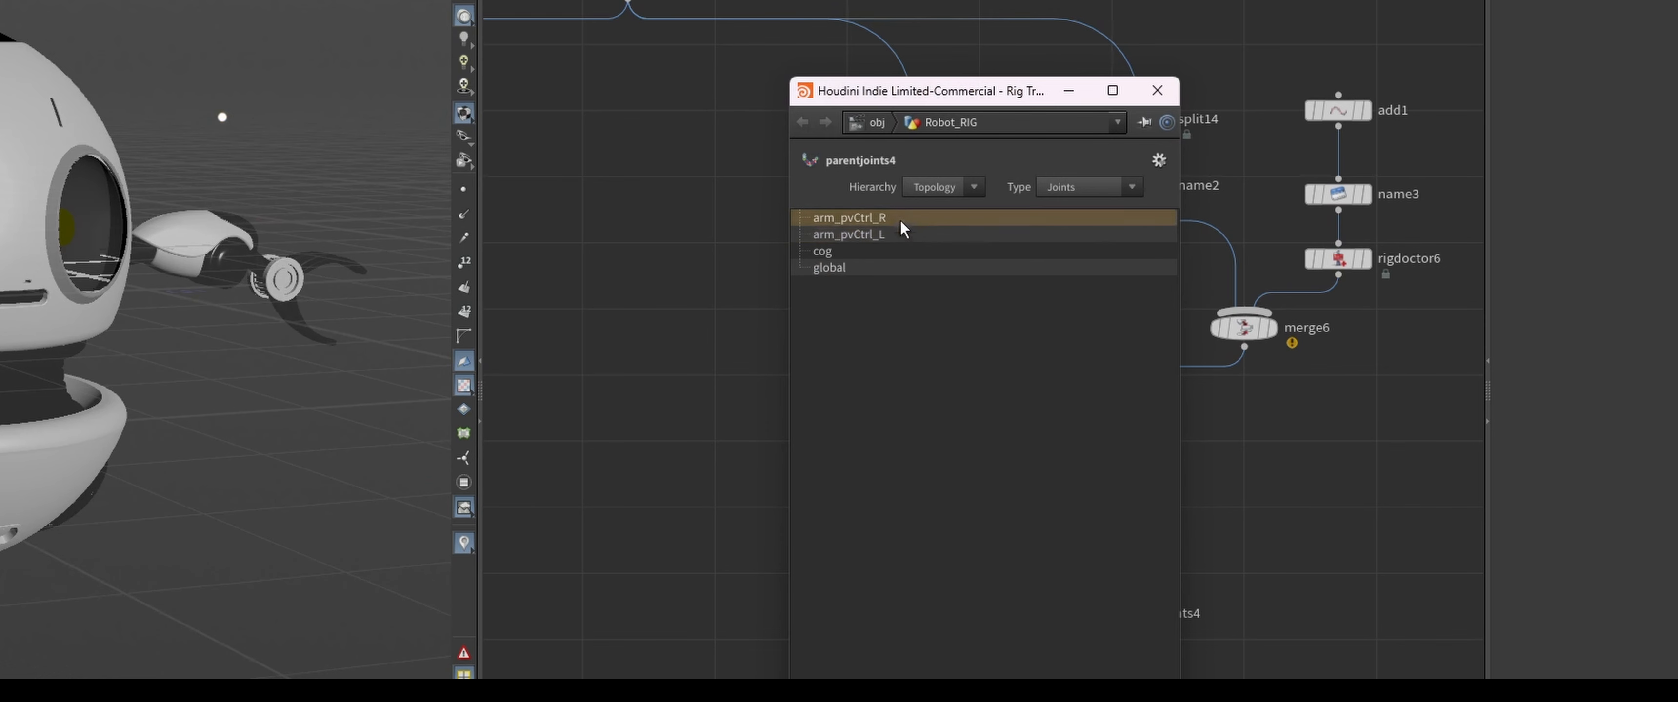
pyautogui.click(901, 233)
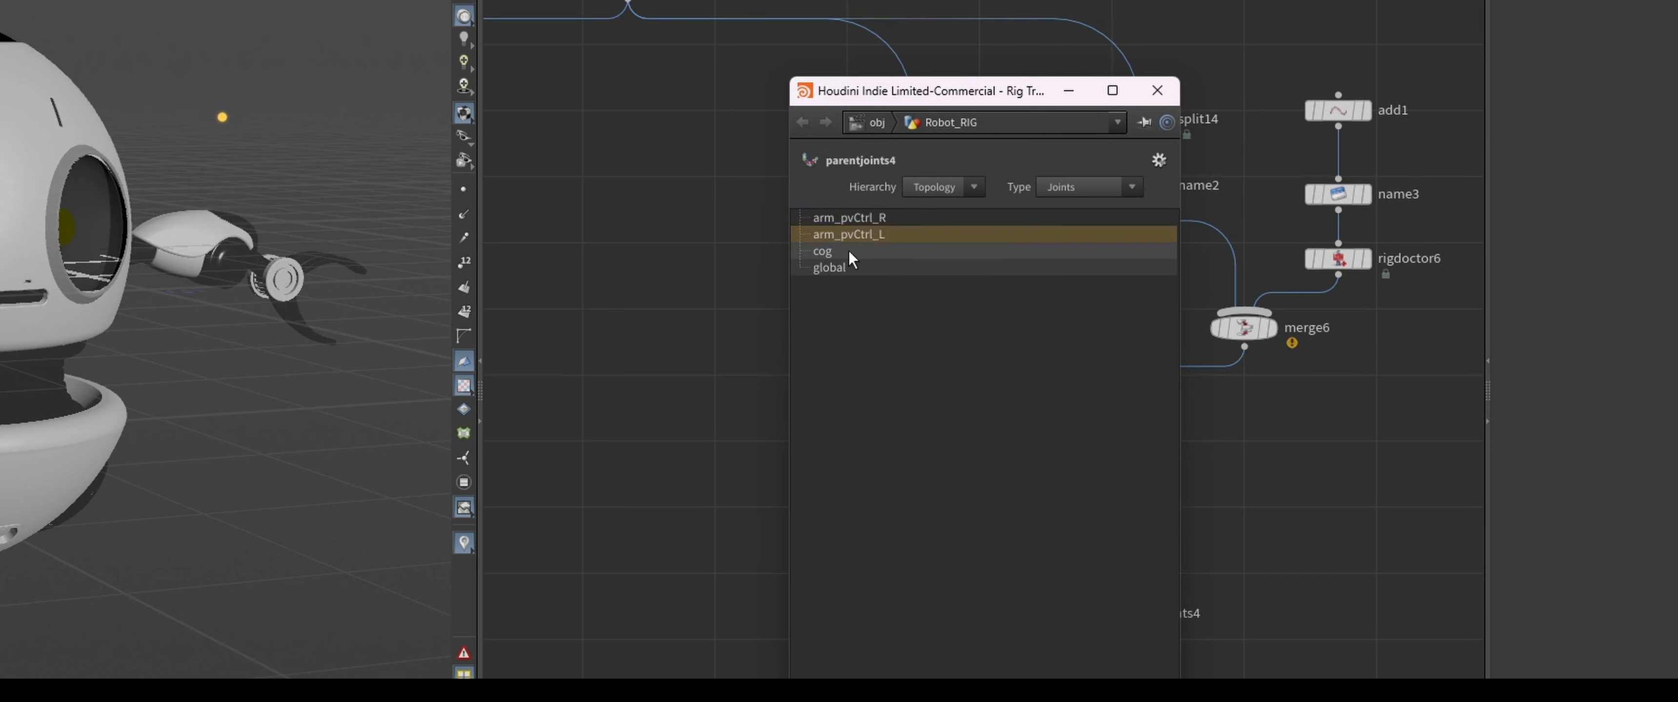
pyautogui.click(887, 218)
pyautogui.keyDown('shift'); pyautogui.click(903, 232); pyautogui.keyUp('shift')
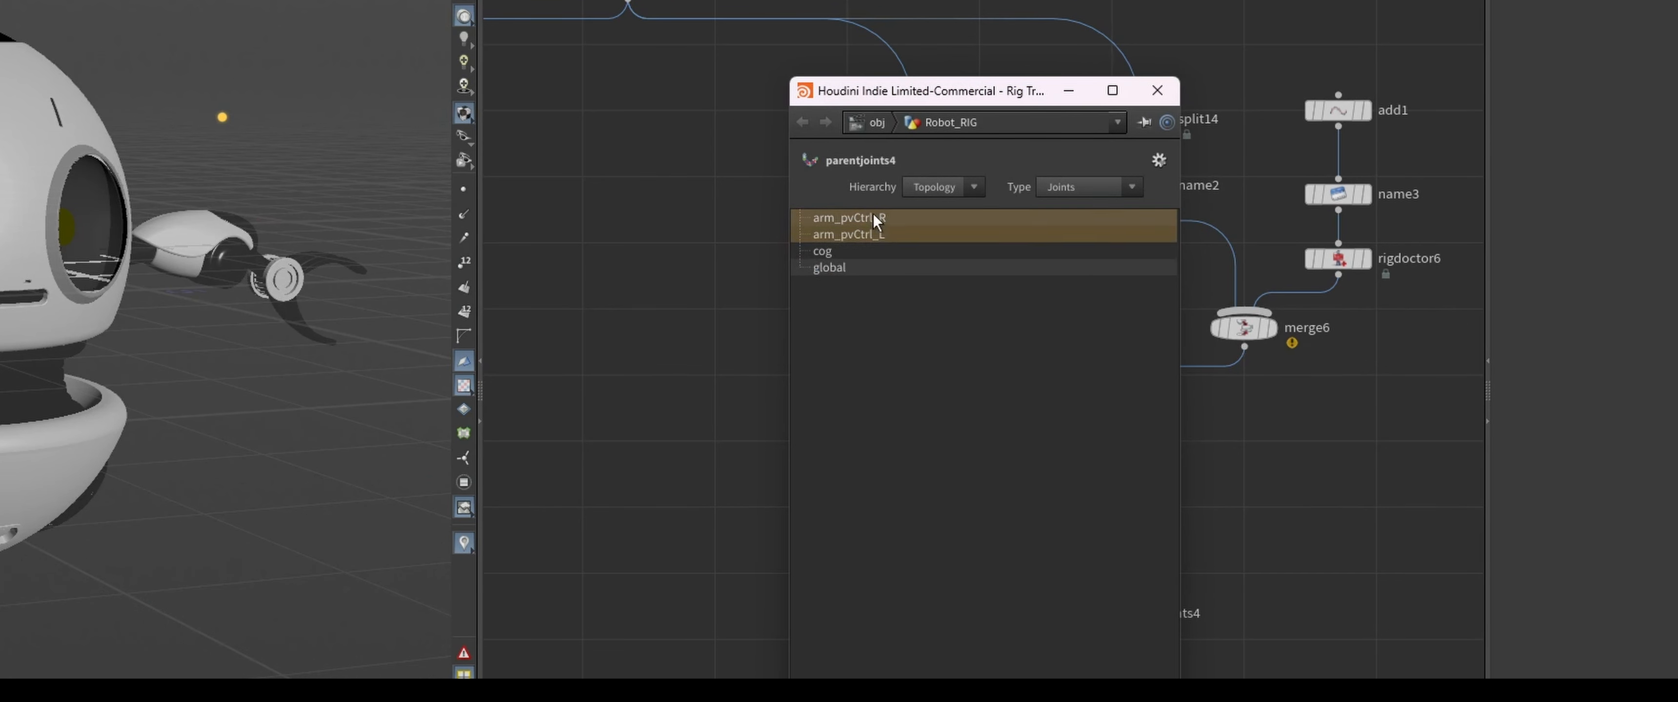
pyautogui.moveTo(873, 215); pyautogui.dragTo(852, 241)
pyautogui.click(1157, 90)
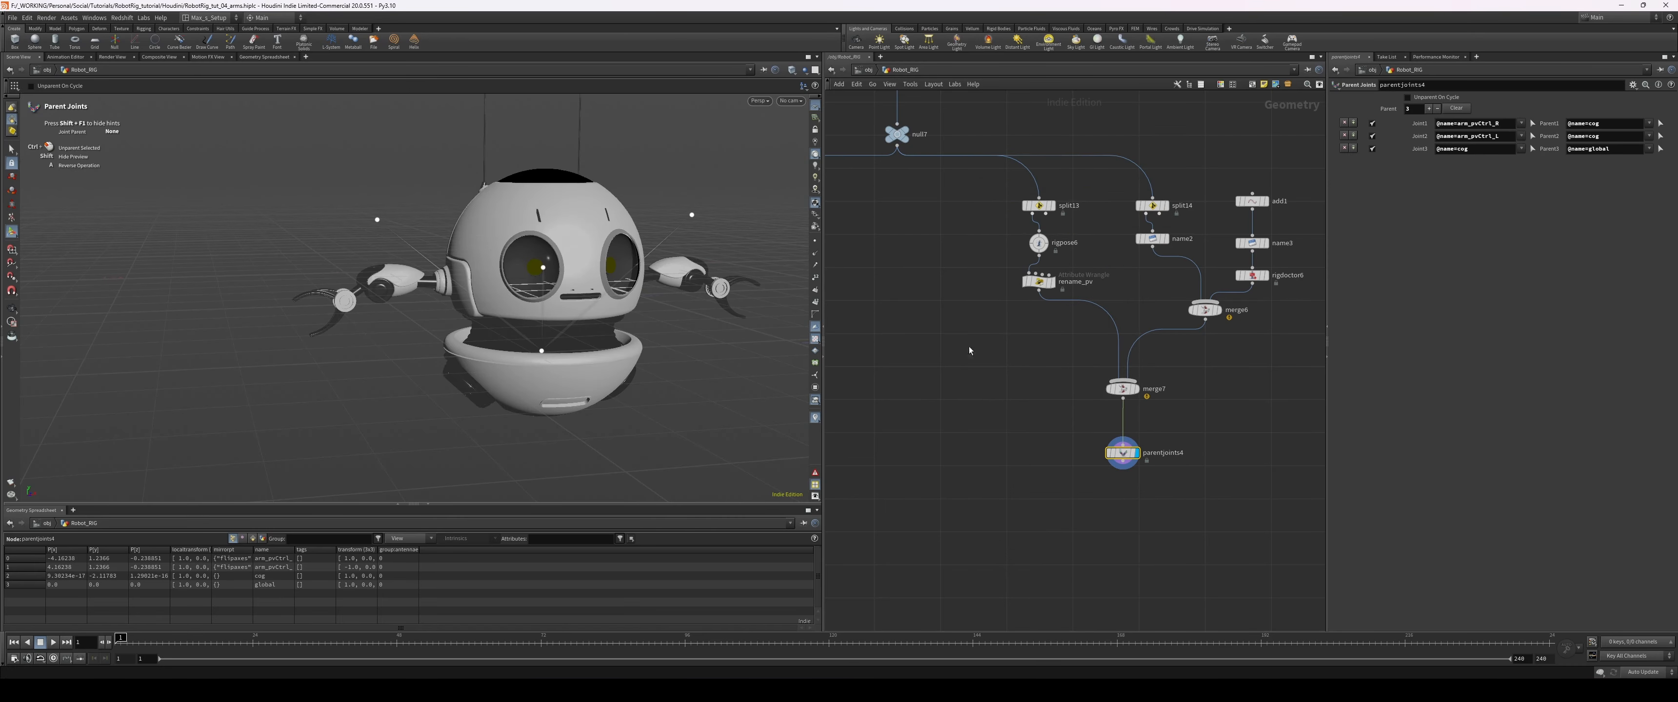
# - Add a dot on the null7 wire and merge that skeleton with parentjoints4 in a new displayed Merge node
pyautogui.keyDown('alt'); pyautogui.moveTo(980, 156); pyautogui.dragTo(981, 169); pyautogui.keyUp('alt')
pyautogui.click(1122, 462)
pyautogui.press('m')
pyautogui.press('Escape')
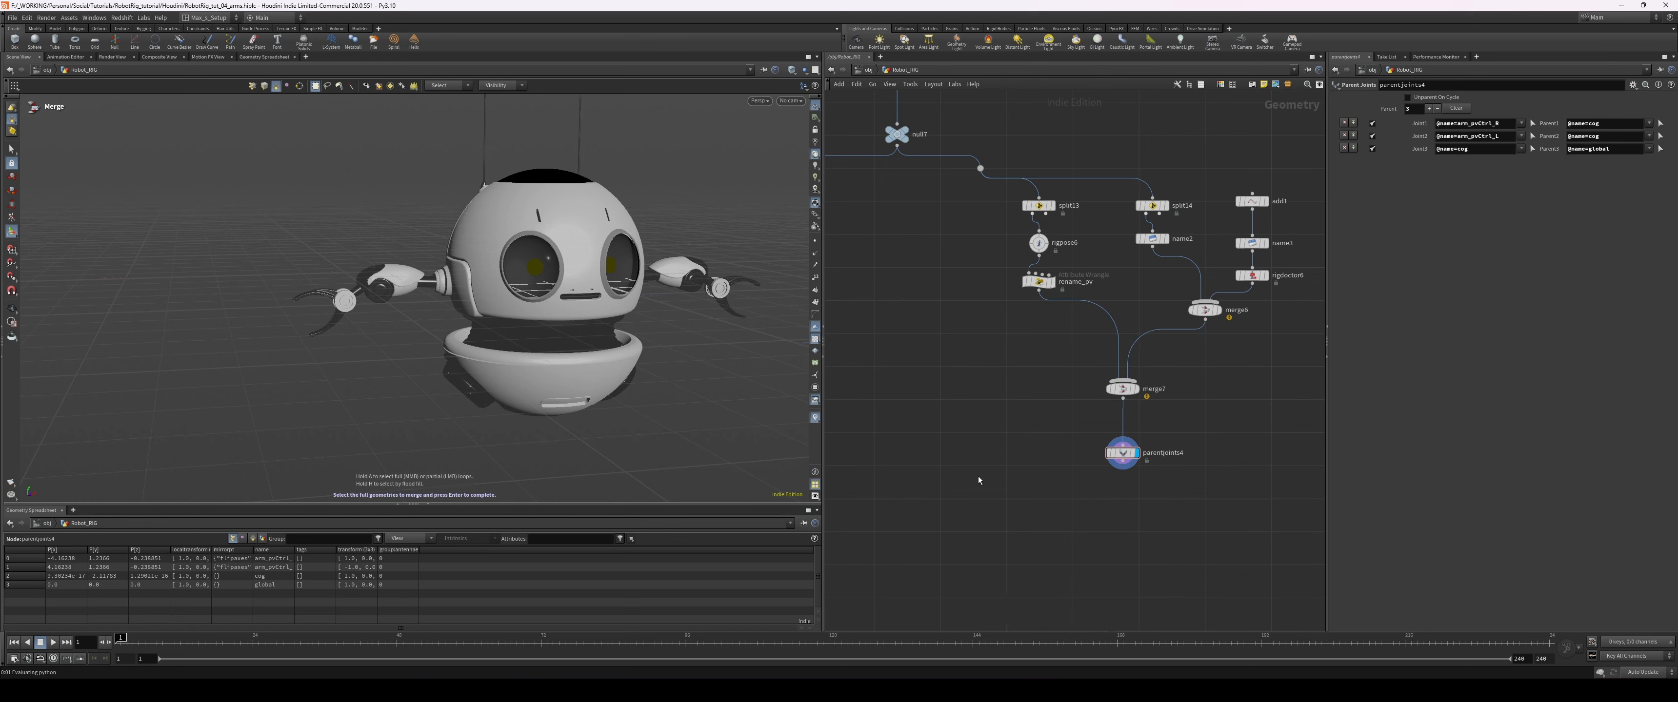
pyautogui.press('Return')
pyautogui.click(980, 180)
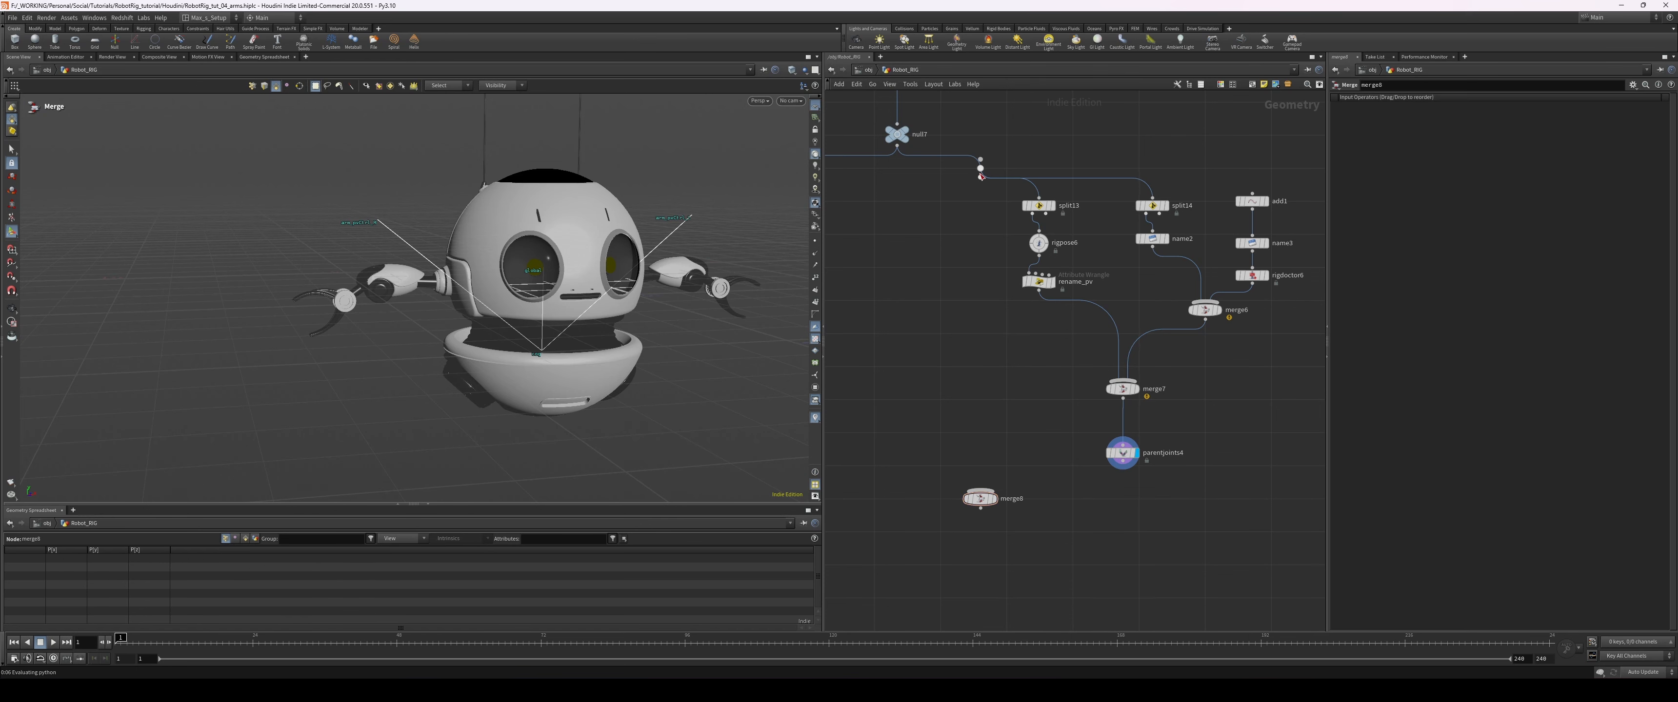
pyautogui.moveTo(980, 176); pyautogui.dragTo(1004, 518)
pyautogui.click(1123, 461)
pyautogui.click(1001, 513)
pyautogui.click(1013, 520)
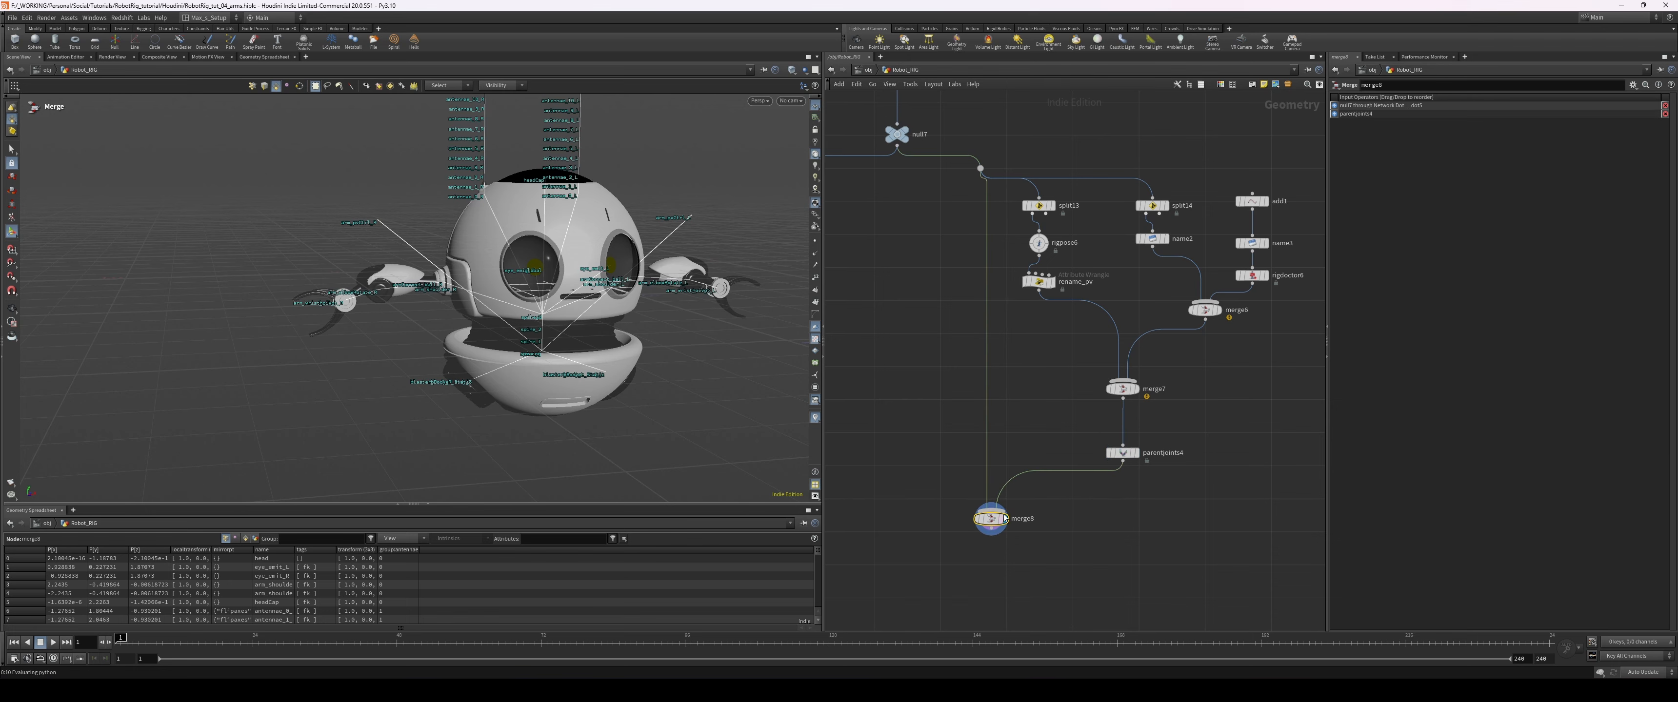
# - Hide the FINAL_SKINNED_GEO template geometry and the joint name labels to inspect the merged skeleton
pyautogui.moveTo(971, 294); pyautogui.dragTo(1269, 409, button='middle')
pyautogui.scroll(-2, 1269, 409)
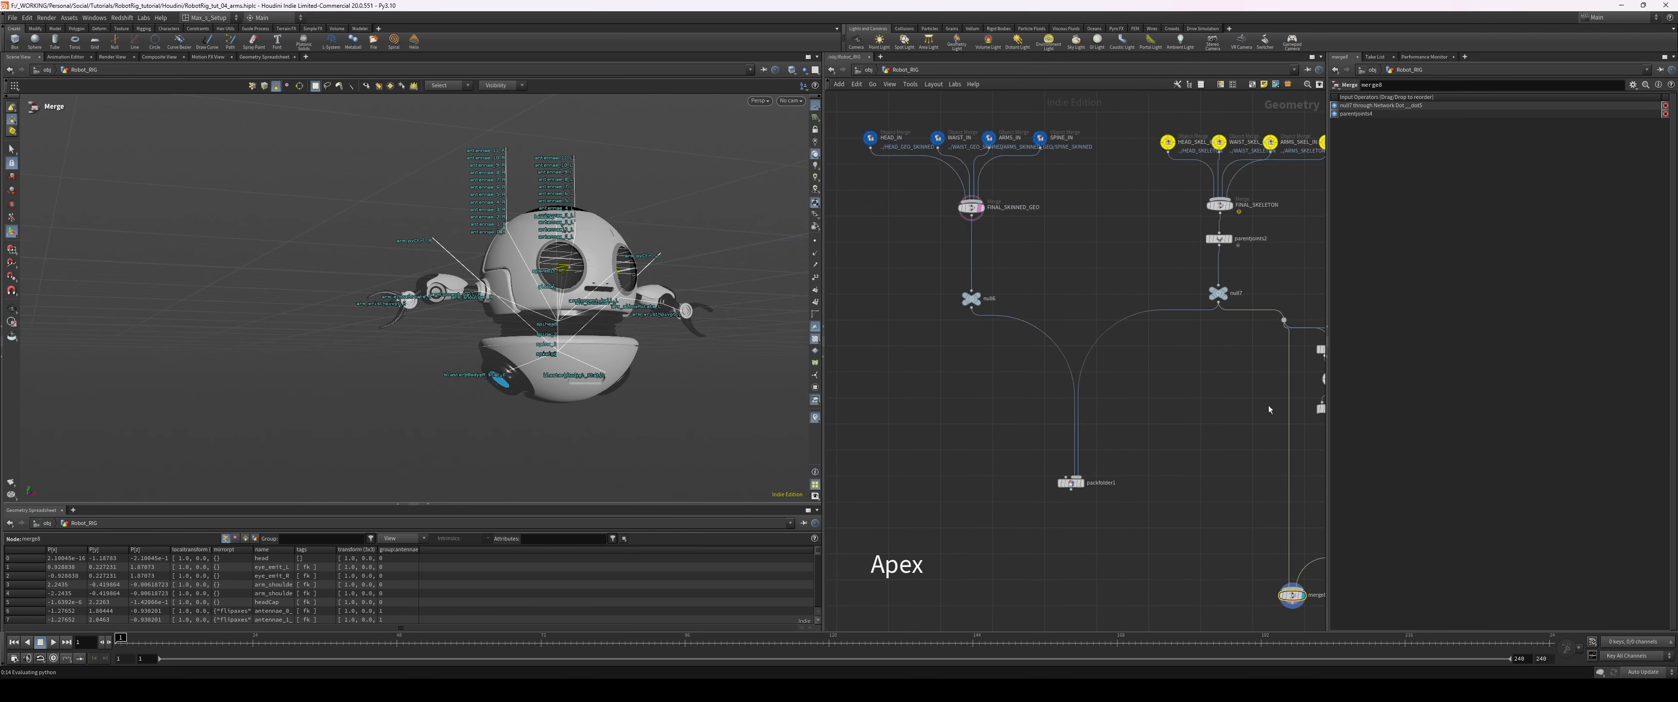
pyautogui.click(971, 208)
pyautogui.click(1173, 388)
pyautogui.moveTo(1173, 387); pyautogui.dragTo(1049, 292, button='middle')
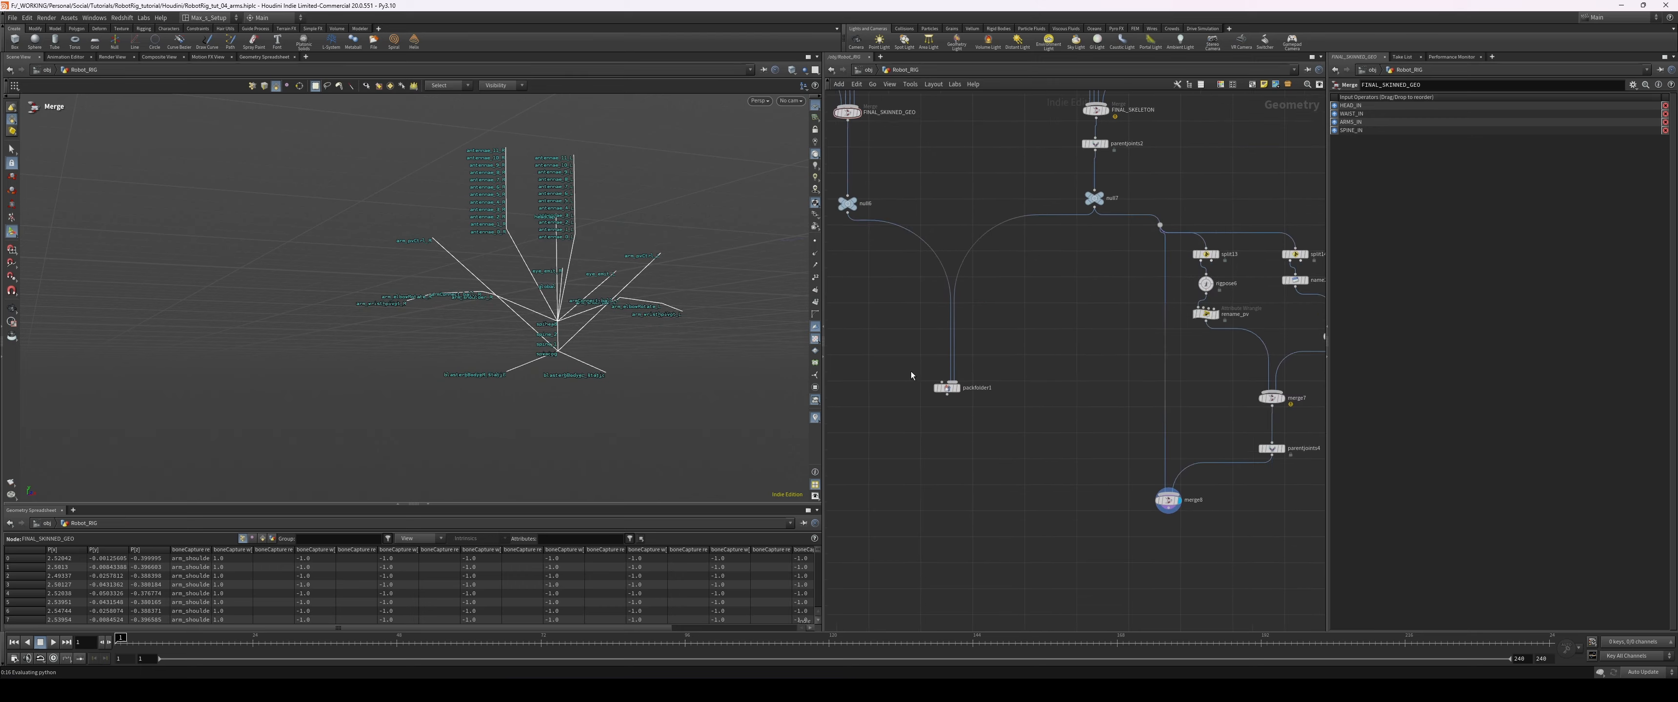
pyautogui.scroll(3, 722, 294)
pyautogui.keyDown('alt'); pyautogui.moveTo(722, 295); pyautogui.dragTo(681, 295); pyautogui.keyUp('alt')
pyautogui.click(816, 419)
pyautogui.press('Escape')
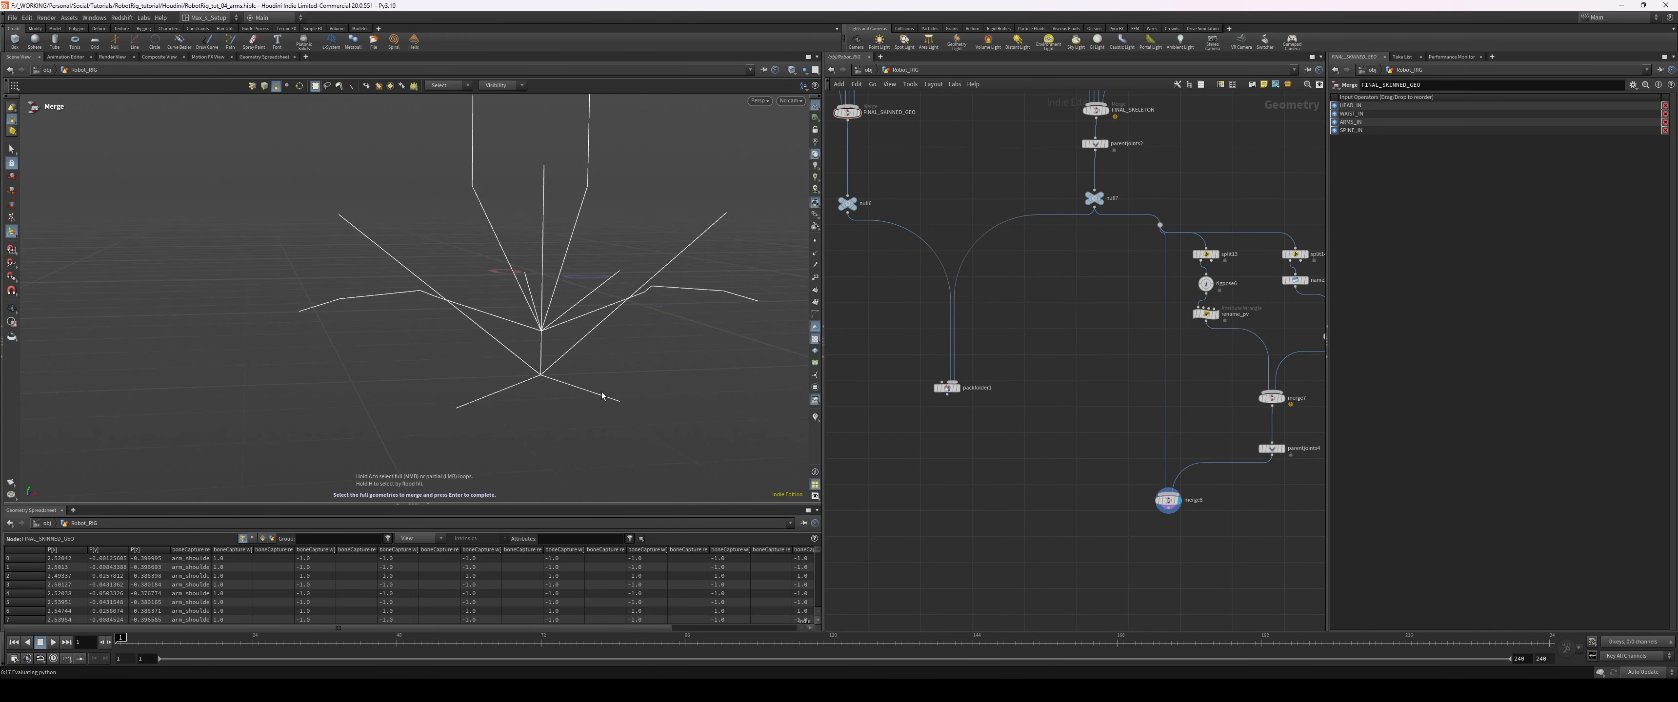
pyautogui.moveTo(501, 339); pyautogui.dragTo(690, 340)
pyautogui.moveTo(1007, 320); pyautogui.dragTo(1009, 339, button='middle')
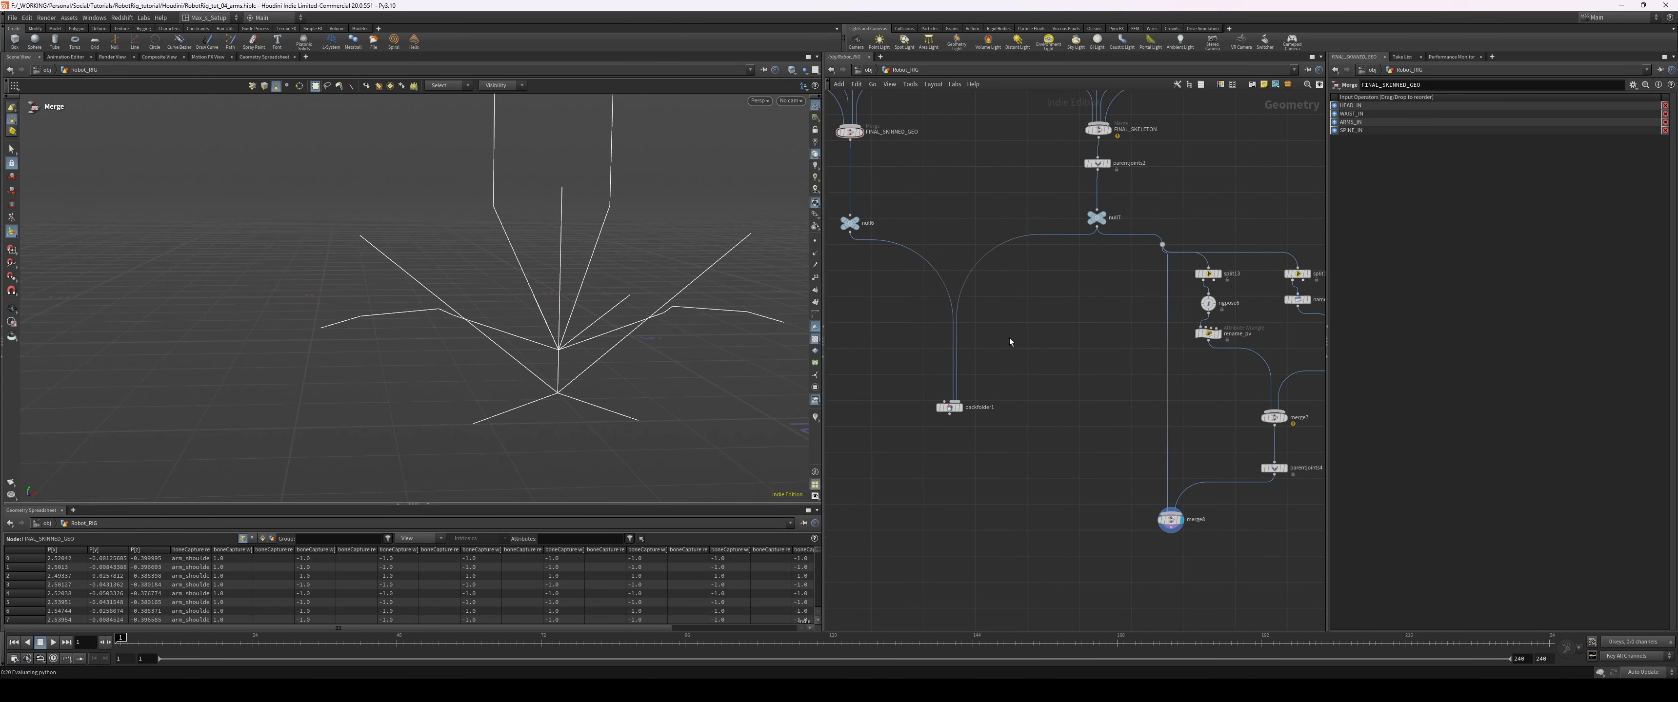
# - Move packfolder1 lower in the network and wire merge8 into it as an additional input
pyautogui.moveTo(1071, 520); pyautogui.dragTo(1089, 490, button='middle')
pyautogui.moveTo(1059, 438); pyautogui.dragTo(945, 359)
pyautogui.moveTo(969, 379); pyautogui.dragTo(966, 549)
pyautogui.click(1068, 531)
pyautogui.moveTo(1167, 512); pyautogui.dragTo(1134, 472, button='middle')
pyautogui.moveTo(1155, 458); pyautogui.dragTo(955, 498)
pyautogui.scroll(1, 964, 498)
pyautogui.moveTo(963, 498); pyautogui.dragTo(1021, 452, button='middle')
pyautogui.moveTo(1046, 490); pyautogui.dragTo(962, 454)
pyautogui.press('r')
pyautogui.moveTo(1128, 446); pyautogui.dragTo(1068, 462, button='middle')
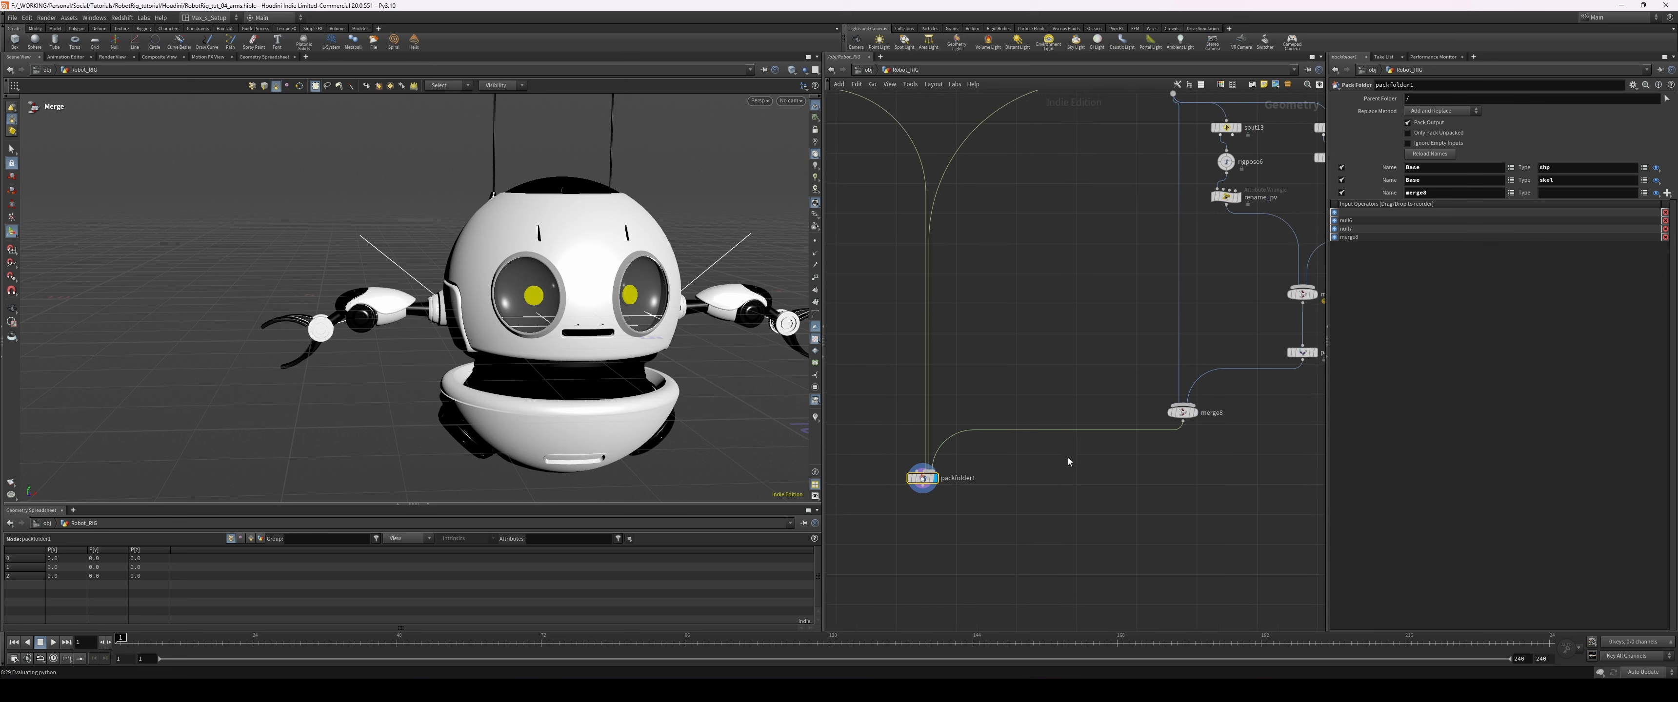
# - Set the new merge8 entry in packfolder1 to the name Guide and type skel
pyautogui.doubleClick(1436, 192)
pyautogui.write('Guide')
pyautogui.press('Tab')
pyautogui.write('skel')
pyautogui.press('Return')
# - Enclose the guide skeleton nodes from the splits down to merge8 in a network box and color it black
pyautogui.scroll(-2, 1164, 462)
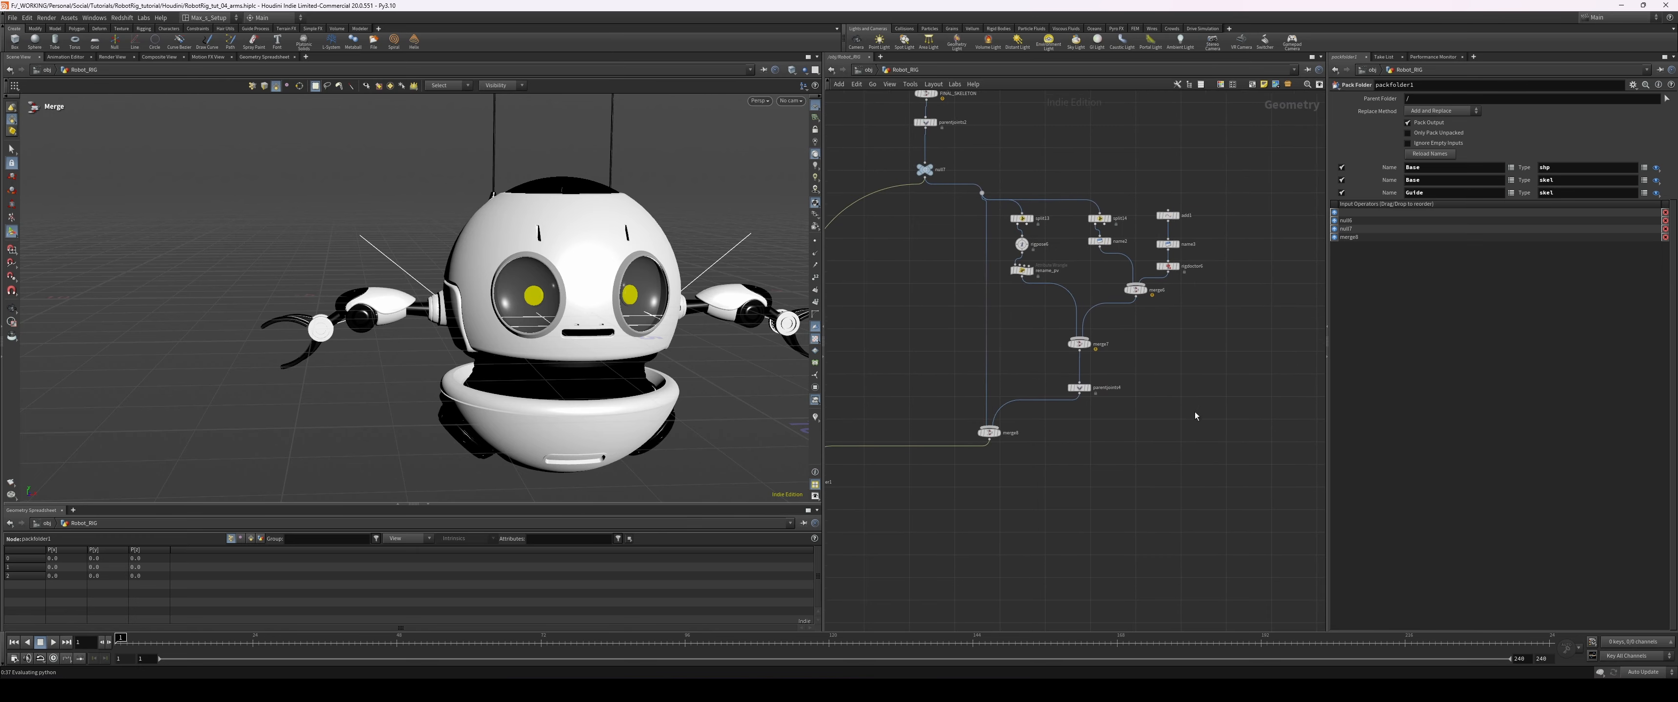
pyautogui.moveTo(1253, 203); pyautogui.dragTo(980, 454)
pyautogui.hotkey('shift', 'o')
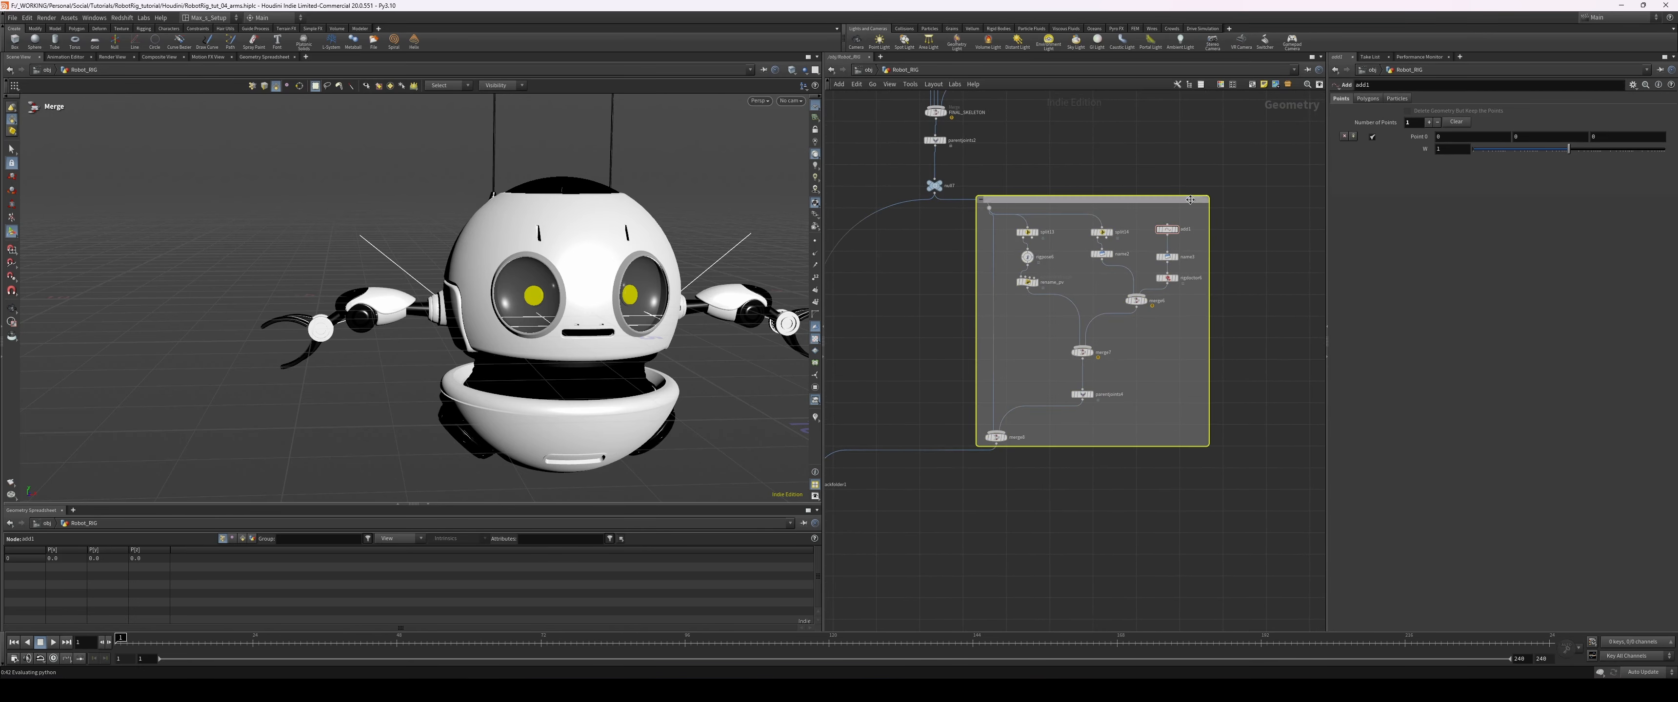
pyautogui.moveTo(1123, 191); pyautogui.dragTo(1180, 189)
pyautogui.scroll(-3, 1194, 190)
pyautogui.moveTo(1196, 446); pyautogui.dragTo(1097, 456, button='middle')
pyautogui.click(1193, 498)
pyautogui.press('c')
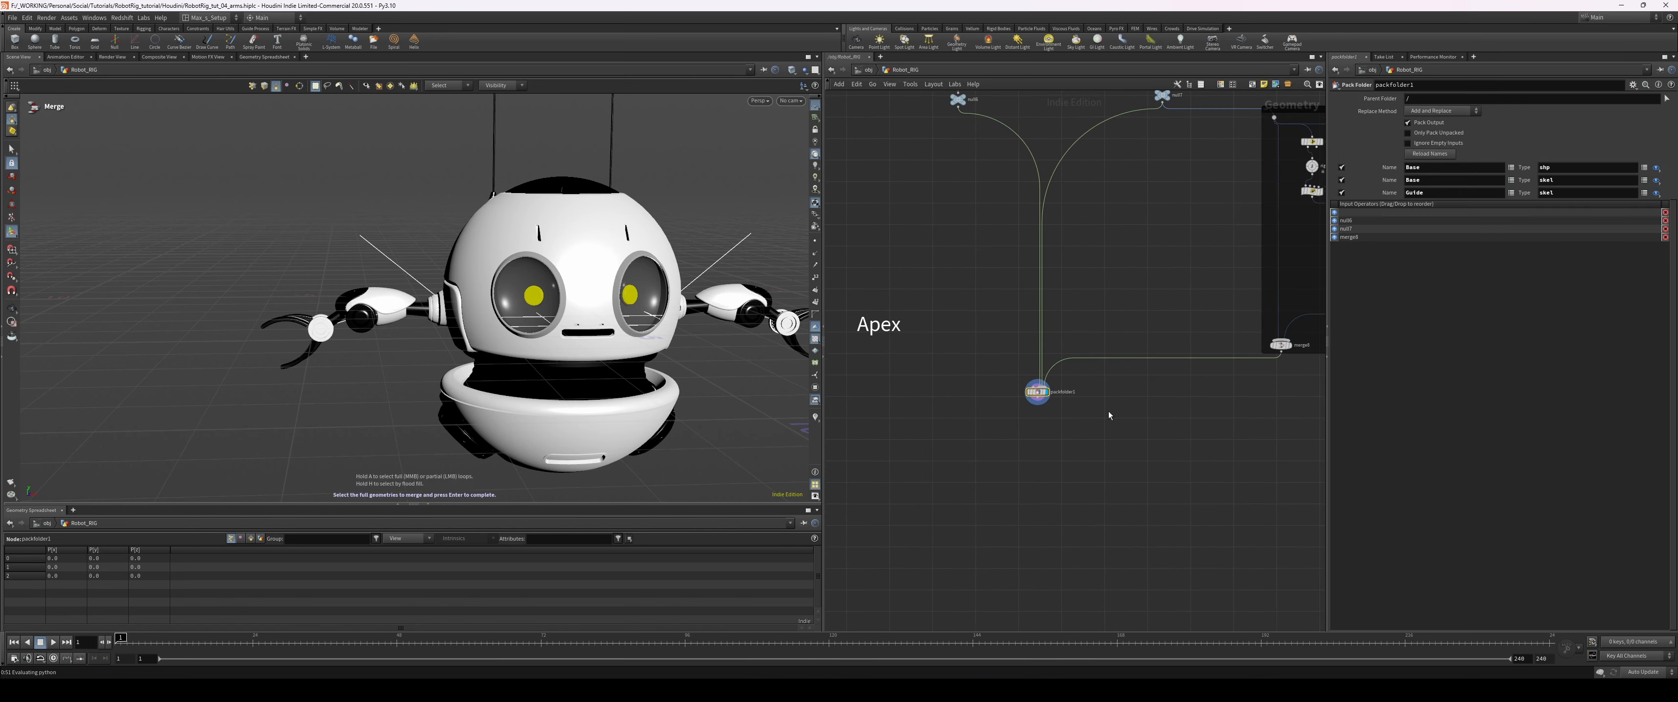
# - Add an APEX Autorig Component named FK below packfolder1, wired to its output, and set its component to fktransform
pyautogui.keyDown('alt'); pyautogui.moveTo(576, 385); pyautogui.dragTo(619, 355); pyautogui.keyUp('alt')
pyautogui.scroll(-2, 619, 355)
pyautogui.click(1157, 467)
pyautogui.moveTo(1157, 467); pyautogui.dragTo(1144, 434, button='middle')
pyautogui.scroll(1, 1045, 411)
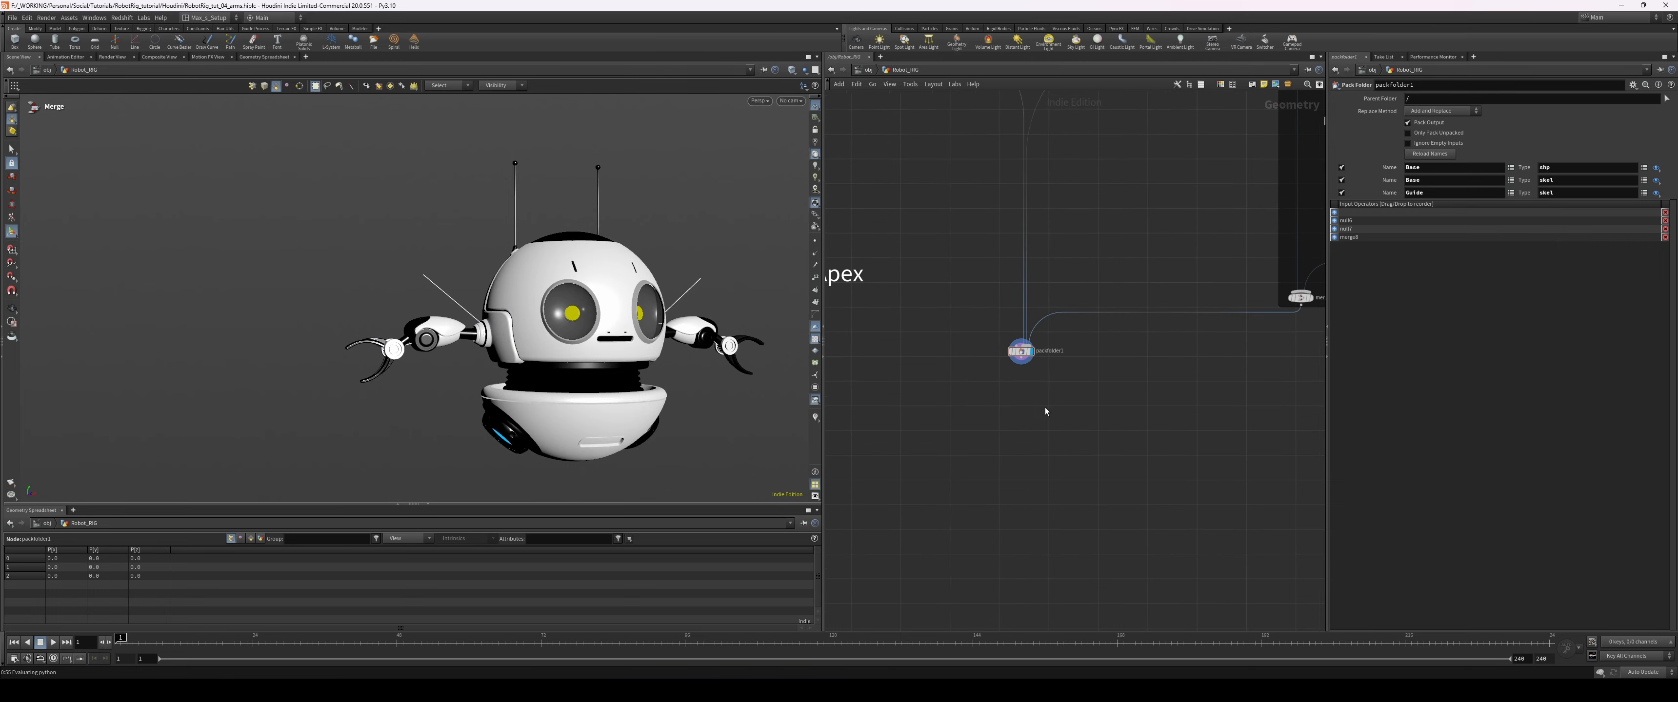
pyautogui.press('Tab')
pyautogui.write('auto')
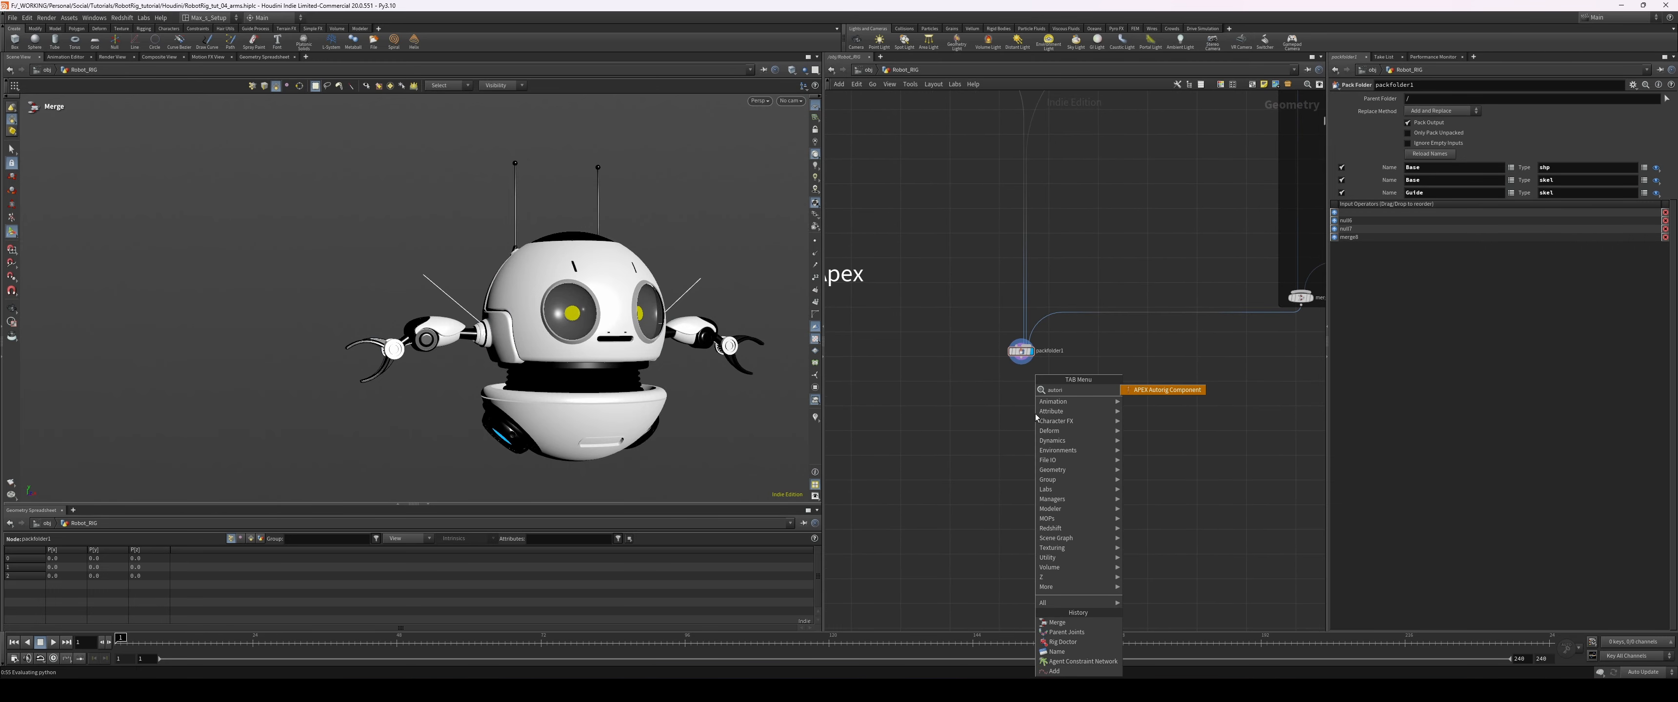
pyautogui.write('ri')
pyautogui.press('Return')
pyautogui.click(1019, 400)
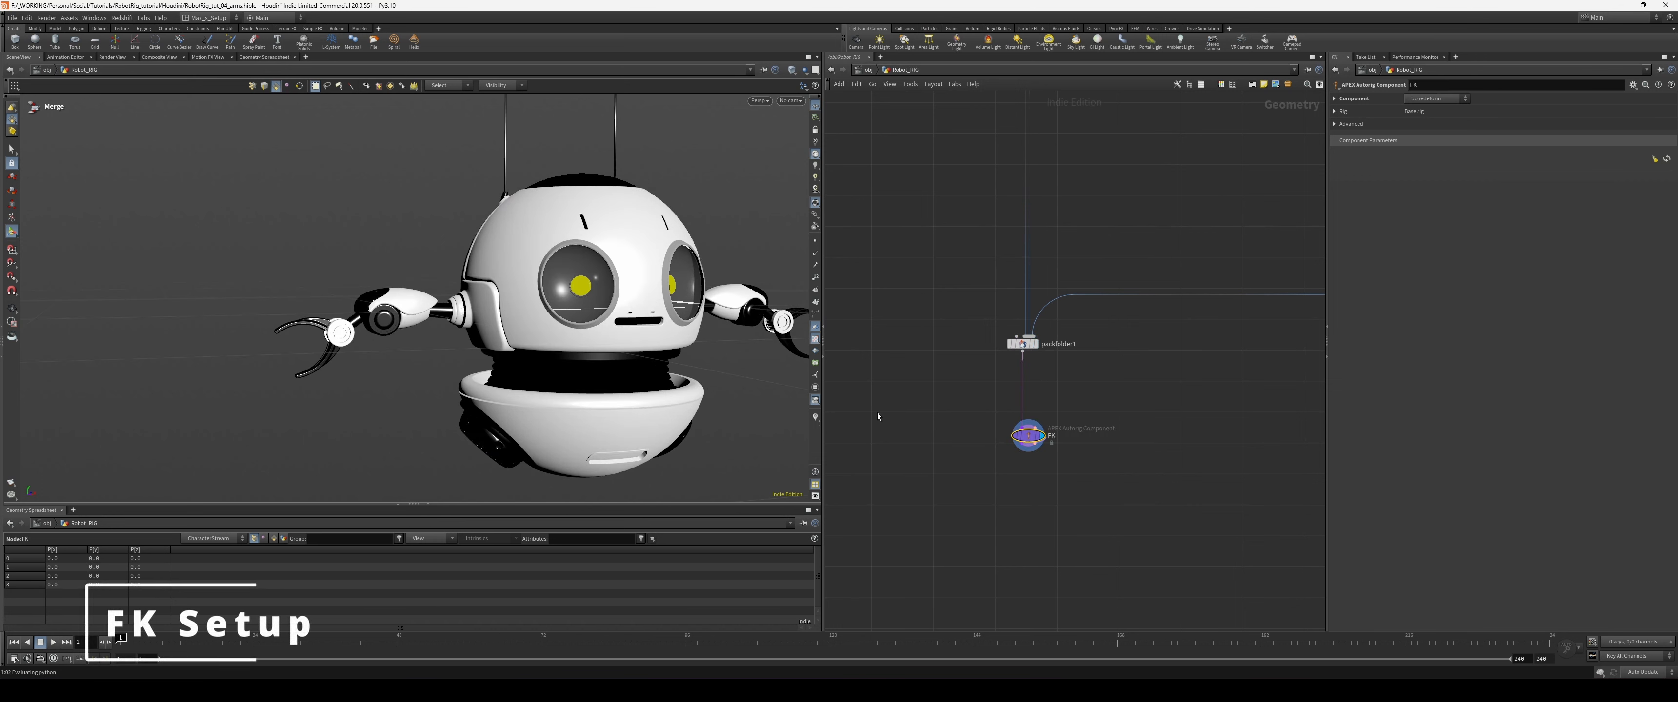
pyautogui.click(1451, 99)
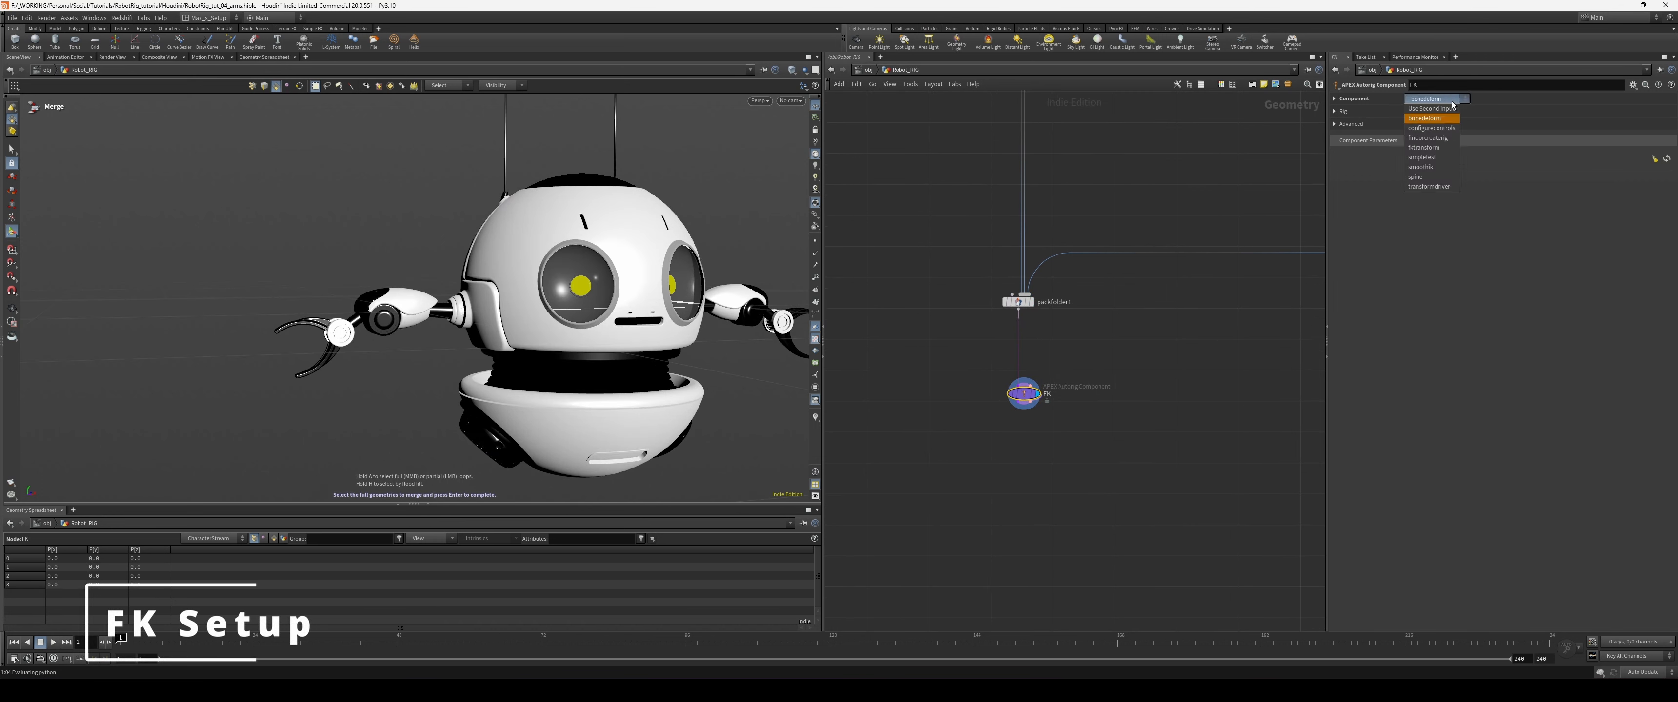
pyautogui.click(1433, 148)
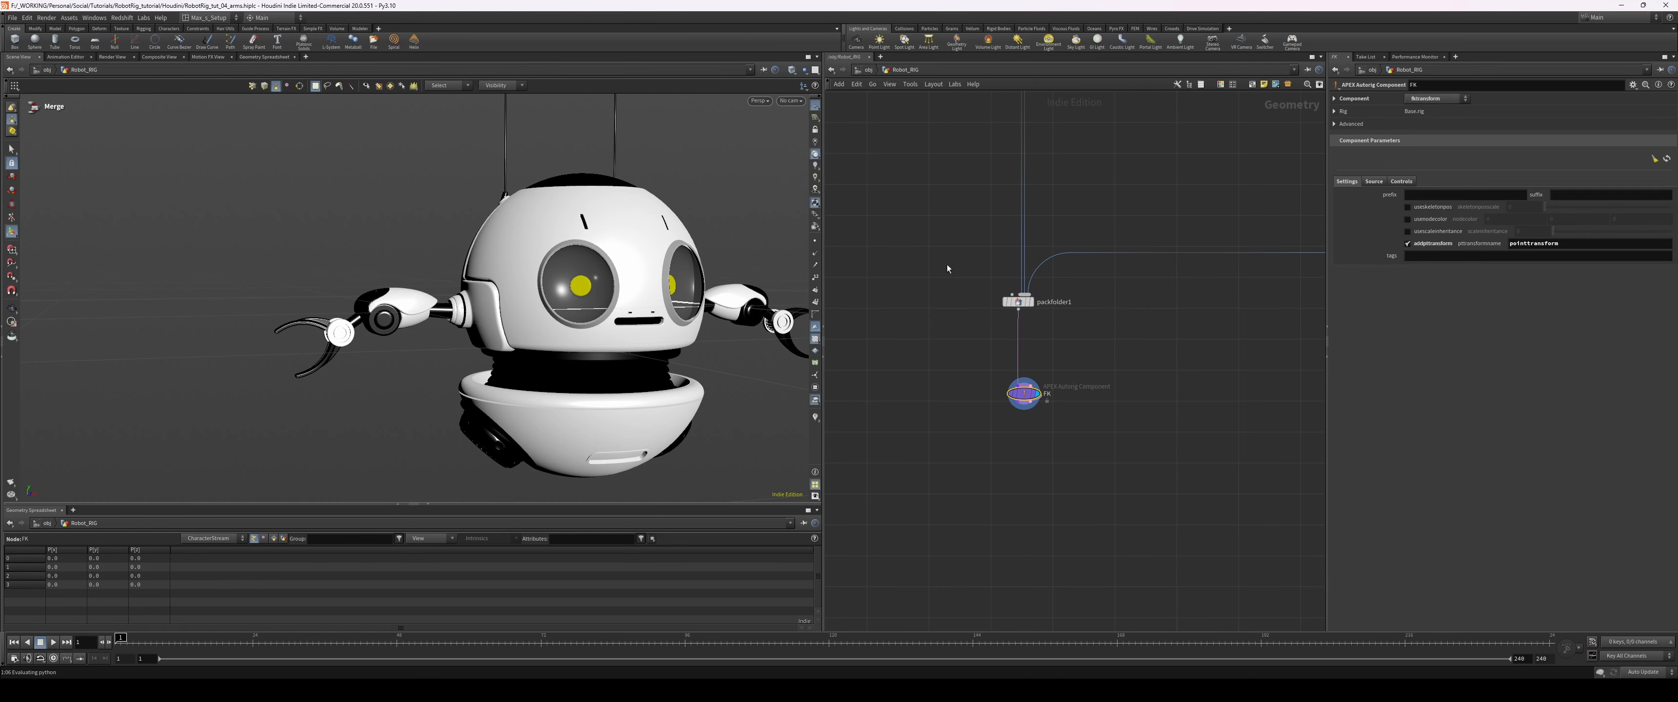
# - Try rotating the controls of one arm in the viewport's animate state and undo the pose
pyautogui.keyDown('alt'); pyautogui.moveTo(642, 303); pyautogui.dragTo(580, 347); pyautogui.keyUp('alt')
pyautogui.press('w')
pyautogui.press('w')
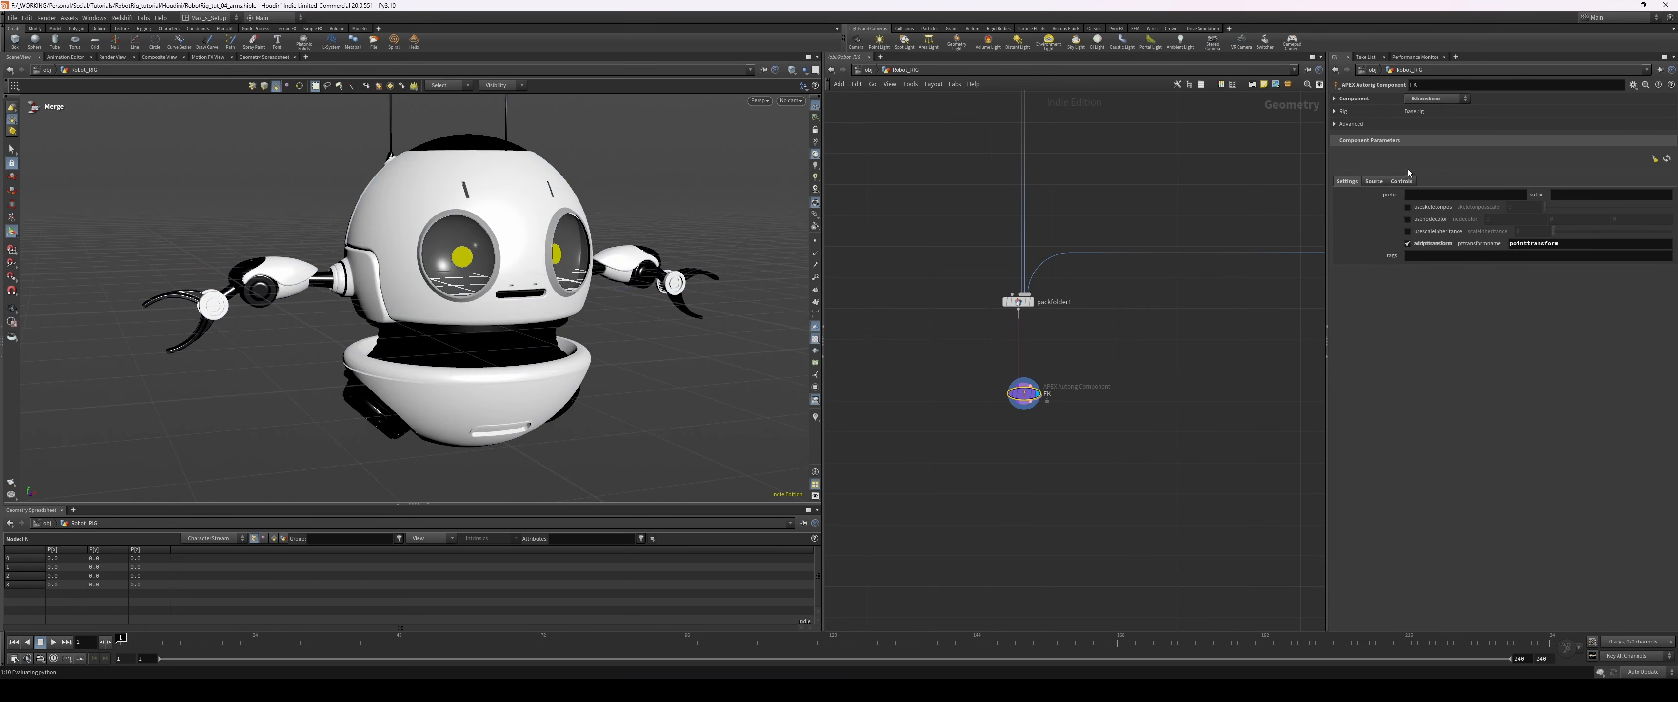
pyautogui.press('Return')
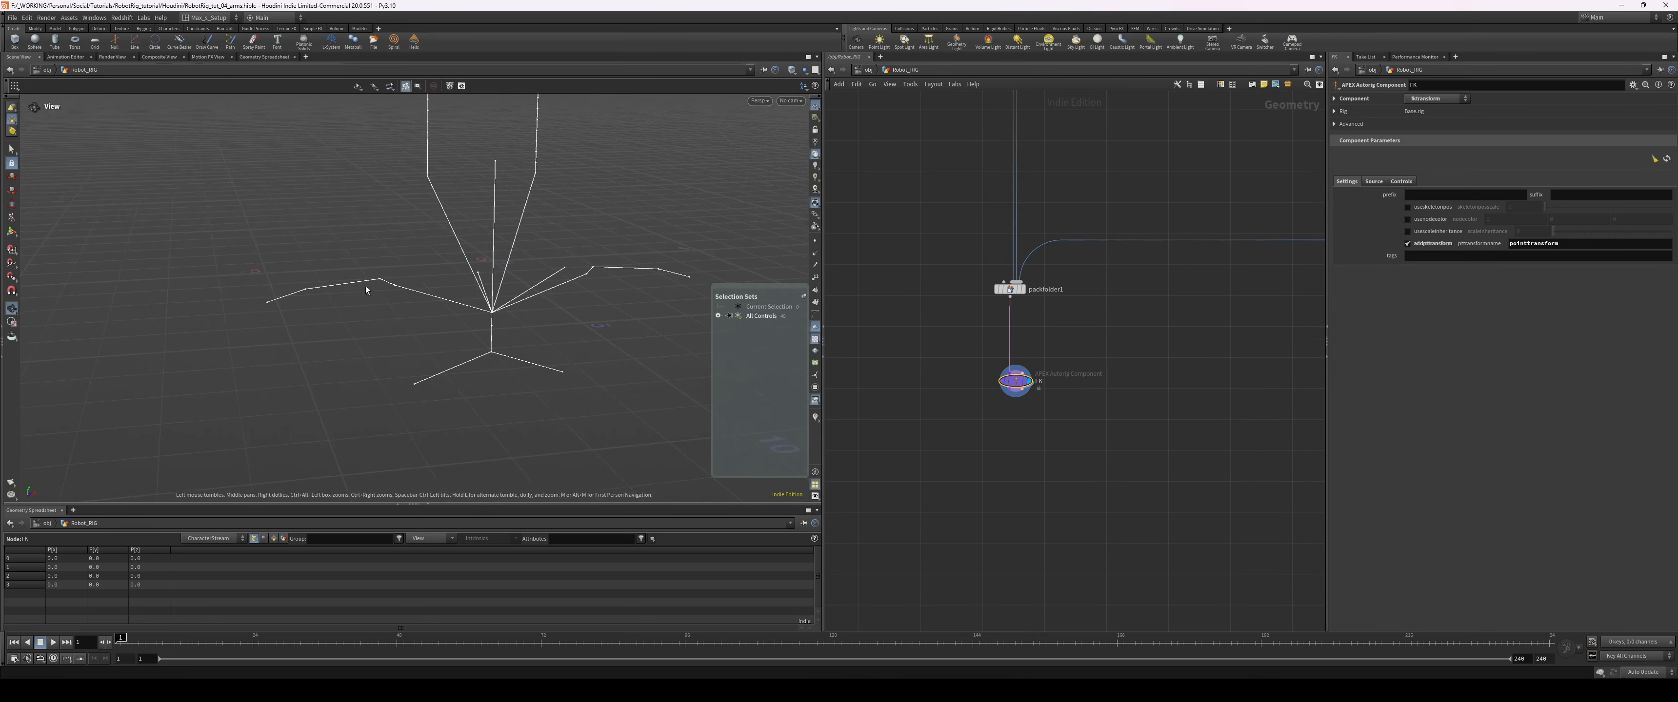
pyautogui.click(380, 279)
pyautogui.keyDown('shift'); pyautogui.click(305, 289); pyautogui.keyUp('shift')
pyautogui.keyDown('shift'); pyautogui.click(267, 302); pyautogui.keyUp('shift')
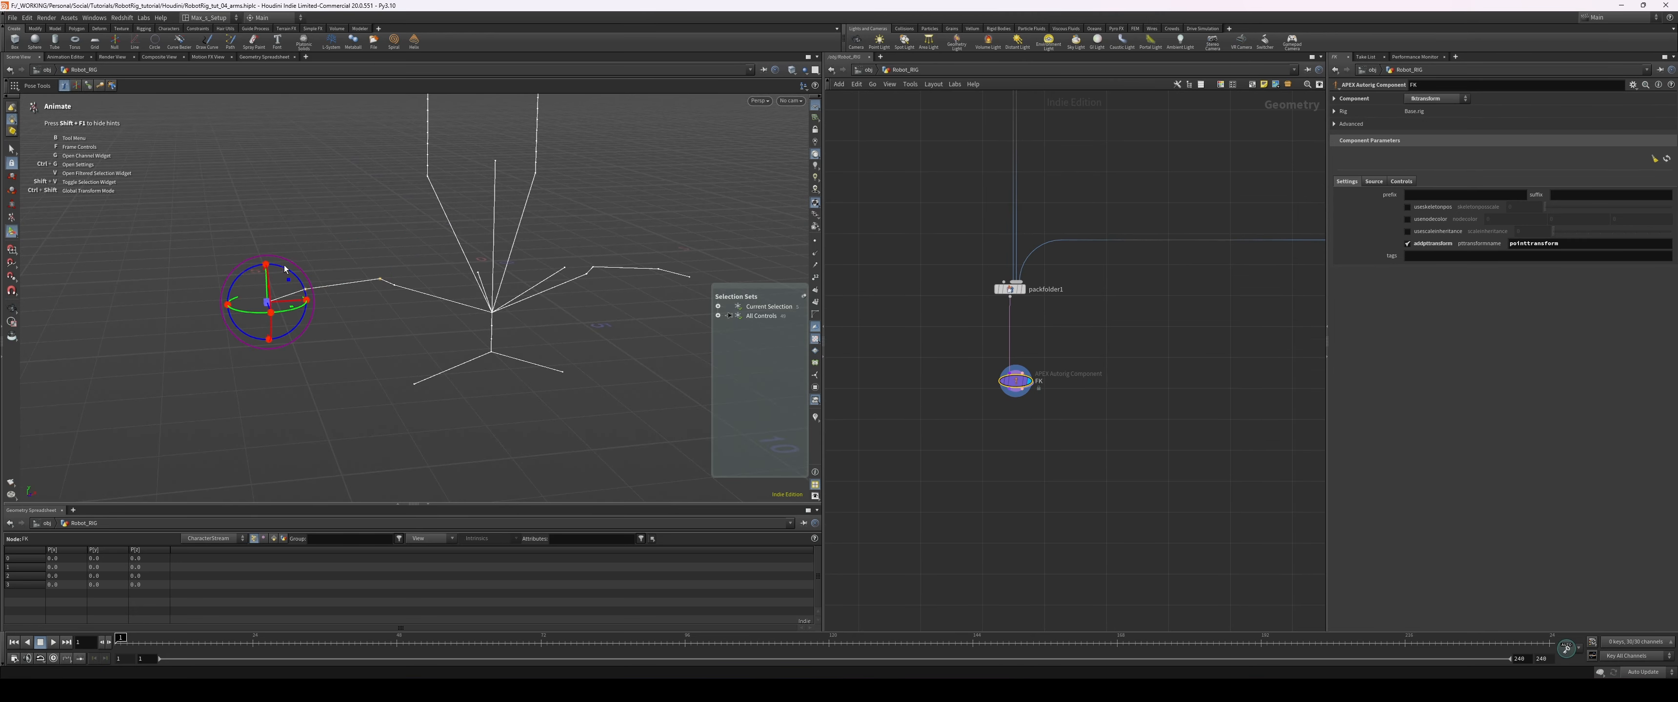
pyautogui.moveTo(282, 265); pyautogui.dragTo(293, 266)
pyautogui.hotkey('ctrl', 'z')
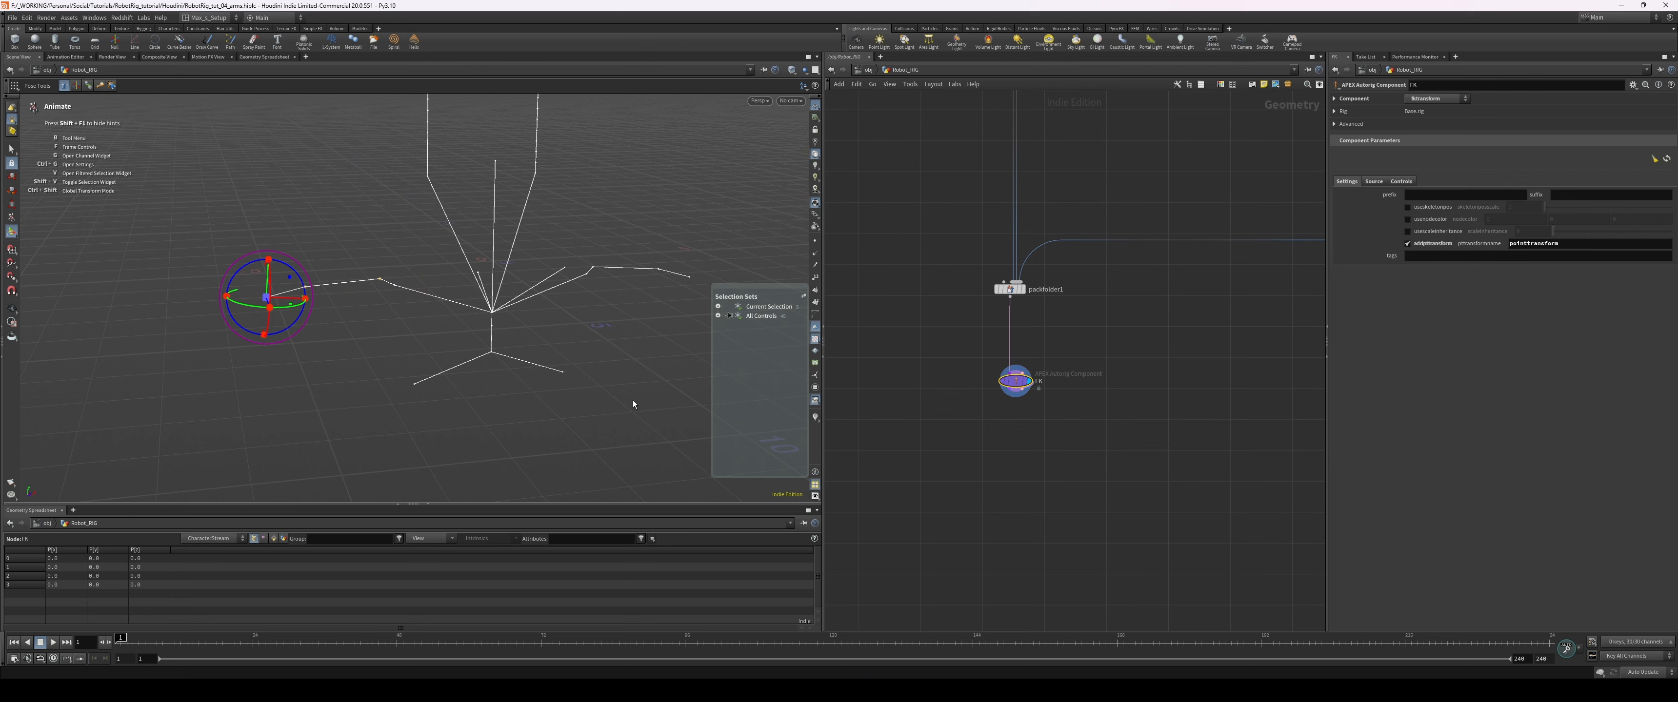
pyautogui.hotkey('ctrl', 'z')
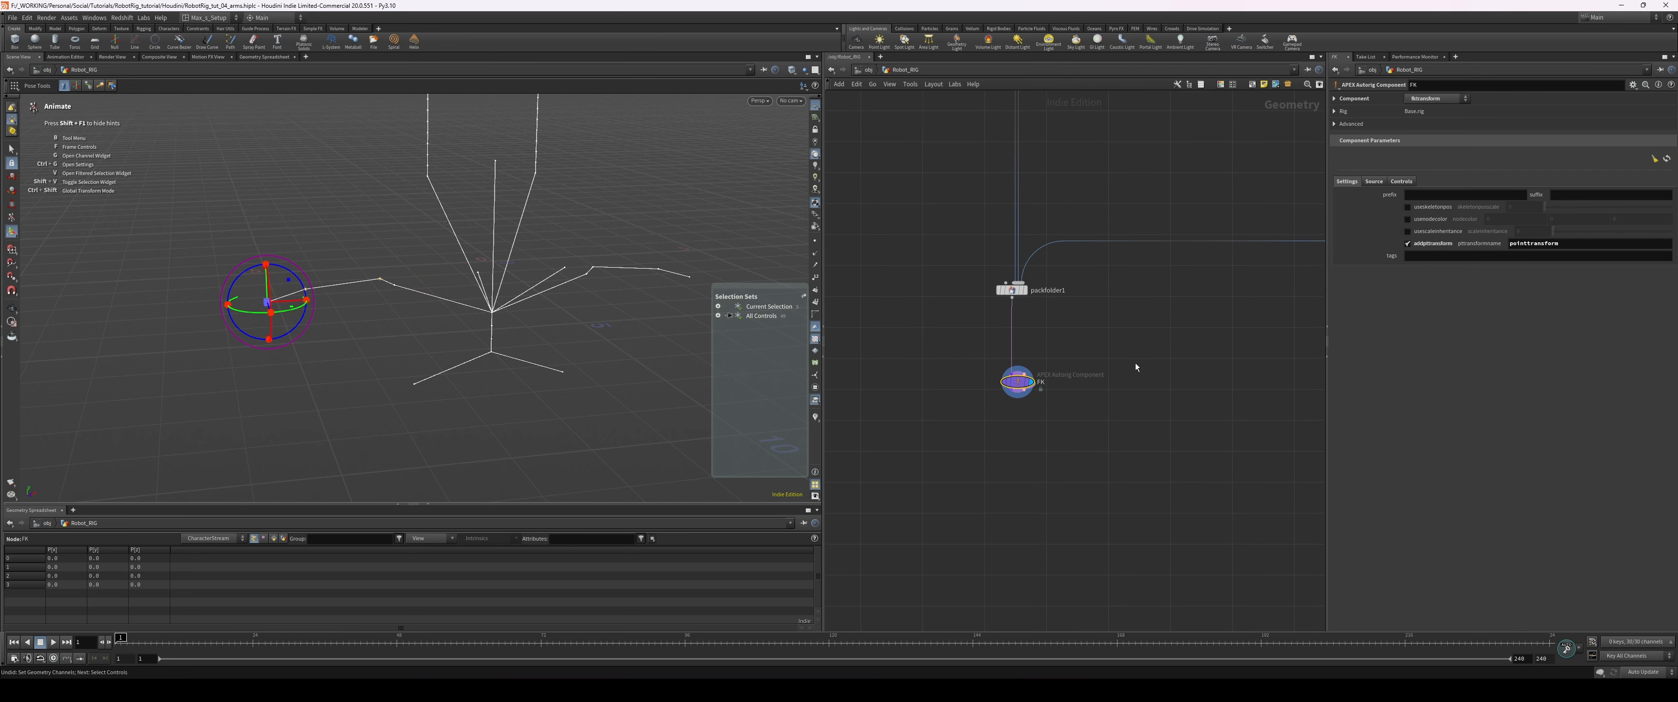
# - Look over the skeleton and guide nodes upstream of packfolder1 in the network
pyautogui.moveTo(1136, 363); pyautogui.dragTo(1117, 361, button='middle')
pyautogui.scroll(-5, 934, 345)
pyautogui.moveTo(903, 329); pyautogui.dragTo(1034, 324, button='middle')
pyautogui.moveTo(1209, 223); pyautogui.dragTo(1214, 456, button='middle')
pyautogui.scroll(-5, 1214, 457)
pyautogui.moveTo(1157, 345); pyautogui.dragTo(1002, 124, button='middle')
pyautogui.scroll(3, 1064, 442)
pyautogui.scroll(-3, 1064, 443)
pyautogui.scroll(1, 1102, 492)
pyautogui.rightClick(1104, 498)
pyautogui.click(1032, 423)
pyautogui.scroll(5, 1055, 349)
# - Restrict the FK component's translate and rotate promotion groups (tpromotegroup, rpromotegroup) to %tag(fk)
pyautogui.click(1376, 181)
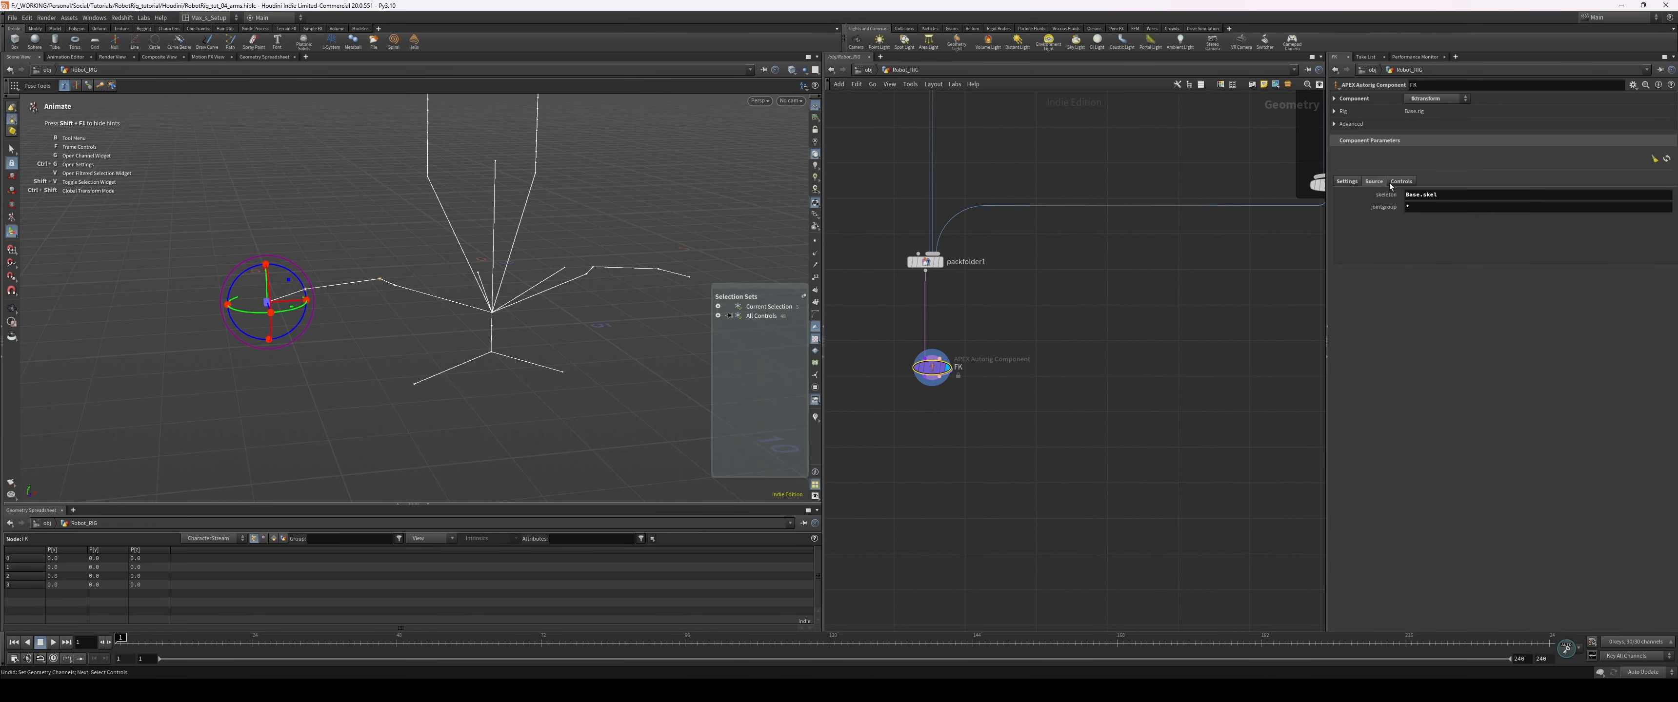
pyautogui.click(1400, 181)
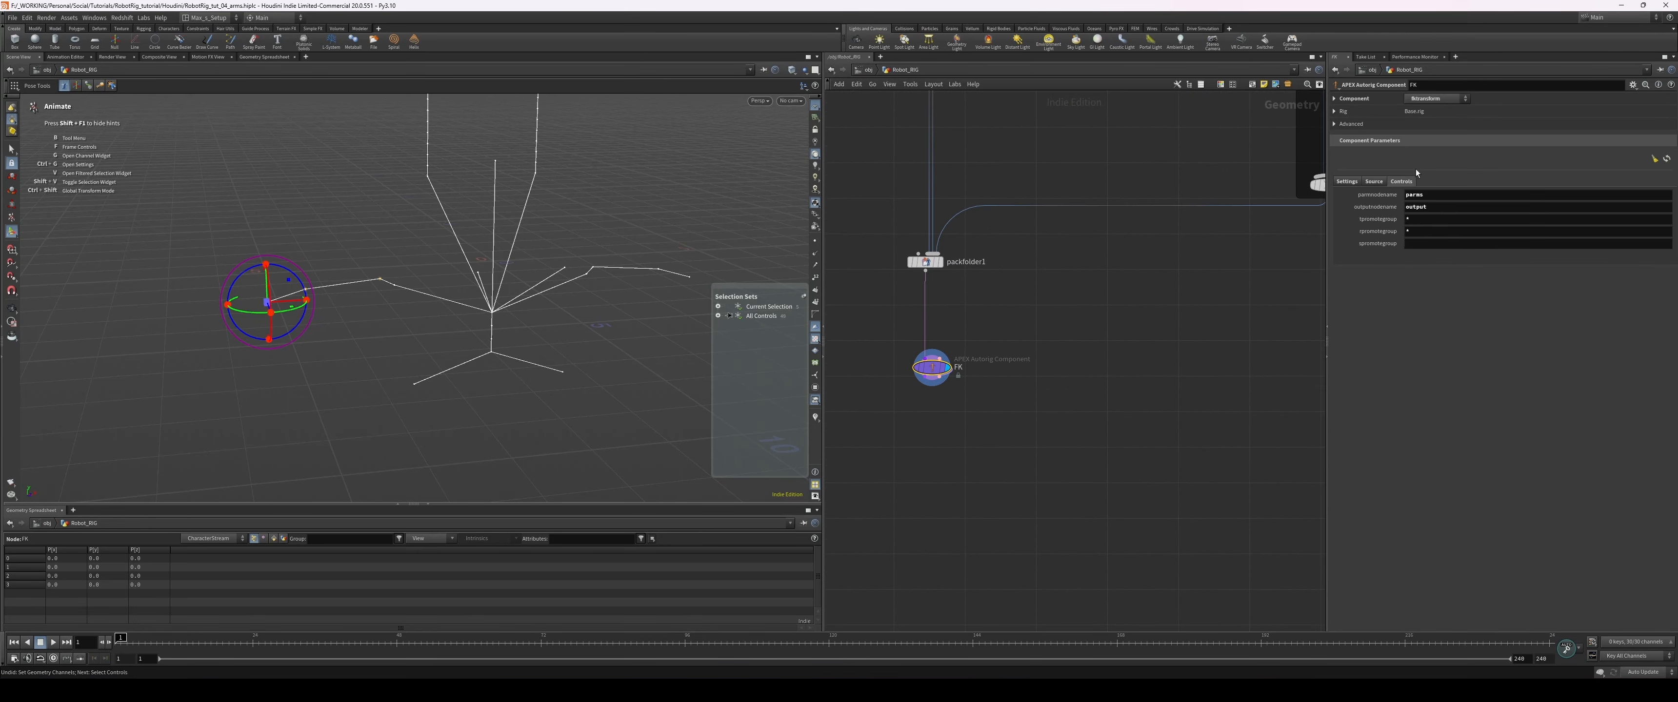
pyautogui.click(1414, 218)
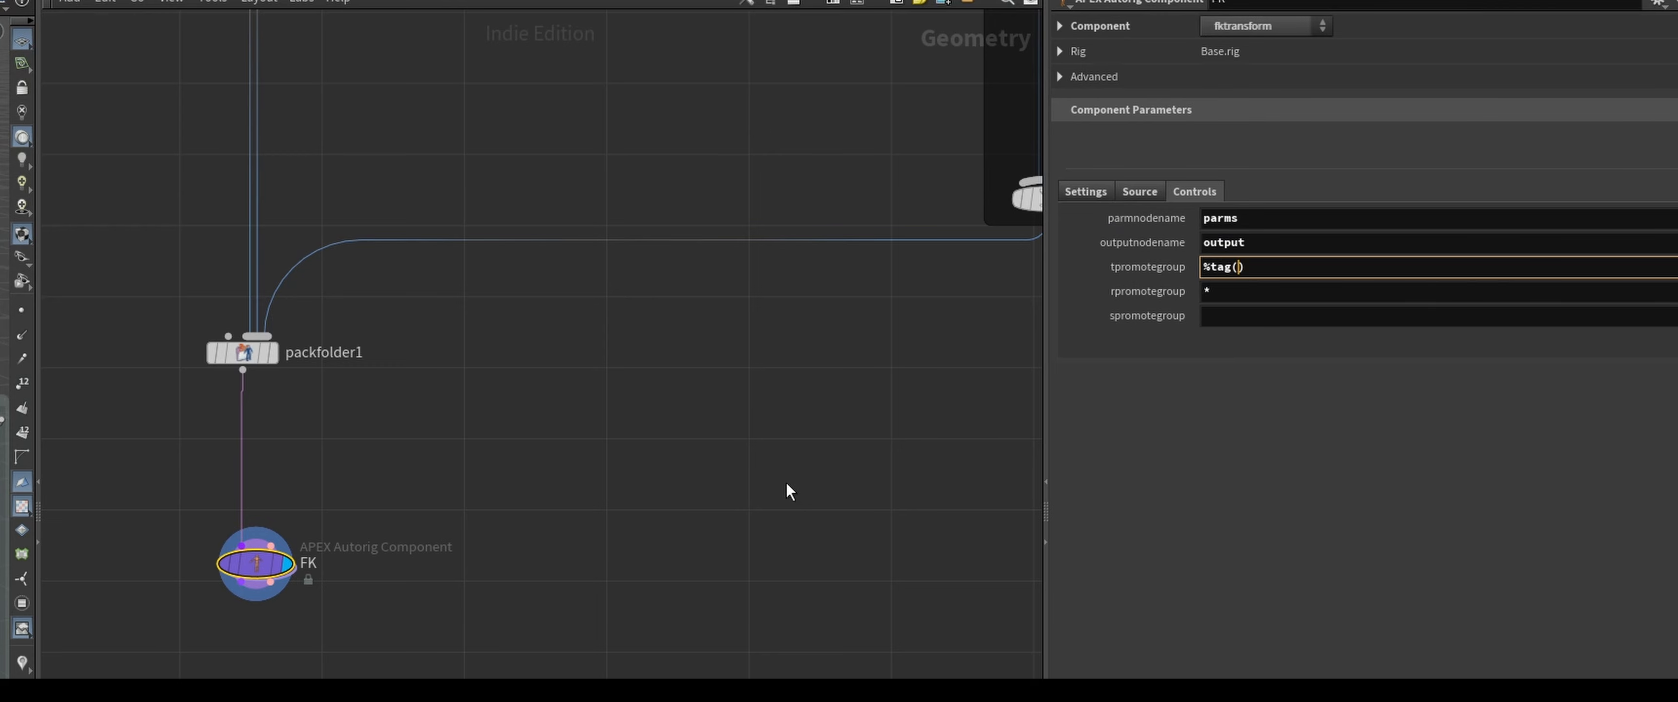
pyautogui.write('fk')
pyautogui.press('Return')
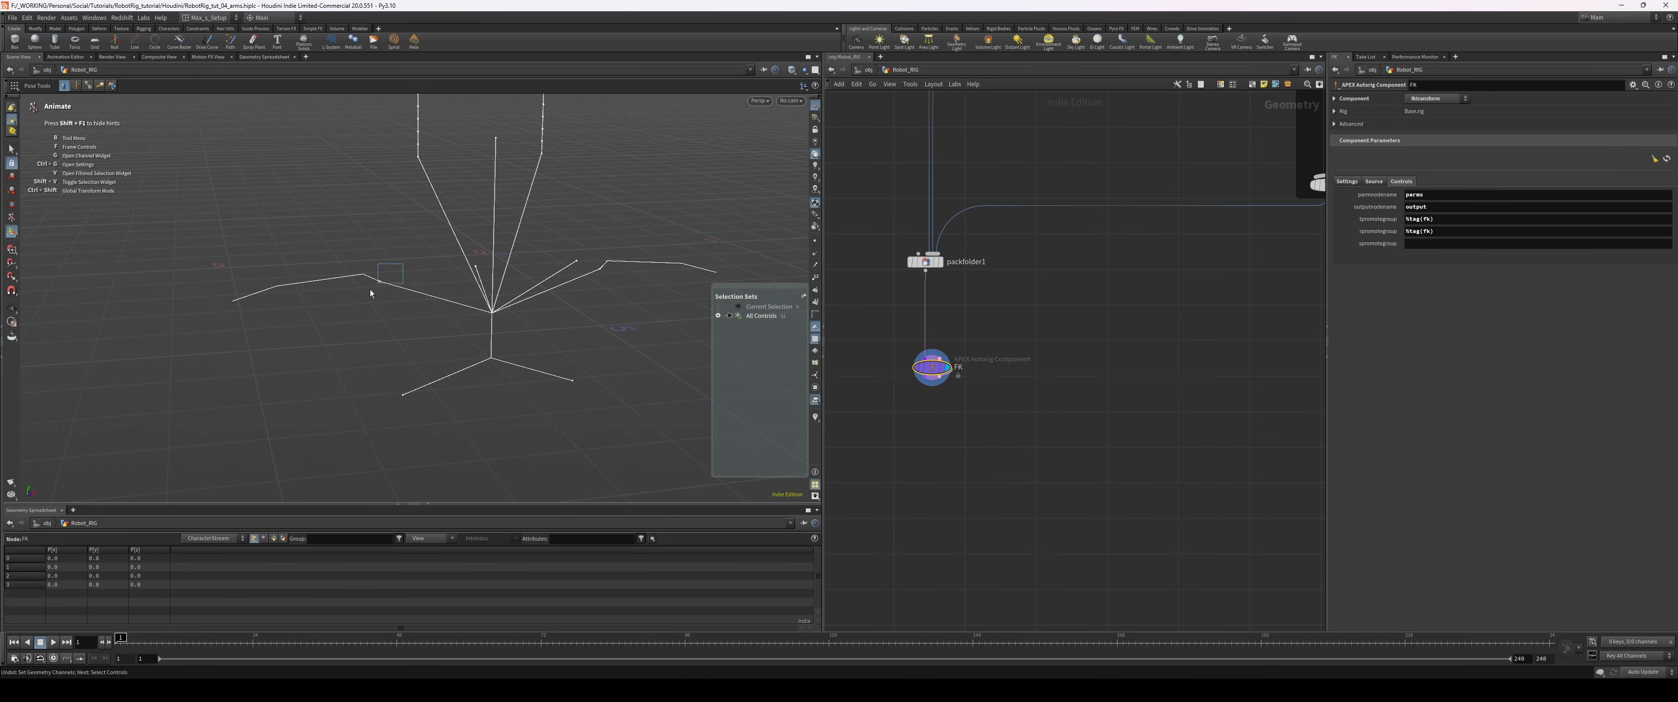
# - Check in the viewport whether the joints of both arms still offer FK controls
pyautogui.moveTo(370, 289); pyautogui.dragTo(369, 293)
pyautogui.moveTo(472, 355); pyautogui.dragTo(467, 337, button='middle')
pyautogui.moveTo(584, 256); pyautogui.dragTo(612, 280)
pyautogui.moveTo(628, 316); pyautogui.dragTo(630, 308, button='middle')
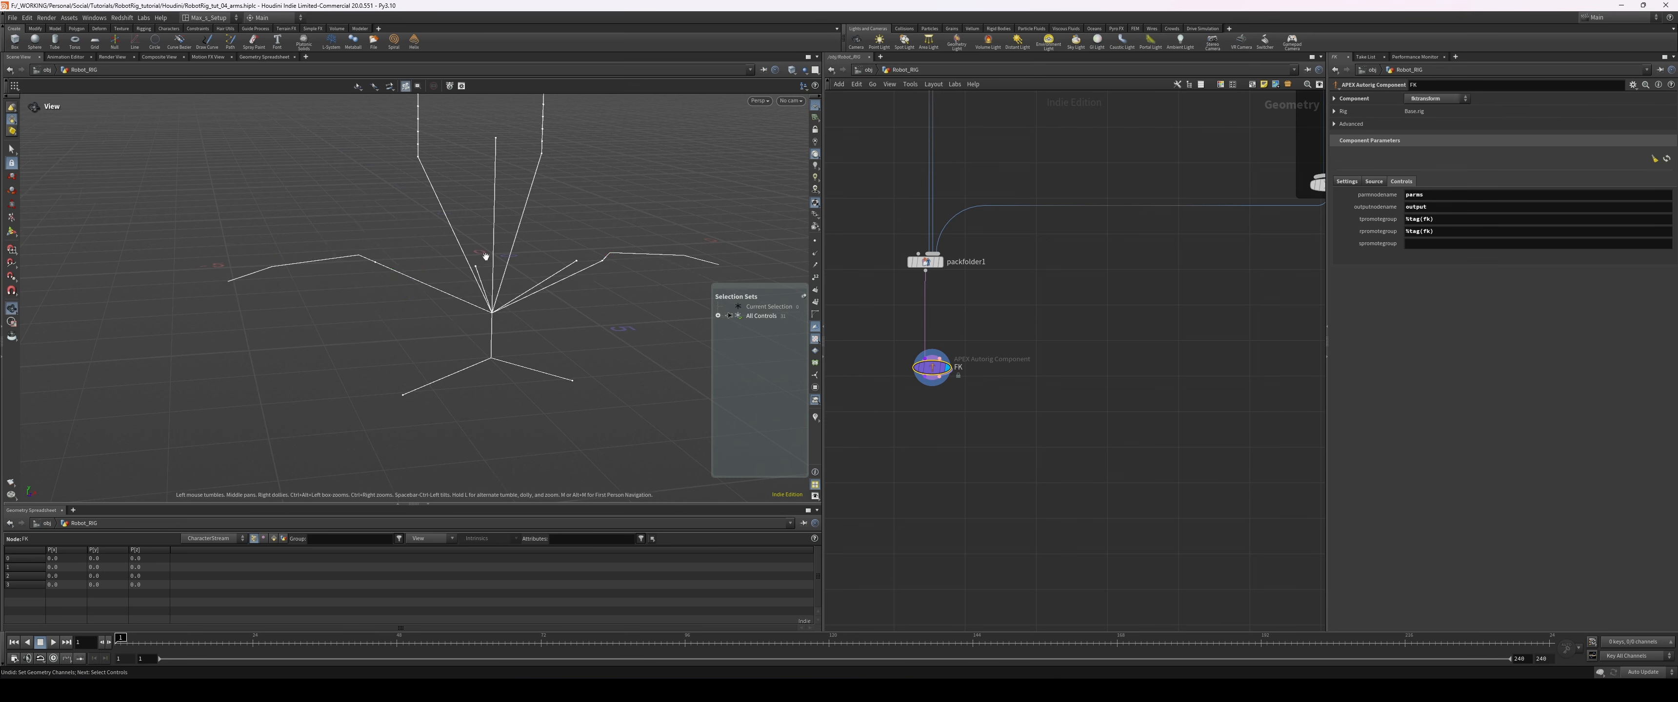
# - Test the fk-tagged controls by selecting each antenna chain and bending it into a curl
pyautogui.moveTo(483, 254)
pyautogui.keyDown('alt'); pyautogui.mouseDown()
pyautogui.moveTo(456, 258)
pyautogui.moveTo(474, 276)
pyautogui.mouseUp(); pyautogui.keyUp('alt')
pyautogui.moveTo(474, 276); pyautogui.dragTo(461, 279, button='middle')
pyautogui.keyDown('alt'); pyautogui.moveTo(614, 254); pyautogui.dragTo(608, 357, button='middle'); pyautogui.keyUp('alt')
pyautogui.moveTo(479, 122); pyautogui.dragTo(444, 225)
pyautogui.moveTo(473, 186); pyautogui.dragTo(487, 143)
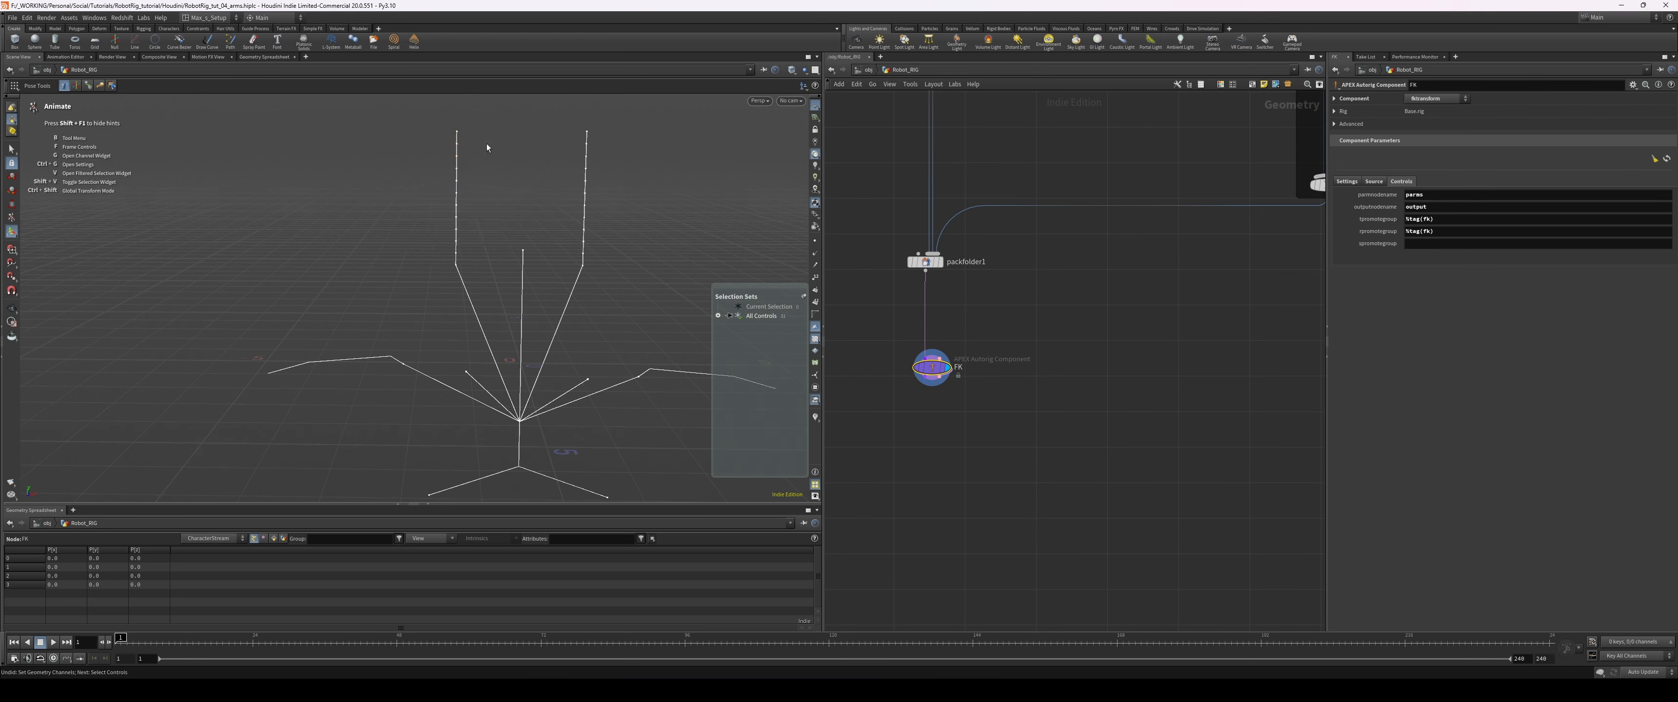
pyautogui.moveTo(427, 105); pyautogui.dragTo(498, 251)
pyautogui.moveTo(497, 194); pyautogui.dragTo(485, 180)
pyautogui.keyDown('alt'); pyautogui.moveTo(566, 219); pyautogui.dragTo(576, 189); pyautogui.keyUp('alt')
pyautogui.keyDown('alt'); pyautogui.moveTo(514, 404); pyautogui.dragTo(481, 290, button='middle'); pyautogui.keyUp('alt')
pyautogui.click(478, 312)
pyautogui.moveTo(463, 284); pyautogui.dragTo(511, 261)
pyautogui.keyDown('alt'); pyautogui.moveTo(517, 258); pyautogui.dragTo(427, 303, button='middle'); pyautogui.keyUp('alt')
pyautogui.scroll(-2, 519, 287)
pyautogui.moveTo(525, 297); pyautogui.dragTo(554, 314)
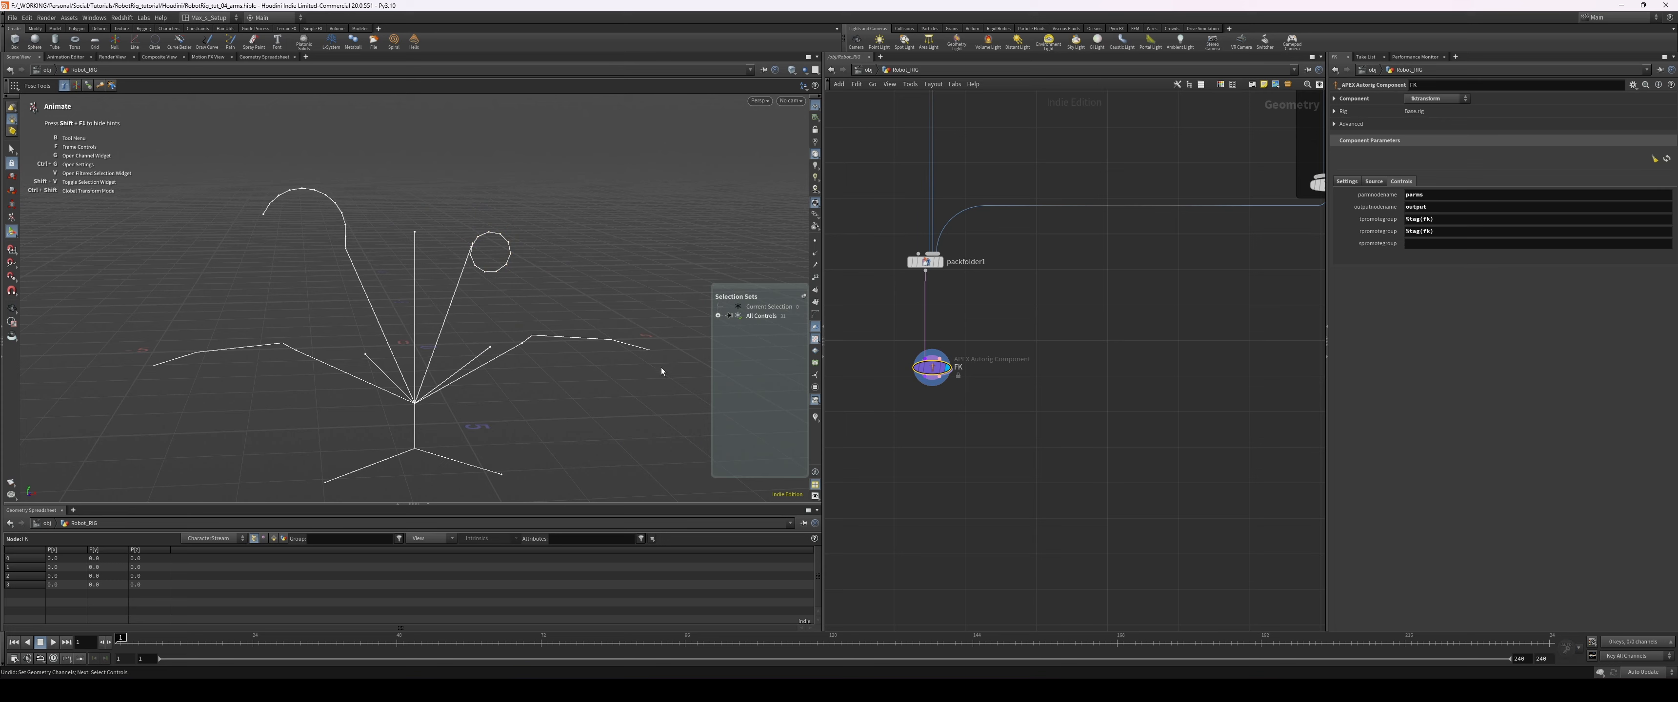
# - Add a second APEX Autorig Component and place it below the FK node
pyautogui.scroll(-2, 936, 409)
pyautogui.press('Tab')
pyautogui.write('apex au')
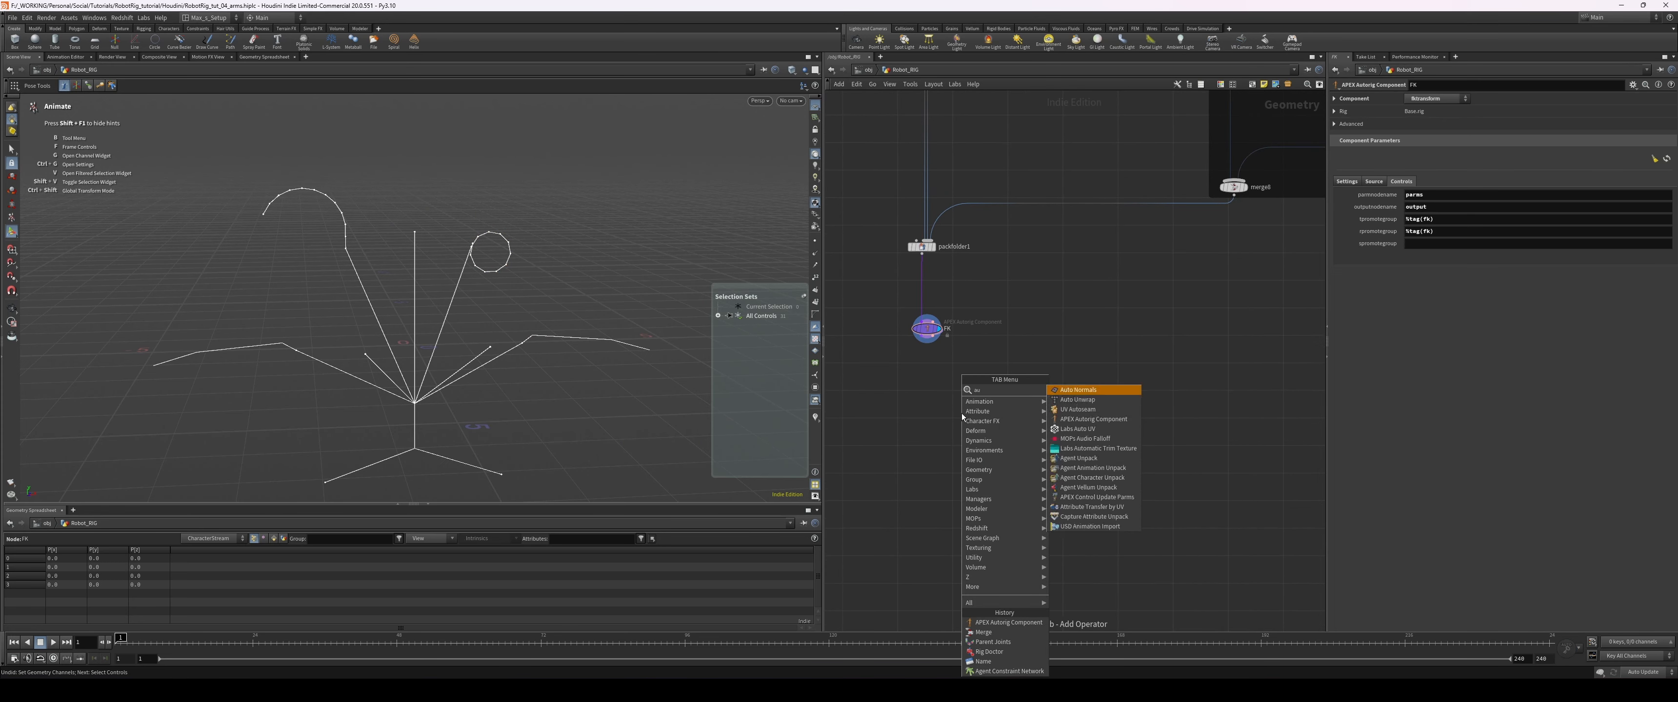
pyautogui.press('Return')
pyautogui.click(962, 415)
pyautogui.scroll(2, 975, 456)
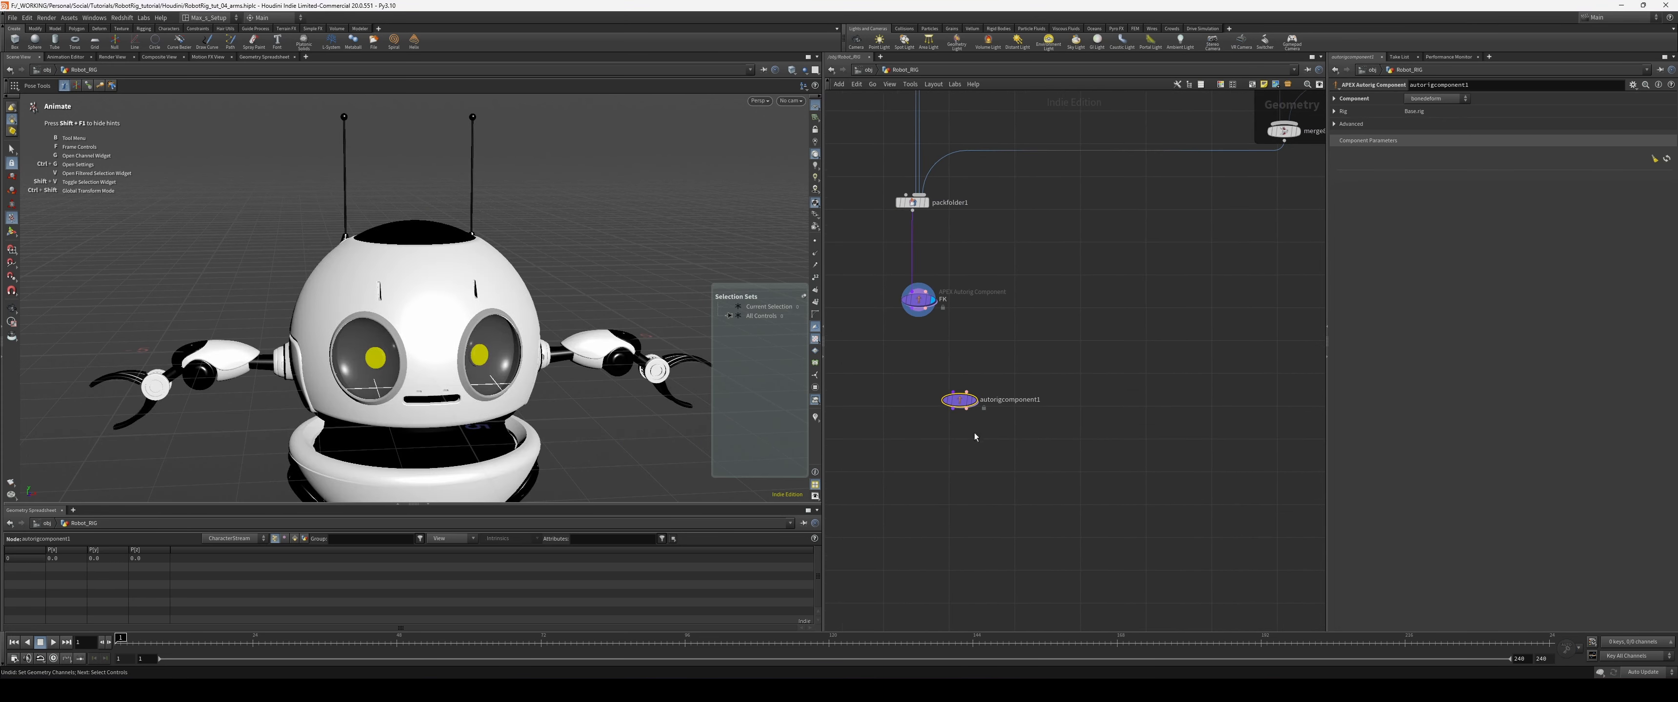
pyautogui.moveTo(961, 399); pyautogui.dragTo(927, 453)
pyautogui.moveTo(1129, 409); pyautogui.dragTo(1190, 380, button='middle')
pyautogui.scroll(2, 1133, 384)
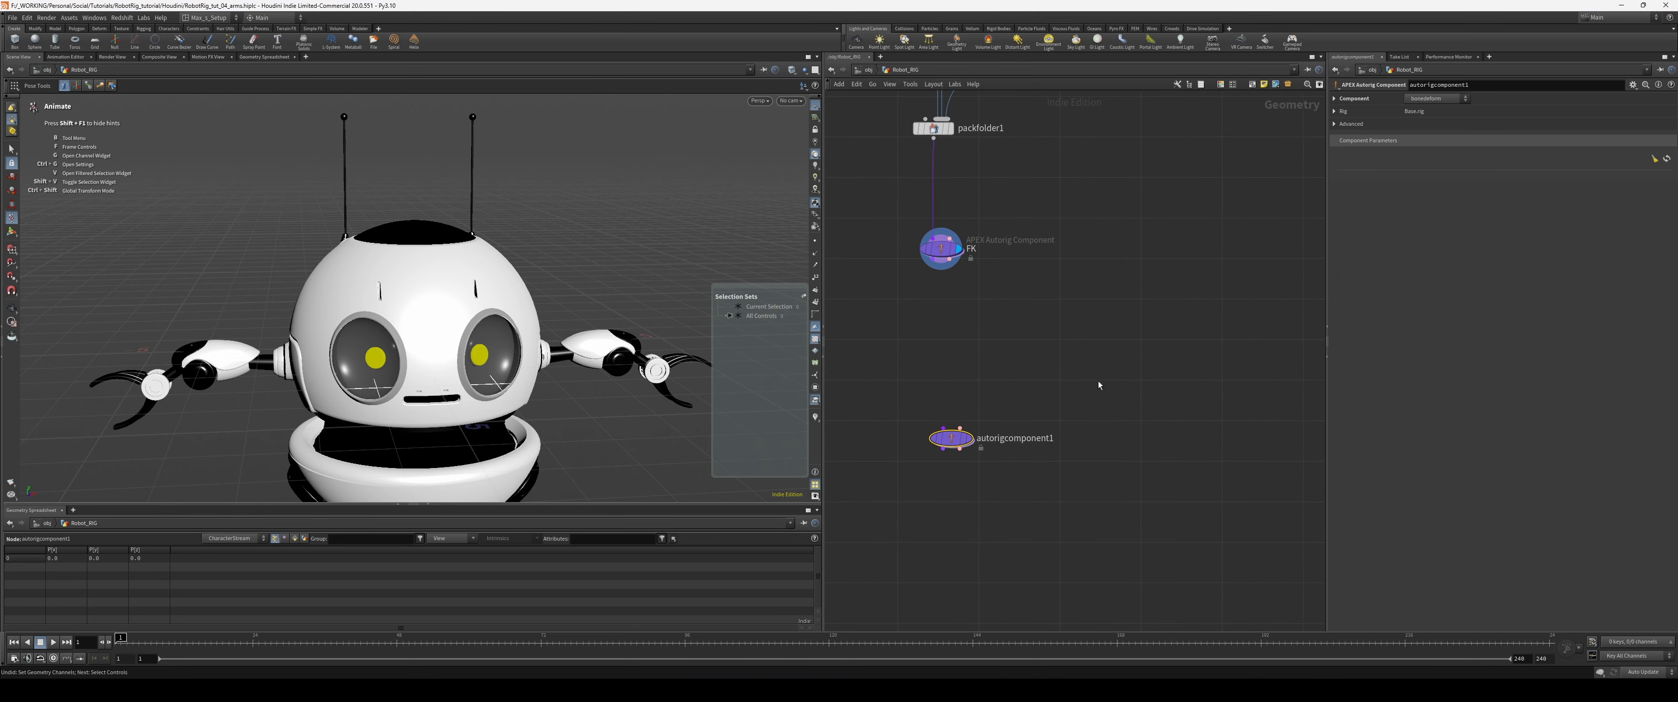
pyautogui.moveTo(950, 437); pyautogui.dragTo(940, 460)
pyautogui.moveTo(994, 394); pyautogui.dragTo(1034, 371, button='middle')
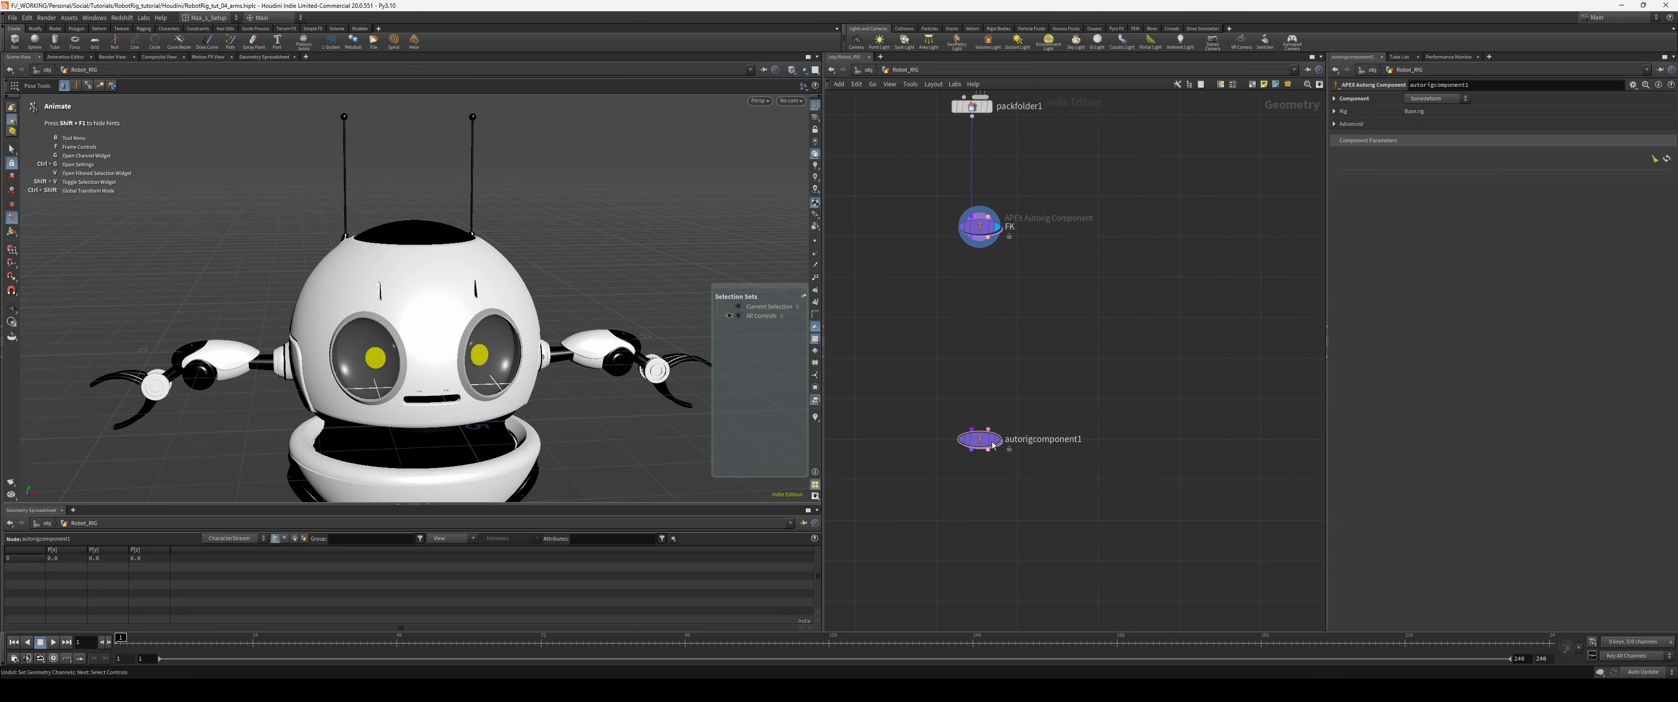
# - Rename the new component bone_deform, wire the FK output into its first input and display it
pyautogui.click(1077, 440)
pyautogui.moveTo(1081, 440); pyautogui.dragTo(752, 411)
pyautogui.write('bone')
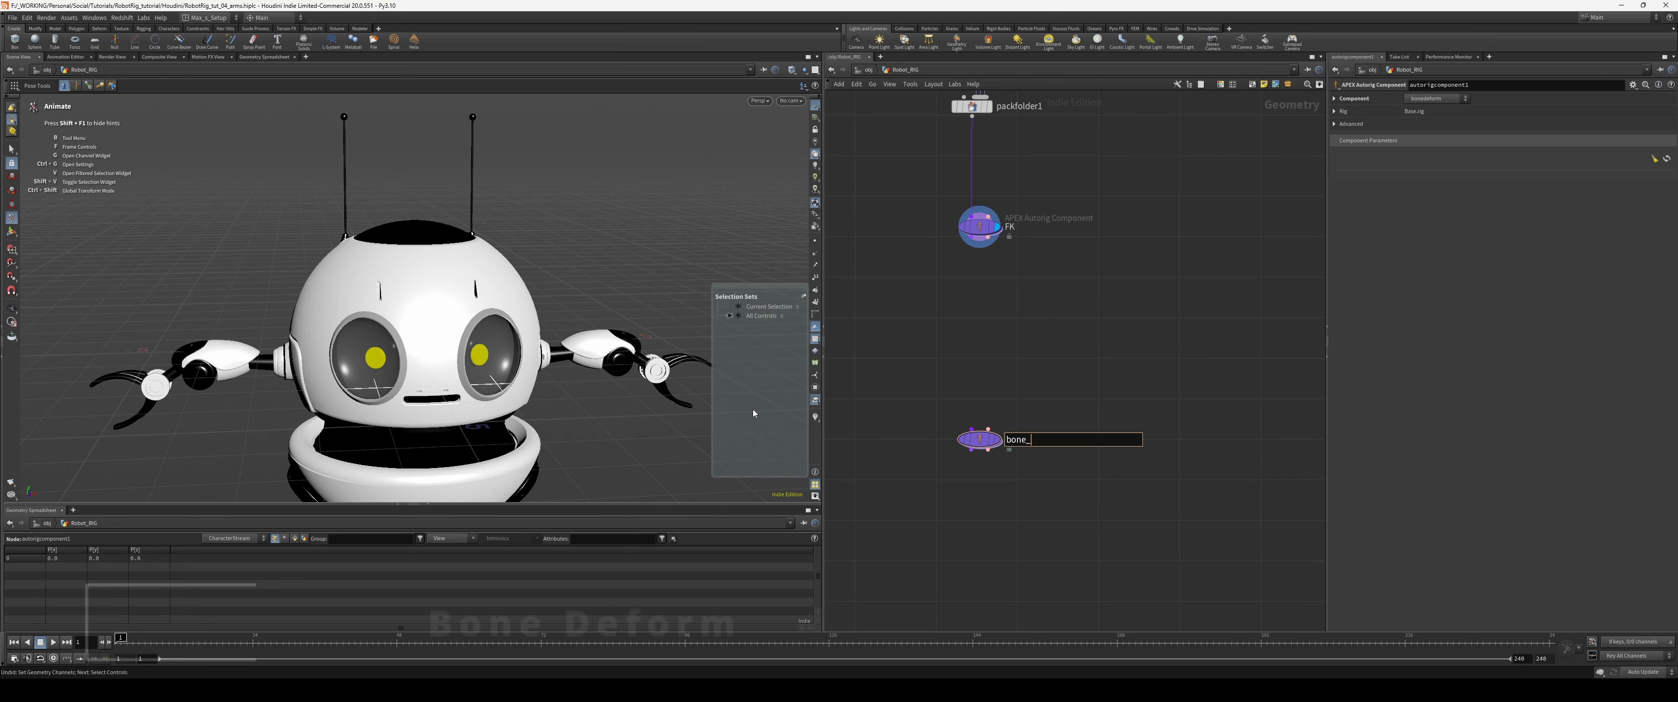
pyautogui.write('_deform')
pyautogui.press('Return')
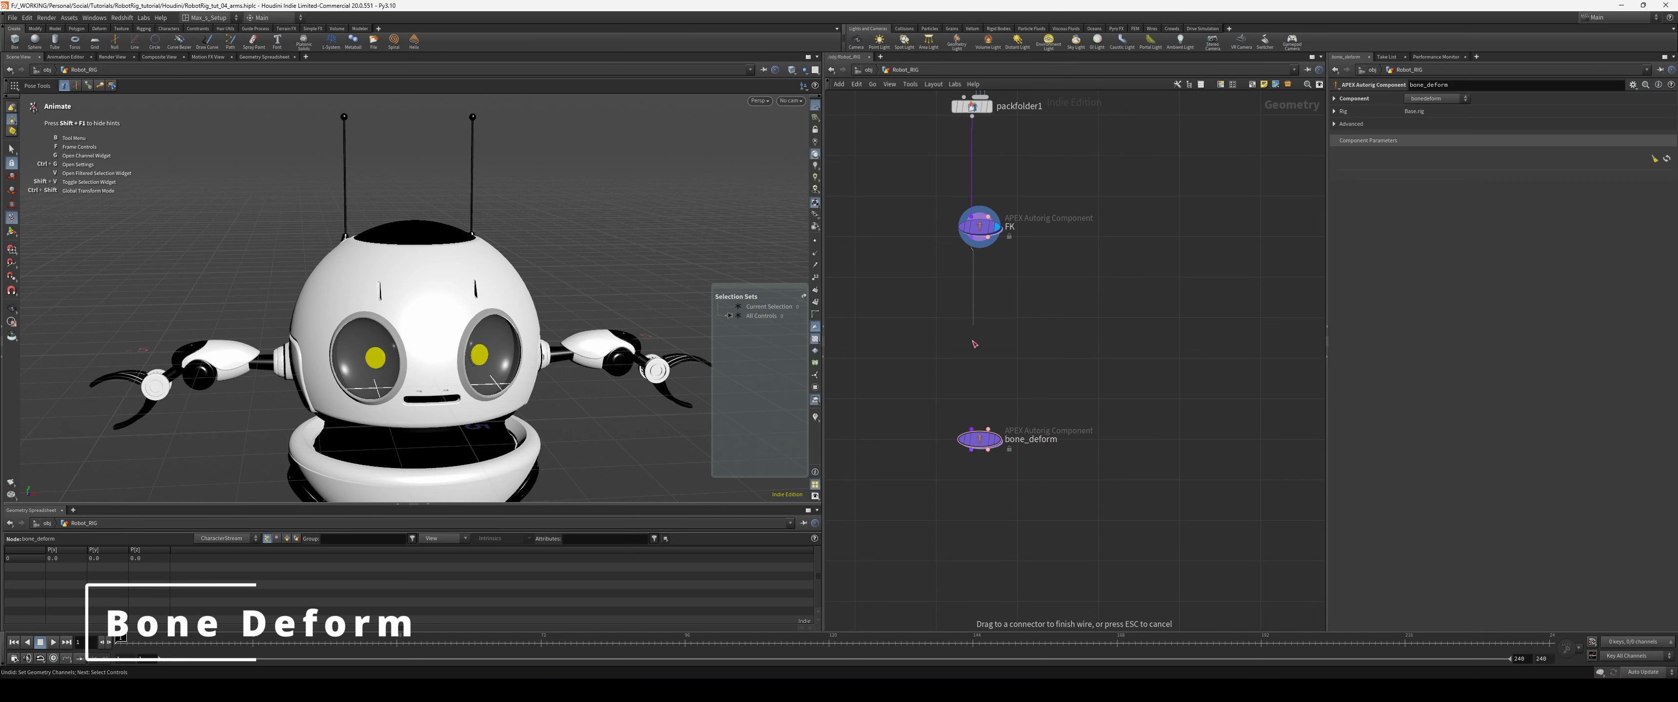
pyautogui.moveTo(972, 247); pyautogui.dragTo(977, 431)
pyautogui.click(997, 439)
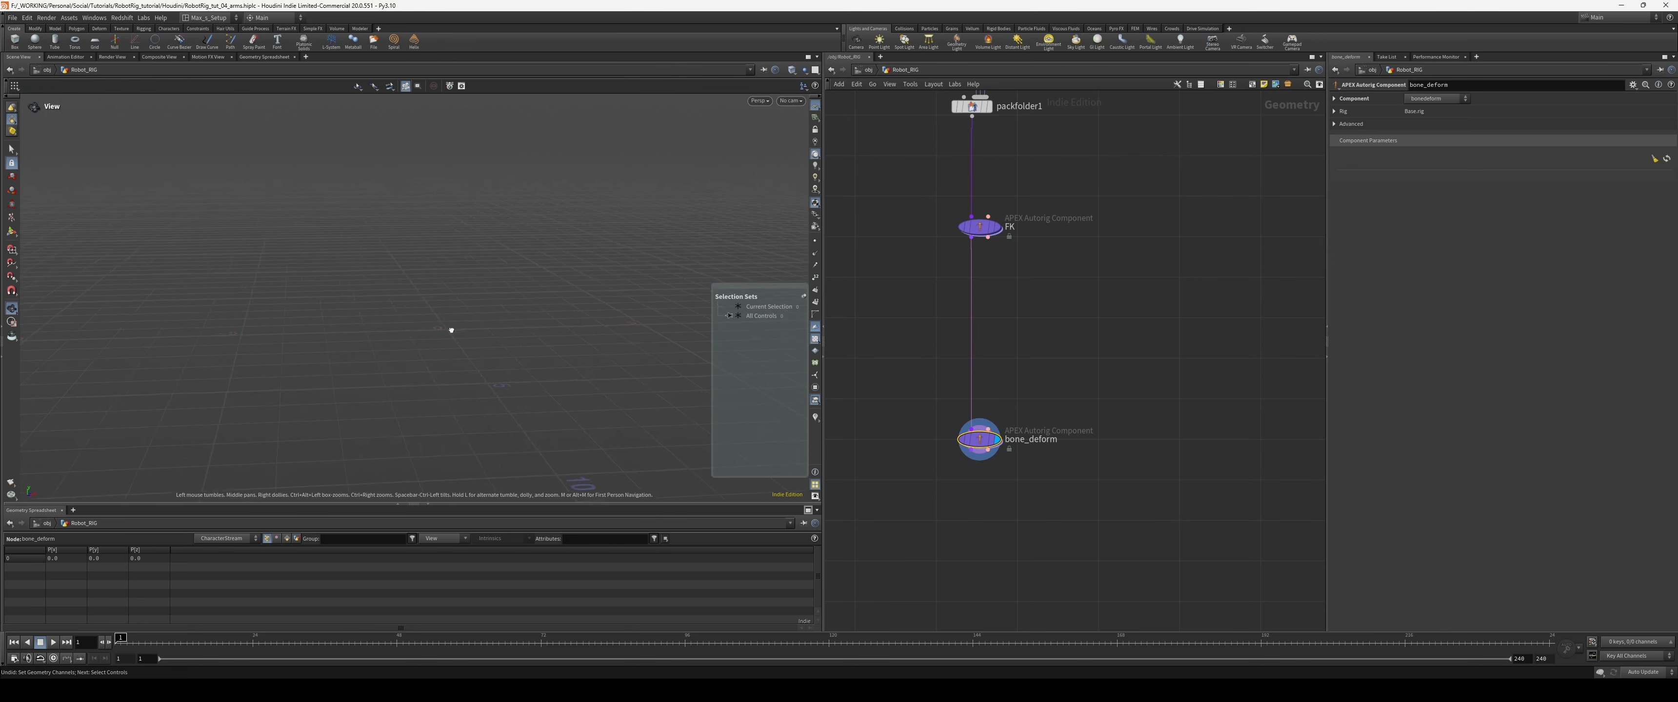
# - Keep bonedeform as the bone_deform node's component and reload its component parameters
pyautogui.click(1453, 99)
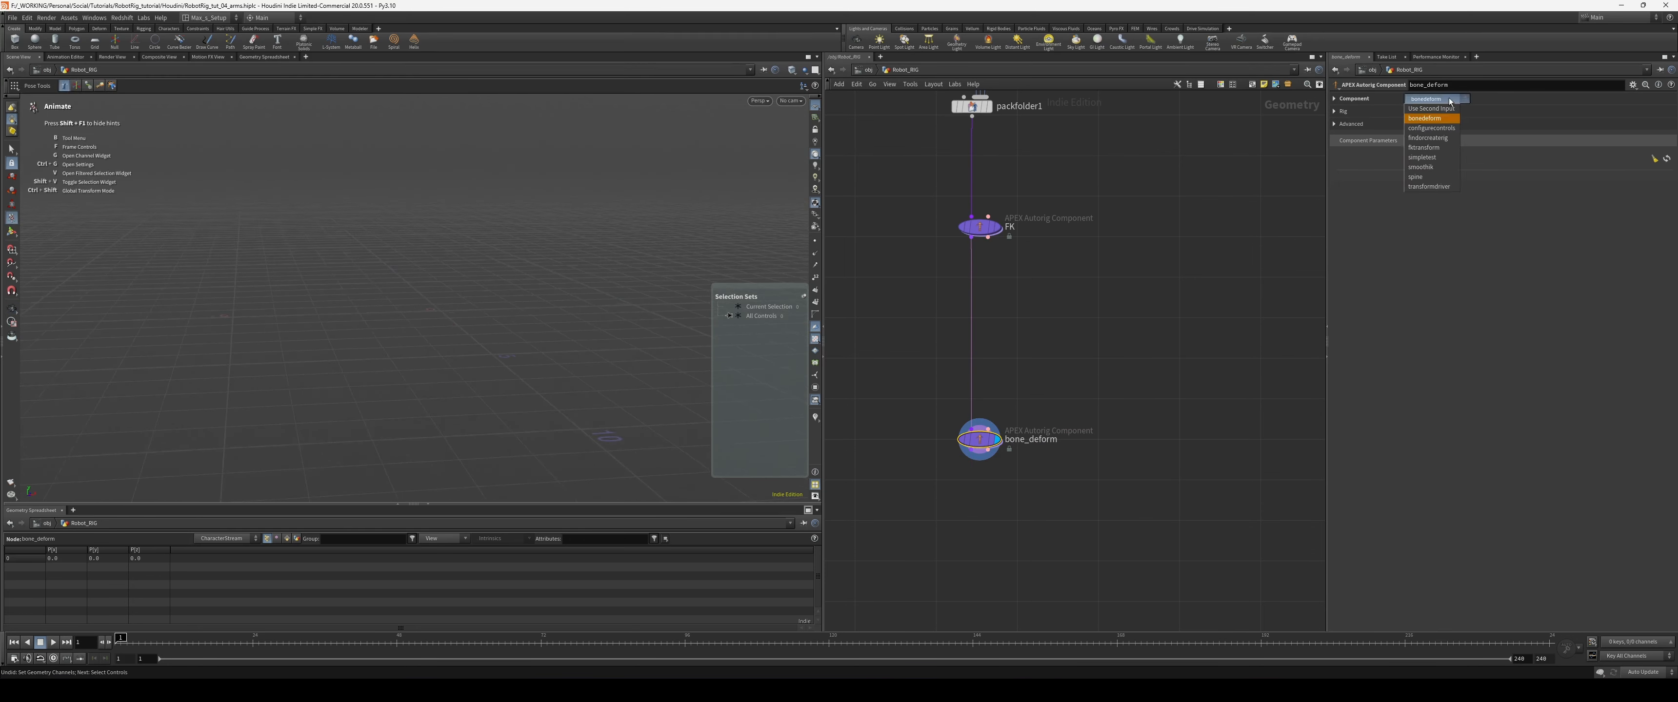
pyautogui.click(1453, 99)
pyautogui.keyDown('alt'); pyautogui.moveTo(578, 366); pyautogui.dragTo(600, 357); pyautogui.keyUp('alt')
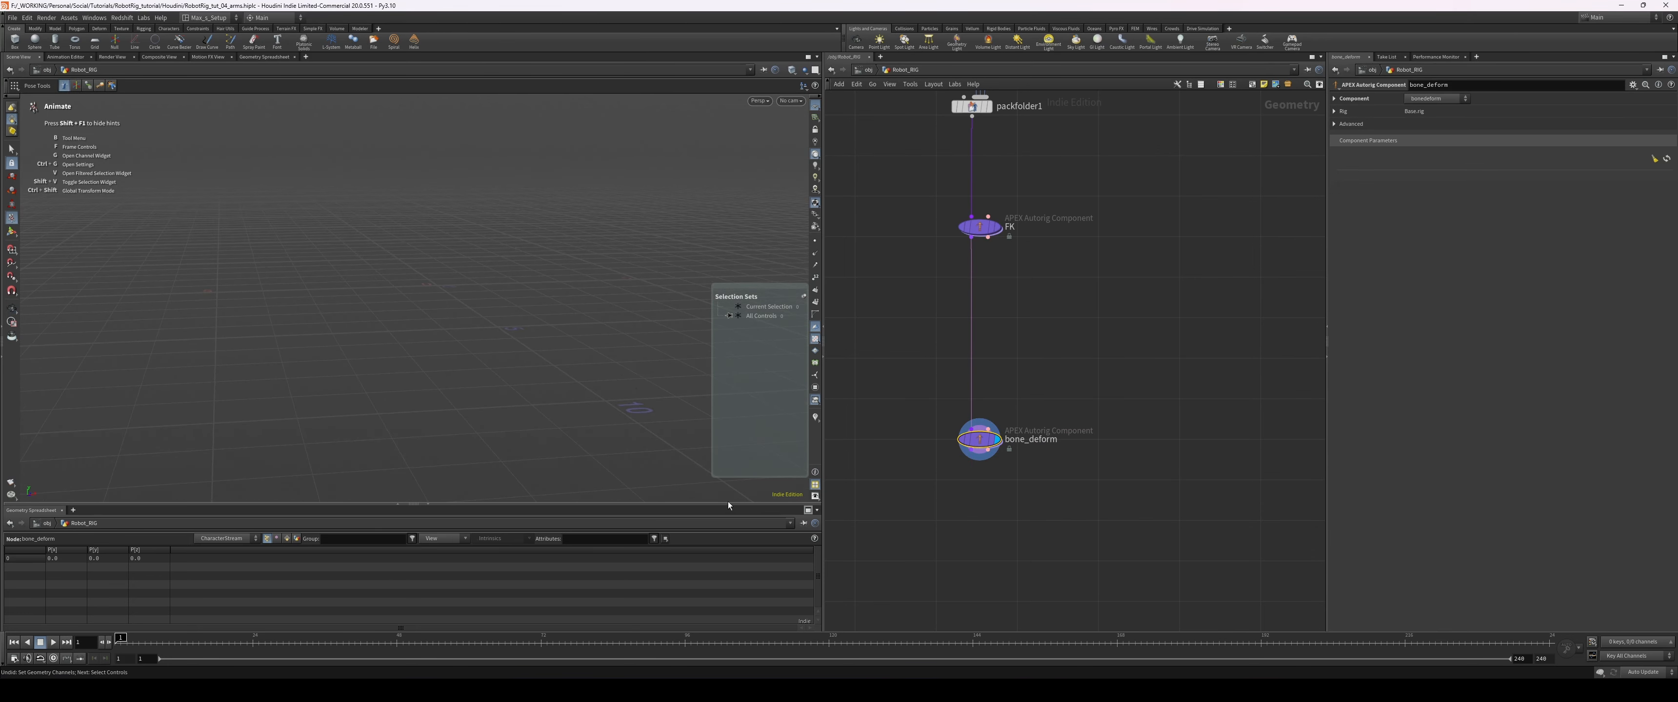
pyautogui.moveTo(728, 504); pyautogui.dragTo(703, 475)
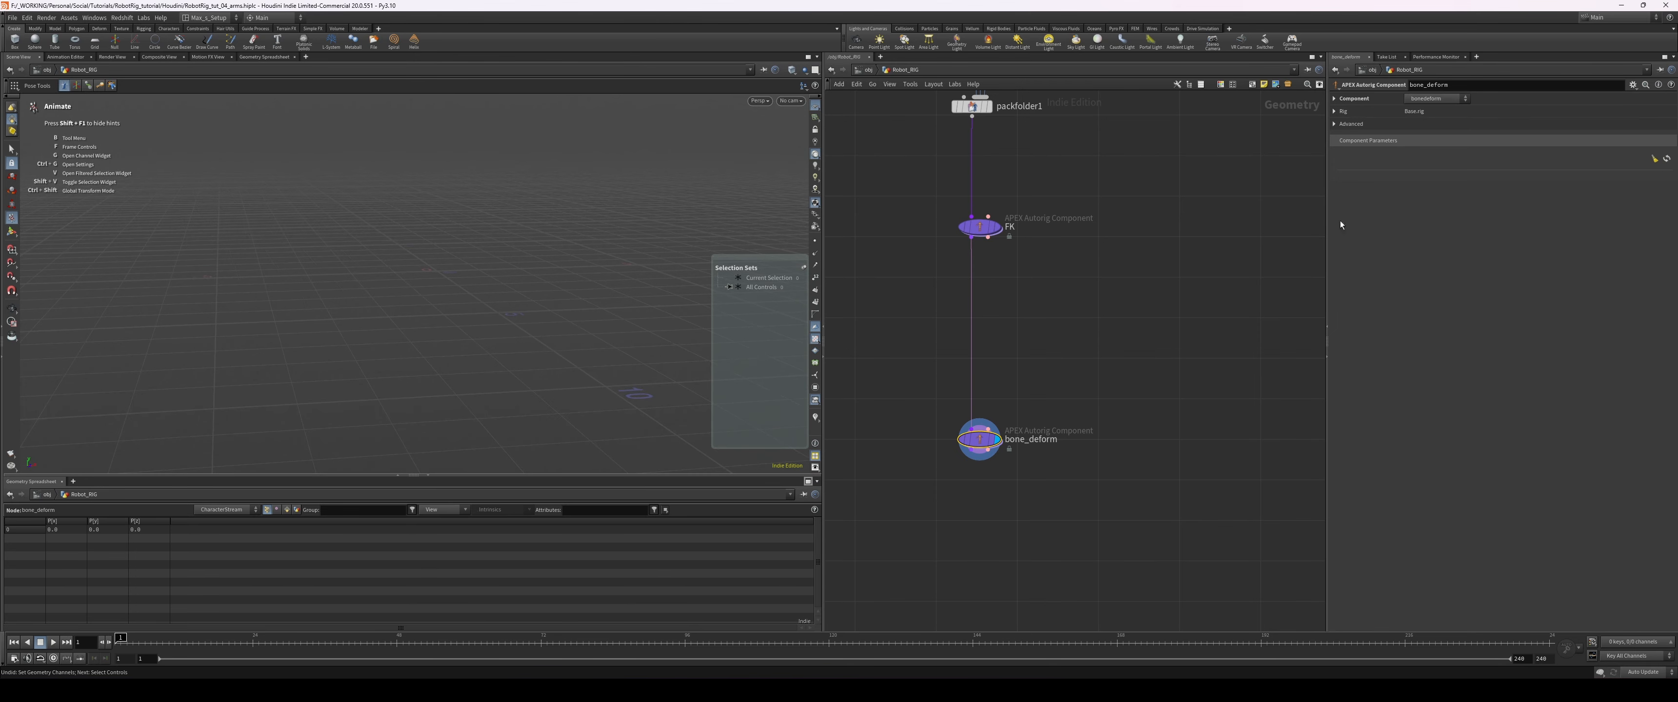
pyautogui.click(1666, 159)
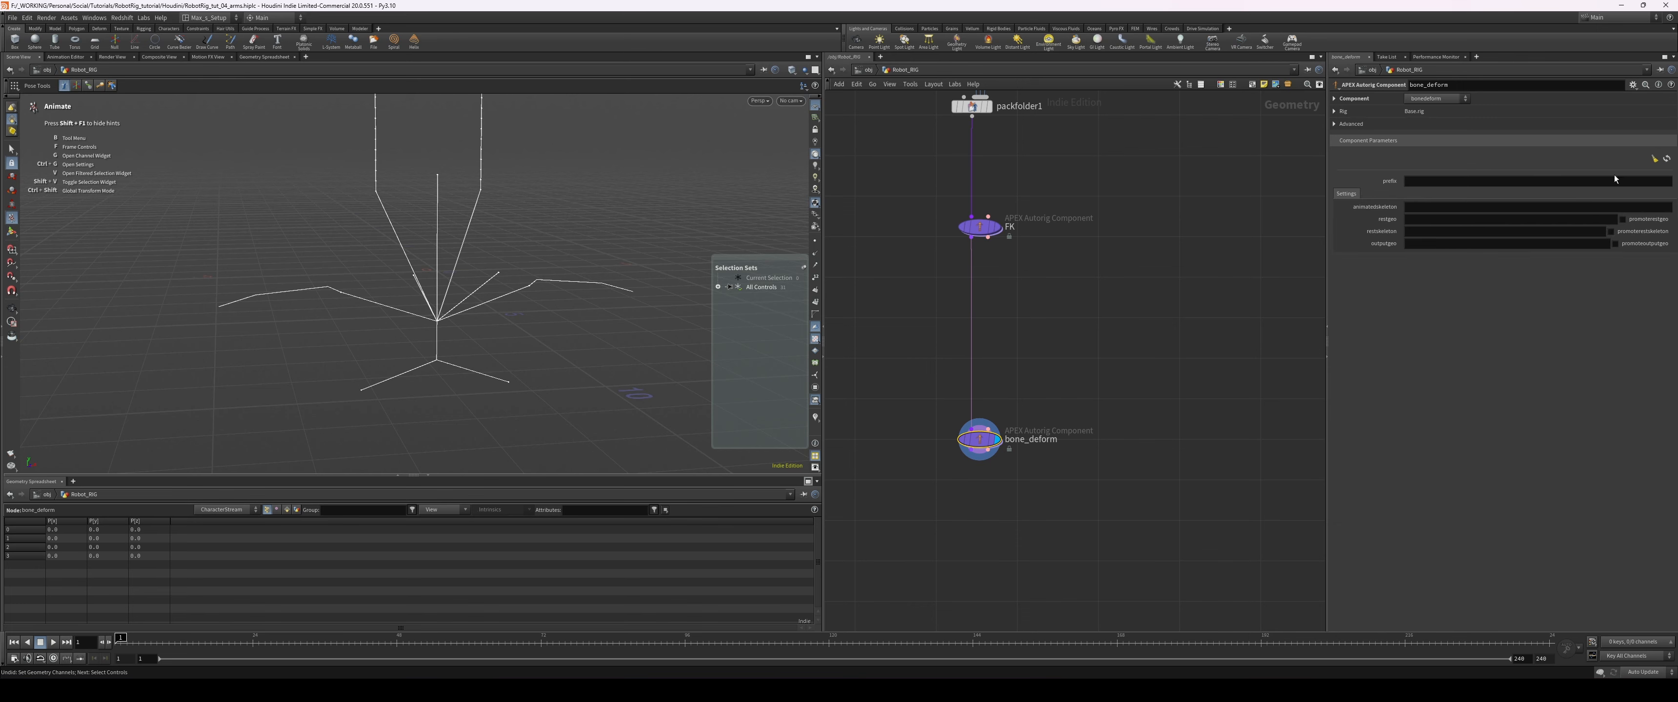
pyautogui.keyDown('alt'); pyautogui.moveTo(421, 305); pyautogui.dragTo(460, 304); pyautogui.keyUp('alt')
pyautogui.scroll(3, 460, 303)
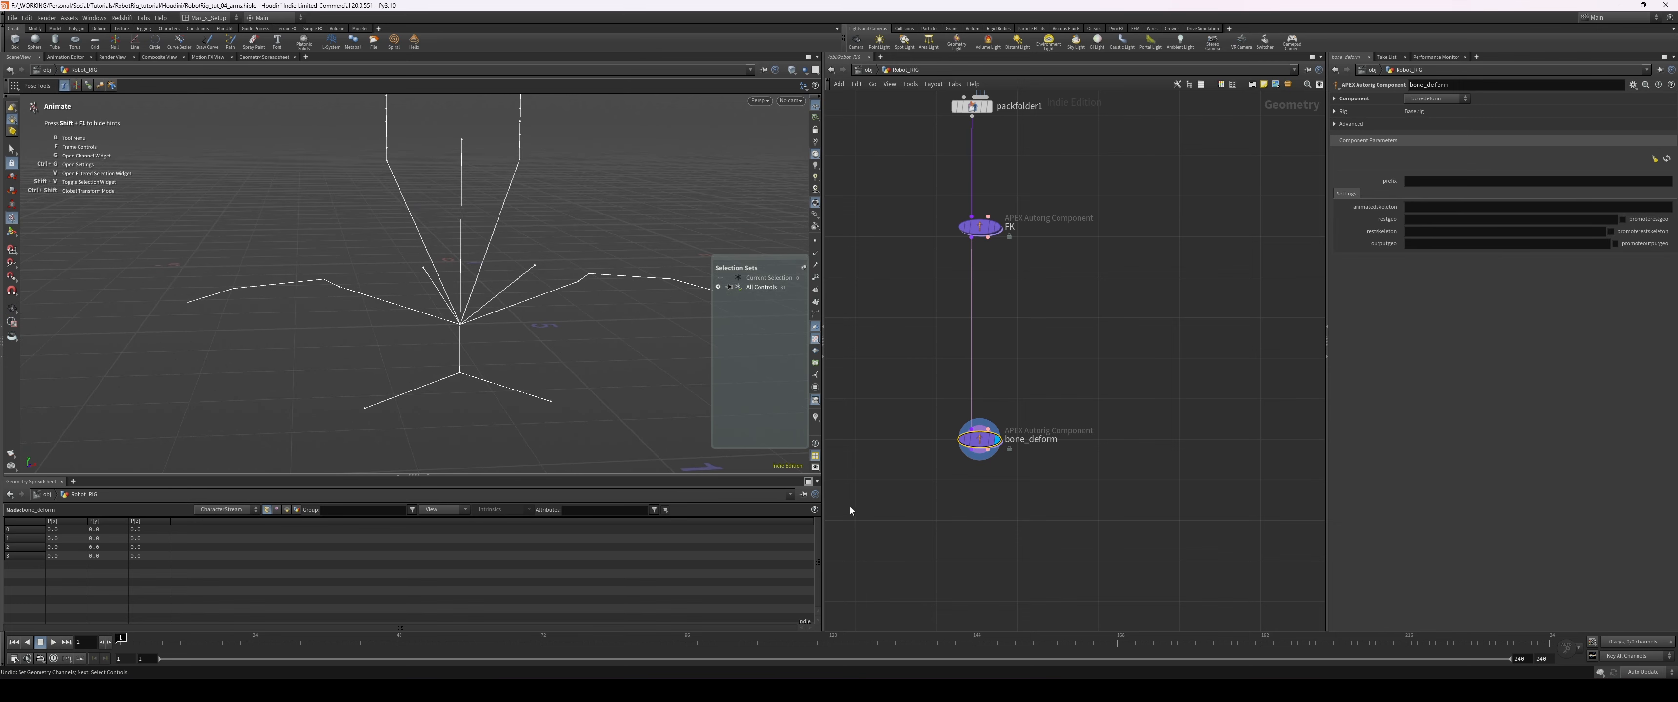
# - Open an APEX Network View beside the Geometry Spreadsheet and enlarge its pane
pyautogui.moveTo(679, 474); pyautogui.dragTo(679, 465)
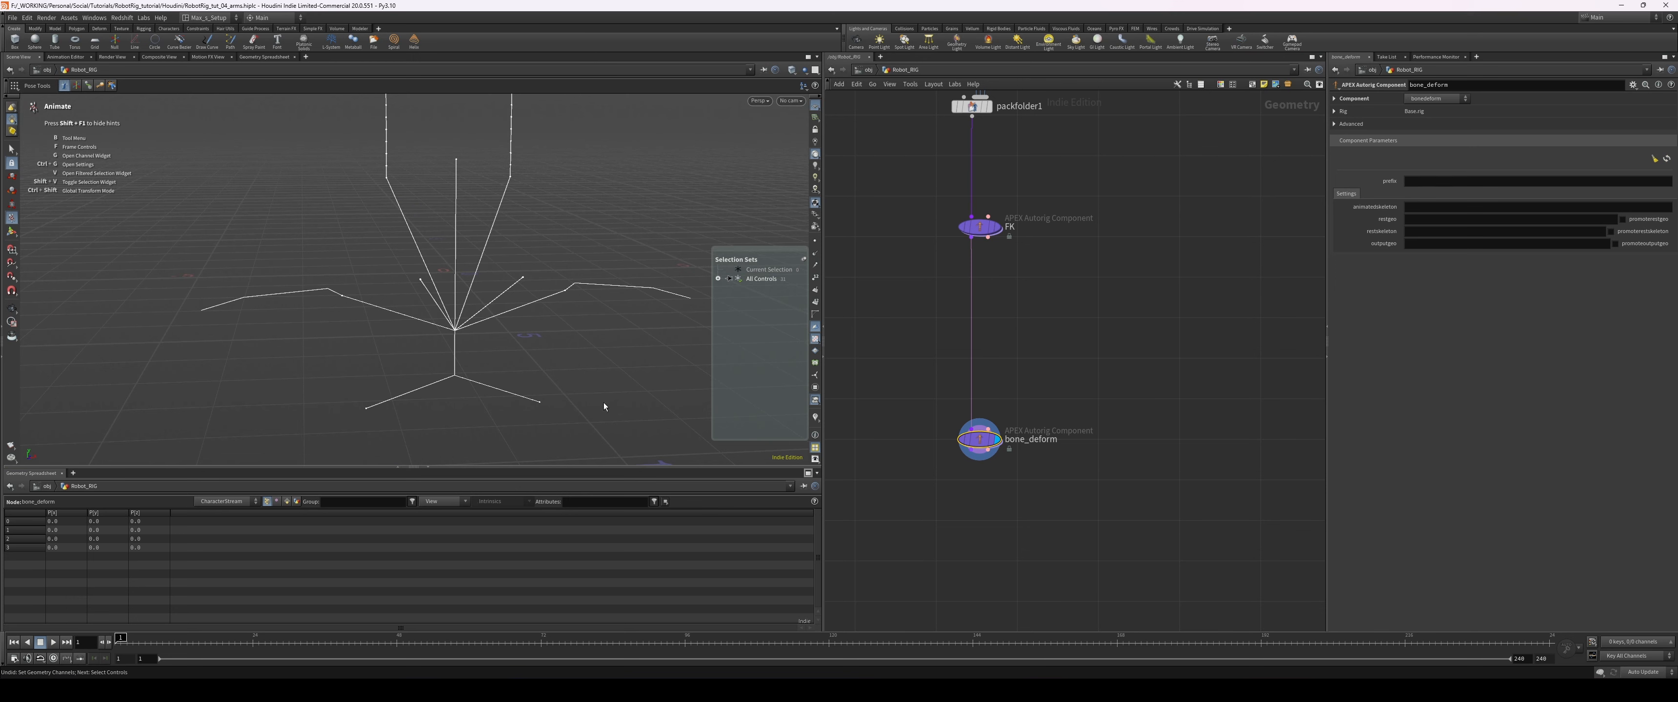
pyautogui.click(73, 474)
pyautogui.moveTo(104, 492)
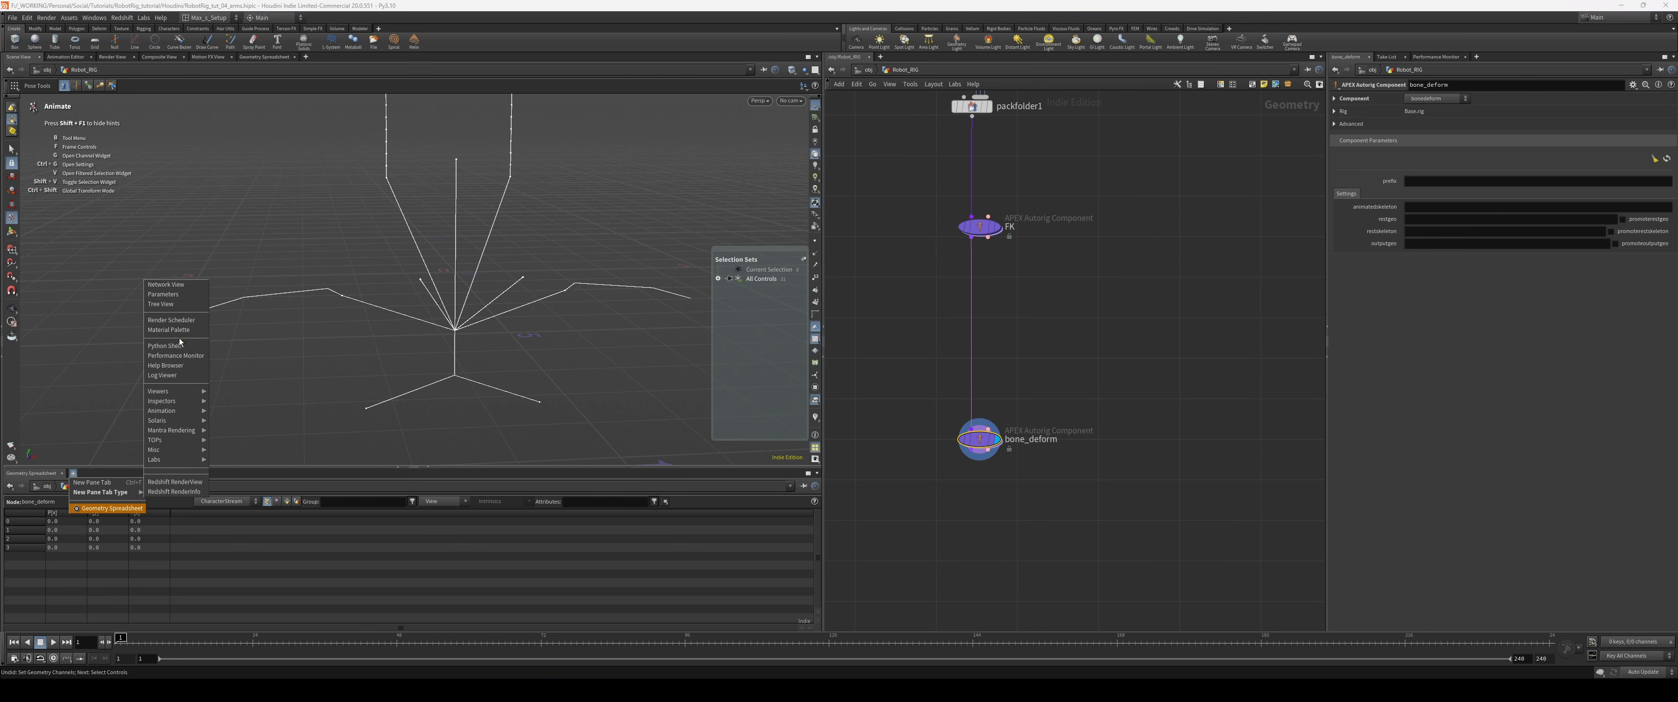
pyautogui.moveTo(156, 449)
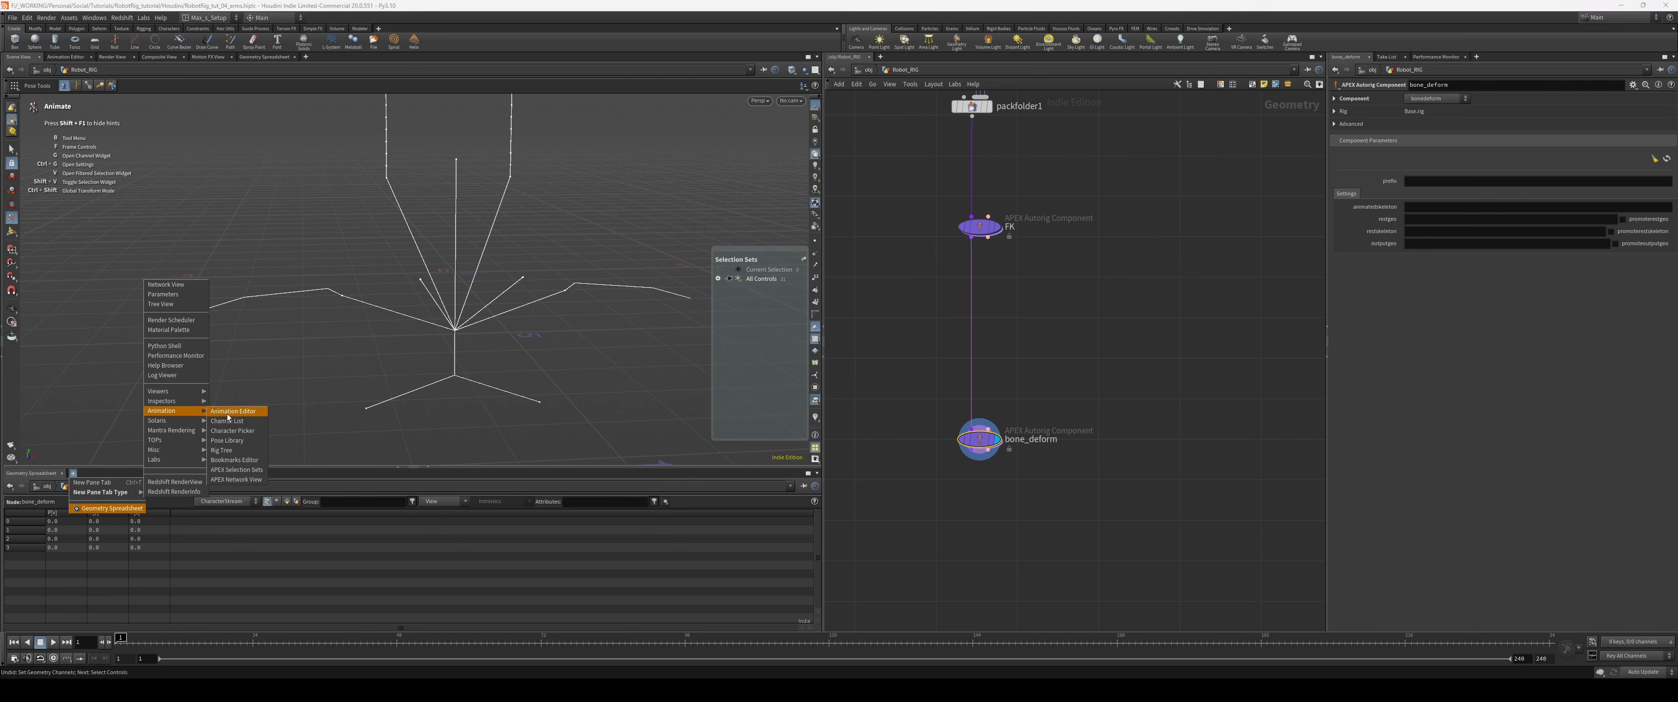
pyautogui.click(235, 483)
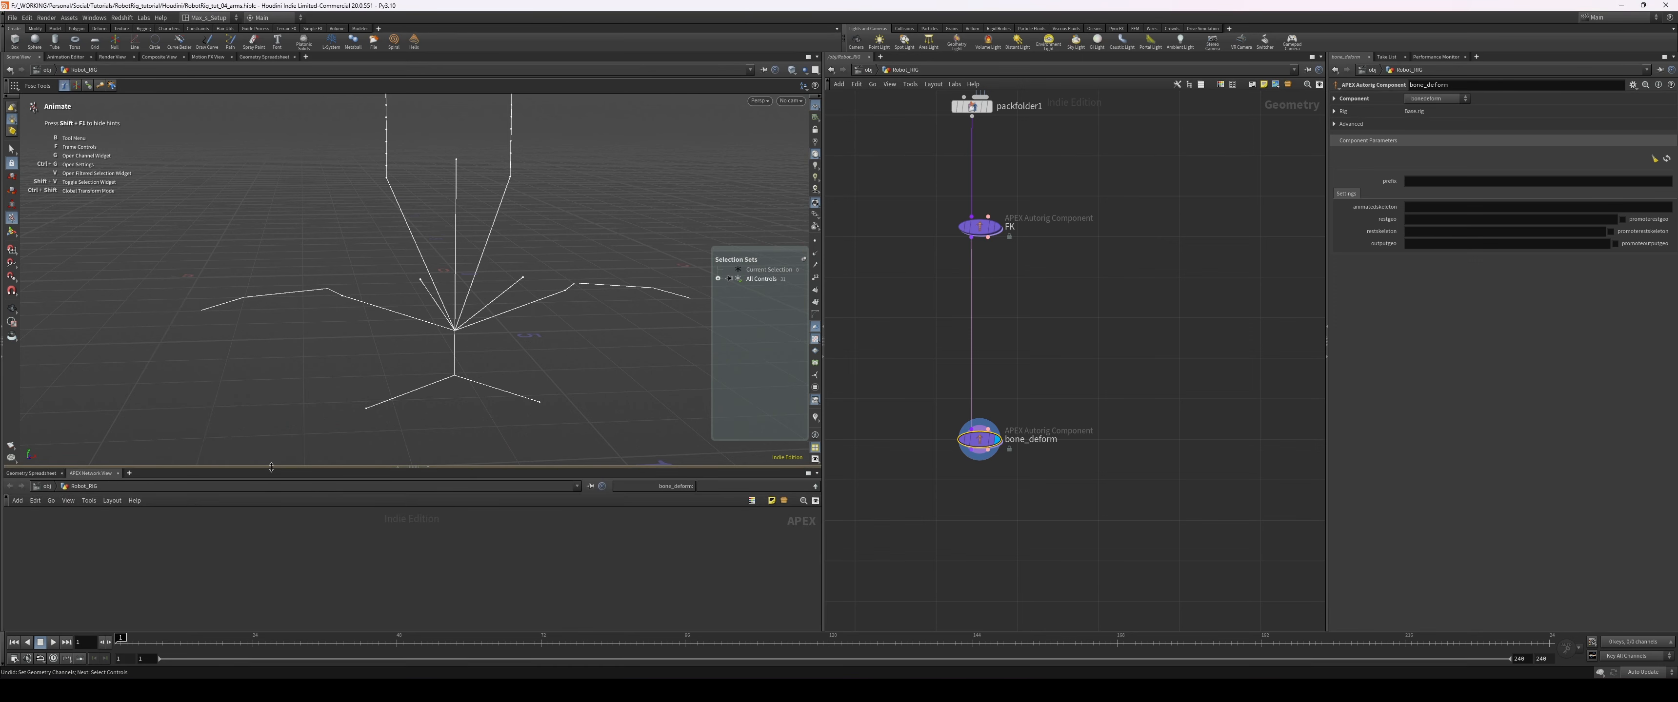
pyautogui.moveTo(271, 467); pyautogui.dragTo(271, 417)
# - Add an Unpack Folder node beside the wire between the FK and bone_deform nodes
pyautogui.press('Up')
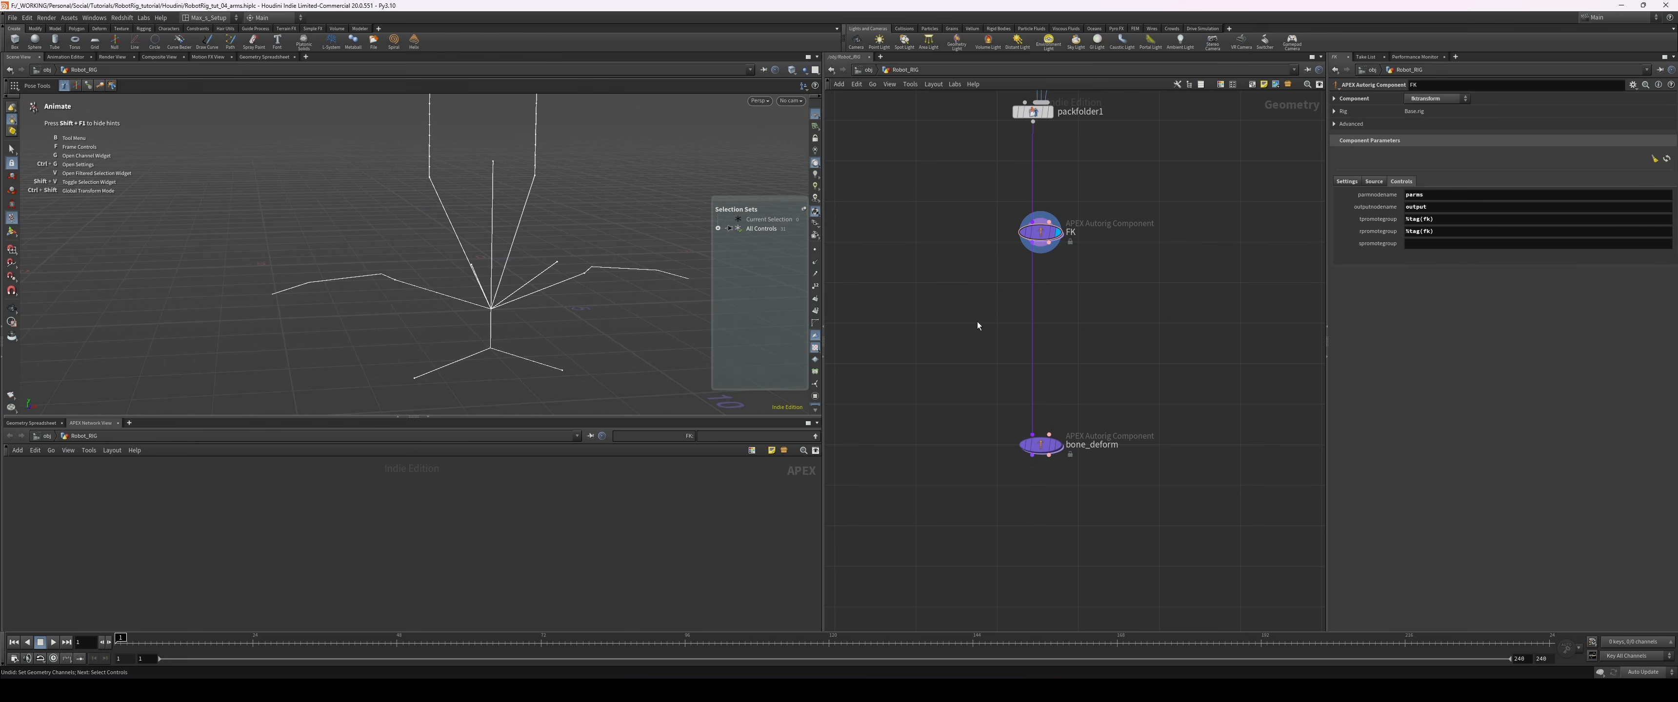
pyautogui.press('Tab')
pyautogui.write('unpack')
pyautogui.press('Down')
pyautogui.press('Return')
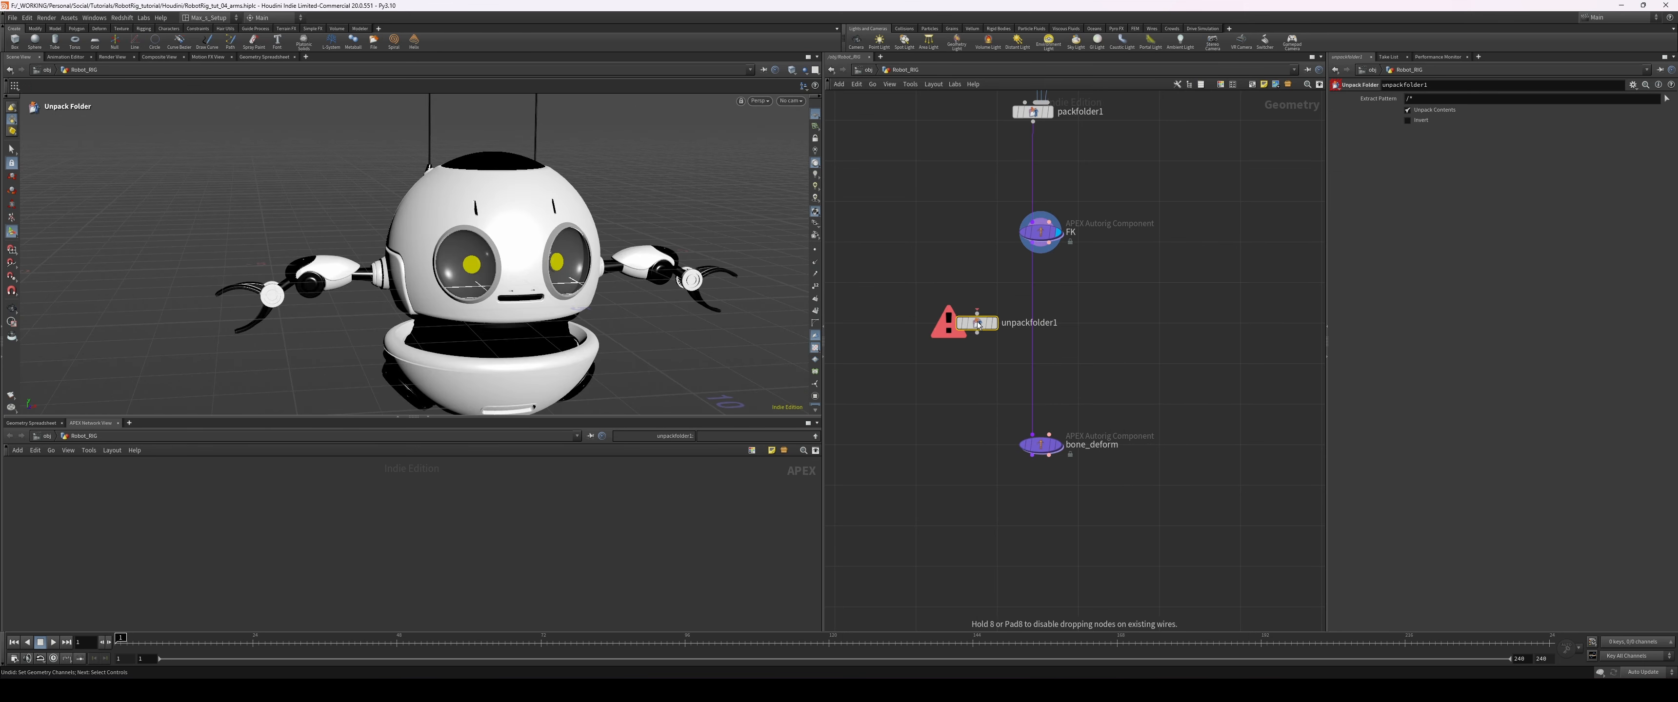
pyautogui.click(977, 313)
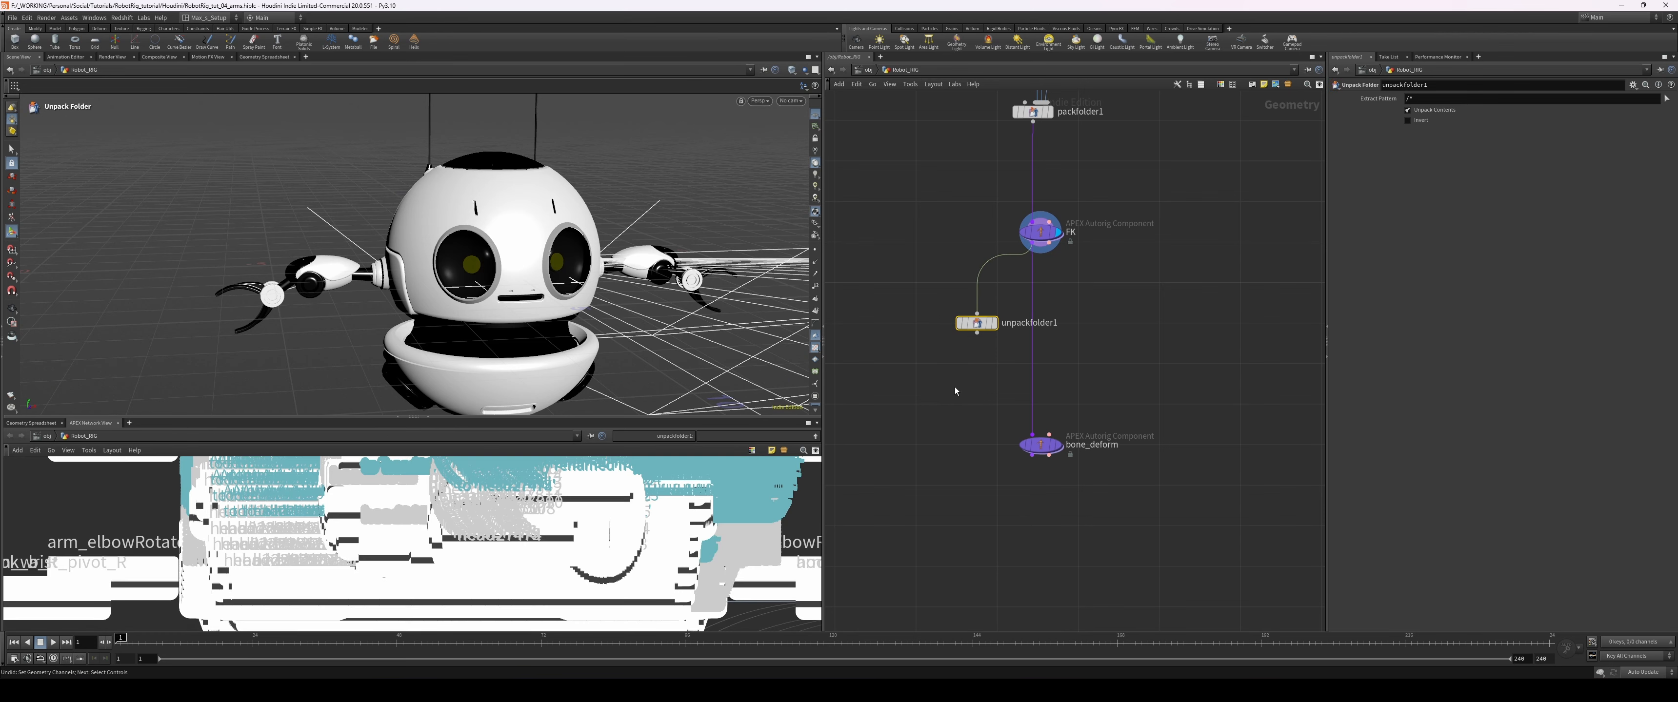
pyautogui.click(926, 271)
pyautogui.moveTo(925, 272); pyautogui.dragTo(889, 295, button='middle')
pyautogui.press('y')
pyautogui.moveTo(929, 273); pyautogui.dragTo(980, 306)
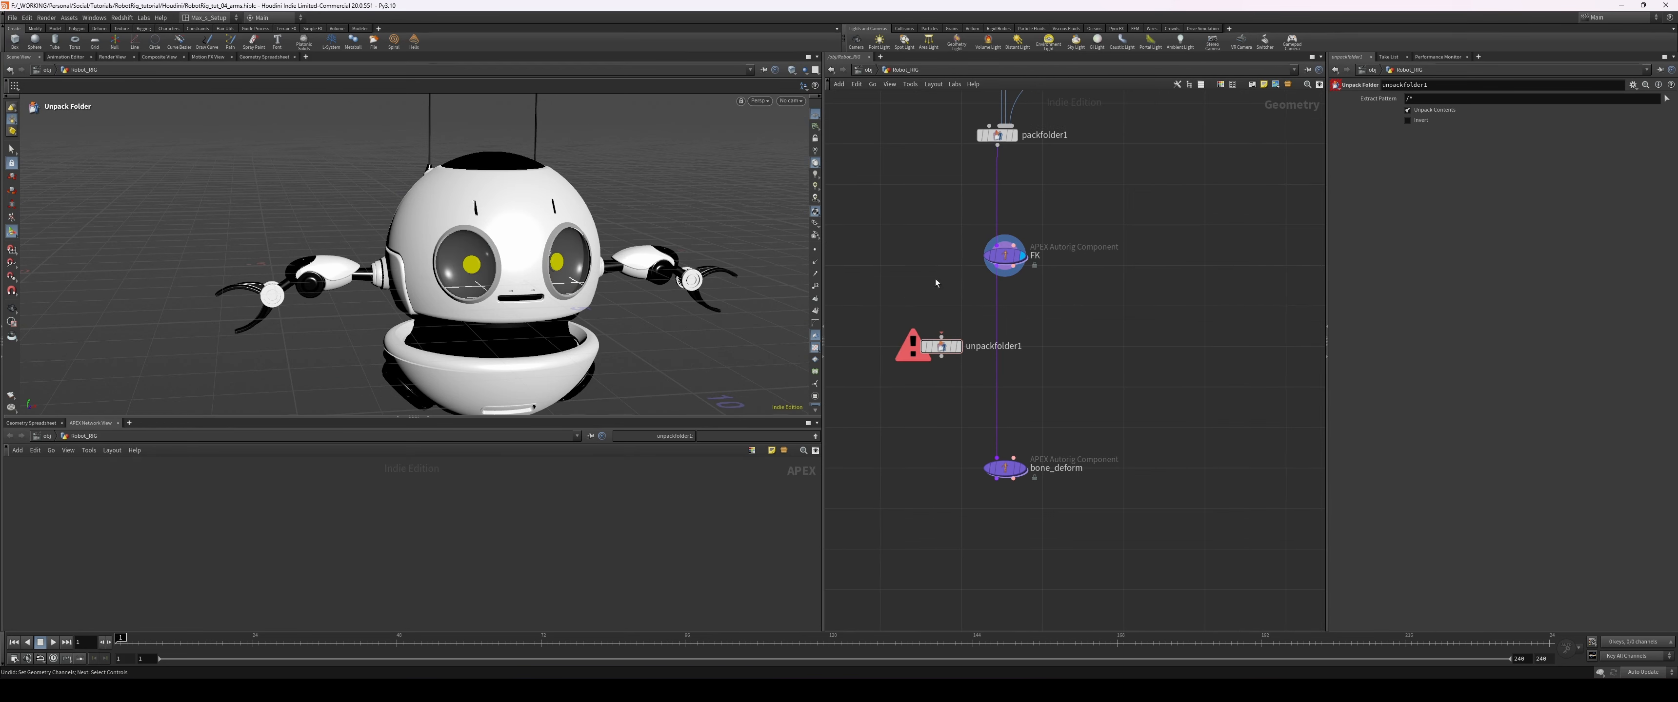
# - Set the Unpack Folder's extract pattern to /*.rig, wire the FK output into it and display it
pyautogui.moveTo(957, 398); pyautogui.dragTo(938, 402)
pyautogui.moveTo(938, 402); pyautogui.dragTo(937, 397, button='middle')
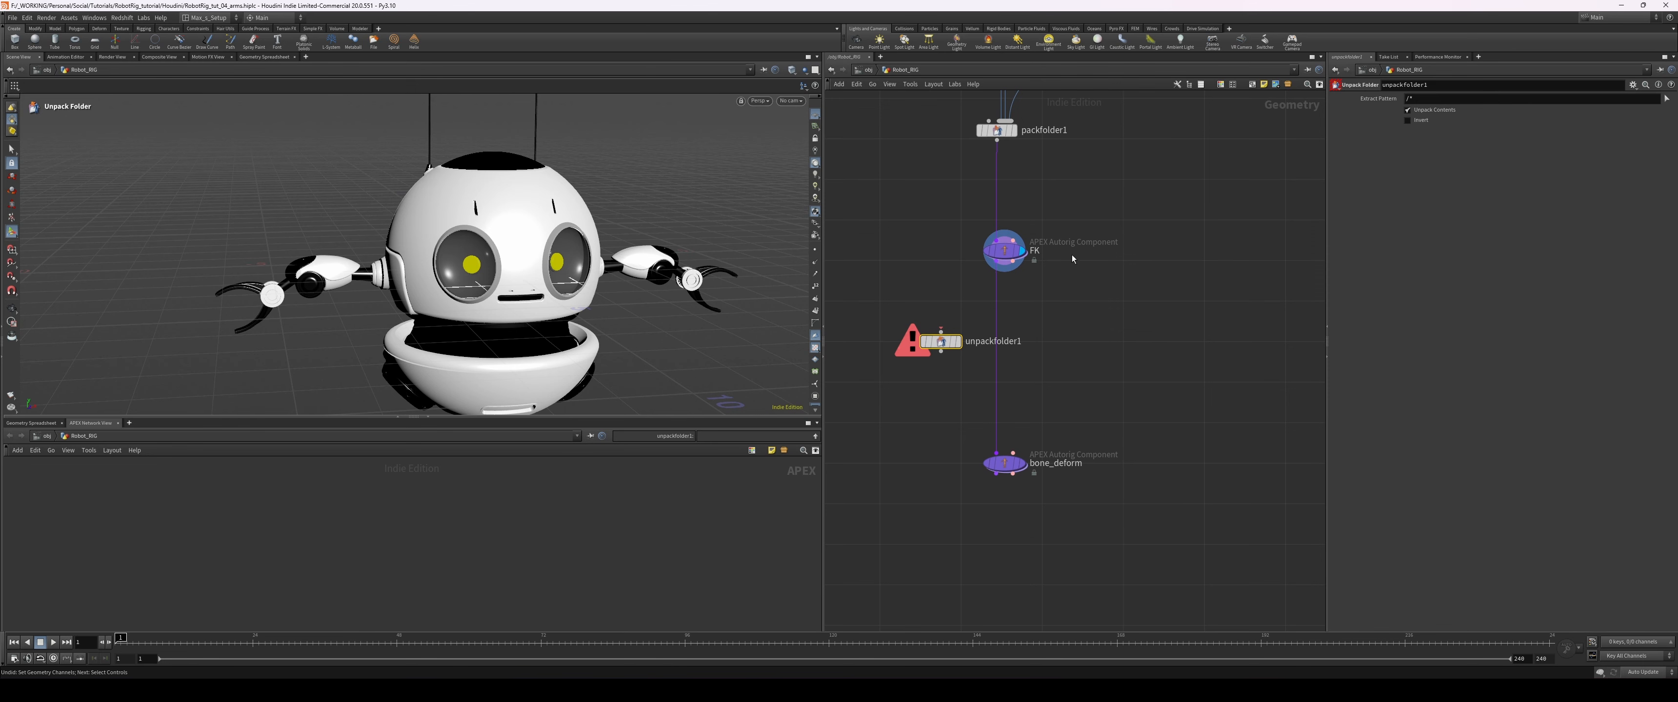
pyautogui.click(1439, 99)
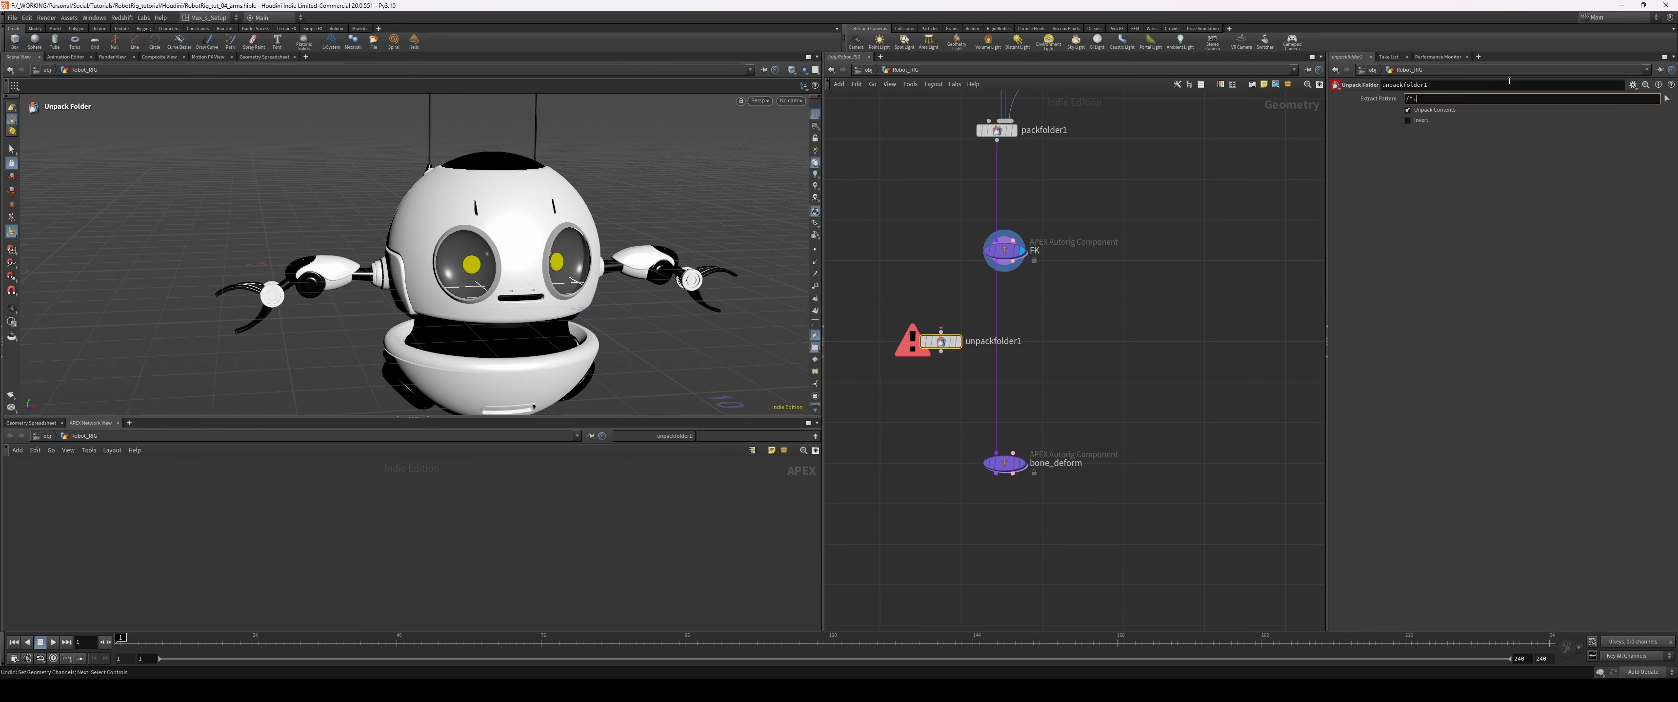
pyautogui.write('.rig')
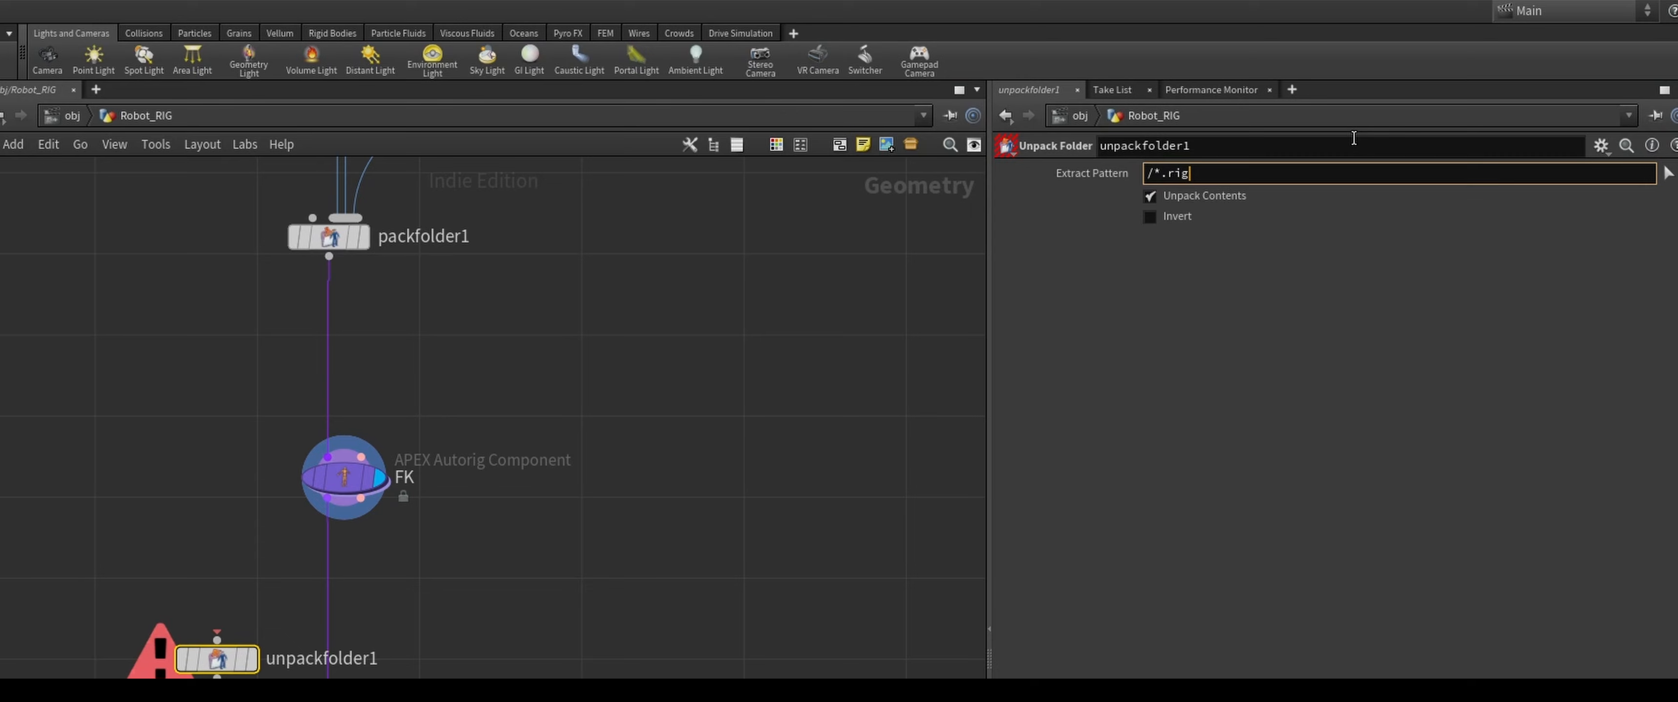
pyautogui.press('Return')
pyautogui.moveTo(328, 499); pyautogui.dragTo(217, 640)
pyautogui.click(957, 339)
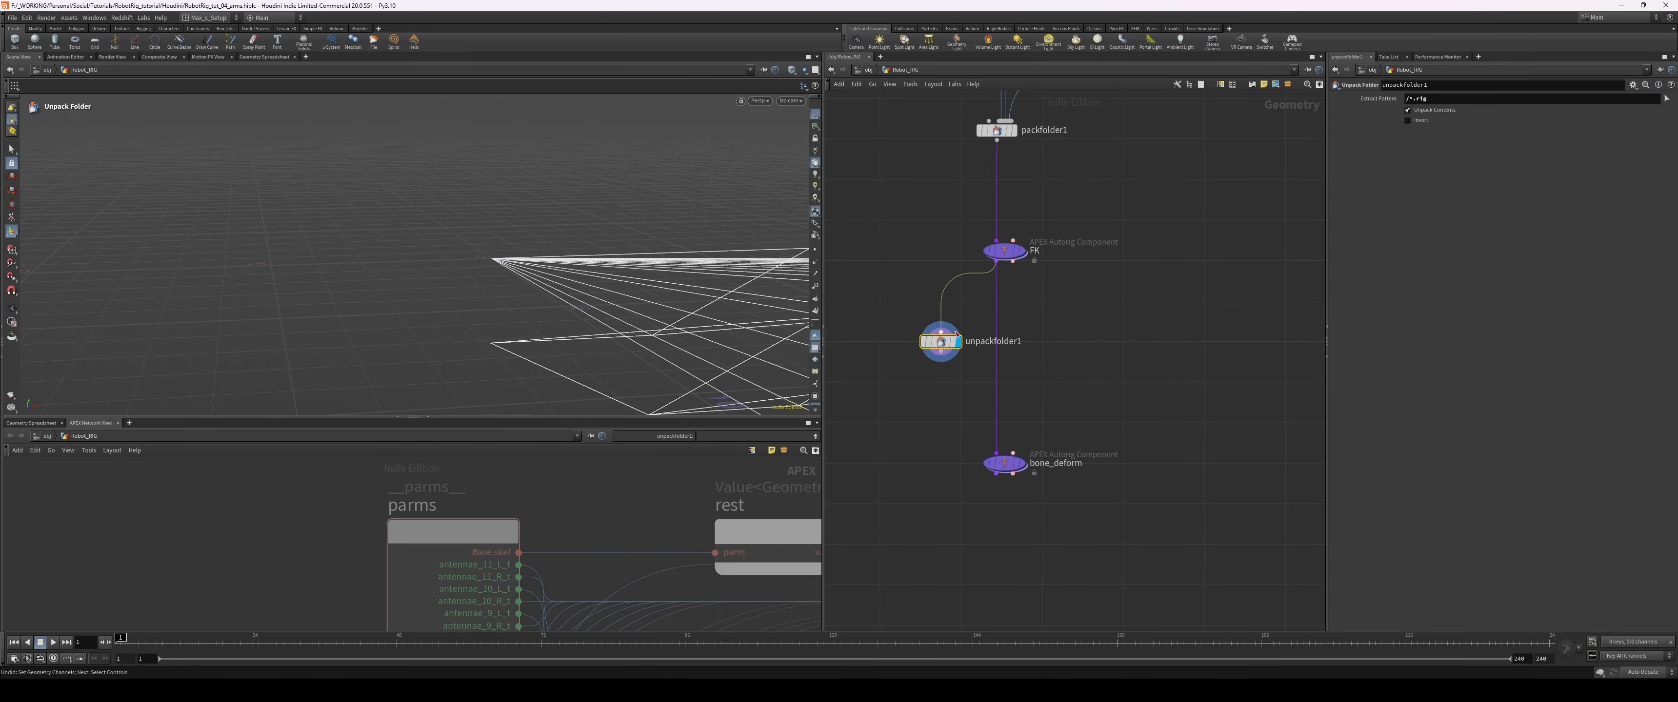
# - Examine the names and types packed by packfolder1 and compare them with the rig extracted by unpackfolder1
pyautogui.scroll(-5, 655, 526)
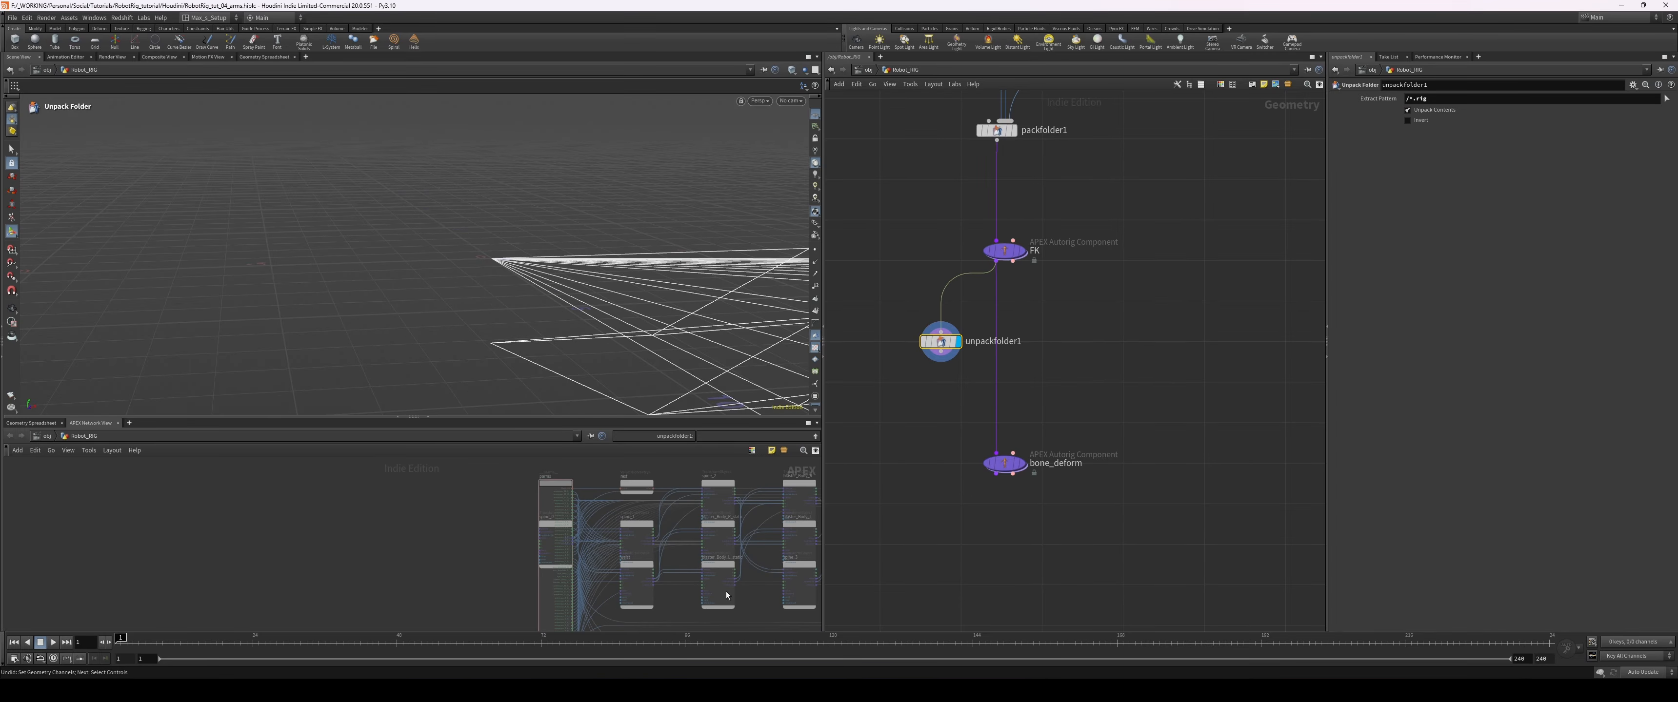
pyautogui.middleClick(726, 596)
pyautogui.click(657, 556)
pyautogui.click(998, 131)
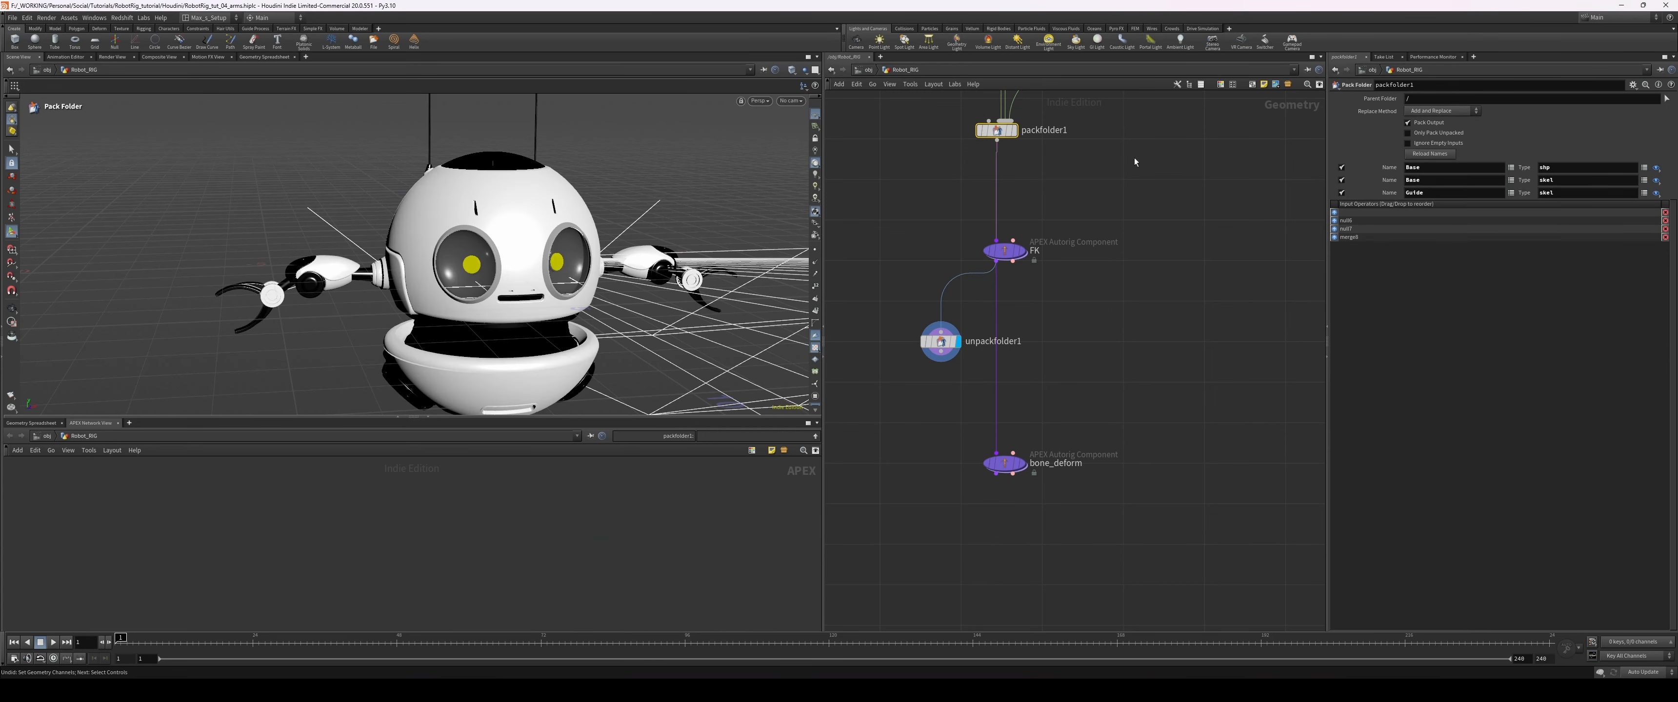
pyautogui.click(1422, 166)
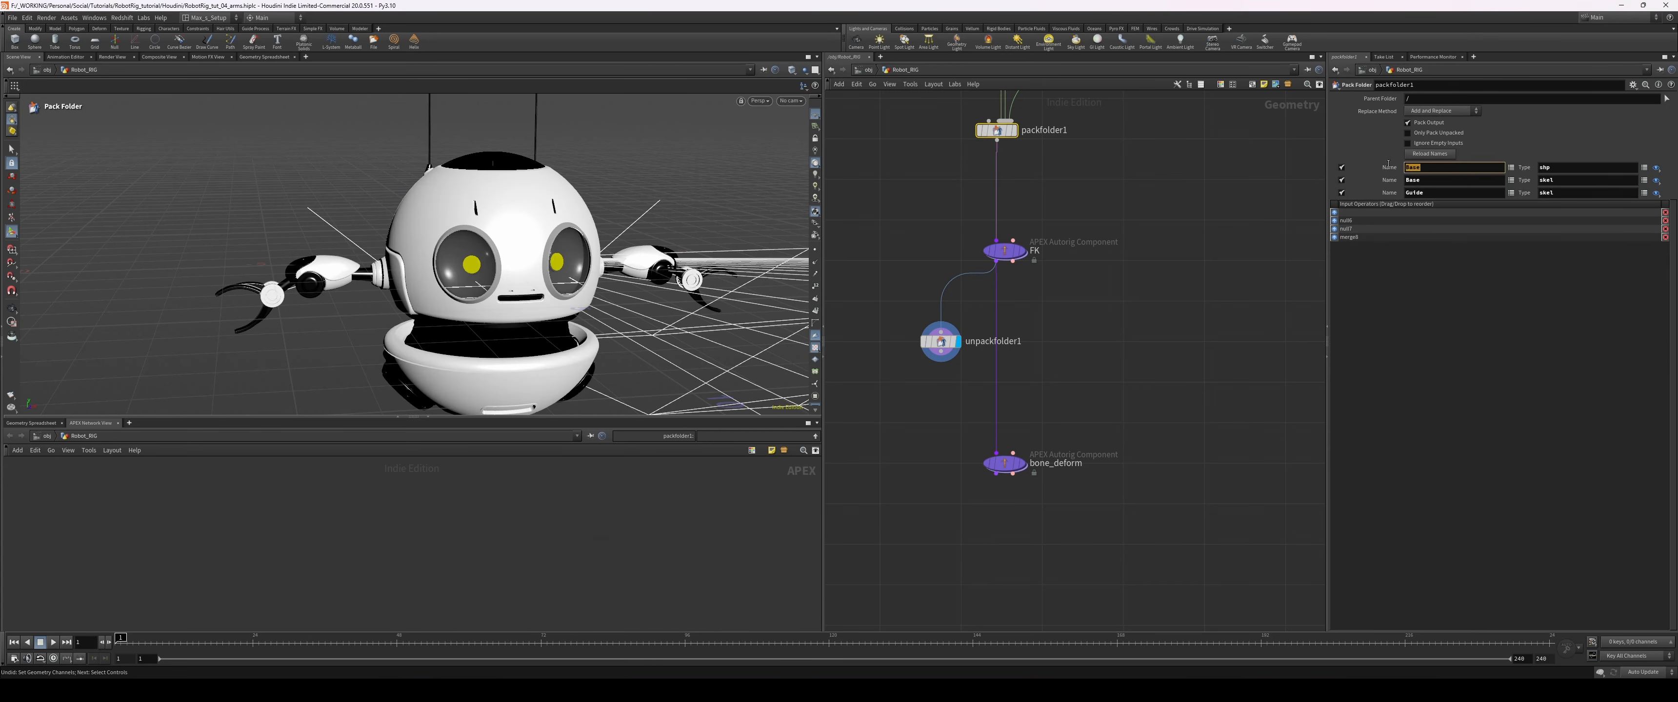
pyautogui.click(1574, 183)
pyautogui.click(1420, 181)
pyautogui.click(1566, 193)
pyautogui.click(1423, 192)
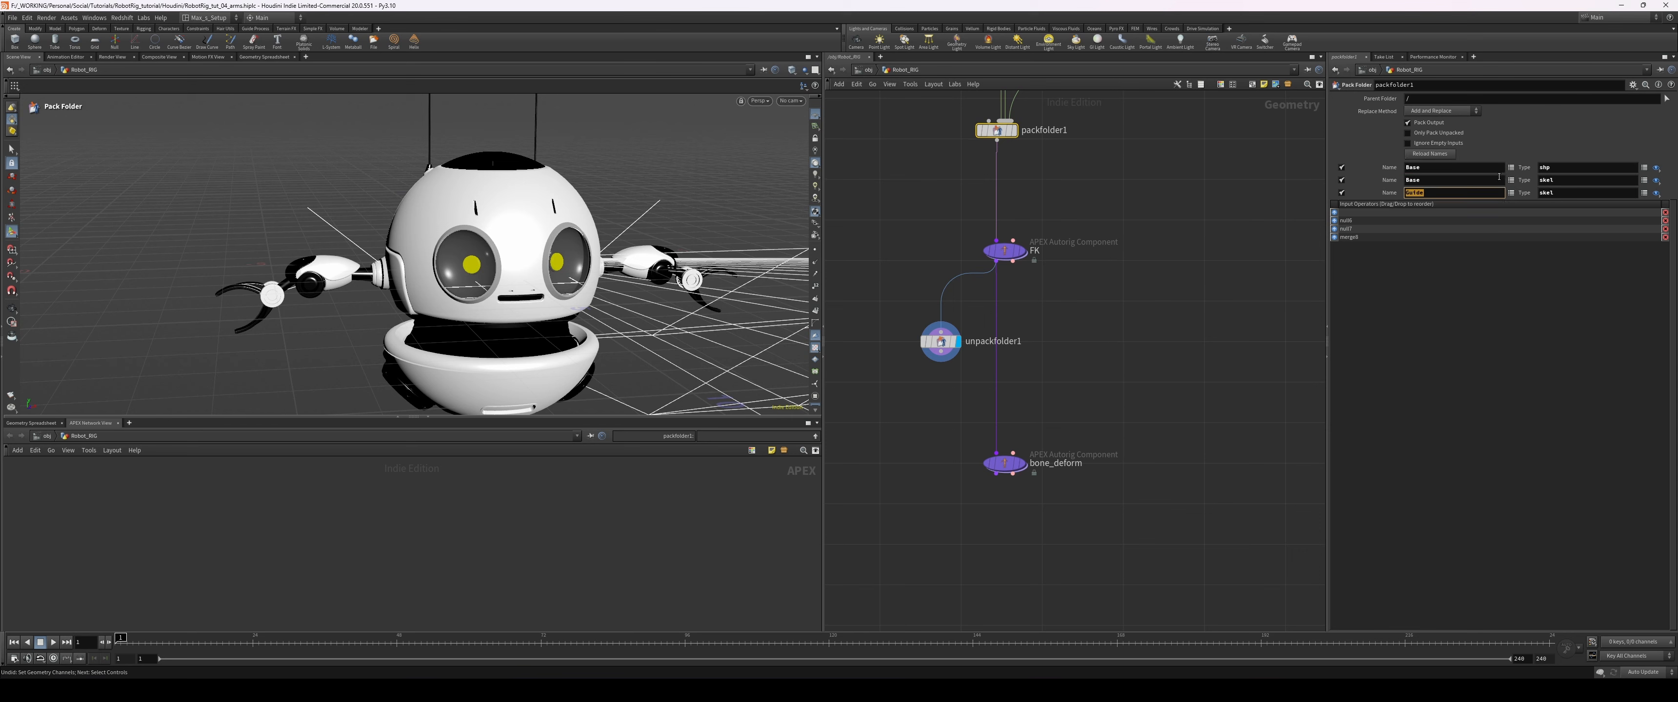
pyautogui.click(940, 335)
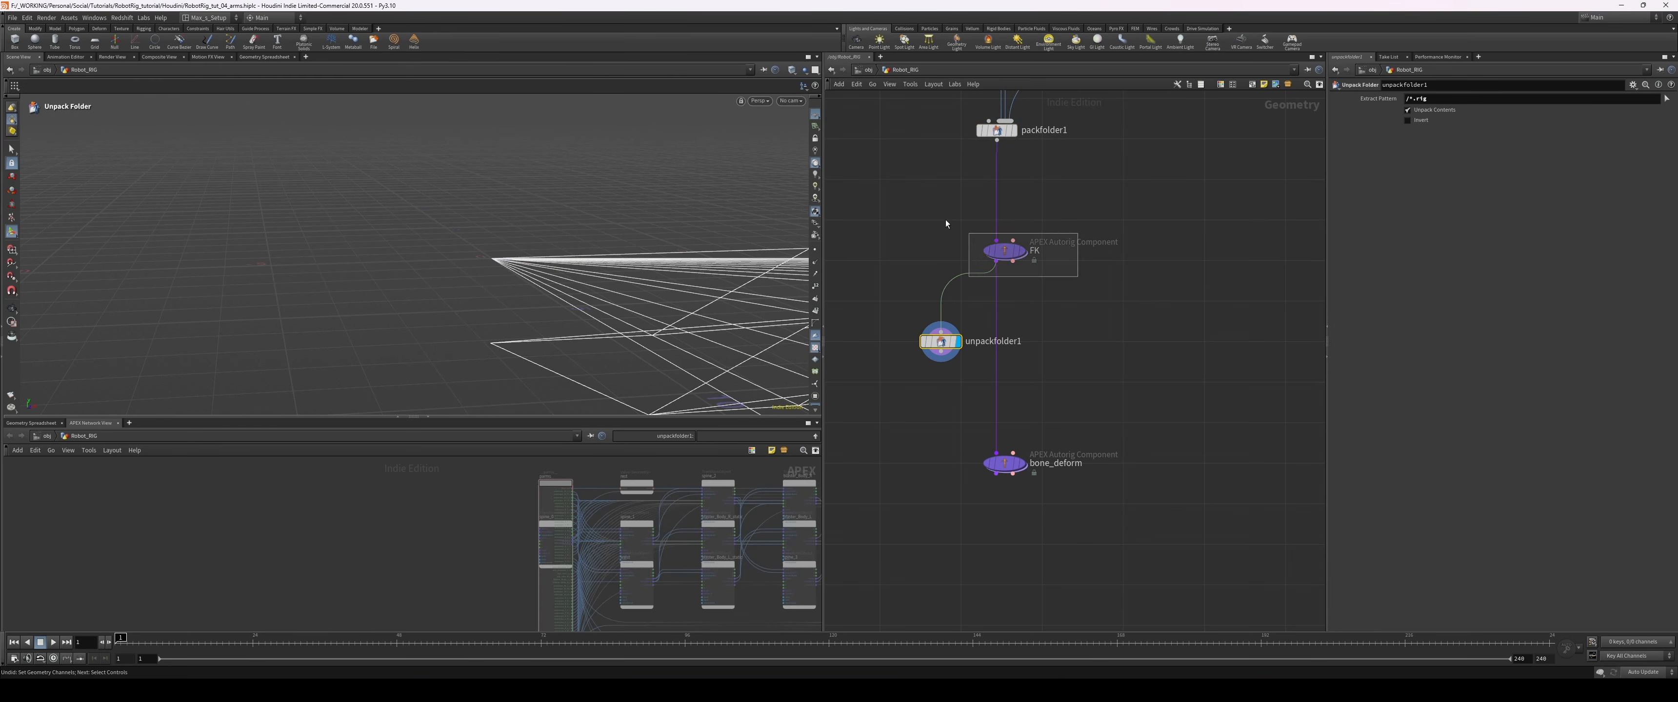
pyautogui.click(997, 130)
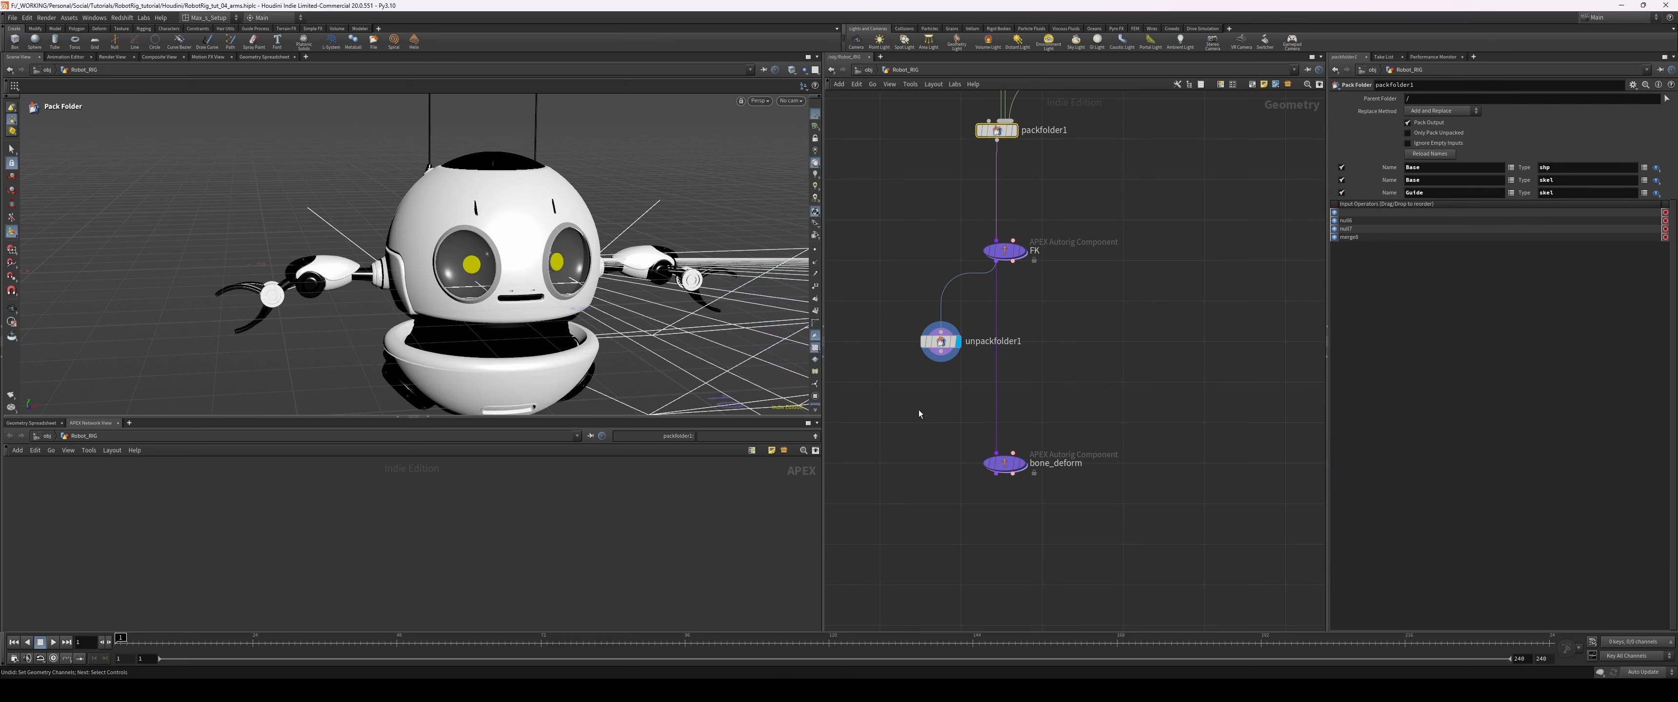
# - Examine the unpacked rig graph across its full width in APEX Network View and review the extract pattern
pyautogui.moveTo(942, 346); pyautogui.dragTo(923, 345)
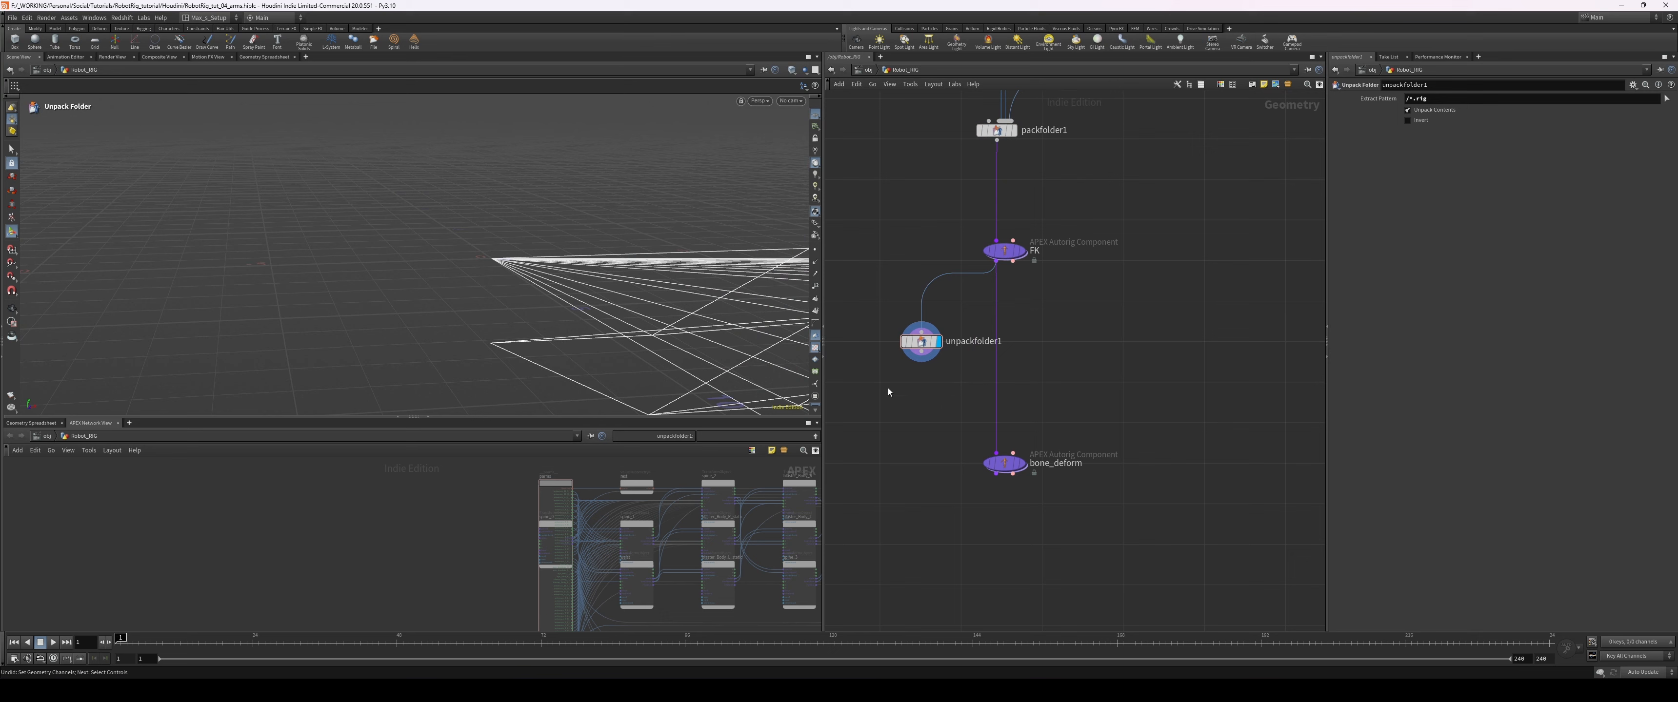
pyautogui.scroll(-2, 509, 519)
pyautogui.moveTo(509, 519); pyautogui.dragTo(370, 523, button='middle')
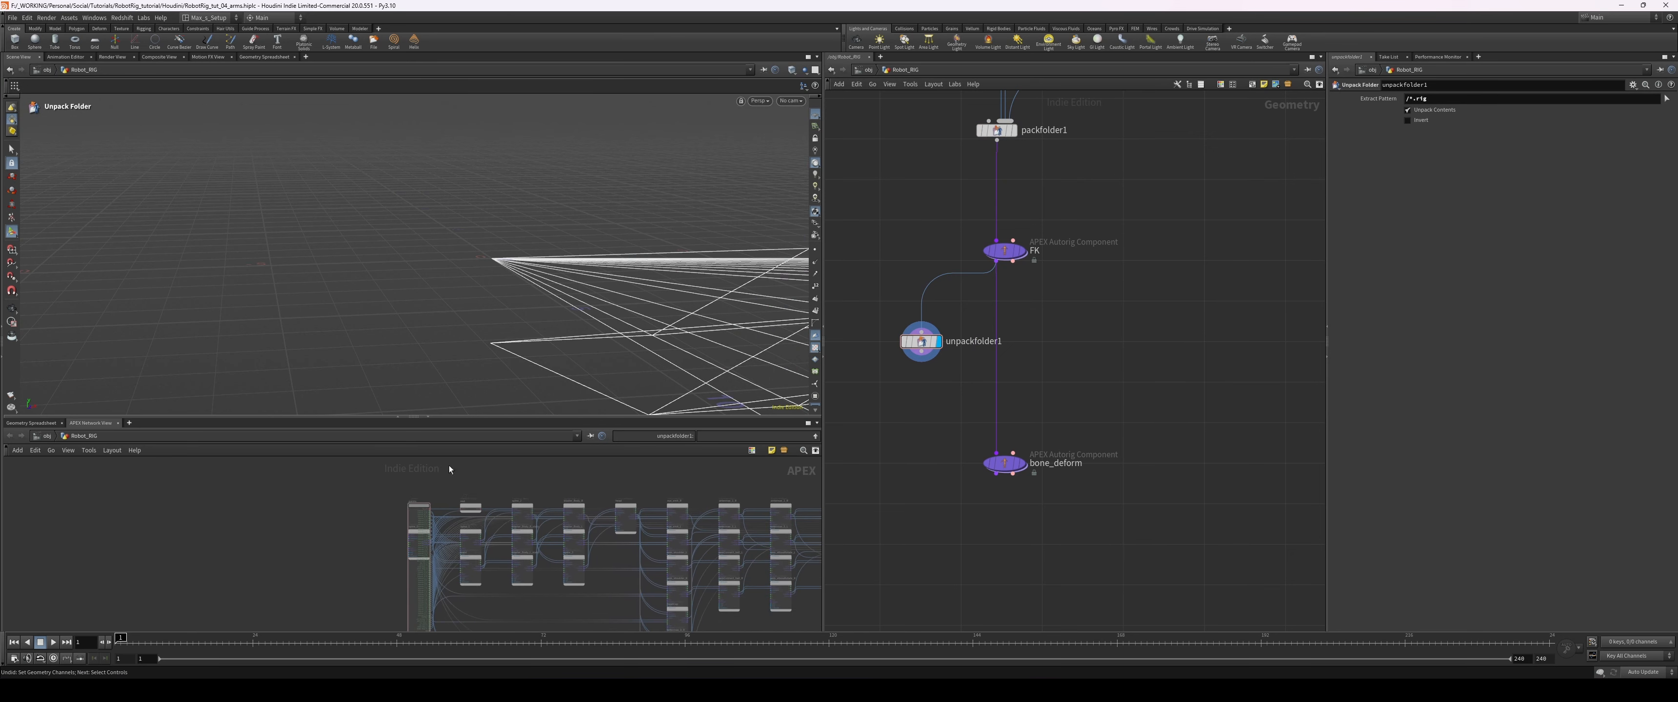
pyautogui.scroll(2, 445, 469)
pyautogui.moveTo(518, 485); pyautogui.dragTo(421, 484, button='middle')
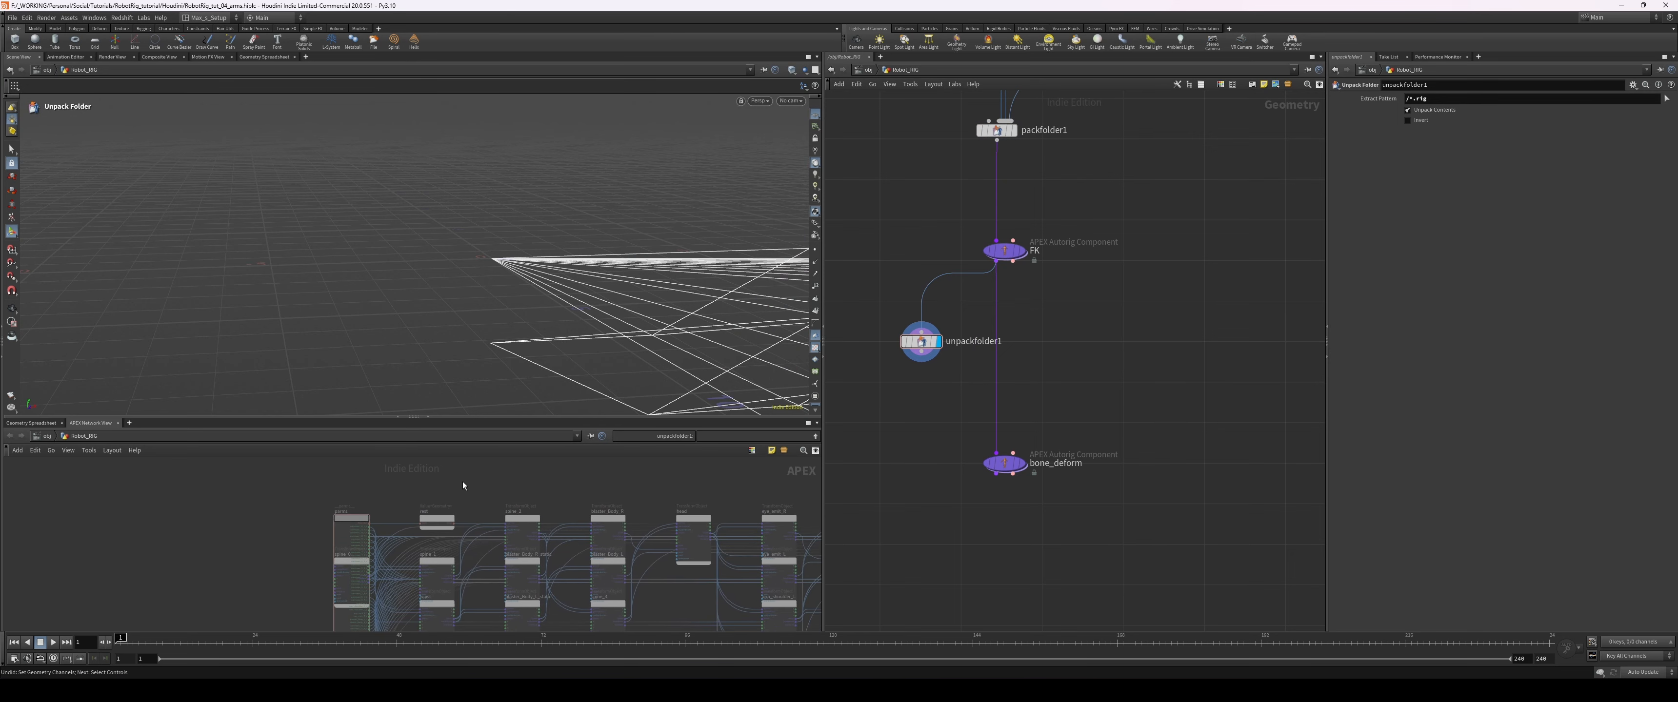
pyautogui.scroll(-2, 485, 485)
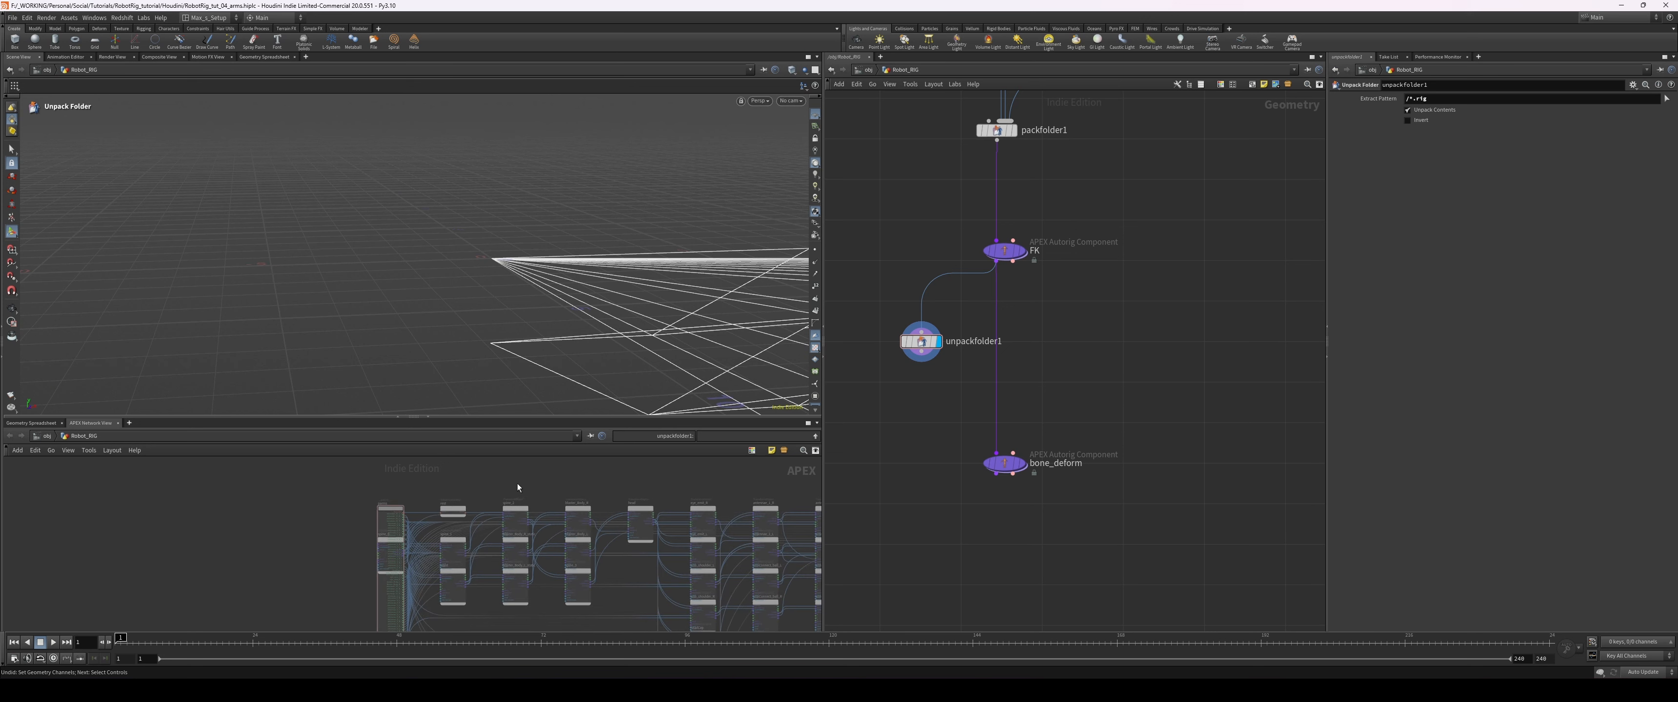
pyautogui.moveTo(517, 484); pyautogui.dragTo(448, 477, button='middle')
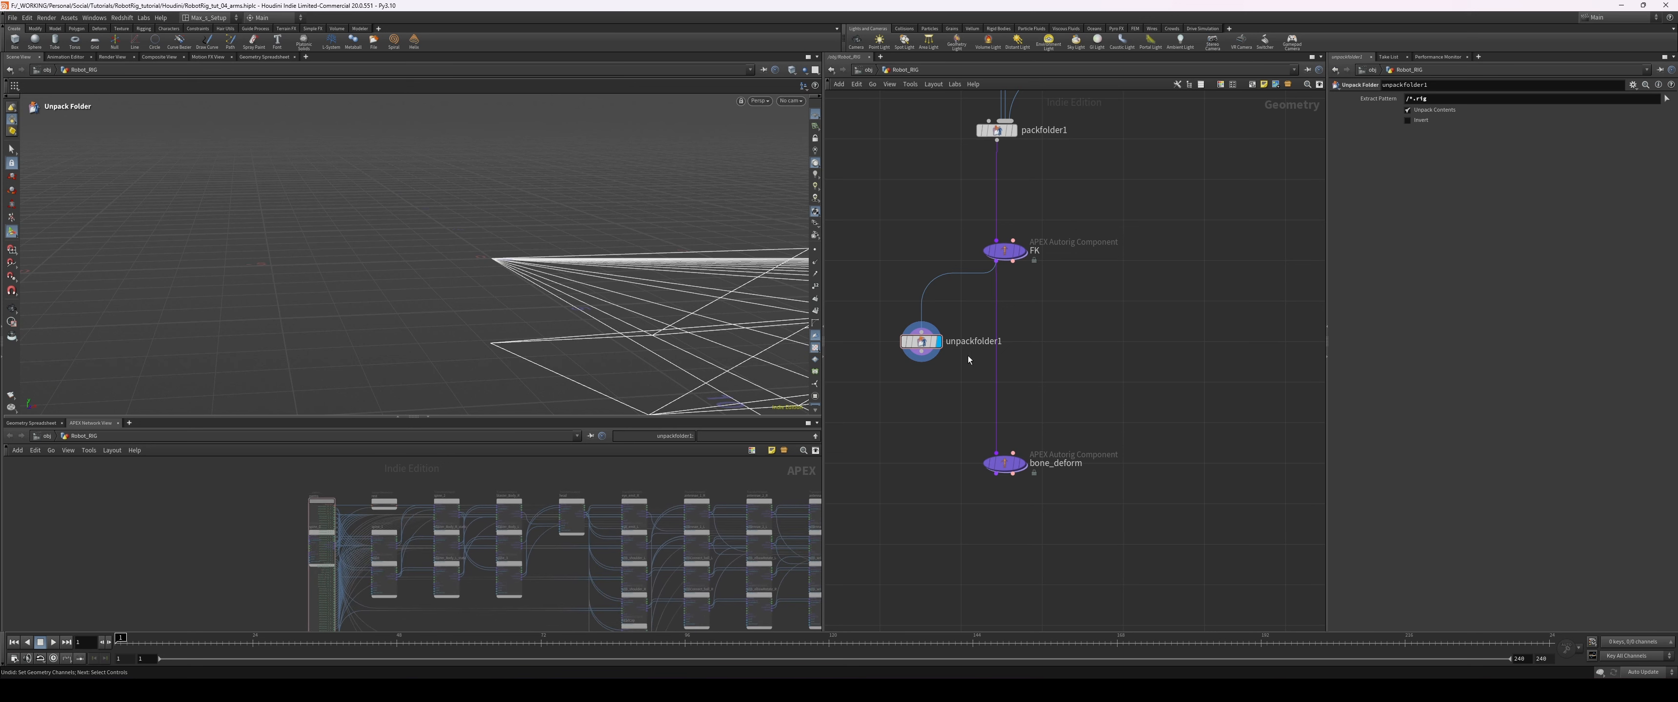
pyautogui.moveTo(920, 341); pyautogui.dragTo(898, 341)
pyautogui.moveTo(1427, 97); pyautogui.dragTo(1414, 99)
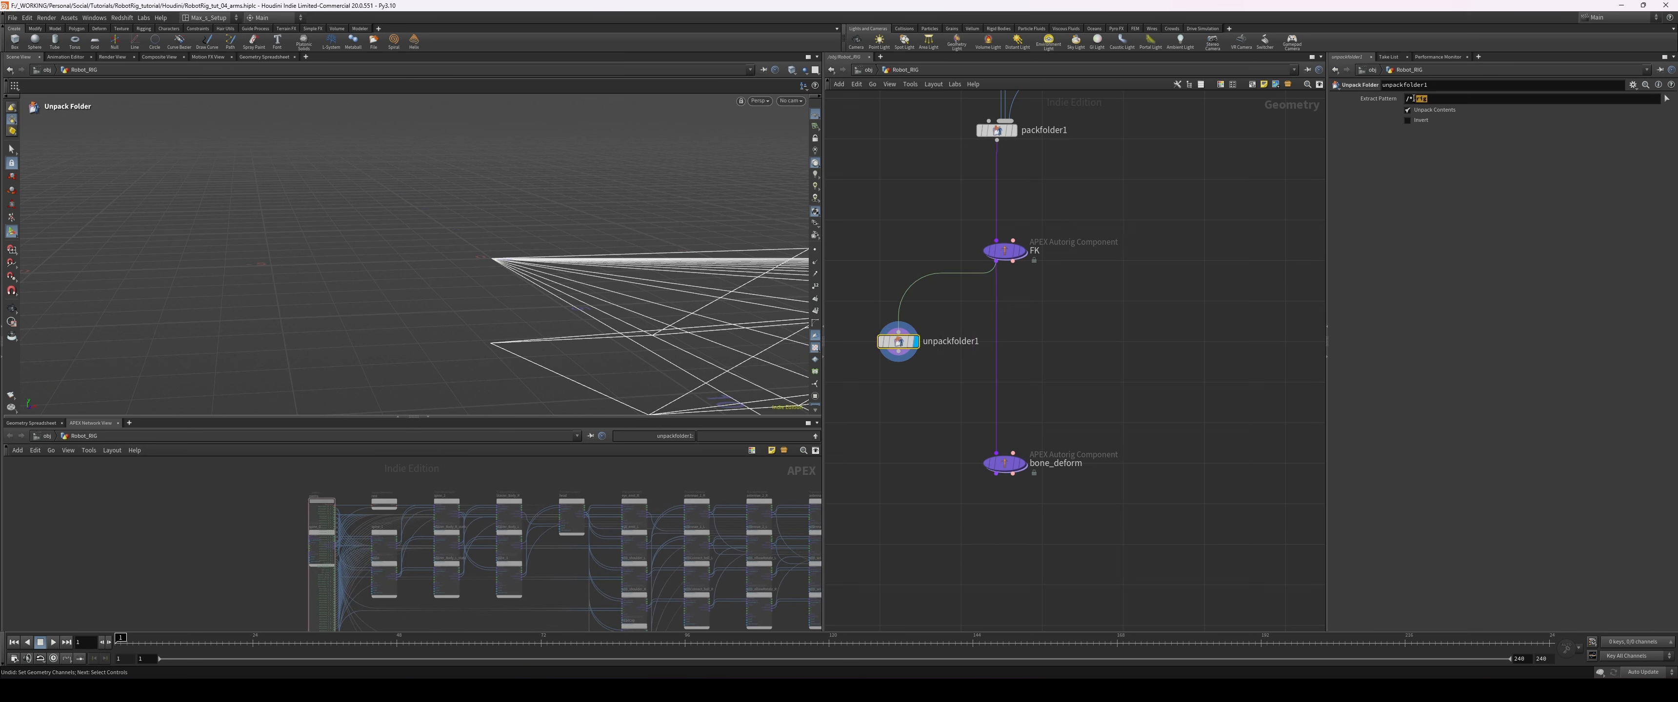
pyautogui.click(1165, 311)
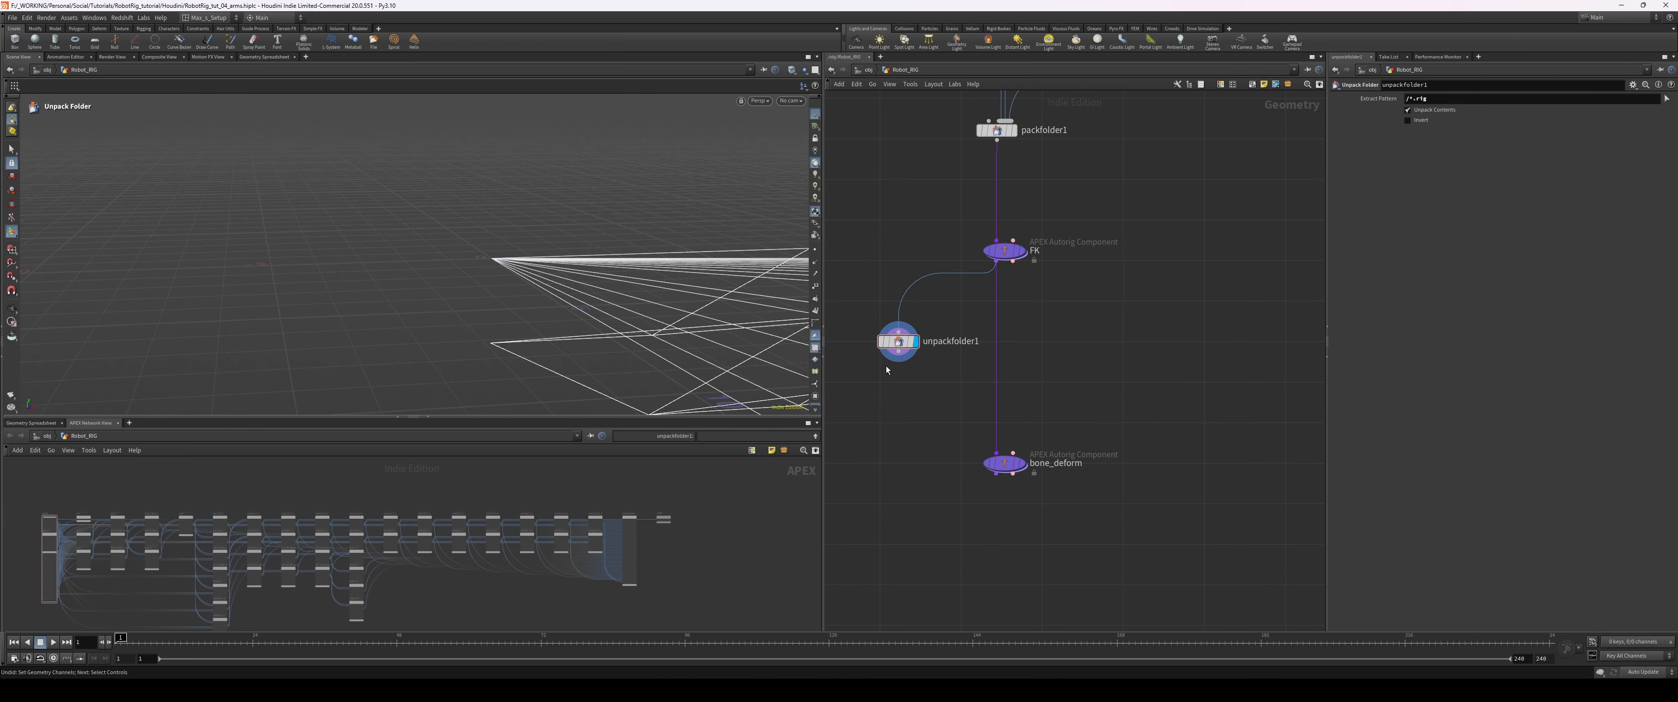
# - Move unpackfolder1 lower, pin the APEX Network View to its graph, and display the bone_deform node
pyautogui.moveTo(893, 342); pyautogui.dragTo(897, 383)
pyautogui.moveTo(963, 493); pyautogui.dragTo(914, 463, button='middle')
pyautogui.moveTo(912, 472); pyautogui.dragTo(1030, 410)
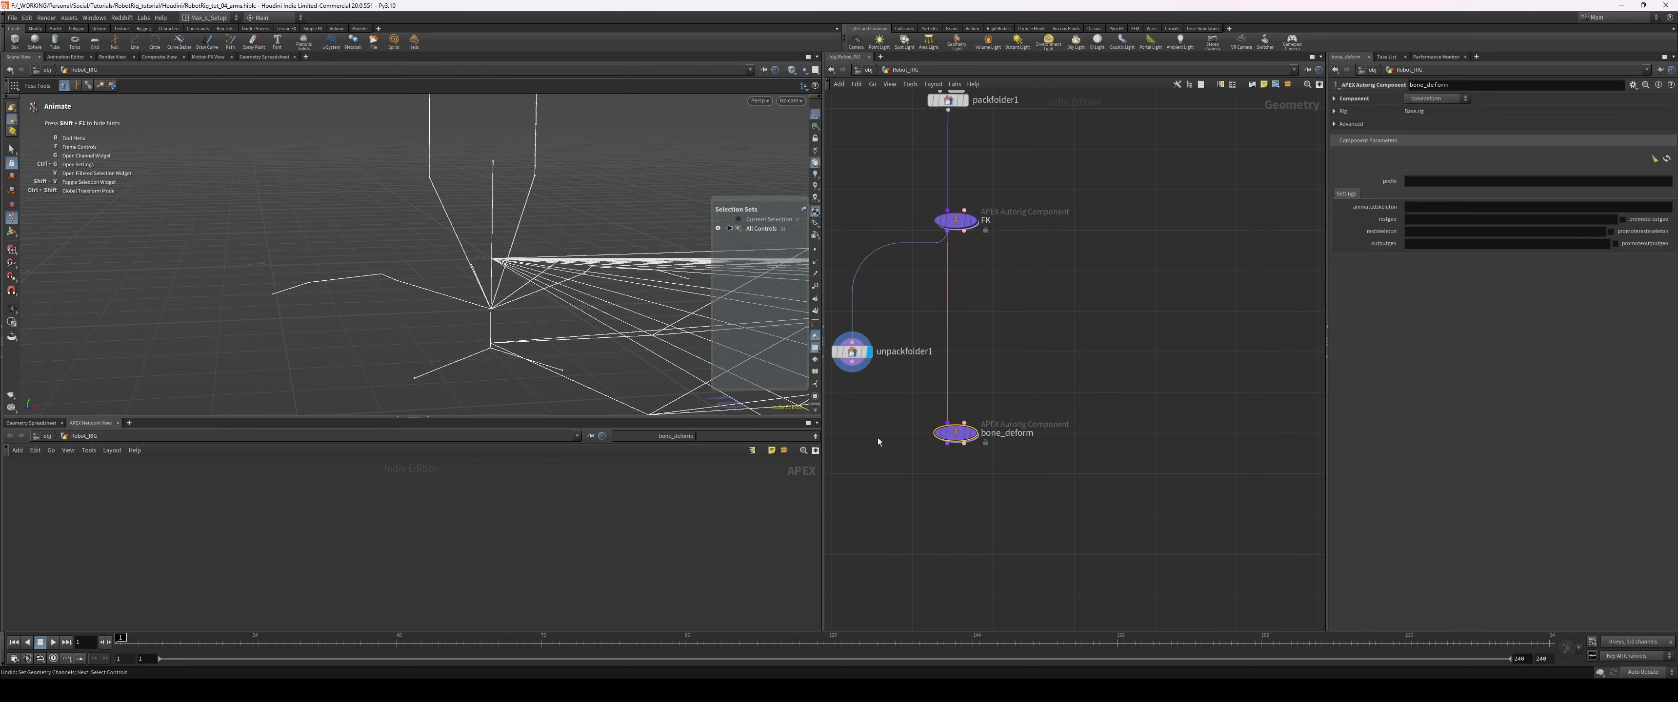
pyautogui.click(852, 351)
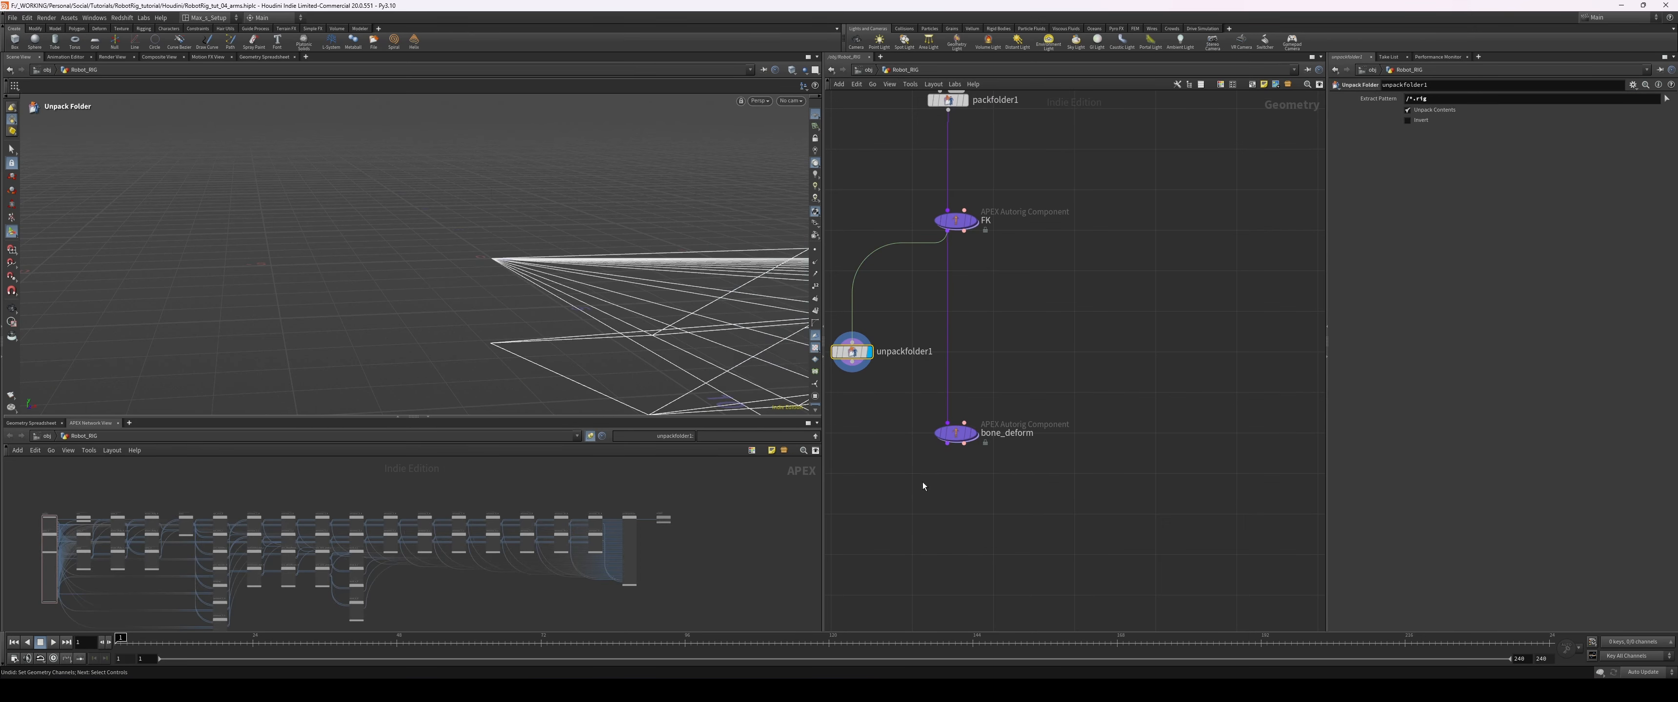
pyautogui.moveTo(923, 482); pyautogui.dragTo(1017, 413)
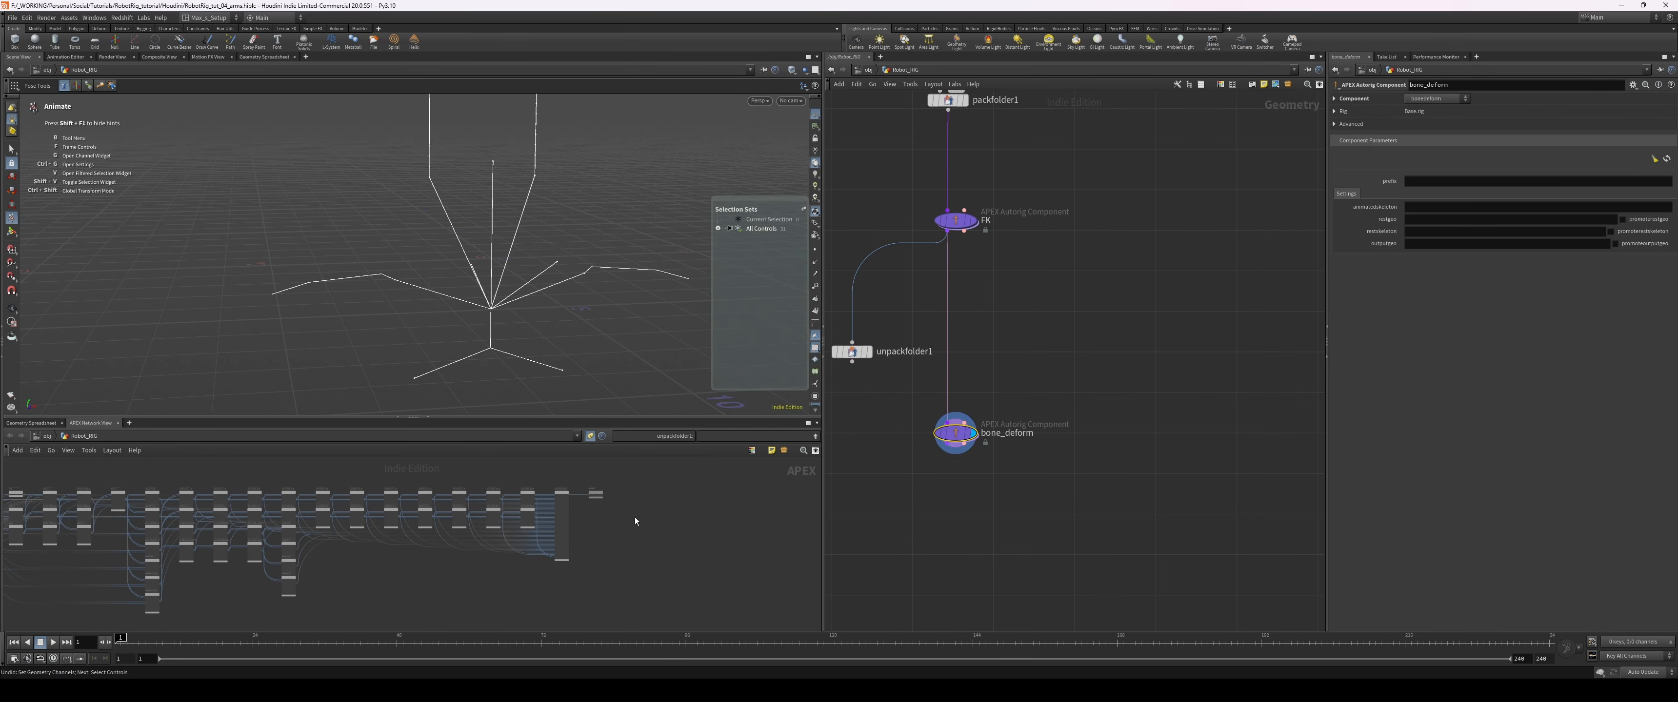
# - Examine the pointtransform and output nodes at the end of the rig graph
pyautogui.scroll(2, 621, 520)
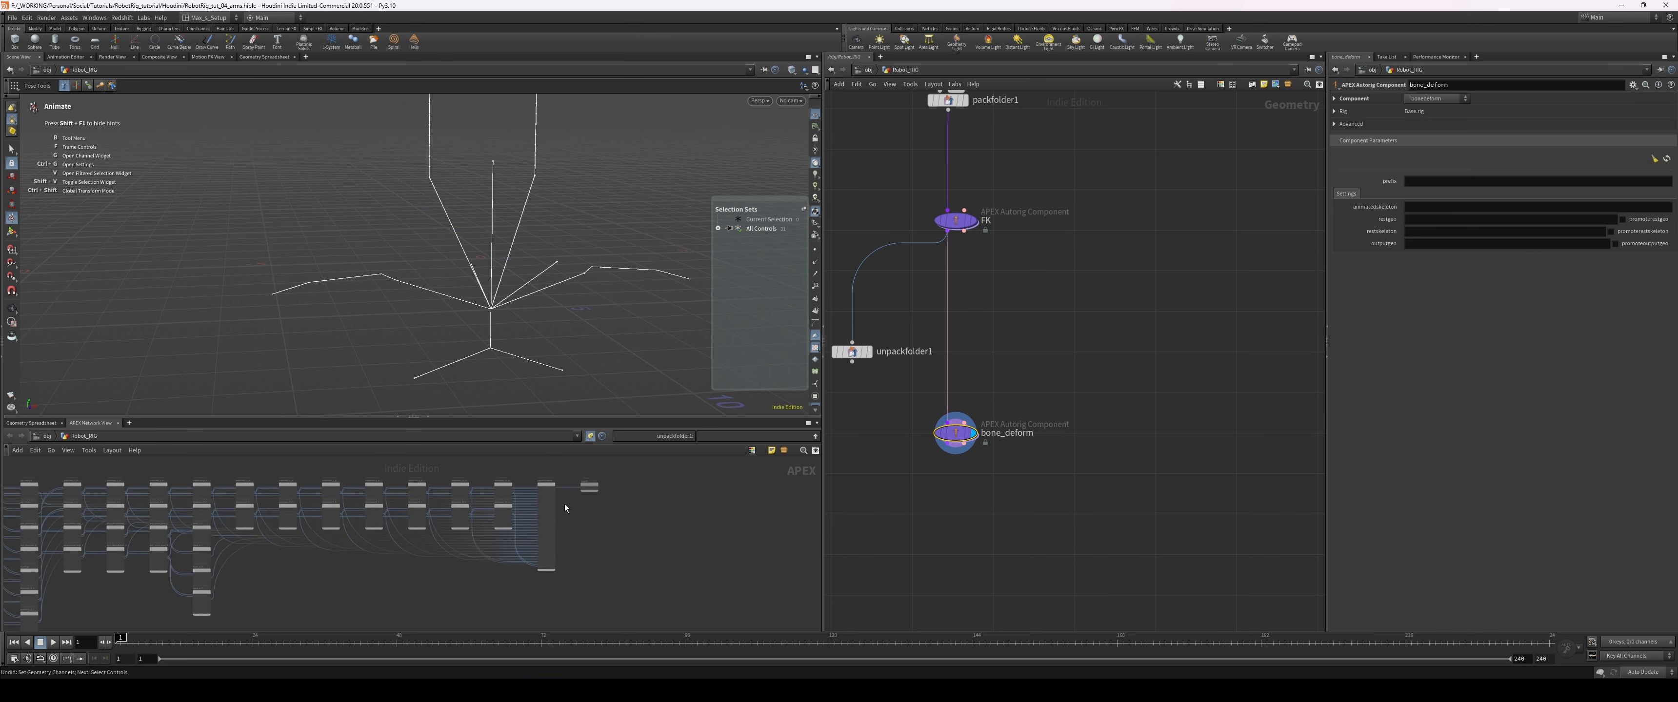
pyautogui.scroll(5, 564, 508)
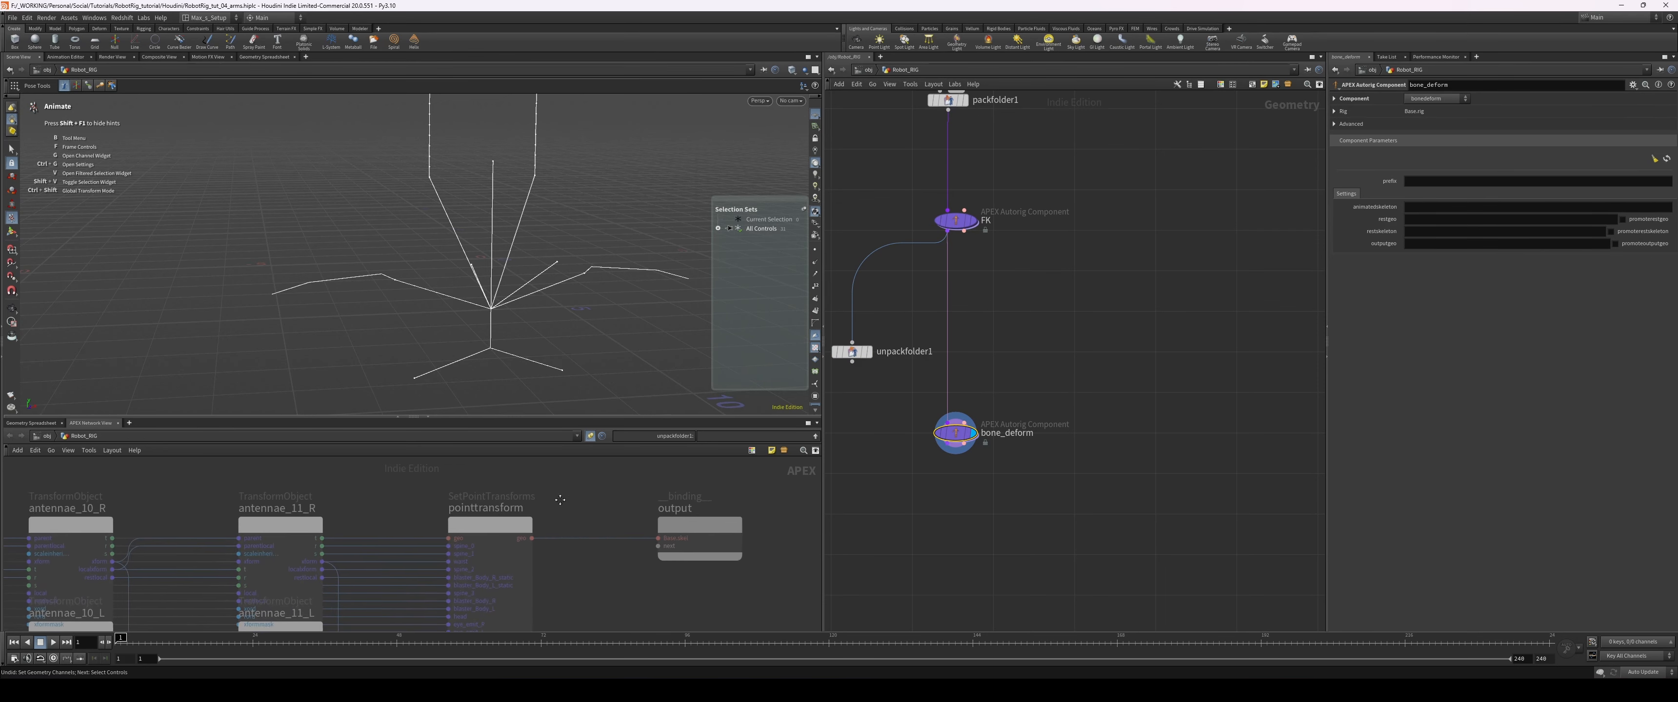
pyautogui.moveTo(560, 500); pyautogui.dragTo(515, 491, button='middle')
pyautogui.scroll(-1, 584, 492)
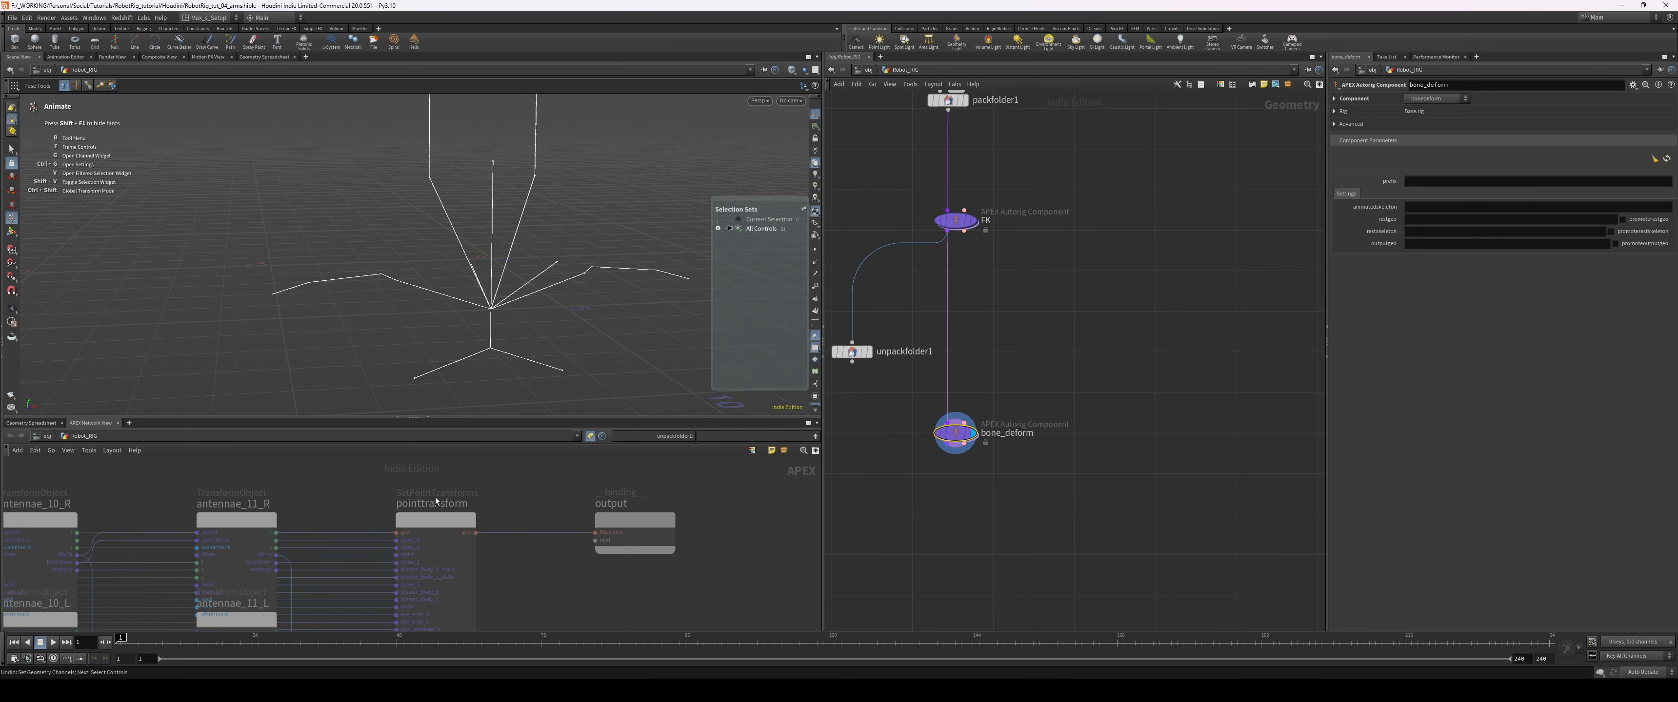
pyautogui.moveTo(391, 496); pyautogui.dragTo(386, 493, button='middle')
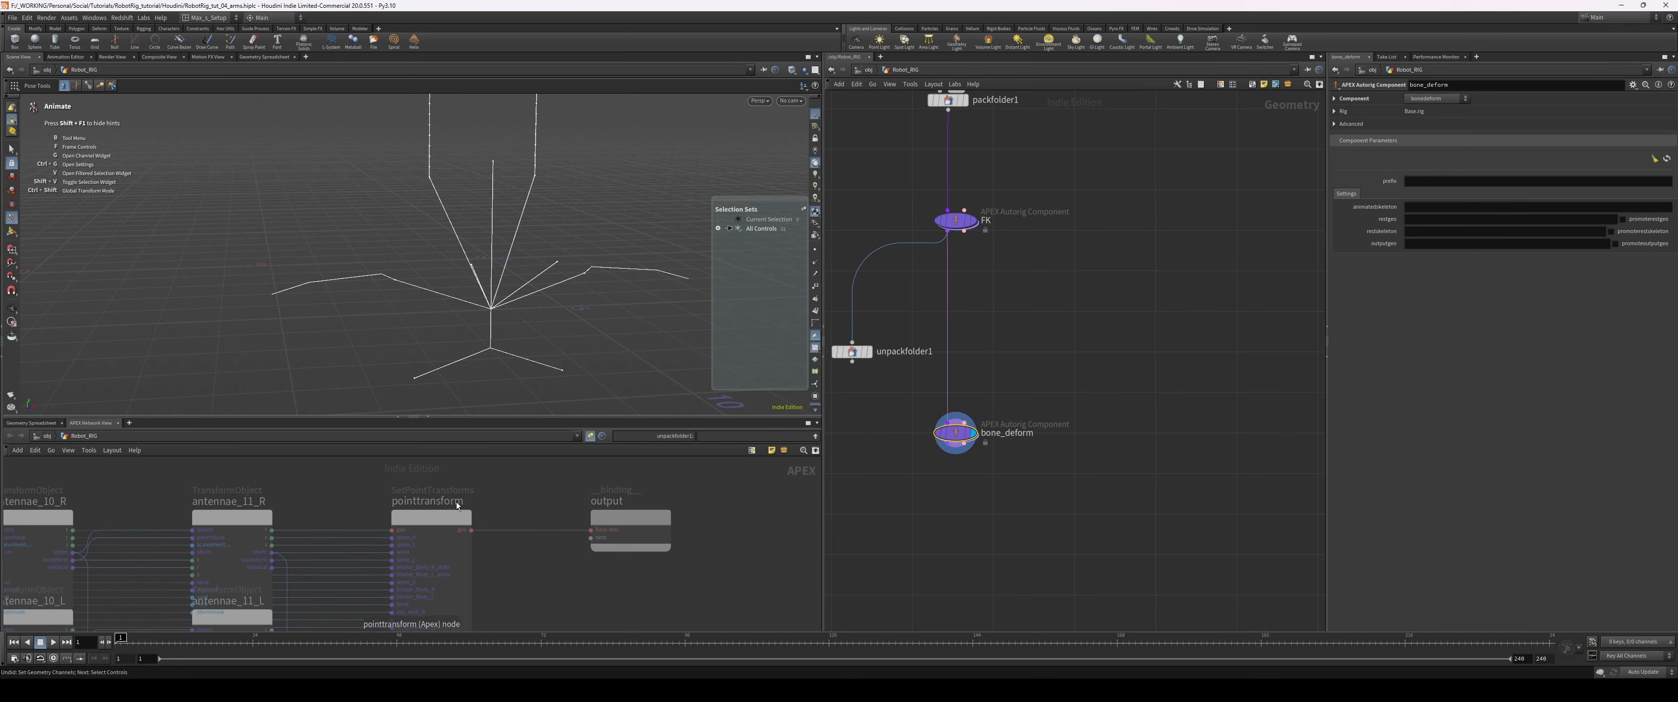
pyautogui.moveTo(546, 504); pyautogui.dragTo(526, 483, button='middle')
pyautogui.scroll(-2, 523, 481)
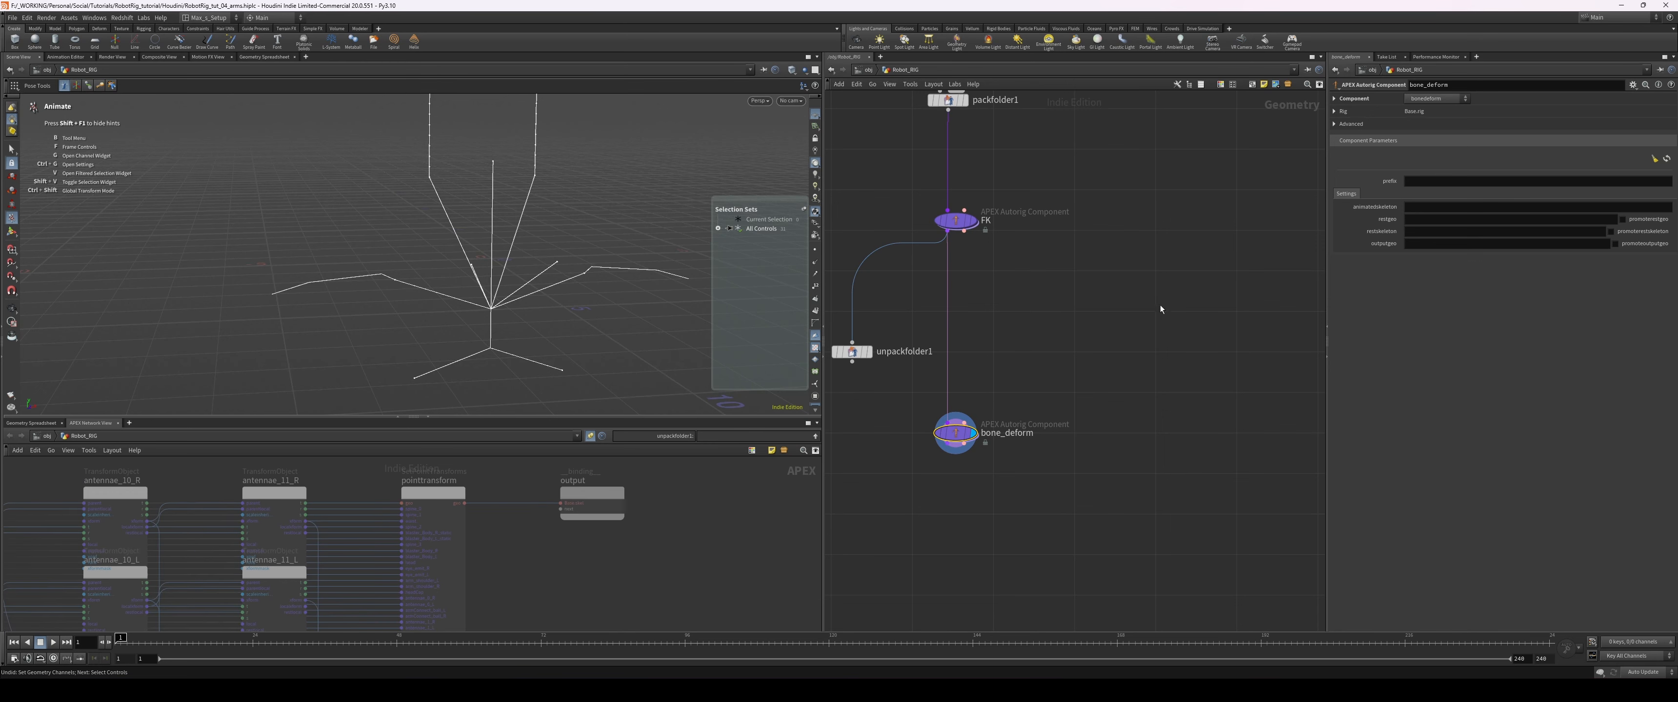
# - Set bone_deform's restgeo to Base.shp, restskeleton to Base.skel and outputgeo to Base.shp
pyautogui.click(1427, 219)
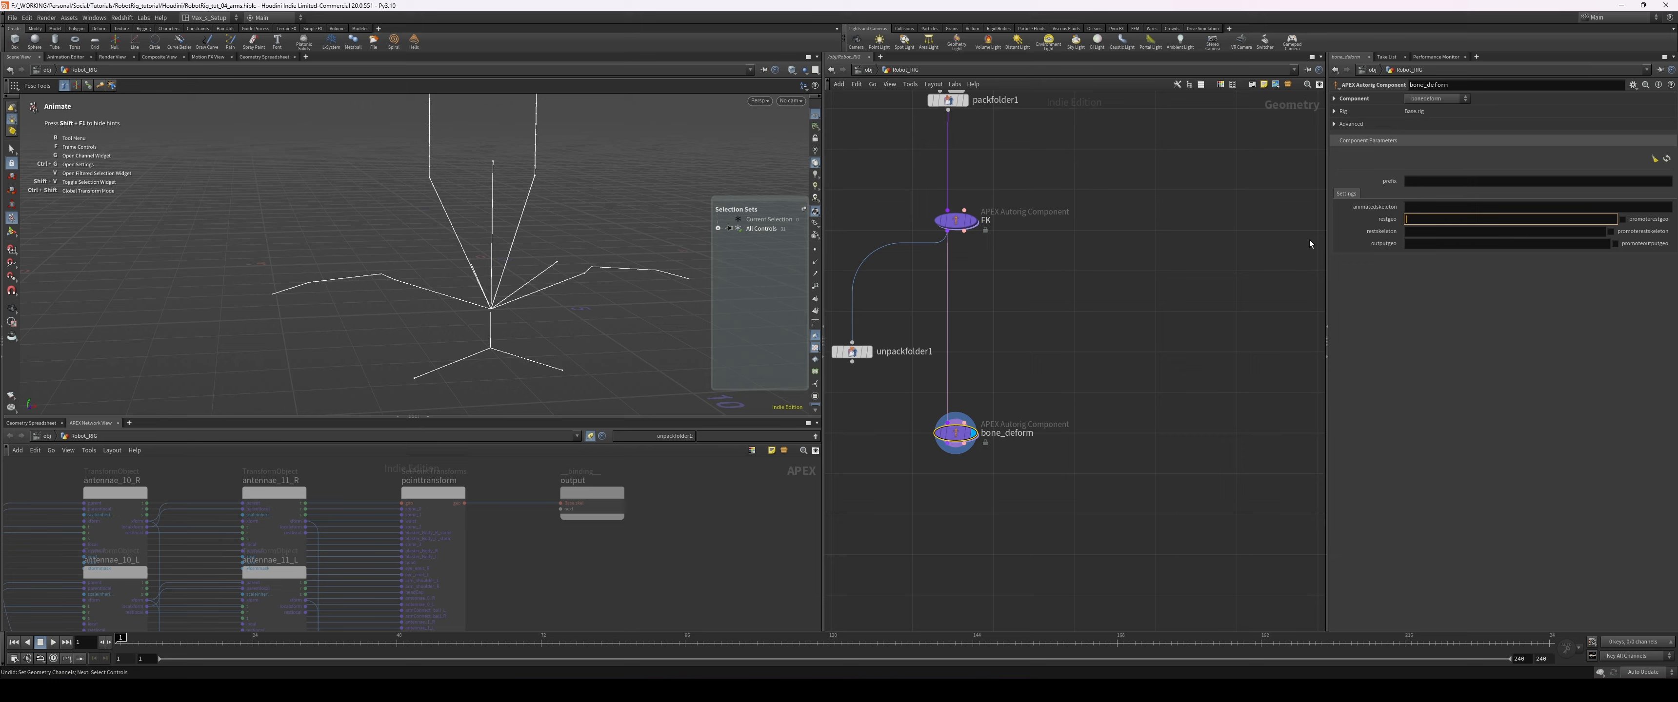
pyautogui.write('Base.sjp')
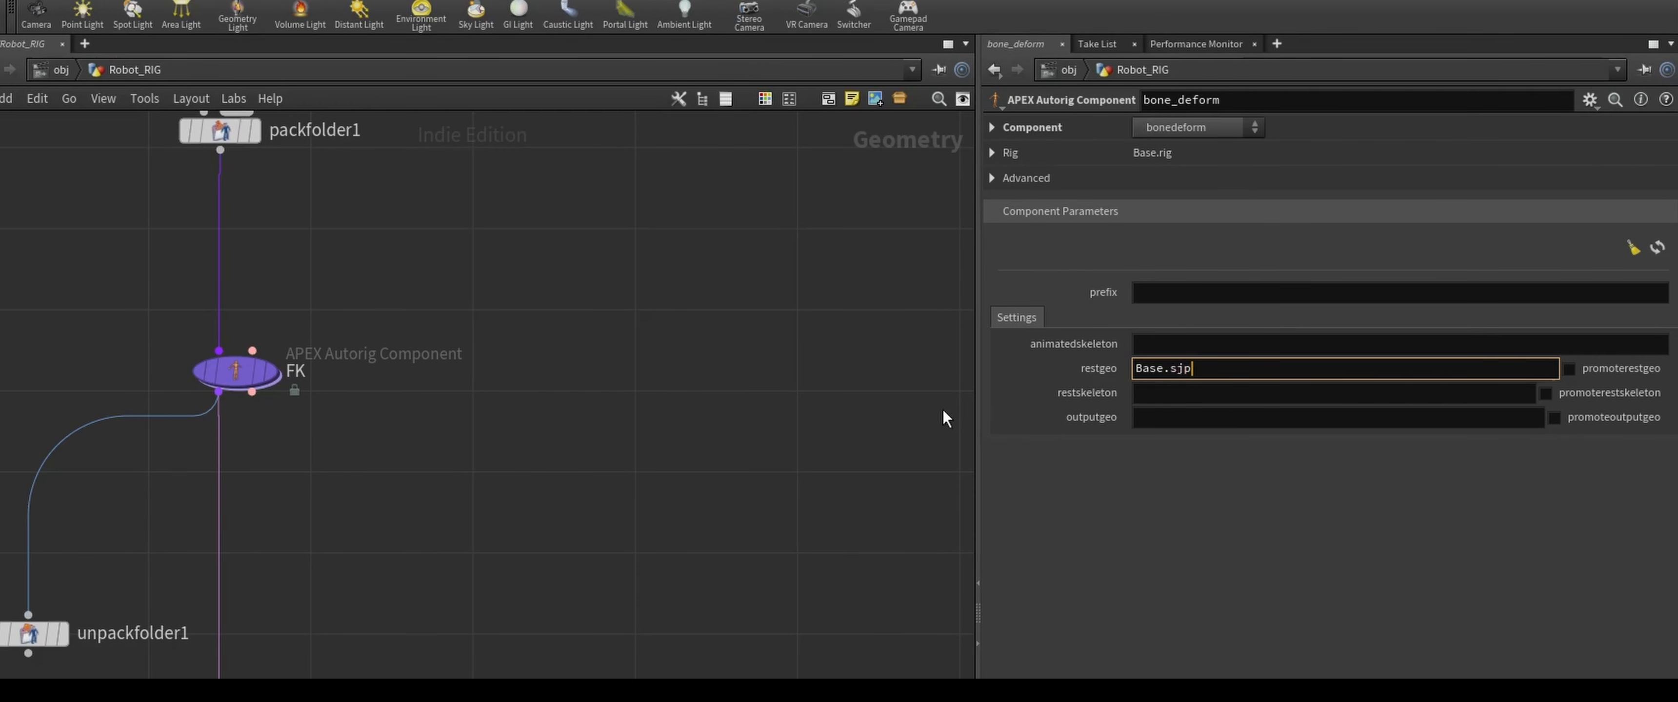
pyautogui.press('BackSpace')
pyautogui.press('BackSpace')
pyautogui.write('hp')
pyautogui.press('Tab')
pyautogui.write('Base.s')
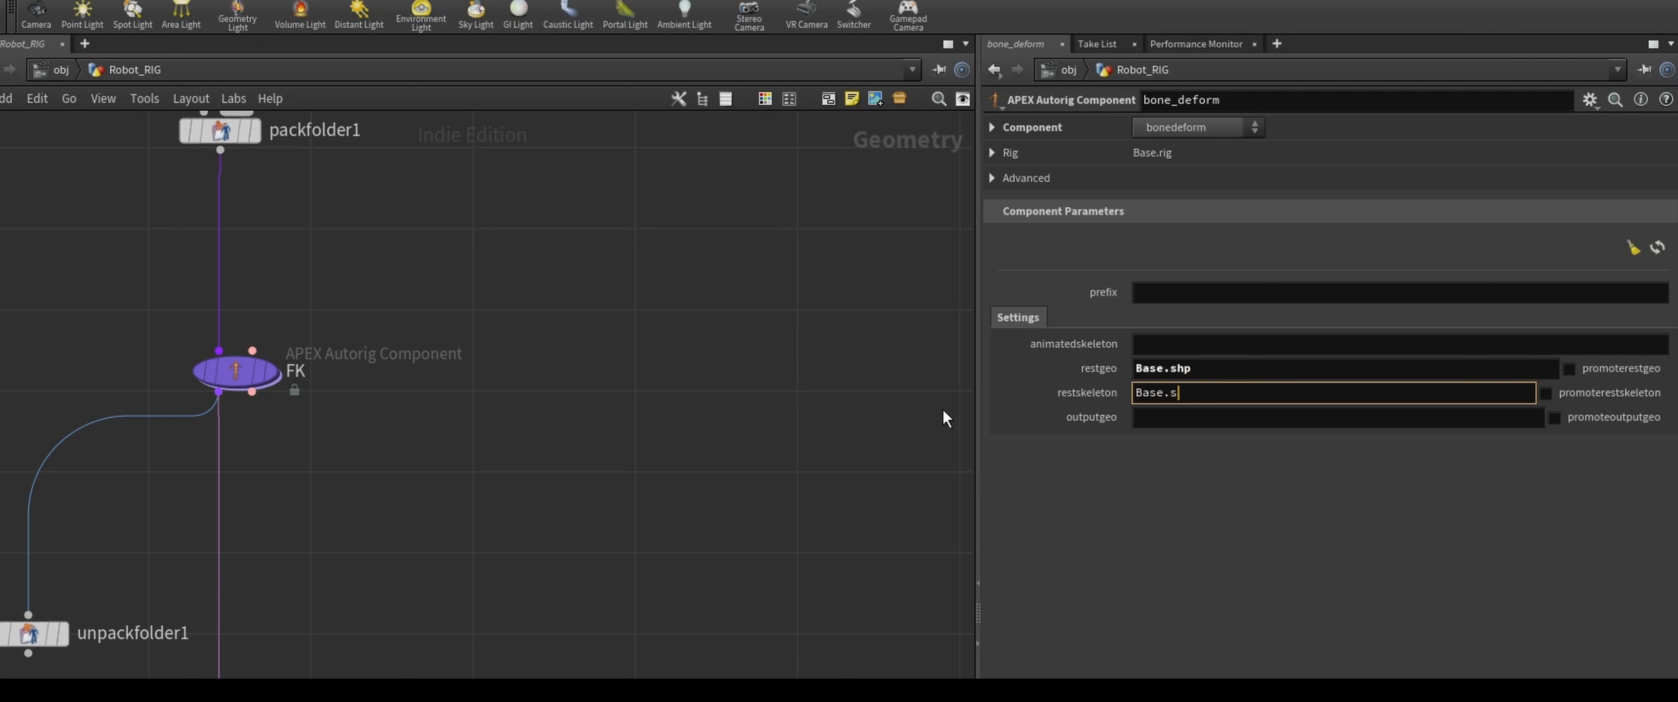
pyautogui.write('kel')
pyautogui.press('Tab')
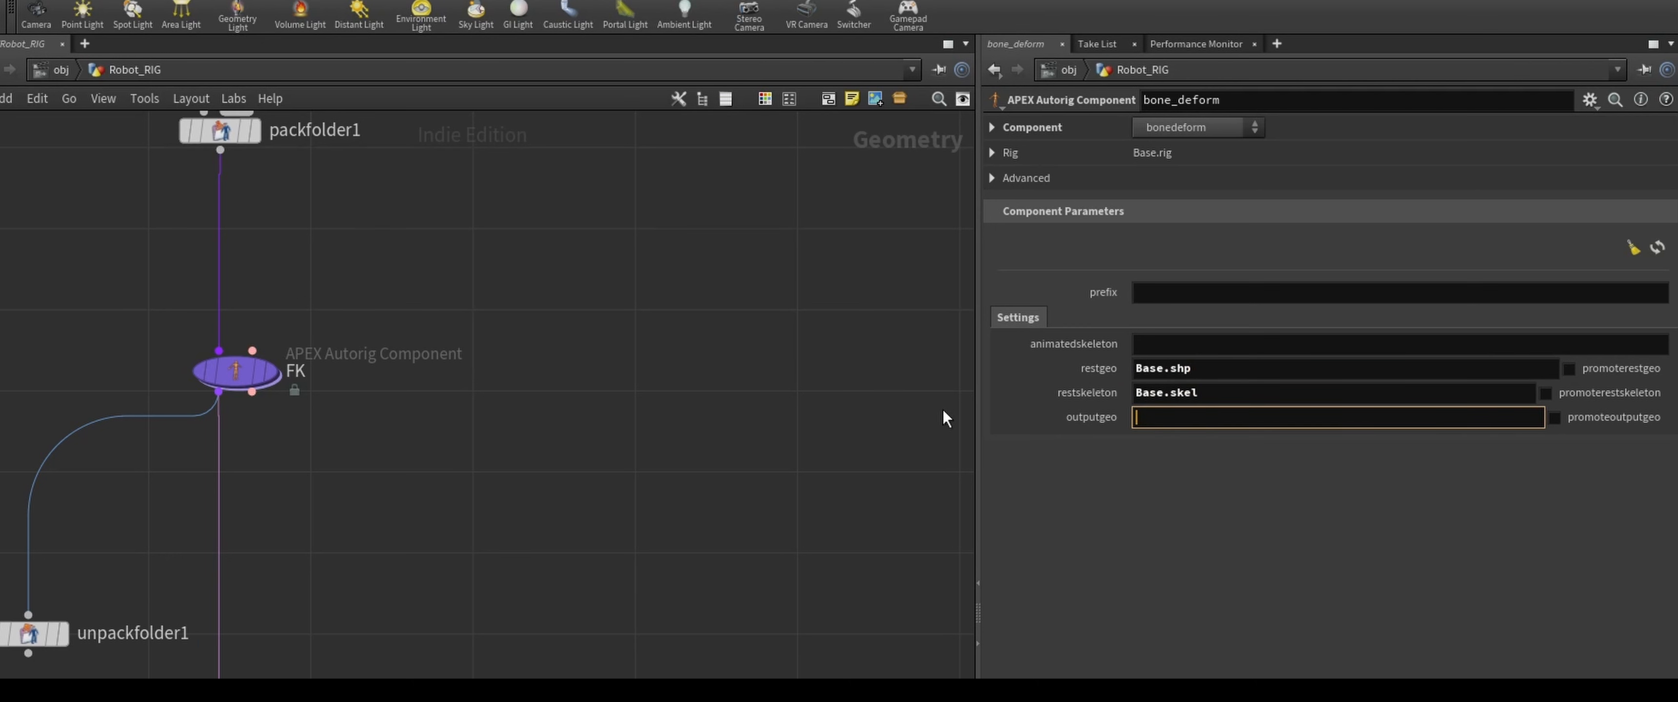
pyautogui.write('Base.shp')
pyautogui.press('Return')
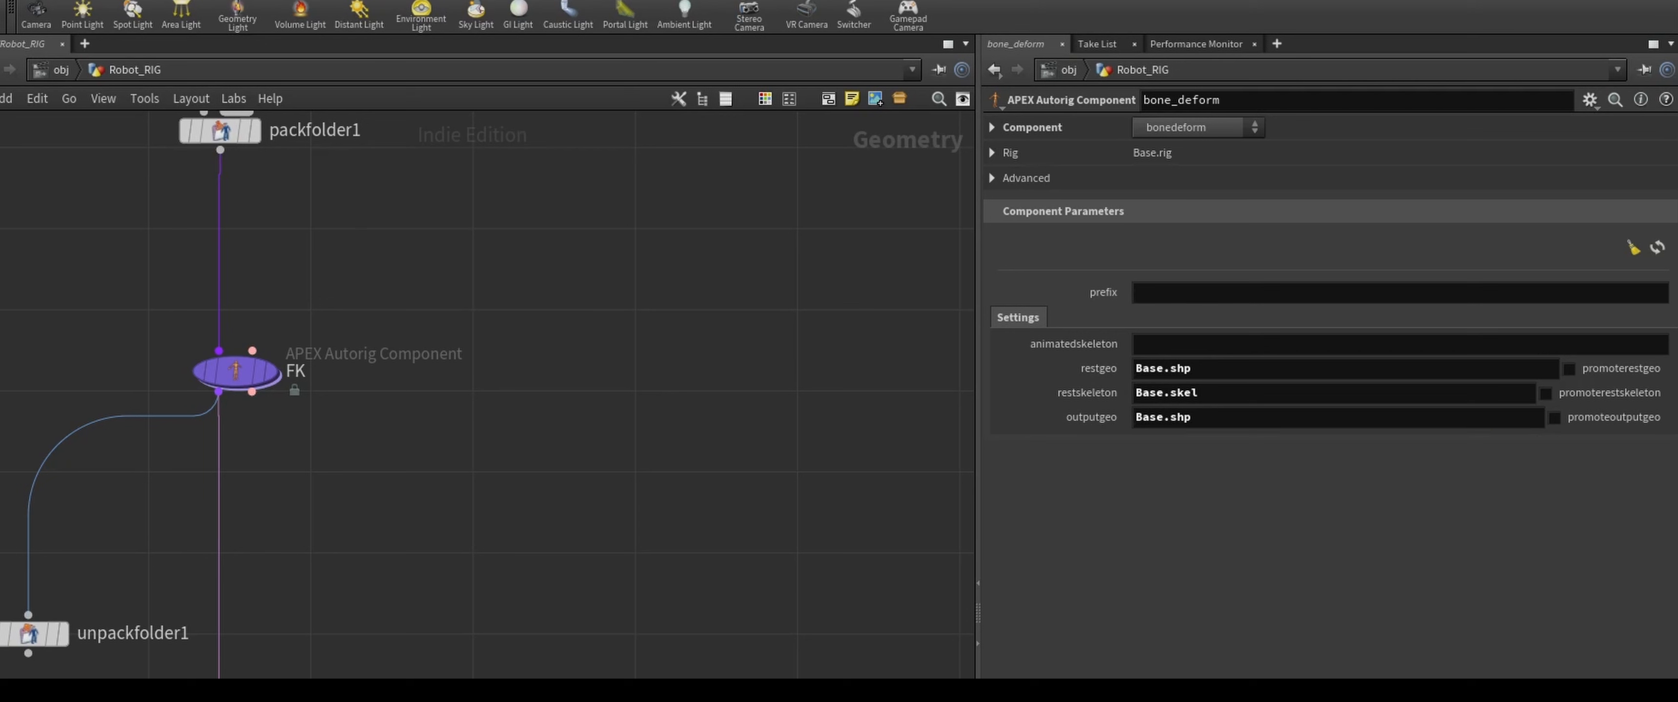
# - Set bone_deform's animatedskeleton to pointtransform.geo
pyautogui.click(1188, 338)
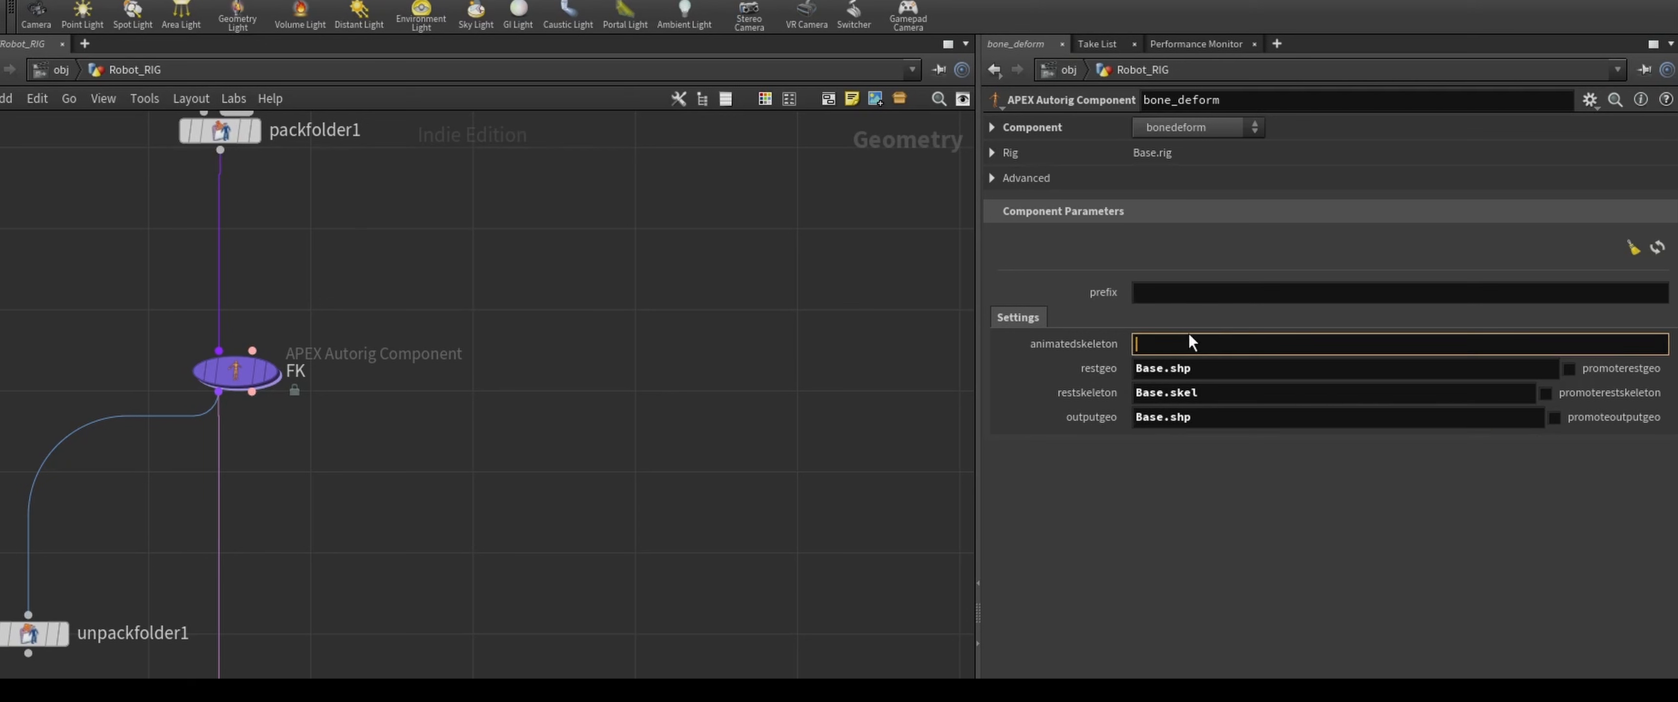
pyautogui.write('pointtransform')
pyautogui.press('Return')
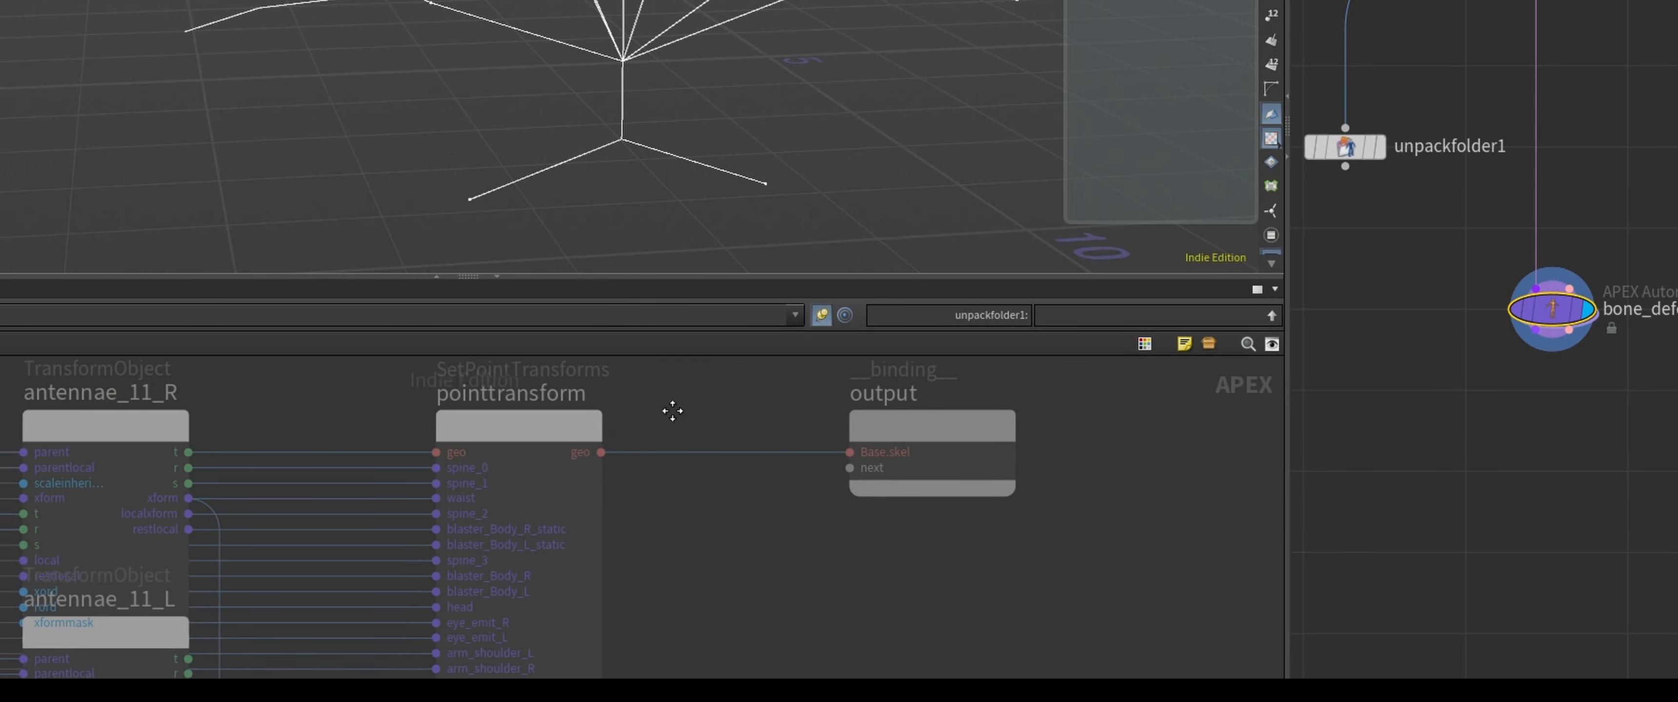
pyautogui.scroll(2, 672, 411)
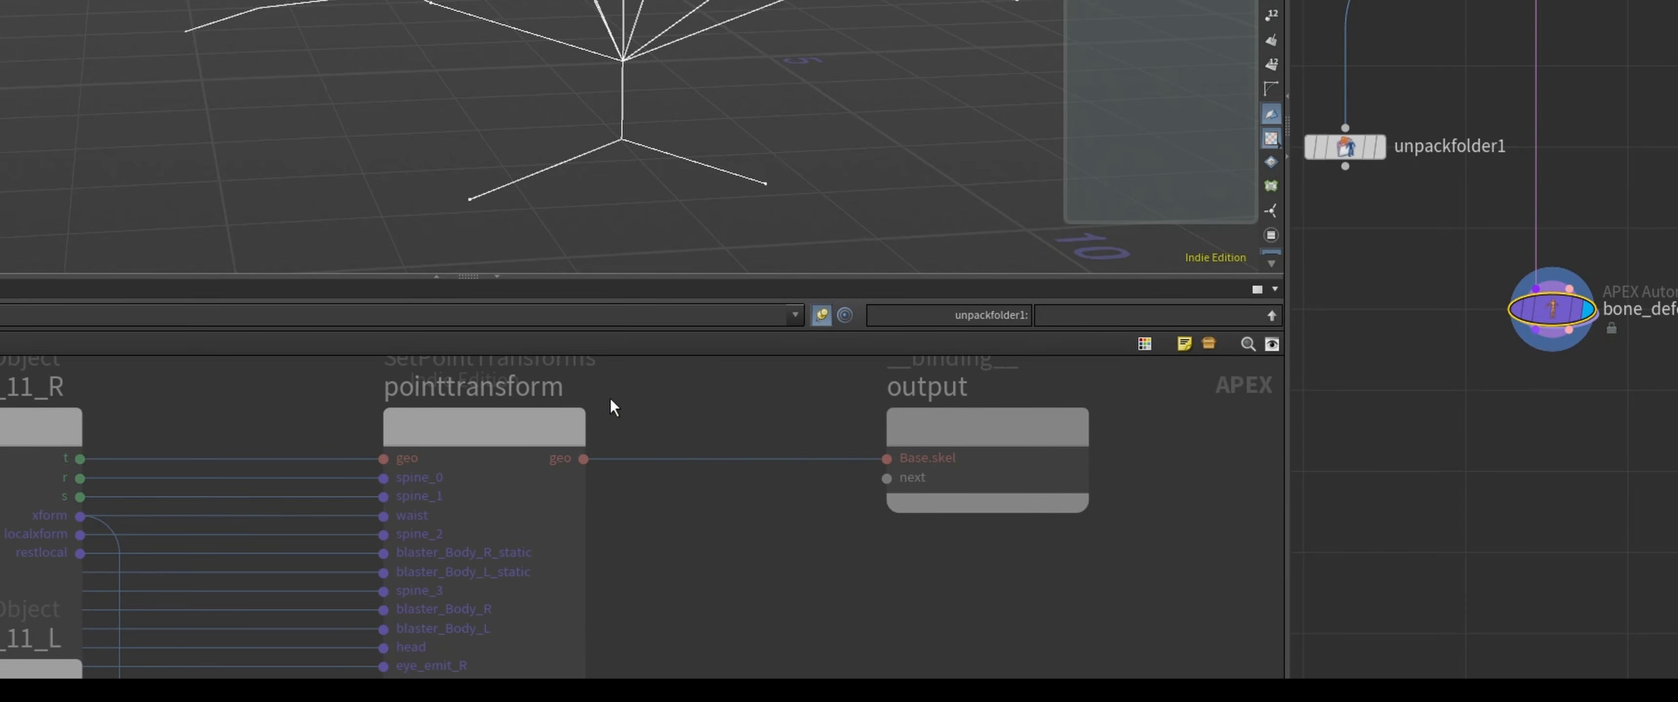
pyautogui.moveTo(610, 399); pyautogui.dragTo(576, 429, button='middle')
pyautogui.click(1483, 203)
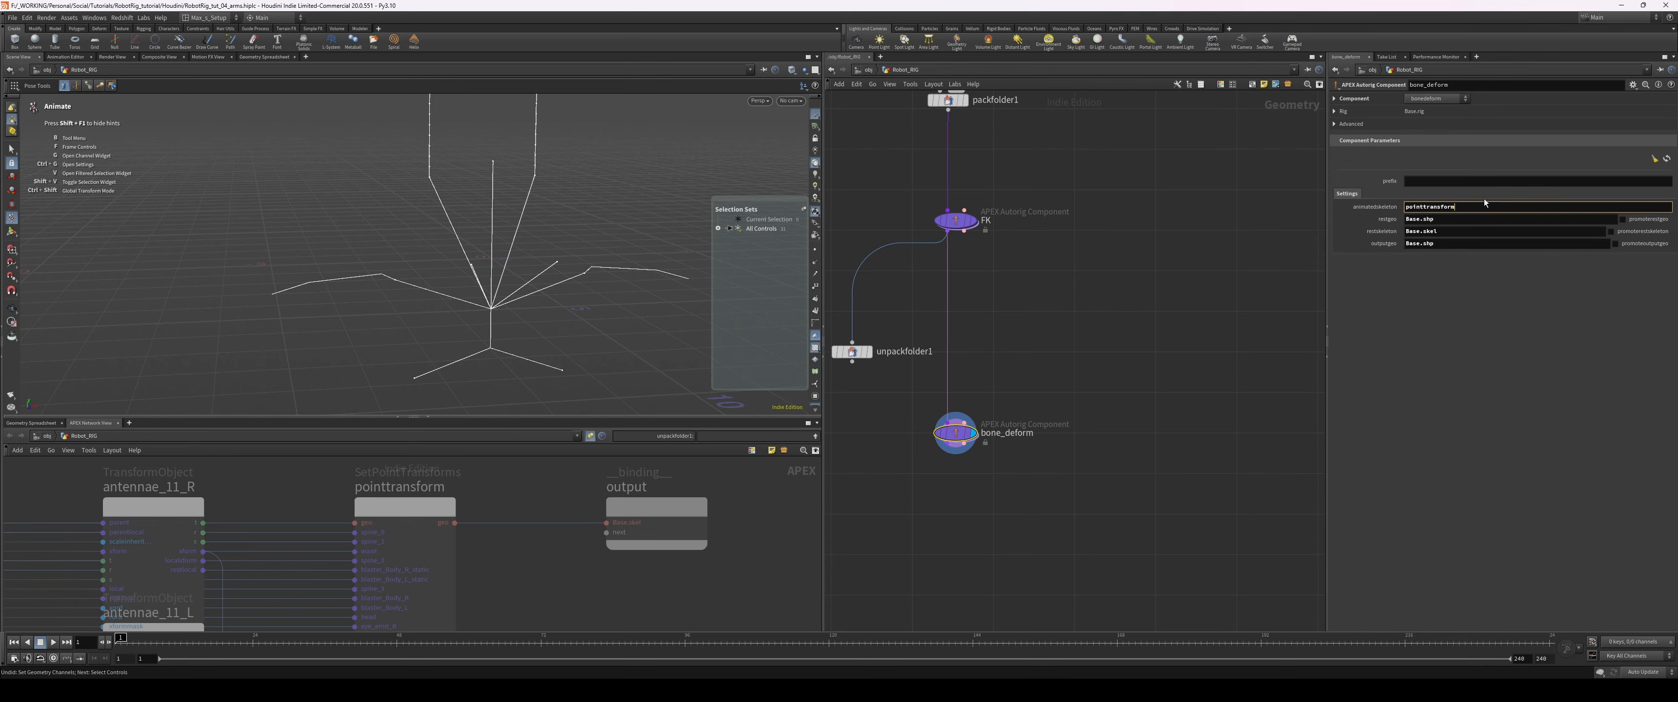
pyautogui.write('.geo')
pyautogui.press('Return')
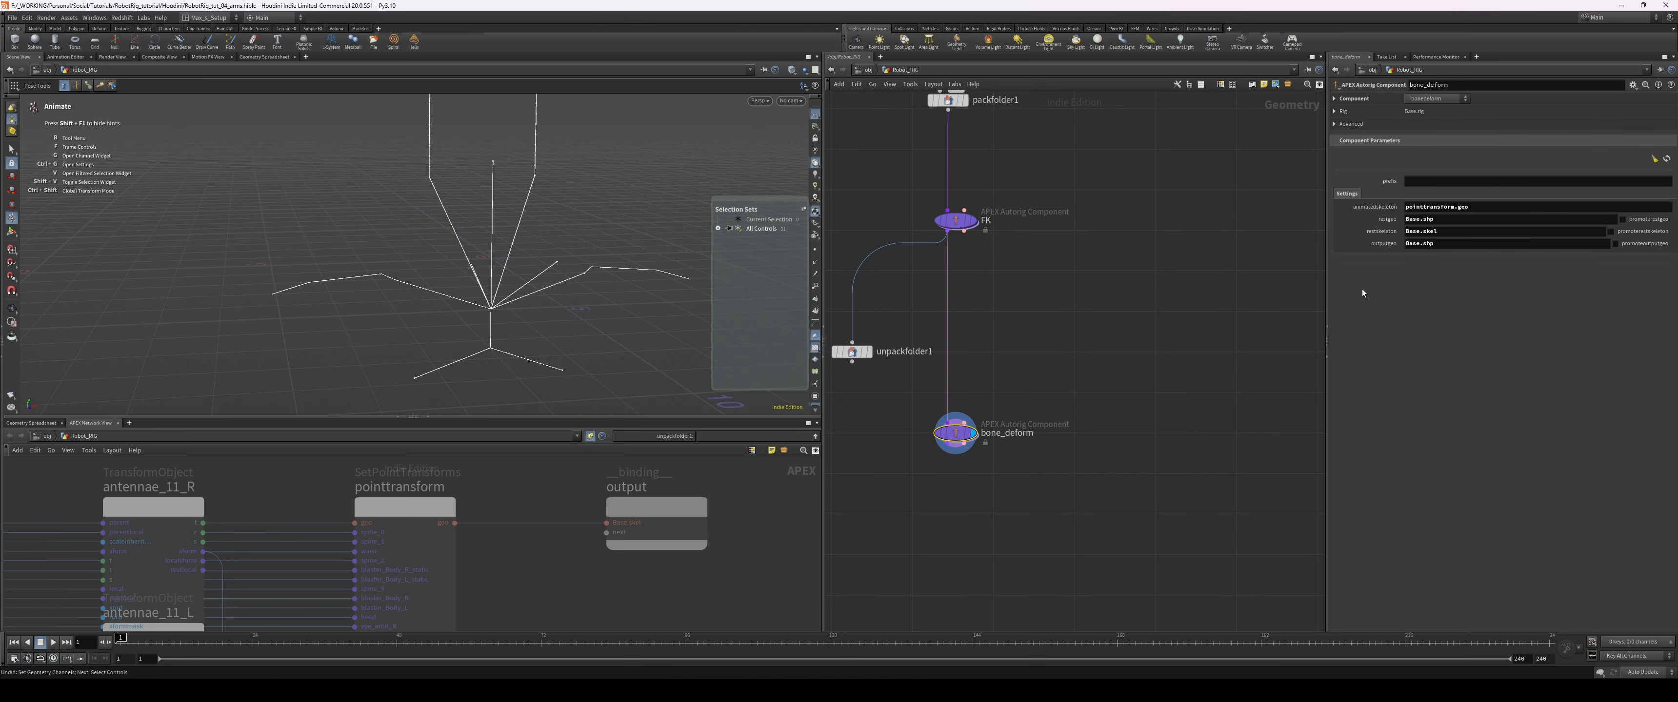
# - Compare the animatedskeleton entry on bone_deform with the pointtransform node in the rig graph
pyautogui.click(1316, 250)
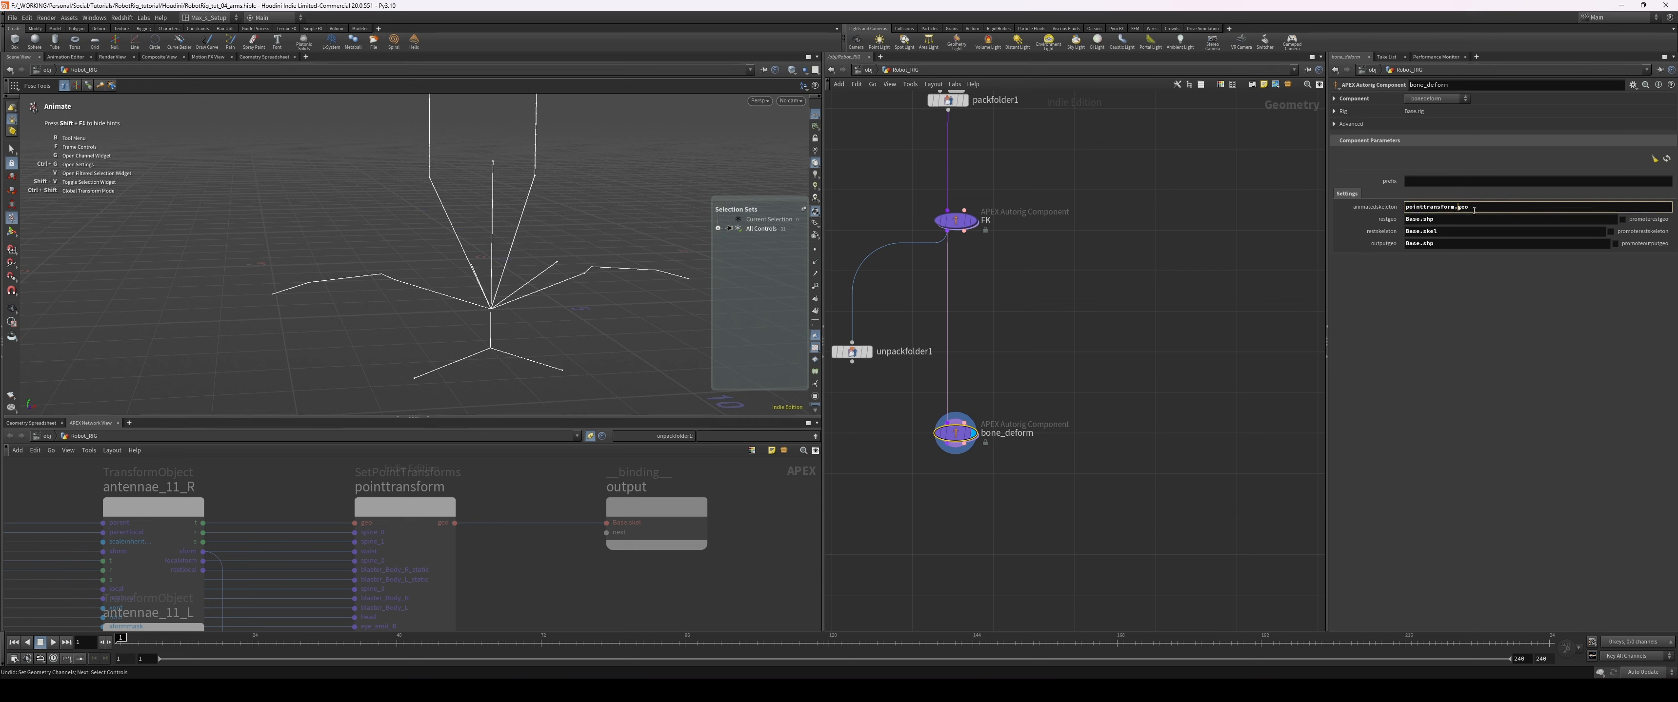
pyautogui.moveTo(1474, 209); pyautogui.dragTo(1316, 216)
pyautogui.click(1426, 206)
pyautogui.tripleClick(1452, 208)
pyautogui.scroll(-2, 487, 498)
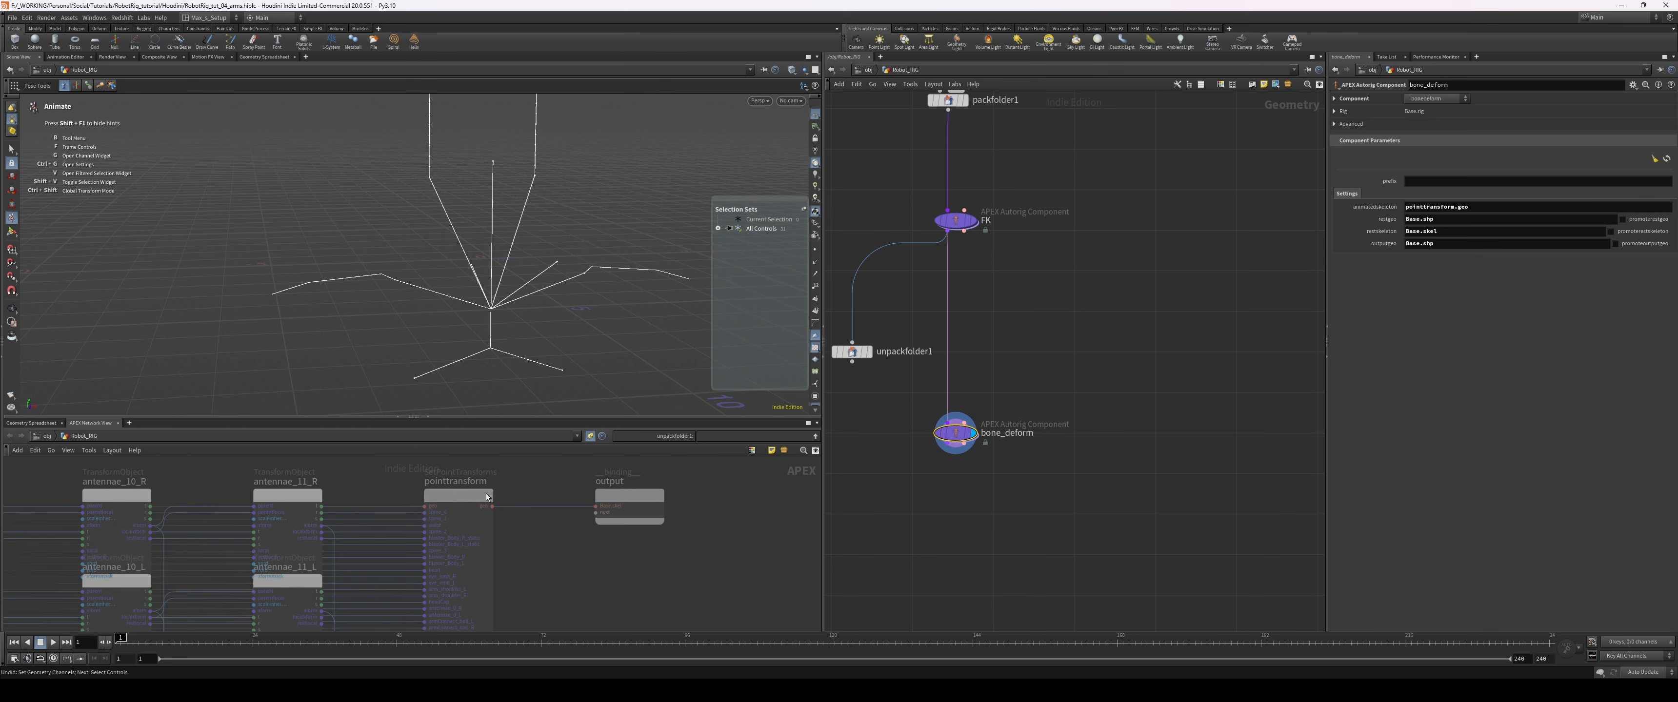
pyautogui.click(461, 502)
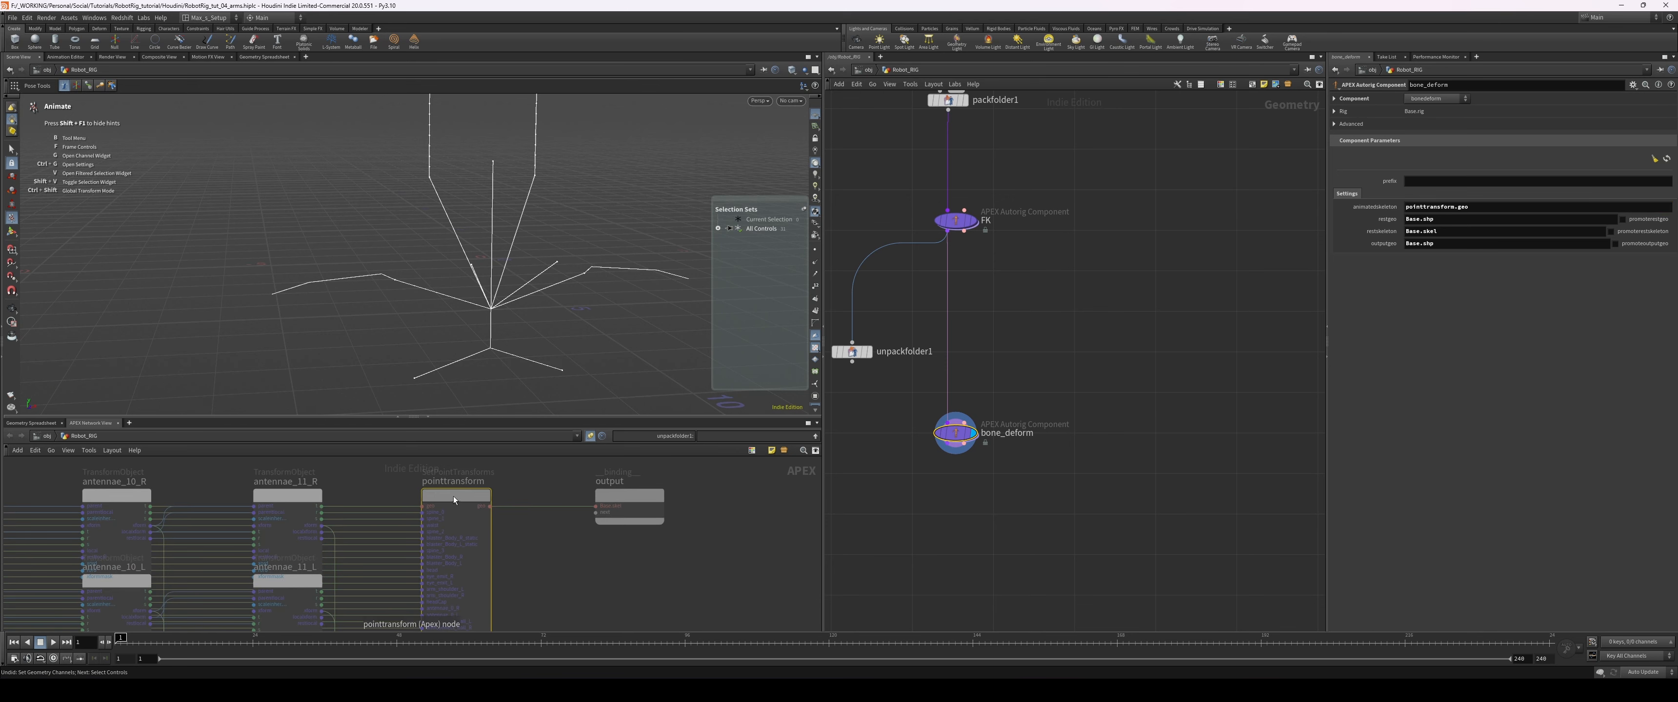
pyautogui.scroll(-1, 522, 492)
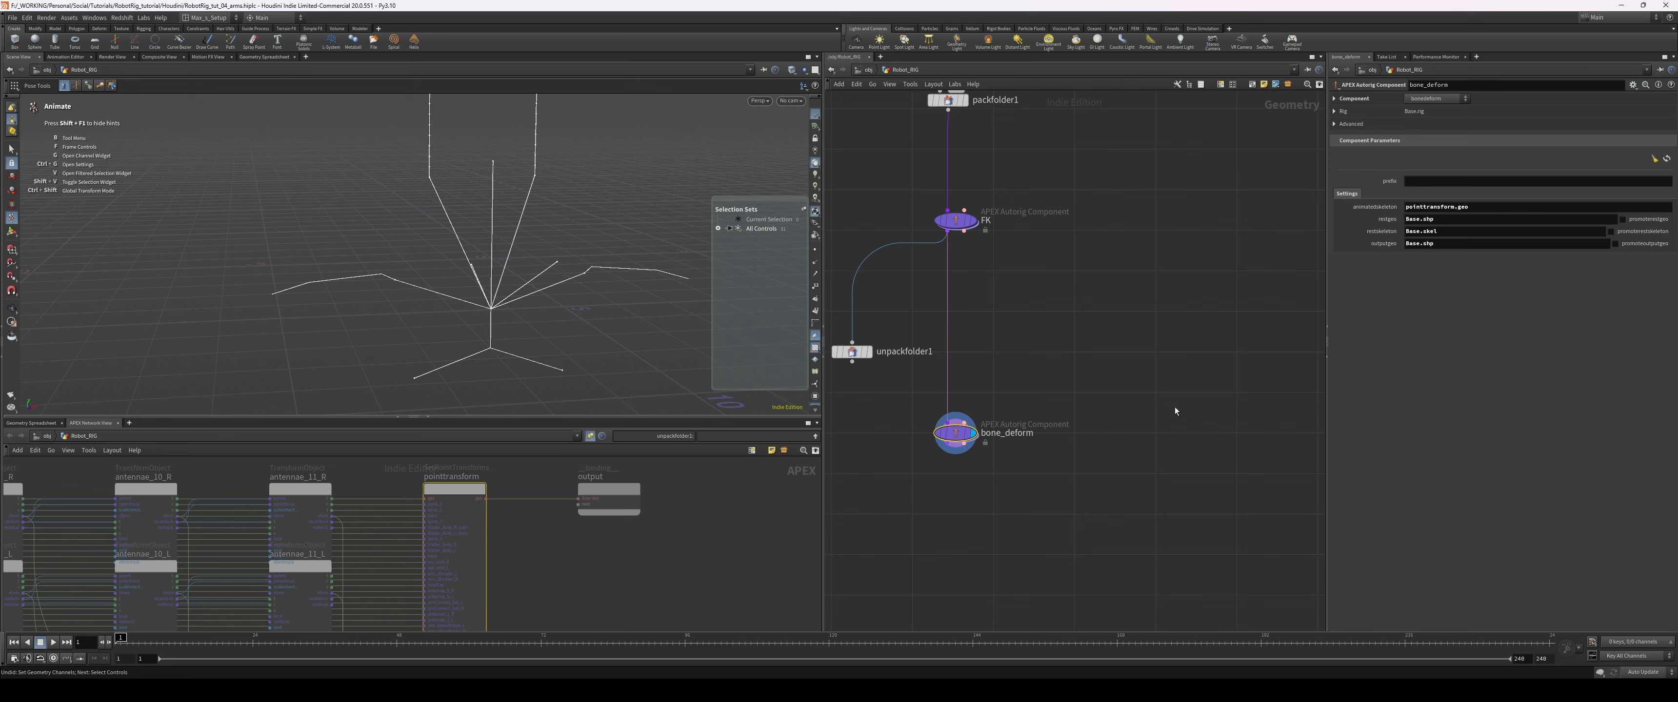
# - Enable promoterestgeo, promoterestskeleton and promoteoutputgeo on bone_deform and make the rig controls available in the viewport
pyautogui.click(1611, 232)
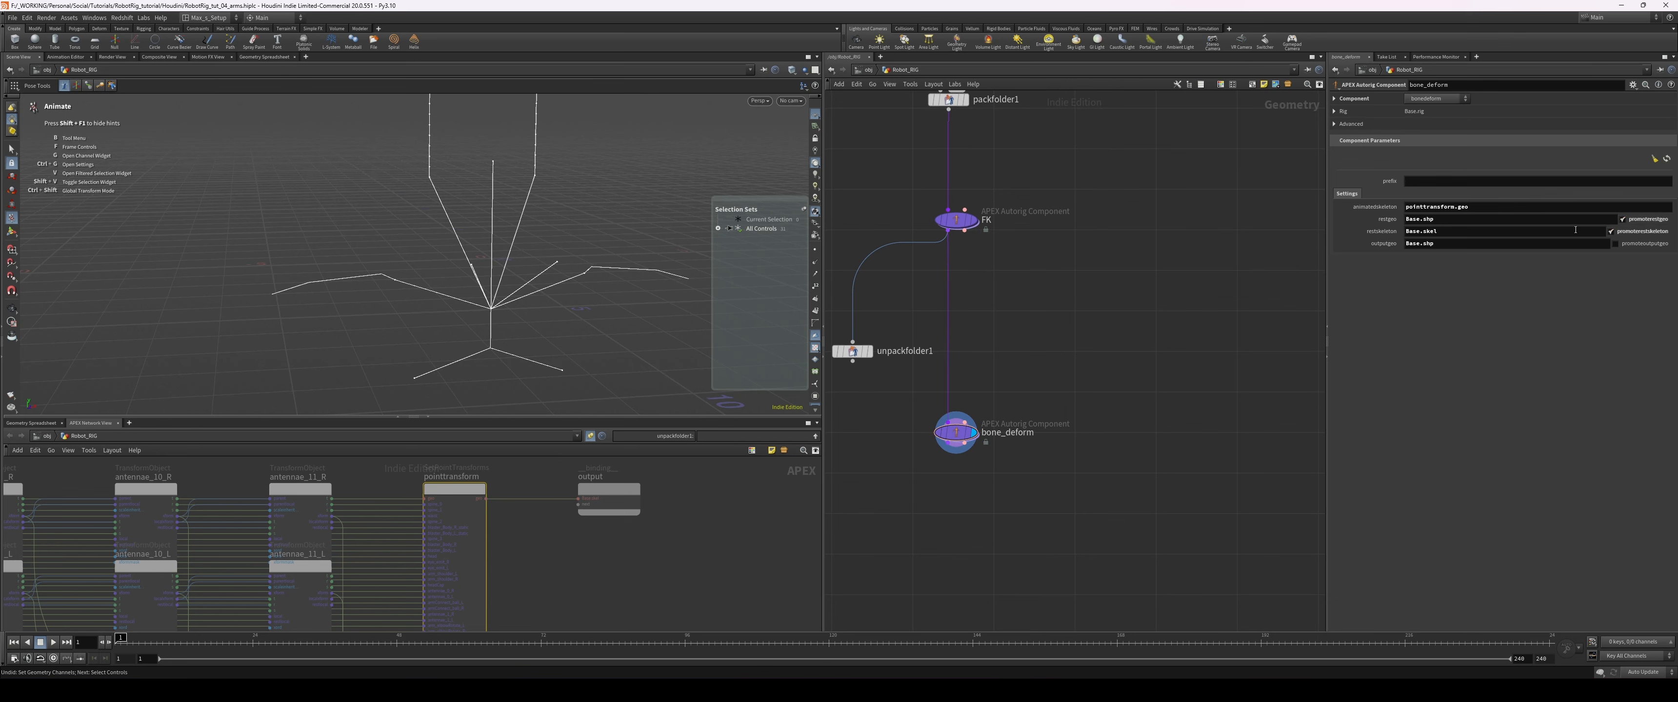
pyautogui.click(1614, 245)
pyautogui.keyDown('alt'); pyautogui.moveTo(417, 300); pyautogui.dragTo(452, 308); pyautogui.keyUp('alt')
pyautogui.press('Return')
# - Try moving several of the robot's rig controls in the viewport and undo the test moves
pyautogui.click(331, 244)
pyautogui.moveTo(342, 218); pyautogui.dragTo(357, 250)
pyautogui.hotkey('ctrl', 'z')
pyautogui.hotkey('ctrl', 'z')
pyautogui.moveTo(417, 286)
pyautogui.keyDown('alt'); pyautogui.mouseDown()
pyautogui.moveTo(384, 287)
pyautogui.moveTo(417, 286)
pyautogui.mouseUp(); pyautogui.keyUp('alt')
pyautogui.click(550, 248)
pyautogui.moveTo(566, 295); pyautogui.dragTo(616, 294, button='middle')
pyautogui.moveTo(577, 268); pyautogui.dragTo(581, 266)
pyautogui.keyDown('alt'); pyautogui.moveTo(596, 278); pyautogui.dragTo(624, 264); pyautogui.keyUp('alt')
pyautogui.click(351, 326)
pyautogui.click(537, 346)
pyautogui.click(518, 334)
pyautogui.click(581, 296)
pyautogui.keyDown('alt'); pyautogui.moveTo(606, 277); pyautogui.dragTo(593, 353, button='middle'); pyautogui.keyUp('alt')
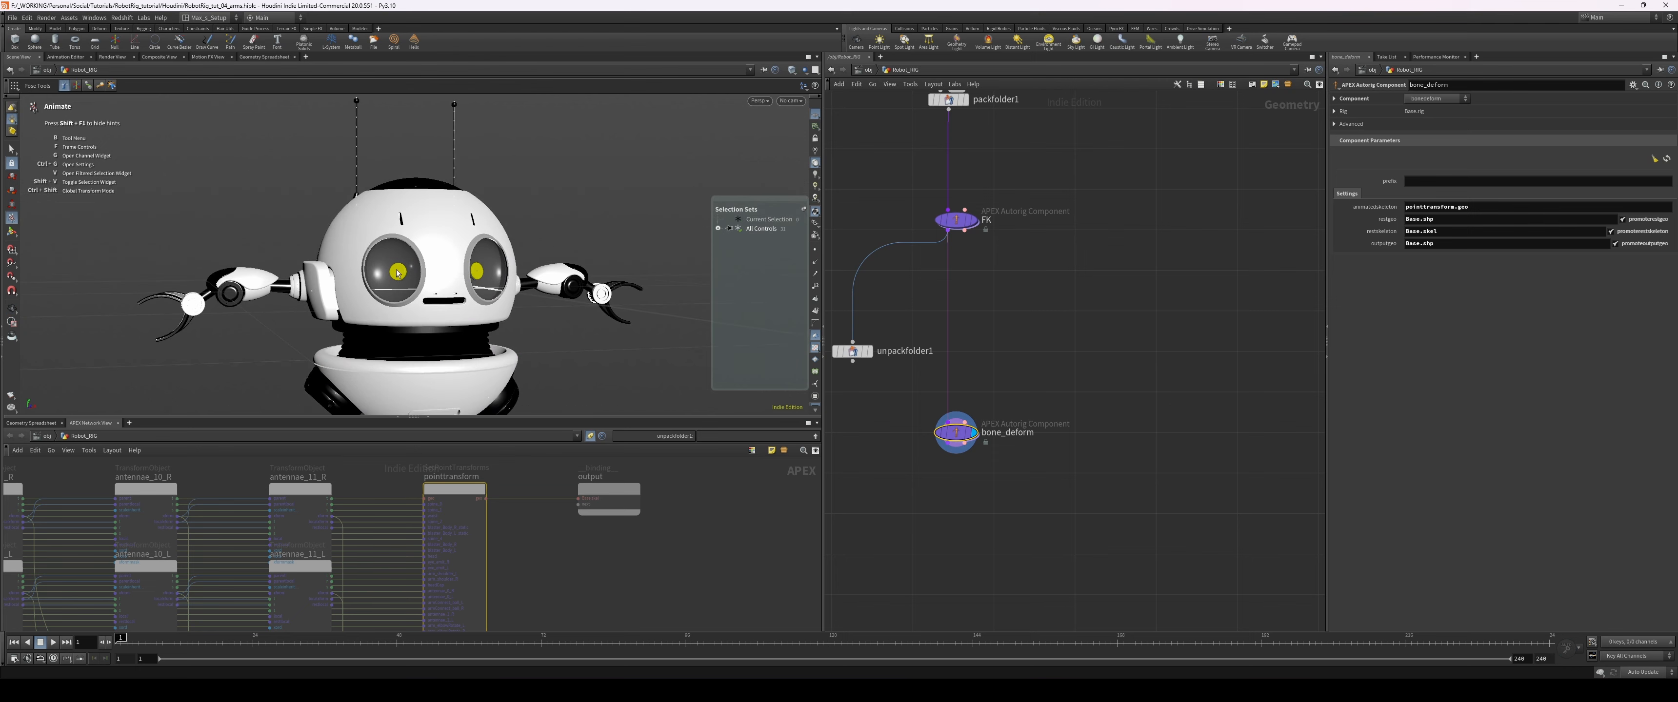
# - Try selecting and posing the robot's eye and antenna controls in the viewport
pyautogui.click(398, 272)
pyautogui.keyDown('alt'); pyautogui.moveTo(449, 303); pyautogui.dragTo(572, 335); pyautogui.keyUp('alt')
pyautogui.press('t')
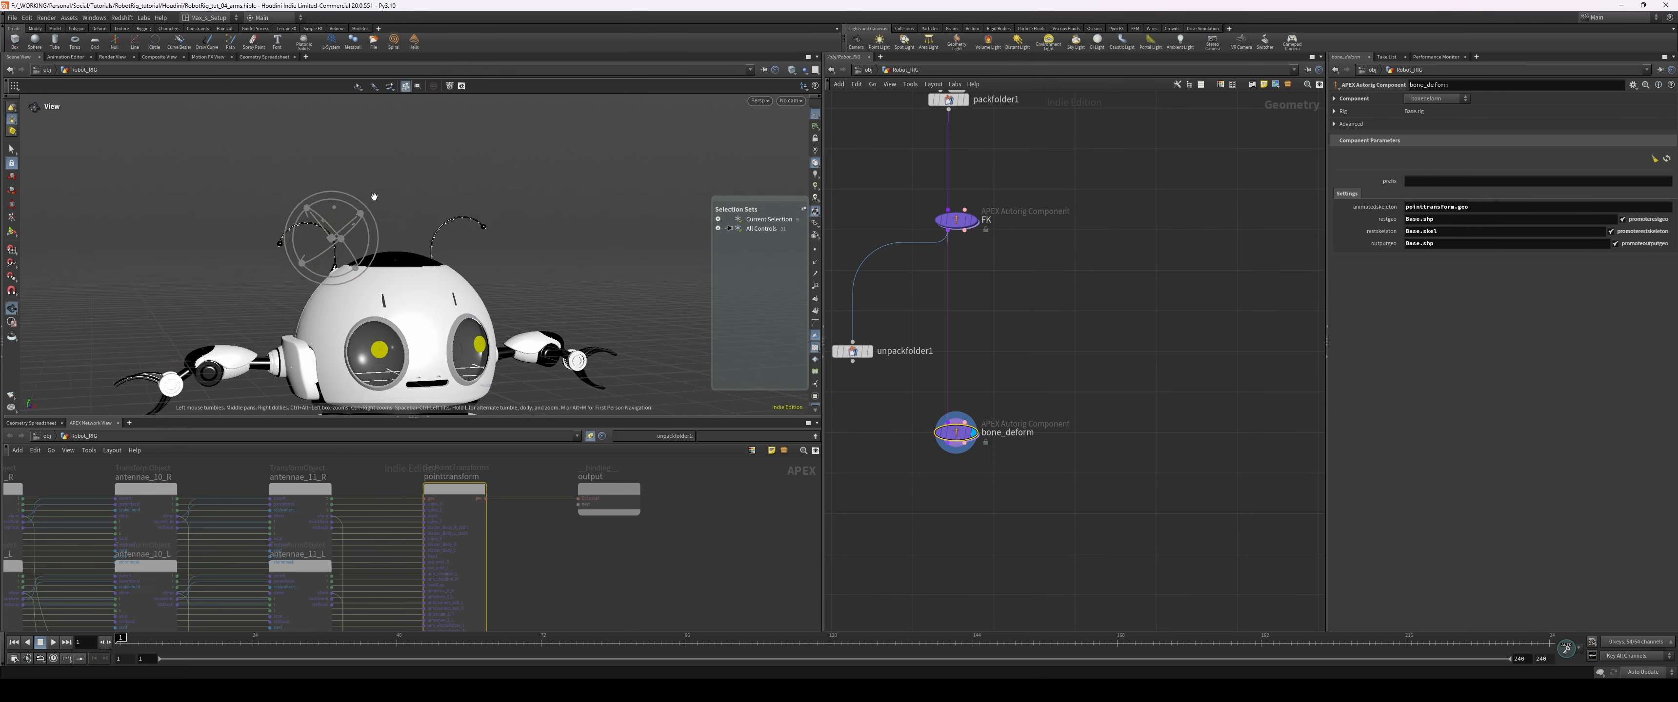
pyautogui.keyDown('alt'); pyautogui.moveTo(374, 197); pyautogui.dragTo(384, 144, button='middle'); pyautogui.keyUp('alt')
pyautogui.scroll(-3, 385, 144)
pyautogui.click(408, 150)
pyautogui.keyDown('alt'); pyautogui.moveTo(407, 163); pyautogui.dragTo(342, 279); pyautogui.keyUp('alt')
pyautogui.scroll(3, 360, 277)
# - Copy the FK component's tag(fk) pattern from the rotation promote group into the empty scale promote group
pyautogui.moveTo(891, 180); pyautogui.dragTo(1015, 392, button='middle')
pyautogui.scroll(-3, 1015, 393)
pyautogui.click(1062, 415)
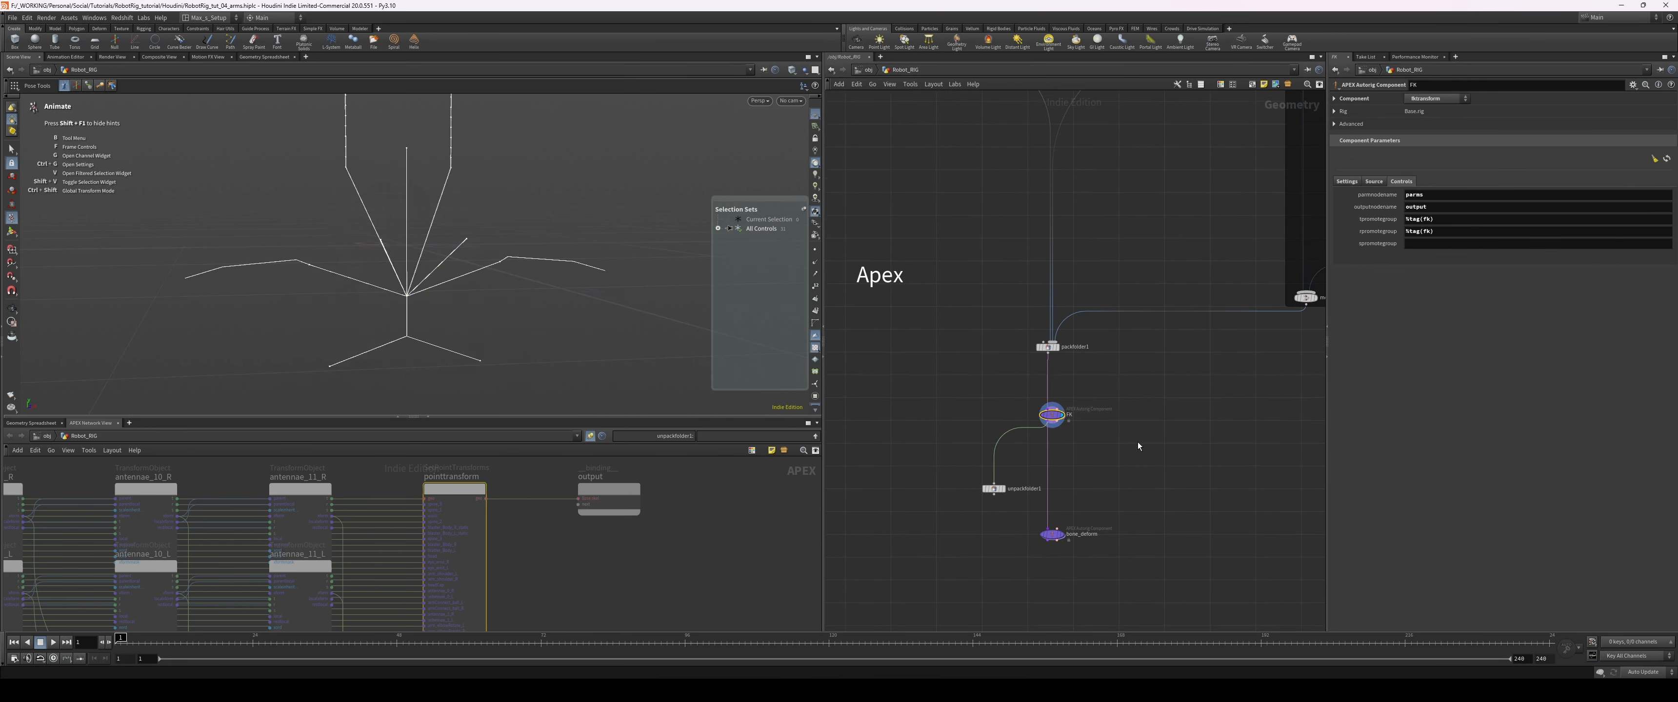
pyautogui.scroll(4, 1140, 417)
pyautogui.click(1435, 231)
pyautogui.hotkey('ctrl', 'c')
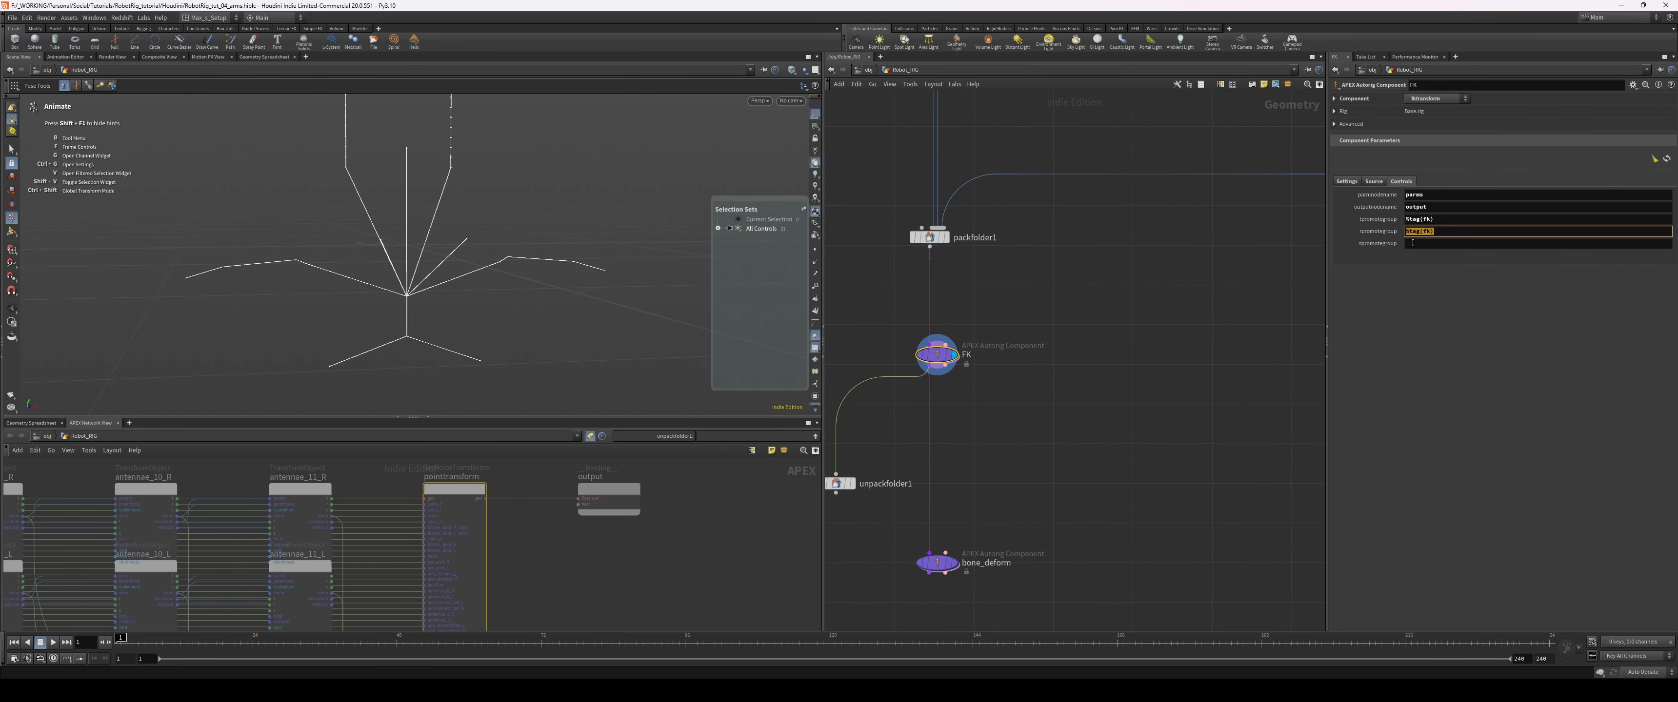
pyautogui.click(1439, 244)
pyautogui.hotkey('ctrl', 'v')
# - Display the bone_deform node and activate its rig controls in the viewport
pyautogui.moveTo(1064, 514); pyautogui.dragTo(1059, 364, button='middle')
pyautogui.click(963, 413)
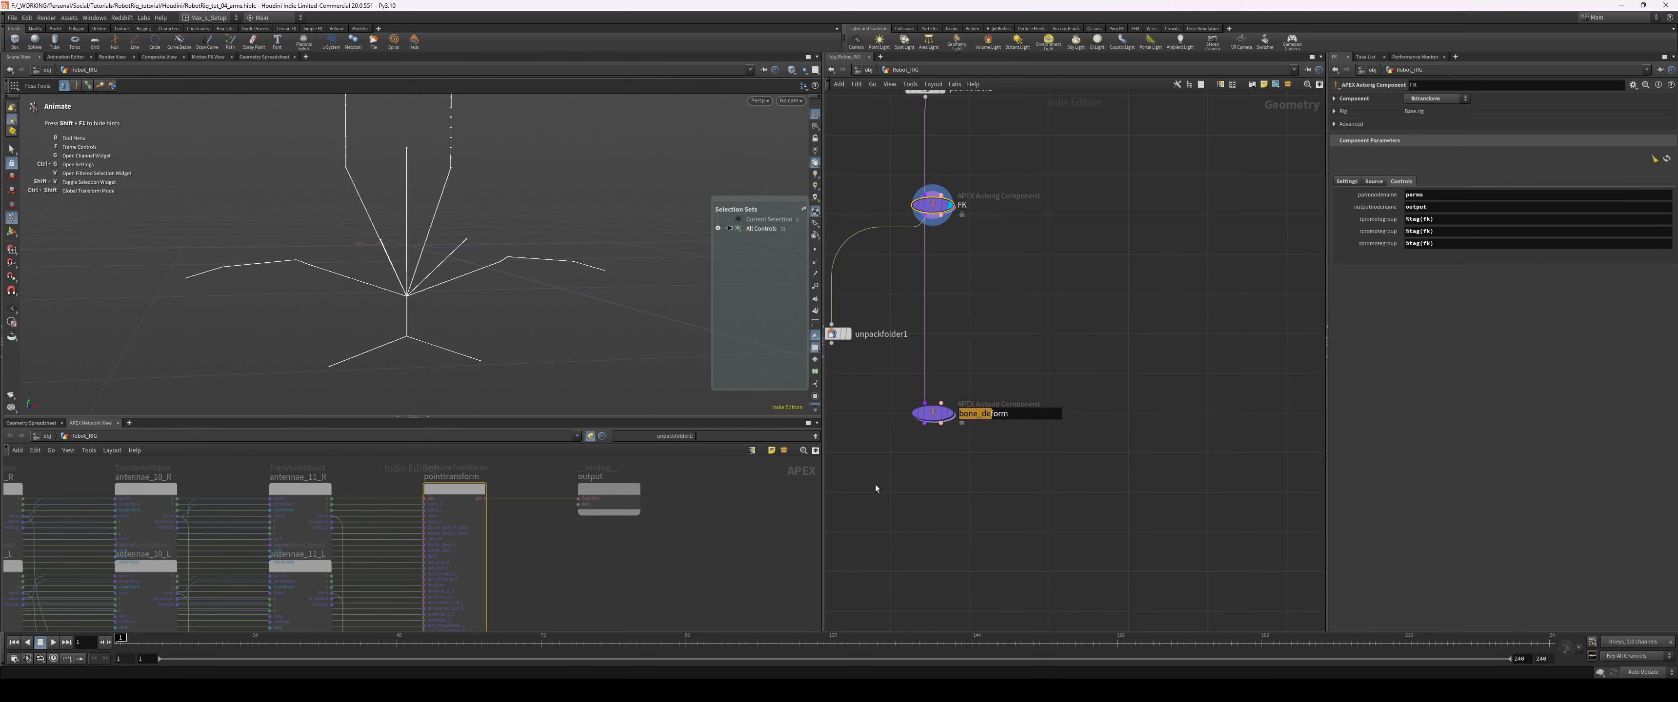
pyautogui.click(949, 413)
pyautogui.press('Return')
# - Try transforming the robot's eye control with the handles and undo the test changes
pyautogui.click(498, 240)
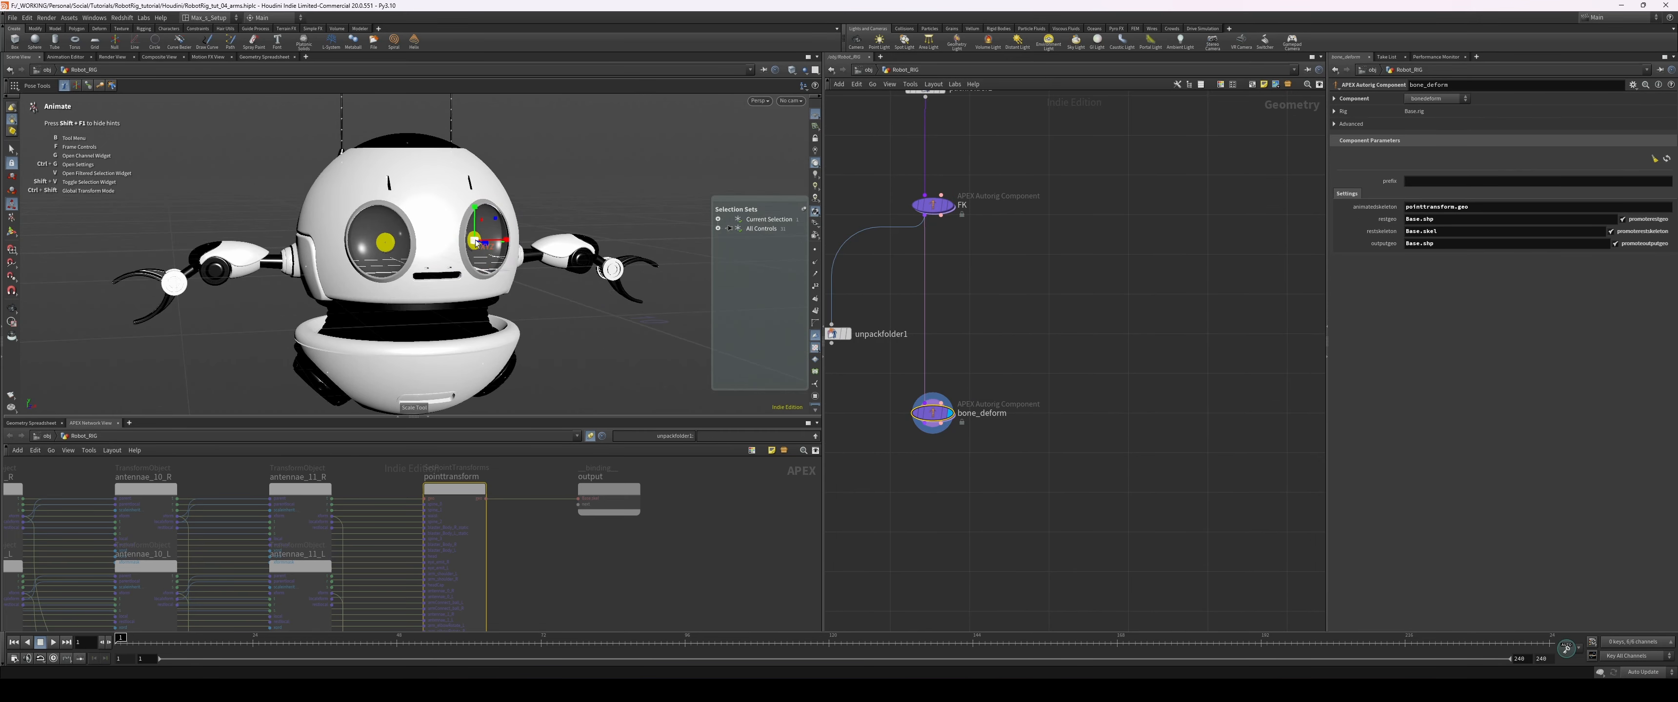
pyautogui.keyDown('alt'); pyautogui.moveTo(744, 235); pyautogui.dragTo(741, 214, button='middle'); pyautogui.keyUp('alt')
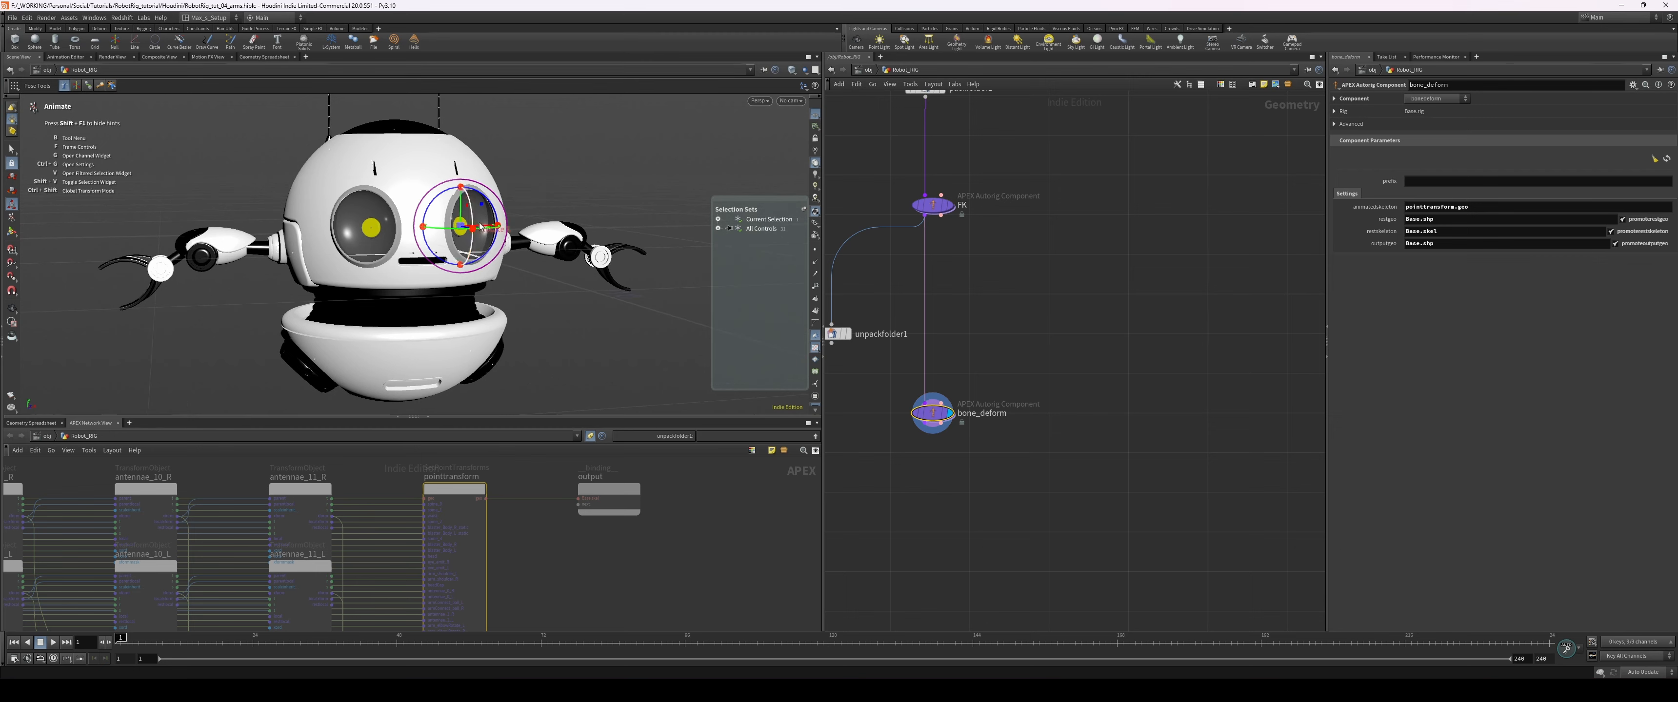
pyautogui.moveTo(463, 223); pyautogui.dragTo(600, 198, button='middle')
pyautogui.hotkey('ctrl', 'z')
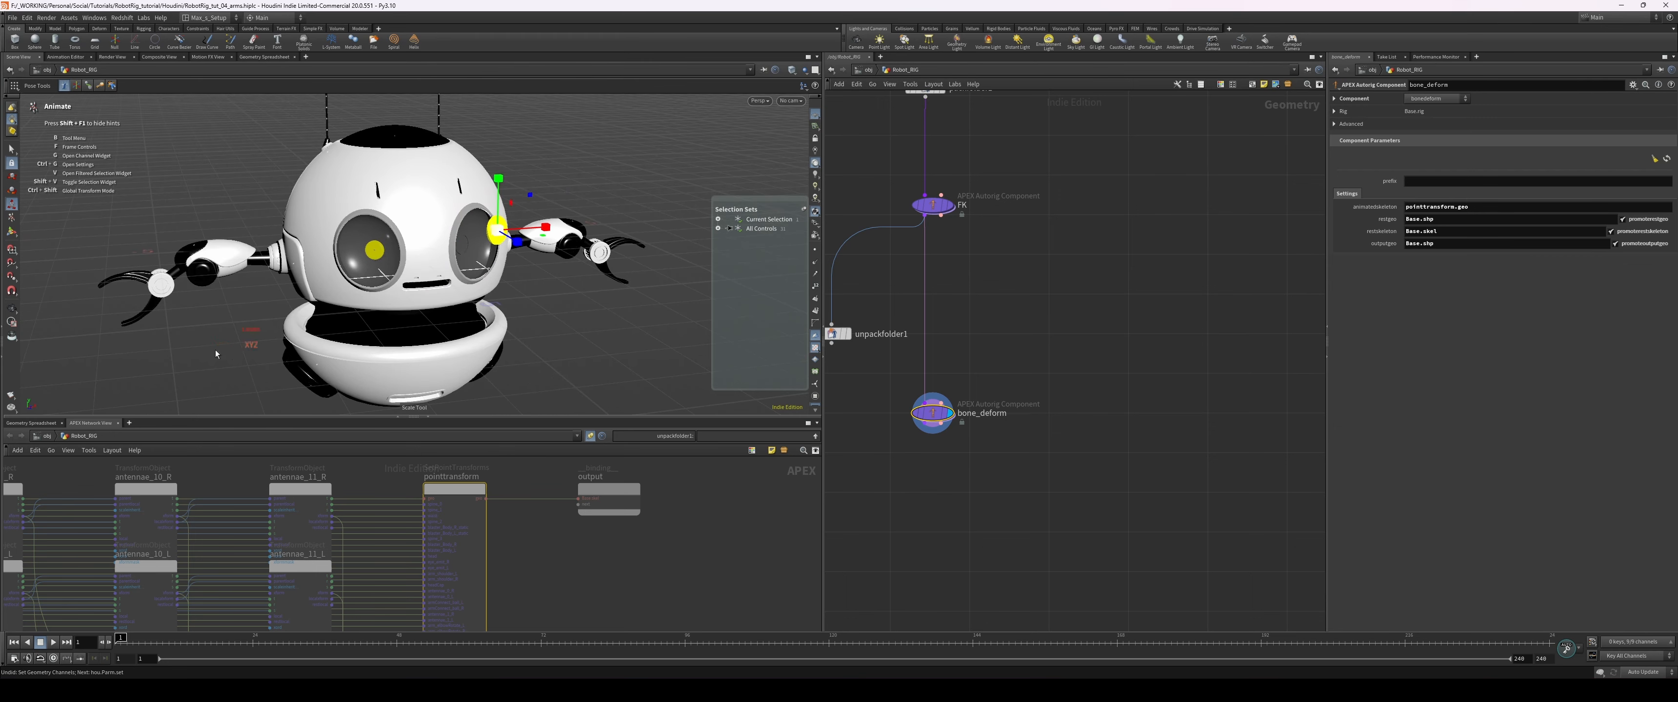
pyautogui.moveTo(216, 348); pyautogui.dragTo(867, 208)
pyautogui.hotkey('ctrl', 'z')
pyautogui.scroll(-3, 631, 191)
pyautogui.keyDown('alt'); pyautogui.moveTo(630, 190); pyautogui.dragTo(637, 248); pyautogui.keyUp('alt')
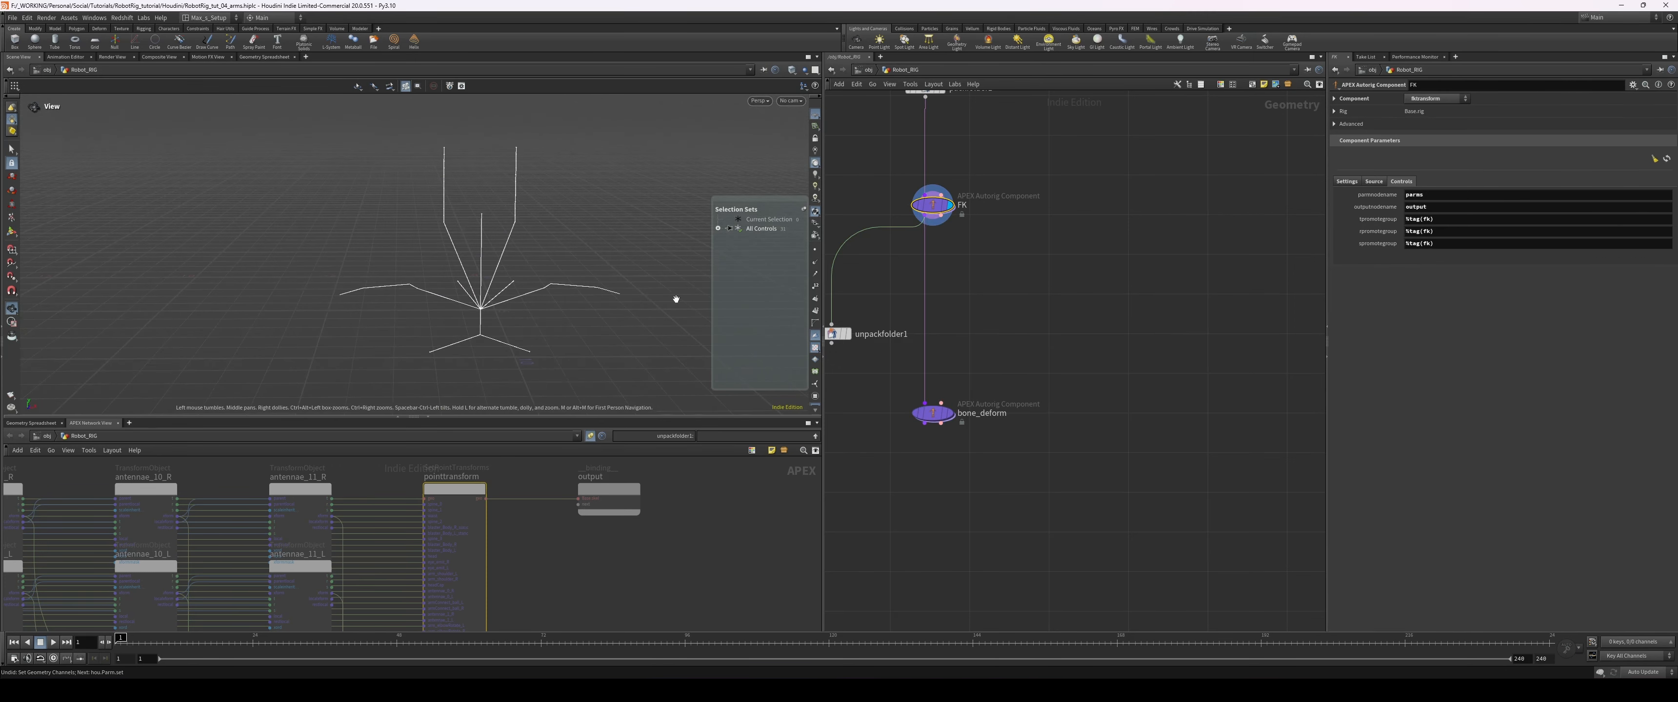
# - Delete the unpackfolder1 node and switch from the APEX graph back to the geometry spreadsheet
pyautogui.moveTo(1002, 352); pyautogui.dragTo(1060, 345, button='middle')
pyautogui.moveTo(858, 363); pyautogui.dragTo(925, 310)
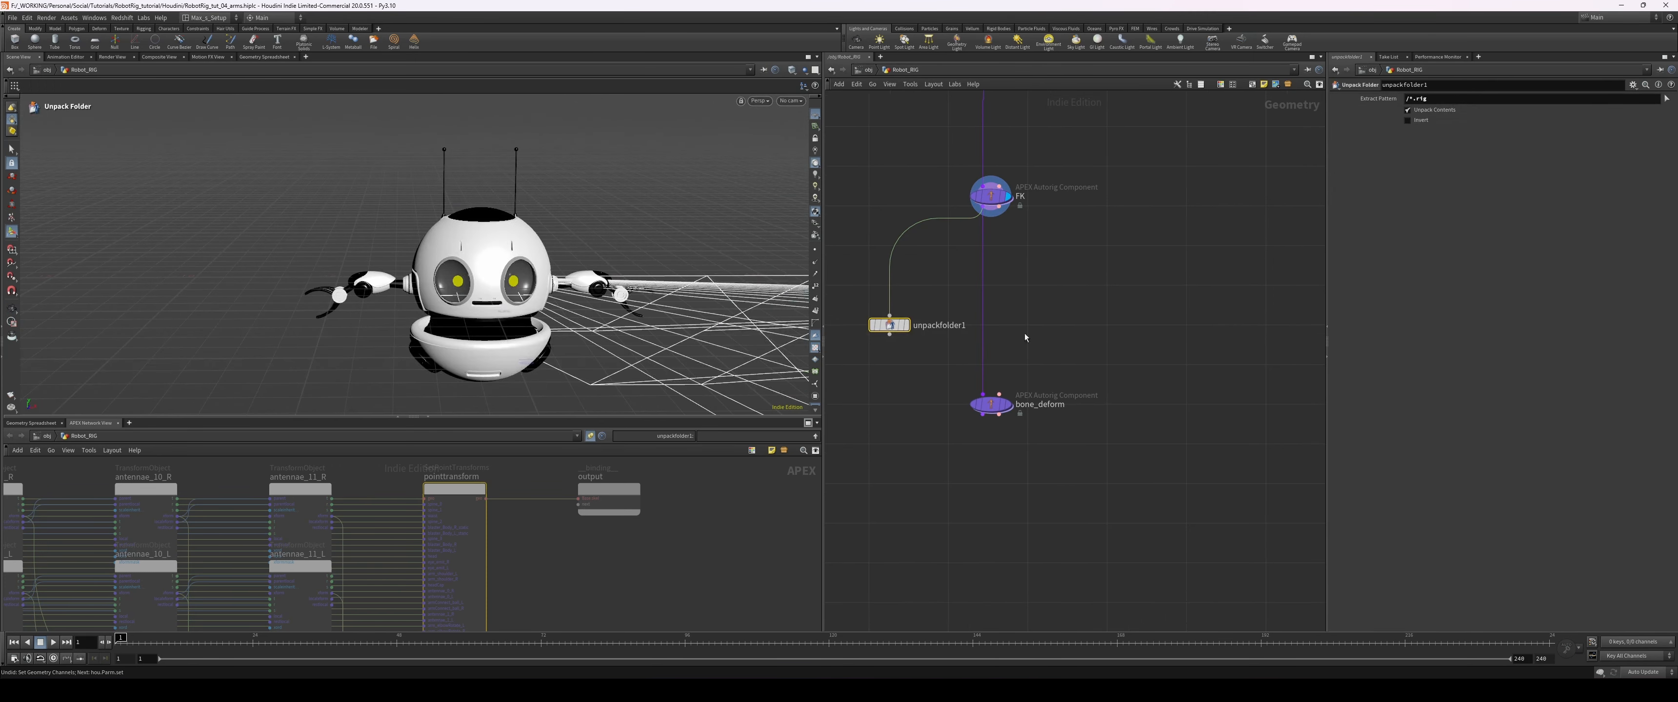
pyautogui.press('Delete')
pyautogui.click(32, 424)
pyautogui.scroll(-1, 953, 454)
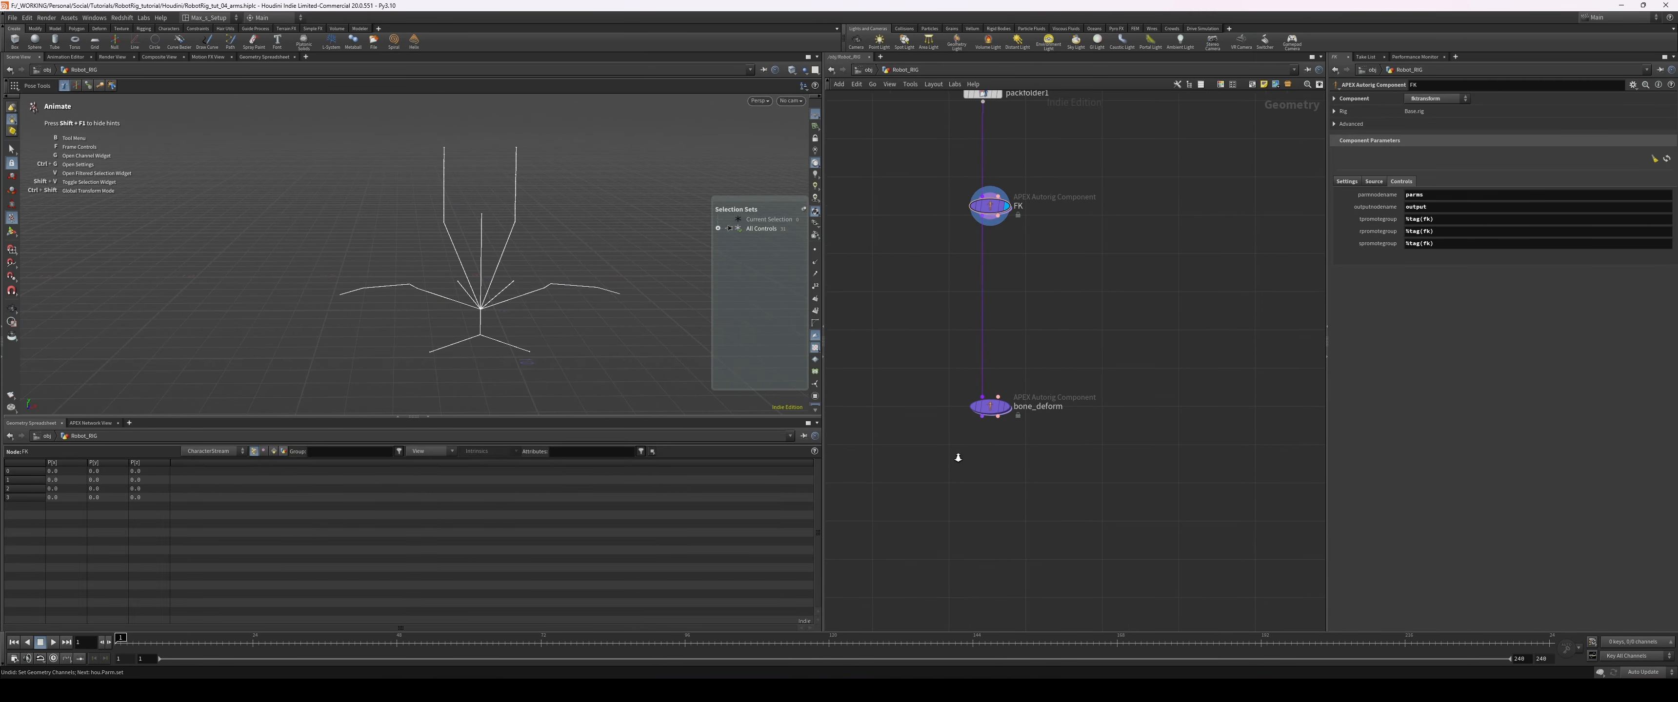
# - Add an APEX Autorig Component node and insert it between FK and bone_deform
pyautogui.moveTo(953, 454); pyautogui.dragTo(934, 481, button='middle')
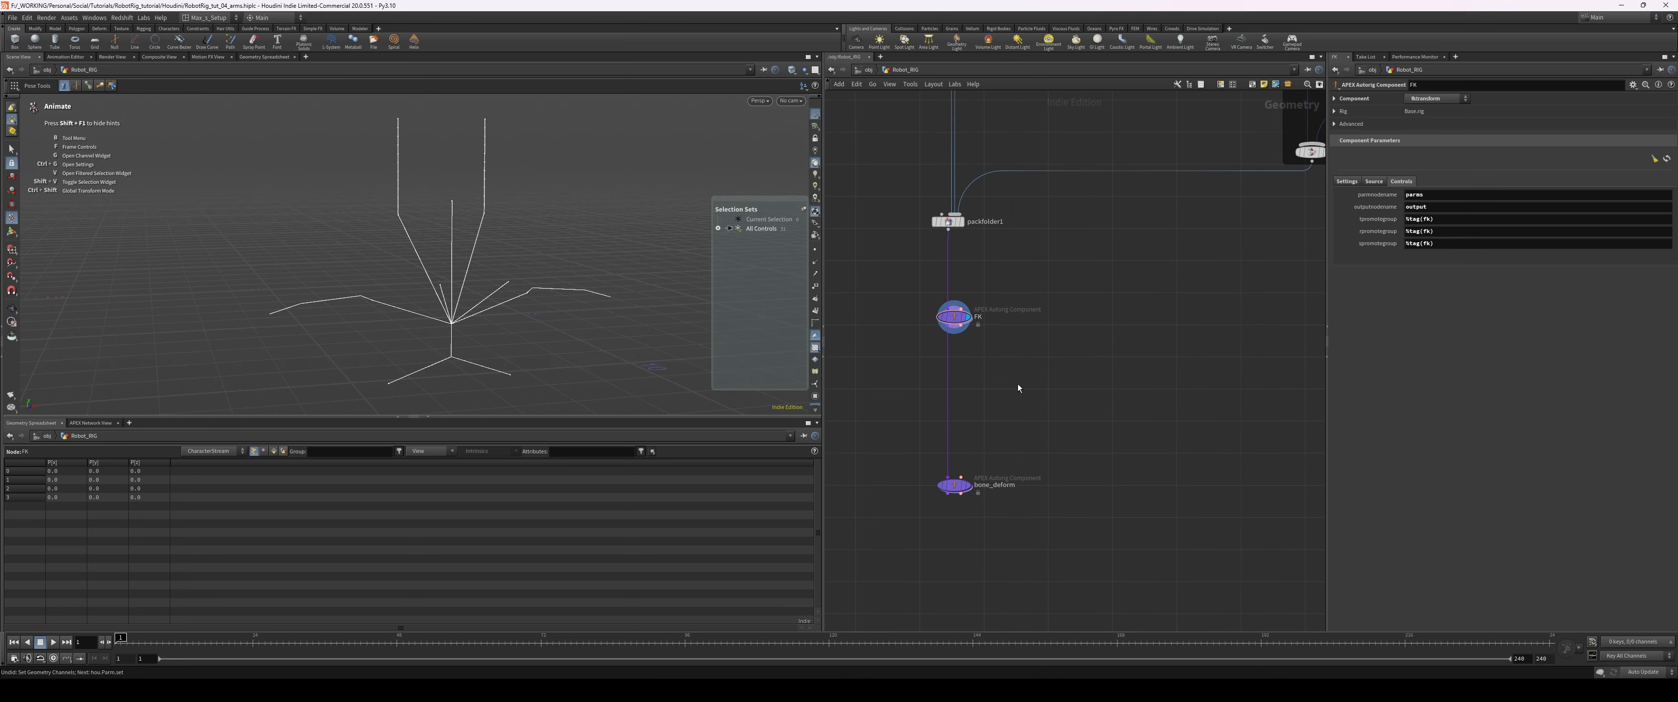
pyautogui.scroll(2, 1033, 389)
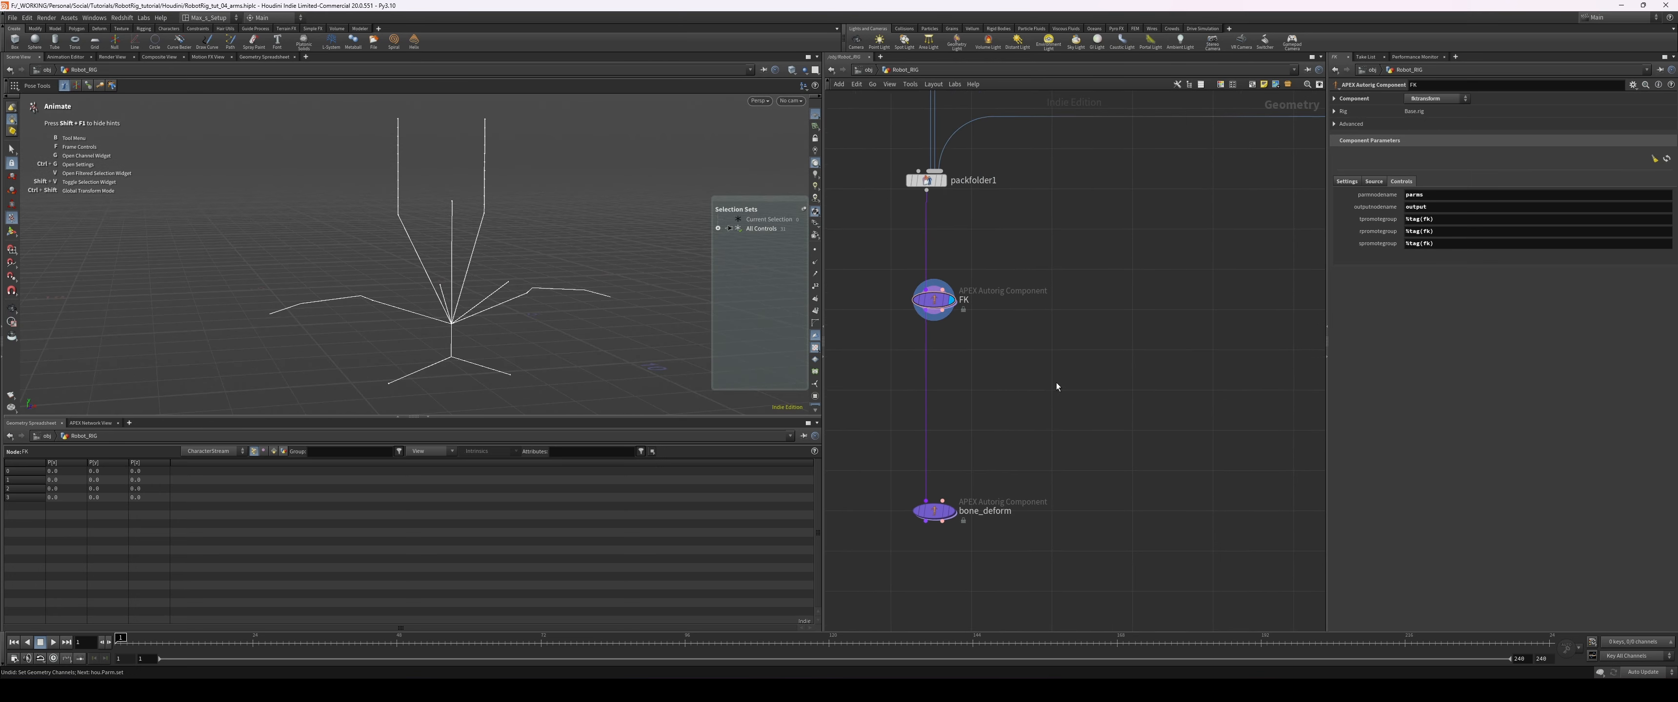
pyautogui.press('Tab')
pyautogui.write('autor')
pyautogui.press('Return')
pyautogui.click(1056, 383)
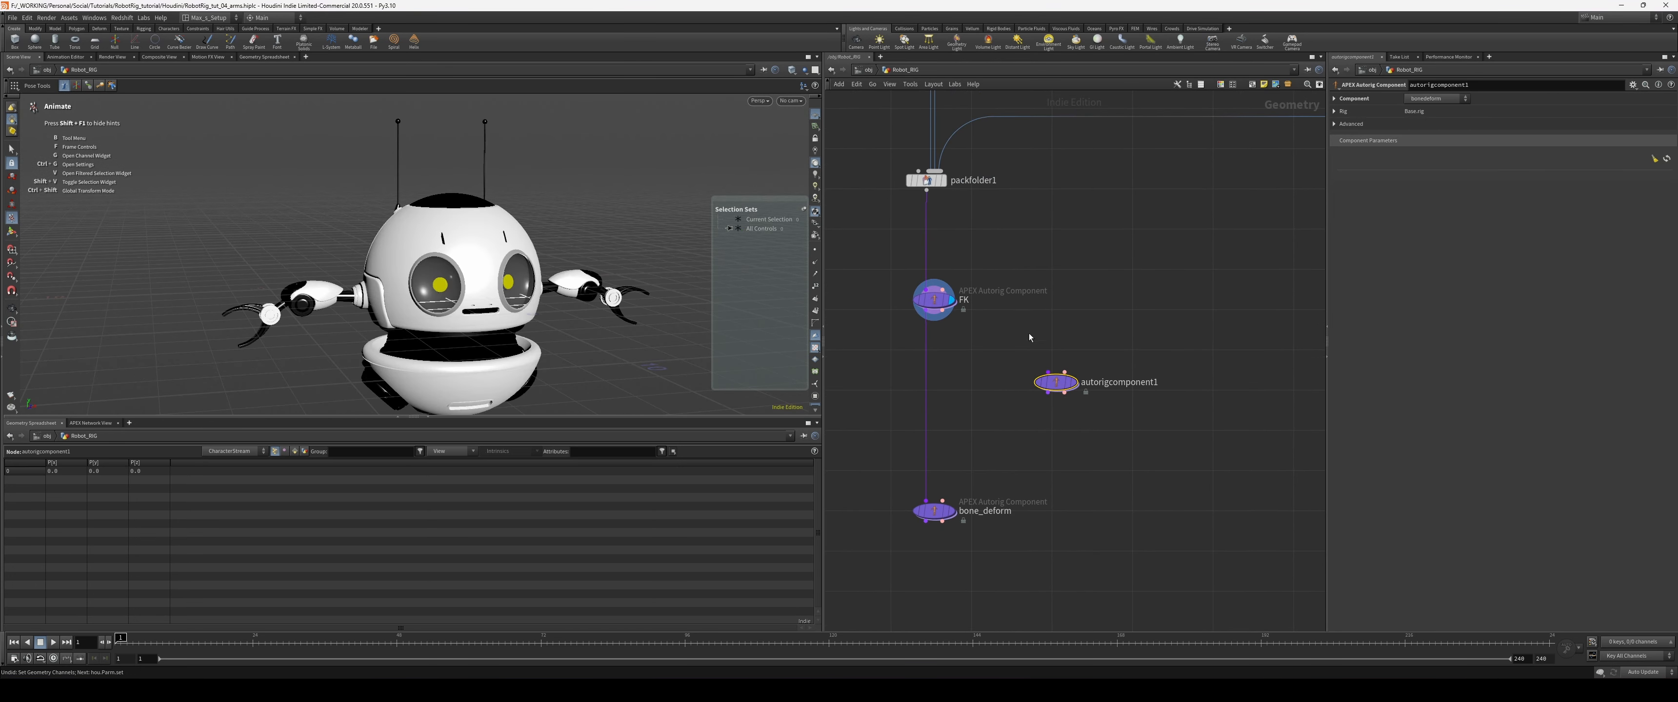
pyautogui.moveTo(1075, 383); pyautogui.dragTo(946, 366)
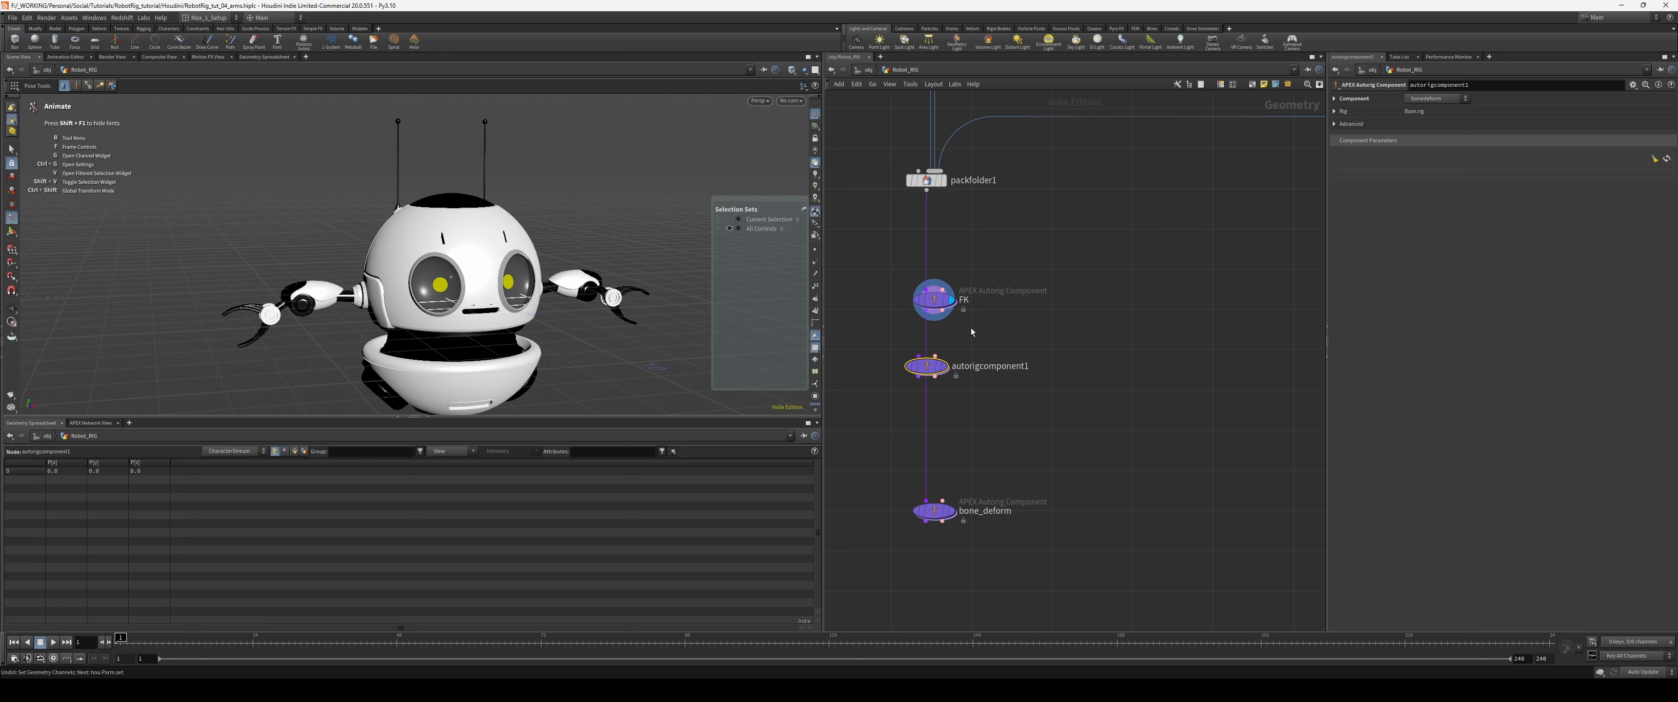
# - Rename the new autorig component as transform_driver, set its component to transformdriver, and dismiss the console
pyautogui.doubleClick(967, 373)
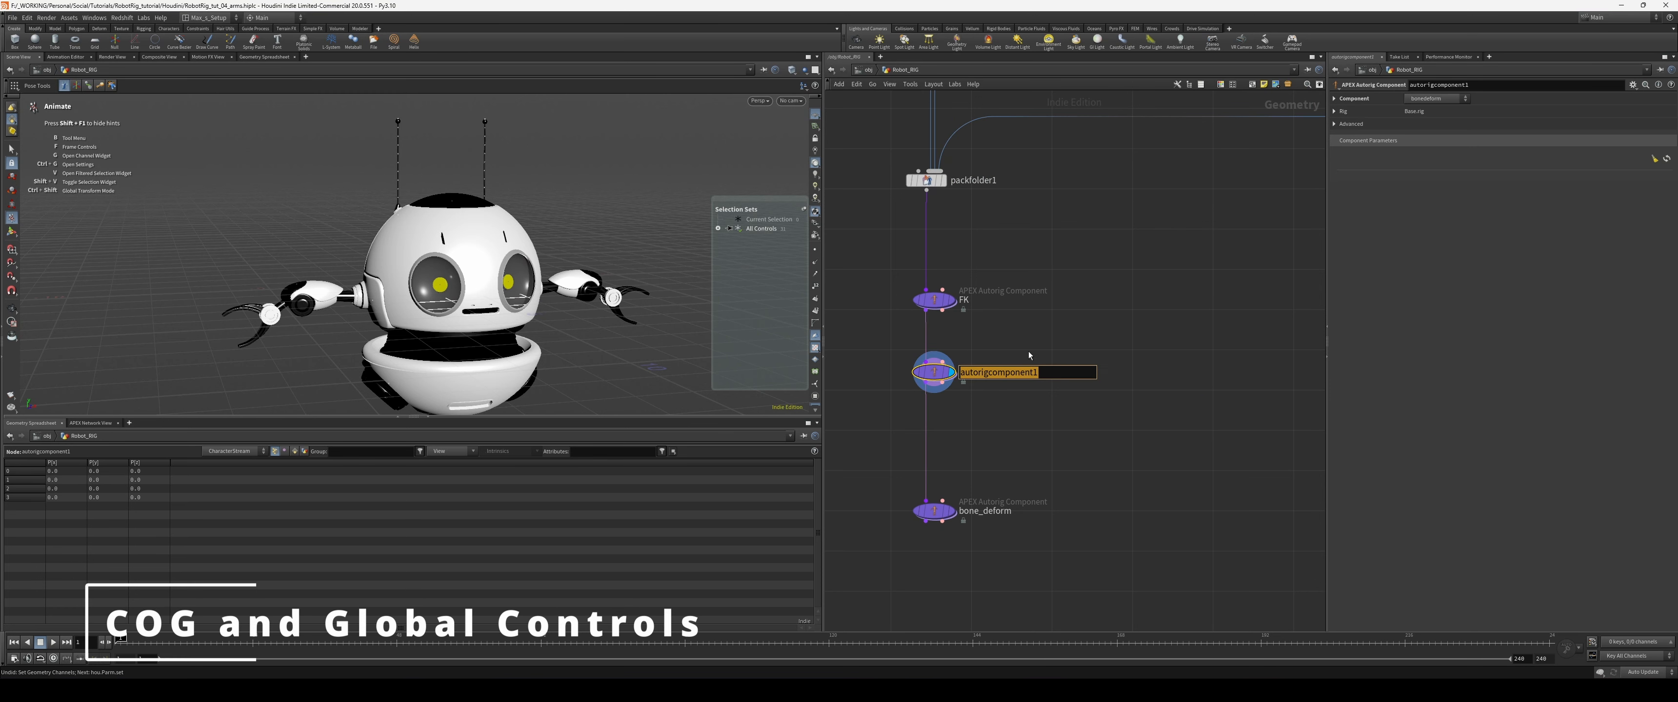
pyautogui.write('transform_driver')
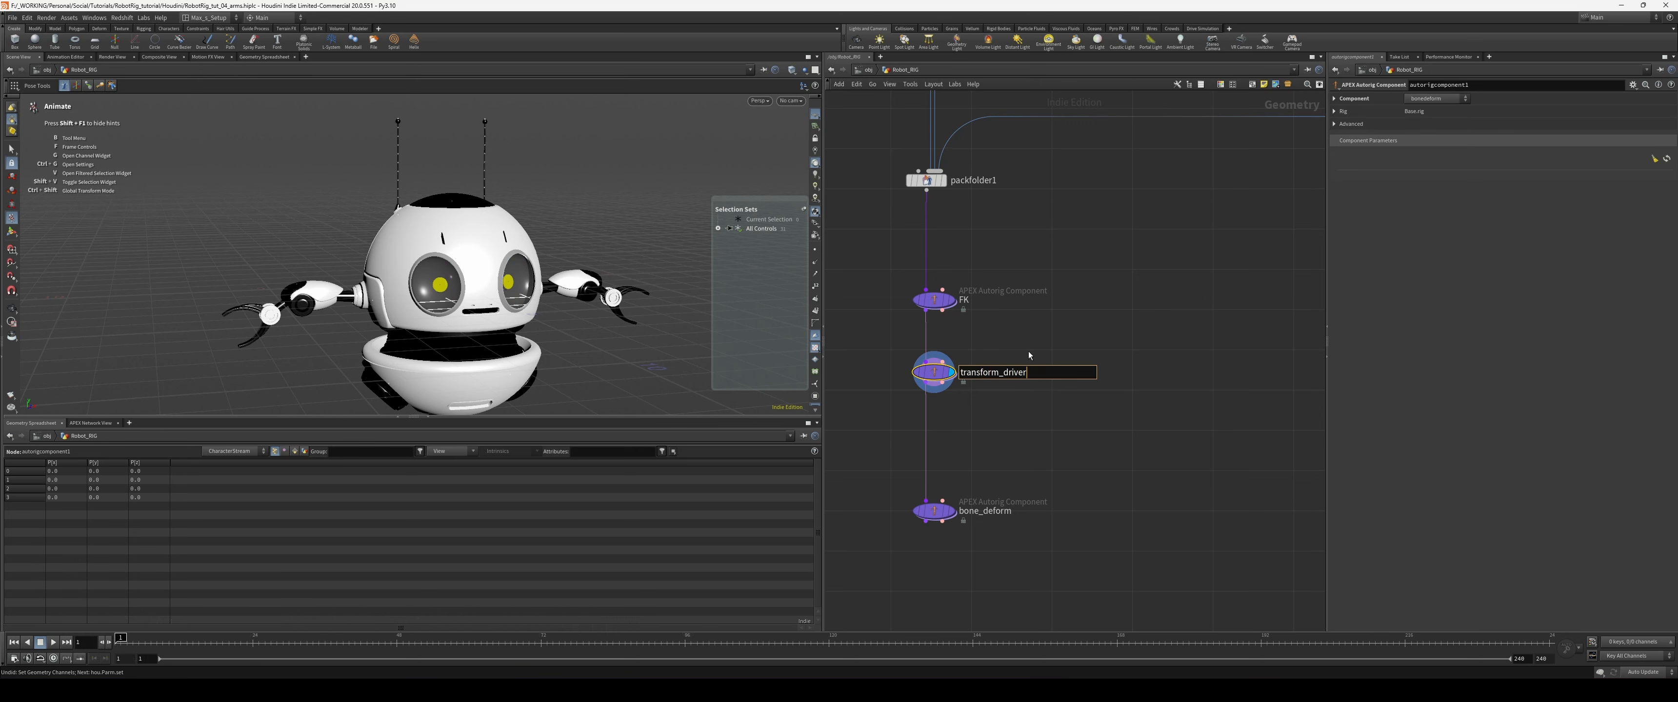
pyautogui.press('Return')
pyautogui.click(1437, 99)
pyautogui.click(1439, 189)
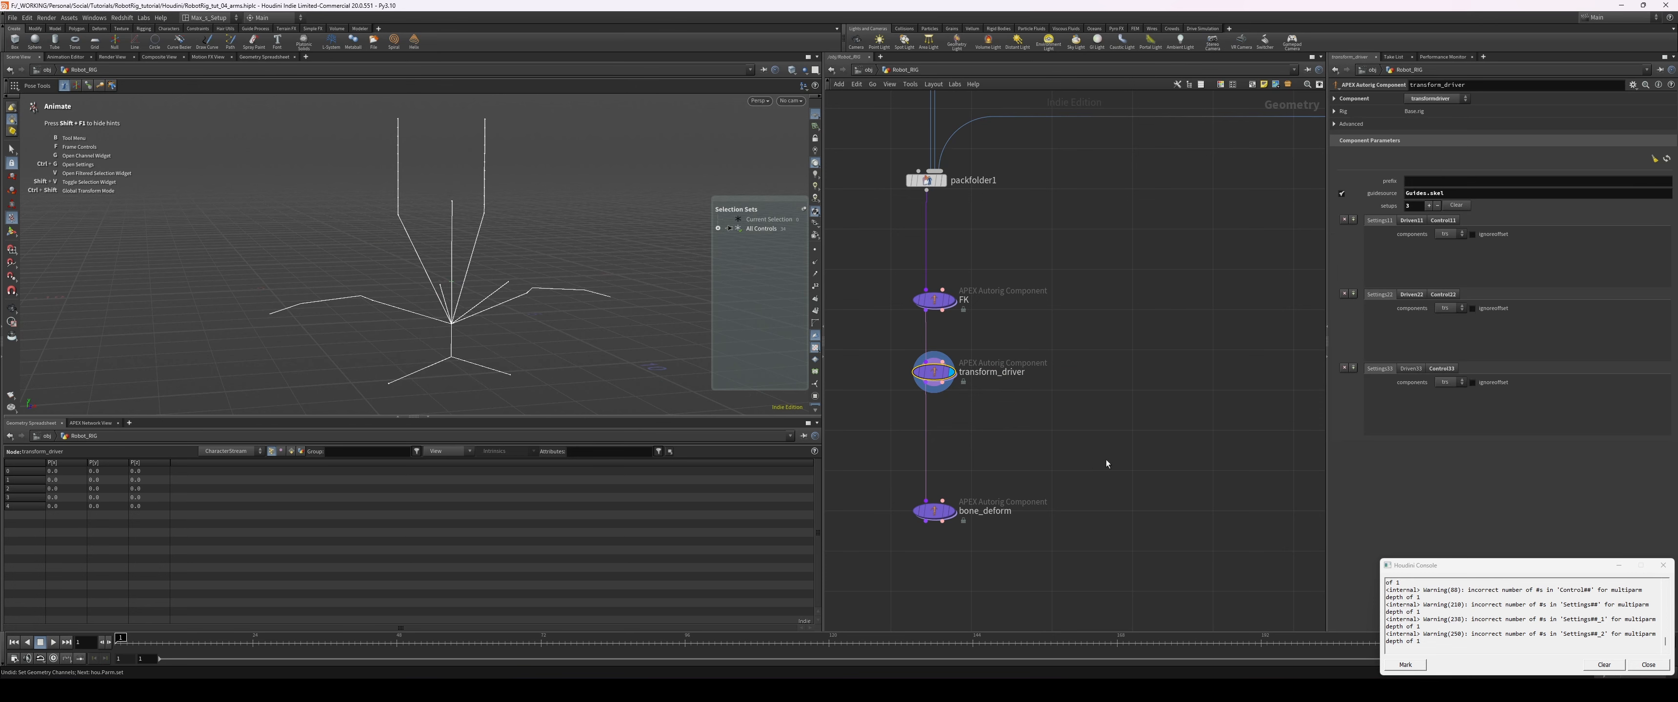
pyautogui.click(1648, 665)
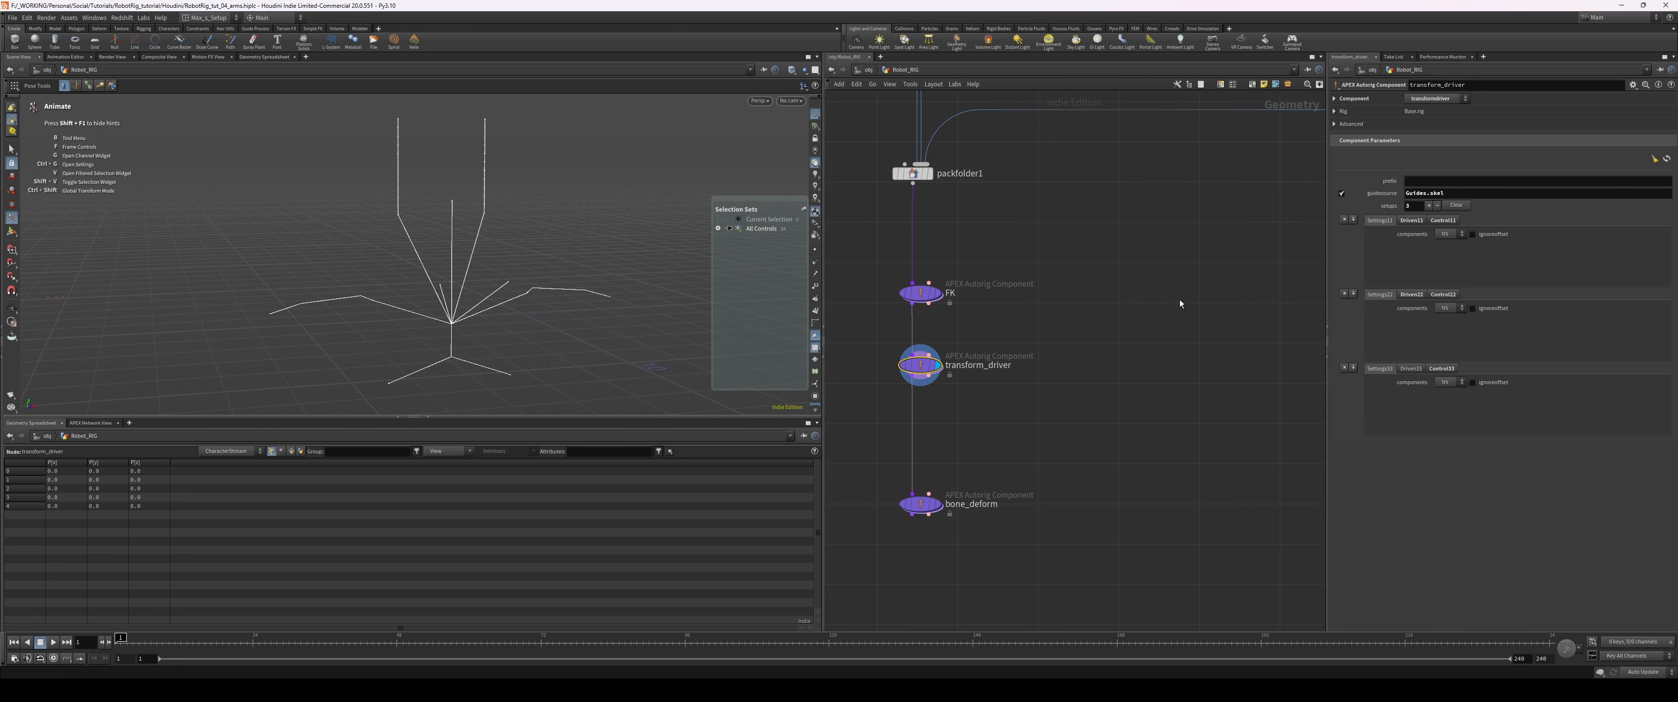
# - Remove the extra setups from transform_driver, keeping only the first one
pyautogui.moveTo(1063, 295); pyautogui.dragTo(1228, 270, button='middle')
pyautogui.scroll(2, 1116, 326)
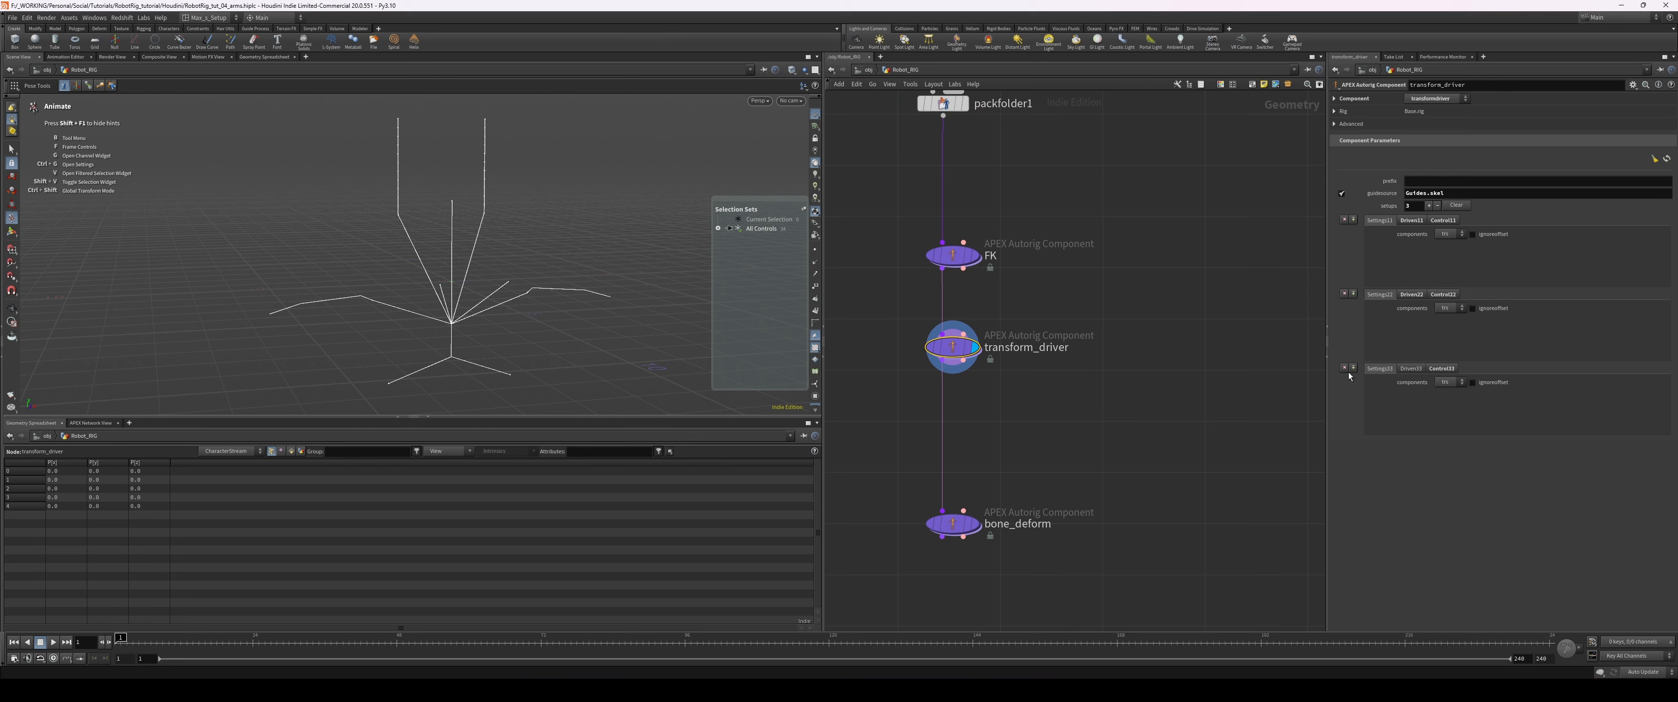
pyautogui.click(1345, 295)
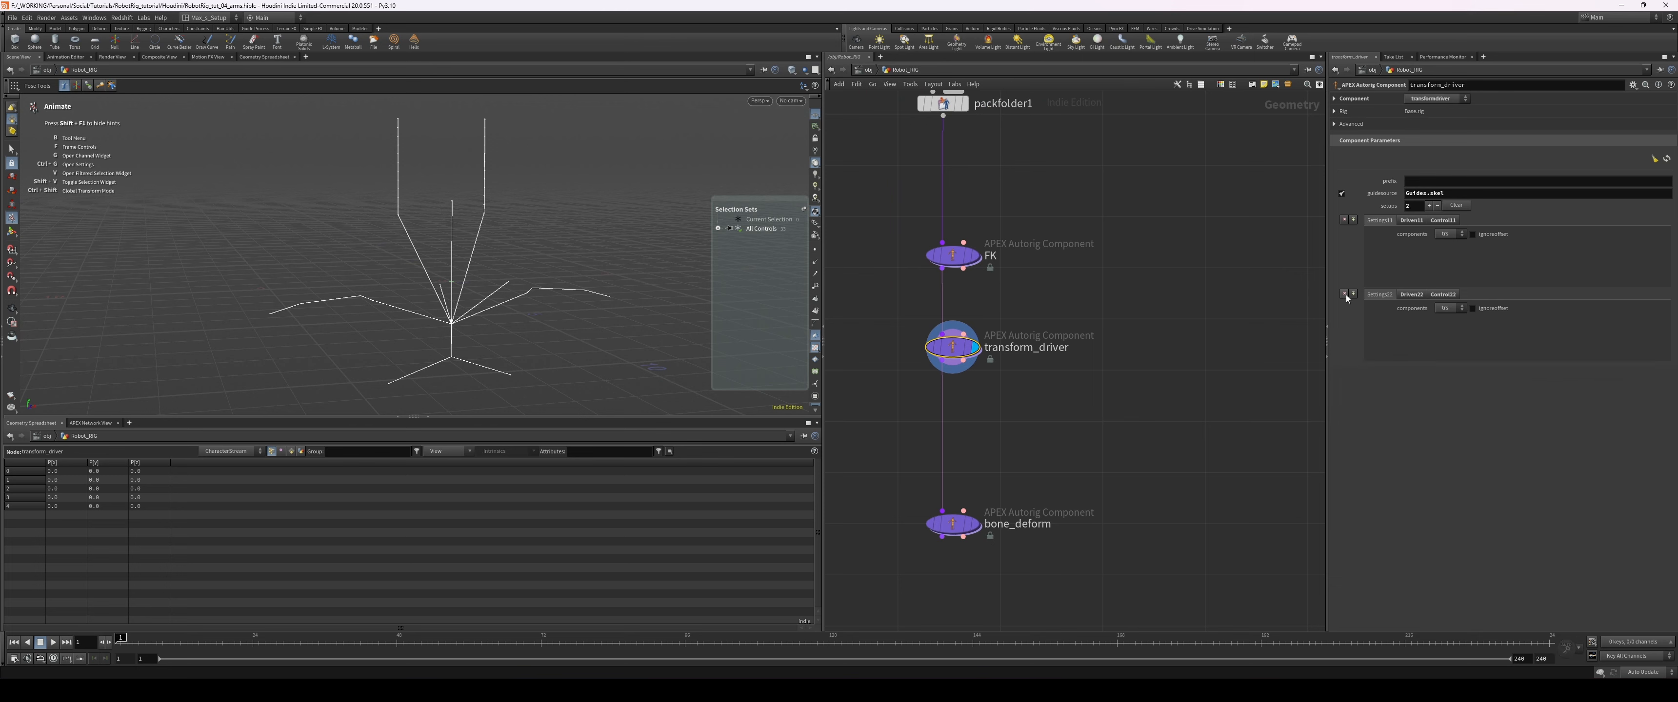
pyautogui.scroll(-2, 1073, 374)
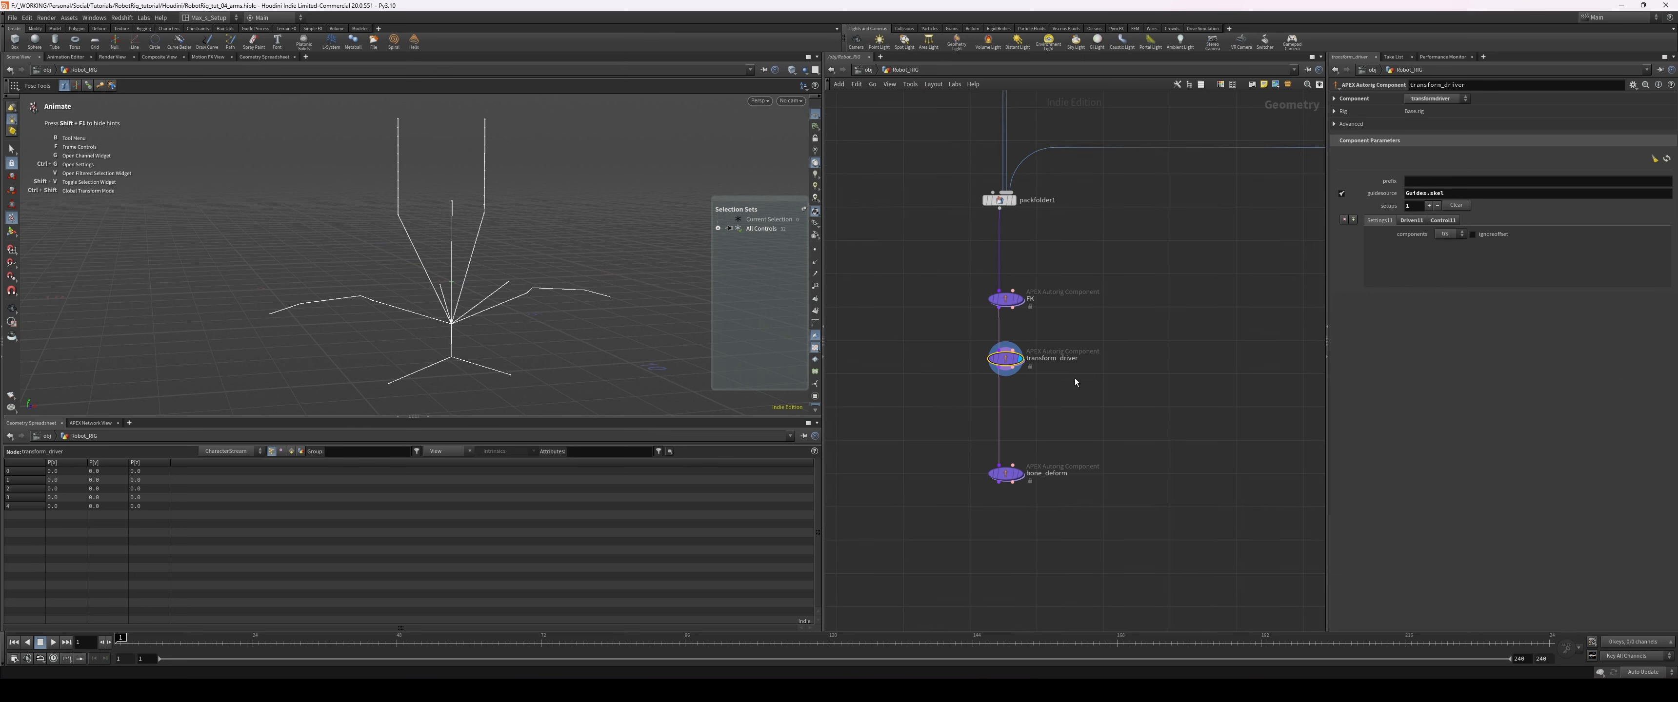
# - Inspect the guide skeleton branch of the network and the guide source name in transform_driver
pyautogui.click(1647, 669)
pyautogui.moveTo(1287, 291); pyautogui.dragTo(1055, 438, button='middle')
pyautogui.scroll(-5, 1055, 439)
pyautogui.scroll(3, 1219, 356)
pyautogui.moveTo(1219, 357); pyautogui.dragTo(1231, 384, button='middle')
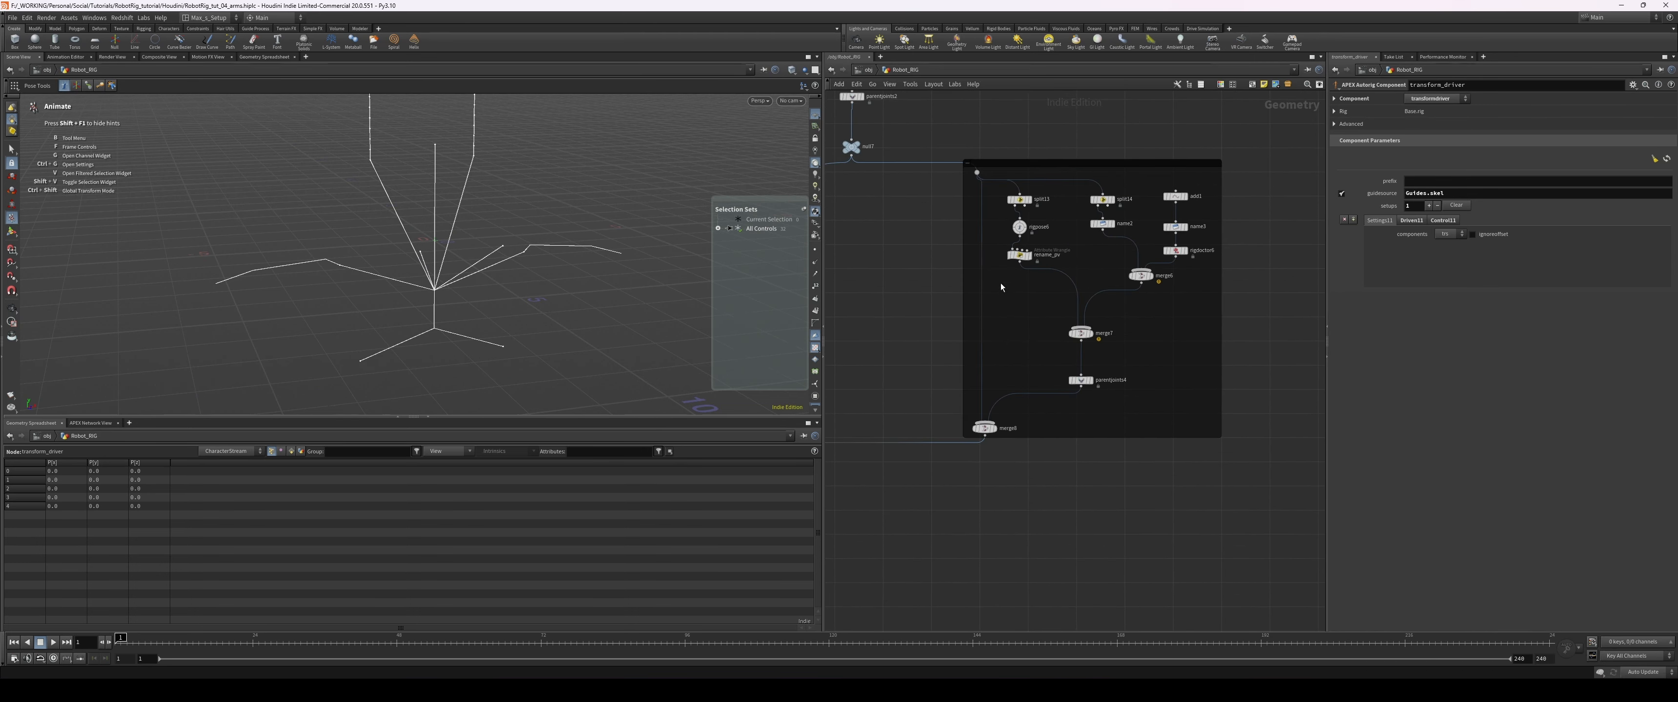
pyautogui.scroll(1, 449, 250)
pyautogui.keyDown('alt'); pyautogui.moveTo(449, 250); pyautogui.dragTo(493, 286, button='middle'); pyautogui.keyUp('alt')
pyautogui.moveTo(1451, 194); pyautogui.dragTo(1400, 194)
pyautogui.click(1492, 193)
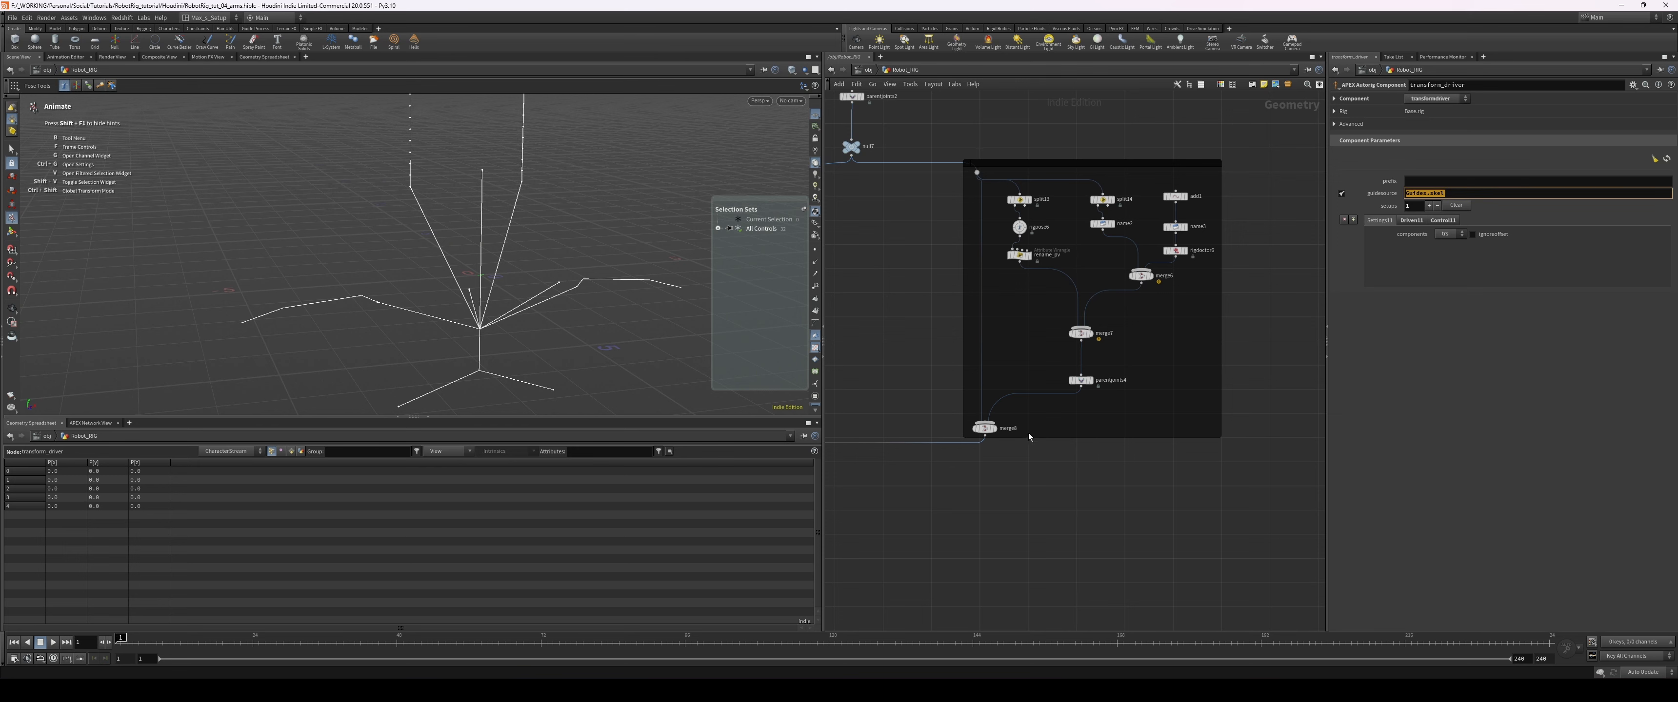
# - Check the name and type given to the guide skeleton input in the packfolder1 node
pyautogui.moveTo(895, 337); pyautogui.dragTo(1068, 301, button='middle')
pyautogui.click(930, 455)
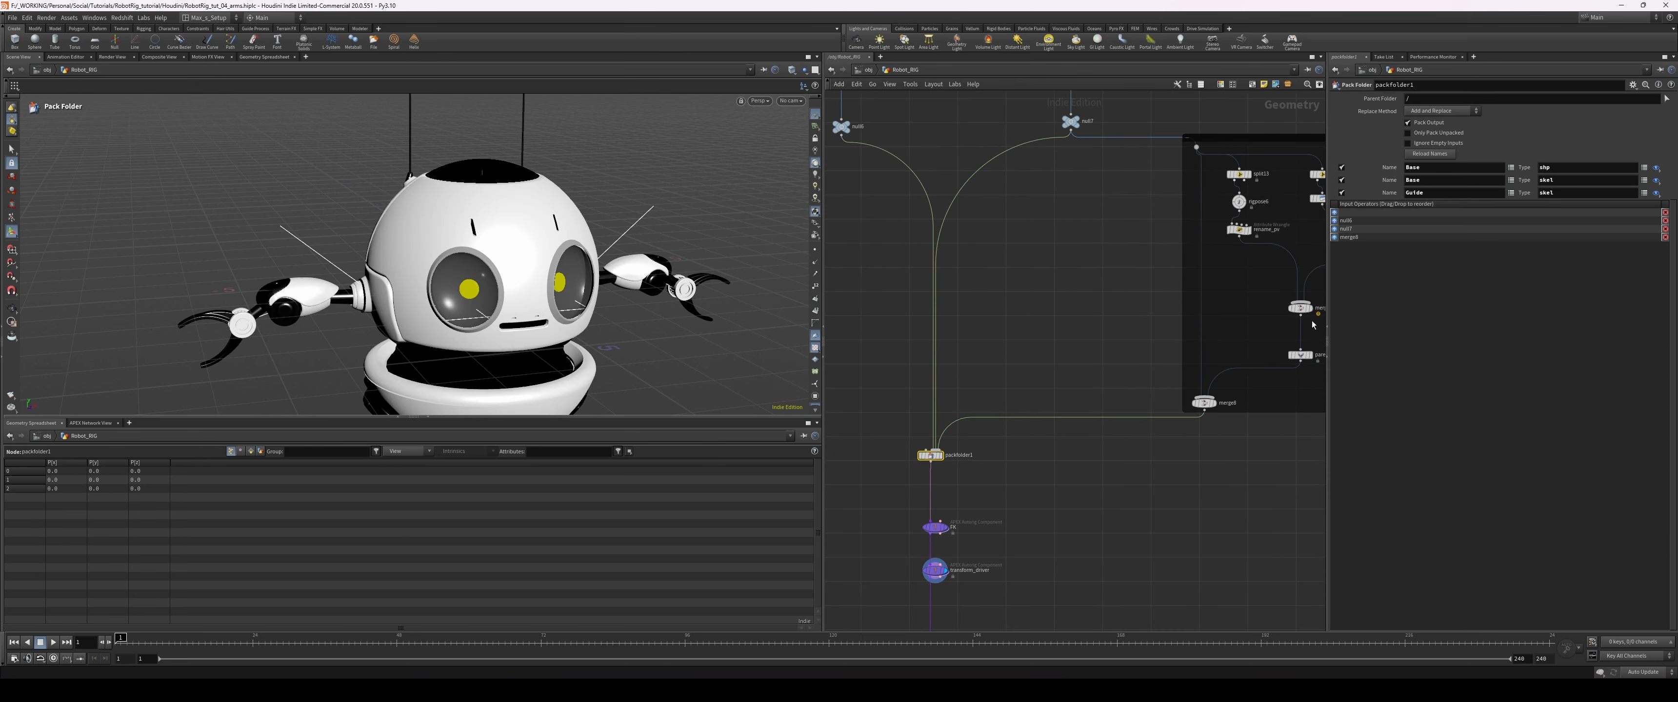
pyautogui.moveTo(1436, 193); pyautogui.dragTo(1401, 193)
pyautogui.moveTo(1123, 434); pyautogui.dragTo(1150, 293, button='middle')
pyautogui.click(1150, 292)
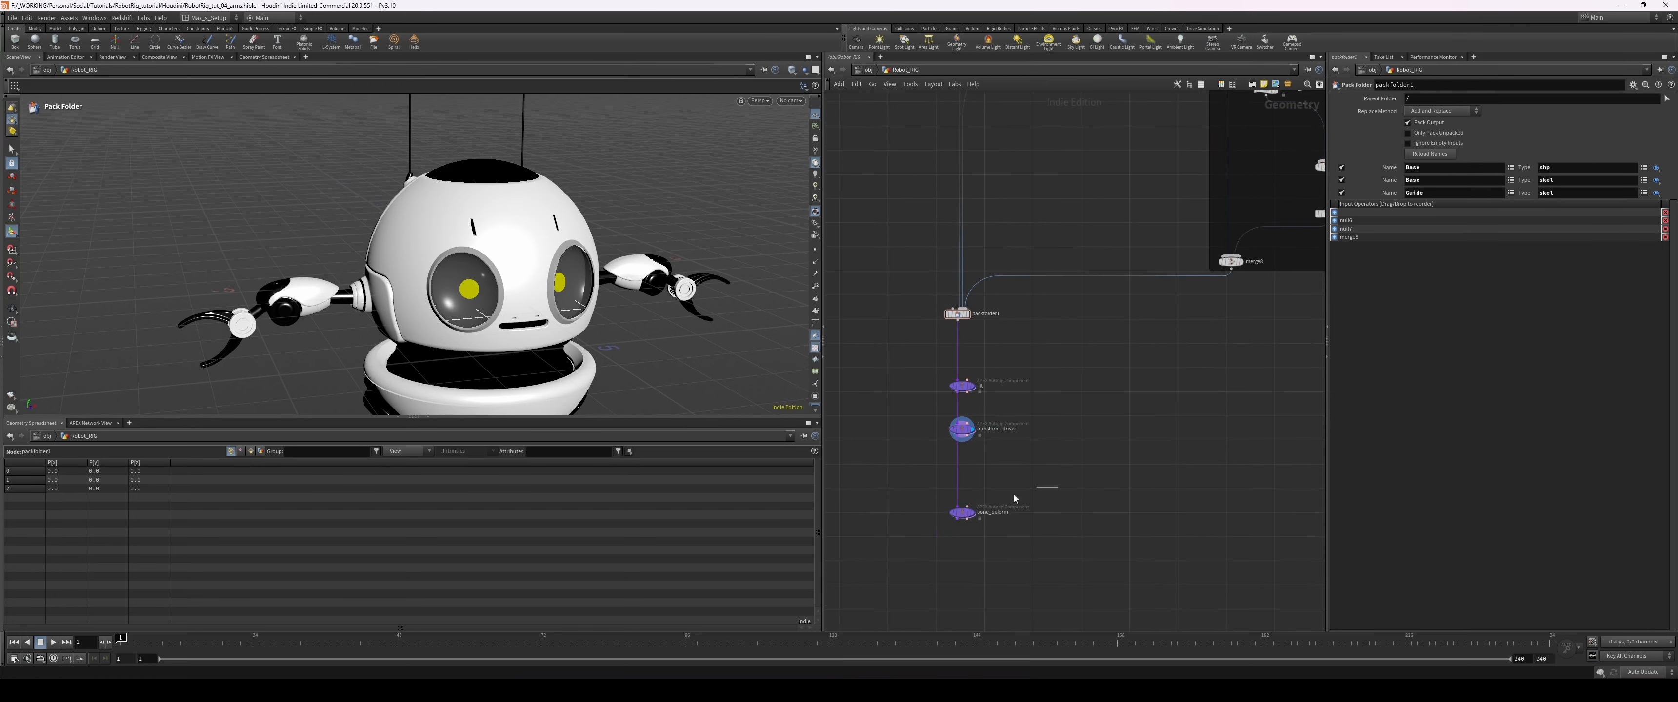
# - Set the guide source of transform_driver to Guide.skel to match the packed guide skeleton
pyautogui.click(962, 512)
pyautogui.press('Up')
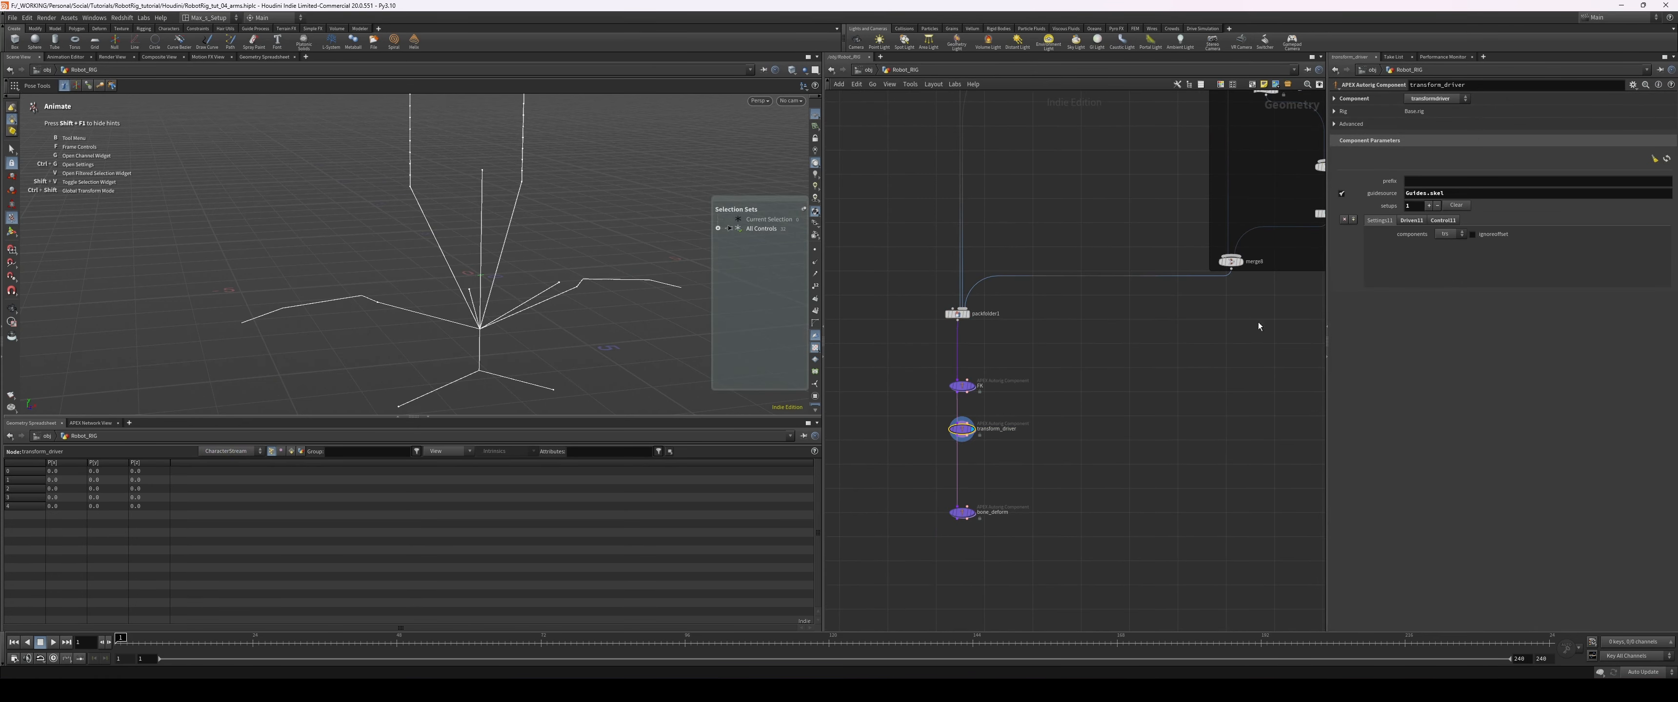
pyautogui.click(1428, 194)
pyautogui.keyDown('alt'); pyautogui.moveTo(536, 345); pyautogui.dragTo(512, 321, button='middle'); pyautogui.keyUp('alt')
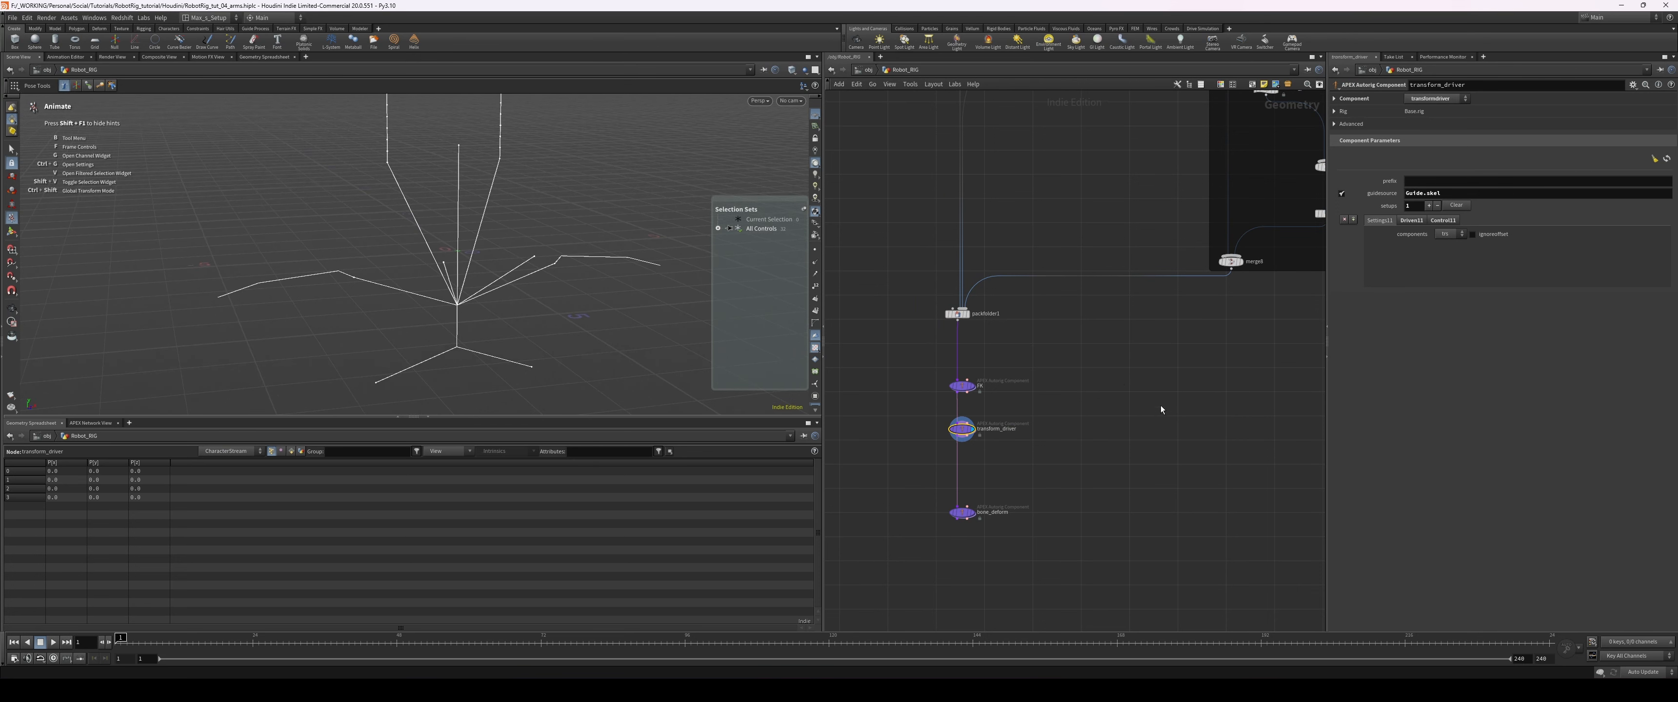
pyautogui.moveTo(1160, 407); pyautogui.dragTo(1168, 393, button='middle')
pyautogui.keyDown('alt'); pyautogui.moveTo(505, 304); pyautogui.dragTo(491, 295); pyautogui.keyUp('alt')
pyautogui.moveTo(1165, 352); pyautogui.dragTo(1015, 476, button='middle')
pyautogui.moveTo(1293, 204); pyautogui.dragTo(1272, 215, button='middle')
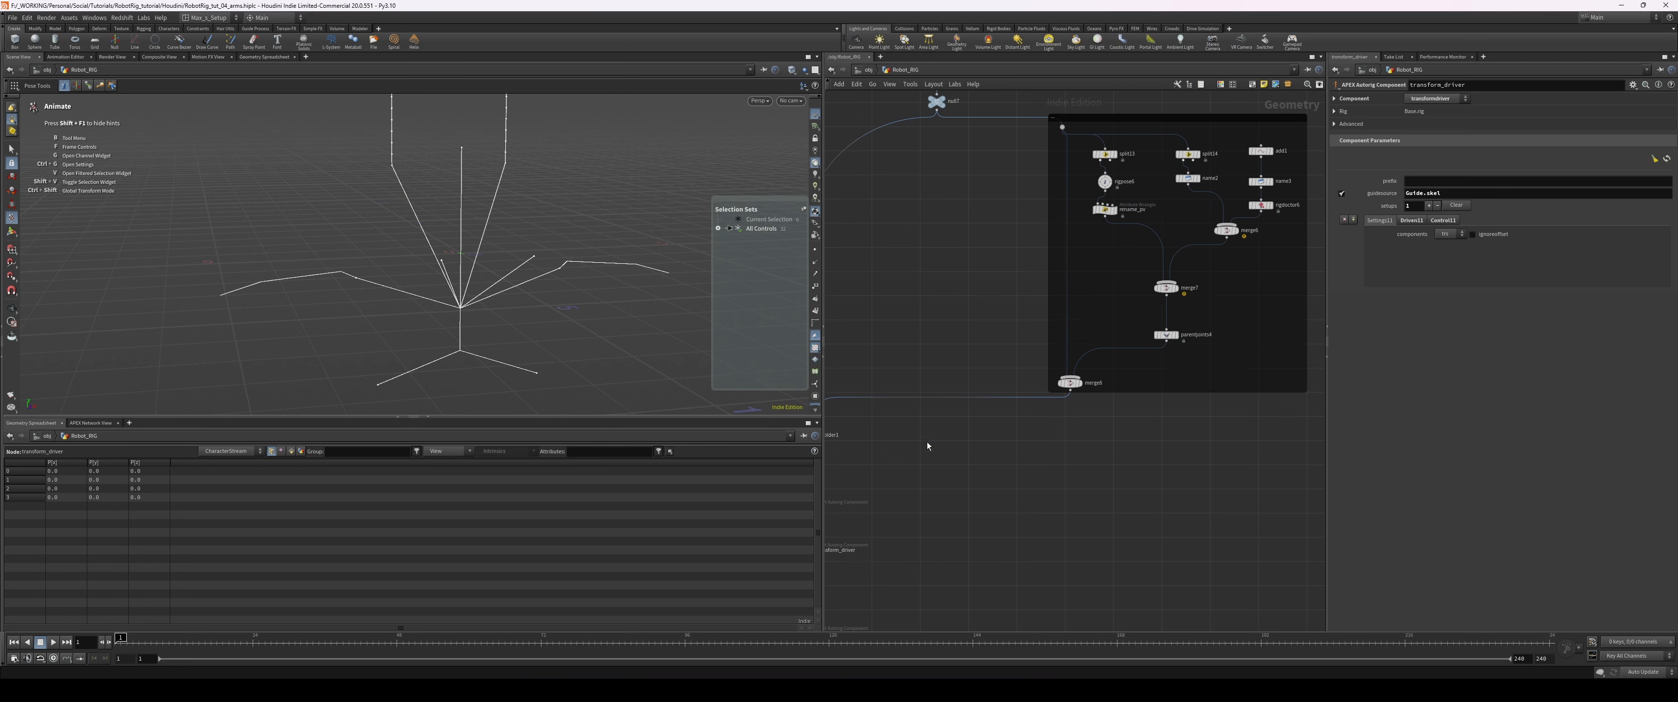
pyautogui.moveTo(912, 525); pyautogui.dragTo(1076, 409, button='middle')
pyautogui.keyDown('alt'); pyautogui.moveTo(554, 315); pyautogui.dragTo(592, 293, button='middle'); pyautogui.keyUp('alt')
# - Name the first transform driver control global and view it around the skeleton
pyautogui.click(1439, 222)
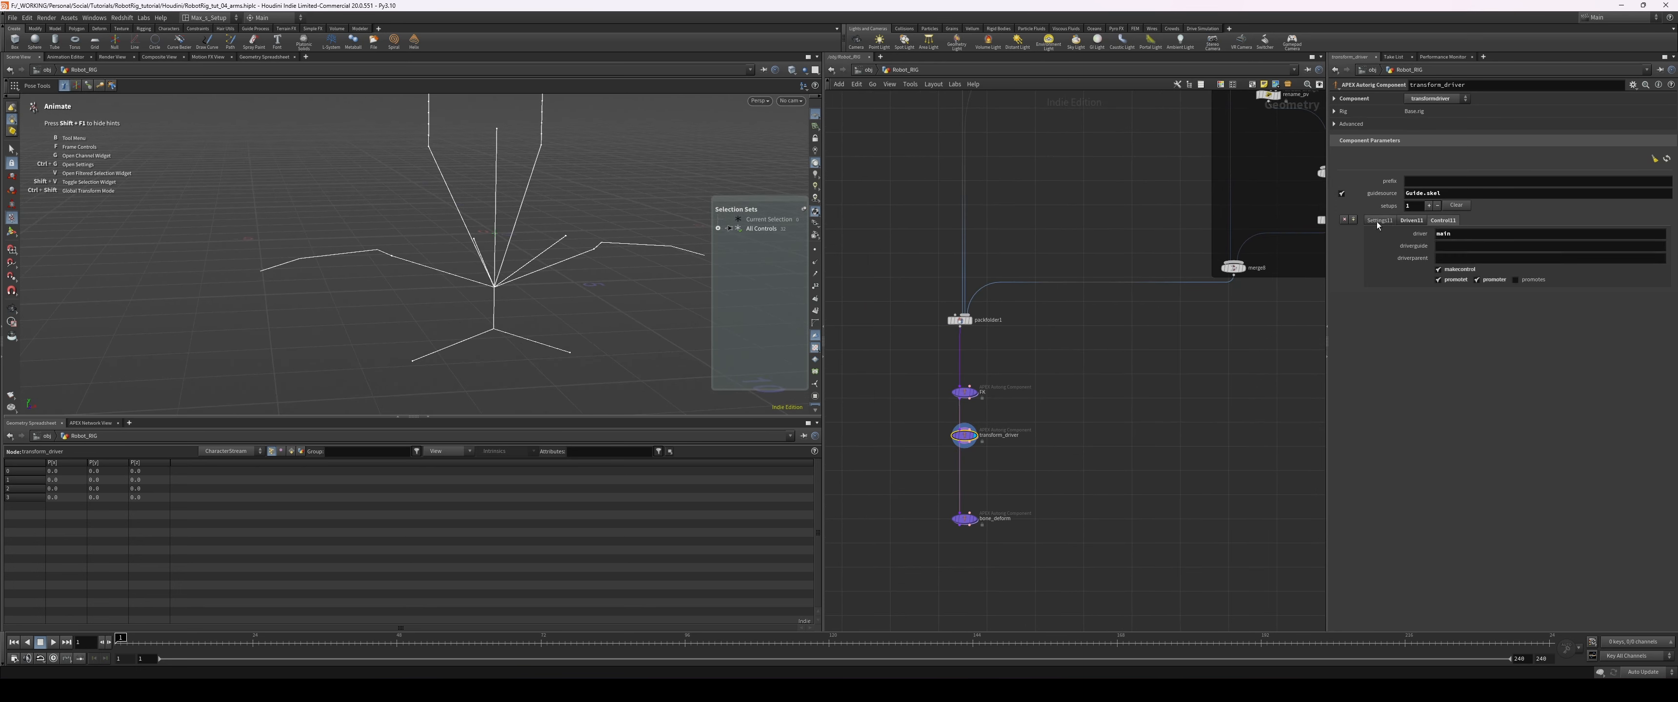
pyautogui.doubleClick(1454, 233)
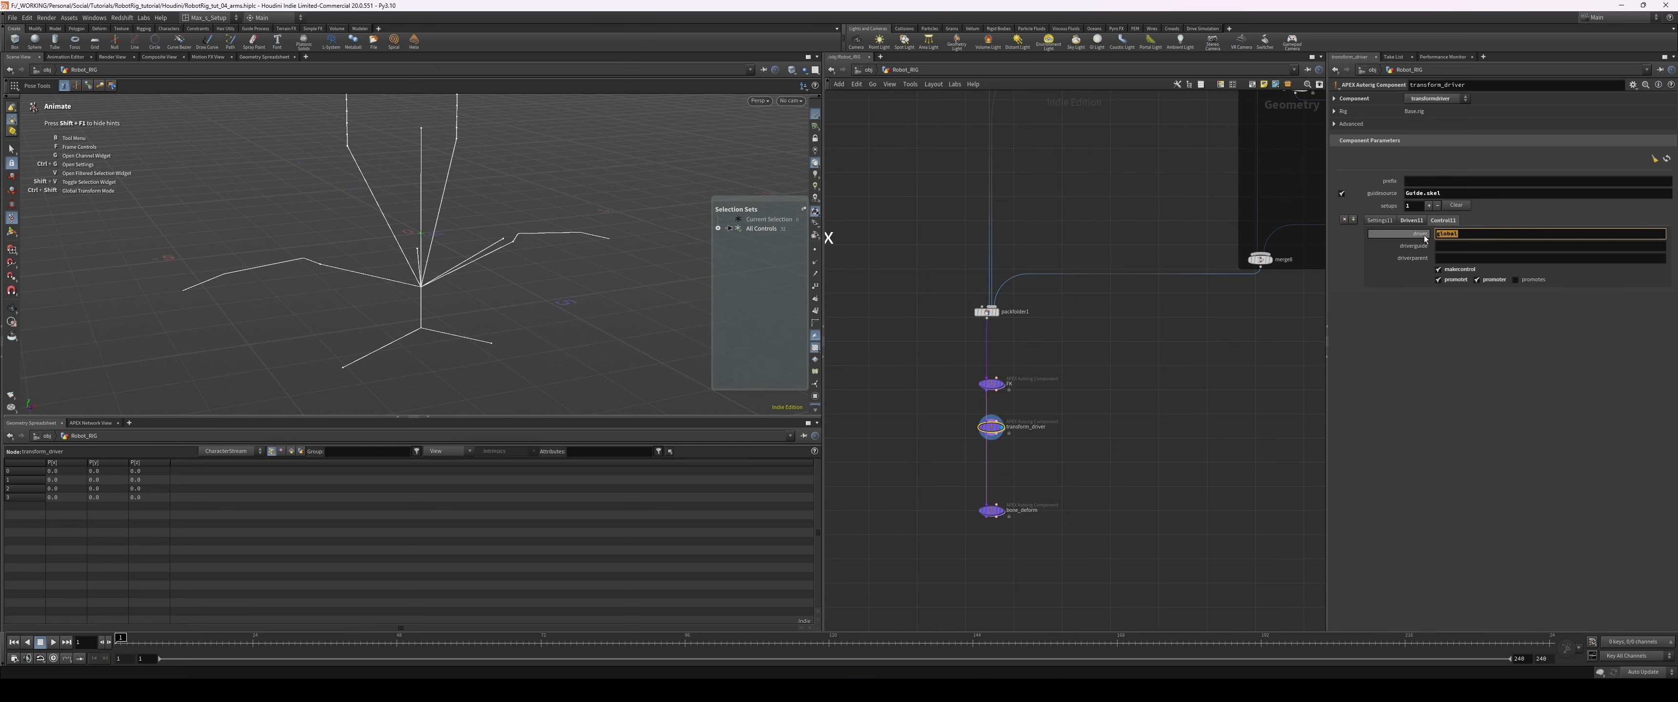
pyautogui.write('global')
pyautogui.press('Return')
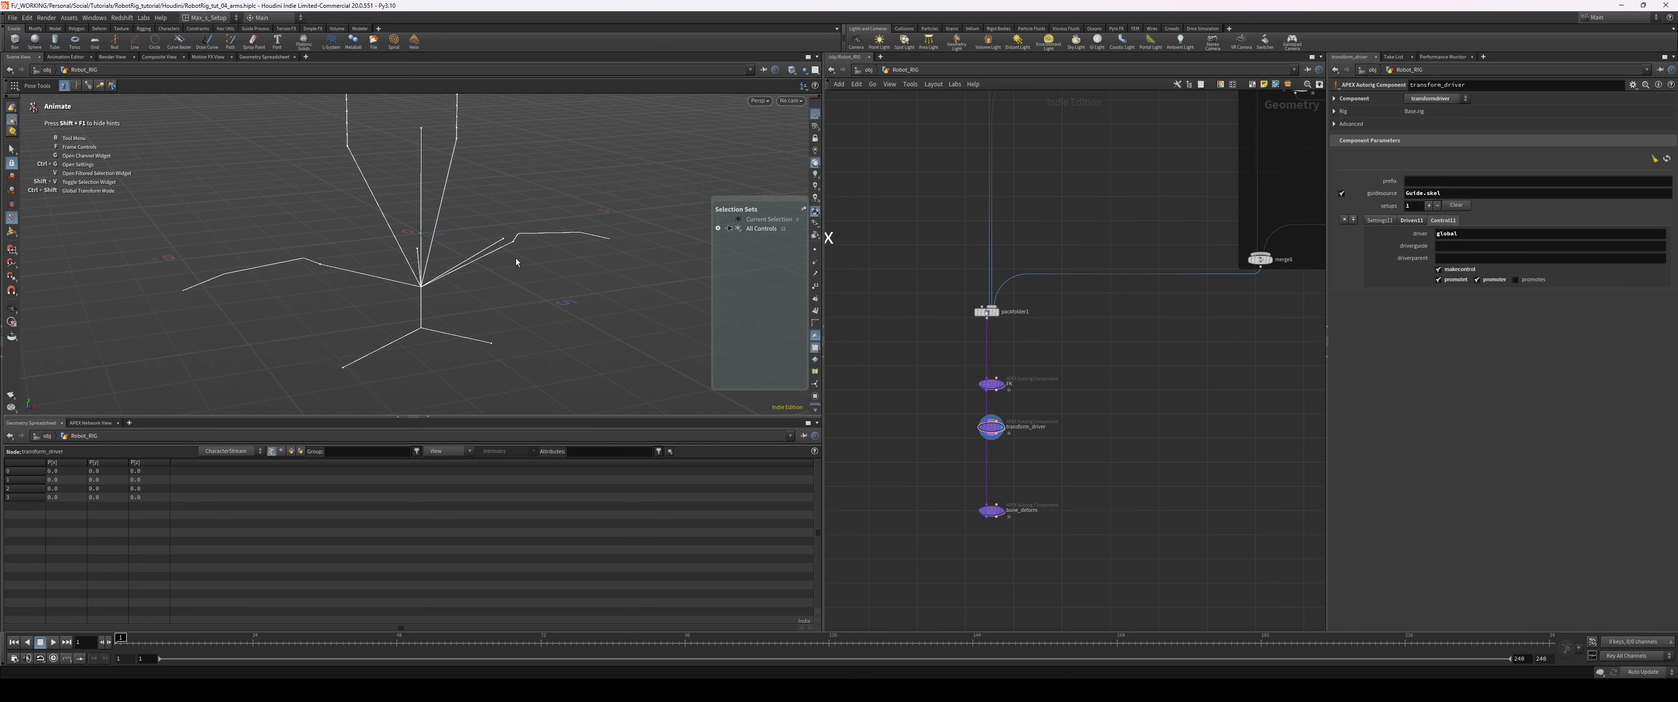
pyautogui.keyDown('alt'); pyautogui.moveTo(398, 232); pyautogui.dragTo(485, 236, button='right'); pyautogui.keyUp('alt')
pyautogui.click(464, 233)
pyautogui.click(589, 233)
pyautogui.keyDown('alt'); pyautogui.moveTo(589, 233); pyautogui.dragTo(510, 241, button='right'); pyautogui.keyUp('alt')
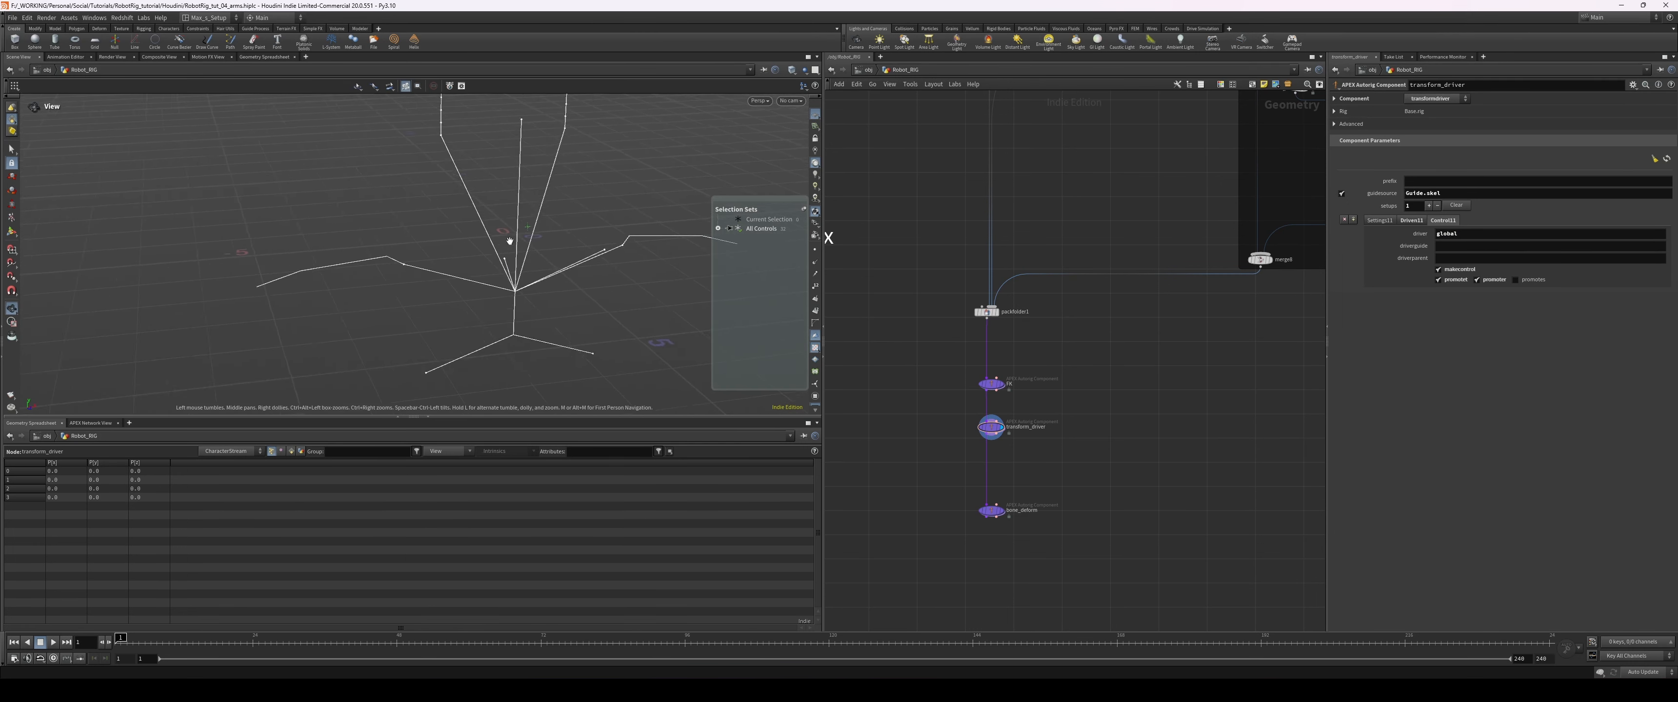
# - Add a second setup to transform_driver and name its driver cog
pyautogui.click(1412, 220)
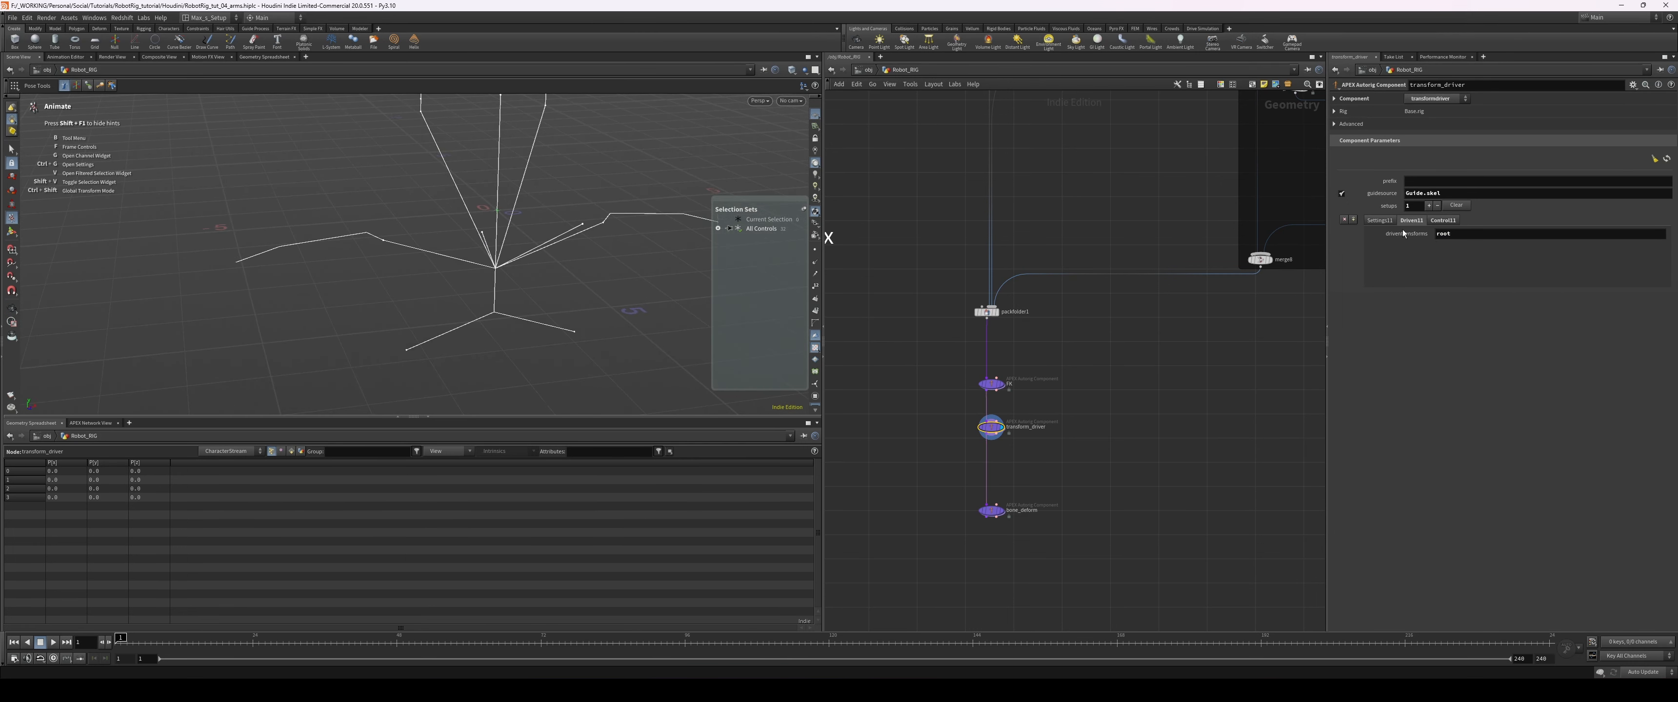
pyautogui.click(1467, 236)
pyautogui.write('cog')
pyautogui.press('Return')
pyautogui.click(1429, 206)
pyautogui.click(1502, 306)
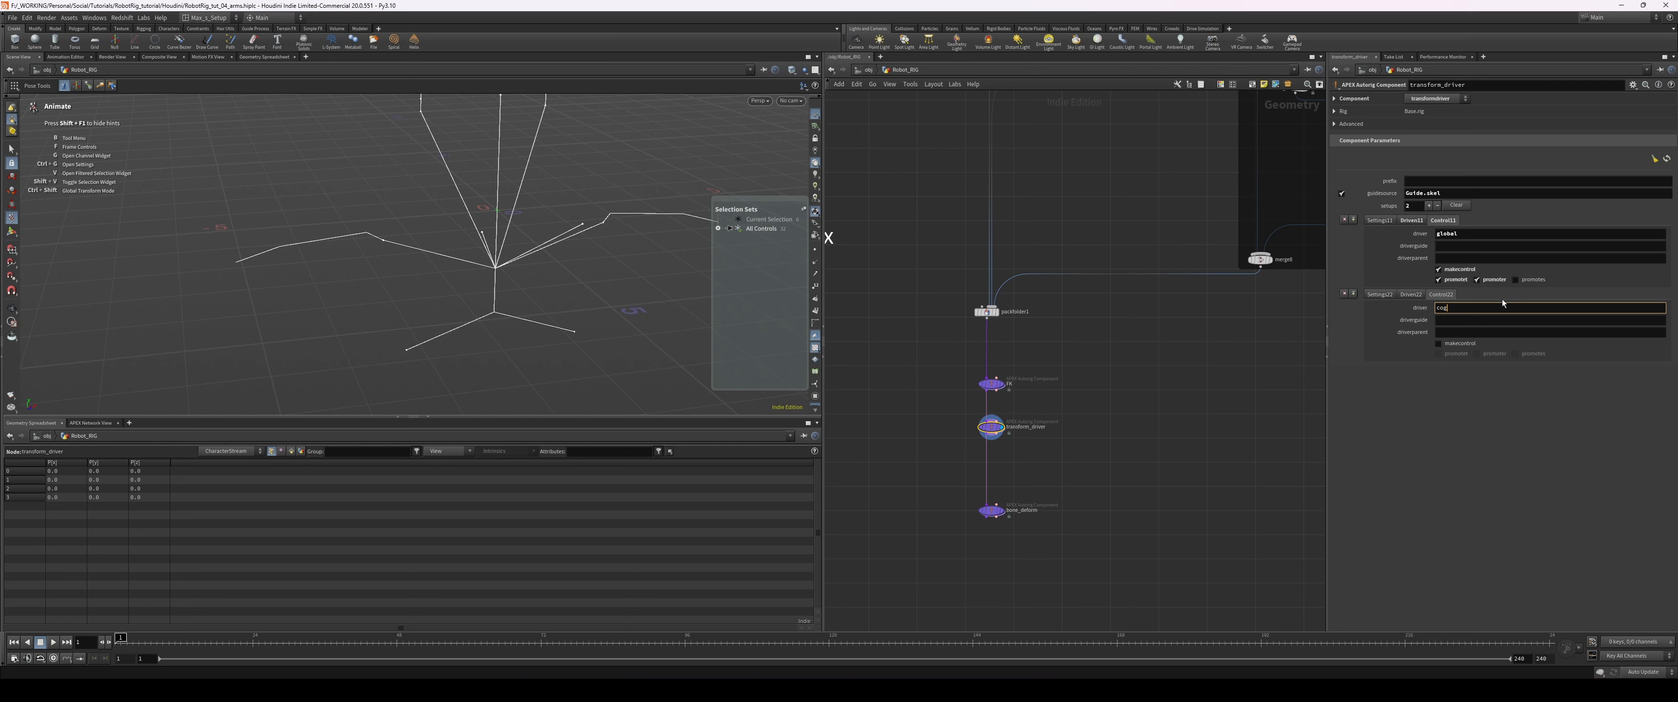
# - Set the cog driver's parent to global and enable its control with translation and rotation promoted
pyautogui.moveTo(1473, 234); pyautogui.dragTo(1417, 232)
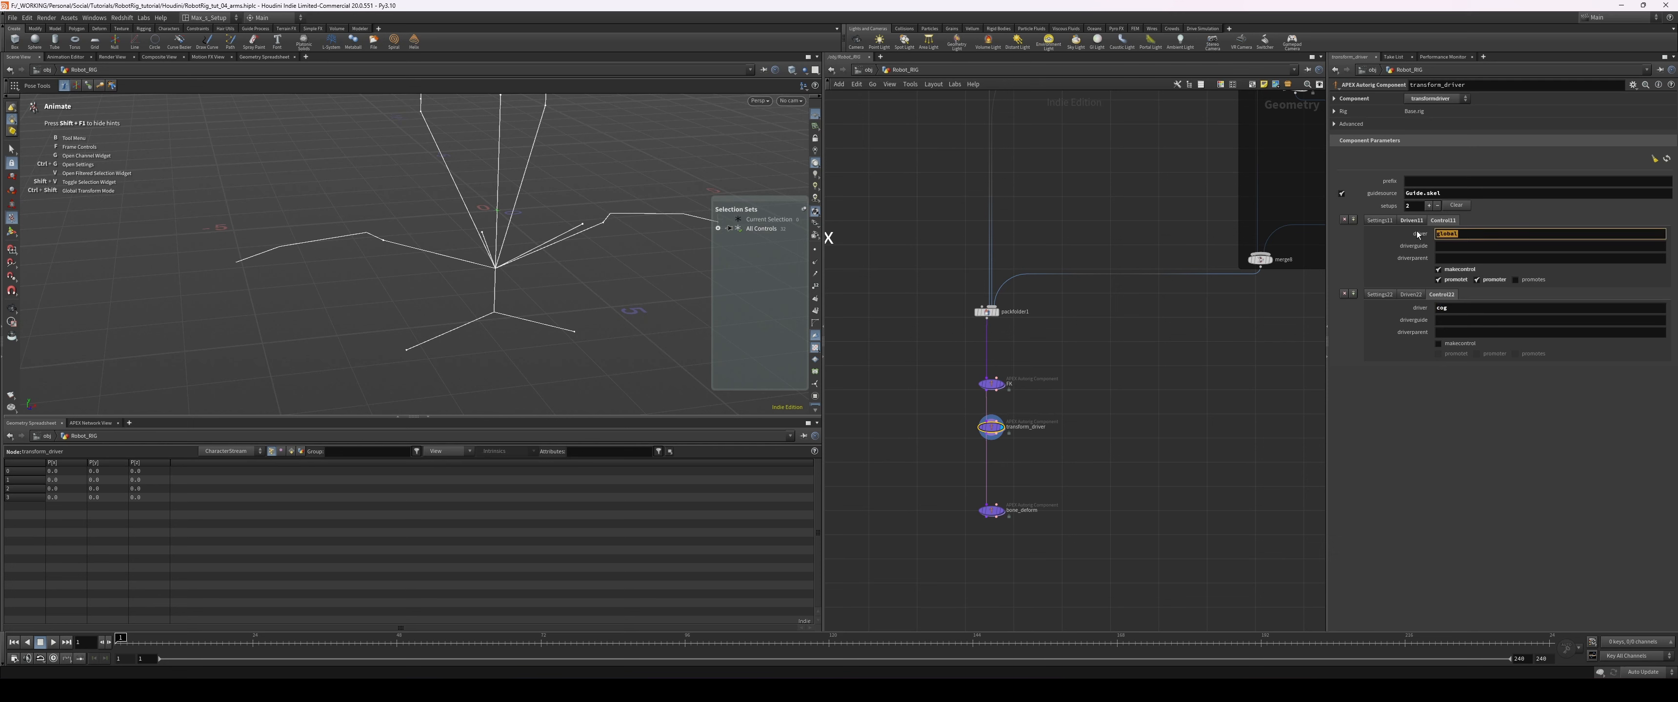
pyautogui.hotkey('ctrl', 'c')
pyautogui.click(1471, 332)
pyautogui.hotkey('ctrl', 'v')
pyautogui.press('Return')
pyautogui.click(1438, 343)
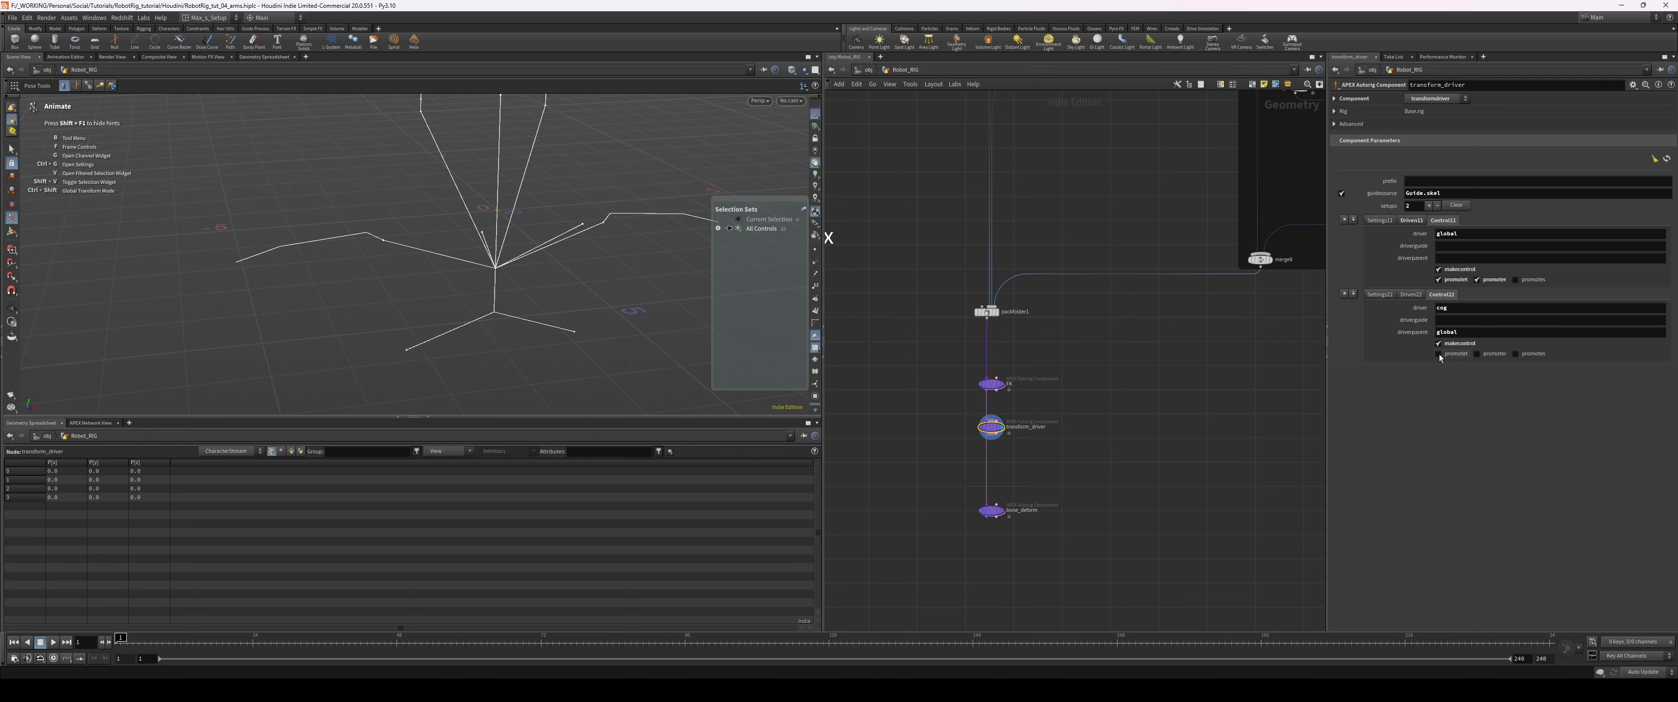
pyautogui.click(1491, 354)
# - Examine the cog control and try selecting controls around the skeleton's pelvis in the viewport
pyautogui.moveTo(526, 276)
pyautogui.keyDown('alt'); pyautogui.mouseDown()
pyautogui.moveTo(562, 259)
pyautogui.moveTo(543, 293)
pyautogui.mouseUp(); pyautogui.keyUp('alt')
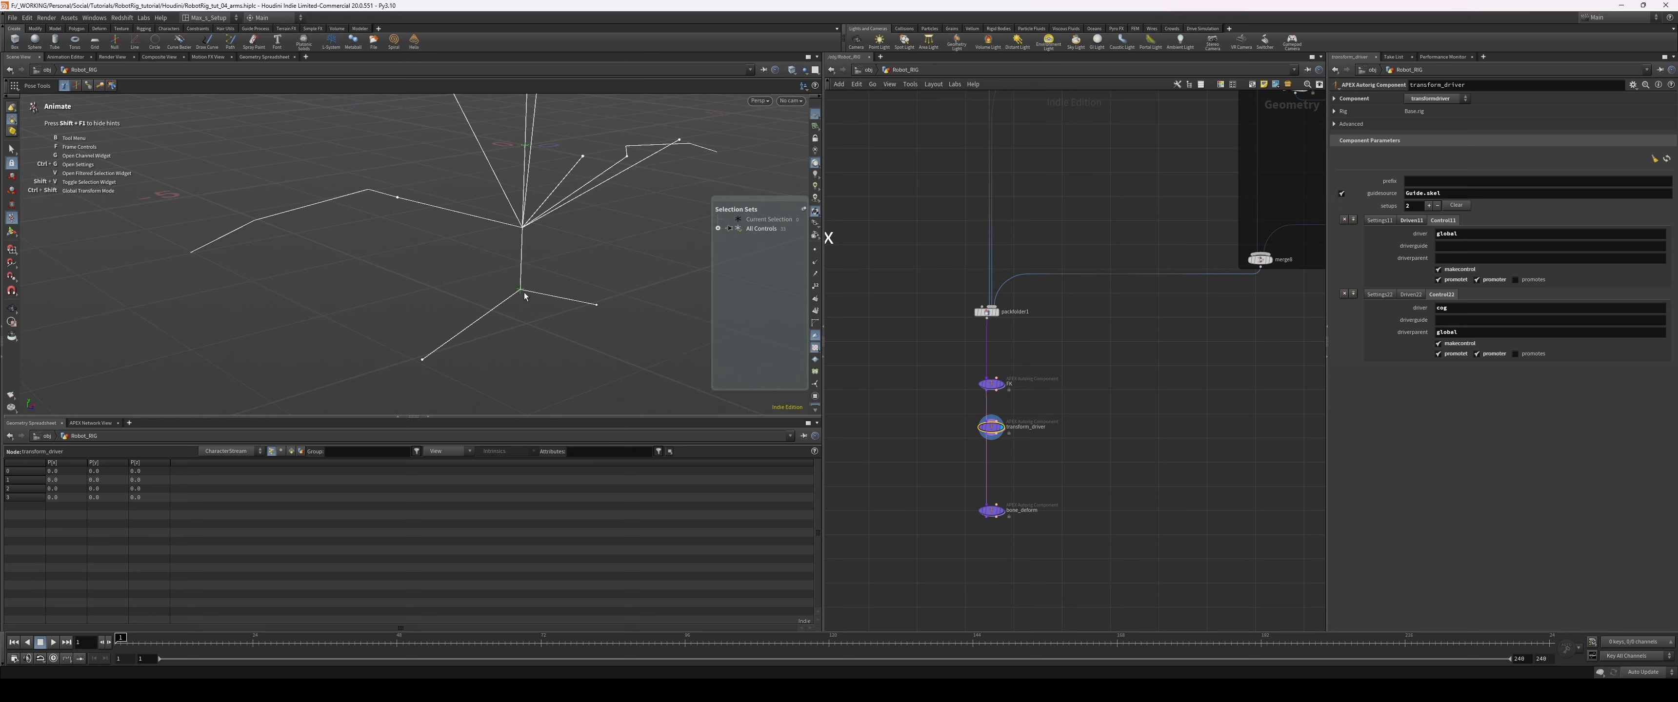
pyautogui.click(520, 292)
pyautogui.moveTo(499, 291); pyautogui.dragTo(501, 297)
pyautogui.moveTo(521, 292)
pyautogui.keyDown('alt'); pyautogui.mouseDown()
pyautogui.moveTo(558, 288)
pyautogui.moveTo(545, 280)
pyautogui.mouseUp(); pyautogui.keyUp('alt')
pyautogui.click(509, 182)
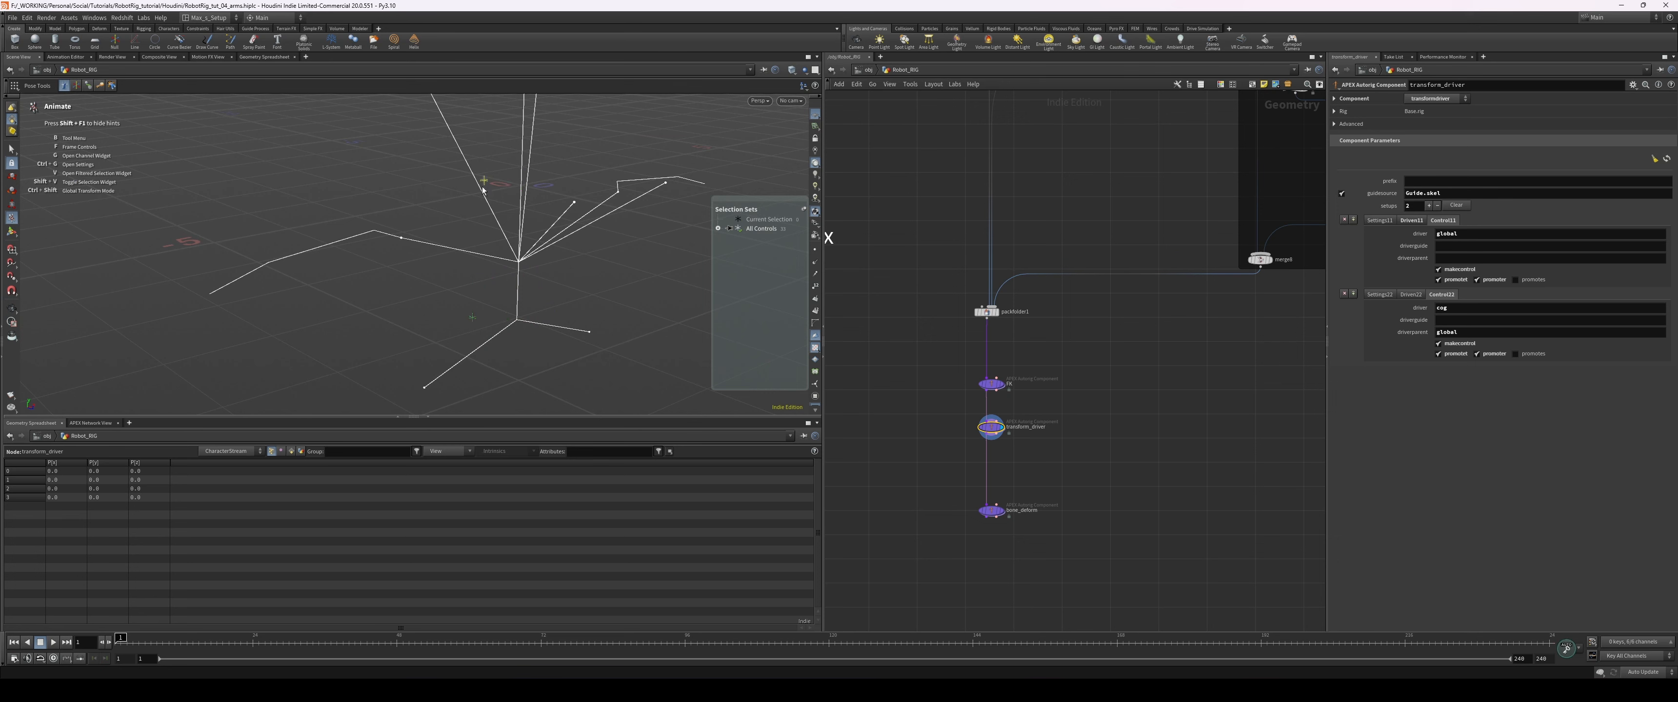
pyautogui.click(499, 184)
pyautogui.keyDown('alt'); pyautogui.moveTo(499, 185); pyautogui.dragTo(450, 206); pyautogui.keyUp('alt')
pyautogui.click(479, 280)
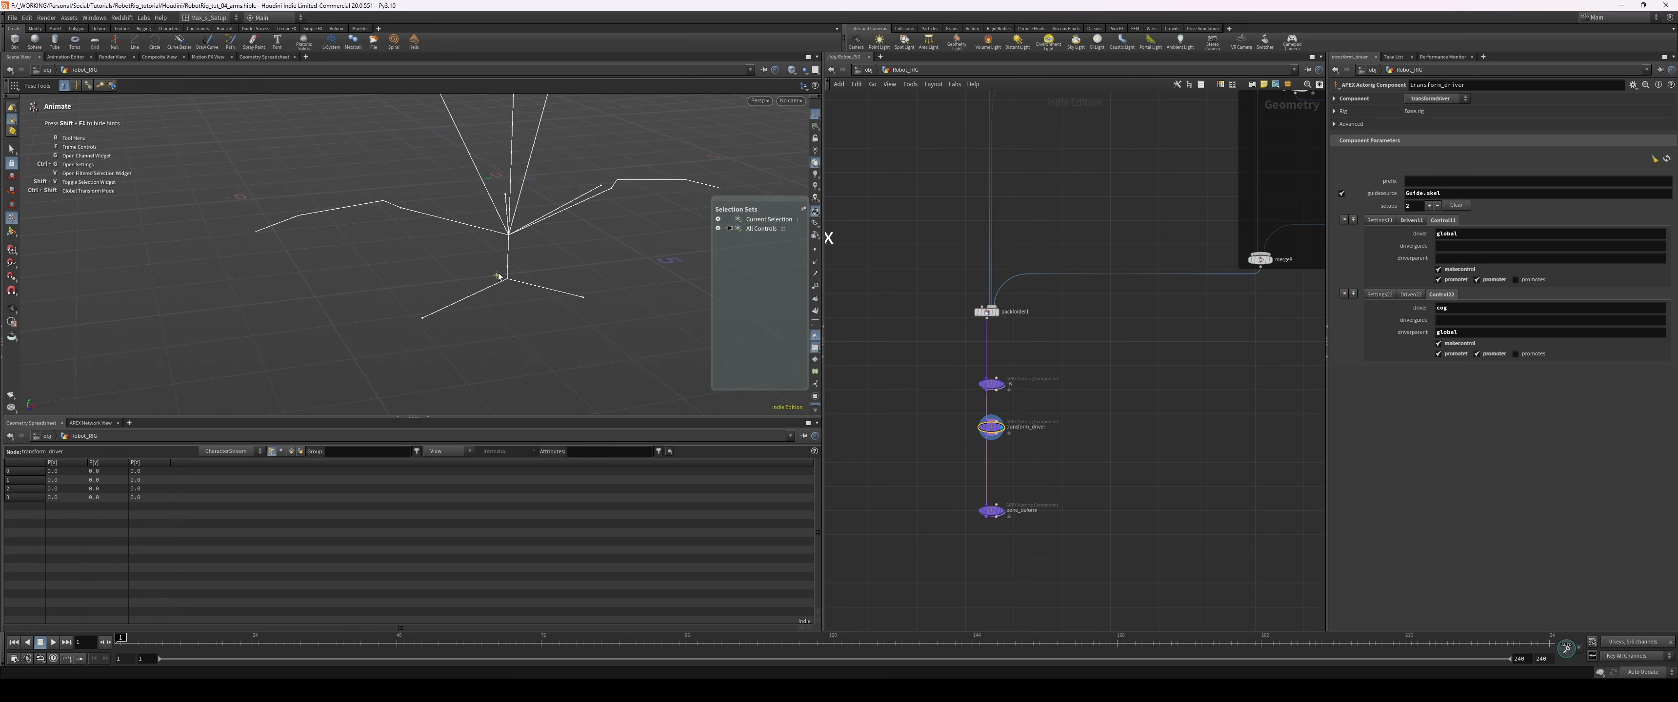
pyautogui.click(499, 279)
pyautogui.keyDown('alt'); pyautogui.moveTo(567, 268); pyautogui.dragTo(492, 299); pyautogui.keyUp('alt')
pyautogui.click(489, 302)
pyautogui.click(489, 302)
pyautogui.keyDown('alt'); pyautogui.moveTo(567, 286); pyautogui.dragTo(598, 325, button='right'); pyautogui.keyUp('alt')
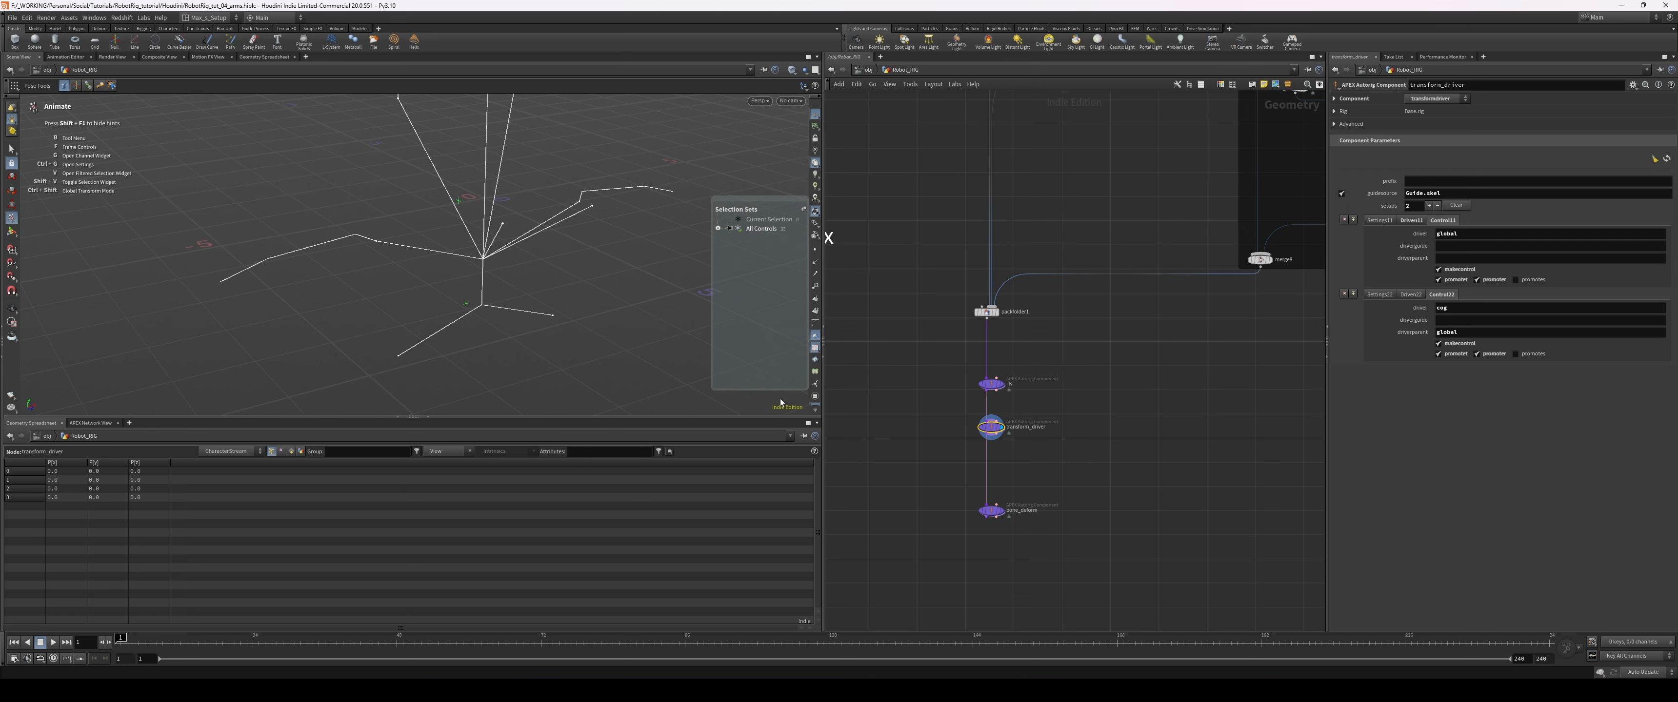
# - Set the driven transform of the cog setup to spine_0
pyautogui.scroll(2, 1125, 382)
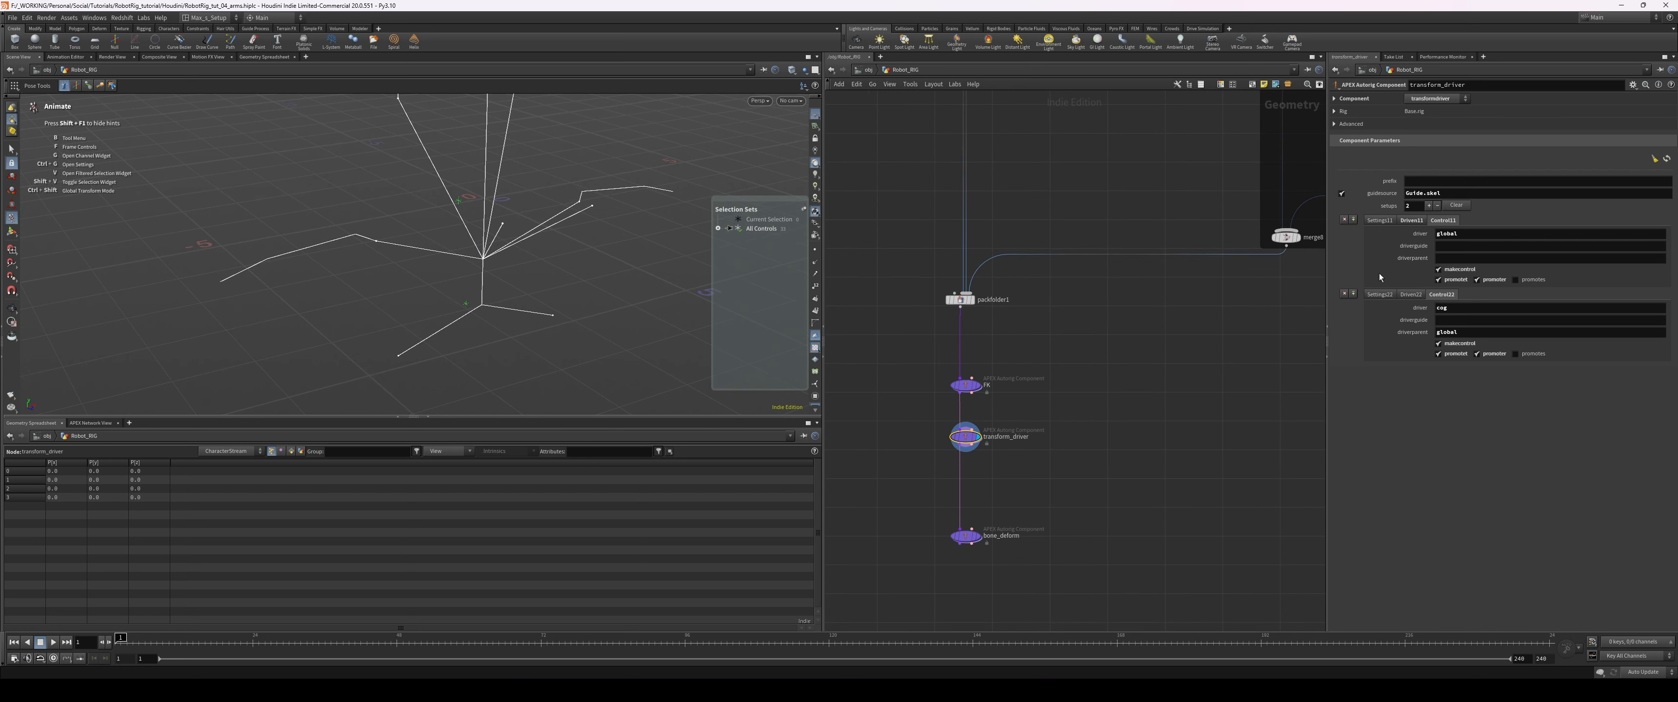
pyautogui.click(1409, 295)
pyautogui.keyDown('alt'); pyautogui.moveTo(530, 264); pyautogui.dragTo(520, 309, button='right'); pyautogui.keyUp('alt')
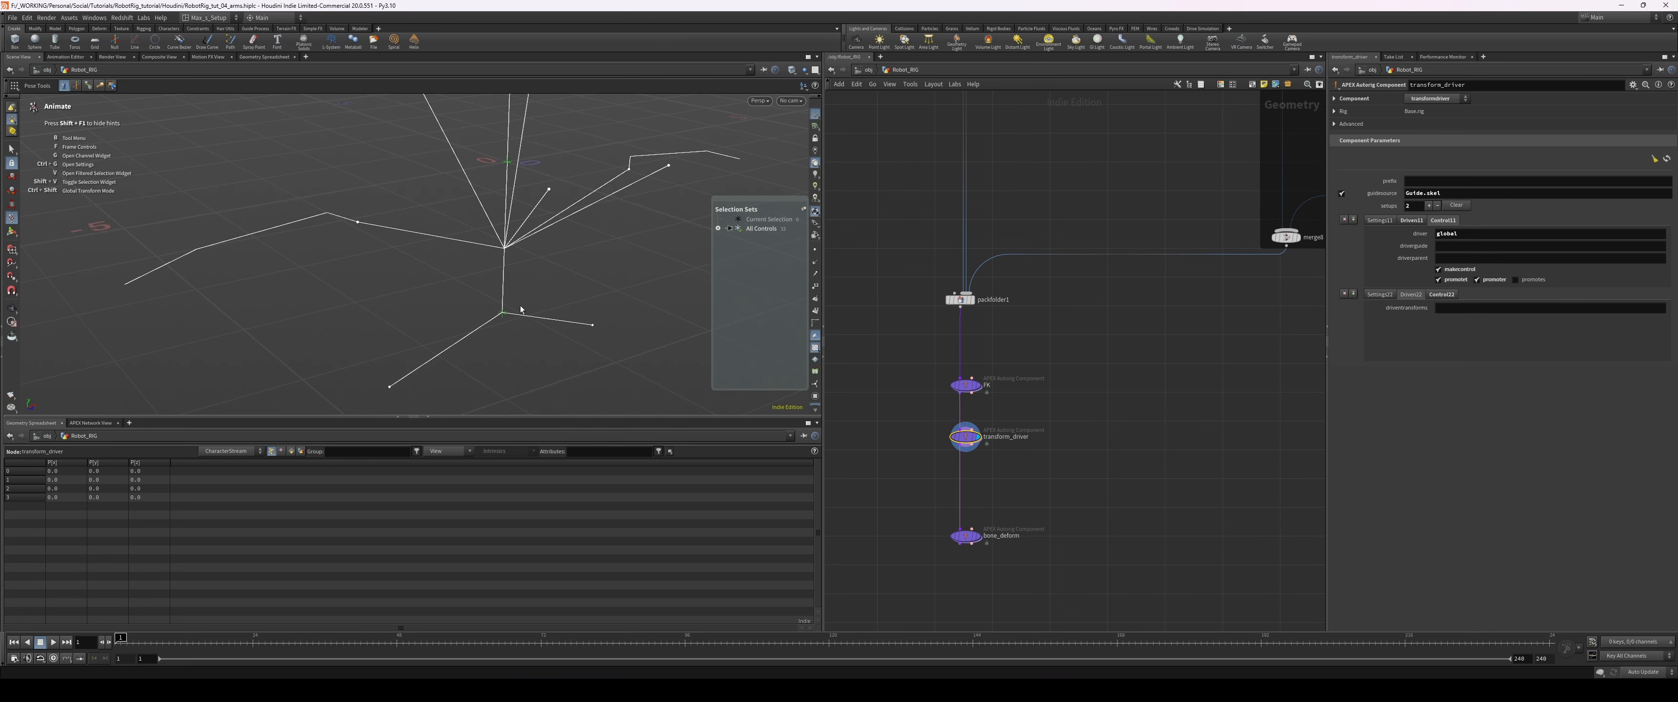
pyautogui.click(1462, 309)
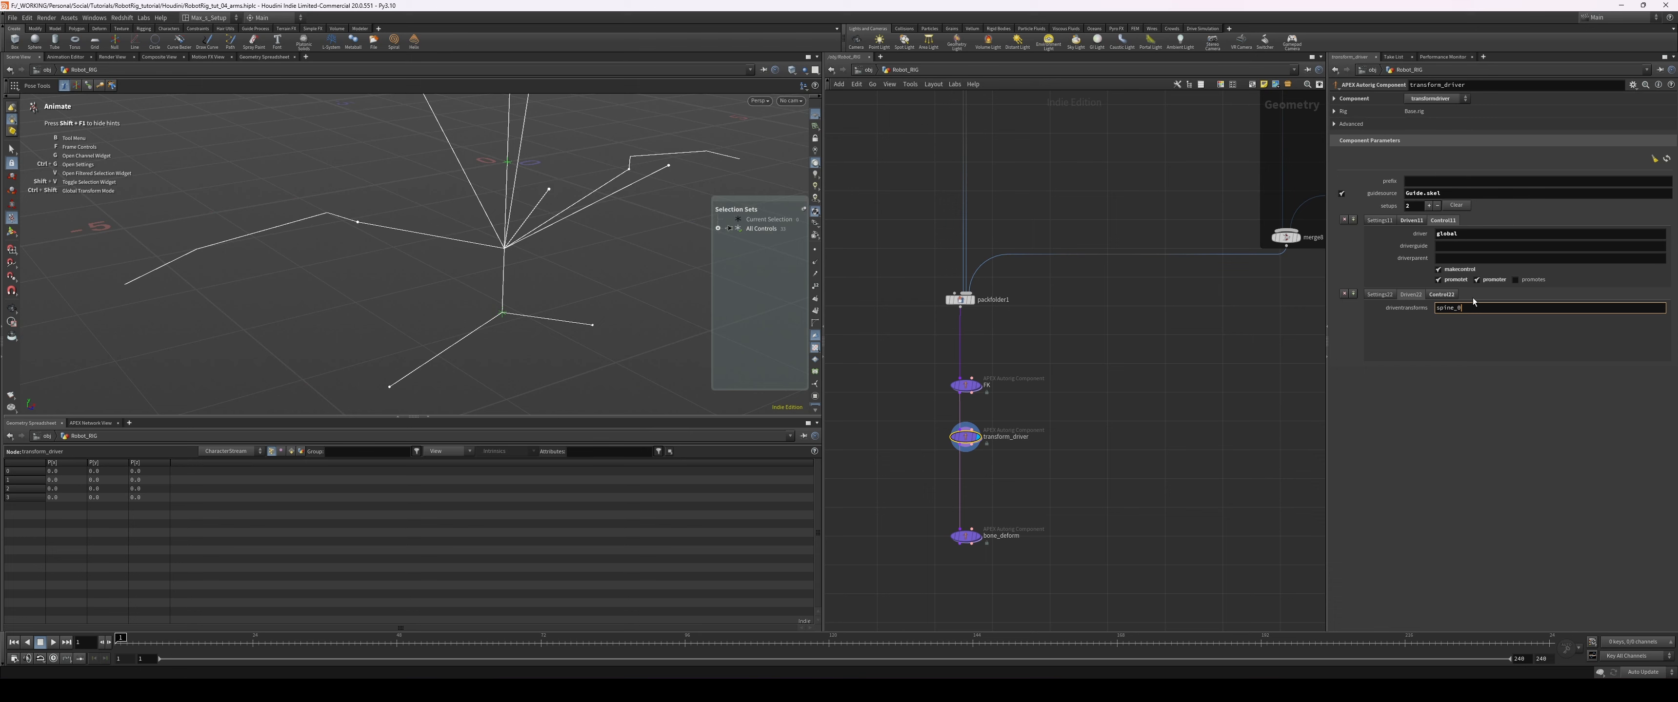
pyautogui.press('Return')
# - Test the cog control at the base of the spine by manipulating it in the viewport
pyautogui.keyDown('alt'); pyautogui.moveTo(558, 348); pyautogui.dragTo(551, 345, button='right'); pyautogui.keyUp('alt')
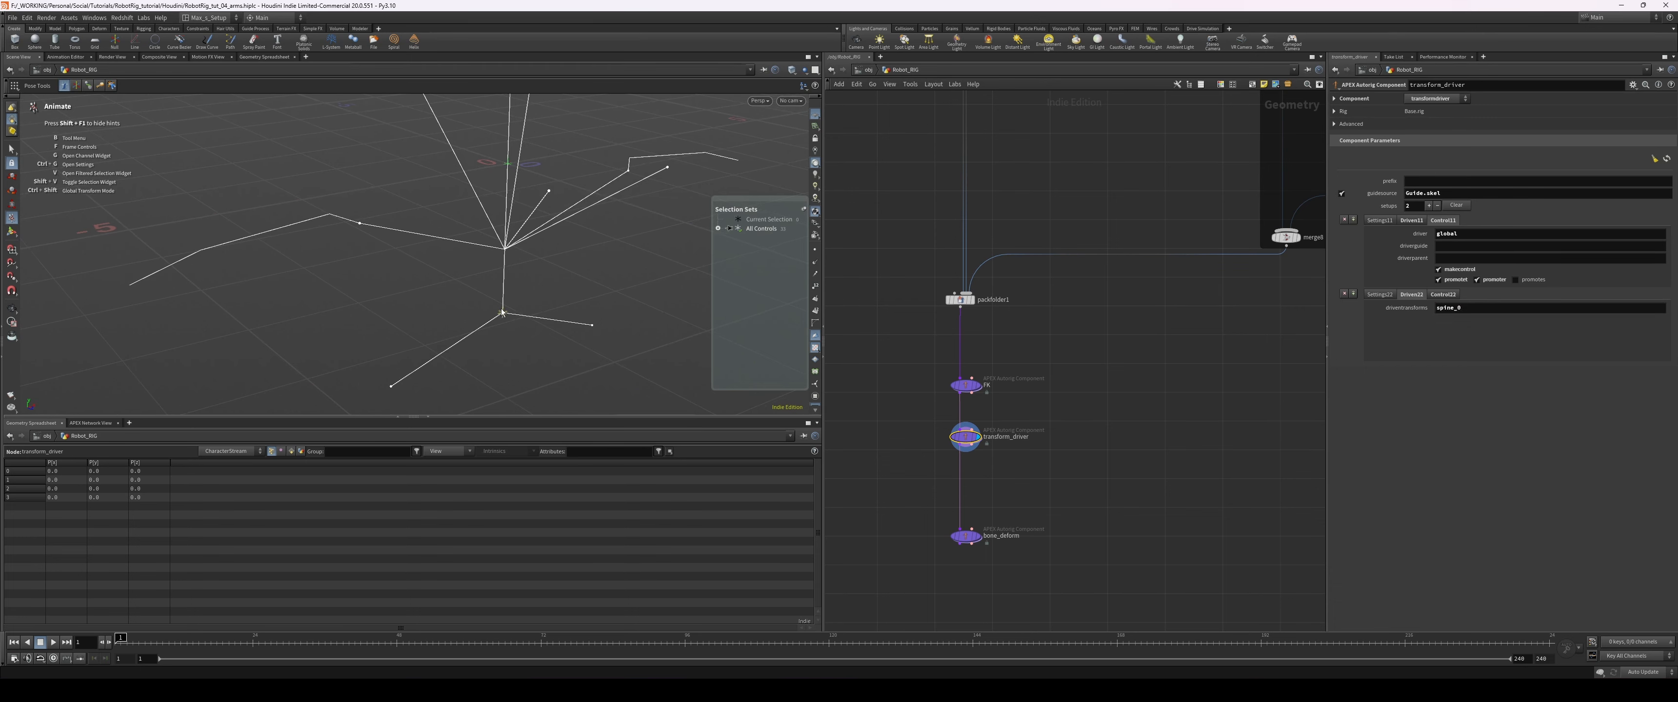
pyautogui.moveTo(507, 315); pyautogui.dragTo(545, 346)
pyautogui.keyDown('alt'); pyautogui.moveTo(545, 347); pyautogui.dragTo(521, 329, button='right'); pyautogui.keyUp('alt')
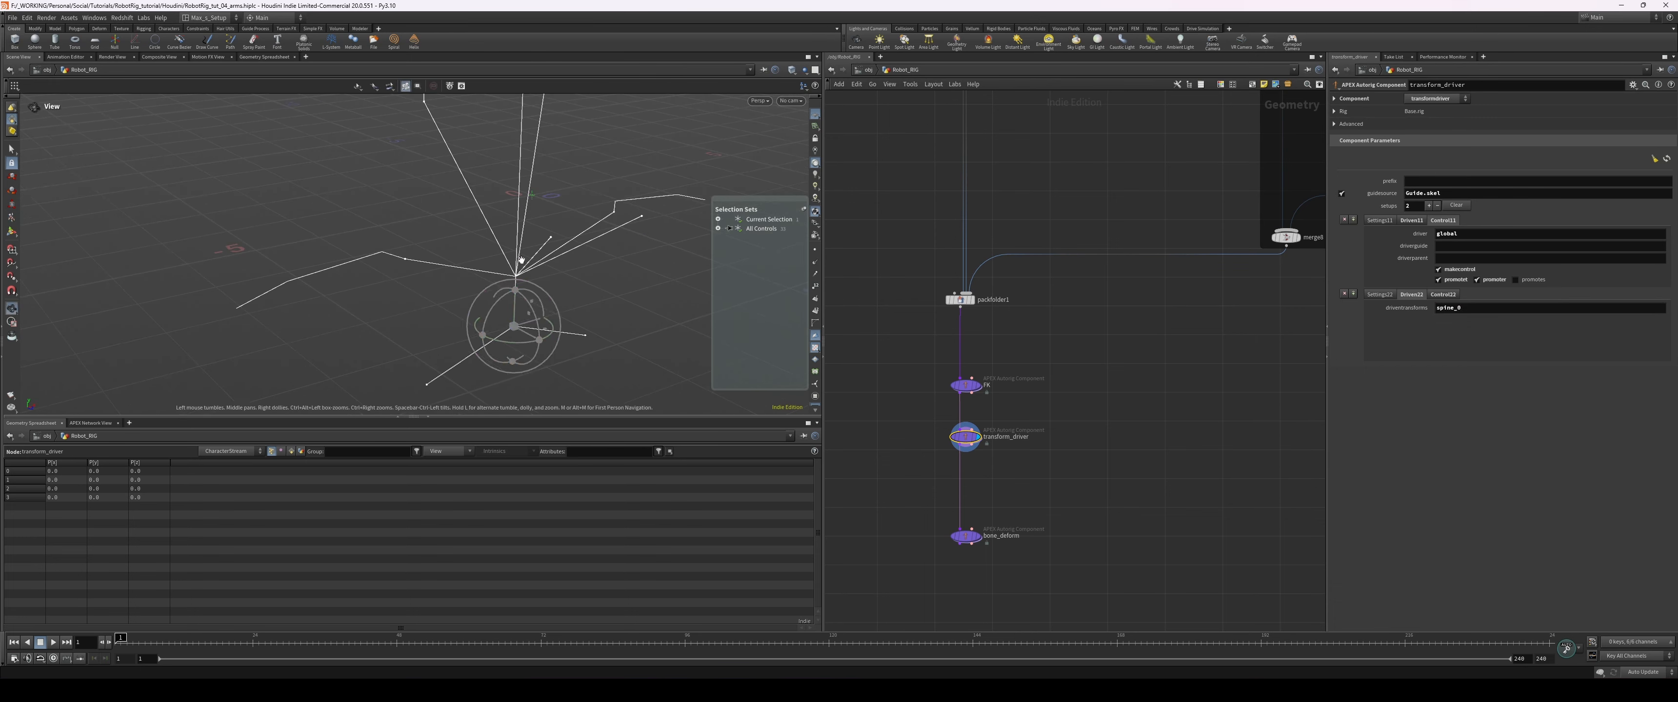
pyautogui.click(568, 303)
pyautogui.keyDown('alt'); pyautogui.moveTo(568, 300); pyautogui.dragTo(528, 287); pyautogui.keyUp('alt')
pyautogui.keyDown('alt'); pyautogui.moveTo(509, 191); pyautogui.dragTo(507, 190, button='right'); pyautogui.keyUp('alt')
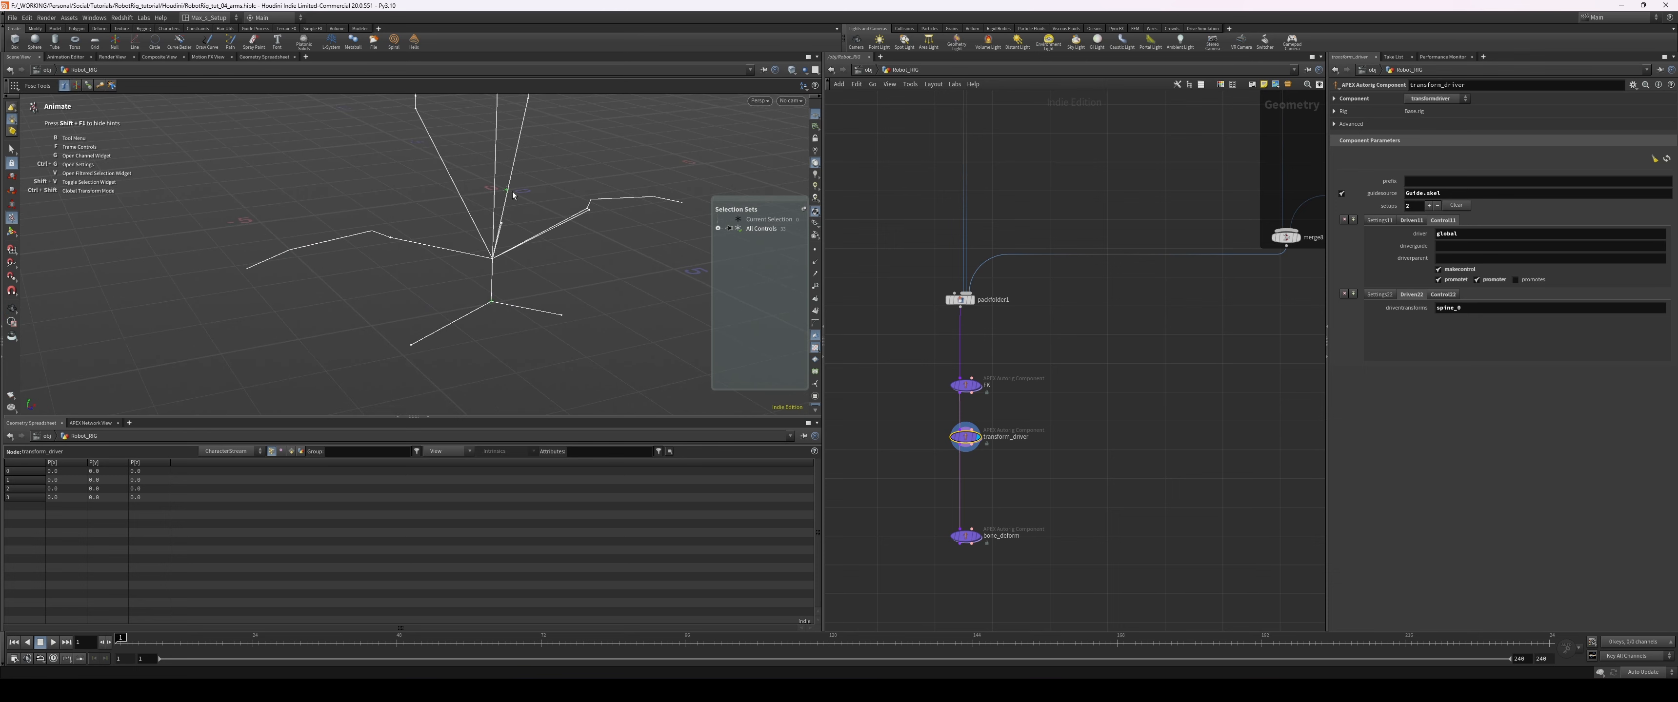
pyautogui.moveTo(506, 189)
pyautogui.mouseDown()
pyautogui.moveTo(538, 181)
pyautogui.moveTo(514, 177)
pyautogui.mouseUp()
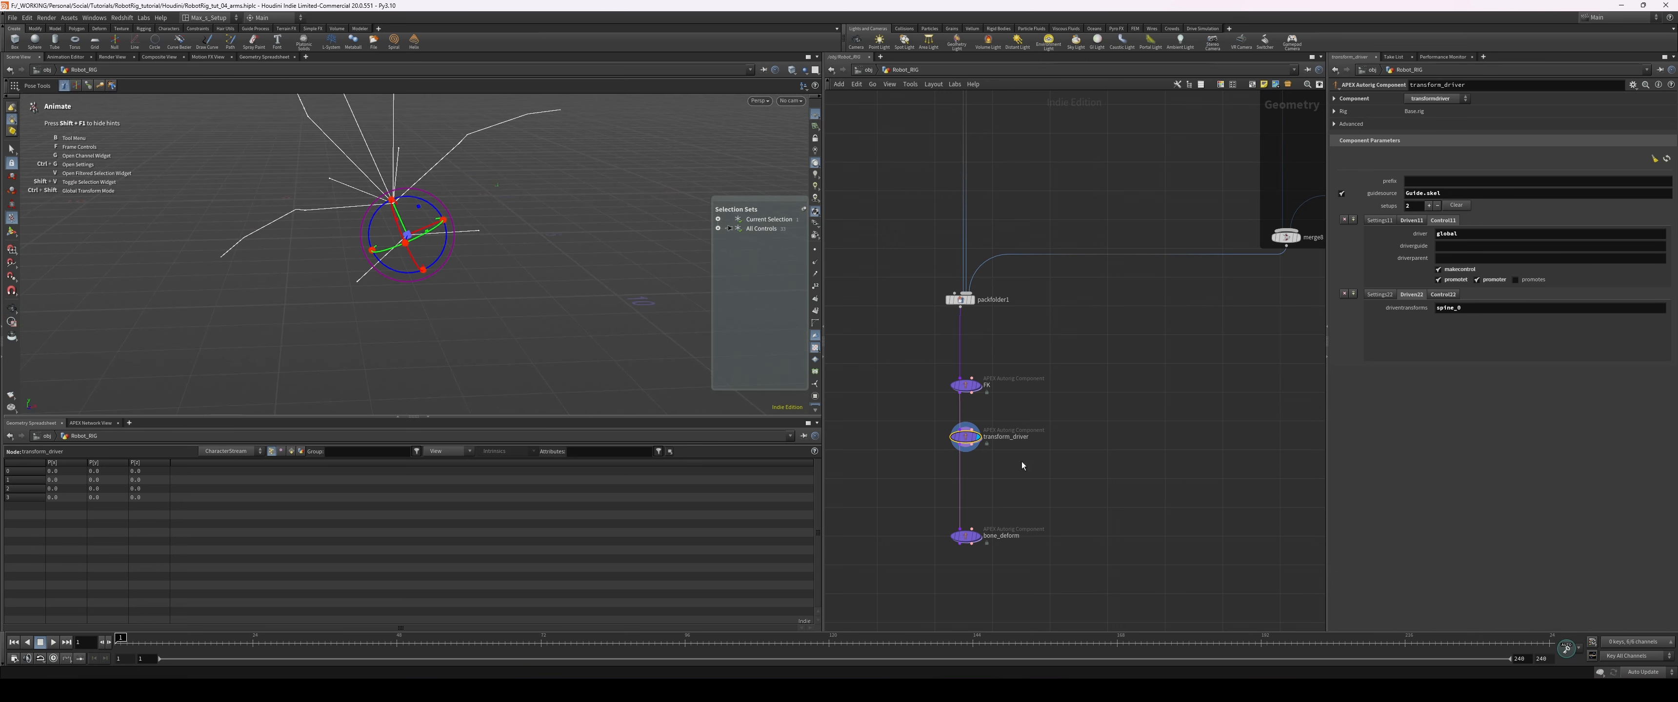
# - Insert a new APEX Autorig Component node between transform_driver and bone_deform and display it
pyautogui.moveTo(1054, 488); pyautogui.dragTo(953, 364)
pyautogui.press('l')
pyautogui.moveTo(929, 394); pyautogui.dragTo(924, 370, button='middle')
pyautogui.click(924, 374)
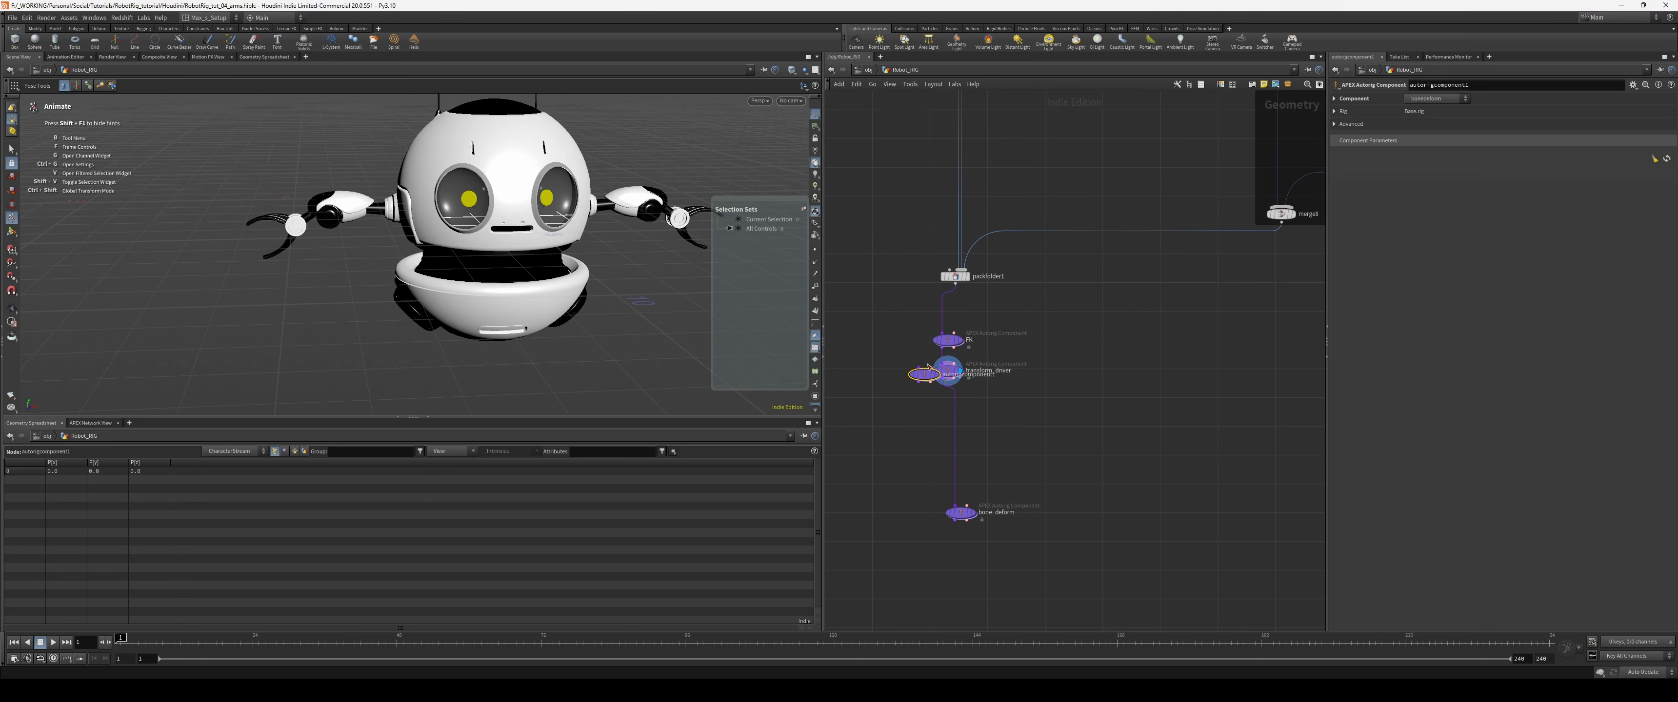
pyautogui.moveTo(928, 367); pyautogui.dragTo(955, 417)
# - Rename the new autorig component node spine and set its component type to spine
pyautogui.doubleClick(1003, 418)
pyautogui.hotkey('ctrl', 'a')
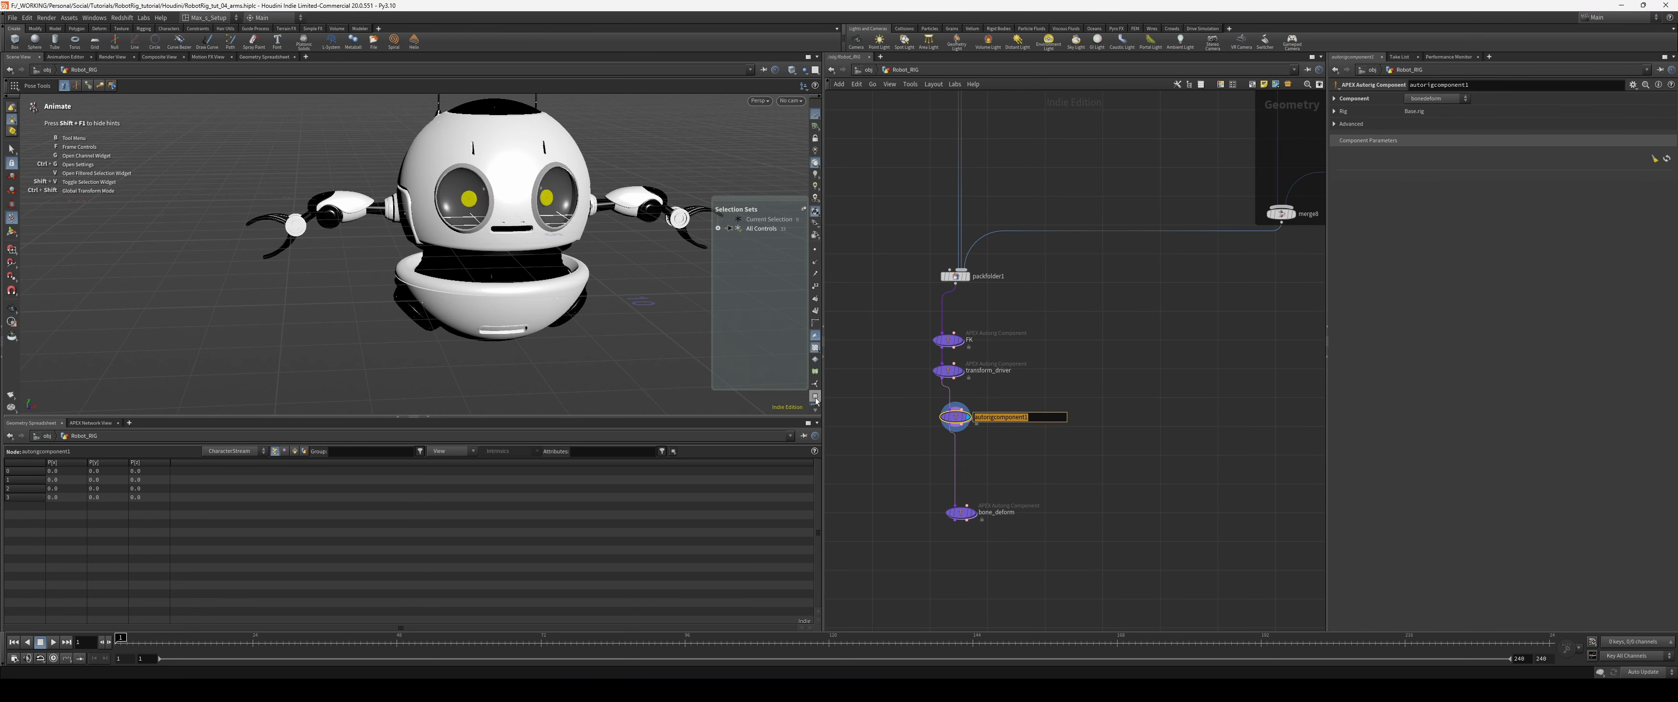
pyautogui.write('spine')
pyautogui.press('Return')
pyautogui.click(1436, 98)
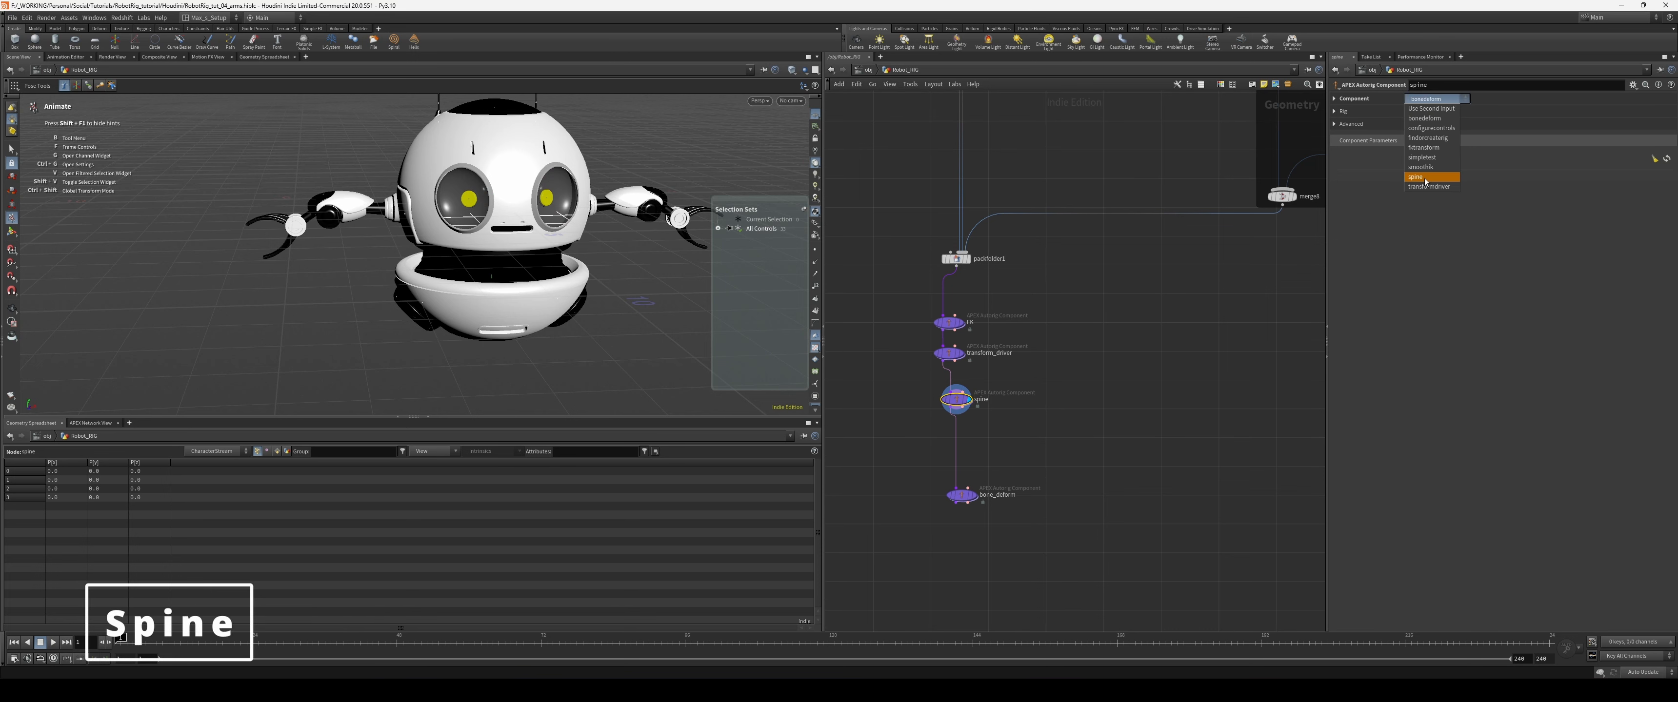
pyautogui.click(1420, 177)
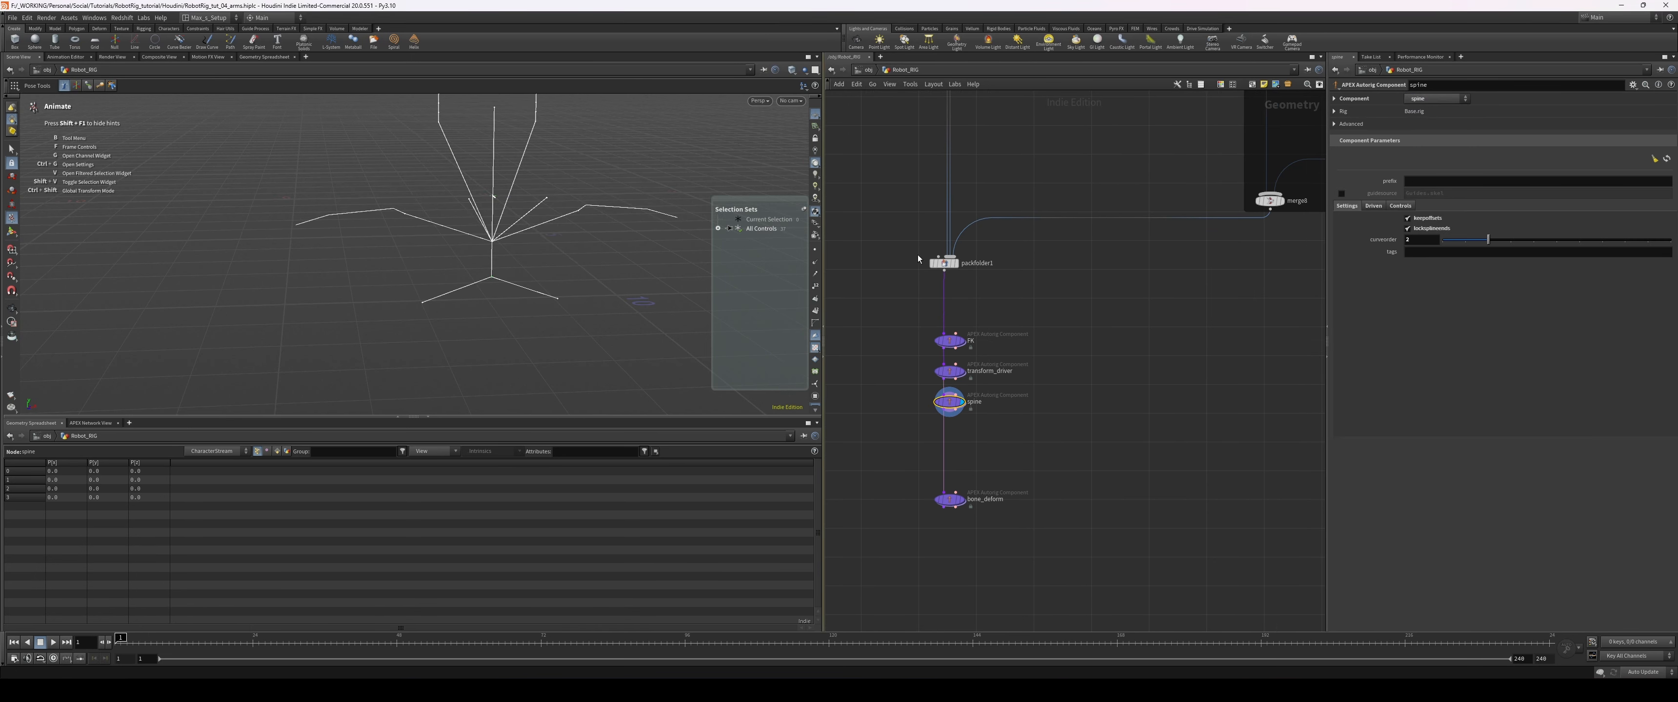
# - Set the spine component's four driven transforms to spine_0, spine_1, spine_2 and spine_3
pyautogui.click(1372, 206)
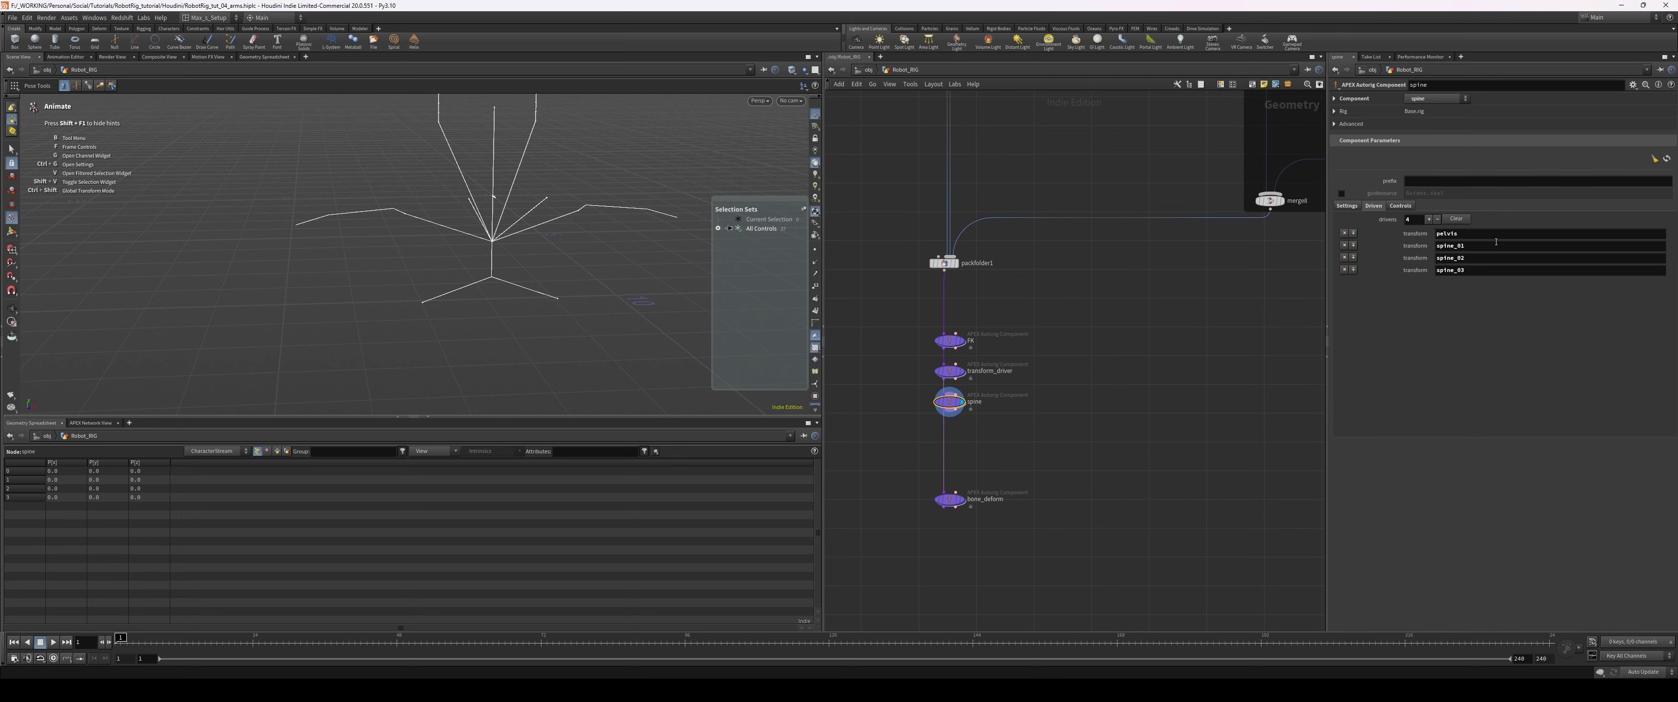
pyautogui.doubleClick(1470, 248)
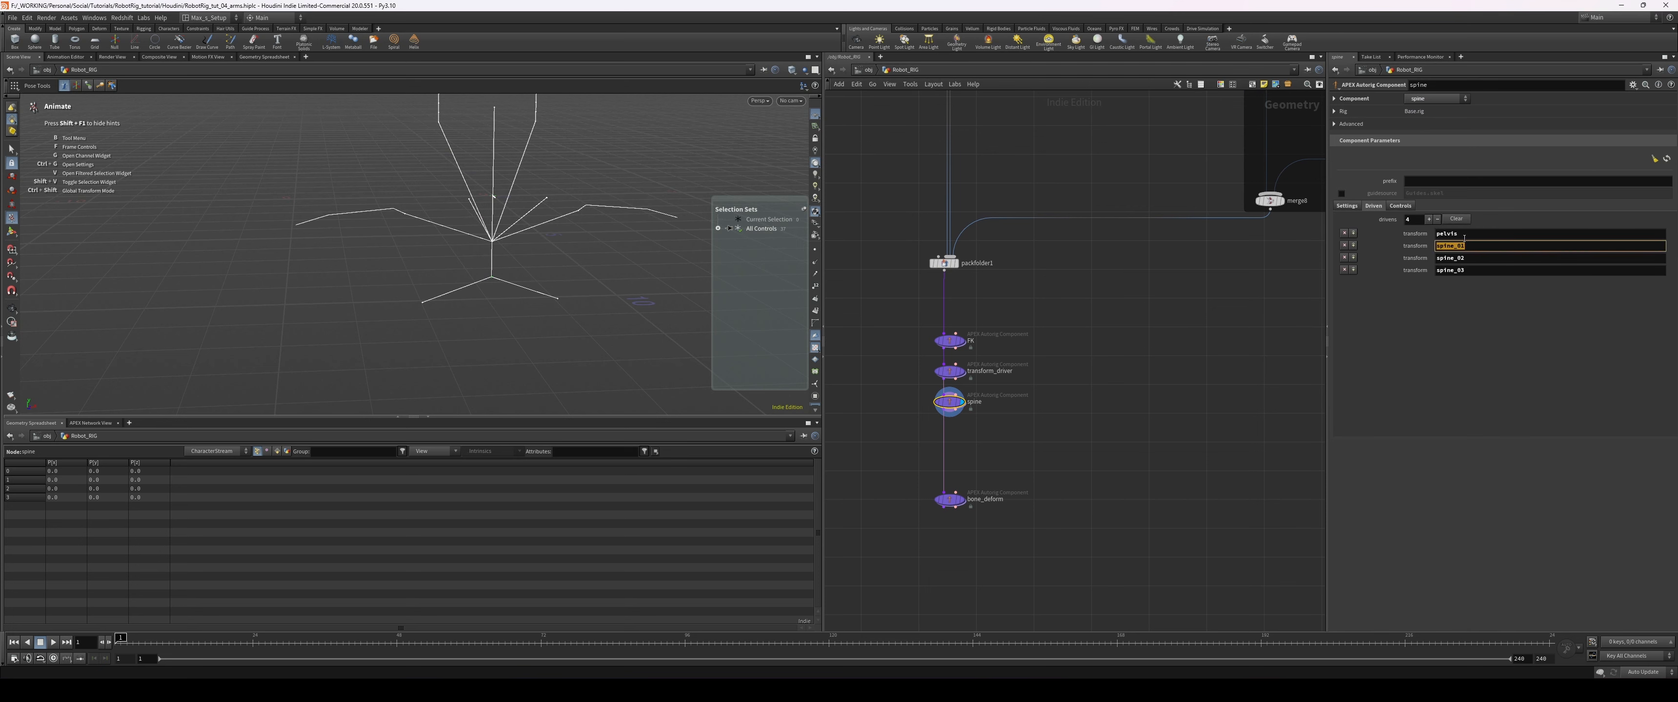
pyautogui.doubleClick(1497, 233)
pyautogui.write('spine_0')
pyautogui.press('Tab')
pyautogui.write('spine_1')
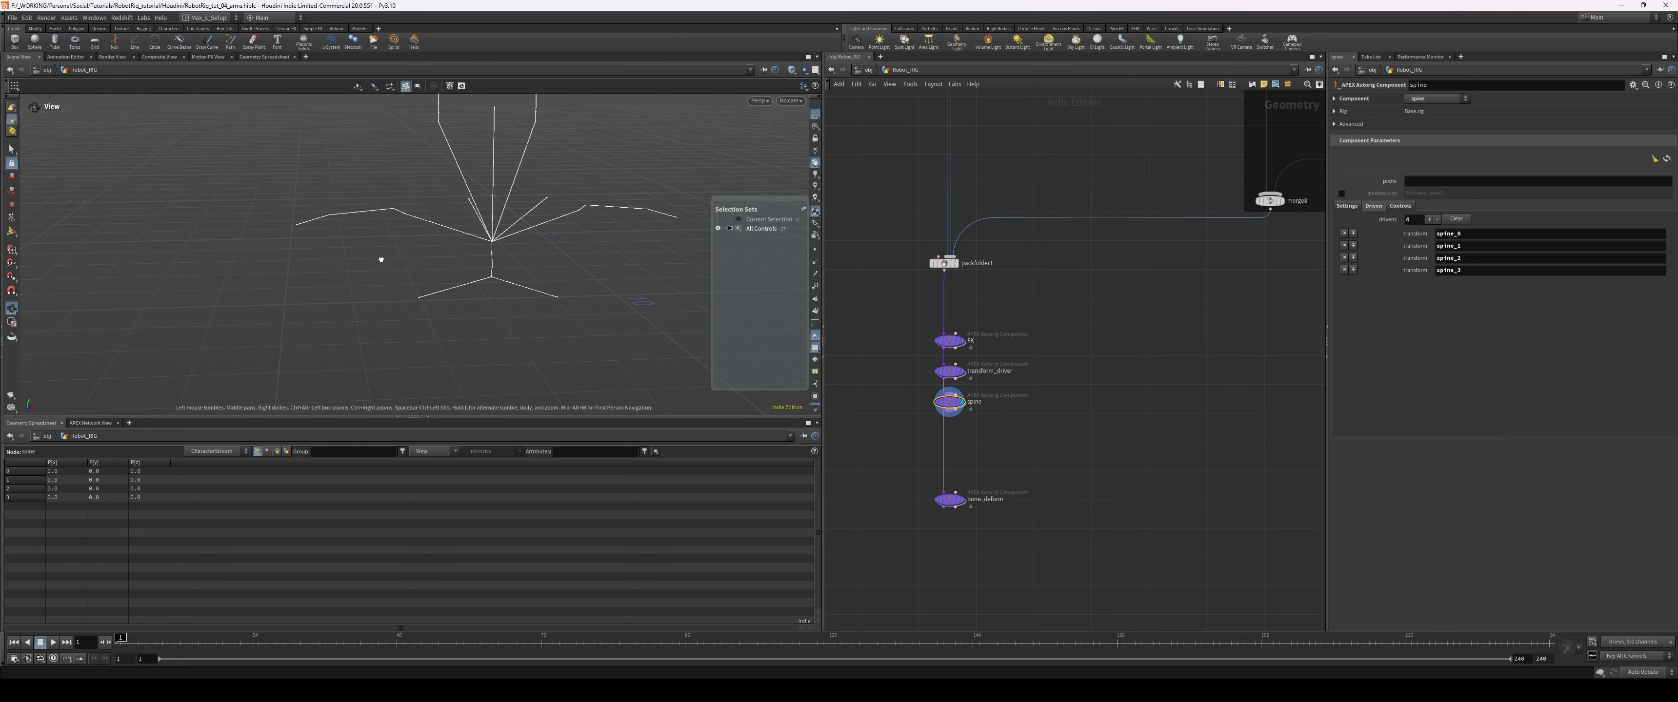
# - Test the spine rig by selecting and rotating the control at the base of the spine
pyautogui.keyDown('alt'); pyautogui.moveTo(380, 258); pyautogui.dragTo(444, 219); pyautogui.keyUp('alt')
pyautogui.scroll(1, 445, 219)
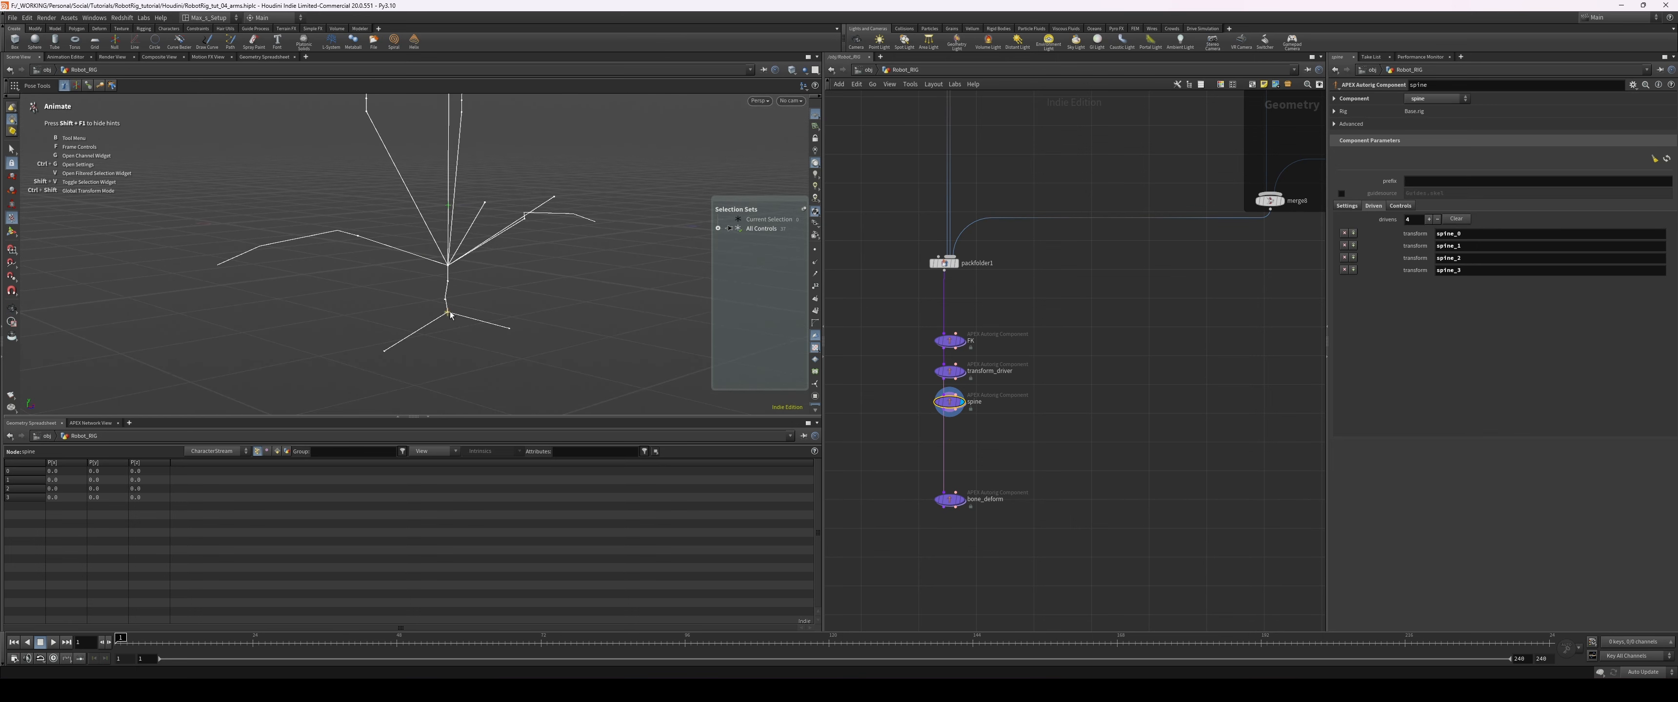
pyautogui.moveTo(450, 313)
pyautogui.mouseDown()
pyautogui.moveTo(456, 332)
pyautogui.moveTo(466, 315)
pyautogui.mouseUp()
pyautogui.click(547, 294)
pyautogui.moveTo(466, 315); pyautogui.dragTo(425, 321)
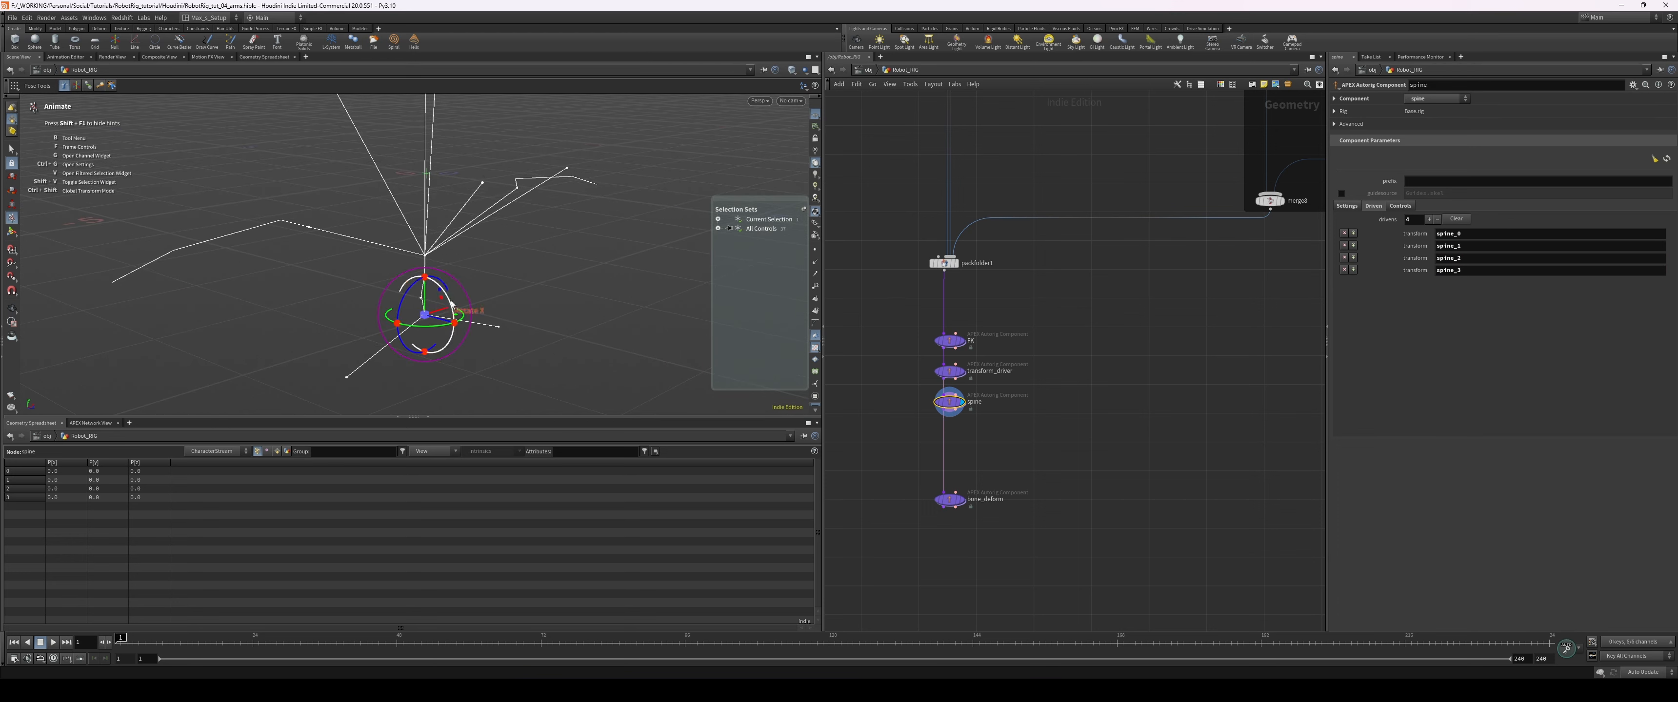
# - Test the spine rig by selecting and moving the control at the top of the spine
pyautogui.click(459, 264)
pyautogui.moveTo(425, 256); pyautogui.dragTo(433, 296)
pyautogui.click(514, 283)
pyautogui.click(479, 293)
pyautogui.click(526, 298)
pyautogui.keyDown('alt'); pyautogui.moveTo(557, 297); pyautogui.dragTo(451, 295); pyautogui.keyUp('alt')
# - Set the spine component's curve order to 4
pyautogui.click(1401, 204)
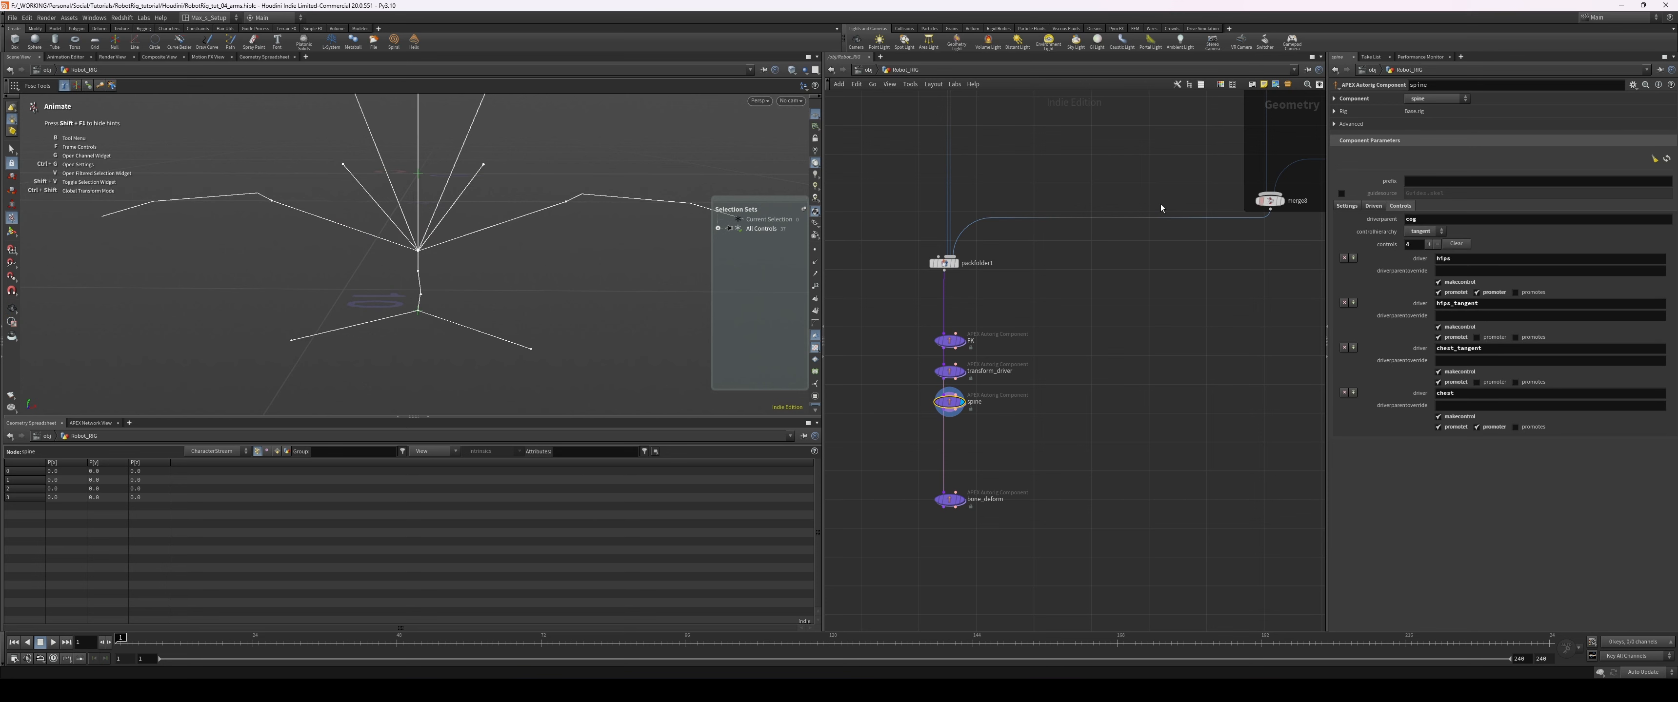
pyautogui.moveTo(573, 243)
pyautogui.keyDown('alt'); pyautogui.mouseDown()
pyautogui.moveTo(604, 243)
pyautogui.moveTo(551, 249)
pyautogui.moveTo(589, 254)
pyautogui.mouseUp(); pyautogui.keyUp('alt')
pyautogui.click(1347, 206)
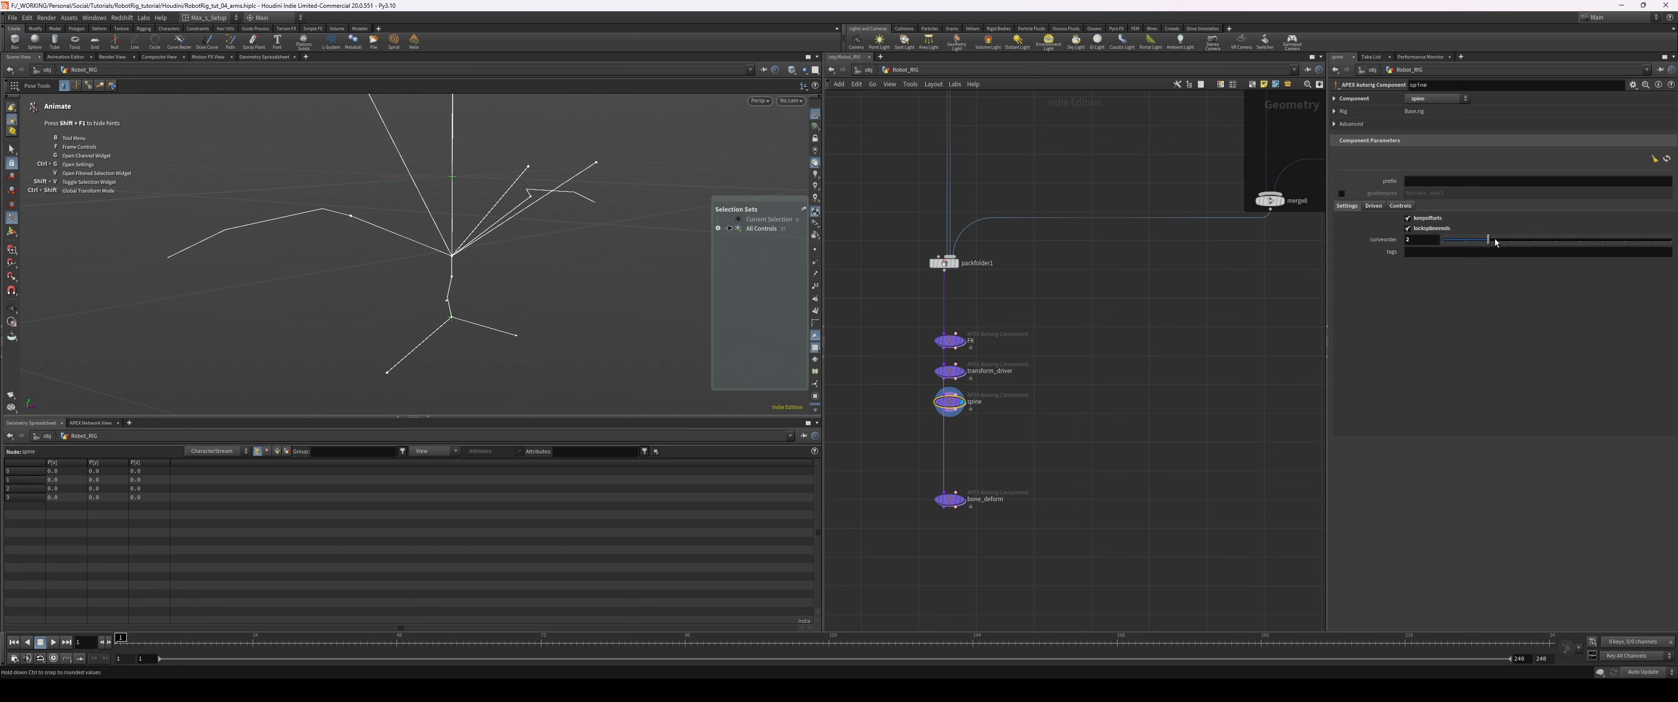
pyautogui.moveTo(1489, 240); pyautogui.dragTo(1534, 241)
# - Test the spine again with its upper controls, undoing the trial chest movement
pyautogui.moveTo(477, 258); pyautogui.dragTo(474, 245)
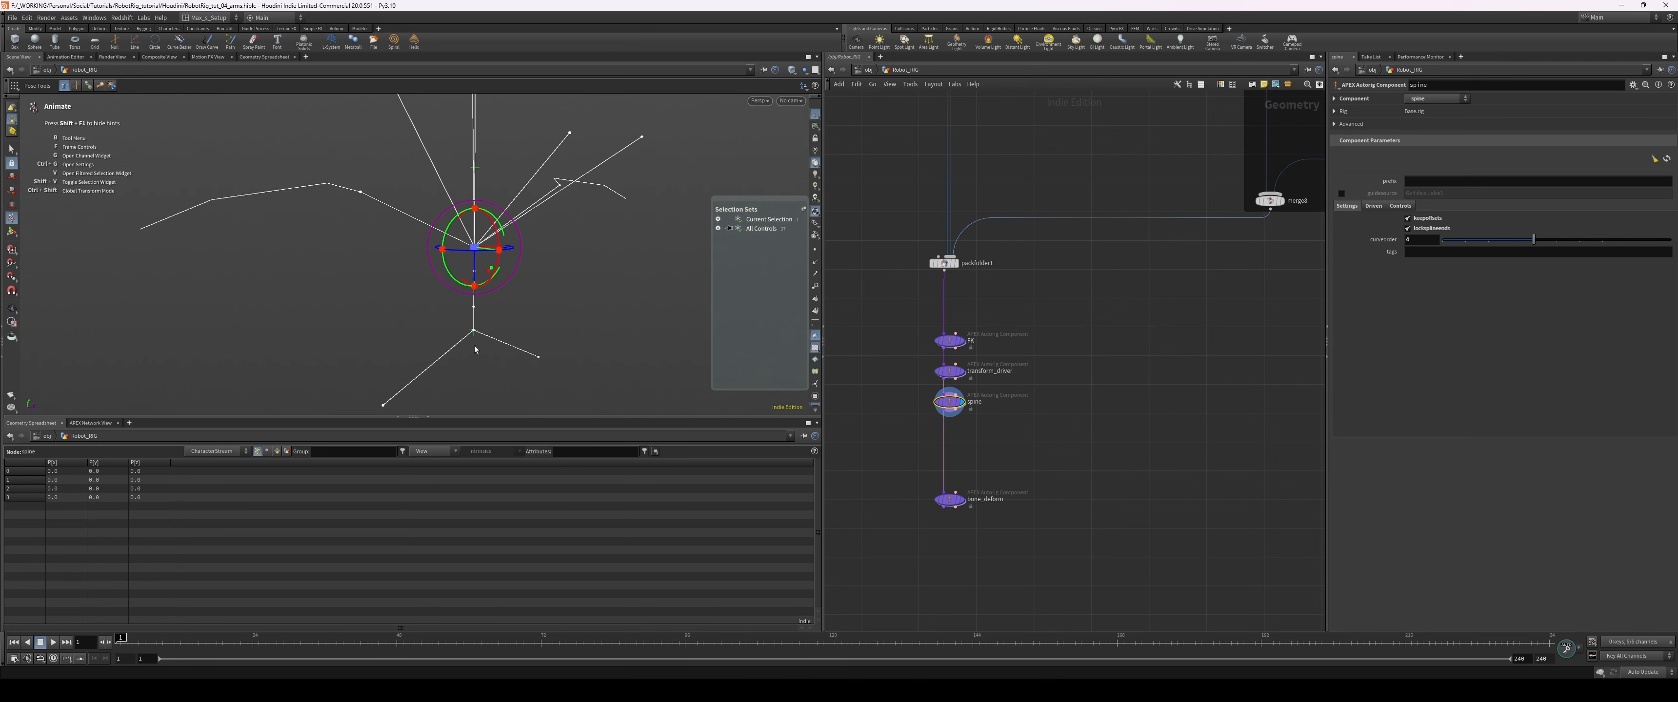
pyautogui.hotkey('ctrl', 'z')
pyautogui.keyDown('alt'); pyautogui.moveTo(475, 345); pyautogui.dragTo(429, 331); pyautogui.keyUp('alt')
pyautogui.click(435, 170)
pyautogui.moveTo(435, 170); pyautogui.dragTo(380, 168)
pyautogui.click(428, 165)
pyautogui.click(379, 167)
pyautogui.click(451, 162)
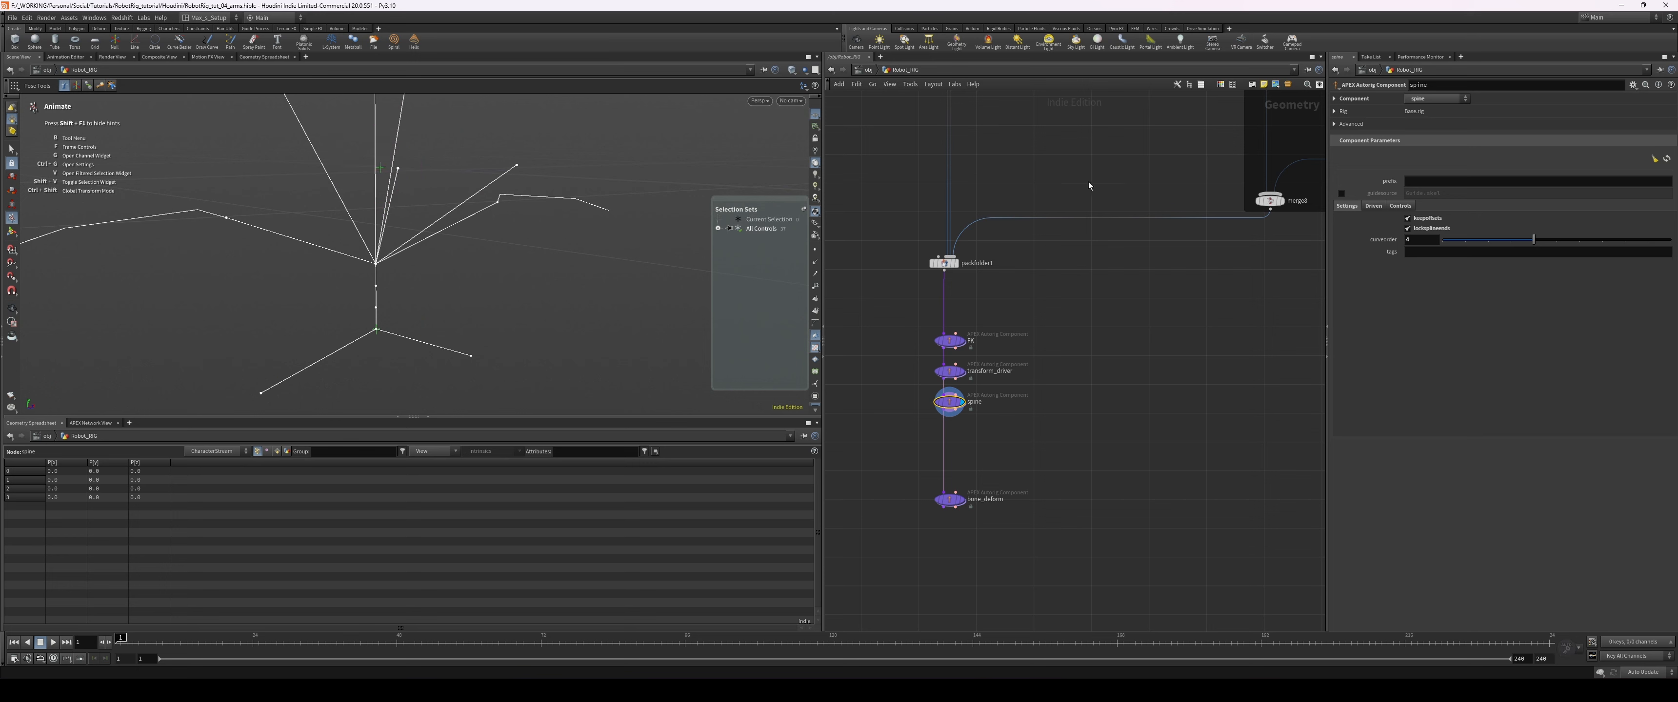
# - Enable the spine component's guide source as Guide.skel and test how the spine bends with its controls
pyautogui.click(1341, 194)
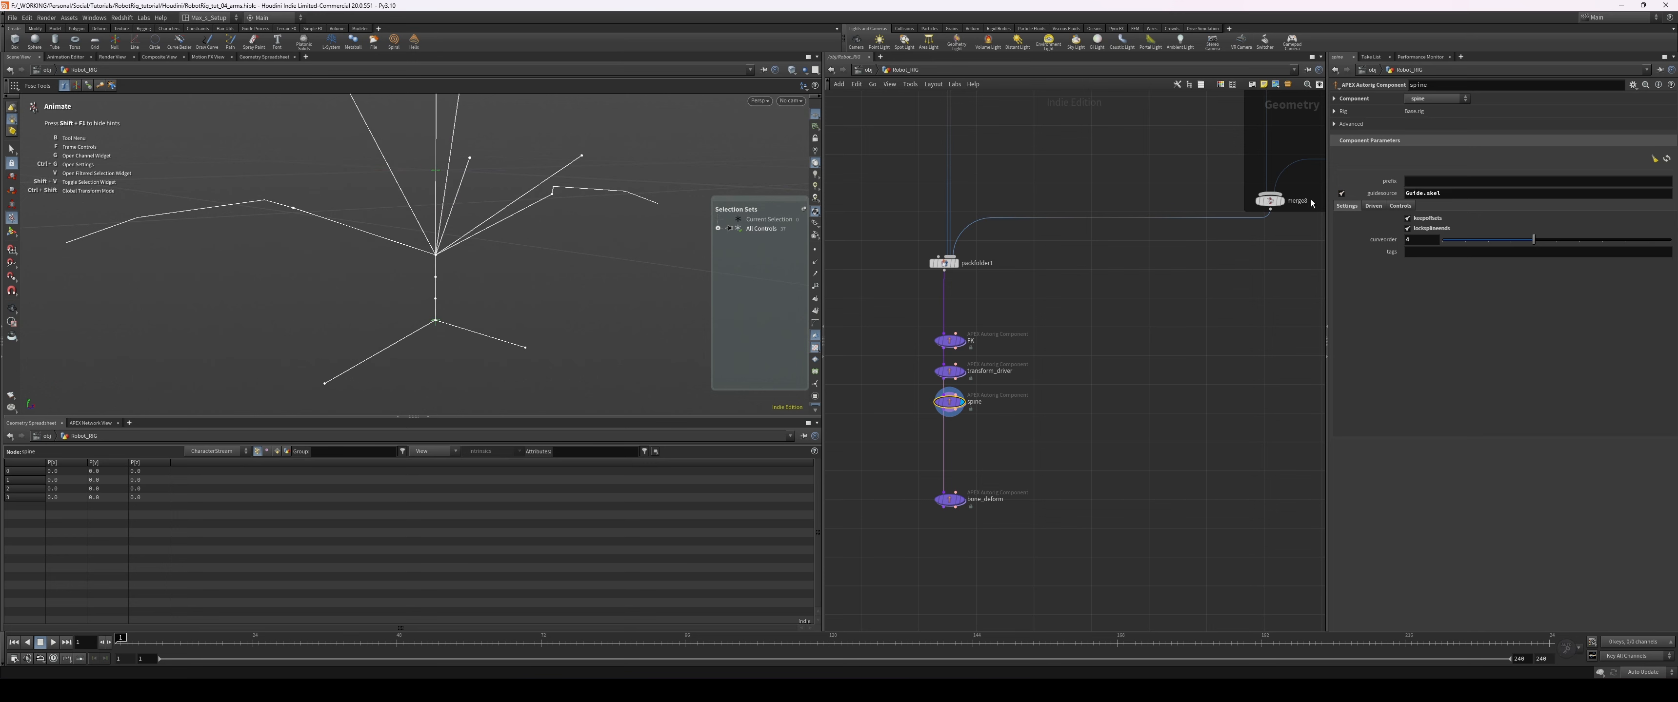
pyautogui.moveTo(435, 320); pyautogui.dragTo(433, 327)
pyautogui.moveTo(433, 262)
pyautogui.mouseDown()
pyautogui.moveTo(400, 261)
pyautogui.moveTo(434, 274)
pyautogui.mouseUp()
pyautogui.click(438, 297)
pyautogui.click(485, 280)
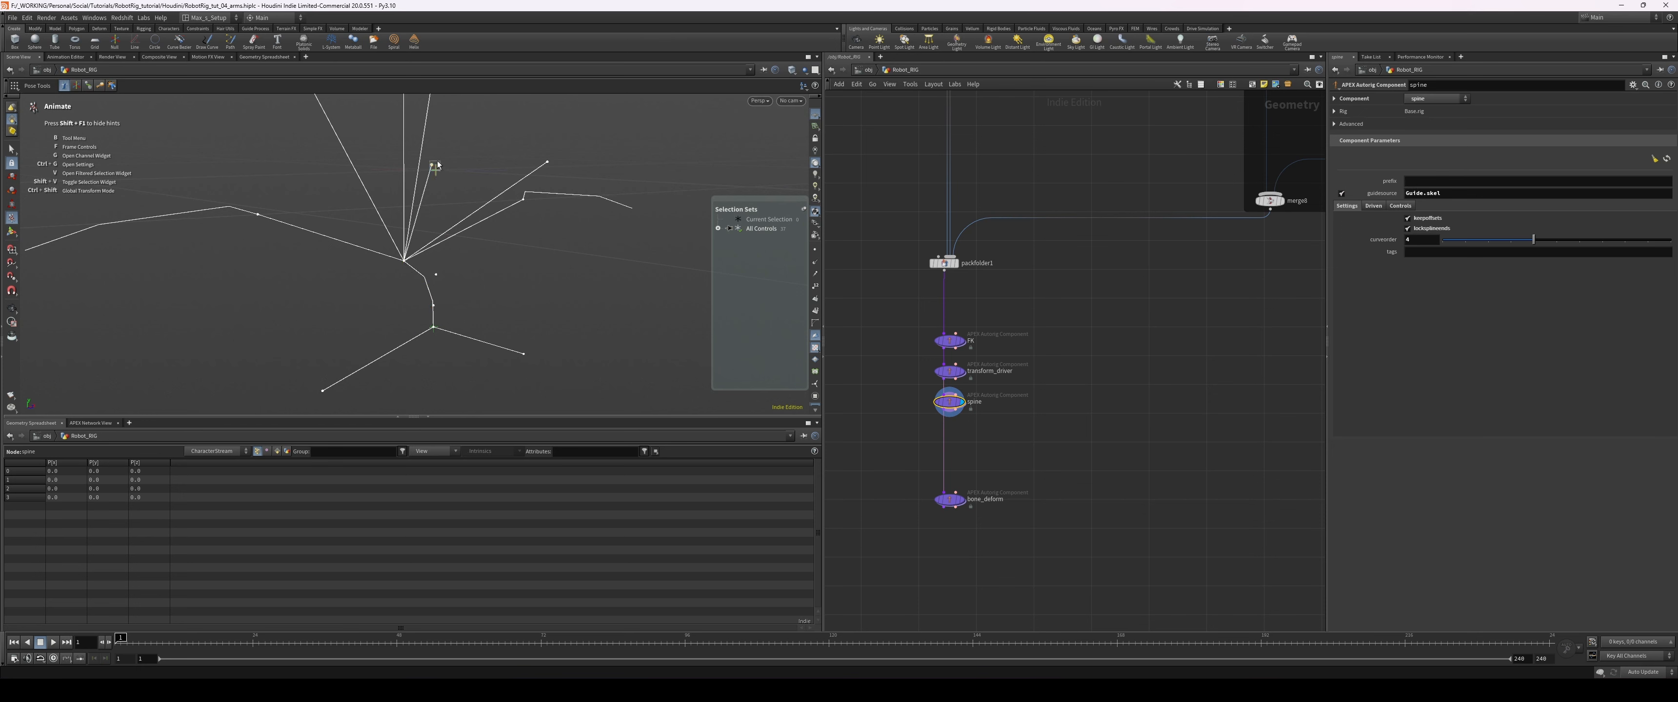
pyautogui.click(434, 169)
pyautogui.click(479, 215)
pyautogui.keyDown('alt'); pyautogui.moveTo(482, 225); pyautogui.dragTo(703, 332); pyautogui.keyUp('alt')
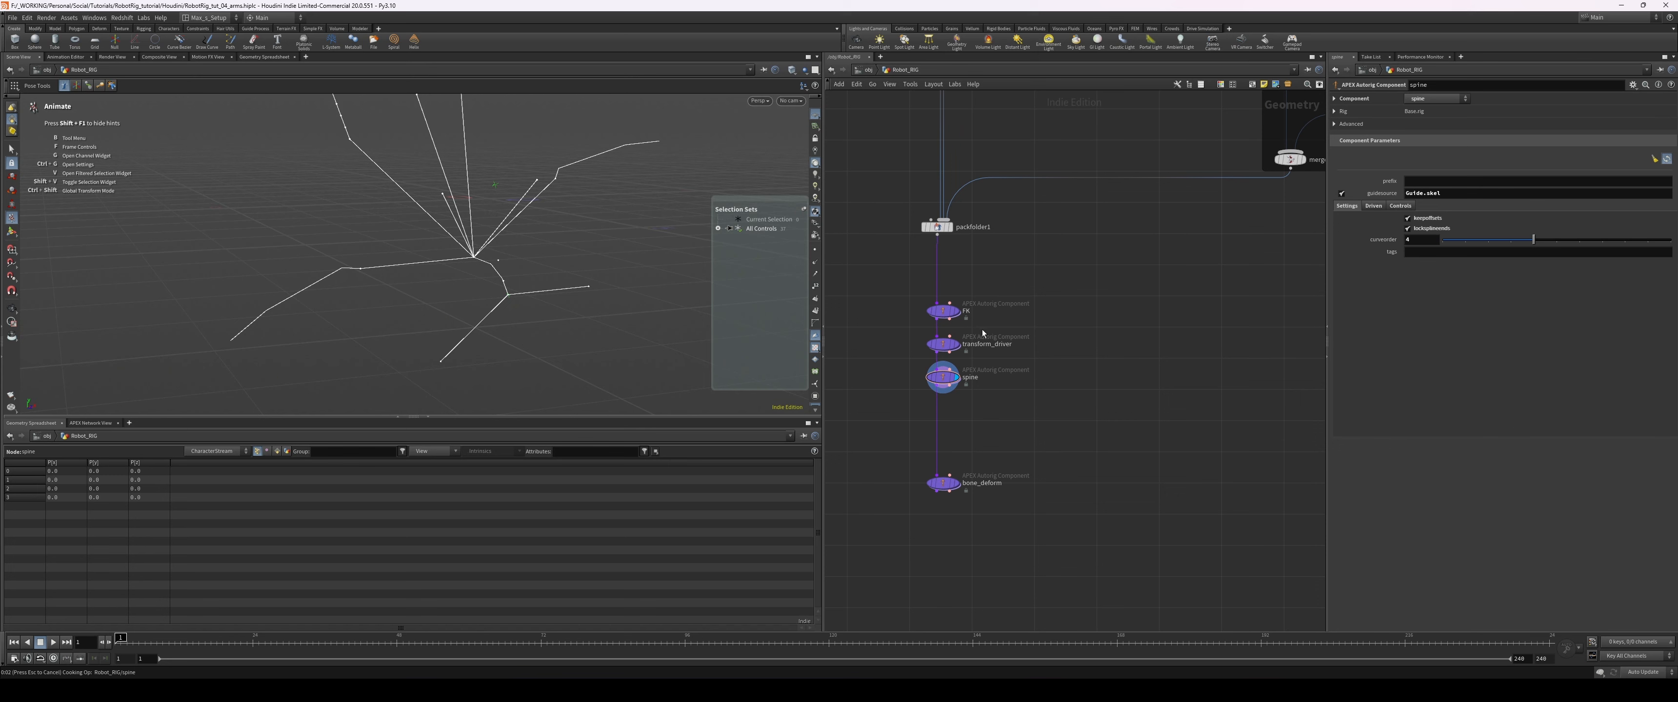
# - Insert a new APEX Autorig Component node between spine and bone_deform
pyautogui.press('Tab')
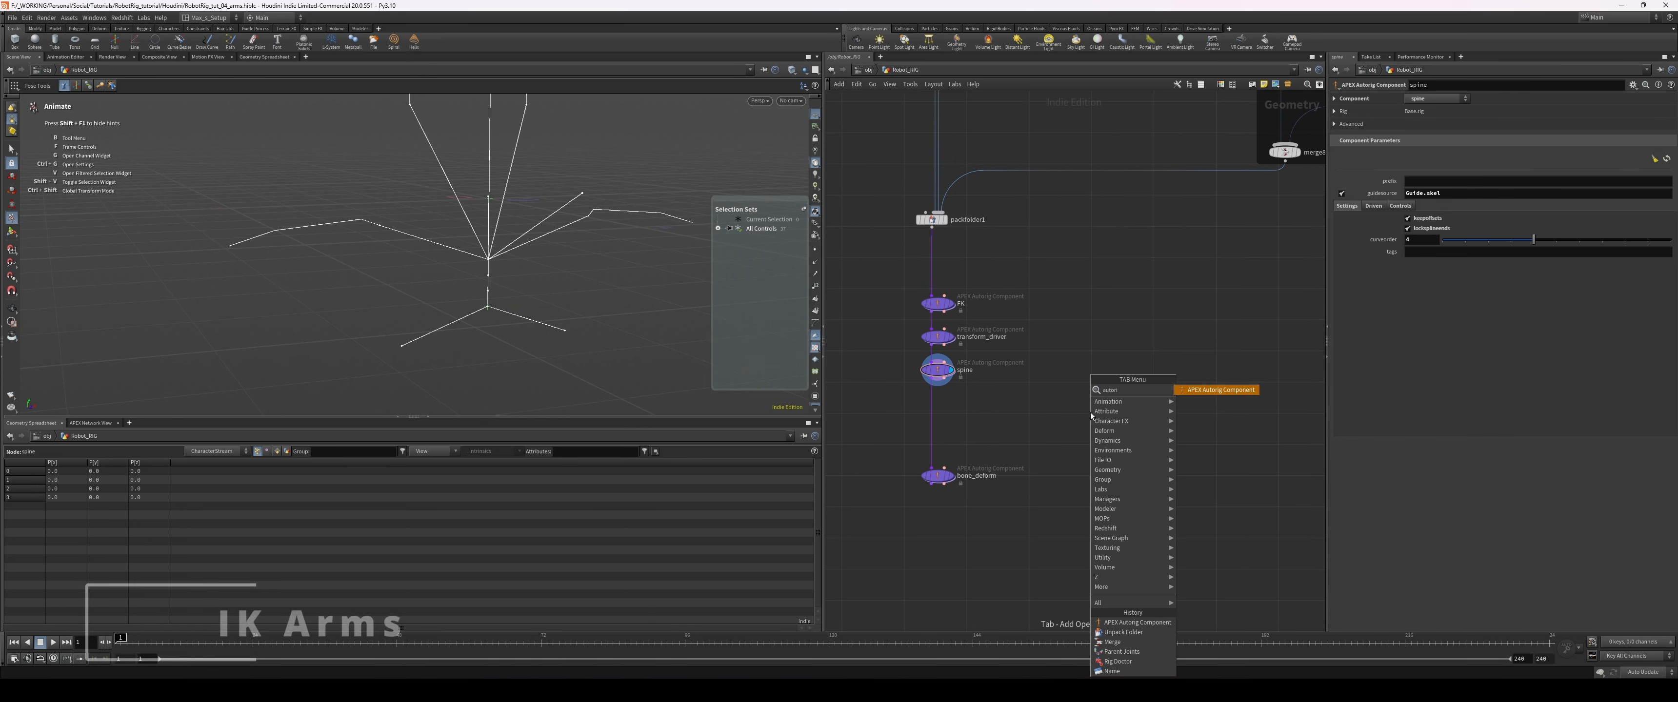
pyautogui.press('Return')
pyautogui.click(1078, 417)
pyautogui.moveTo(1078, 420); pyautogui.dragTo(919, 420)
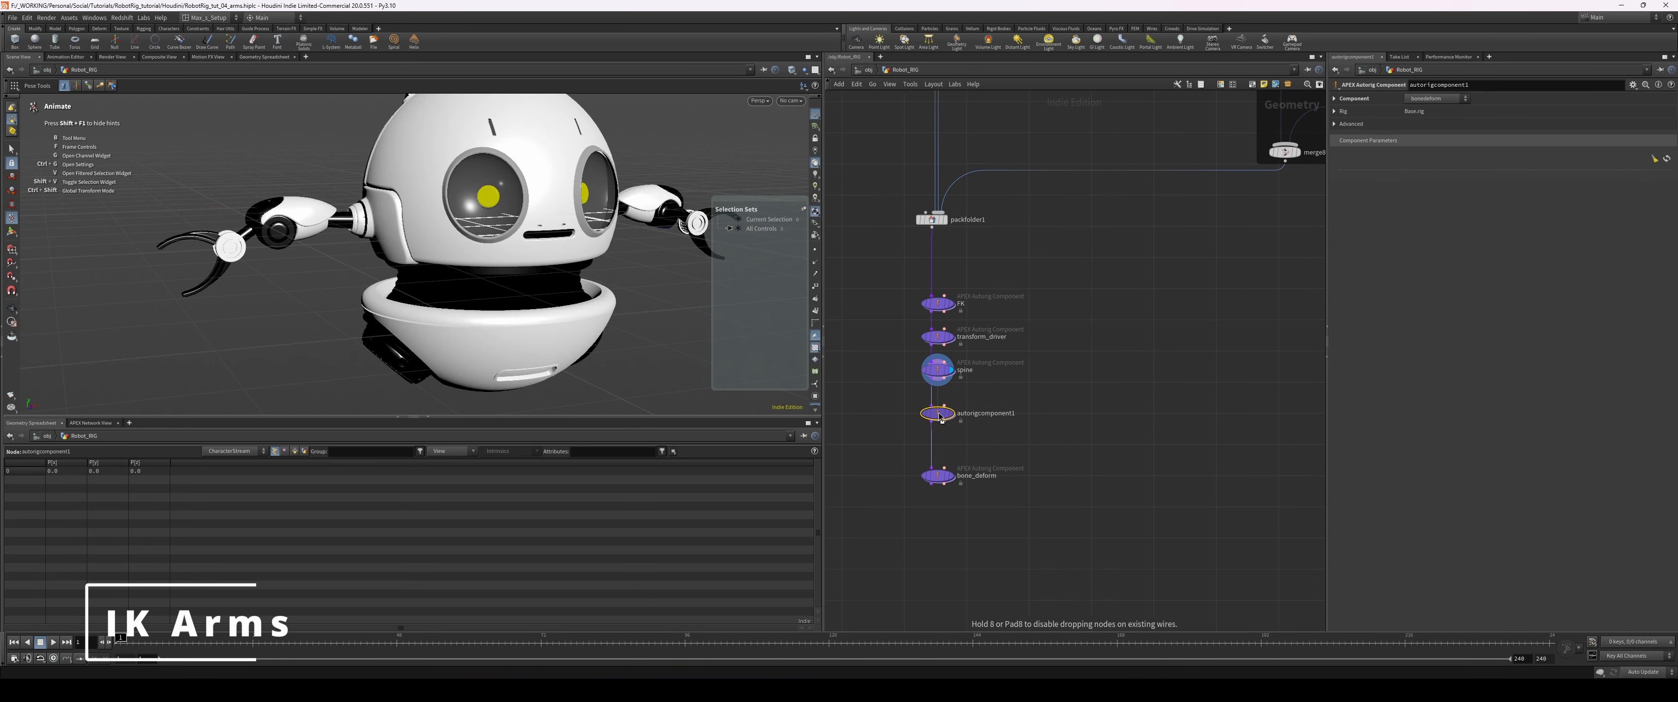
# - Rename the new autorig component node ik, display it and set its component type to smoothik
pyautogui.doubleClick(970, 413)
pyautogui.write('ik')
pyautogui.press('Return')
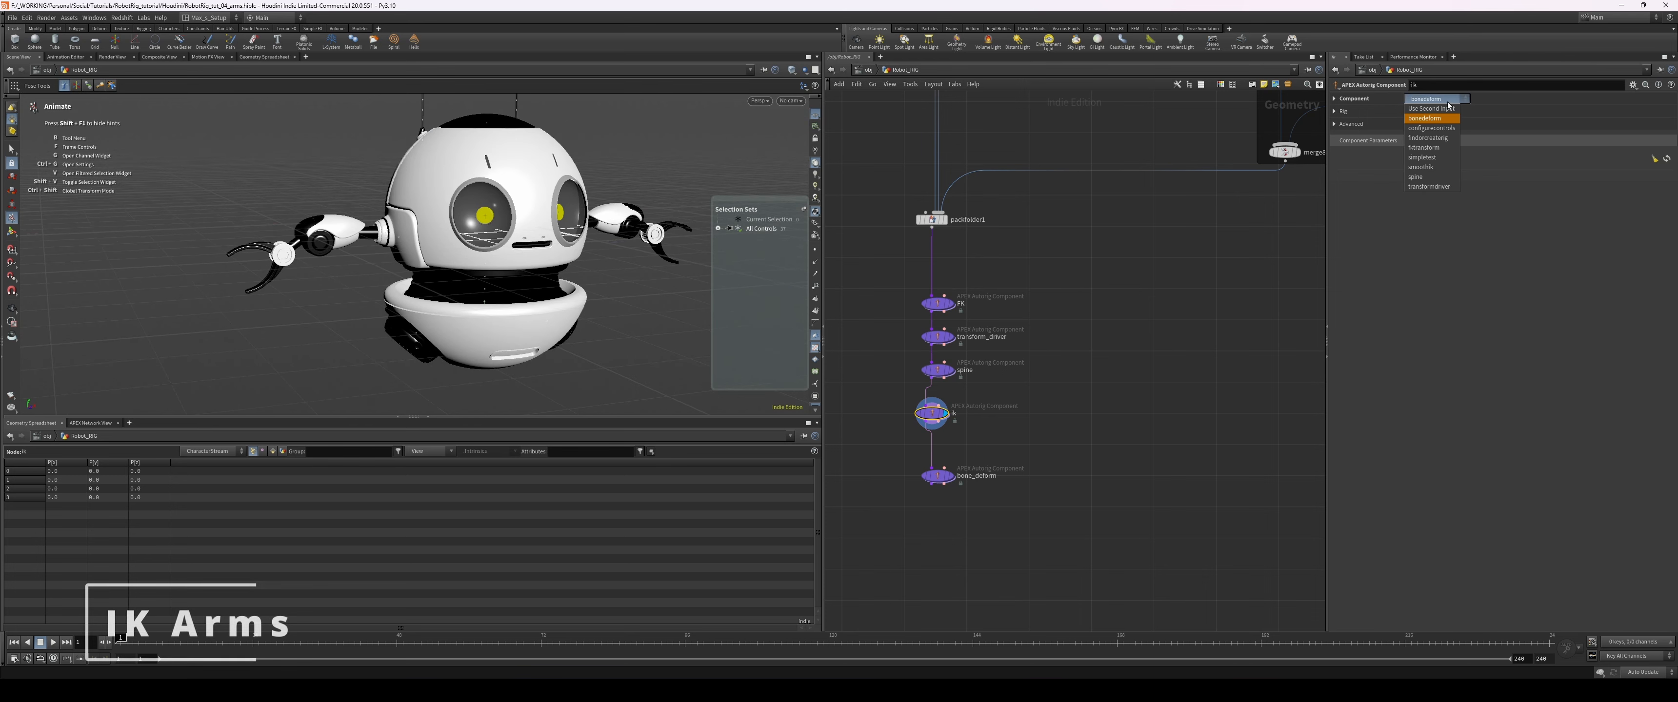
pyautogui.press('Return')
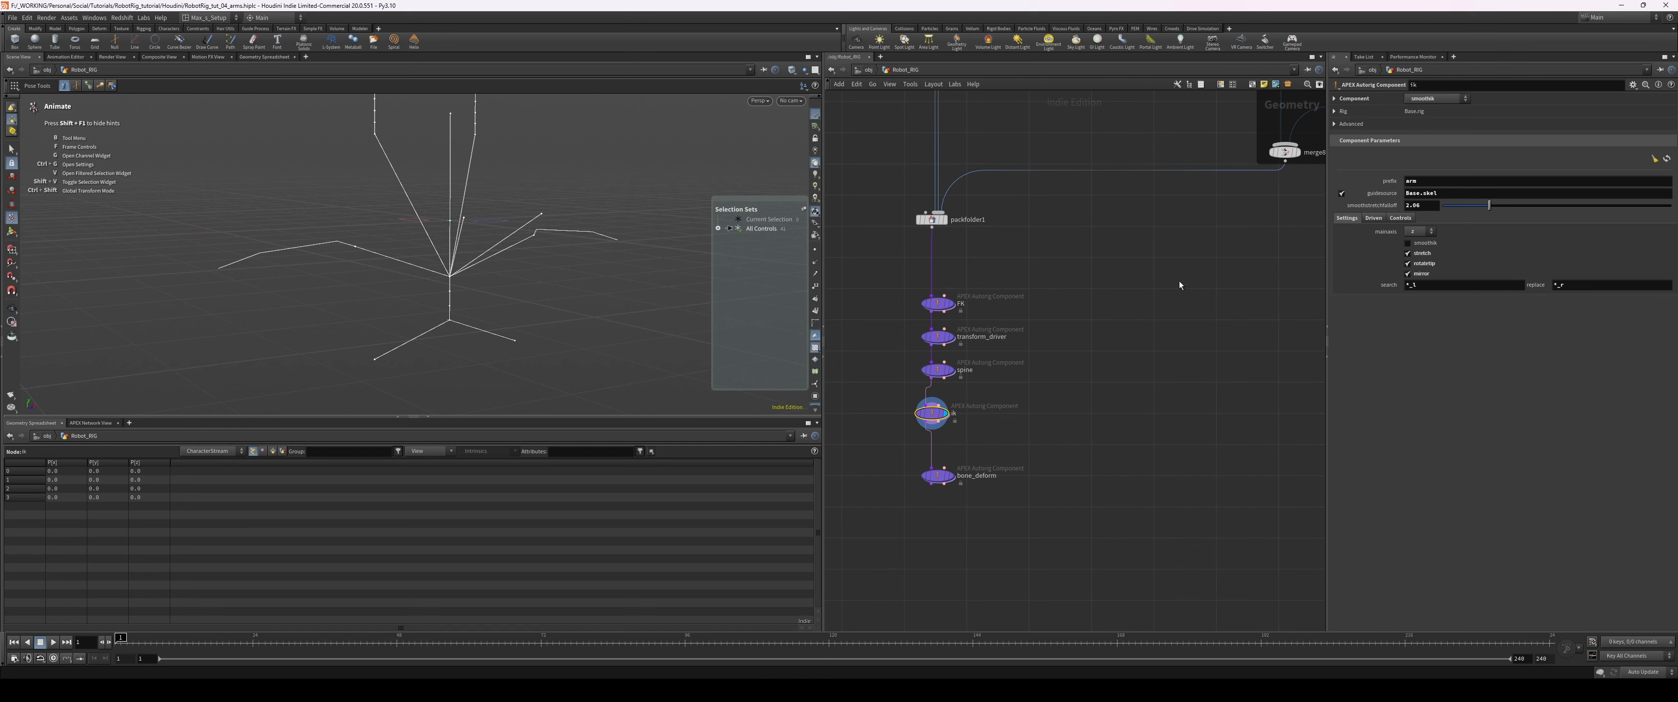
# - Display the null below FINAL_SKELETON, enlarge the viewport and show the joint names to examine the arm joint naming
pyautogui.scroll(-3, 1076, 426)
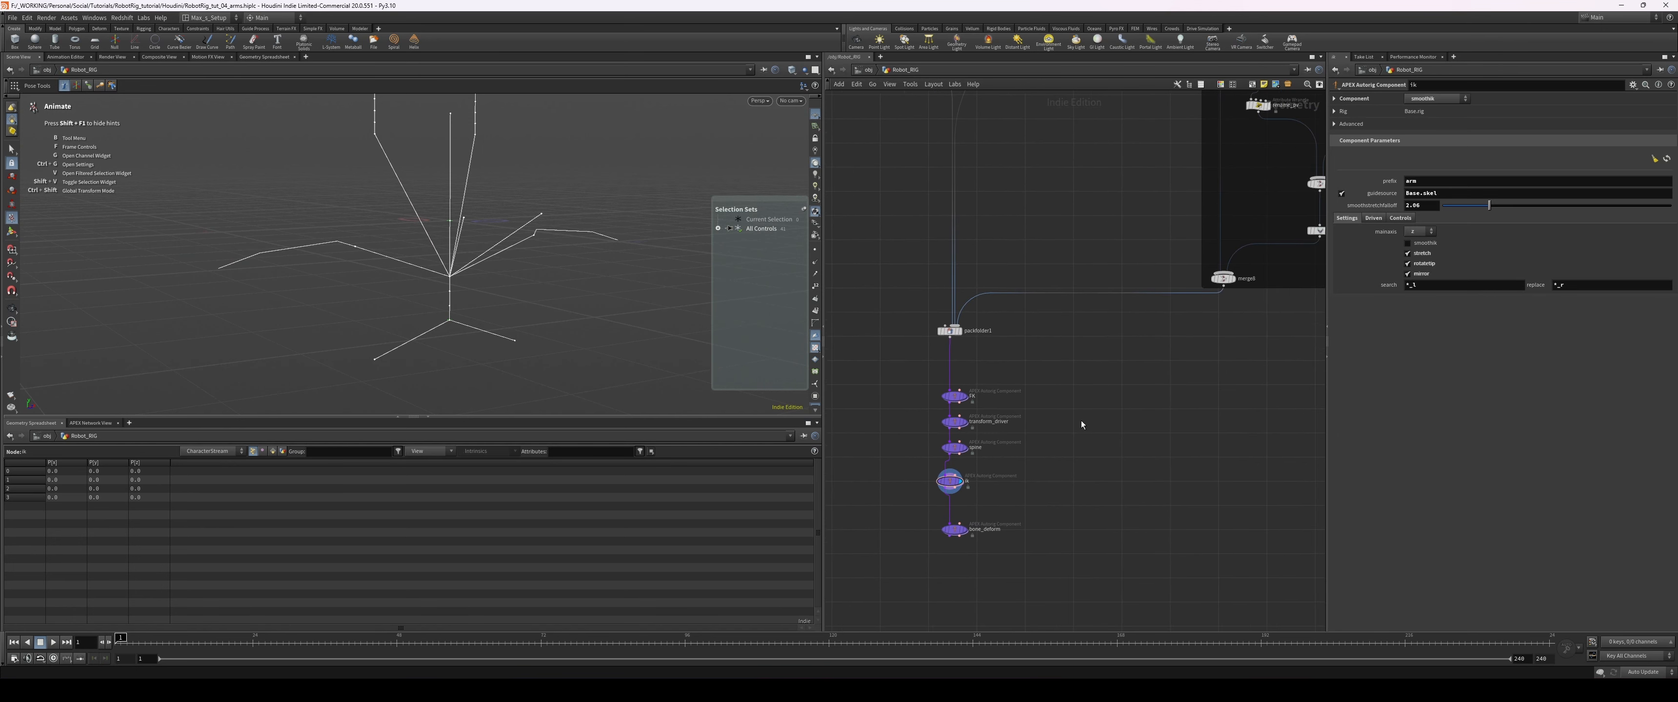
pyautogui.scroll(2, 1084, 421)
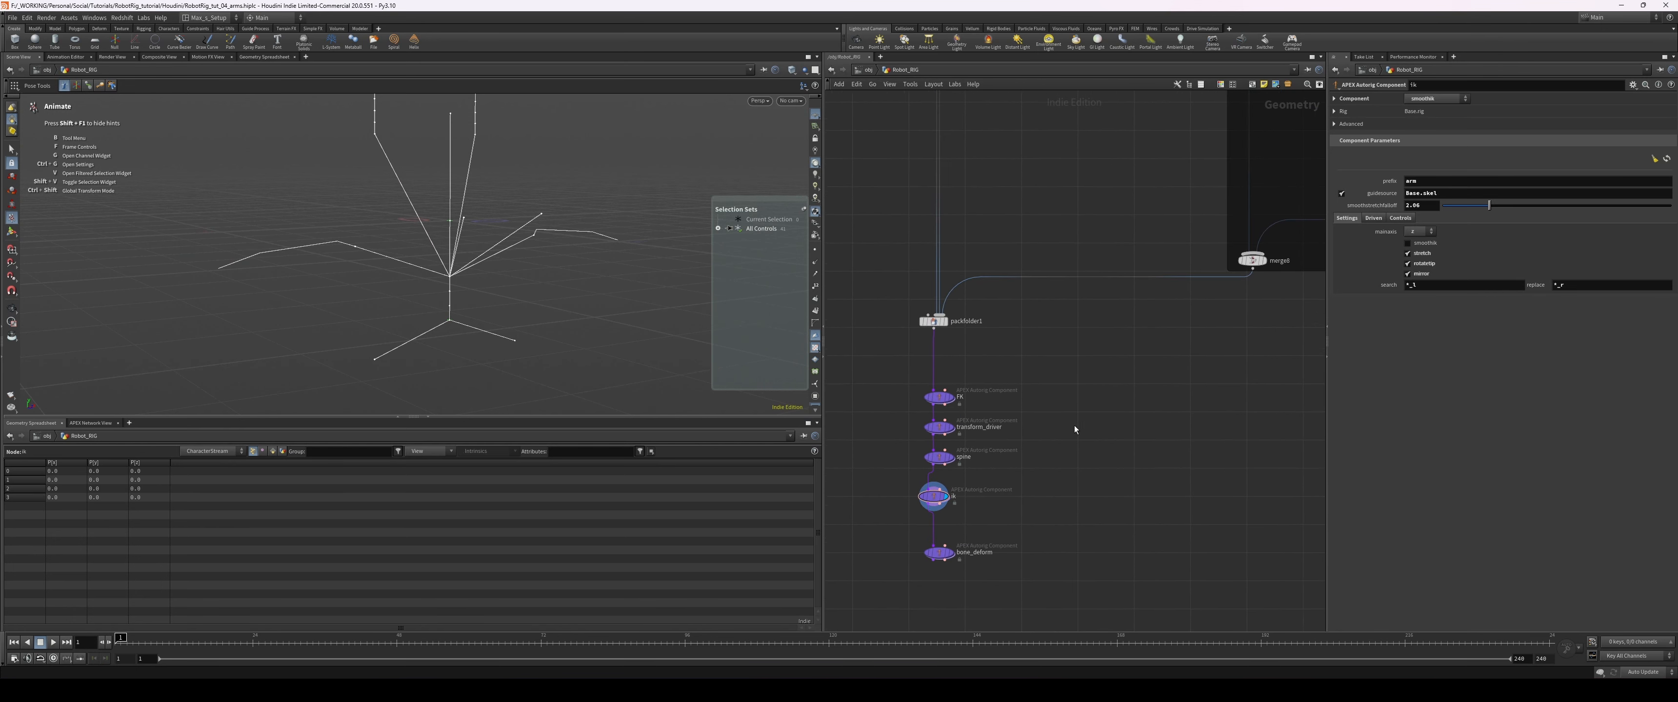
pyautogui.scroll(-1, 1074, 424)
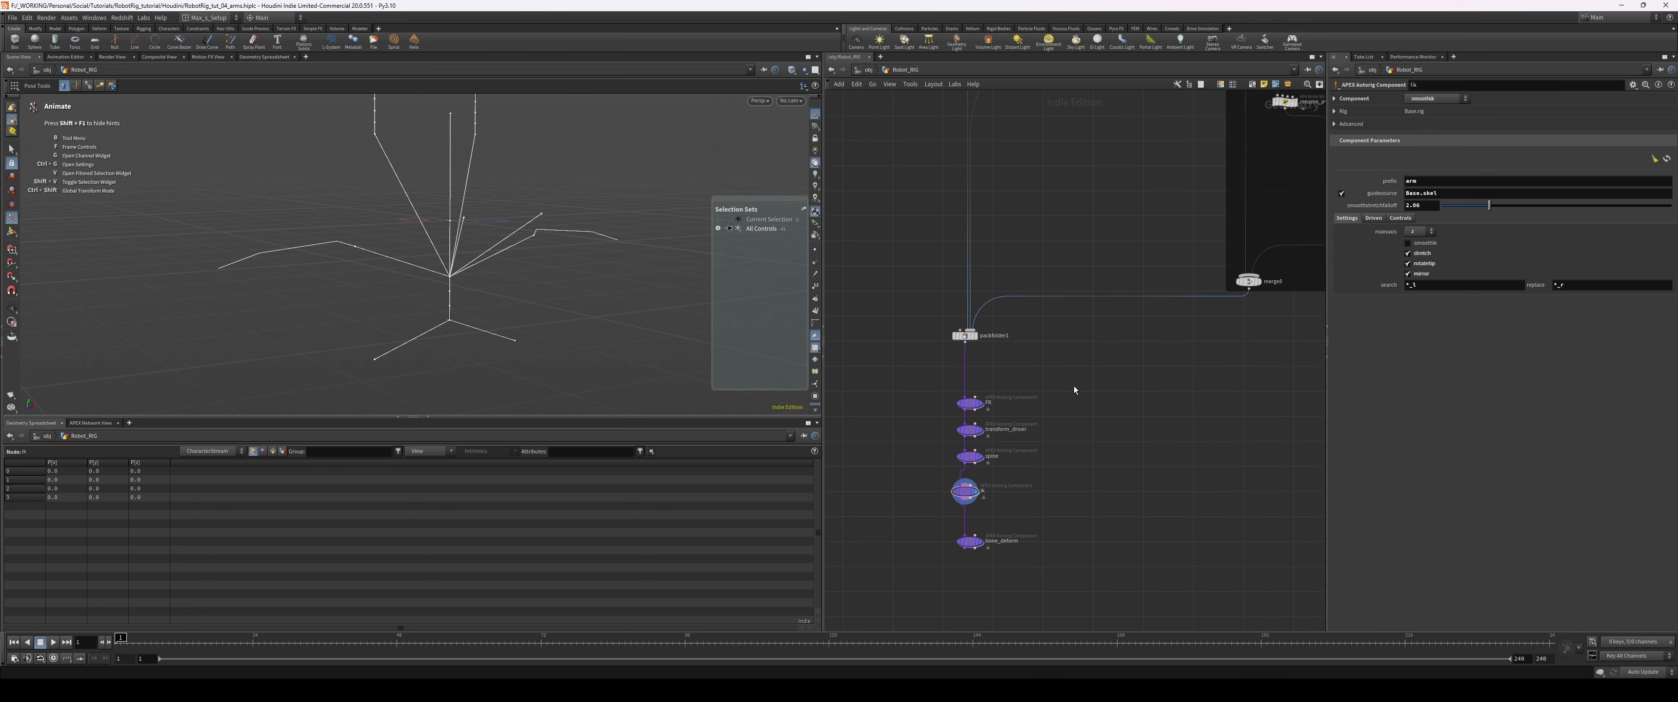
pyautogui.scroll(-3, 1073, 389)
pyautogui.scroll(2, 1077, 426)
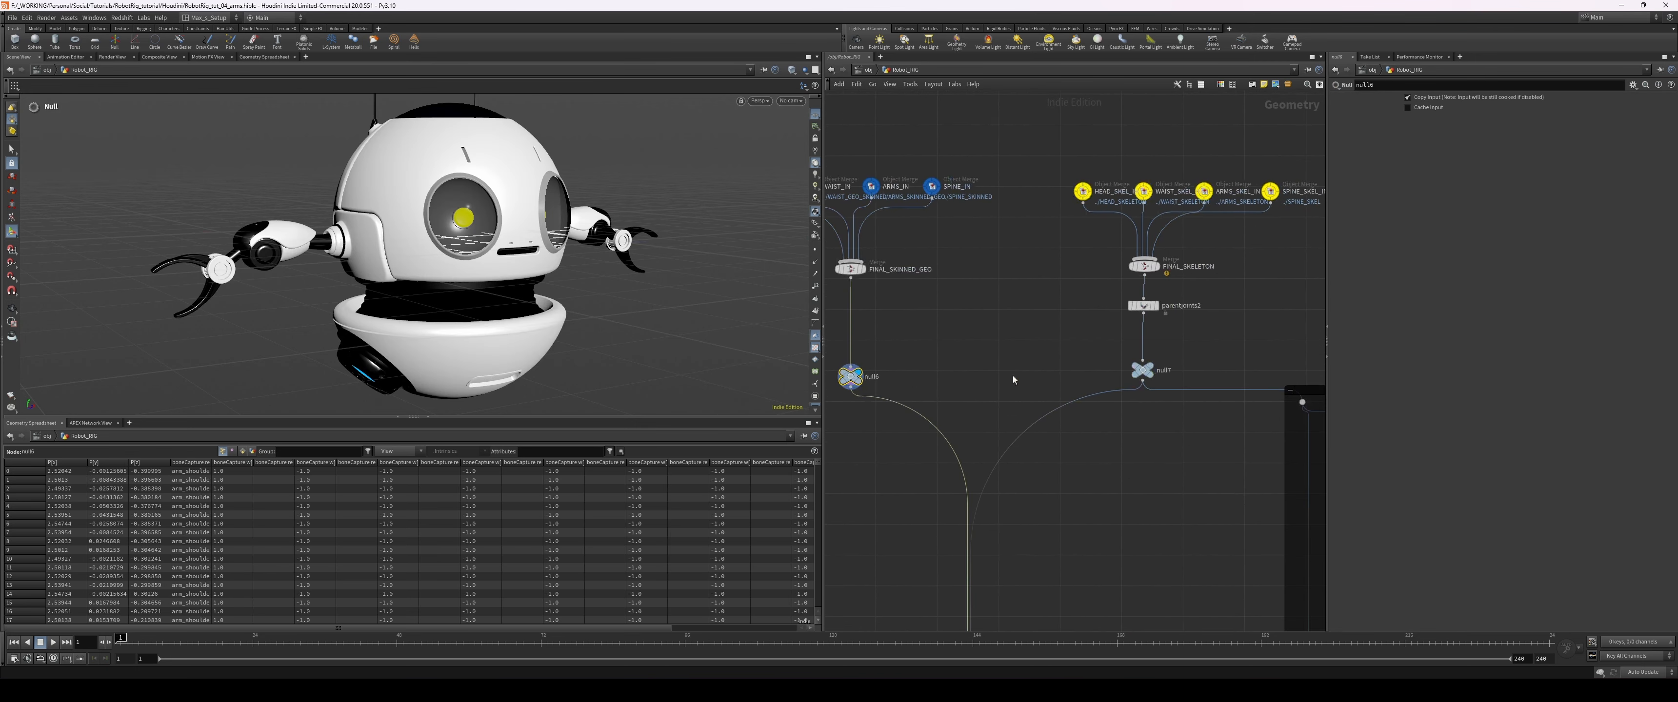
pyautogui.click(1151, 366)
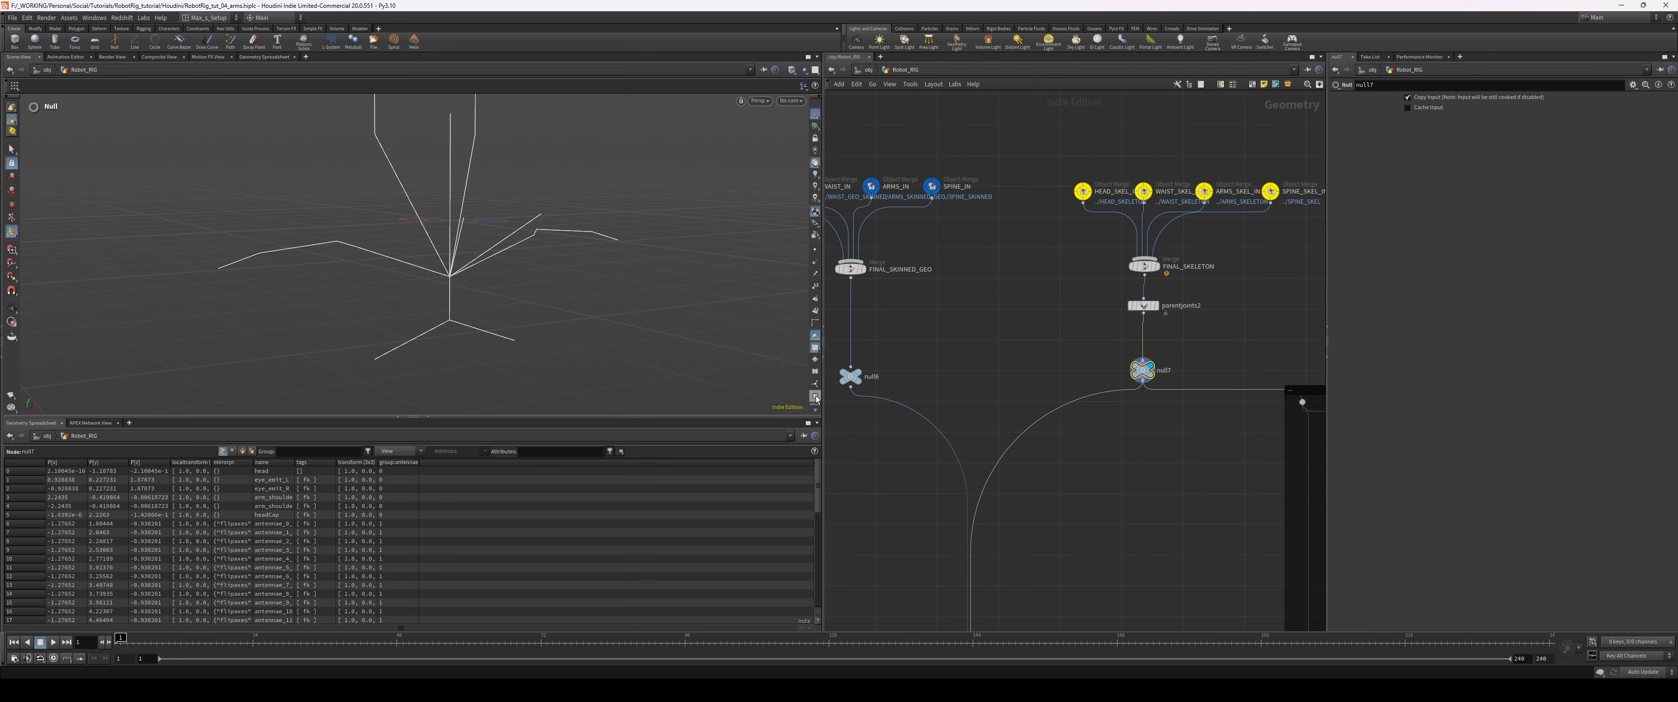
pyautogui.moveTo(762, 416); pyautogui.dragTo(761, 518)
pyautogui.click(815, 417)
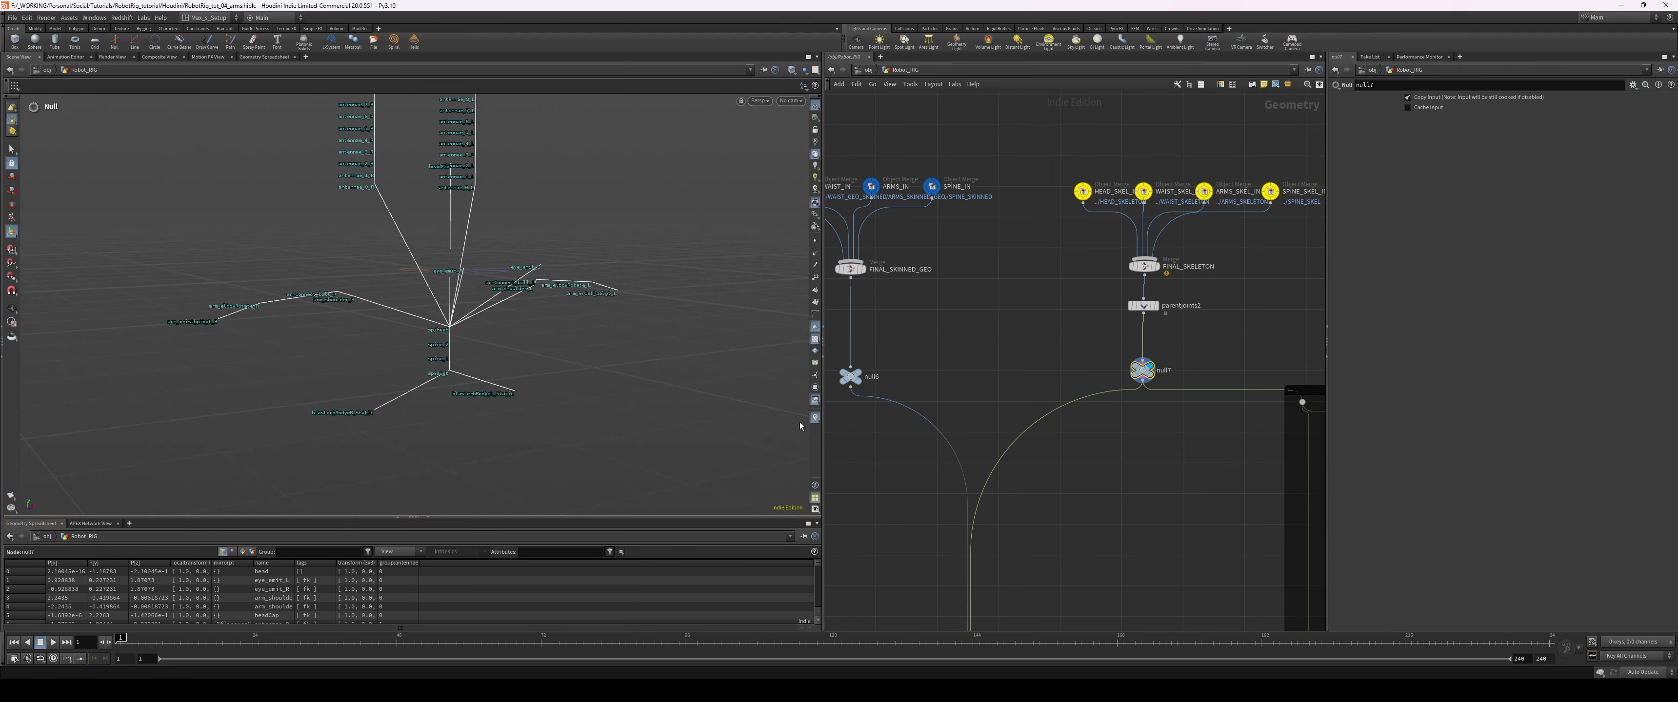
pyautogui.keyDown('alt'); pyautogui.moveTo(635, 423); pyautogui.dragTo(328, 326, button='right'); pyautogui.keyUp('alt')
pyautogui.keyDown('alt'); pyautogui.moveTo(328, 326); pyautogui.dragTo(394, 229); pyautogui.keyUp('alt')
pyautogui.keyDown('alt'); pyautogui.moveTo(502, 255); pyautogui.dragTo(599, 240); pyautogui.keyUp('alt')
# - Set the ik component's mirror search to *_L, its replacement to *_R and its guide source to Guide.skel
pyautogui.moveTo(1130, 535); pyautogui.dragTo(1069, 268, button='middle')
pyautogui.moveTo(1055, 483); pyautogui.dragTo(1126, 205, button='middle')
pyautogui.moveTo(1132, 409); pyautogui.dragTo(932, 441)
pyautogui.moveTo(863, 442); pyautogui.dragTo(853, 437, button='middle')
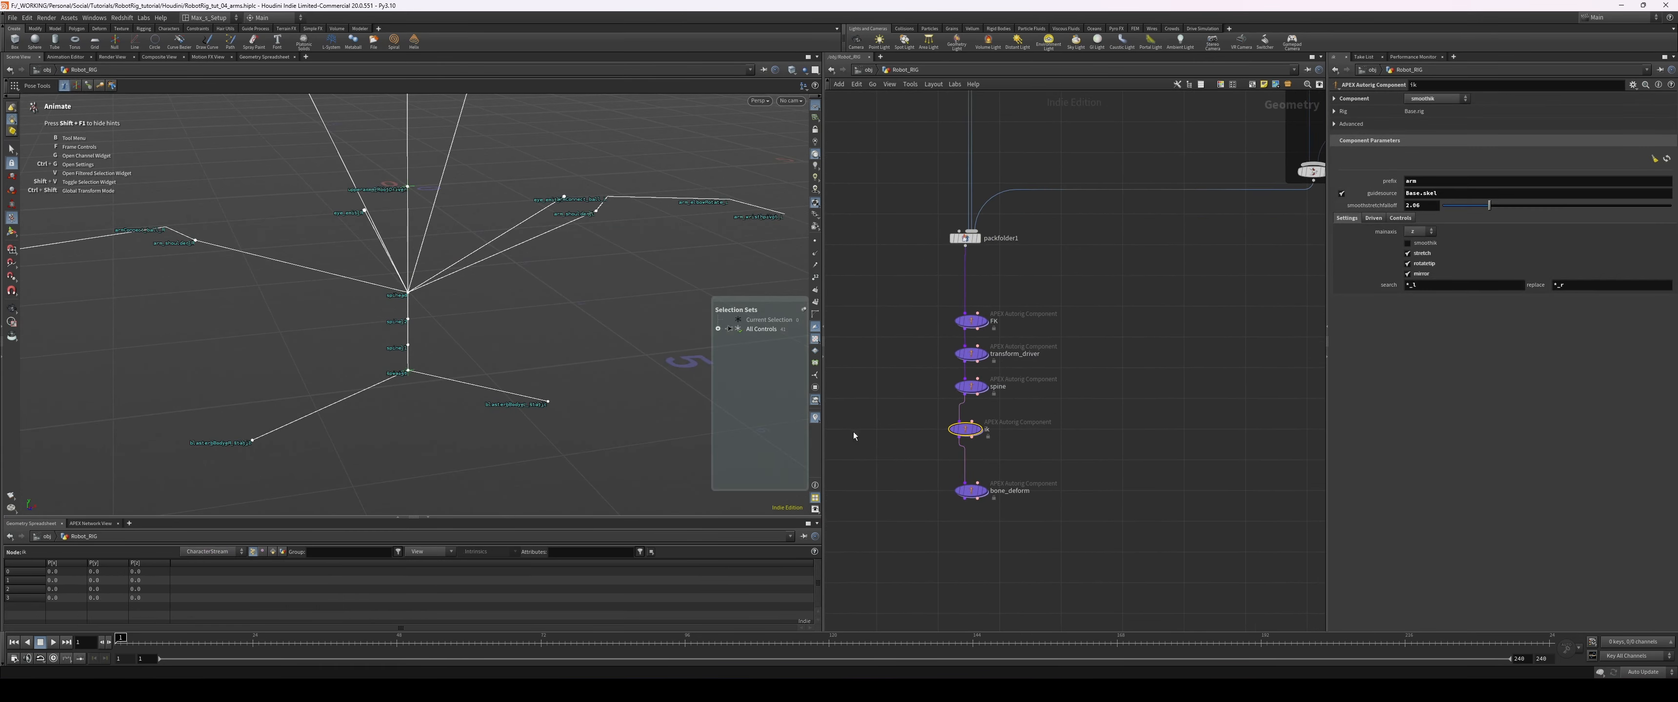
pyautogui.click(1450, 284)
pyautogui.press('Tab')
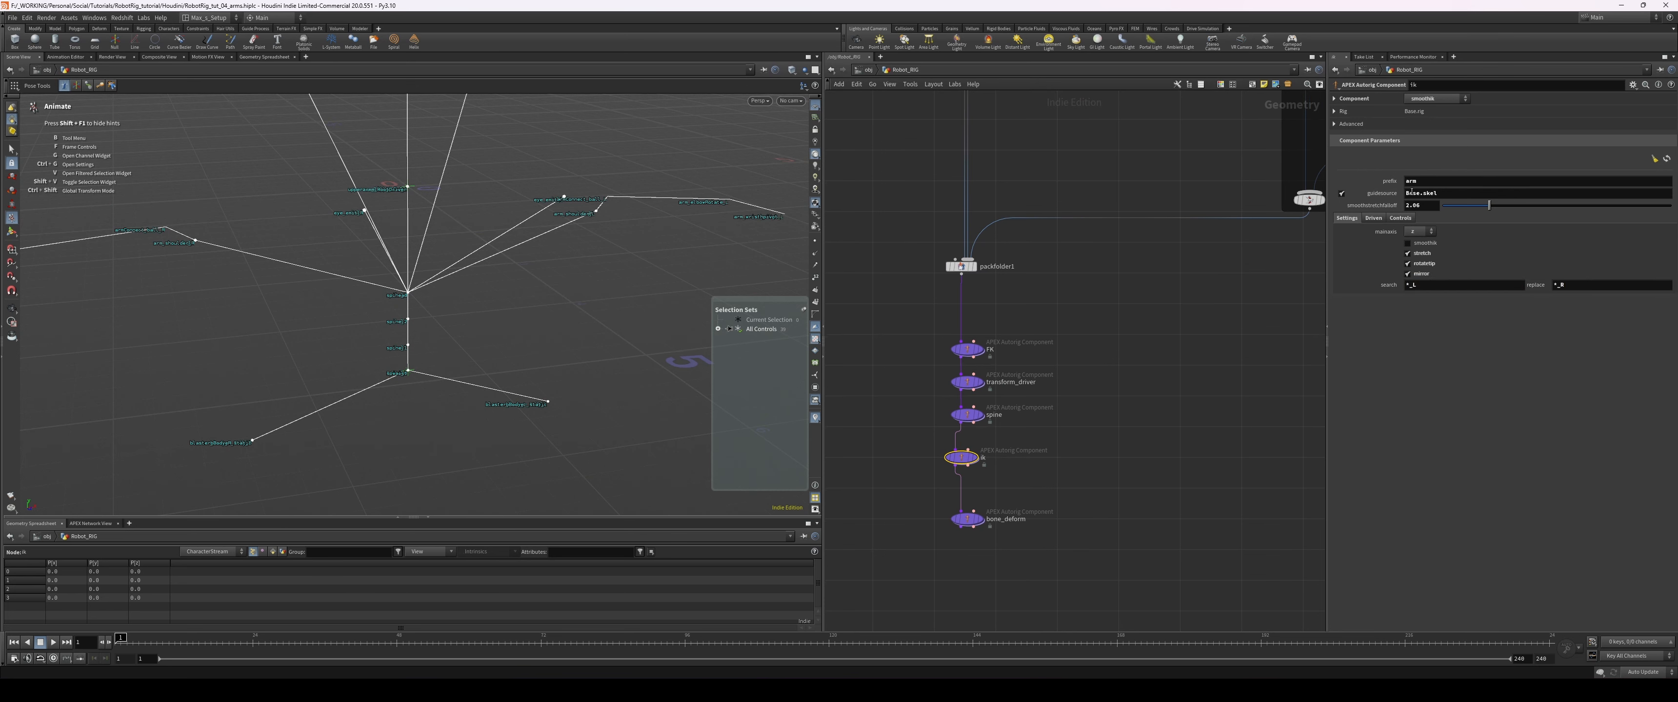
pyautogui.moveTo(1421, 194); pyautogui.dragTo(1349, 204)
pyautogui.write('Guide')
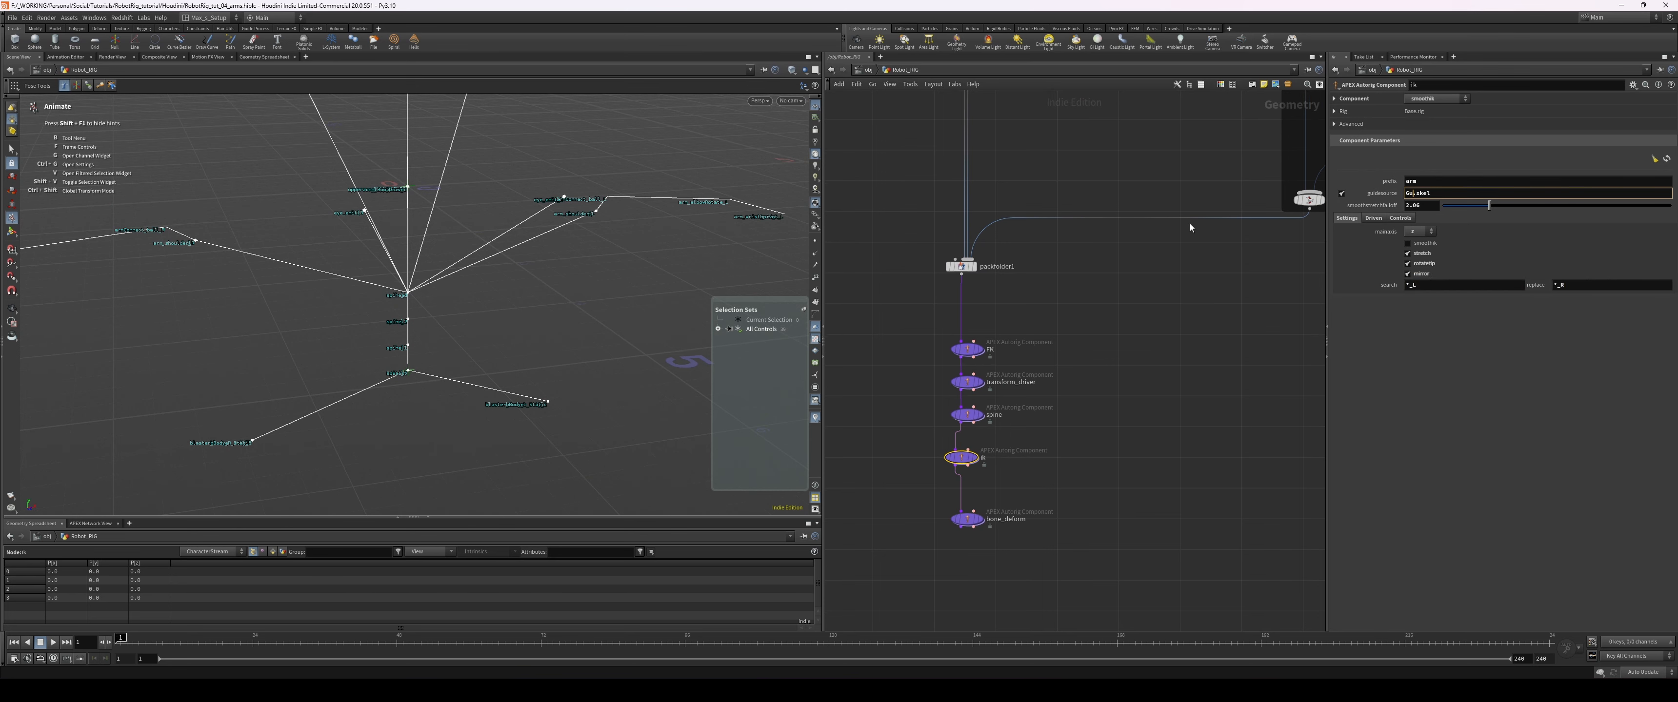
pyautogui.press('Return')
# - Open the ik component's control settings, select the pole vector name and display the rename_pv wrangle for reference
pyautogui.click(1373, 217)
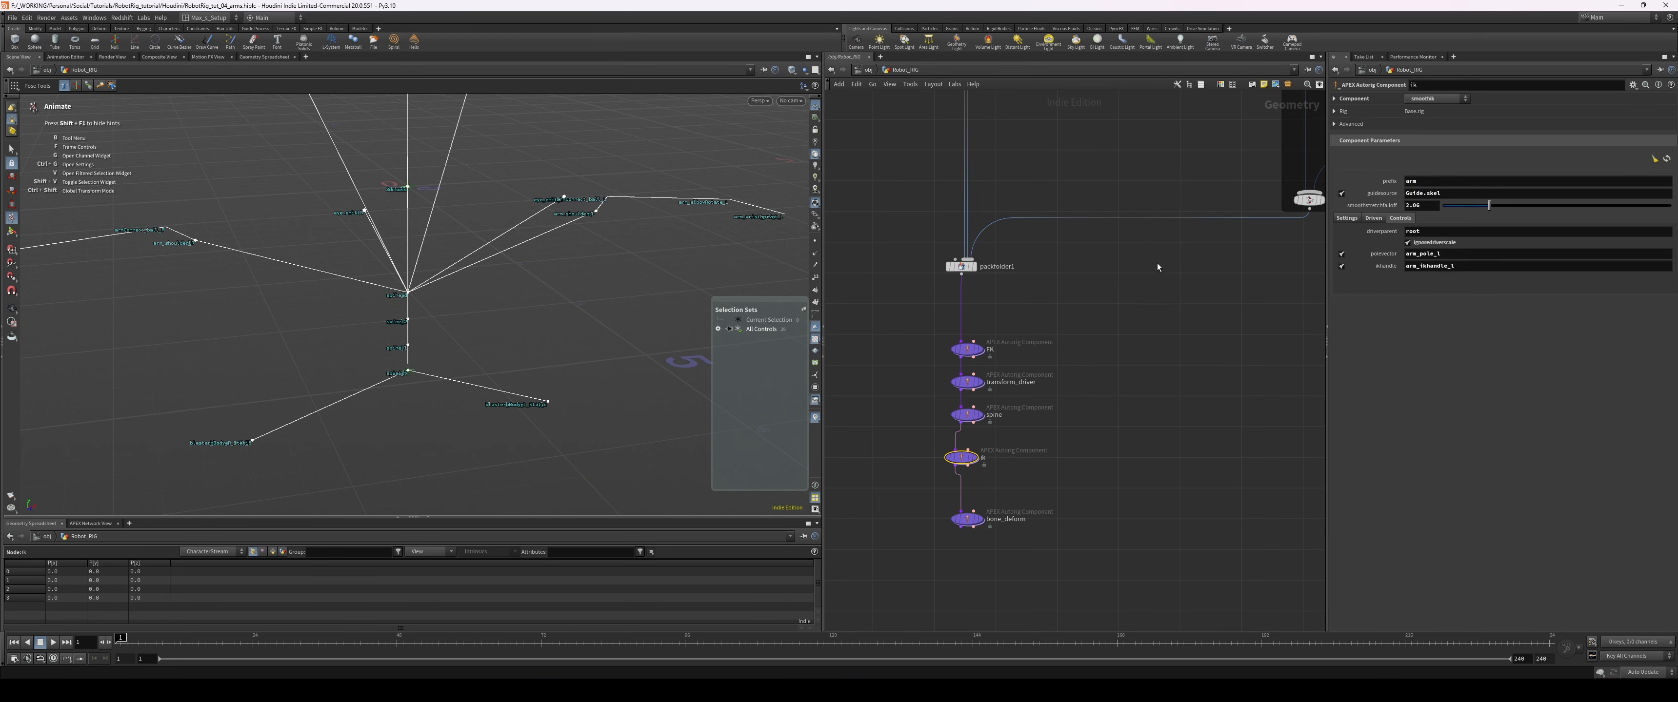
pyautogui.moveTo(1214, 324); pyautogui.dragTo(1191, 342, button='right')
pyautogui.moveTo(1253, 303); pyautogui.dragTo(1105, 385, button='middle')
pyautogui.moveTo(1144, 348); pyautogui.dragTo(1164, 347, button='right')
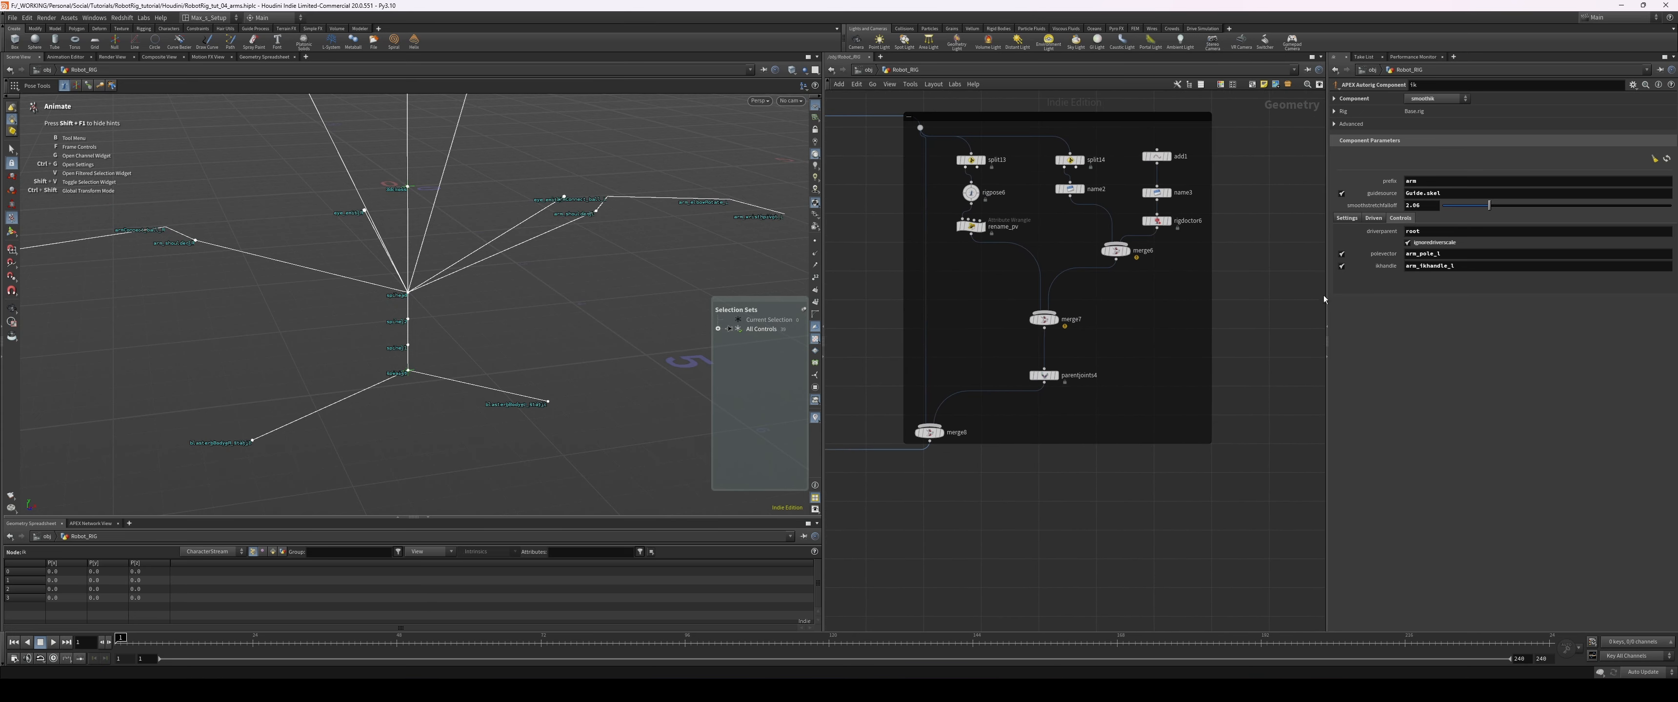
pyautogui.doubleClick(1425, 254)
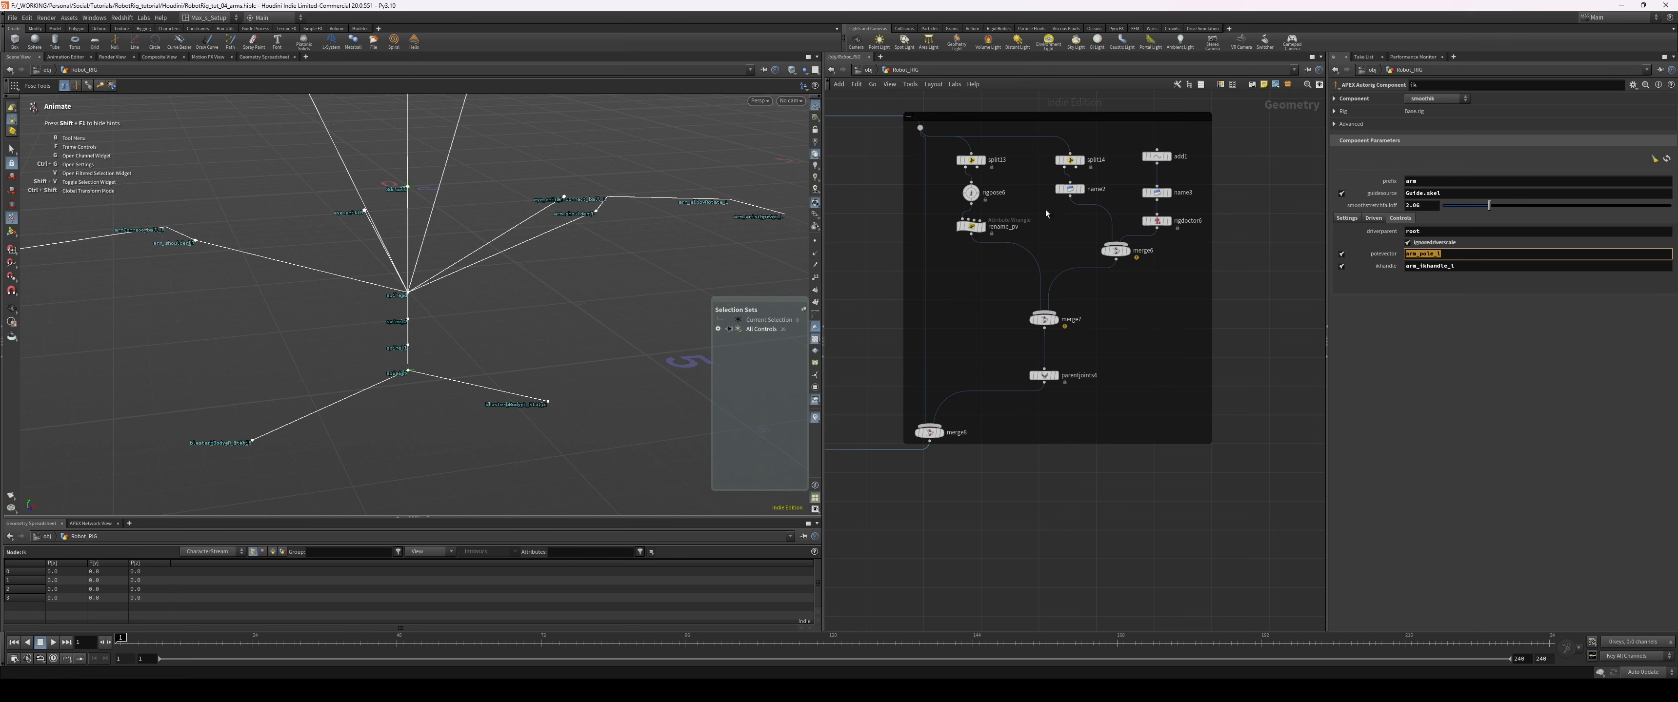
pyautogui.click(972, 227)
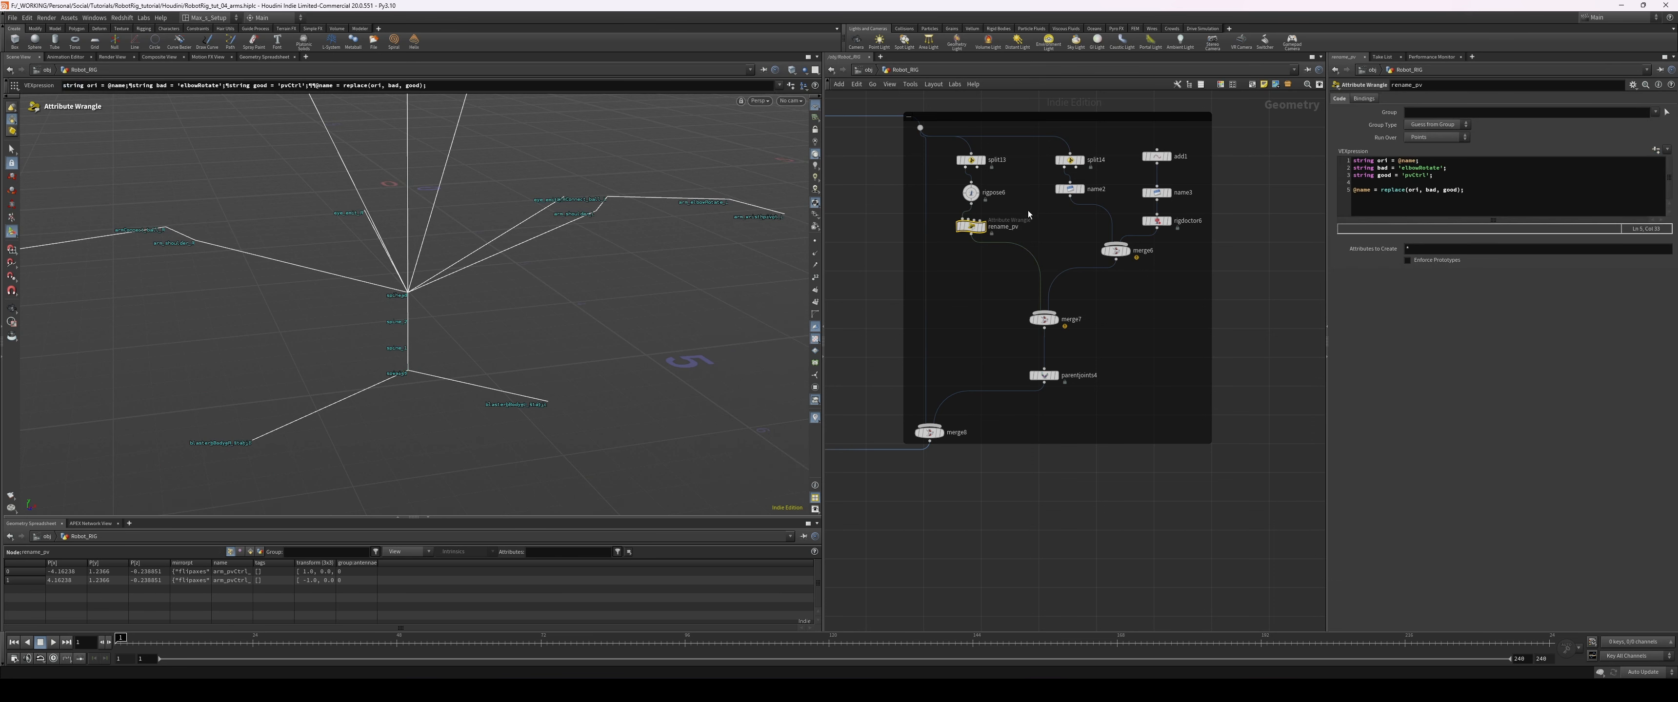
pyautogui.click(983, 227)
pyautogui.hotkey('space', 'f')
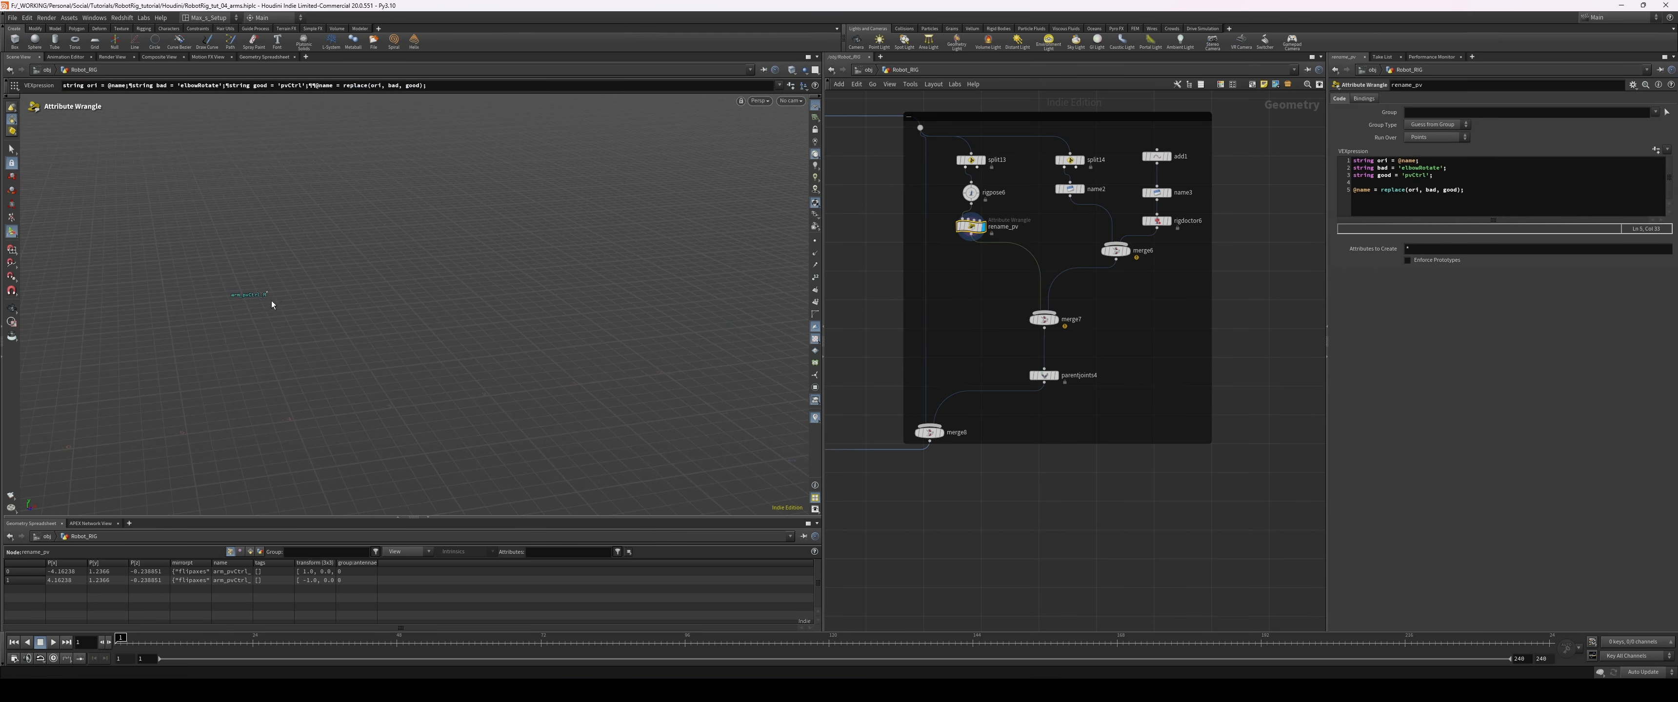
# - Inspect the left pole vector point's name attribute from rename_pv and copy its value
pyautogui.moveTo(891, 604); pyautogui.dragTo(1231, 290, button='middle')
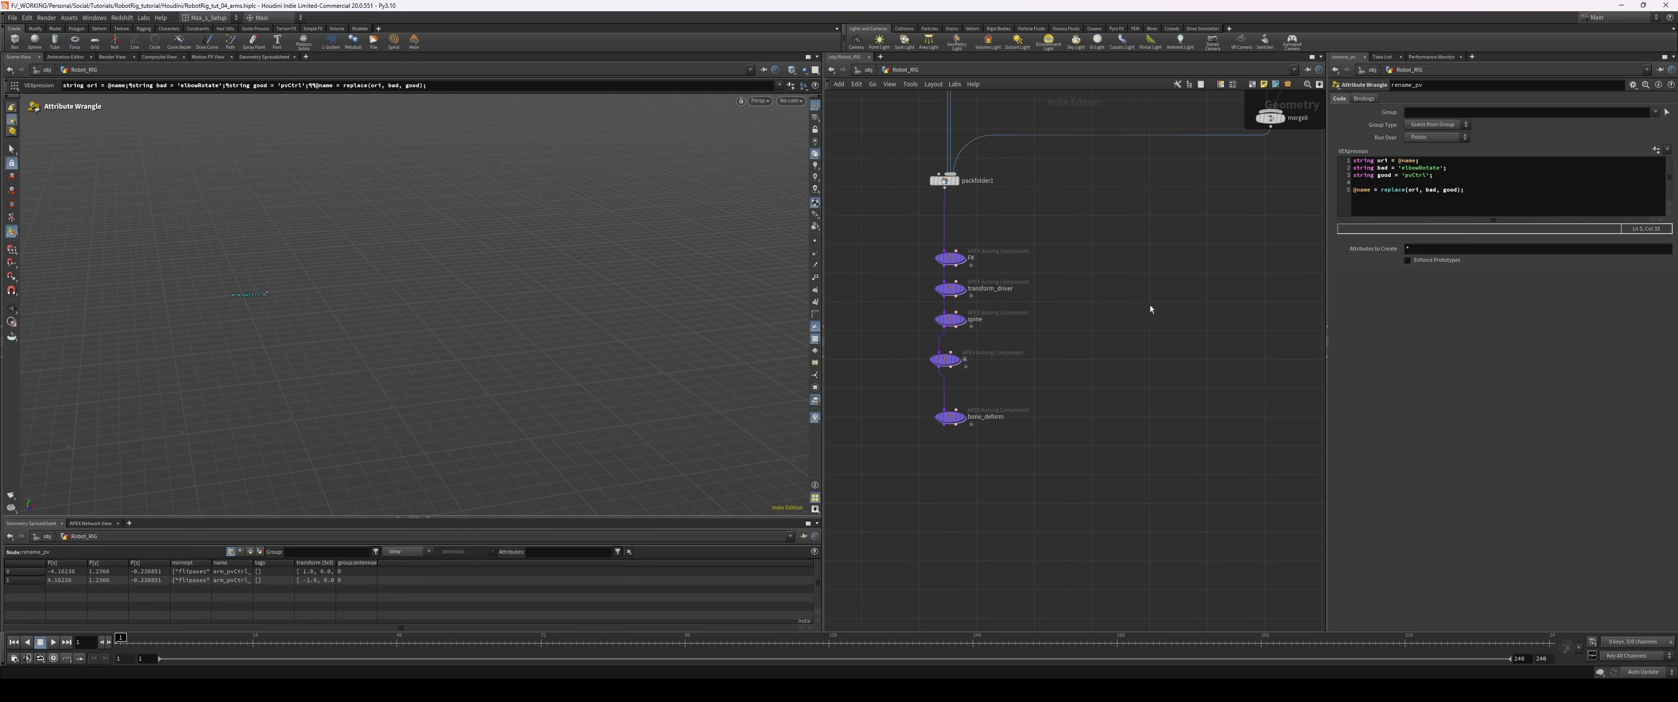
pyautogui.moveTo(1059, 348); pyautogui.dragTo(1090, 379, button='middle')
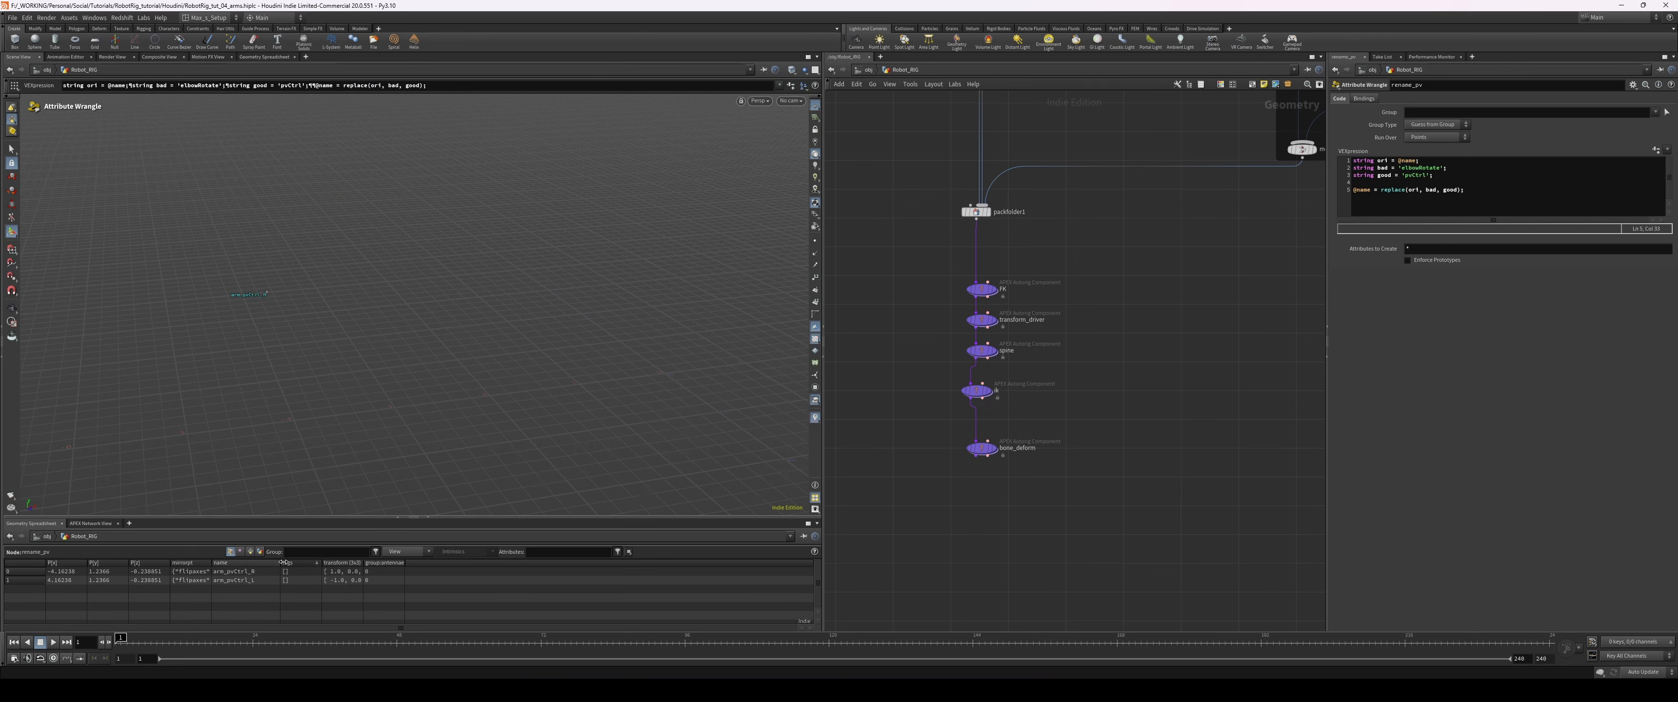
pyautogui.doubleClick(231, 580)
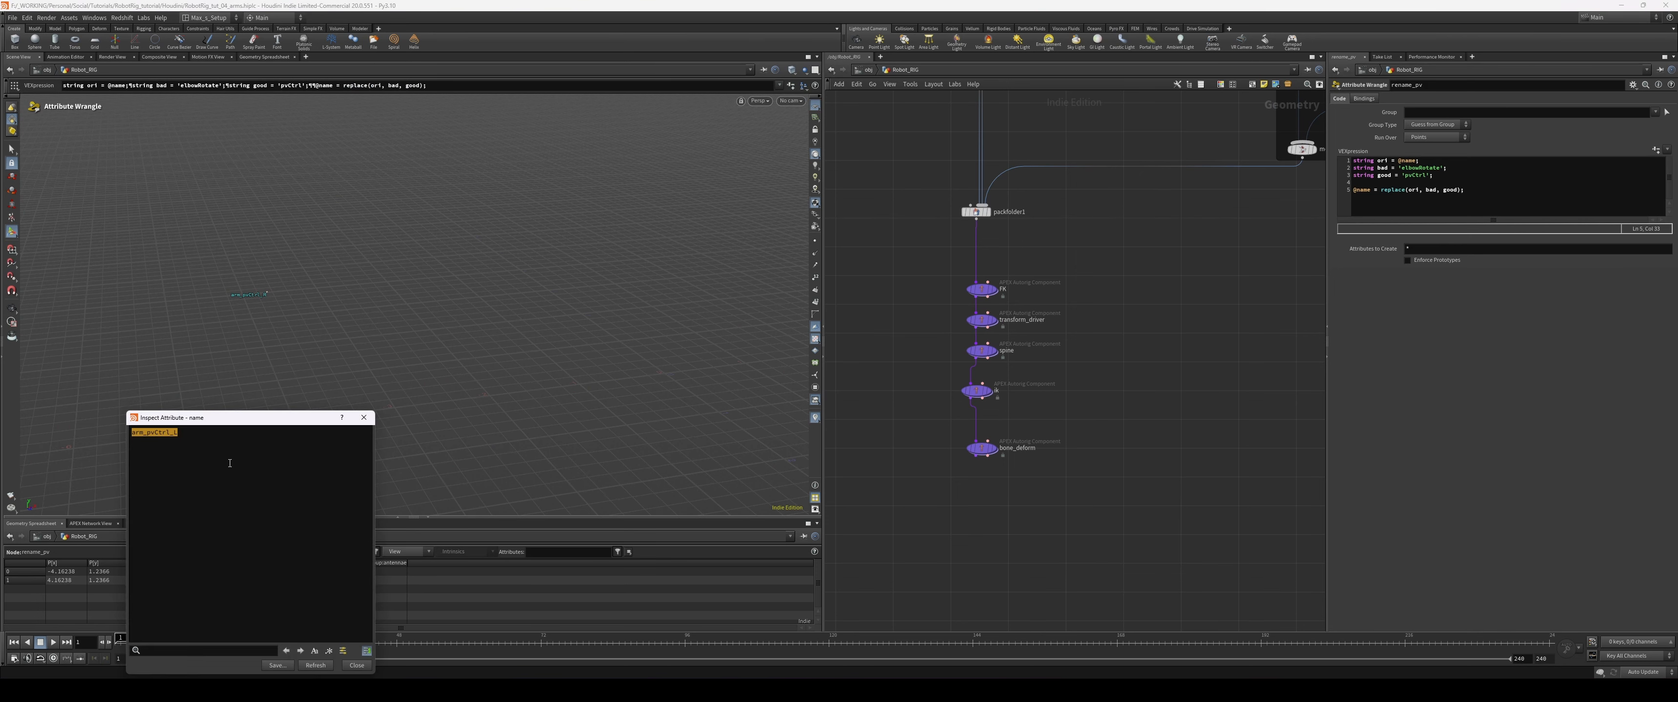
pyautogui.click(364, 418)
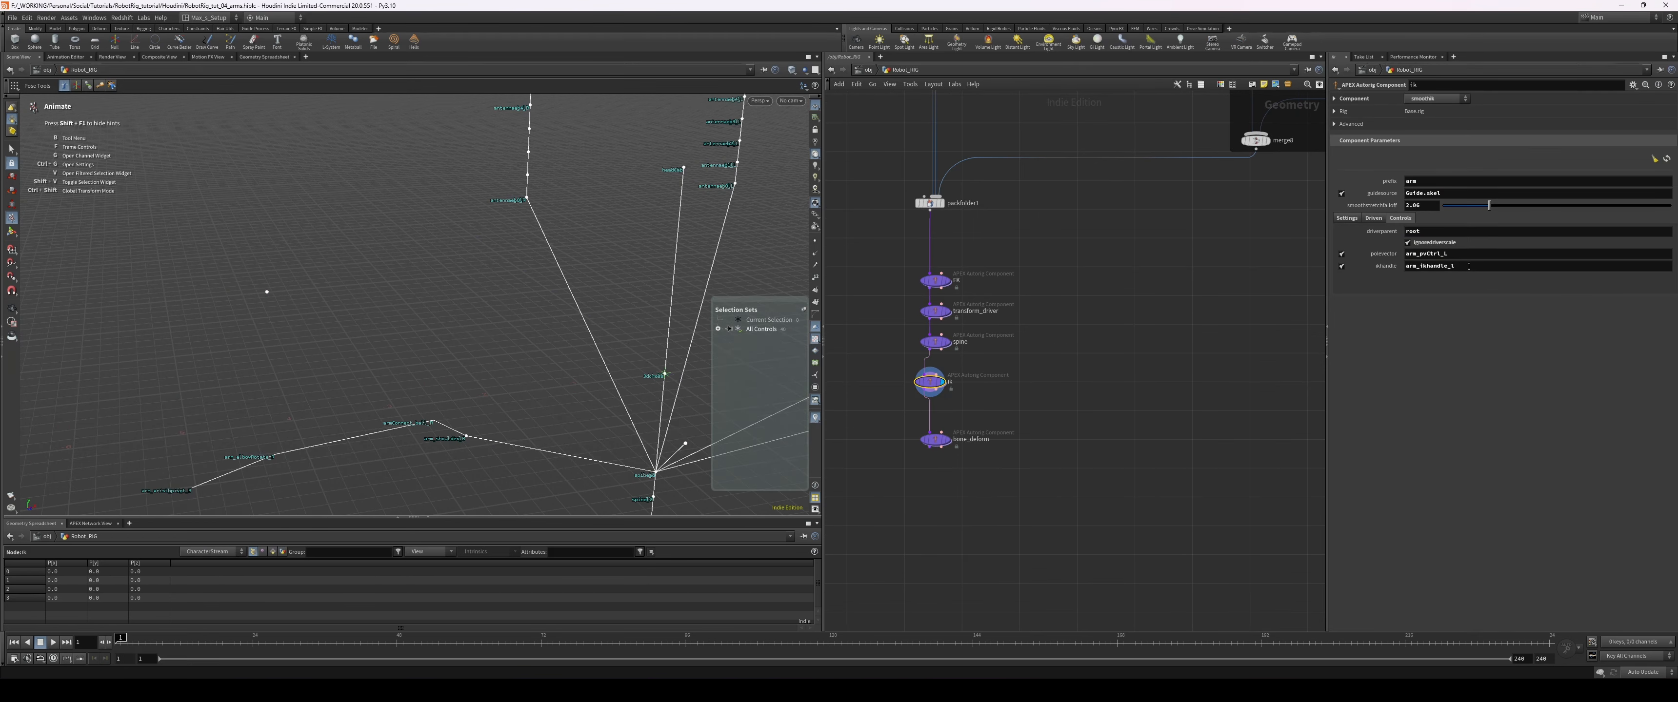
# - Set the ik component's pole vector control to arm_pvCtrl_L and its IK handle control to arm_ikhandle_L
pyautogui.click(1469, 265)
pyautogui.press('BackSpace')
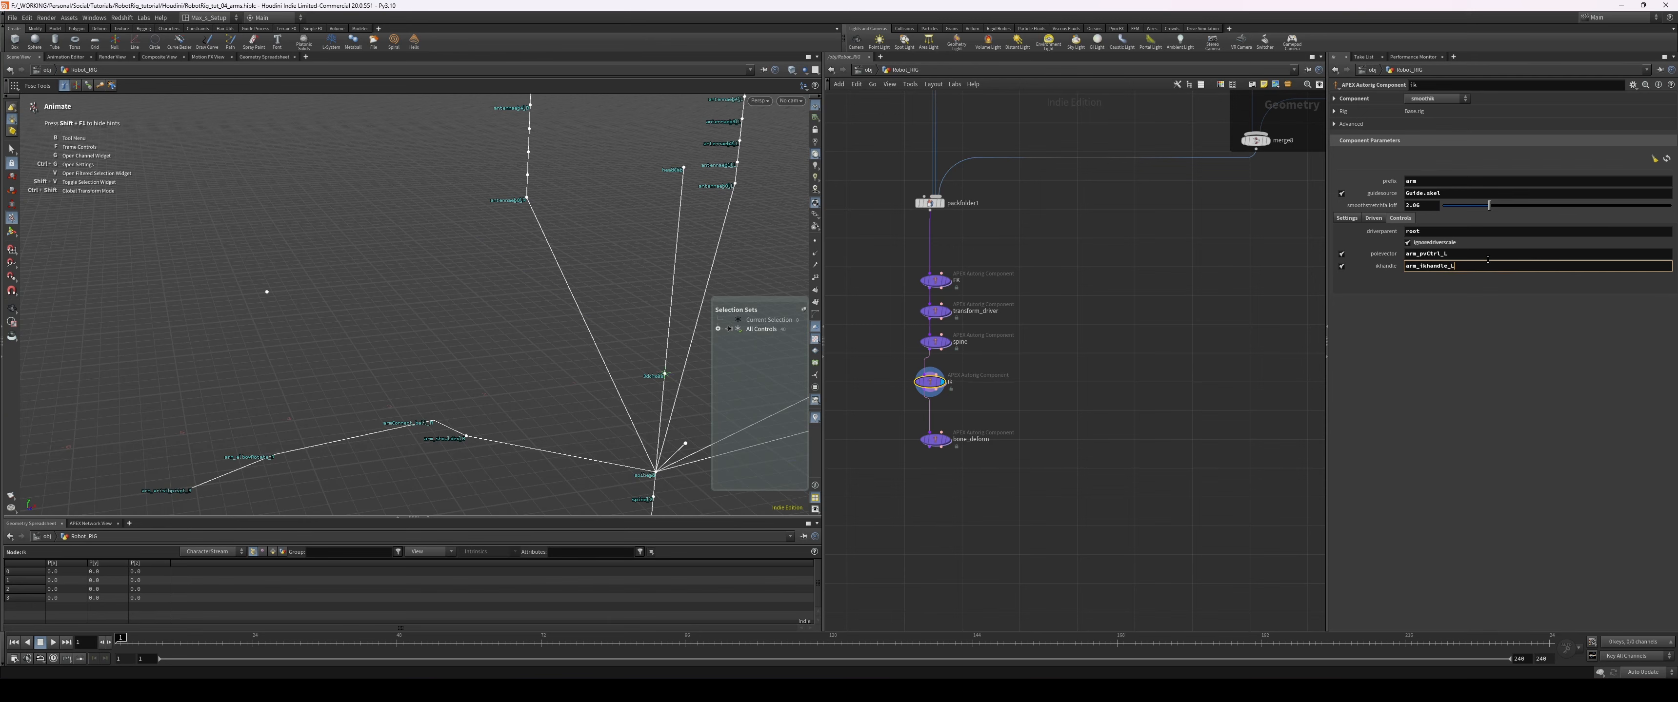
pyautogui.press('Return')
# - Examine the arm pole vector controls on both sides of the rig and hide the joint names
pyautogui.moveTo(430, 349); pyautogui.dragTo(324, 301)
pyautogui.press('Return')
pyautogui.keyDown('alt'); pyautogui.moveTo(559, 341); pyautogui.dragTo(478, 290, button='middle'); pyautogui.keyUp('alt')
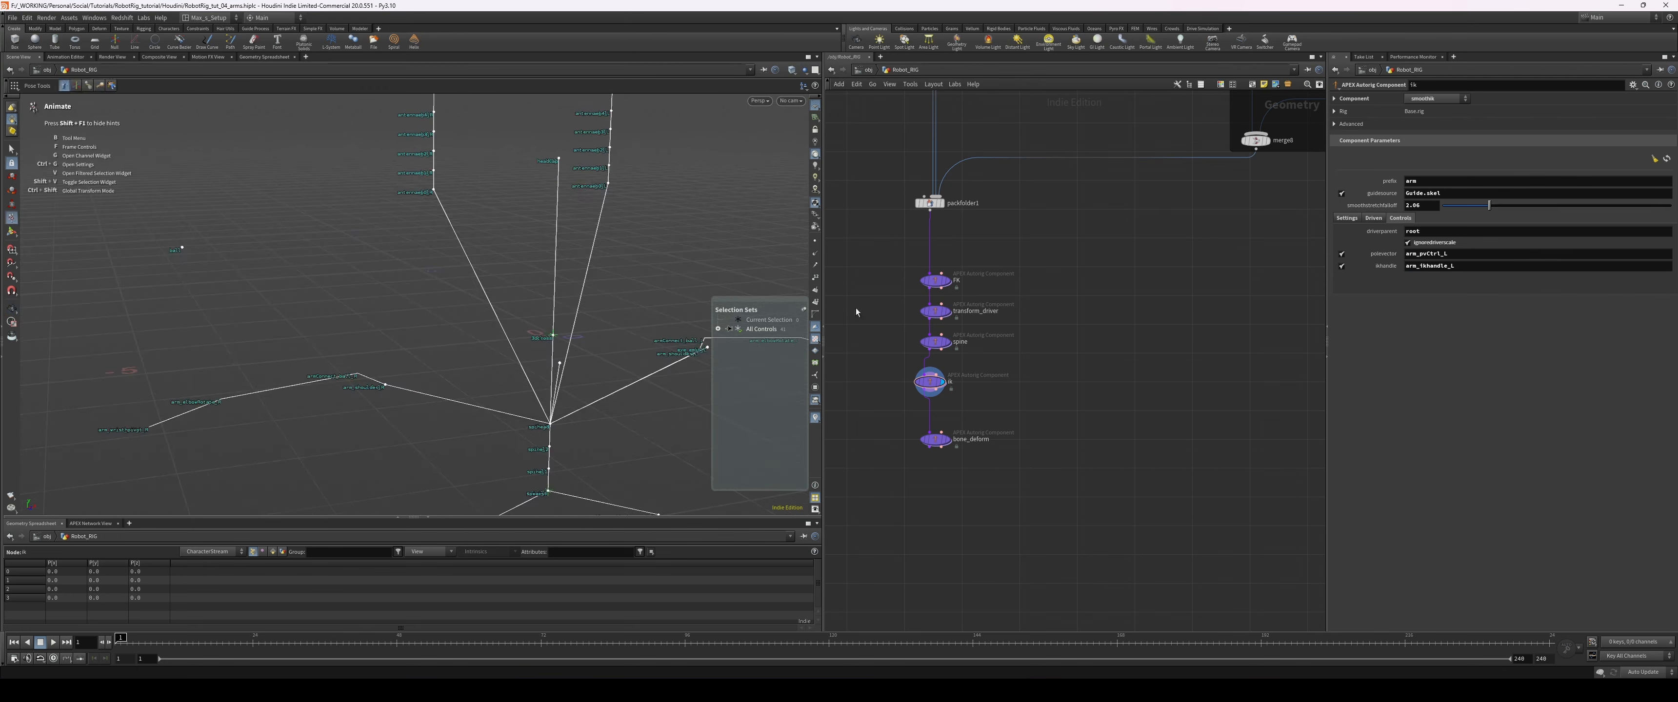
pyautogui.keyDown('alt'); pyautogui.moveTo(781, 311); pyautogui.dragTo(499, 318); pyautogui.keyUp('alt')
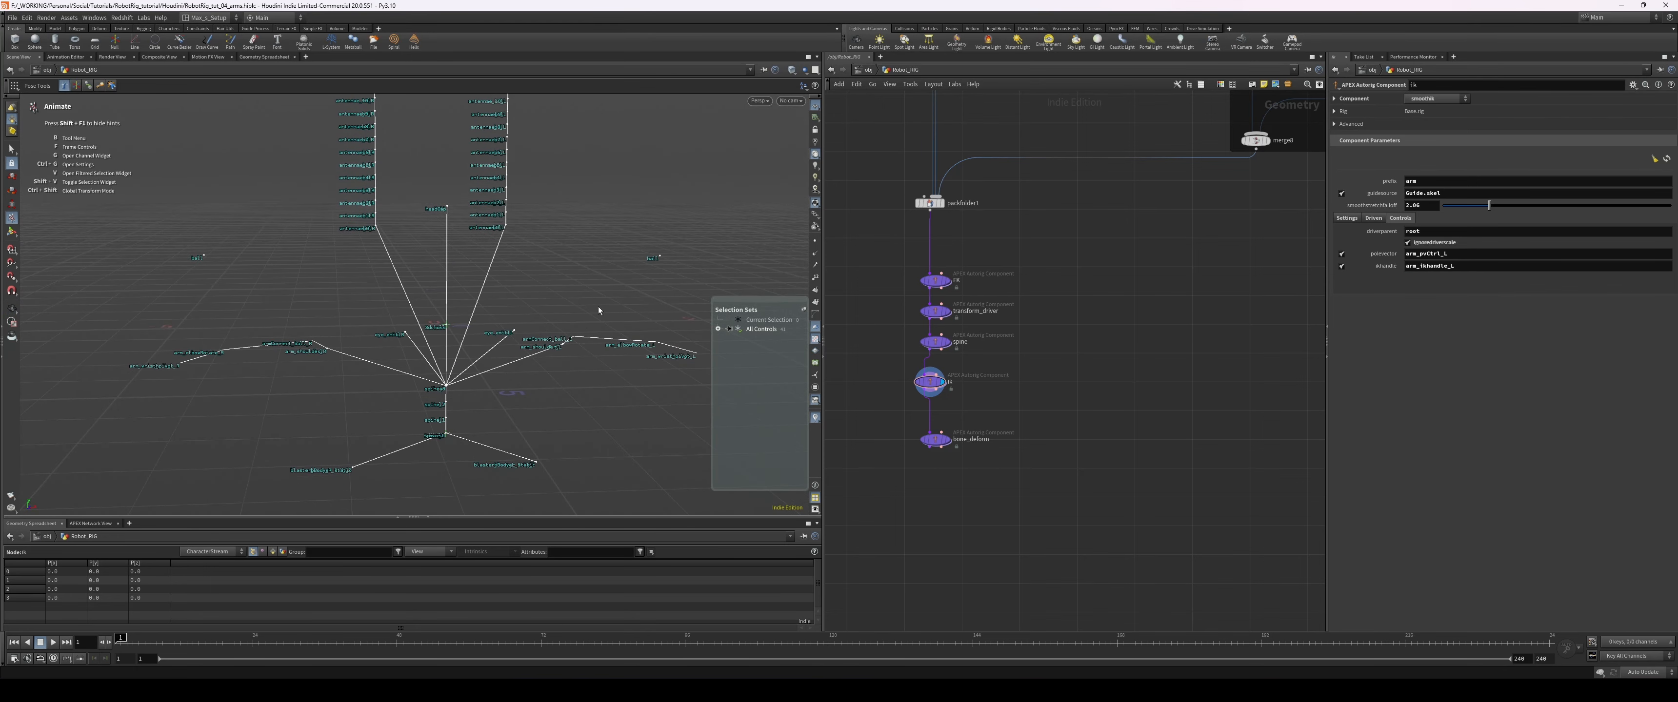
pyautogui.press('Escape')
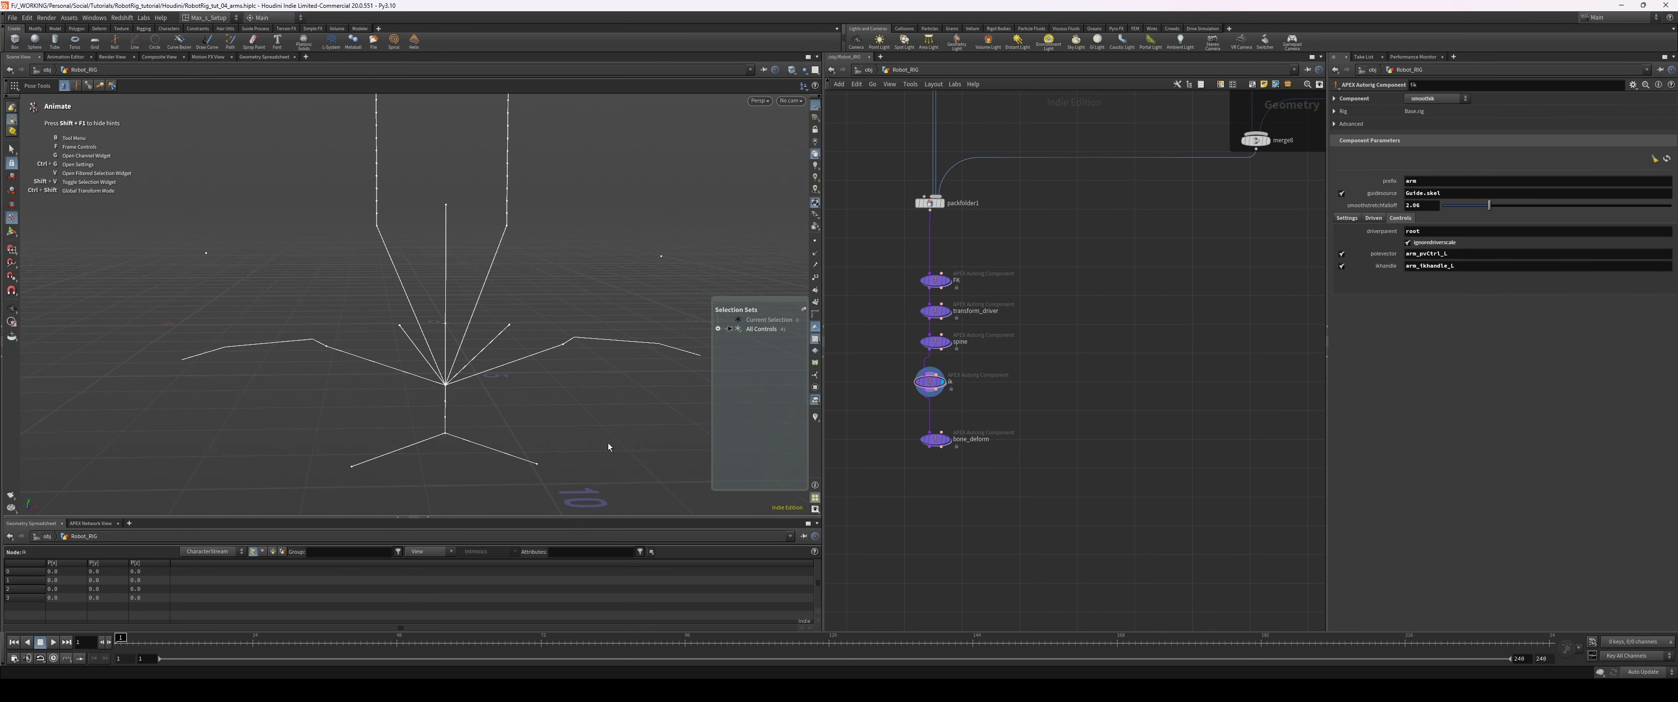
pyautogui.keyDown('alt'); pyautogui.moveTo(574, 374); pyautogui.dragTo(551, 376); pyautogui.keyUp('alt')
# - Display the robot's skinned geometry from the null below FINAL_SKINNED_GEO
pyautogui.press('h')
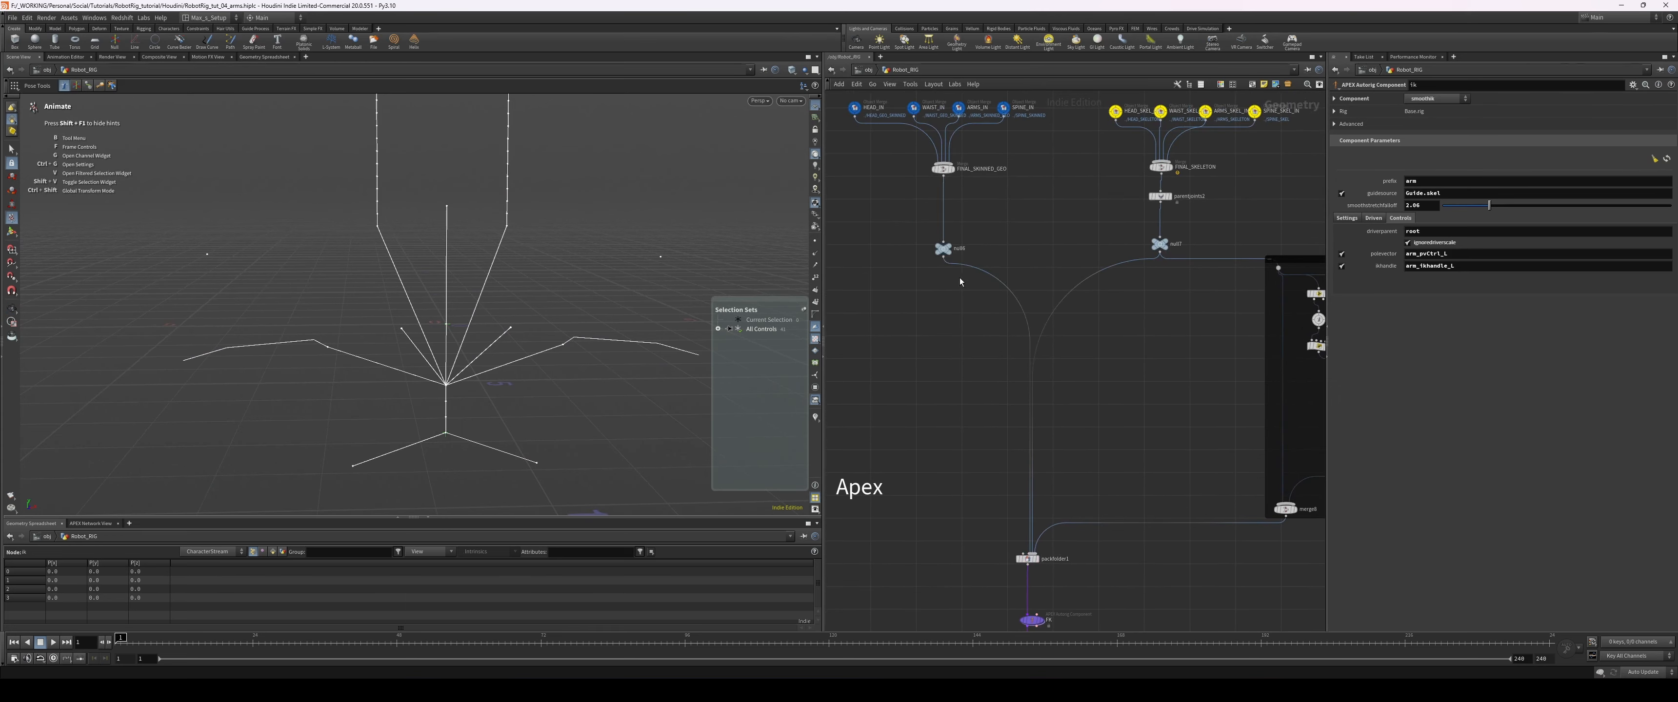
pyautogui.click(943, 249)
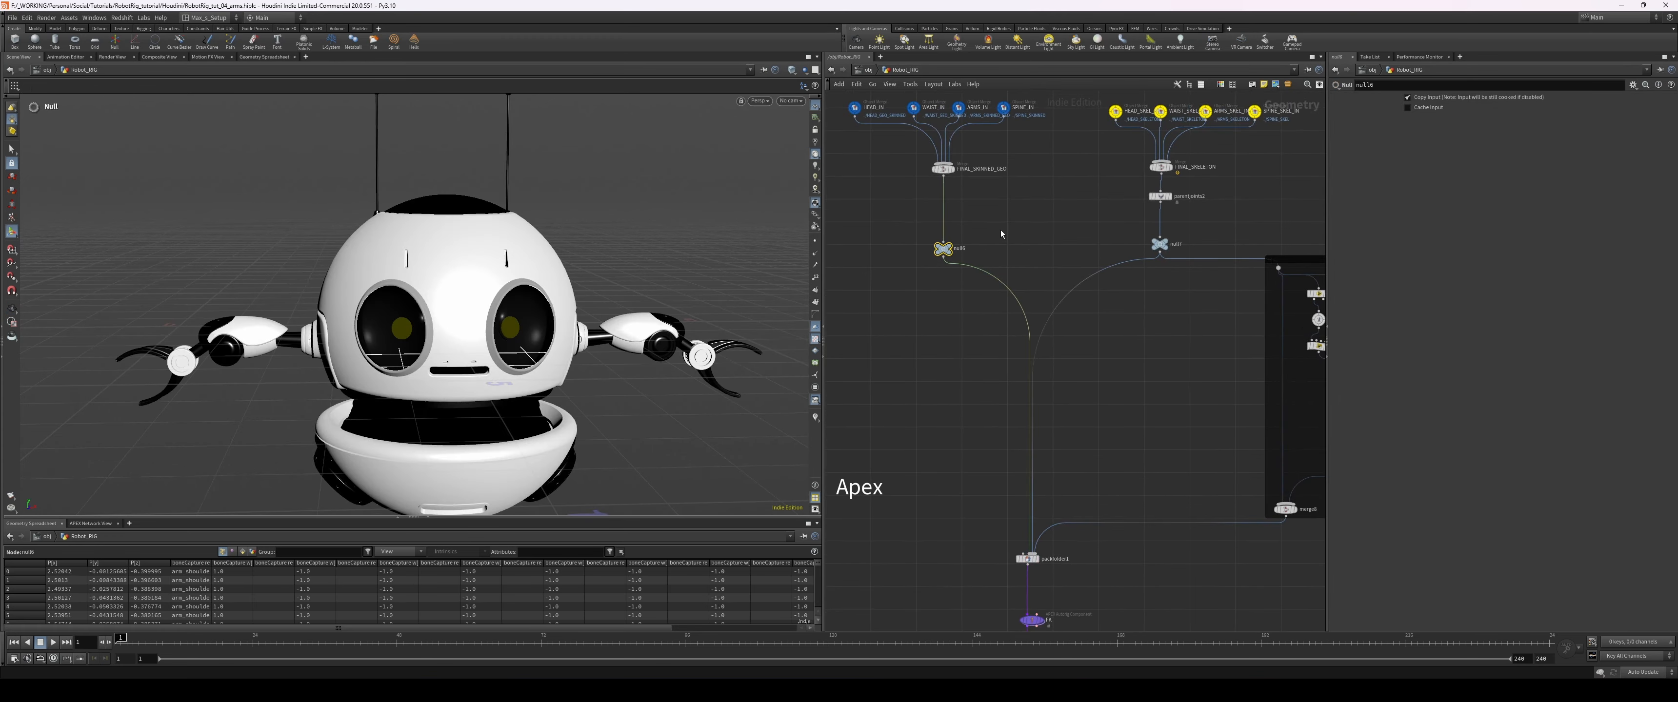
# - Select and display the ik component to show the arm rig in the viewport
pyautogui.moveTo(997, 280); pyautogui.dragTo(970, 251, button='middle')
pyautogui.click(970, 251)
pyautogui.moveTo(928, 241); pyautogui.dragTo(895, 210)
pyautogui.moveTo(899, 513); pyautogui.dragTo(915, 289, button='middle')
pyautogui.moveTo(949, 228)
pyautogui.mouseDown(button='middle')
pyautogui.moveTo(936, 295)
pyautogui.moveTo(959, 364)
pyautogui.moveTo(971, 241)
pyautogui.mouseUp(button='middle')
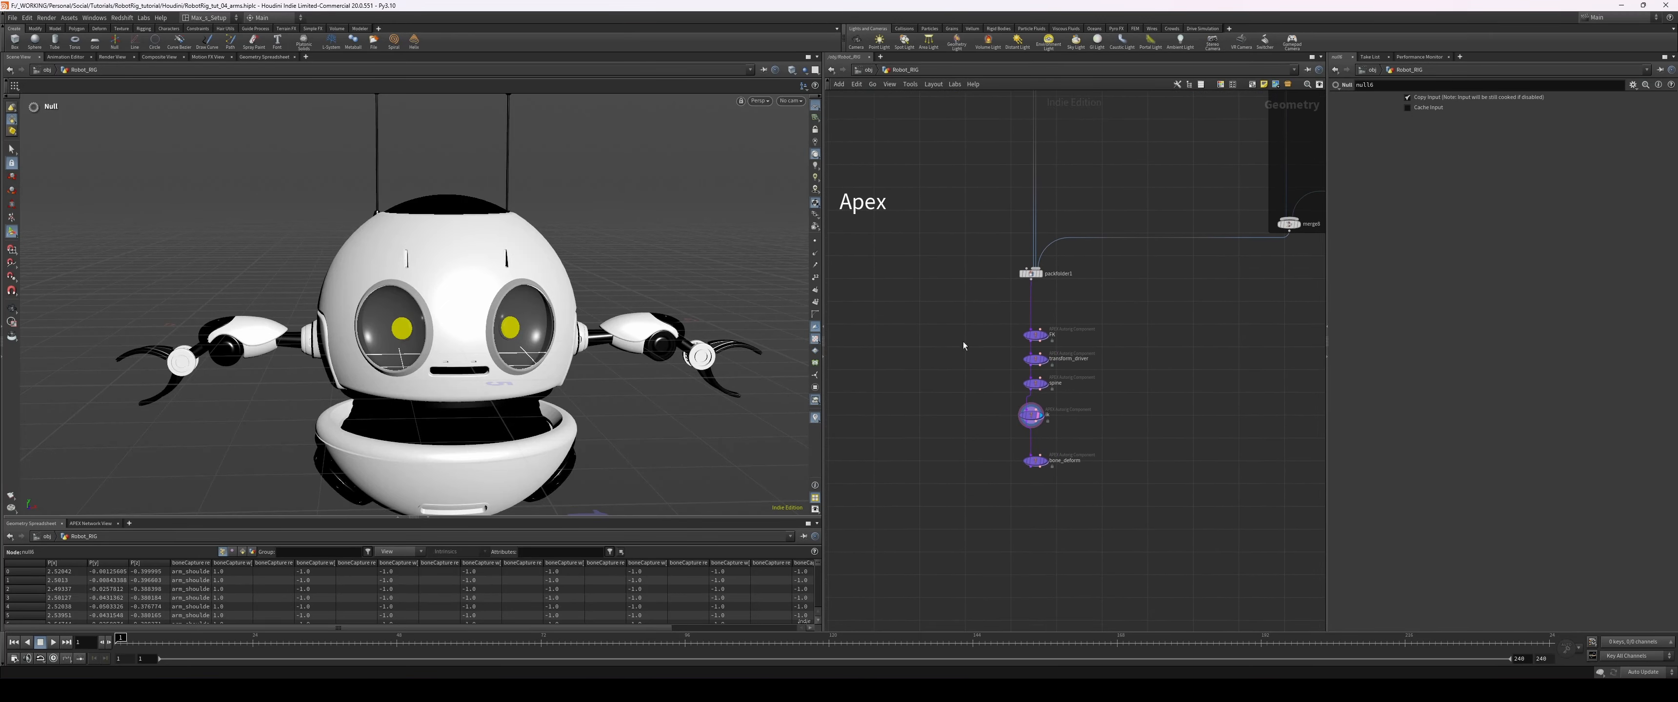
pyautogui.scroll(2, 964, 365)
pyautogui.click(1031, 415)
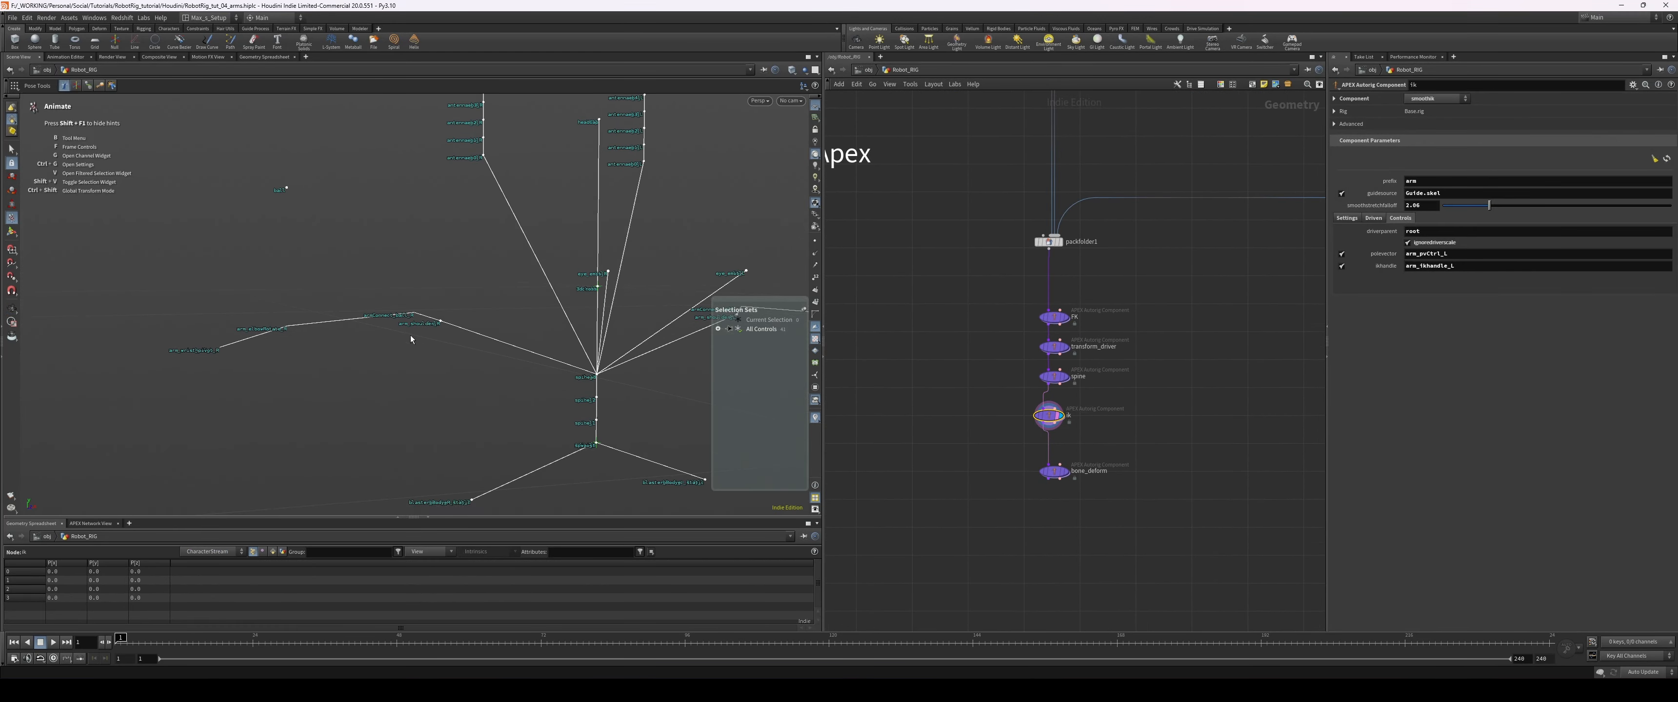
pyautogui.keyDown('alt'); pyautogui.moveTo(410, 336); pyautogui.dragTo(345, 312); pyautogui.keyUp('alt')
pyautogui.keyDown('alt'); pyautogui.moveTo(521, 313); pyautogui.dragTo(365, 293, button='middle'); pyautogui.keyUp('alt')
# - Set the ik component's driven root joint to armConnect_ball_L
pyautogui.click(1373, 218)
pyautogui.scroll(-9, 1037, 515)
pyautogui.doubleClick(1439, 231)
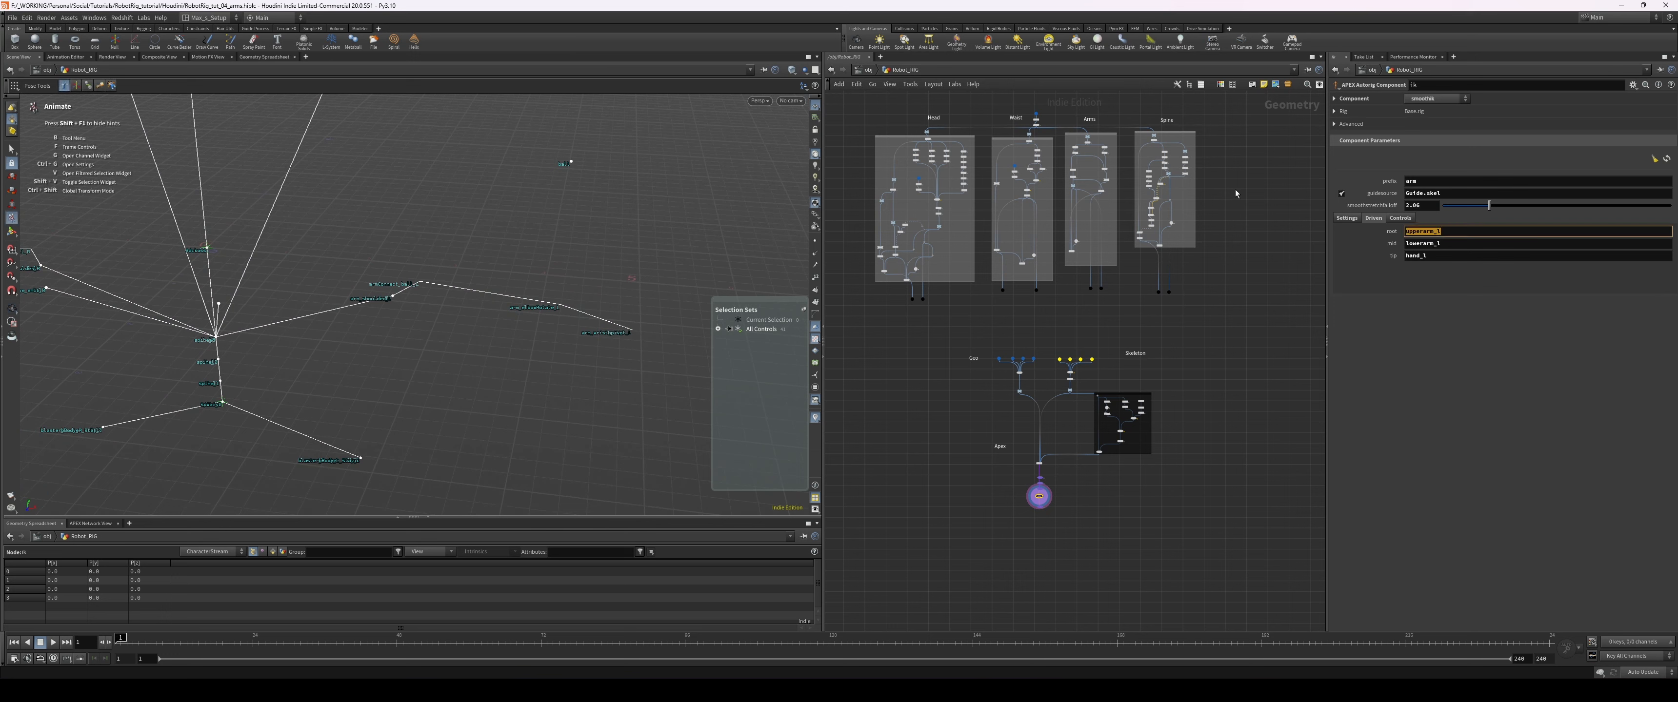
pyautogui.write('armConnect')
pyautogui.press('Tab')
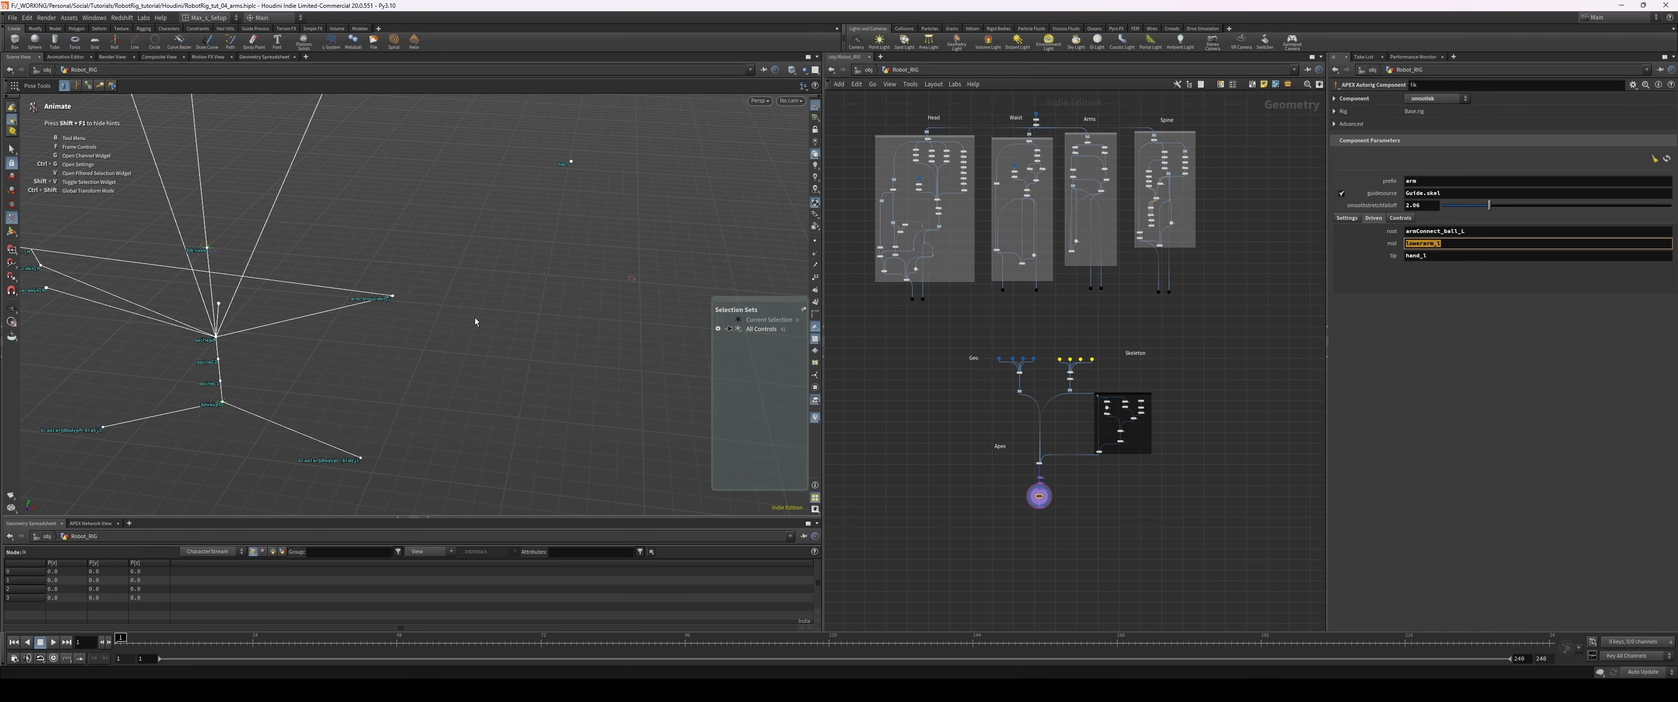
# - Set the ik component's driven mid joint to arm_elbowRotate_L and its tip joint to arm_wristpivot_L
pyautogui.keyDown('alt'); pyautogui.moveTo(248, 327); pyautogui.dragTo(417, 323); pyautogui.keyUp('alt')
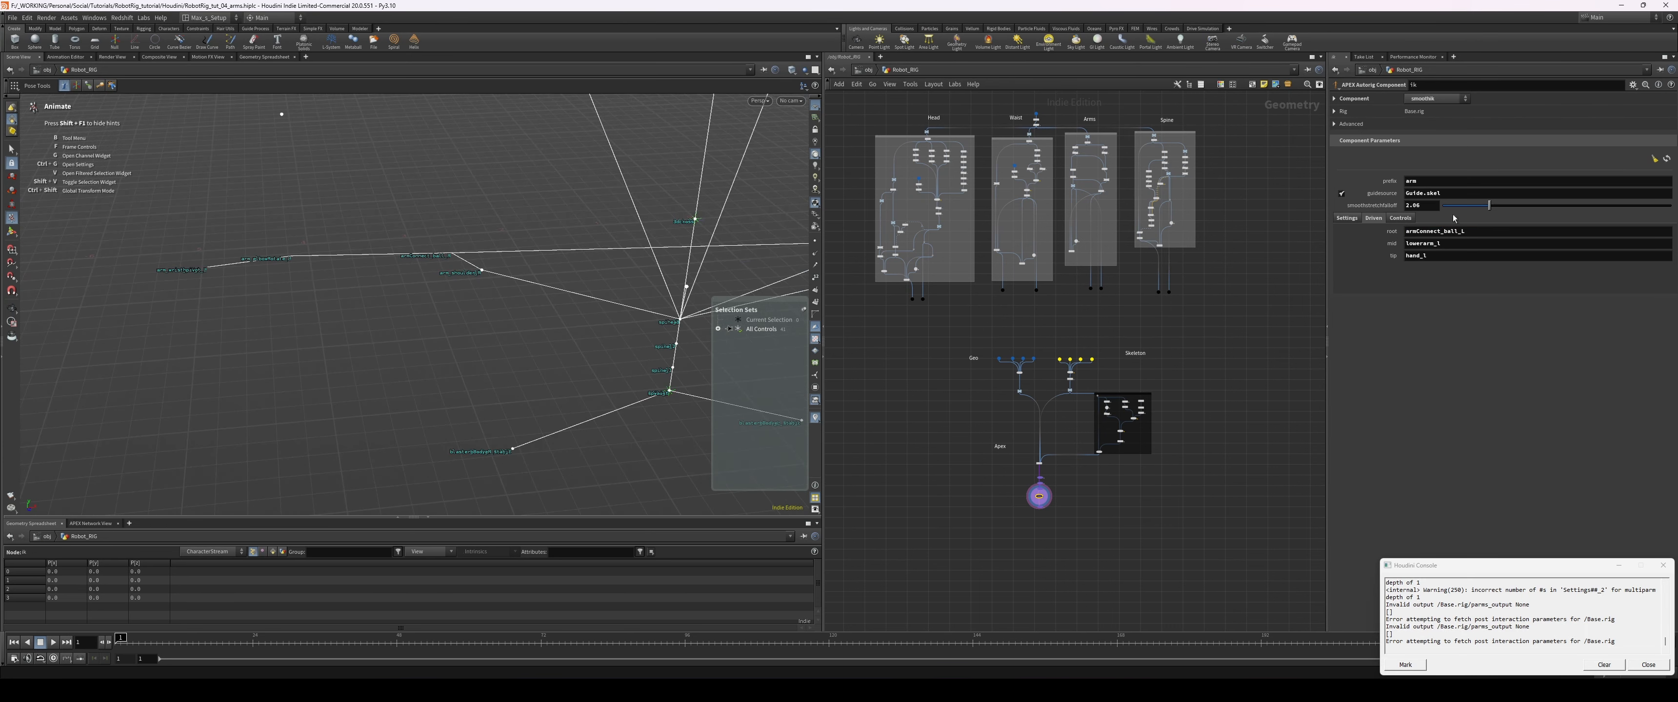
pyautogui.moveTo(1451, 243); pyautogui.dragTo(1411, 241)
pyautogui.doubleClick(1412, 241)
pyautogui.write('arm_e')
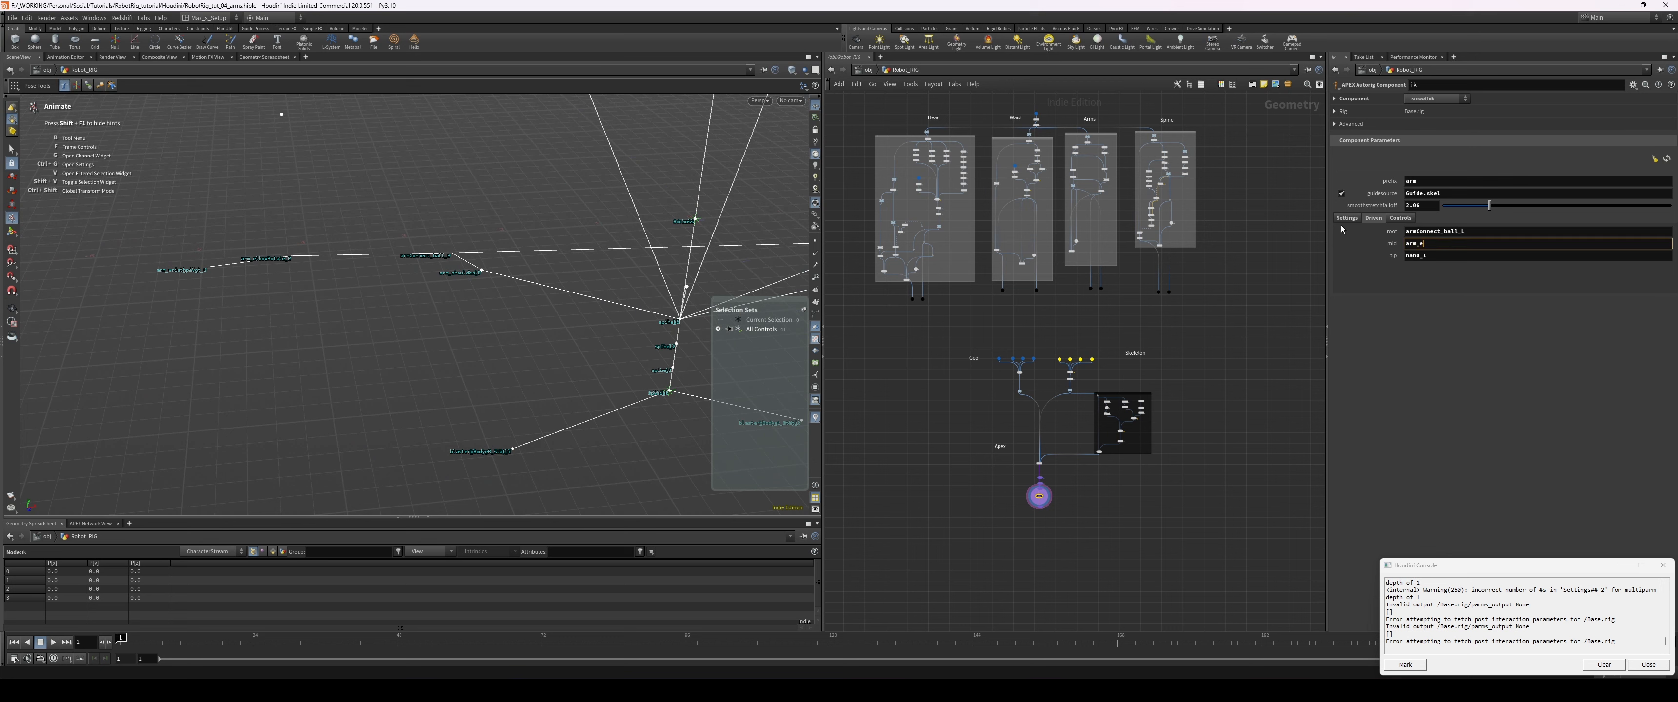
pyautogui.write('lbowRotate_L')
pyautogui.press('Tab')
pyautogui.write('Ar')
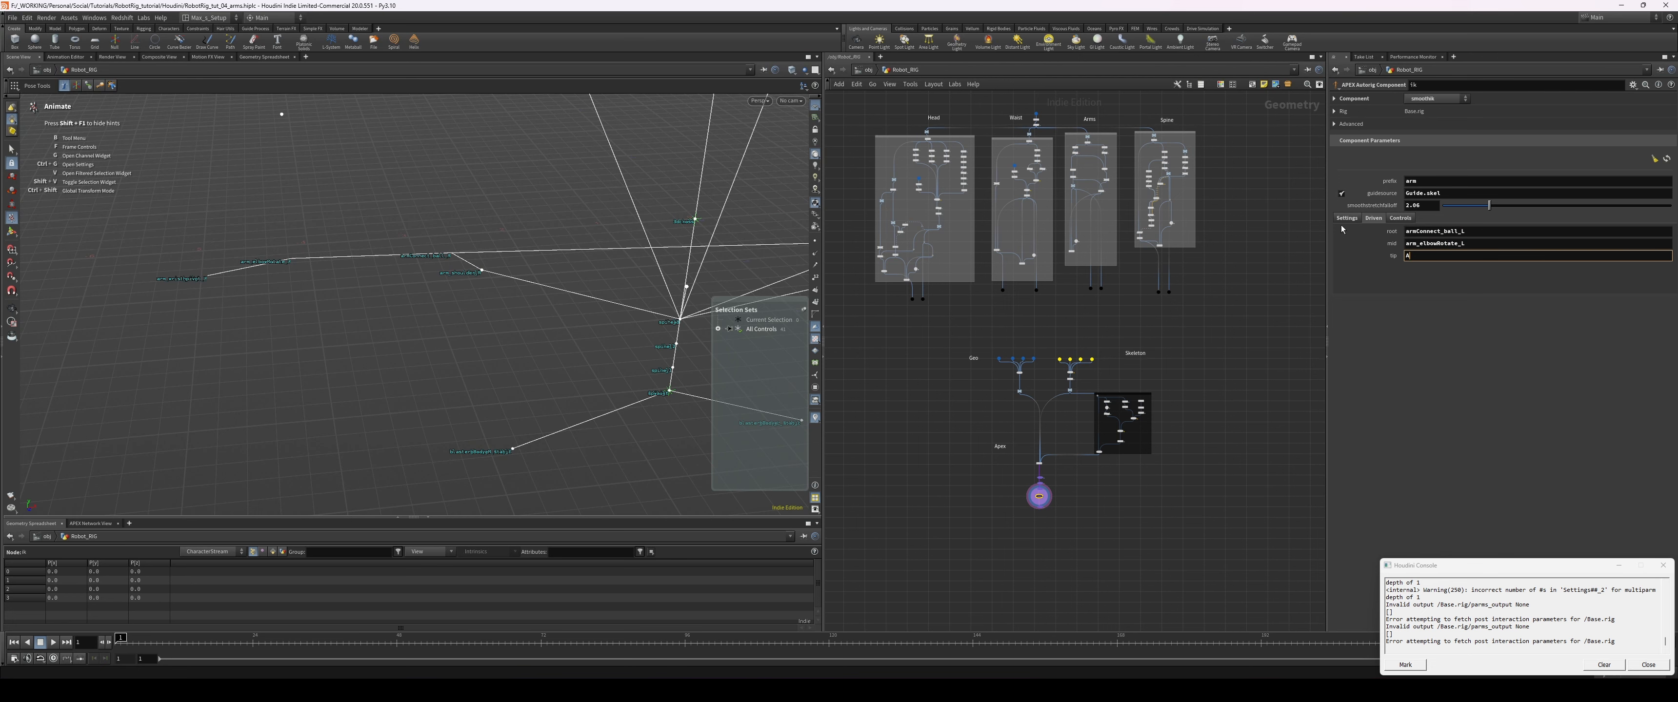
pyautogui.press('BackSpace')
pyautogui.write('arm_wristpivot_L')
pyautogui.press('Return')
# - Open the rig tree of parentjoints2 and look up the exact name of the left wrist joint
pyautogui.keyDown('alt'); pyautogui.moveTo(614, 254); pyautogui.dragTo(453, 394); pyautogui.keyUp('alt')
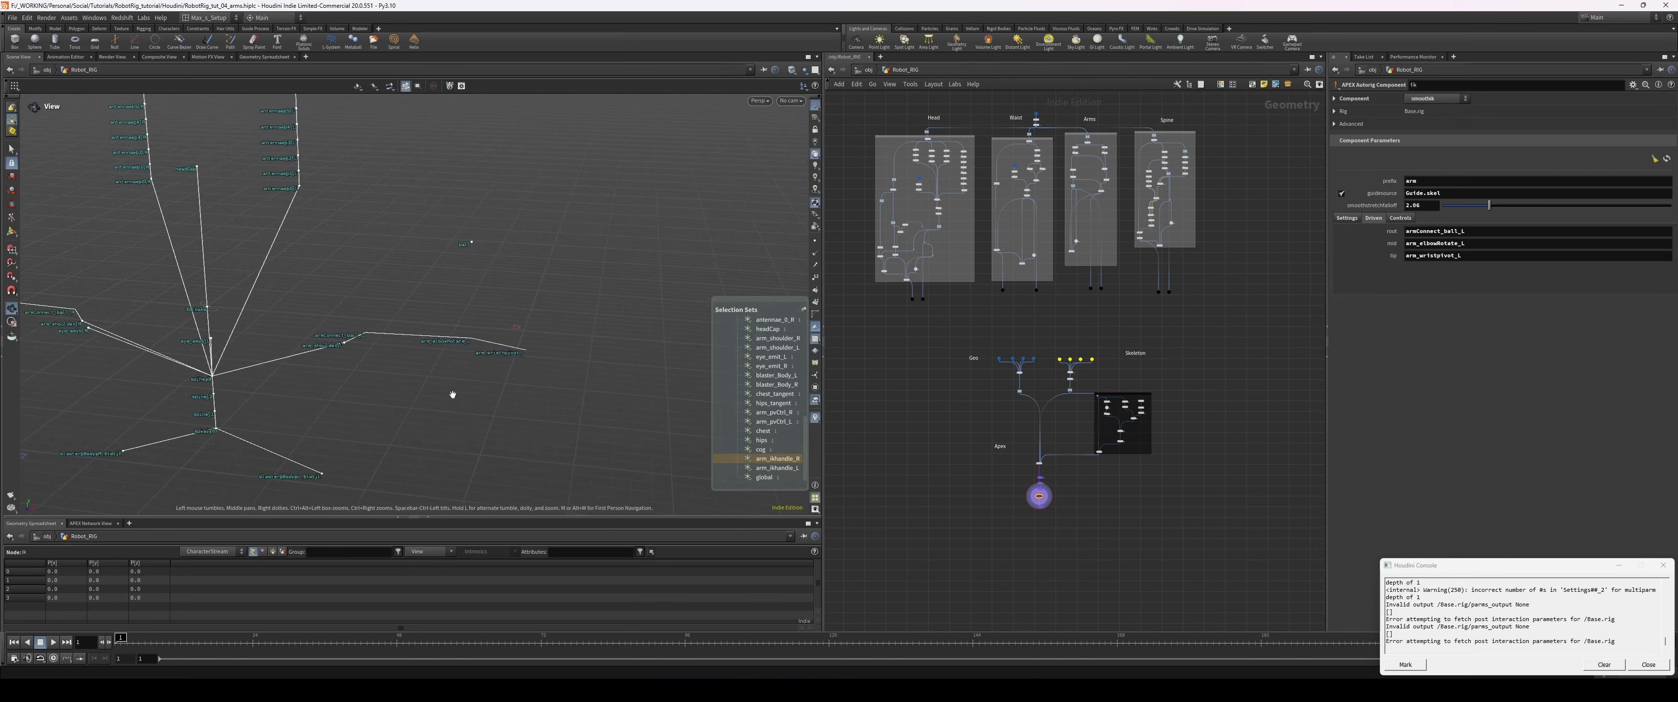
pyautogui.keyDown('alt'); pyautogui.moveTo(453, 394); pyautogui.dragTo(703, 378, button='middle'); pyautogui.keyUp('alt')
pyautogui.keyDown('alt'); pyautogui.moveTo(703, 379); pyautogui.dragTo(453, 386, button='right'); pyautogui.keyUp('alt')
pyautogui.keyDown('alt'); pyautogui.moveTo(453, 386); pyautogui.dragTo(348, 387, button='middle'); pyautogui.keyUp('alt')
pyautogui.moveTo(1091, 432); pyautogui.dragTo(983, 429, button='middle')
pyautogui.scroll(7, 999, 415)
pyautogui.click(960, 275)
pyautogui.moveTo(1009, 261); pyautogui.dragTo(1046, 293, button='middle')
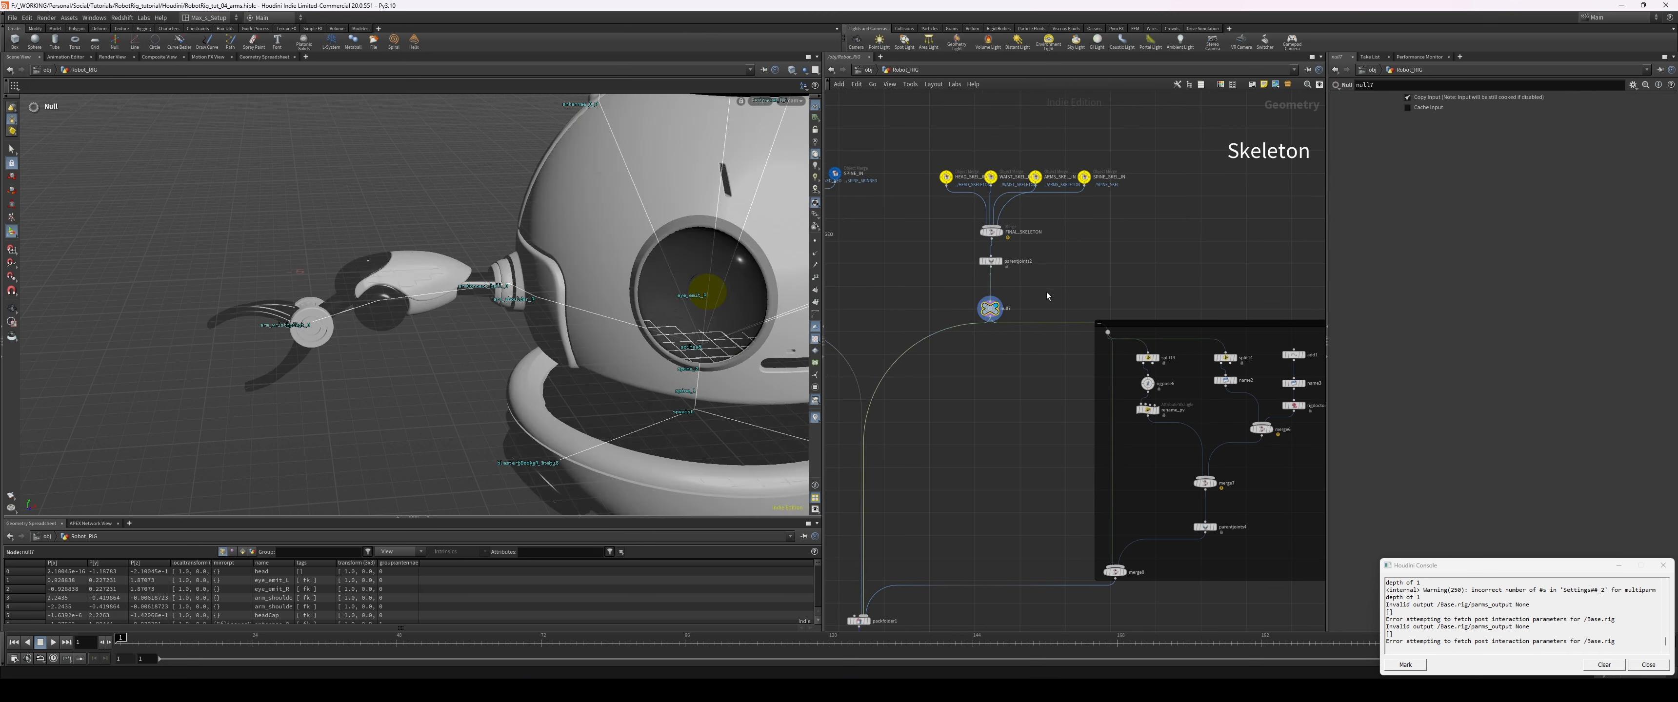
pyautogui.click(984, 264)
pyautogui.rightClick(990, 263)
pyautogui.moveTo(1014, 271)
pyautogui.click(1007, 332)
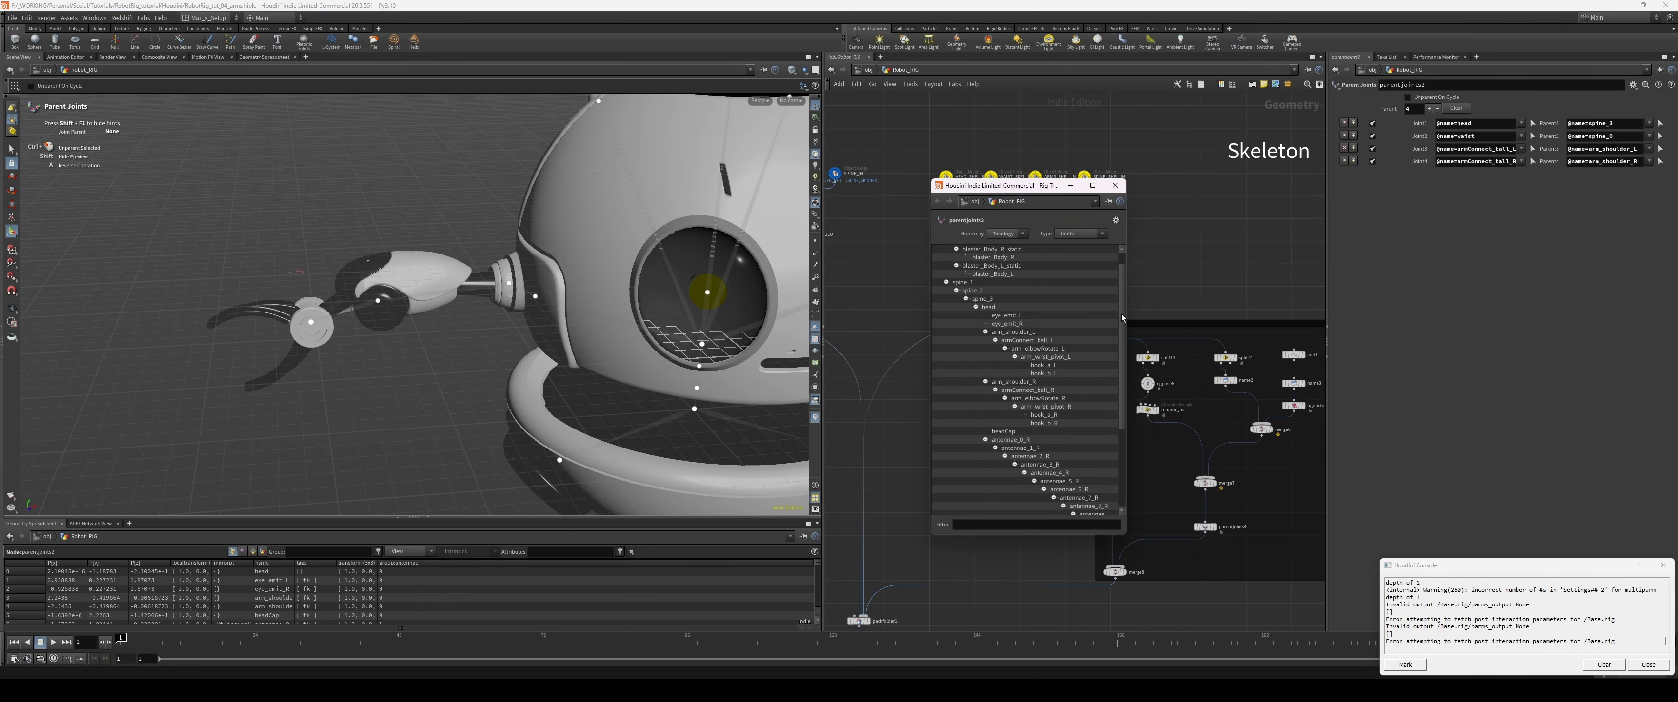
pyautogui.click(1045, 357)
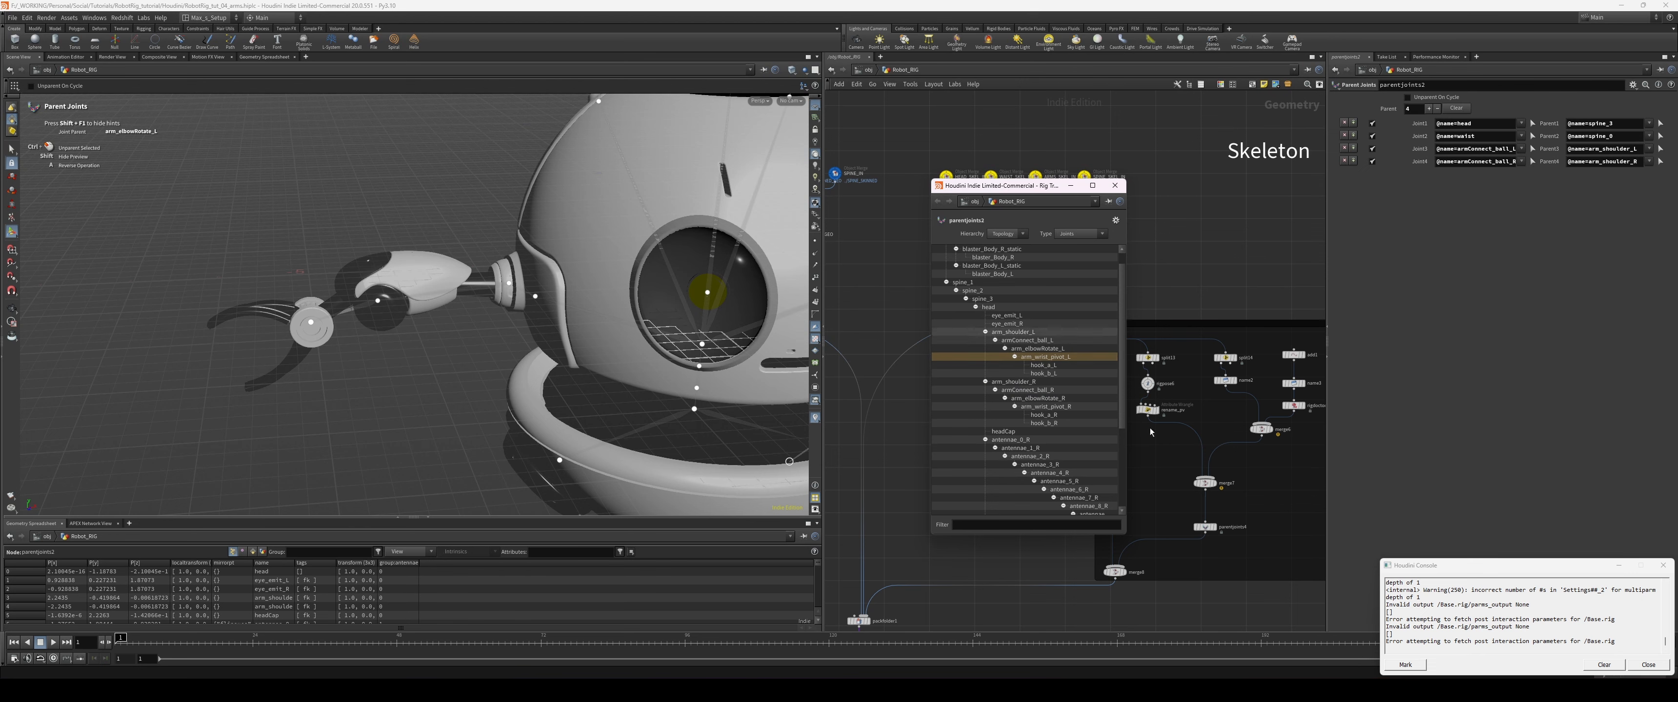
# - Correct the ik component's driven tip joint to arm_wrist_pivot_L
pyautogui.moveTo(1191, 603); pyautogui.dragTo(1342, 413, button='middle')
pyautogui.moveTo(1162, 589); pyautogui.dragTo(1351, 439, button='middle')
pyautogui.moveTo(1287, 407); pyautogui.dragTo(1177, 443)
pyautogui.moveTo(1286, 425); pyautogui.dragTo(1213, 442, button='middle')
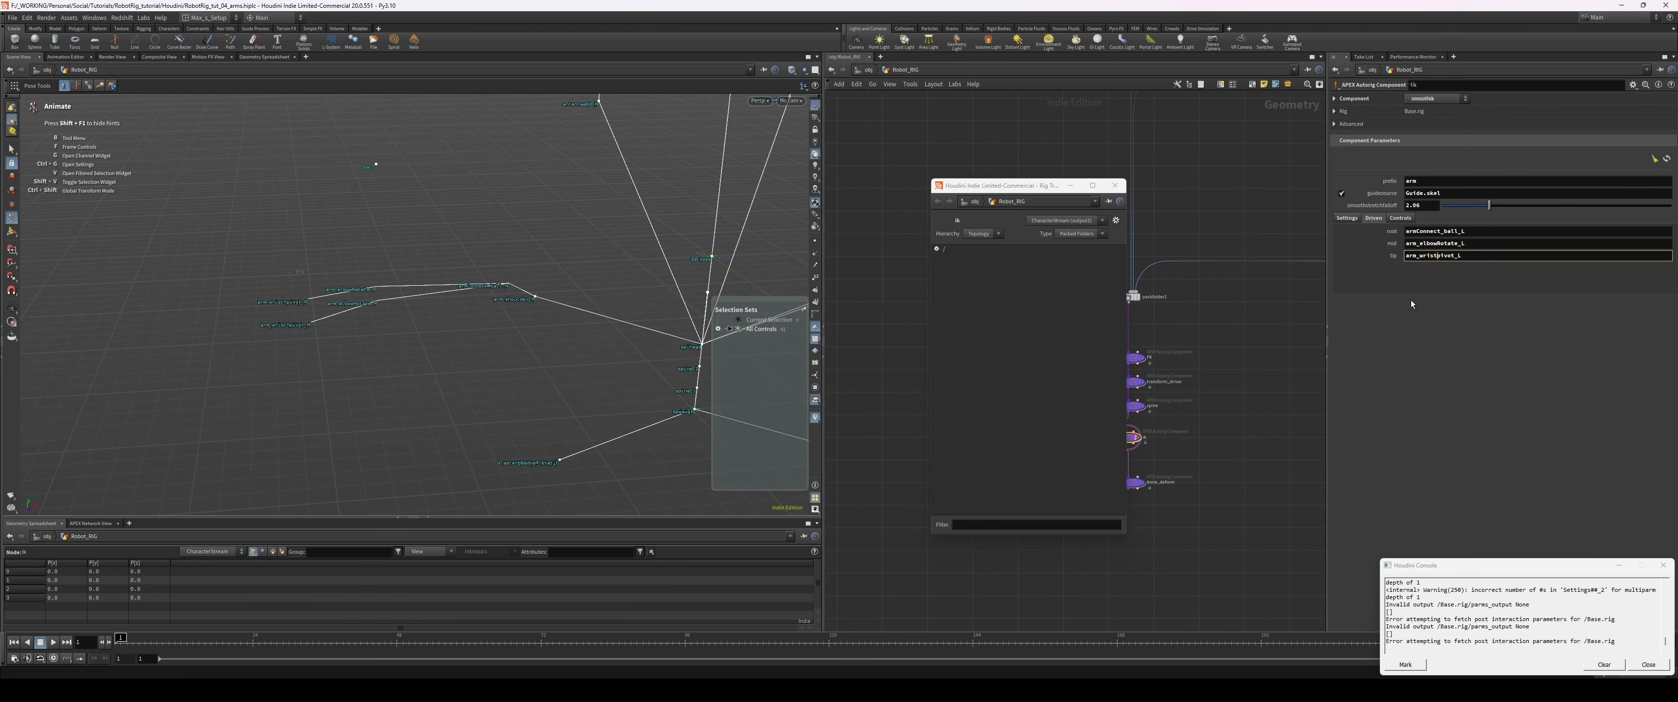
pyautogui.write('_')
pyautogui.press('Return')
# - Move one arm's IK handle control to test its bending, and close the rig tree window
pyautogui.scroll(-3, 567, 359)
pyautogui.keyDown('alt'); pyautogui.moveTo(680, 355); pyautogui.dragTo(411, 349, button='middle'); pyautogui.keyUp('alt')
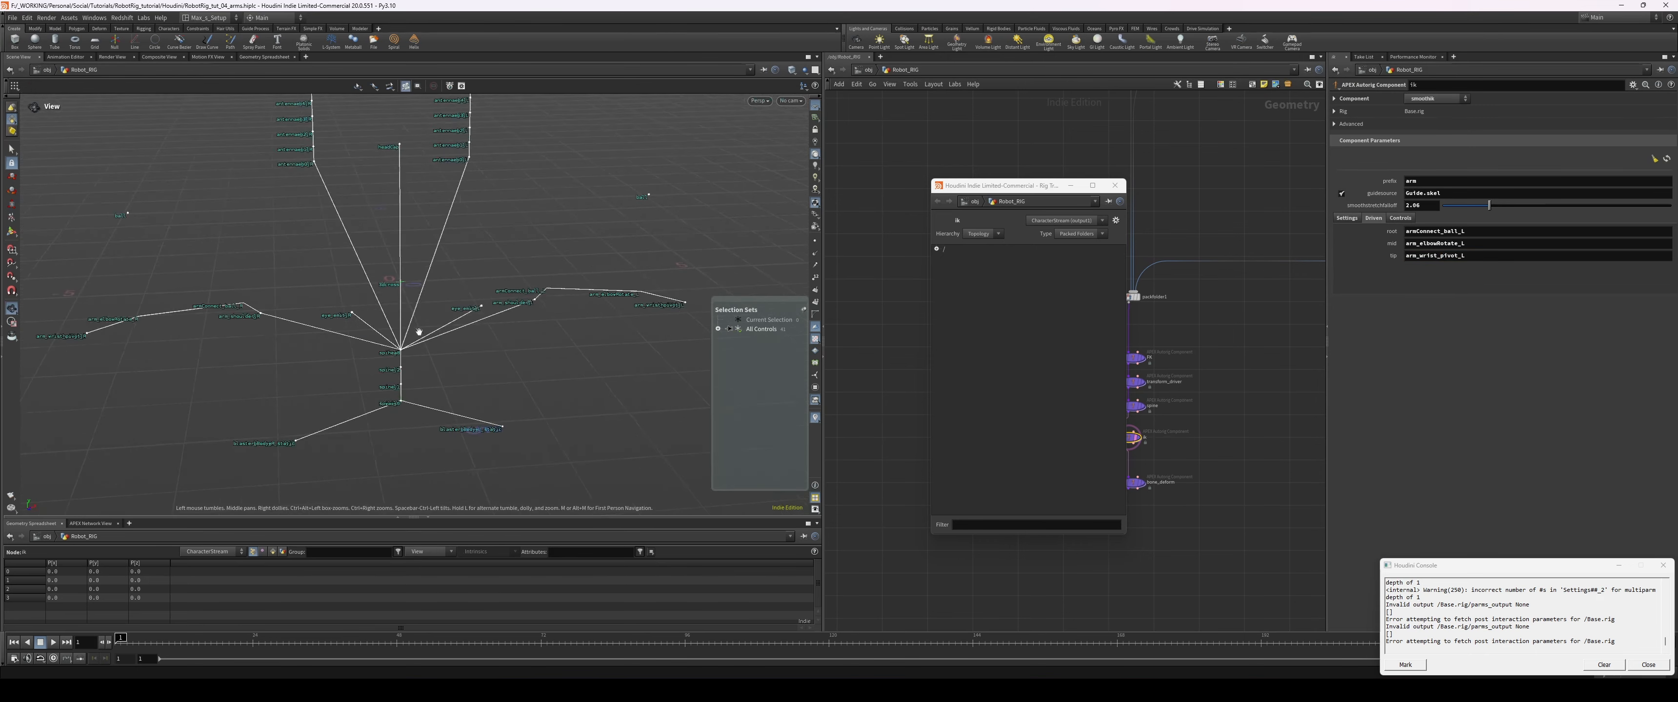
pyautogui.keyDown('alt'); pyautogui.moveTo(644, 308); pyautogui.dragTo(608, 308, button='middle'); pyautogui.keyUp('alt')
pyautogui.click(655, 312)
pyautogui.keyDown('alt'); pyautogui.moveTo(651, 374); pyautogui.dragTo(639, 381); pyautogui.keyUp('alt')
pyautogui.click(538, 355)
pyautogui.keyDown('alt'); pyautogui.moveTo(538, 355); pyautogui.dragTo(578, 341, button='middle'); pyautogui.keyUp('alt')
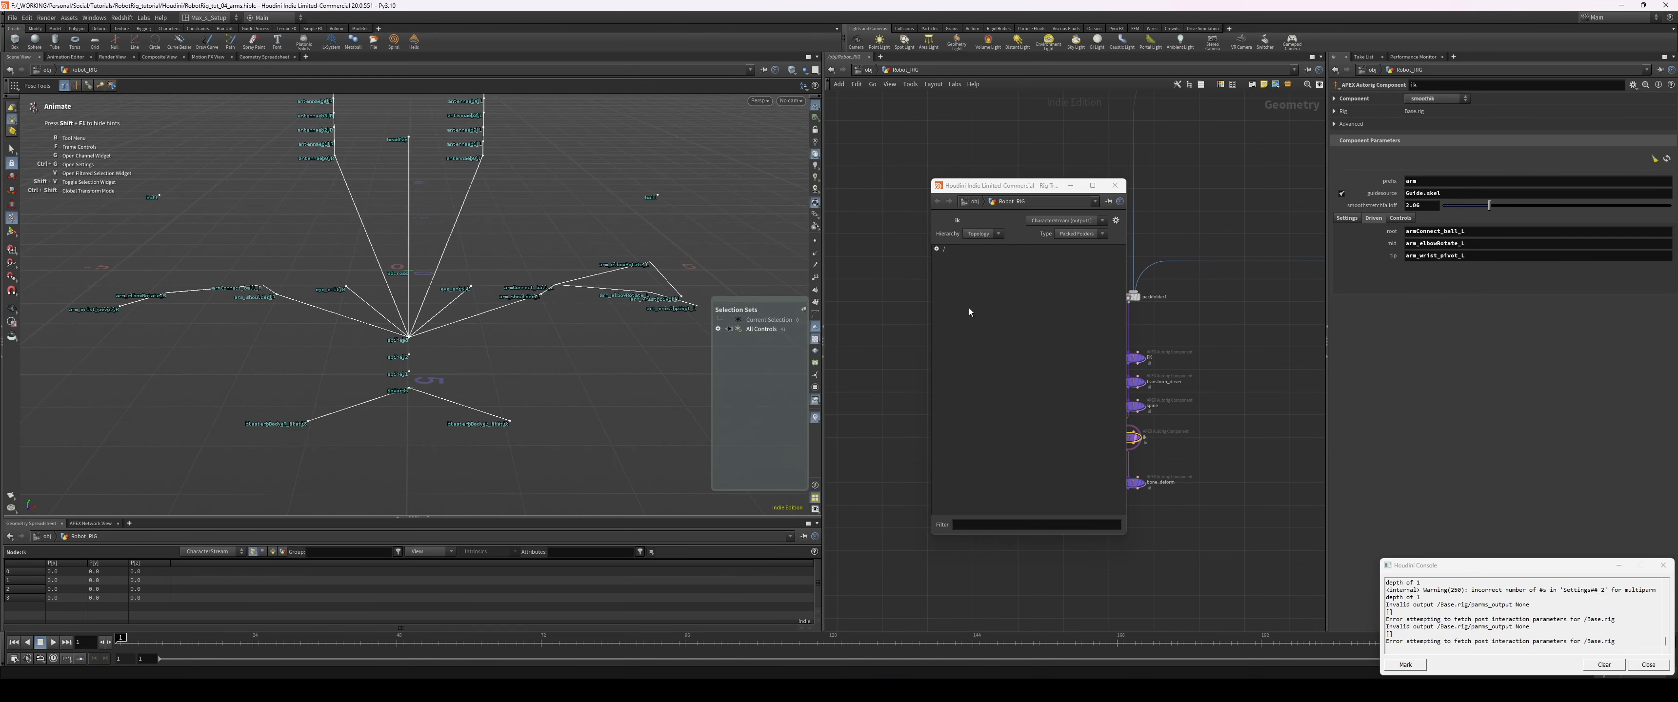
pyautogui.click(1116, 189)
# - Move the opposite arm's IK handle control to test the mirrored arm
pyautogui.scroll(-3, 1042, 293)
pyautogui.moveTo(953, 308); pyautogui.dragTo(910, 274)
pyautogui.moveTo(935, 396); pyautogui.dragTo(987, 235, button='middle')
pyautogui.click(1055, 452)
pyautogui.keyDown('alt'); pyautogui.moveTo(326, 365); pyautogui.dragTo(384, 362); pyautogui.keyUp('alt')
pyautogui.click(170, 331)
pyautogui.moveTo(171, 331); pyautogui.dragTo(206, 325)
pyautogui.click(261, 389)
# - Select and display the bone_deform component to show the skinned robot
pyautogui.moveTo(1006, 505); pyautogui.dragTo(974, 475, button='middle')
pyautogui.scroll(5, 973, 476)
pyautogui.moveTo(1002, 480); pyautogui.dragTo(1142, 431)
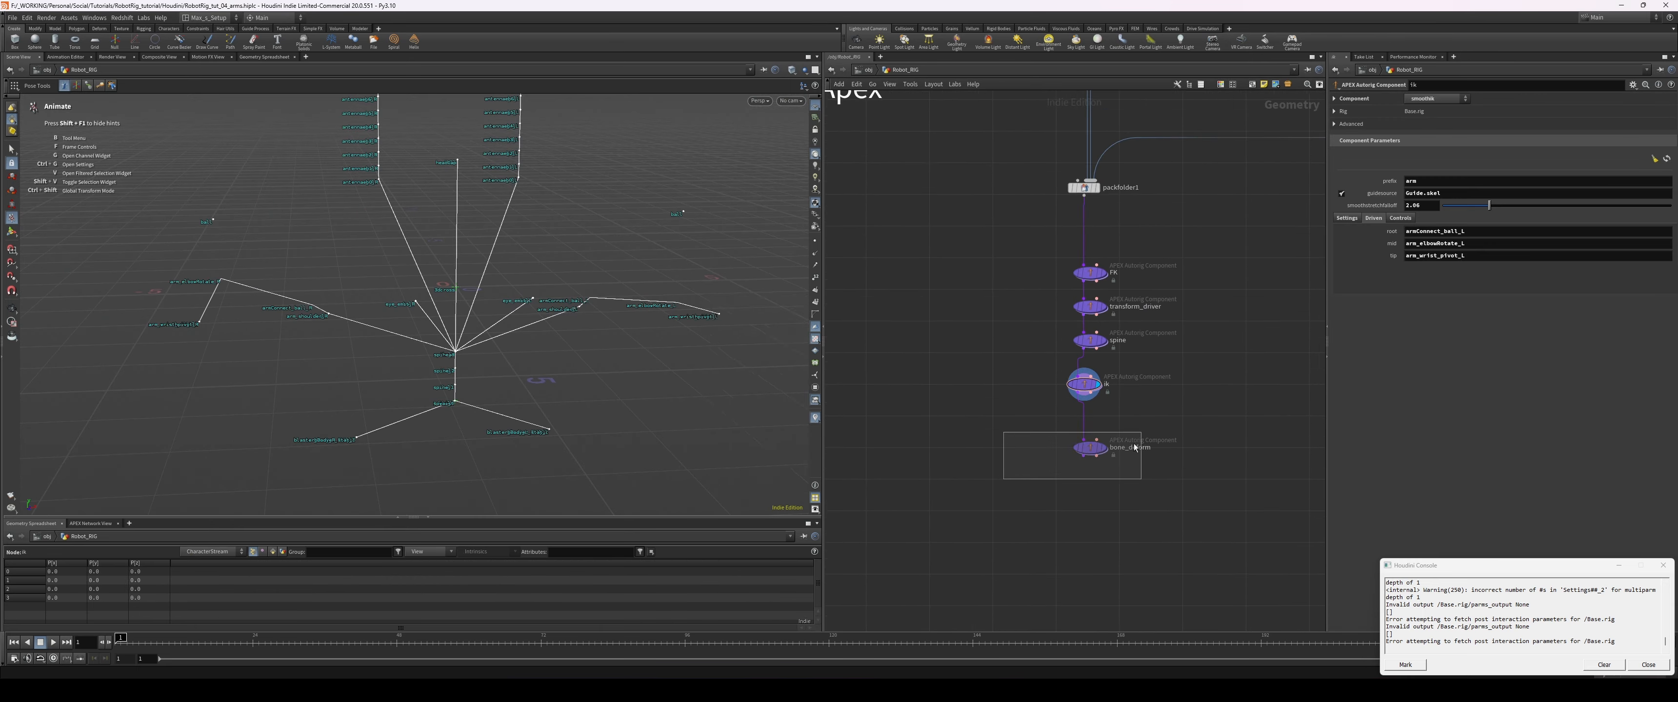
pyautogui.click(1103, 448)
pyautogui.click(1067, 486)
pyautogui.click(815, 417)
pyautogui.scroll(-3, 614, 410)
pyautogui.keyDown('alt'); pyautogui.moveTo(606, 412); pyautogui.dragTo(464, 425); pyautogui.keyUp('alt')
pyautogui.keyDown('alt'); pyautogui.moveTo(464, 425); pyautogui.dragTo(470, 365, button='middle'); pyautogui.keyUp('alt')
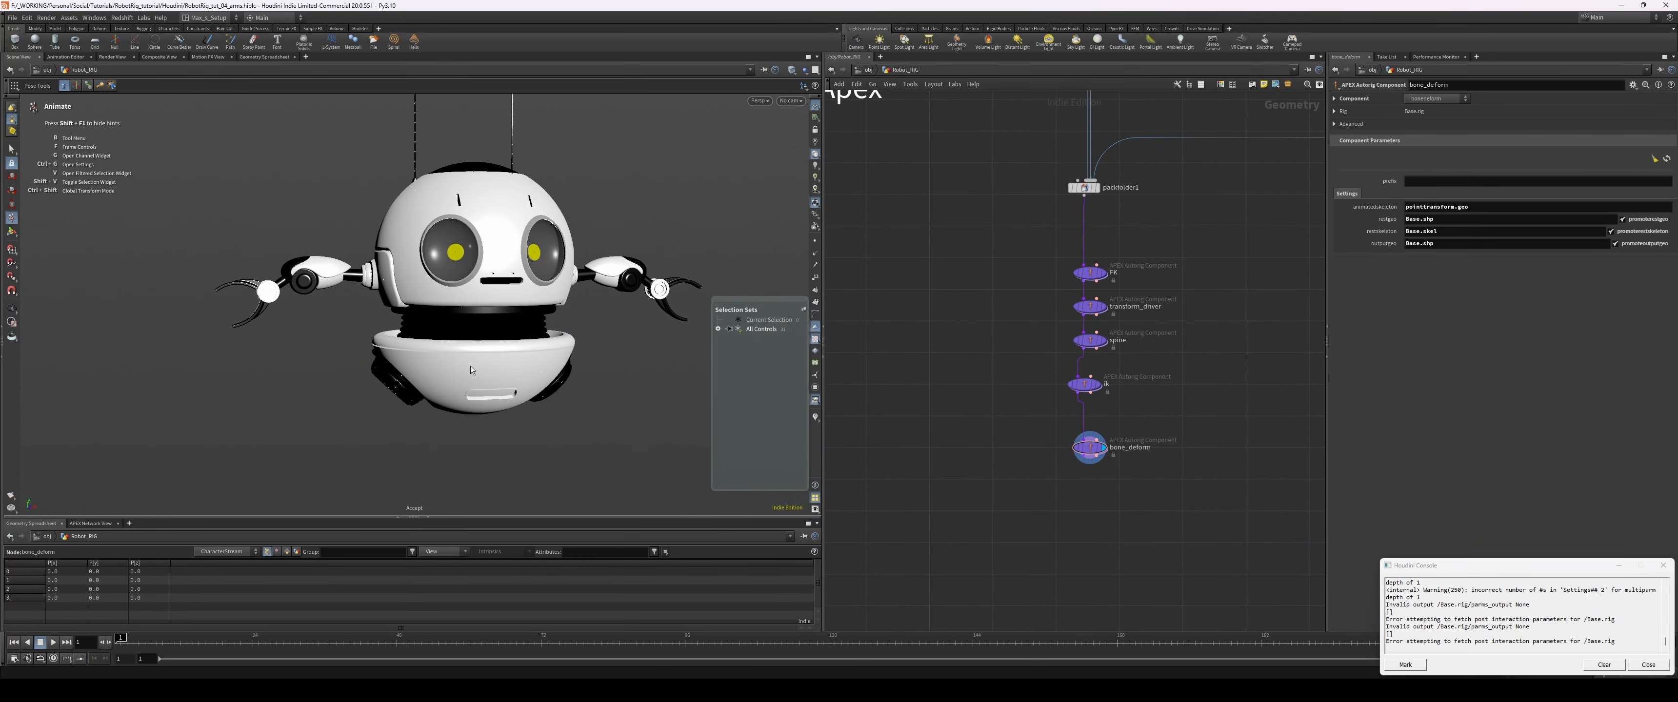
# - Try posing the skinned robot with its controls and undo the last pose change
pyautogui.moveTo(303, 316); pyautogui.dragTo(263, 295)
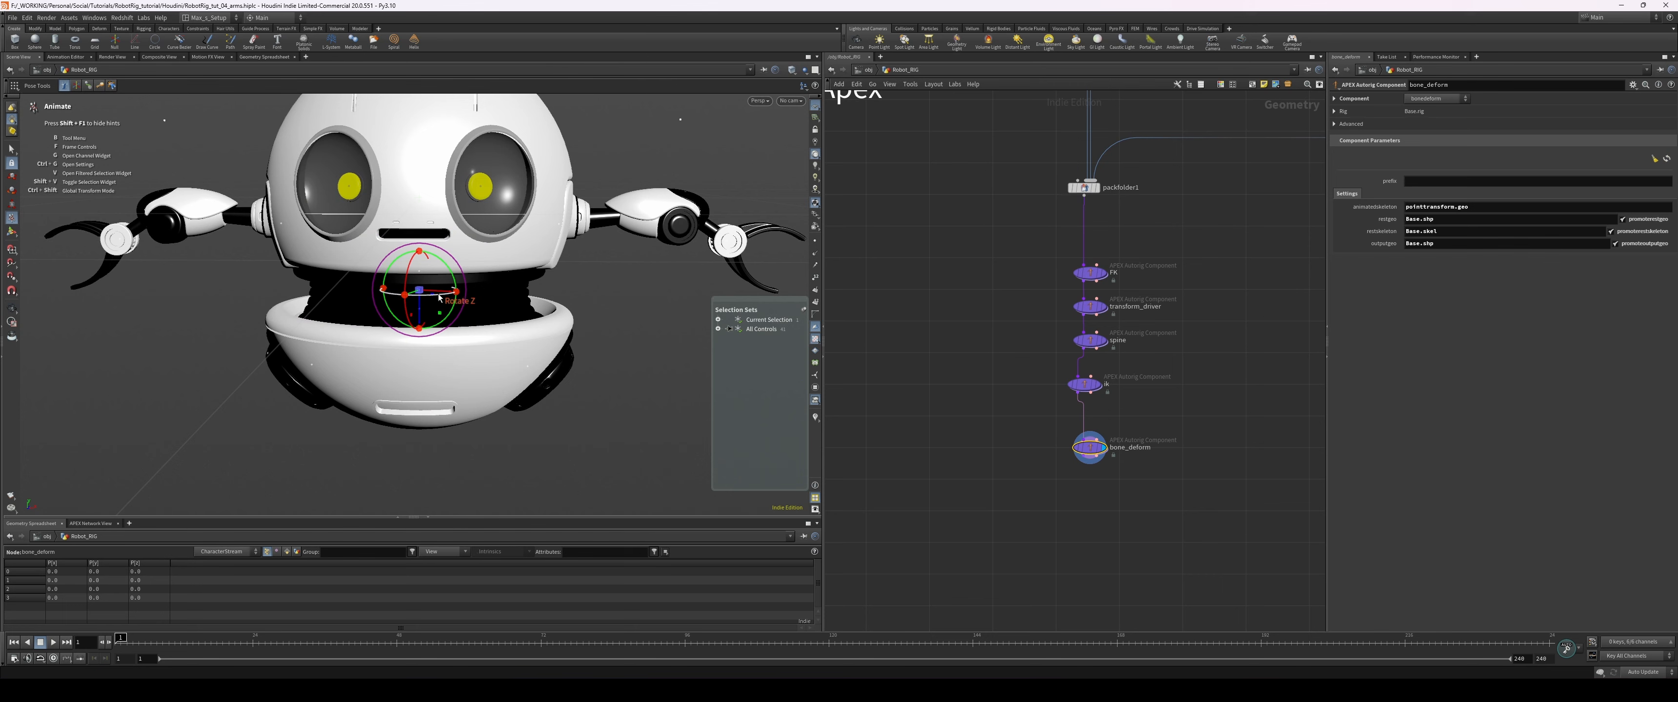
pyautogui.hotkey('ctrl', 'z')
pyautogui.click(606, 365)
pyautogui.scroll(-5, 593, 265)
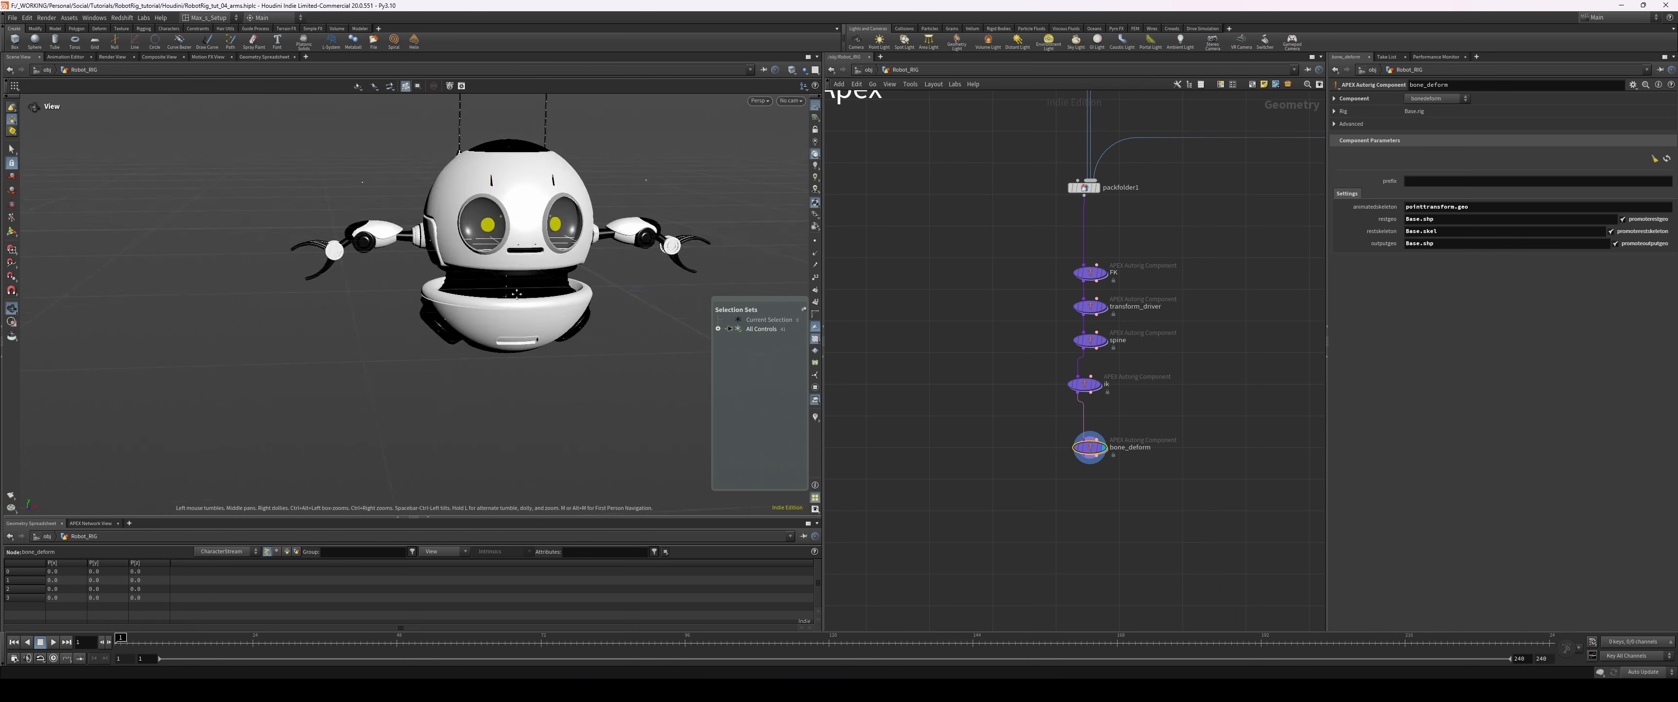
# - Bring the spine setup's nodes into view in the network for review
pyautogui.keyDown('alt'); pyautogui.moveTo(594, 264); pyautogui.dragTo(542, 332, button='middle'); pyautogui.keyUp('alt')
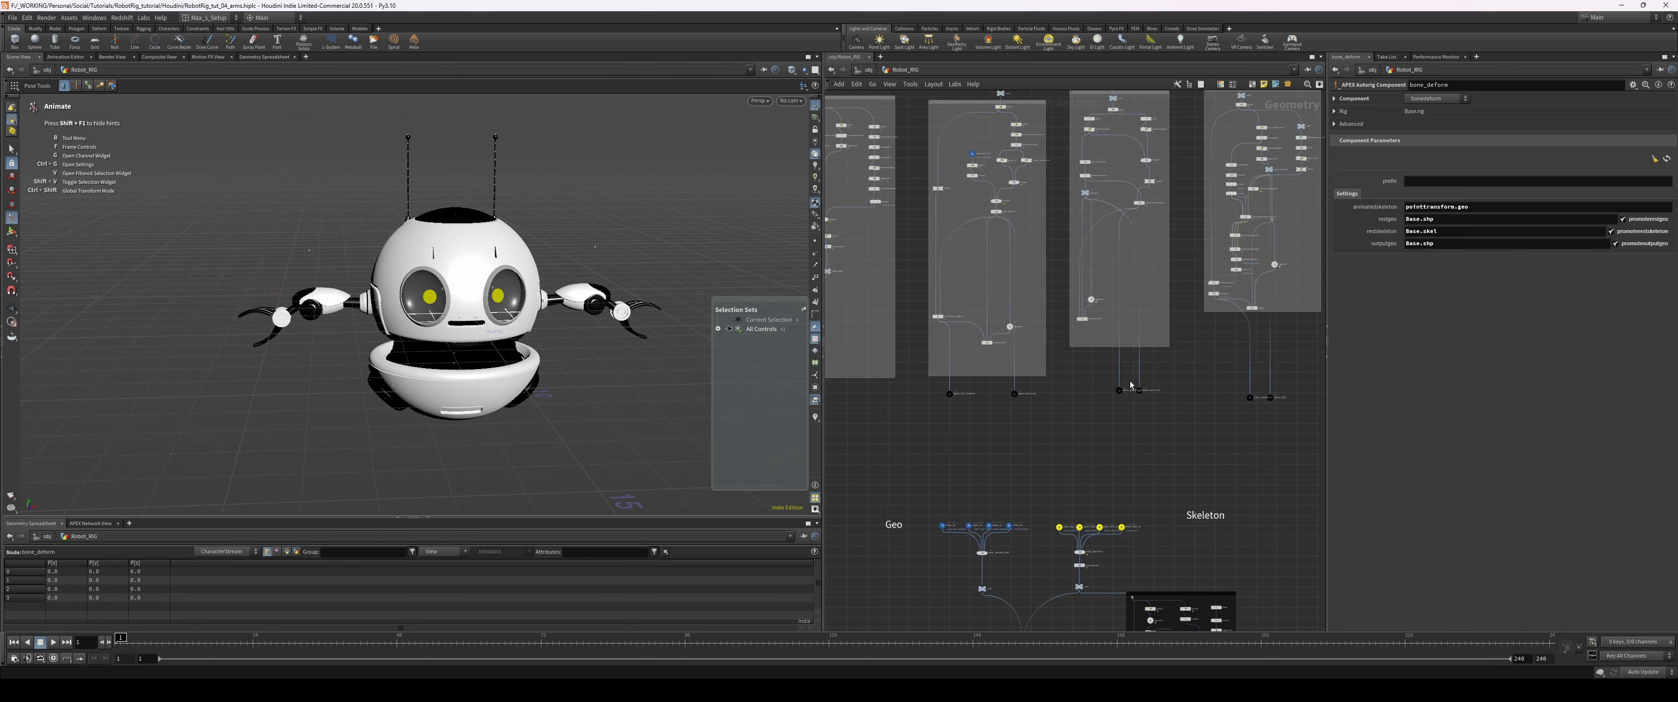
pyautogui.moveTo(1319, 215); pyautogui.dragTo(1134, 379, button='middle')
pyautogui.scroll(5, 1097, 325)
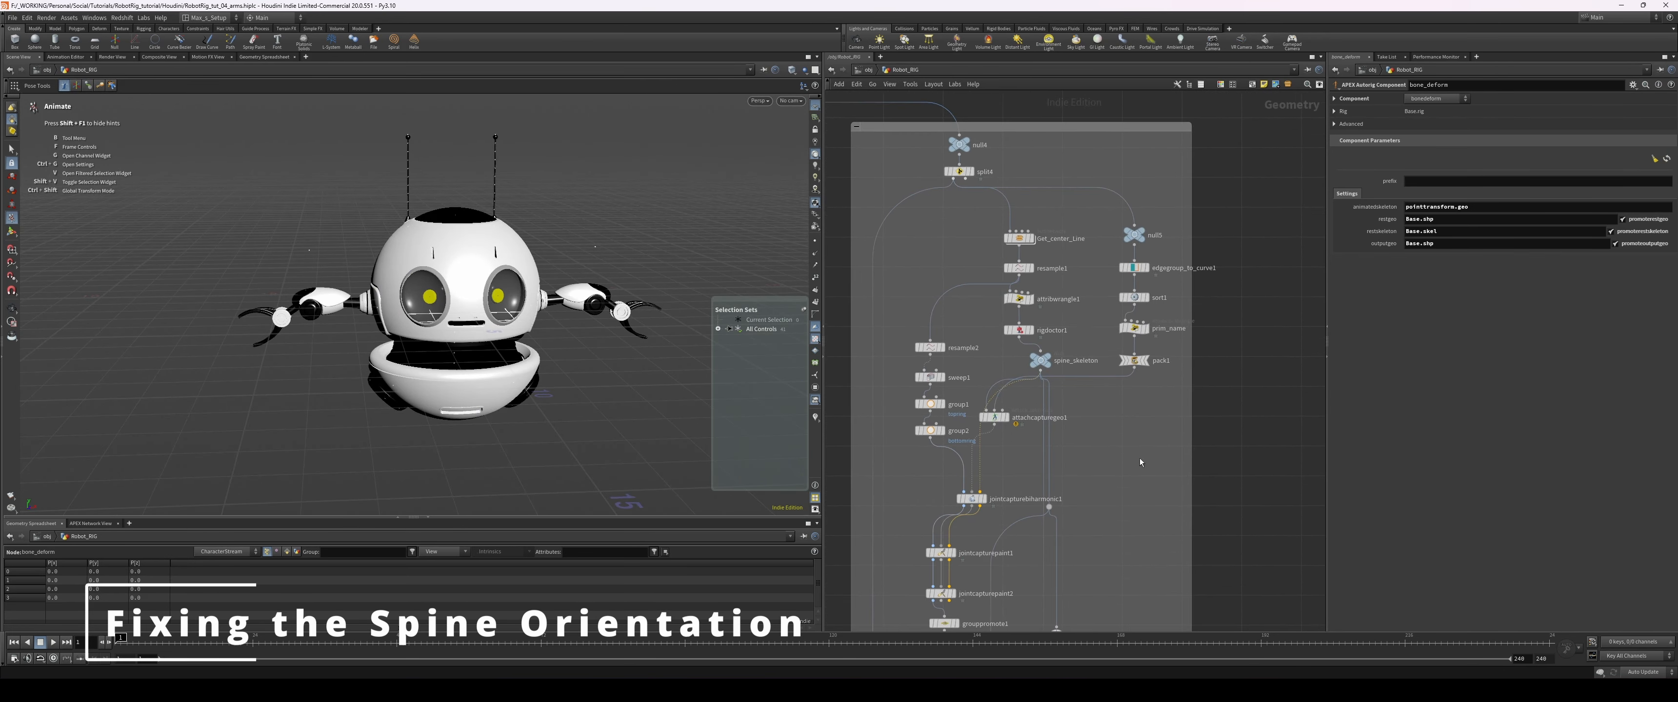
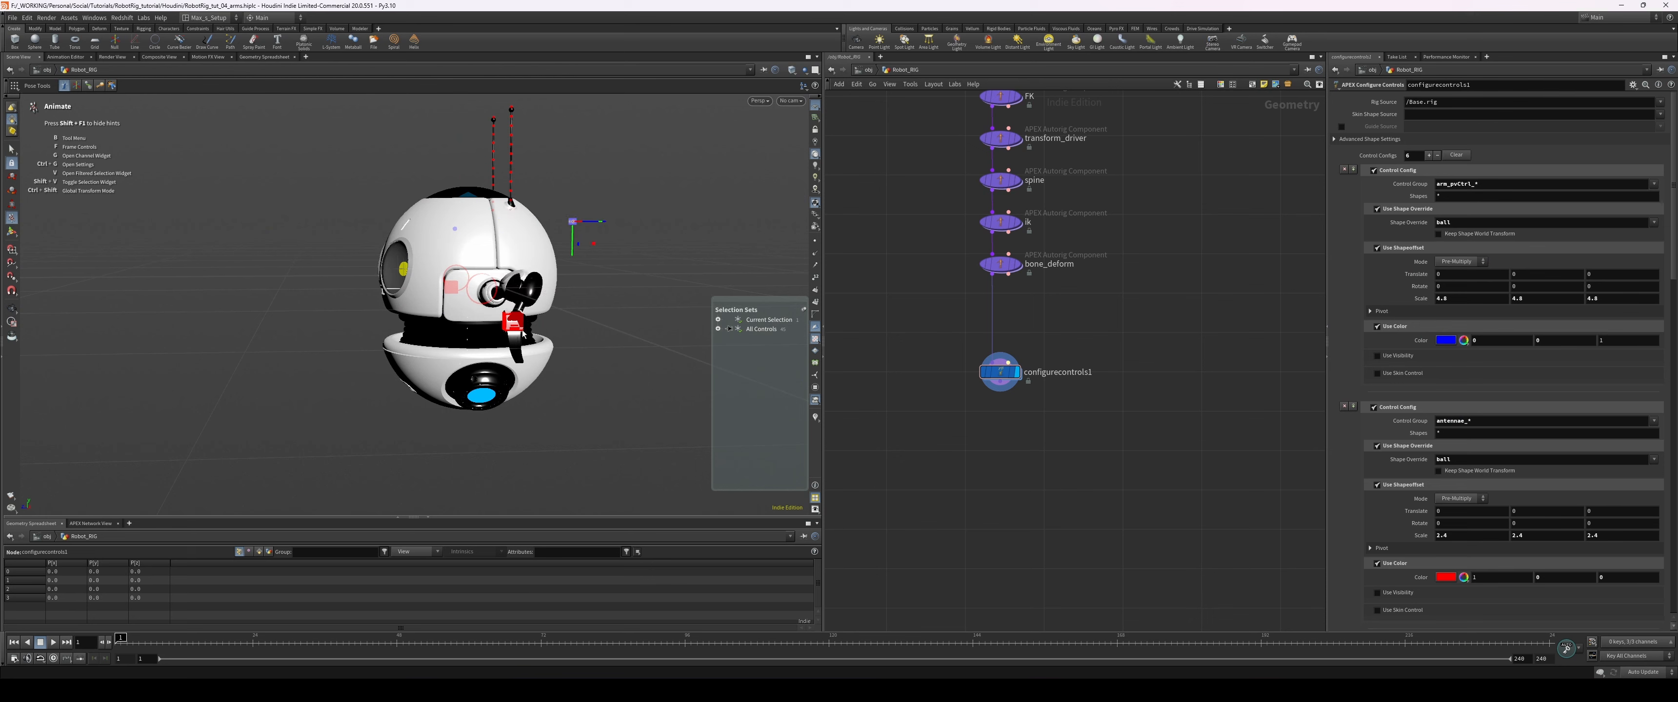
# - Test the arm's hand control and examine its wrist and hooks from several angles
pyautogui.moveTo(531, 321); pyautogui.dragTo(496, 310)
pyautogui.press('Escape')
pyautogui.scroll(5, 495, 310)
pyautogui.press('Escape')
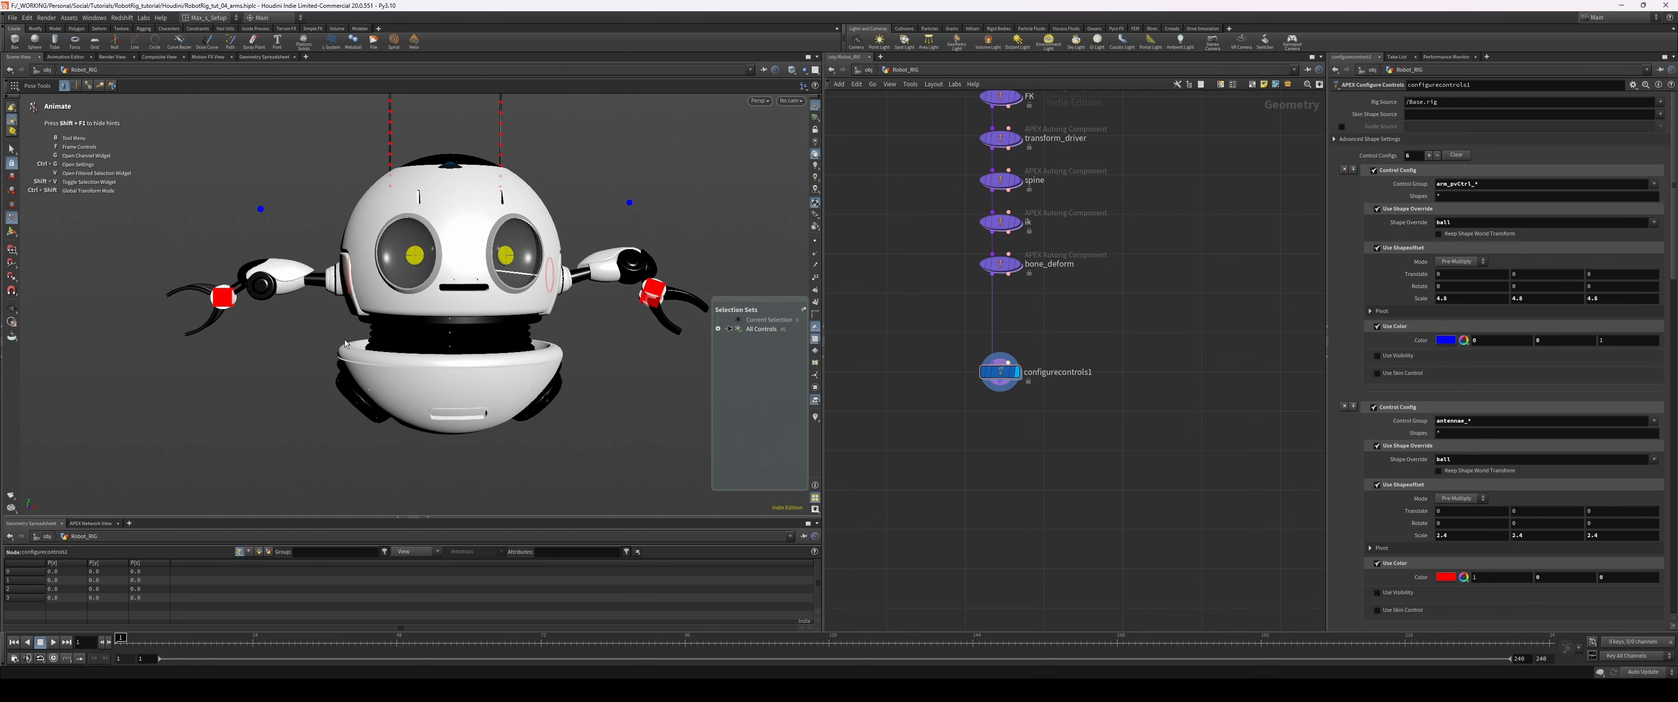
pyautogui.keyDown('alt'); pyautogui.moveTo(403, 340); pyautogui.dragTo(516, 318); pyautogui.keyUp('alt')
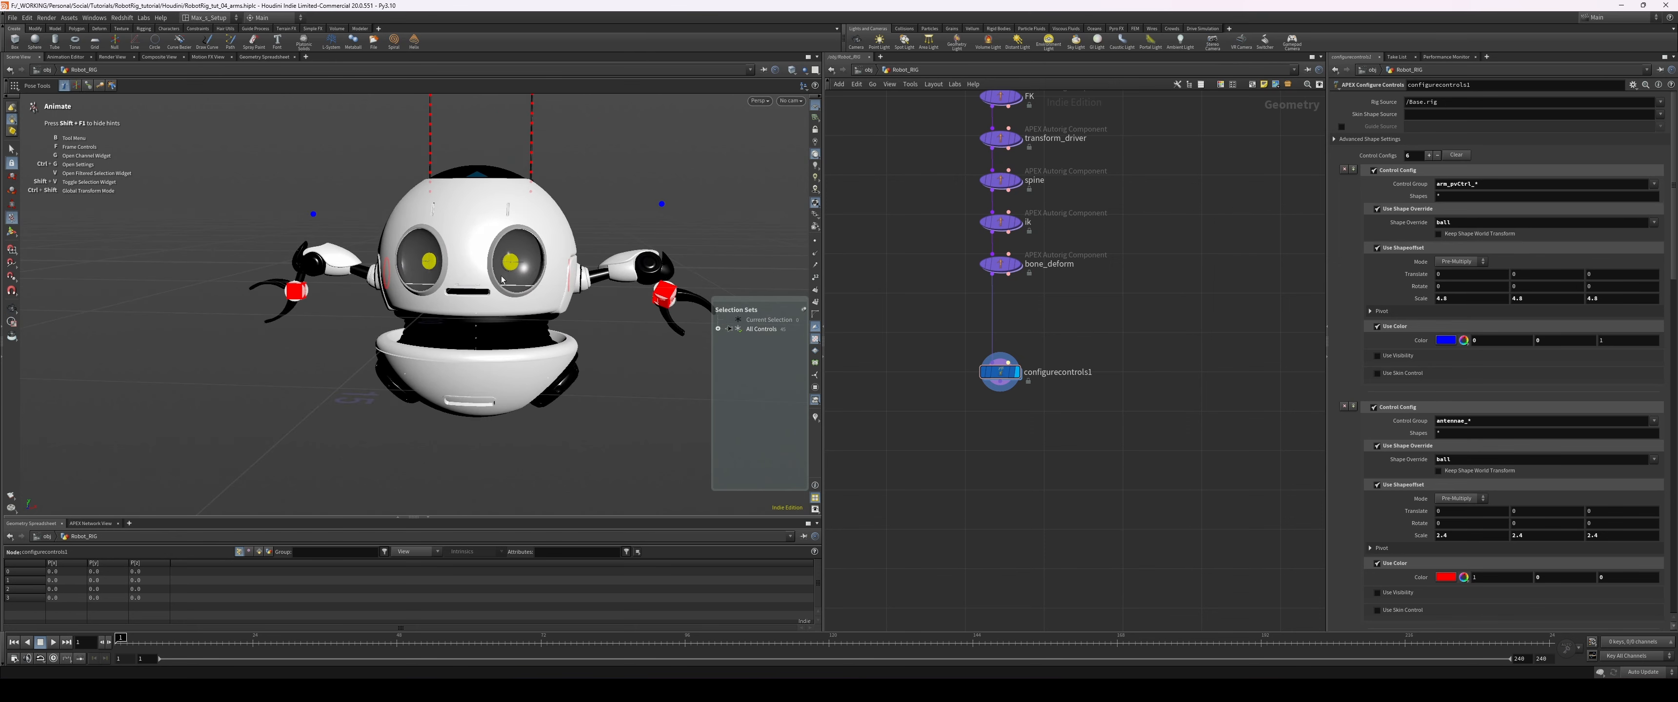
pyautogui.keyDown('alt'); pyautogui.moveTo(139, 316); pyautogui.dragTo(450, 255, button='right'); pyautogui.keyUp('alt')
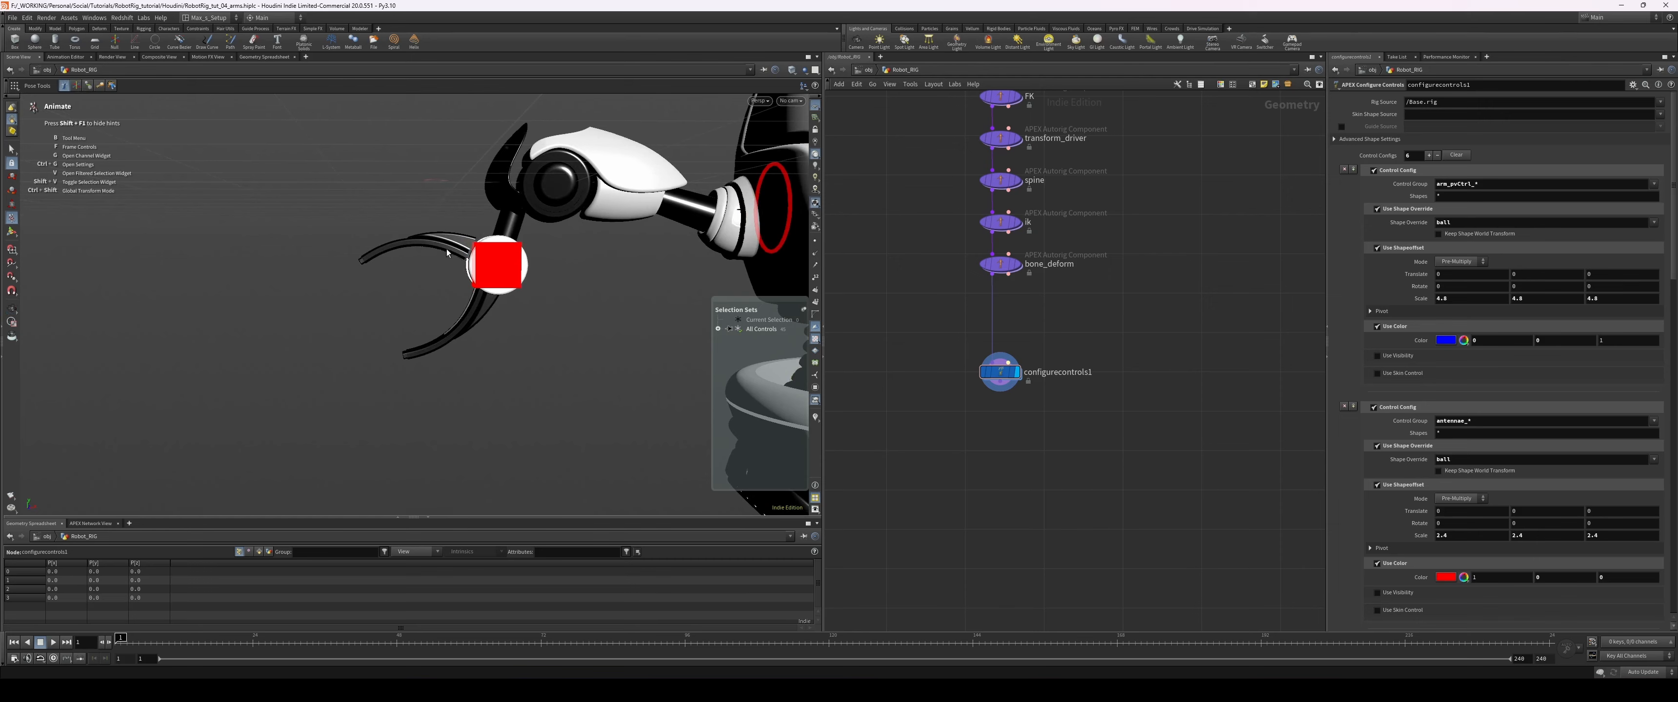
pyautogui.keyDown('alt'); pyautogui.moveTo(450, 255); pyautogui.dragTo(367, 255); pyautogui.keyUp('alt')
pyautogui.keyDown('alt'); pyautogui.moveTo(367, 255); pyautogui.dragTo(507, 279, button='right'); pyautogui.keyUp('alt')
pyautogui.keyDown('alt'); pyautogui.moveTo(507, 279); pyautogui.dragTo(406, 262); pyautogui.keyUp('alt')
pyautogui.keyDown('alt'); pyautogui.moveTo(405, 262); pyautogui.dragTo(479, 276, button='right'); pyautogui.keyUp('alt')
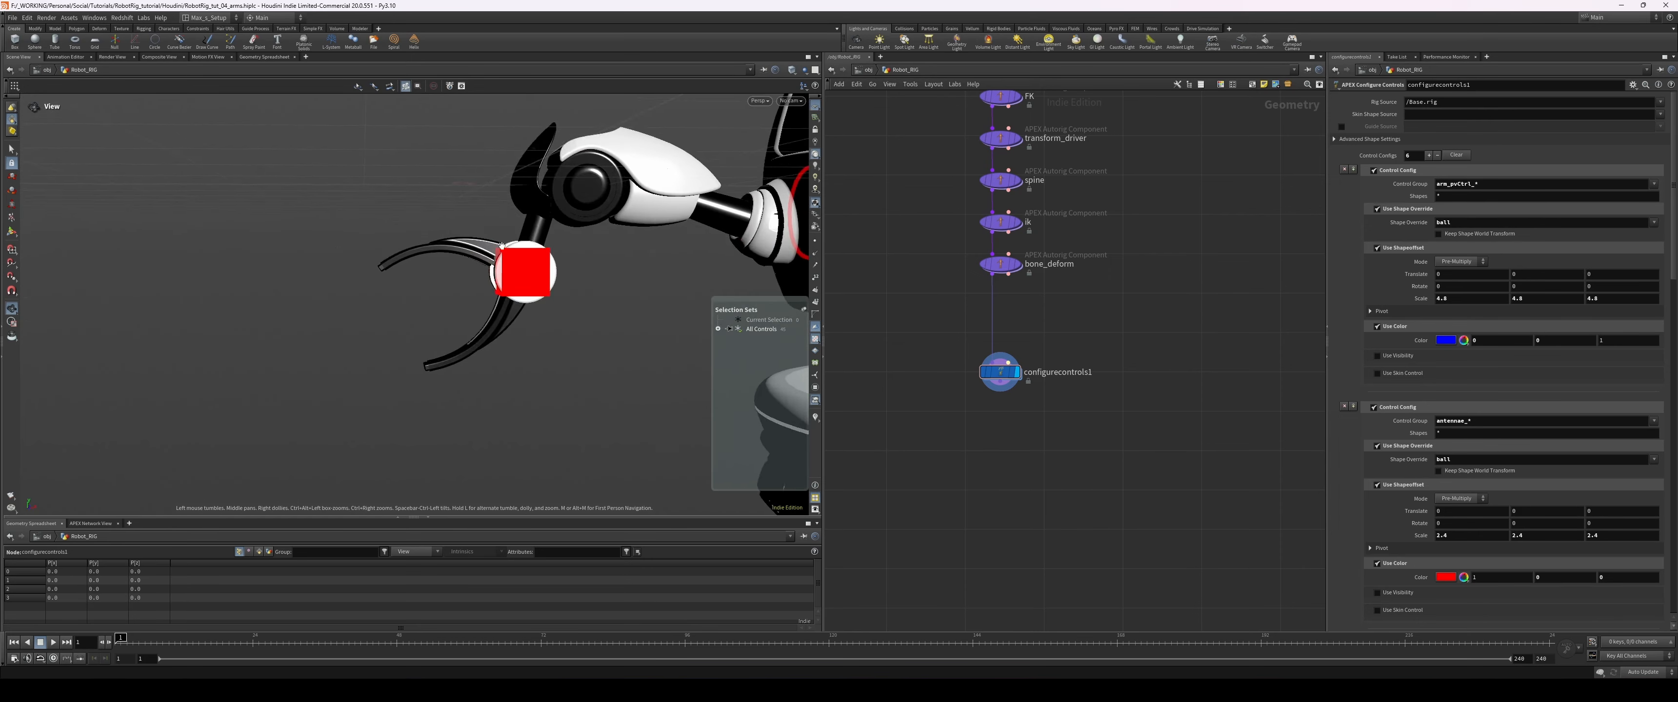
pyautogui.keyDown('alt'); pyautogui.moveTo(479, 276); pyautogui.dragTo(378, 279, button='middle'); pyautogui.keyUp('alt')
pyautogui.keyDown('alt'); pyautogui.moveTo(378, 279); pyautogui.dragTo(404, 261); pyautogui.keyUp('alt')
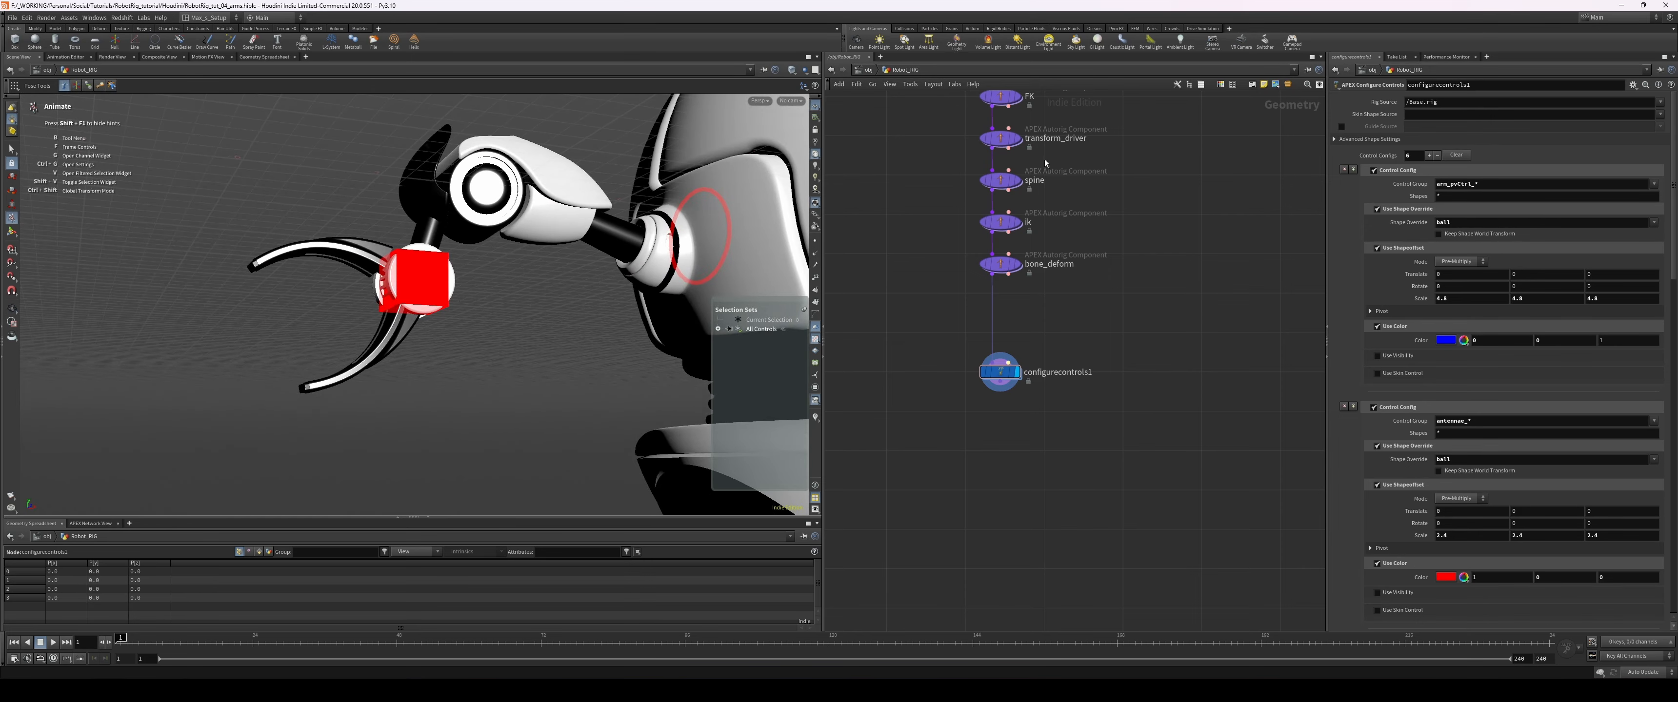
# - Add a control config to configurecontrols1 for the control group hook_a_*
pyautogui.click(1353, 169)
pyautogui.click(1652, 185)
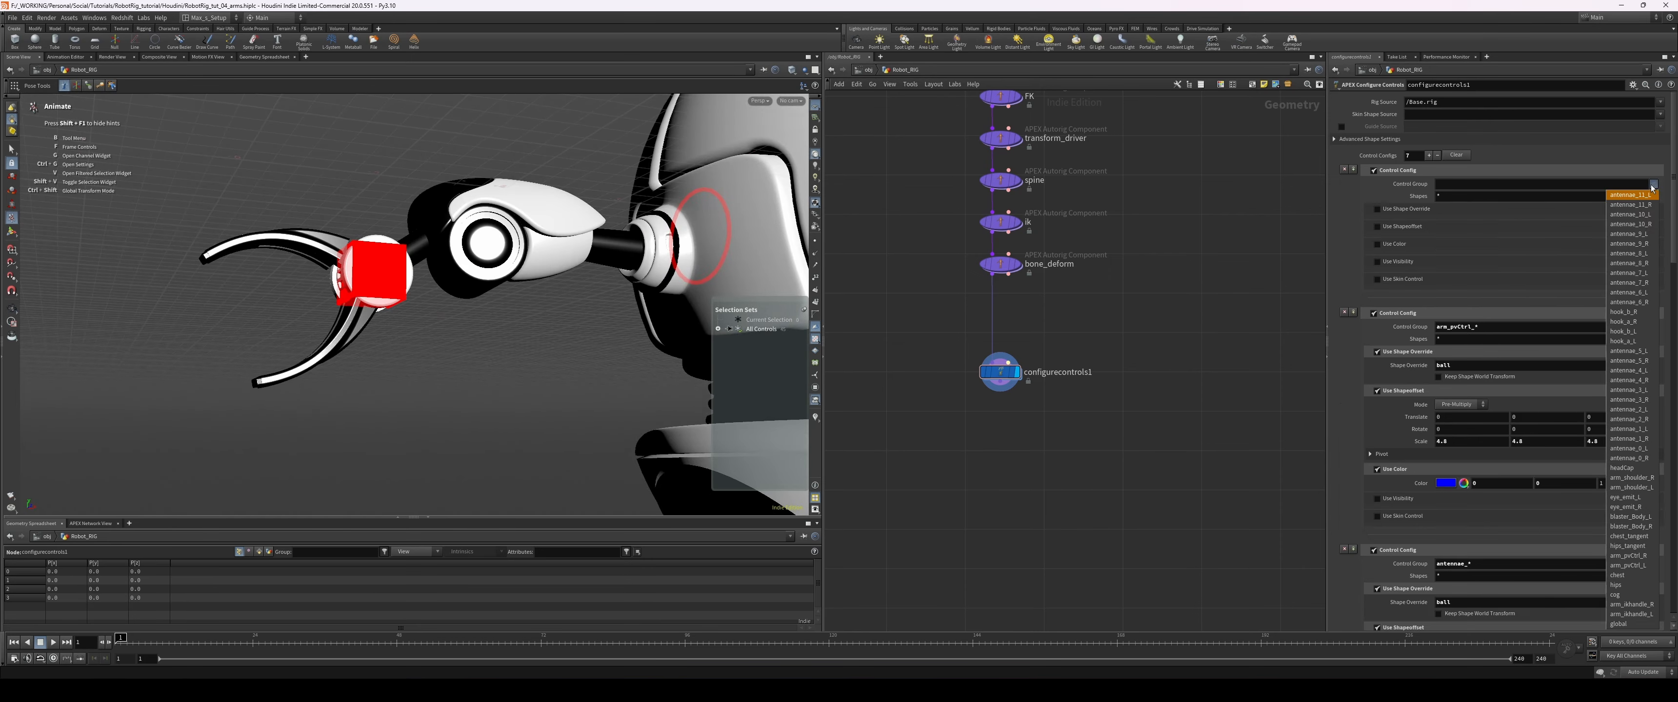
pyautogui.click(1628, 321)
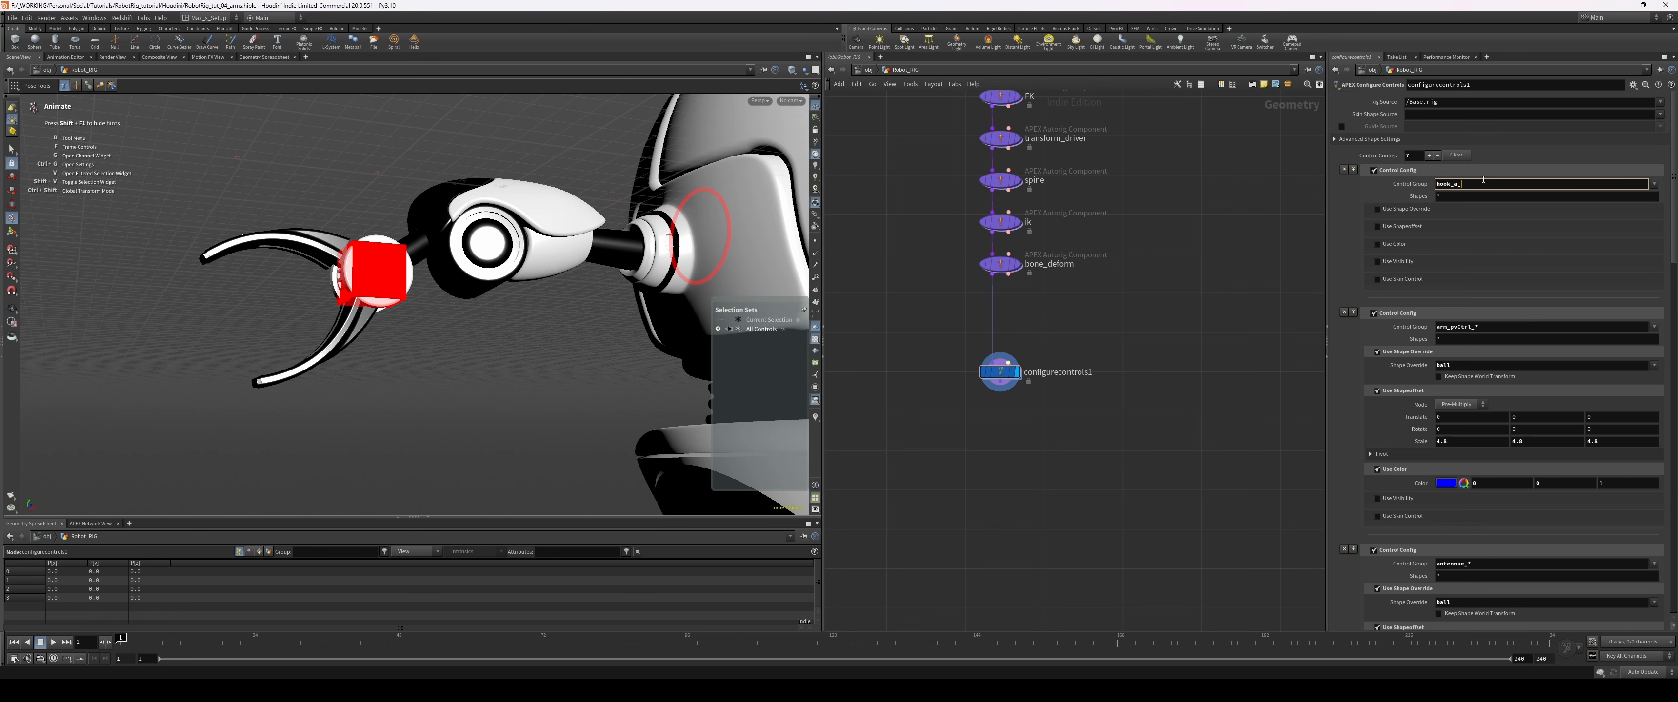
pyautogui.write('*')
pyautogui.press('Return')
# - Enable the shape override for the hook_a_* controls and choose the torus shape
pyautogui.keyDown('alt'); pyautogui.moveTo(580, 277); pyautogui.dragTo(565, 292, button='right'); pyautogui.keyUp('alt')
pyautogui.keyDown('alt'); pyautogui.moveTo(566, 292); pyautogui.dragTo(456, 315); pyautogui.keyUp('alt')
pyautogui.keyDown('alt'); pyautogui.moveTo(456, 314); pyautogui.dragTo(311, 319, button='middle'); pyautogui.keyUp('alt')
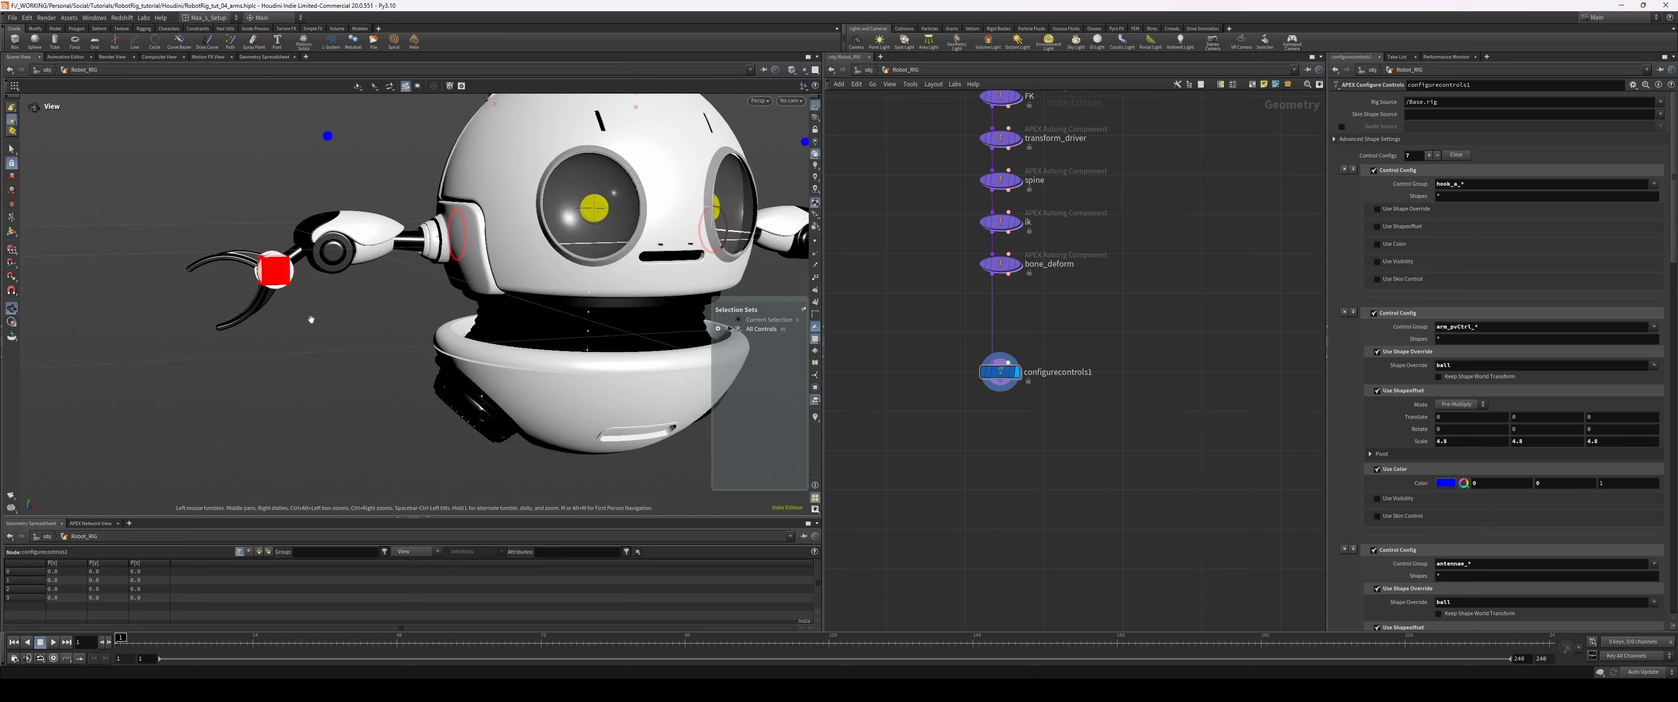
pyautogui.moveTo(311, 319)
pyautogui.keyDown('alt'); pyautogui.mouseDown()
pyautogui.moveTo(208, 311)
pyautogui.moveTo(307, 316)
pyautogui.mouseUp(); pyautogui.keyUp('alt')
pyautogui.keyDown('alt'); pyautogui.moveTo(306, 316); pyautogui.dragTo(351, 293, button='right'); pyautogui.keyUp('alt')
pyautogui.click(1377, 209)
pyautogui.click(1653, 223)
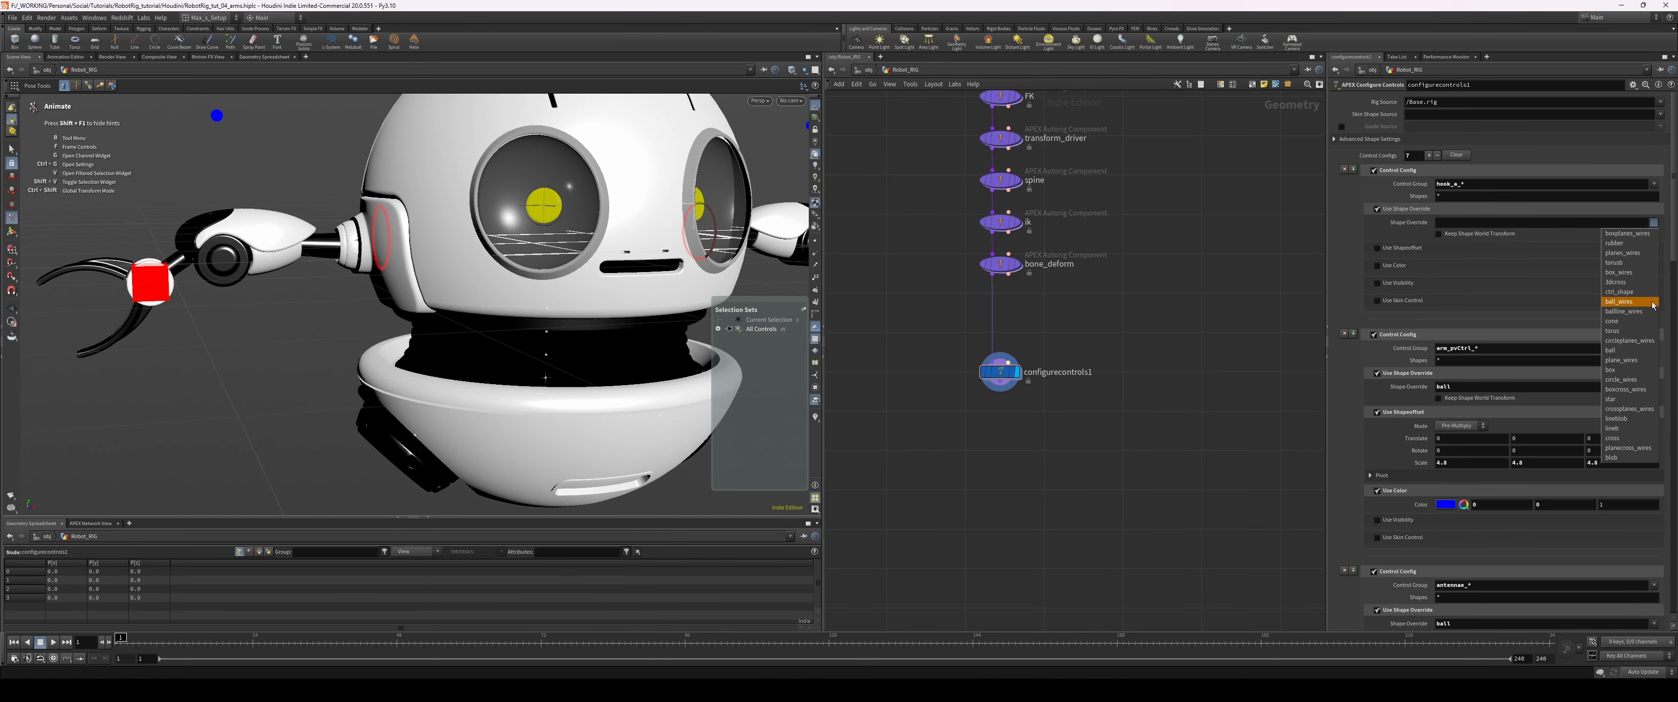
pyautogui.click(1616, 331)
pyautogui.keyDown('alt'); pyautogui.moveTo(365, 322); pyautogui.dragTo(405, 315, button='middle'); pyautogui.keyUp('alt')
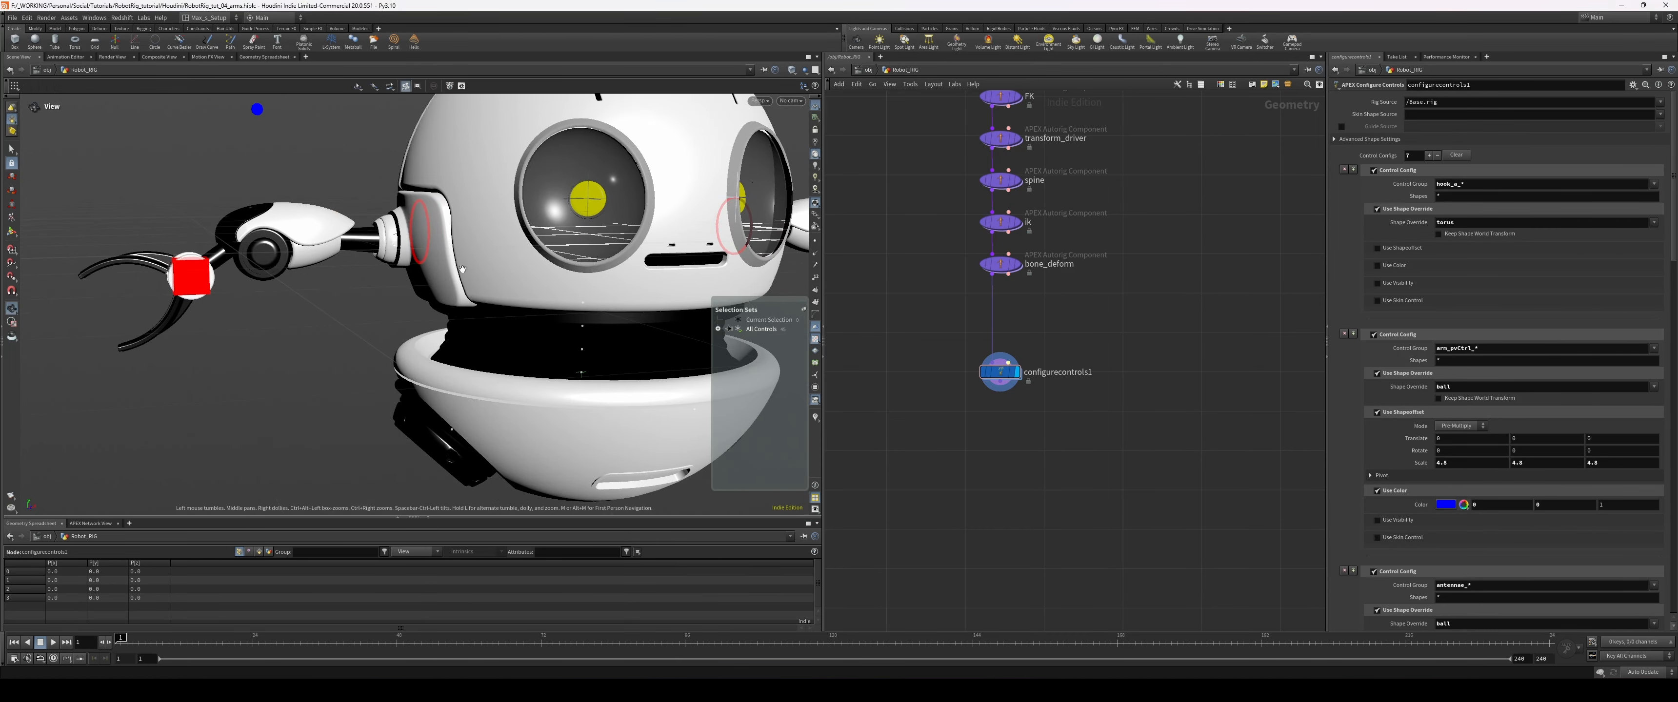
pyautogui.moveTo(1525, 439)
pyautogui.mouseDown(button='middle')
pyautogui.moveTo(1554, 438)
pyautogui.moveTo(1532, 435)
pyautogui.mouseUp(button='middle')
pyautogui.hotkey('ctrl', 'z')
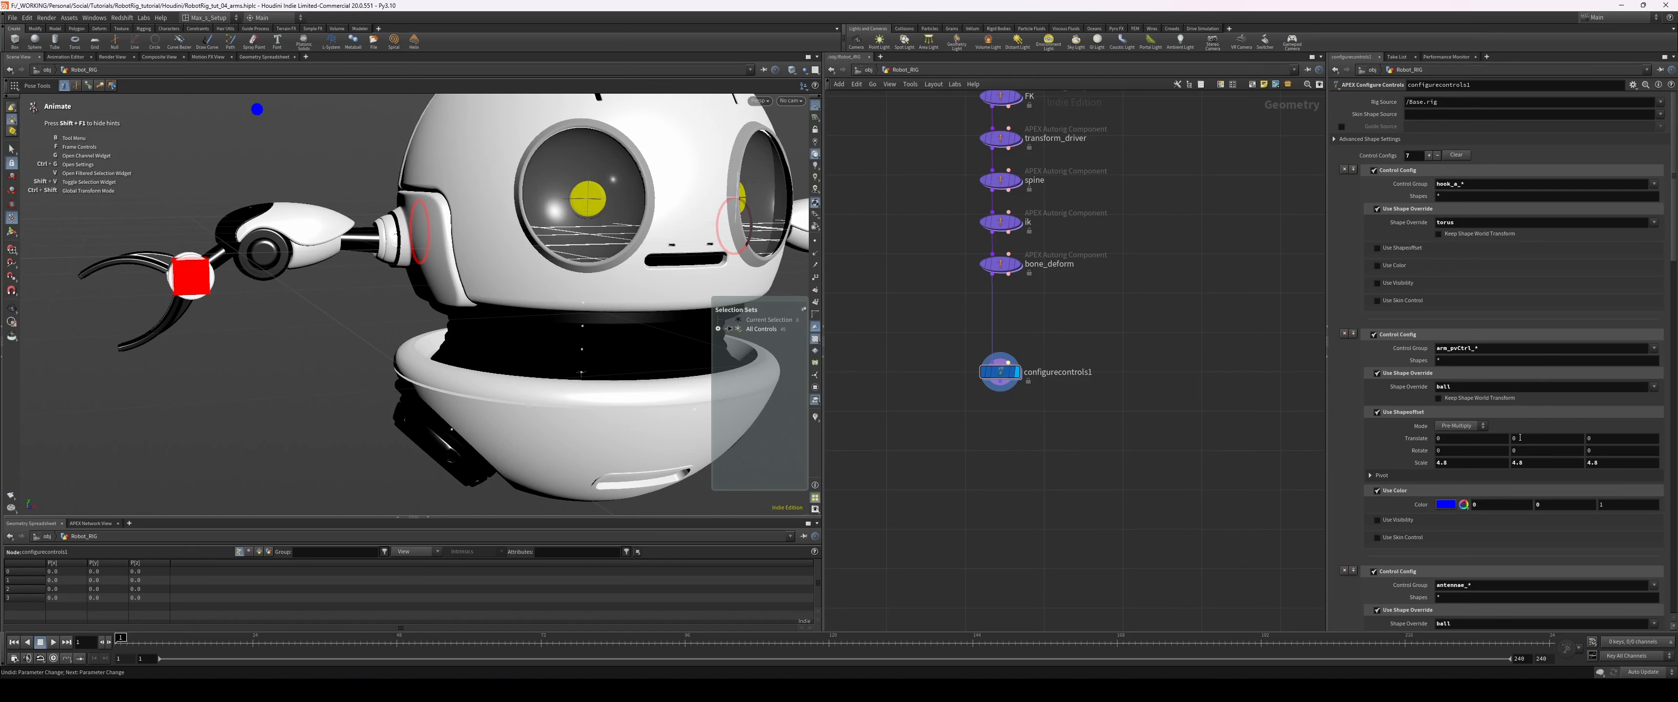
# - Enable the hook_a_* shape offset with translate X -0.2 and Y 0.4, rotate X 90, and a uniform scale of 1.8
pyautogui.click(1376, 248)
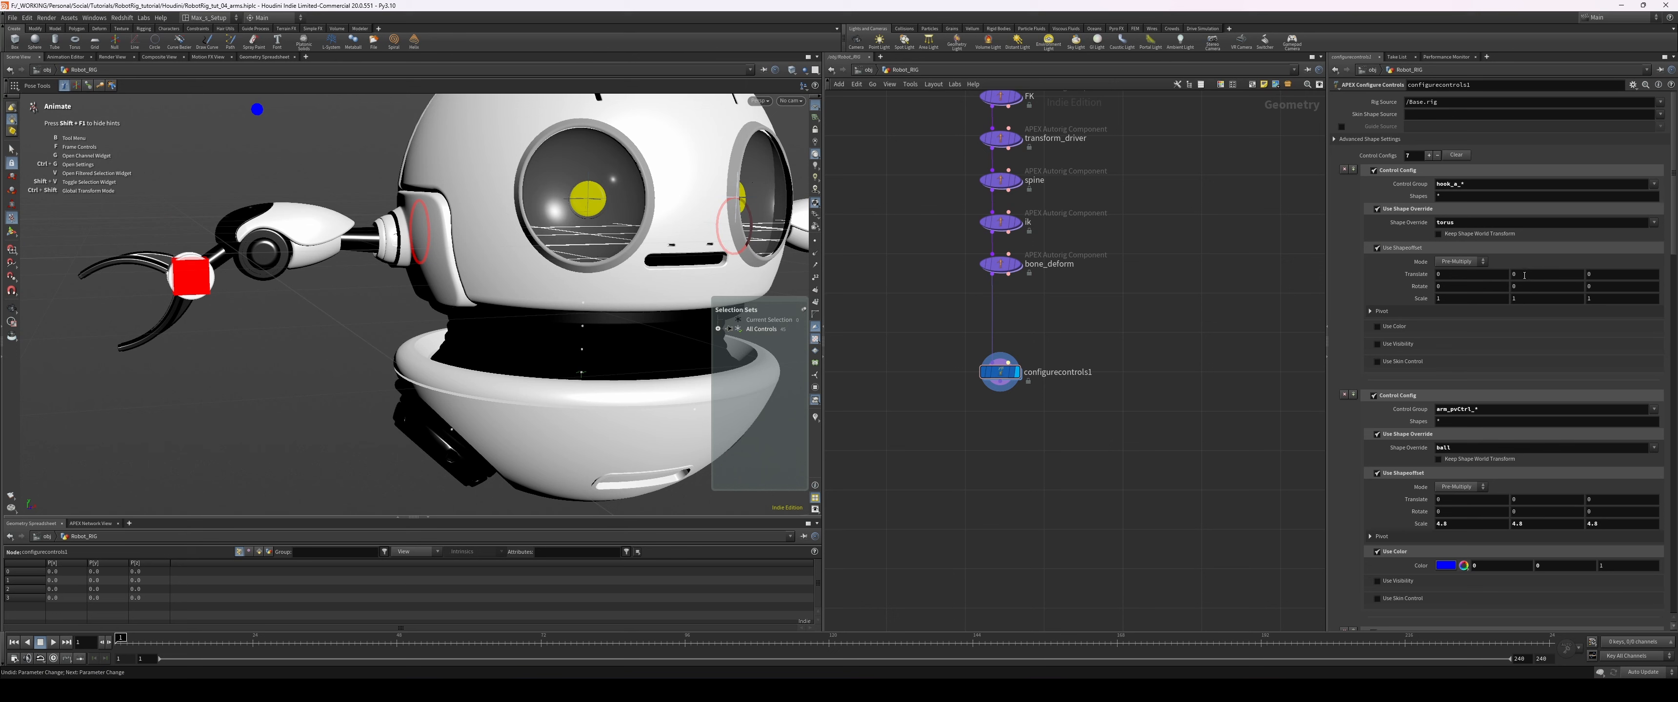
pyautogui.moveTo(1519, 274); pyautogui.dragTo(1539, 273, button='middle')
pyautogui.press('Return')
pyautogui.press('f')
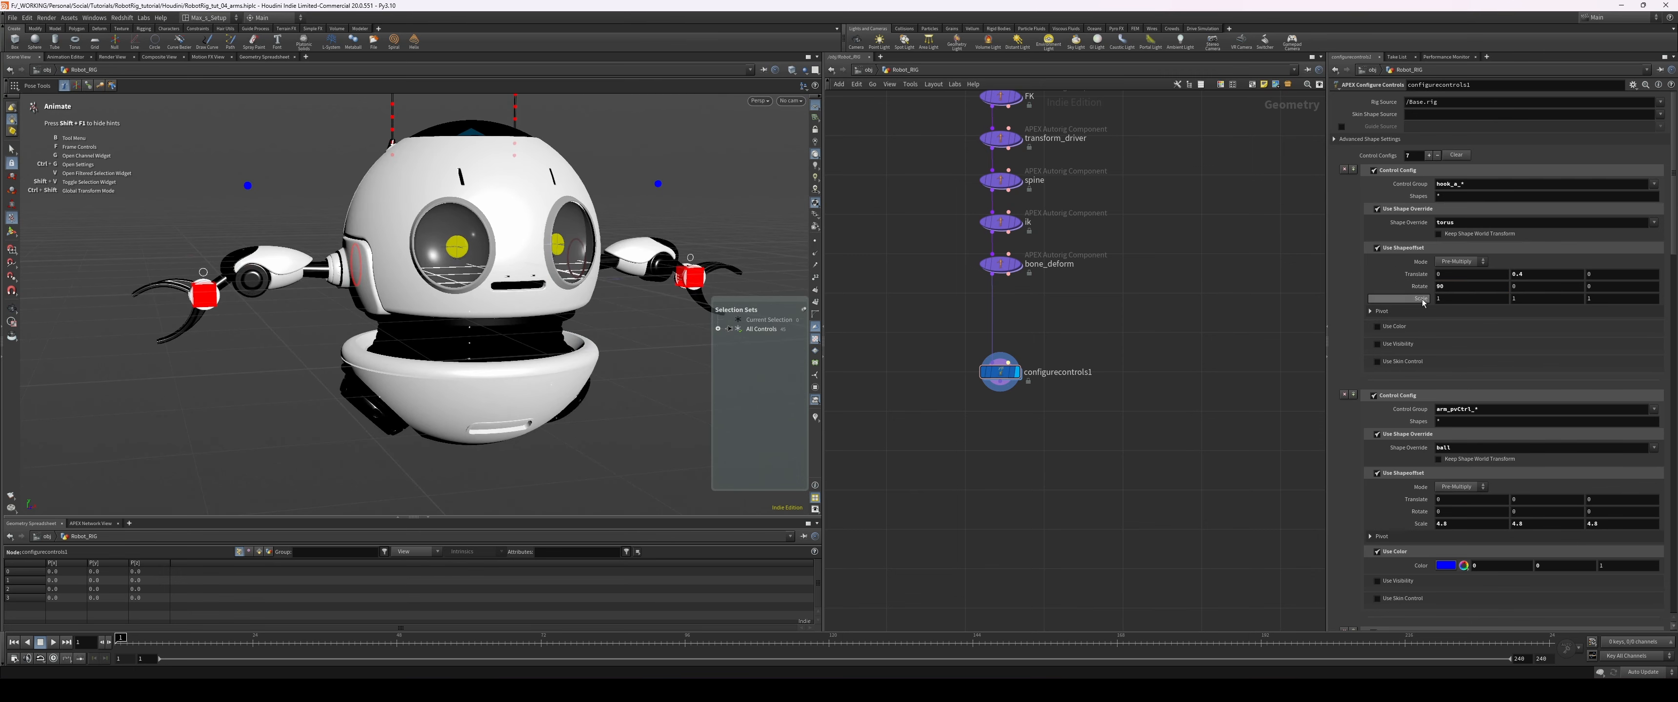
pyautogui.moveTo(1421, 299); pyautogui.dragTo(1435, 274, button='middle')
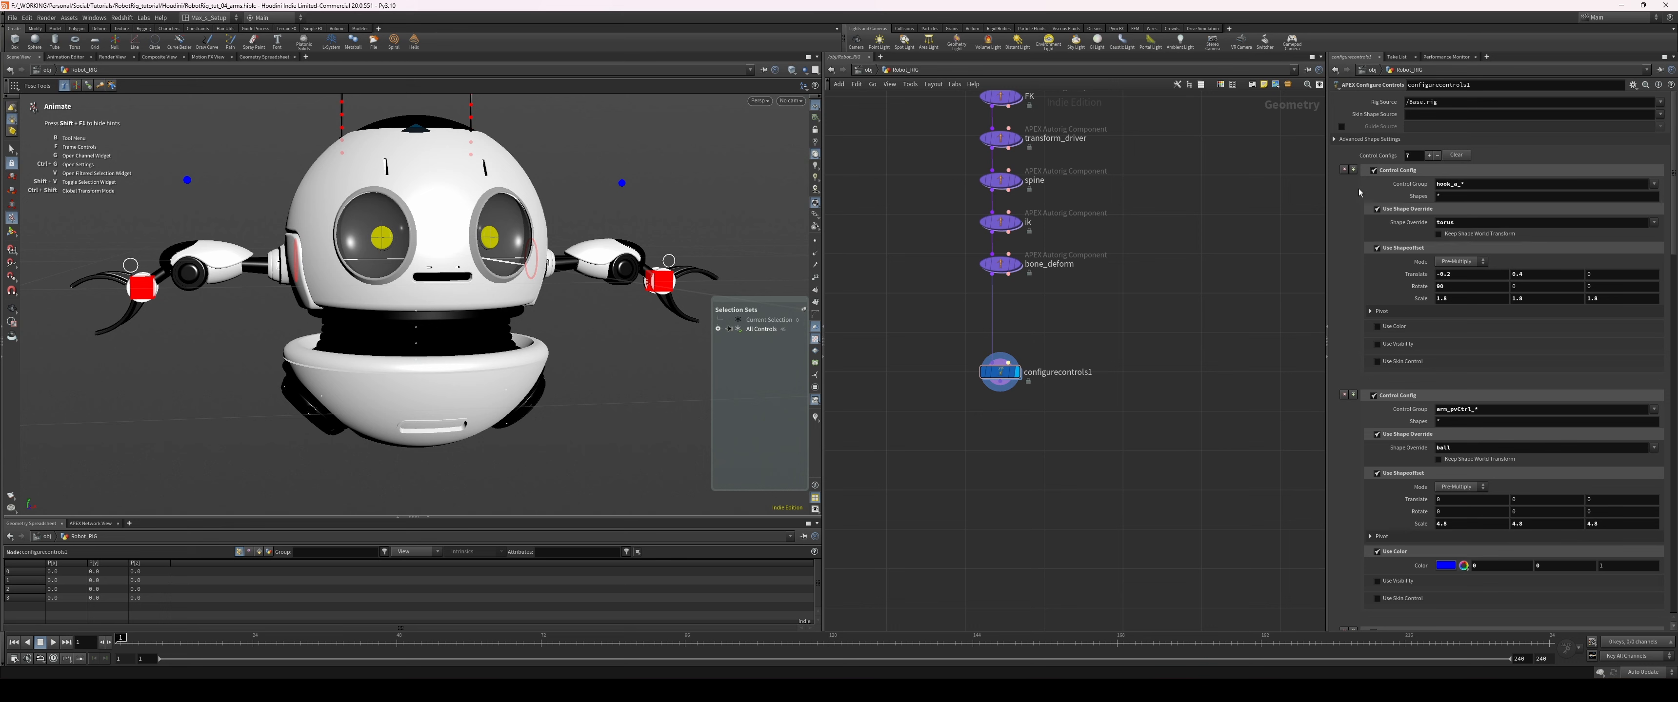
# - Add another control config above the hook_a_* one for the control group hook_b_*
pyautogui.click(1353, 168)
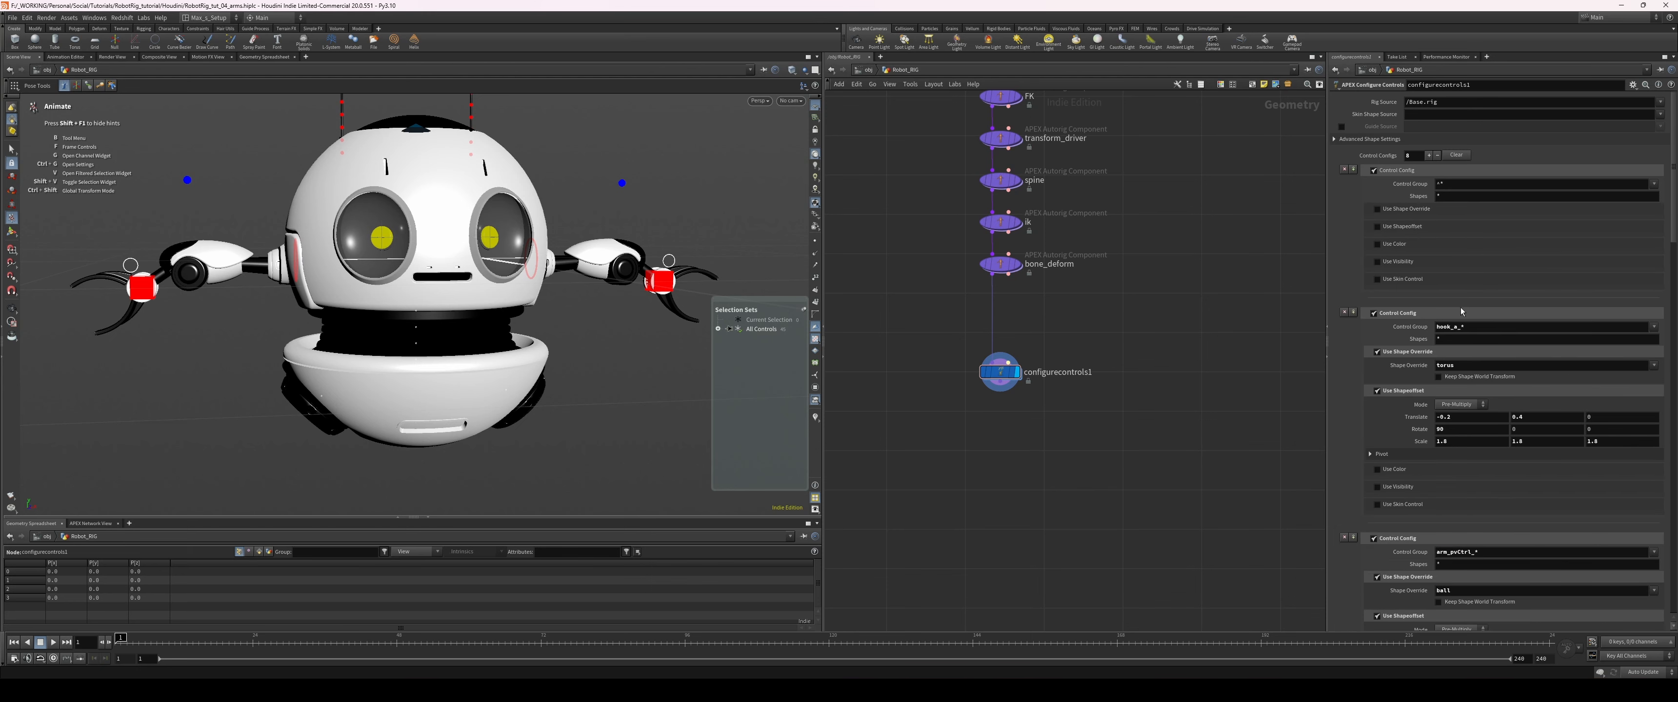
pyautogui.click(1474, 326)
pyautogui.hotkey('ctrl', 'c')
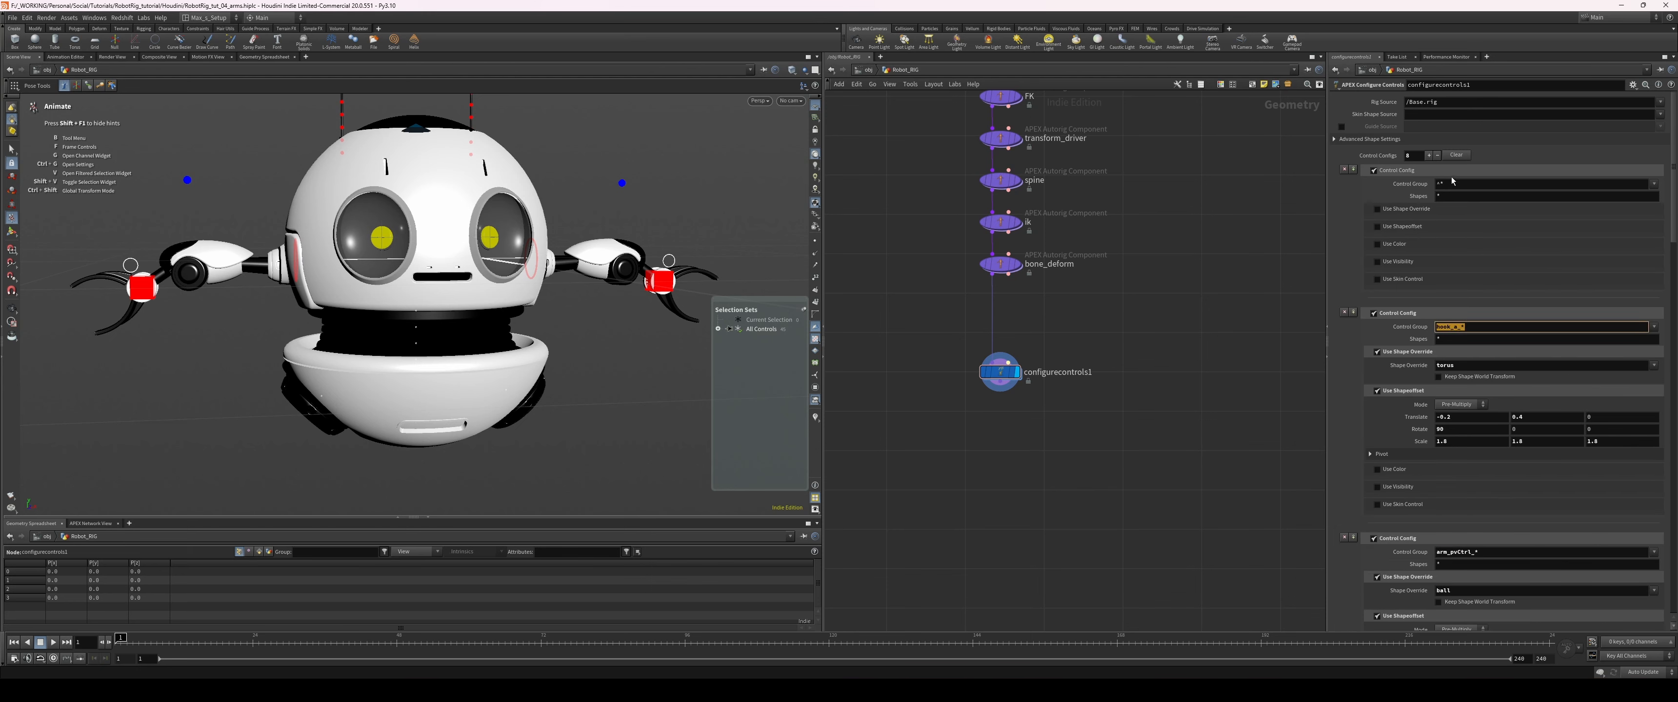
pyautogui.click(1452, 184)
pyautogui.hotkey('ctrl', 'v')
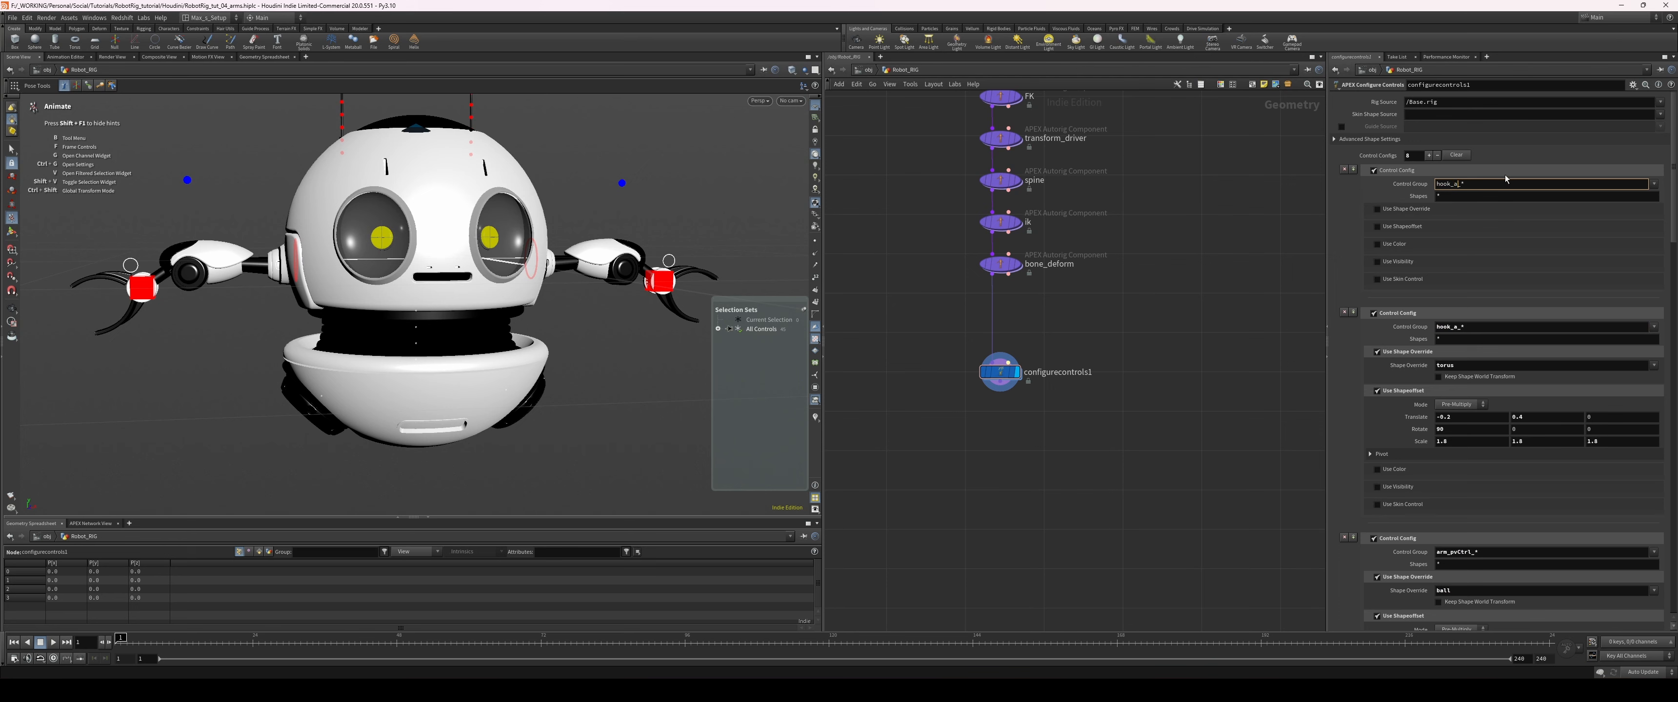
pyautogui.press('Return')
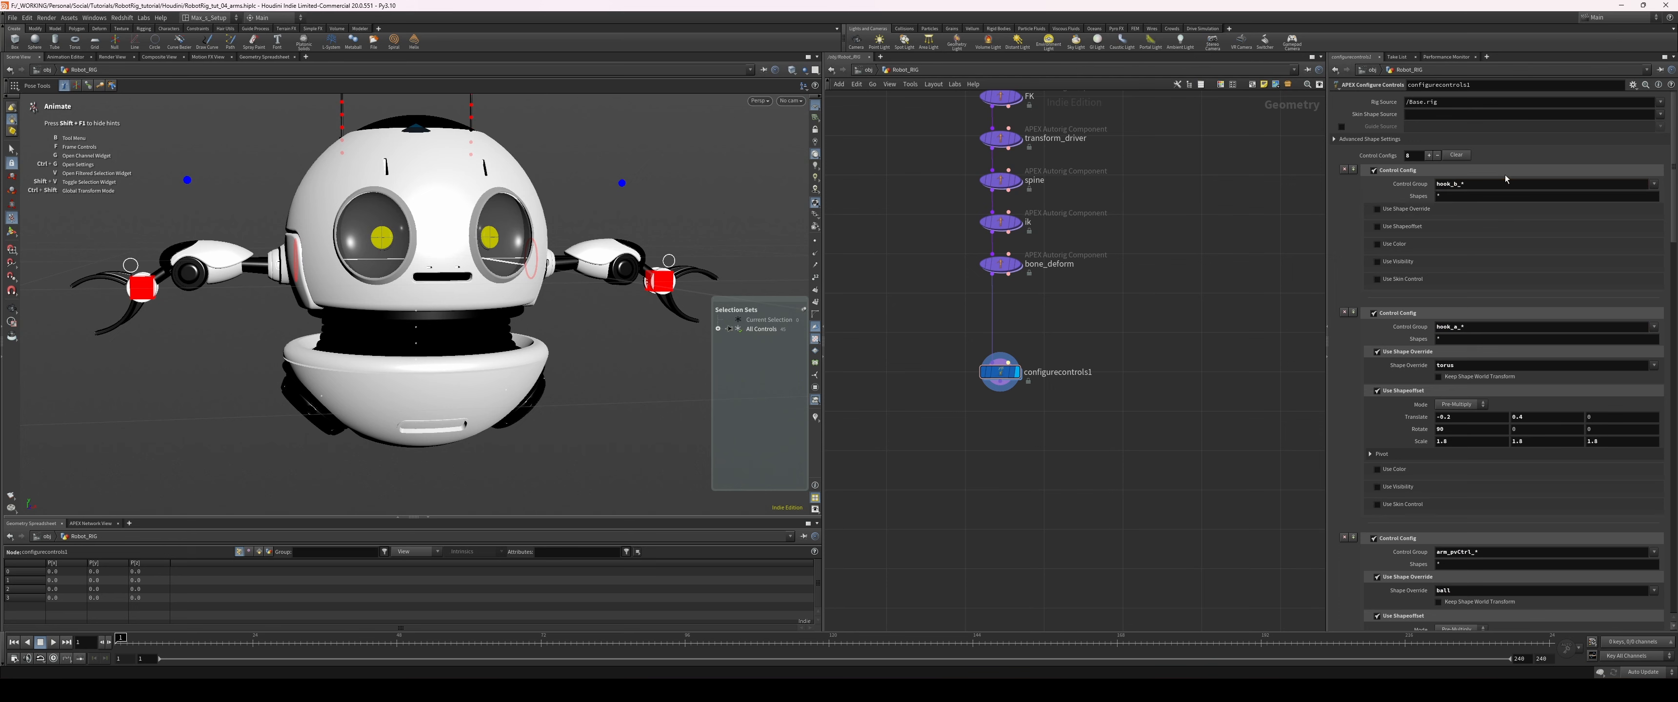
# - Enable the shape override for the hook_b_* controls and set the shape to torus
pyautogui.click(1375, 210)
pyautogui.click(1441, 222)
pyautogui.write('torus')
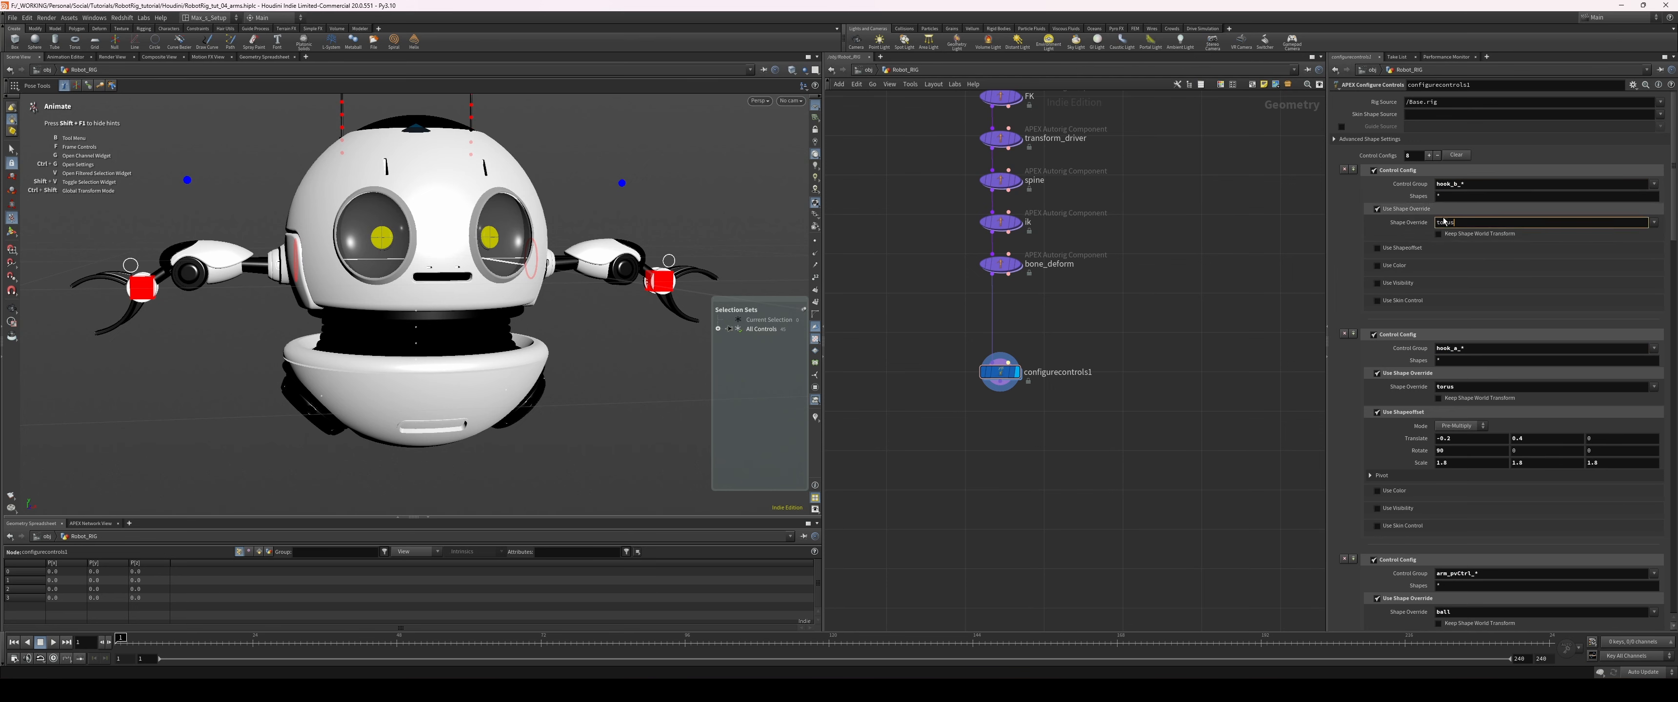
# - Enable the hook_b_* shape offset, copy the 1.8 scale from hook_a_*, rotate X 90, and translate the shapes to the lower hooks
pyautogui.click(1377, 248)
pyautogui.rightClick(1422, 524)
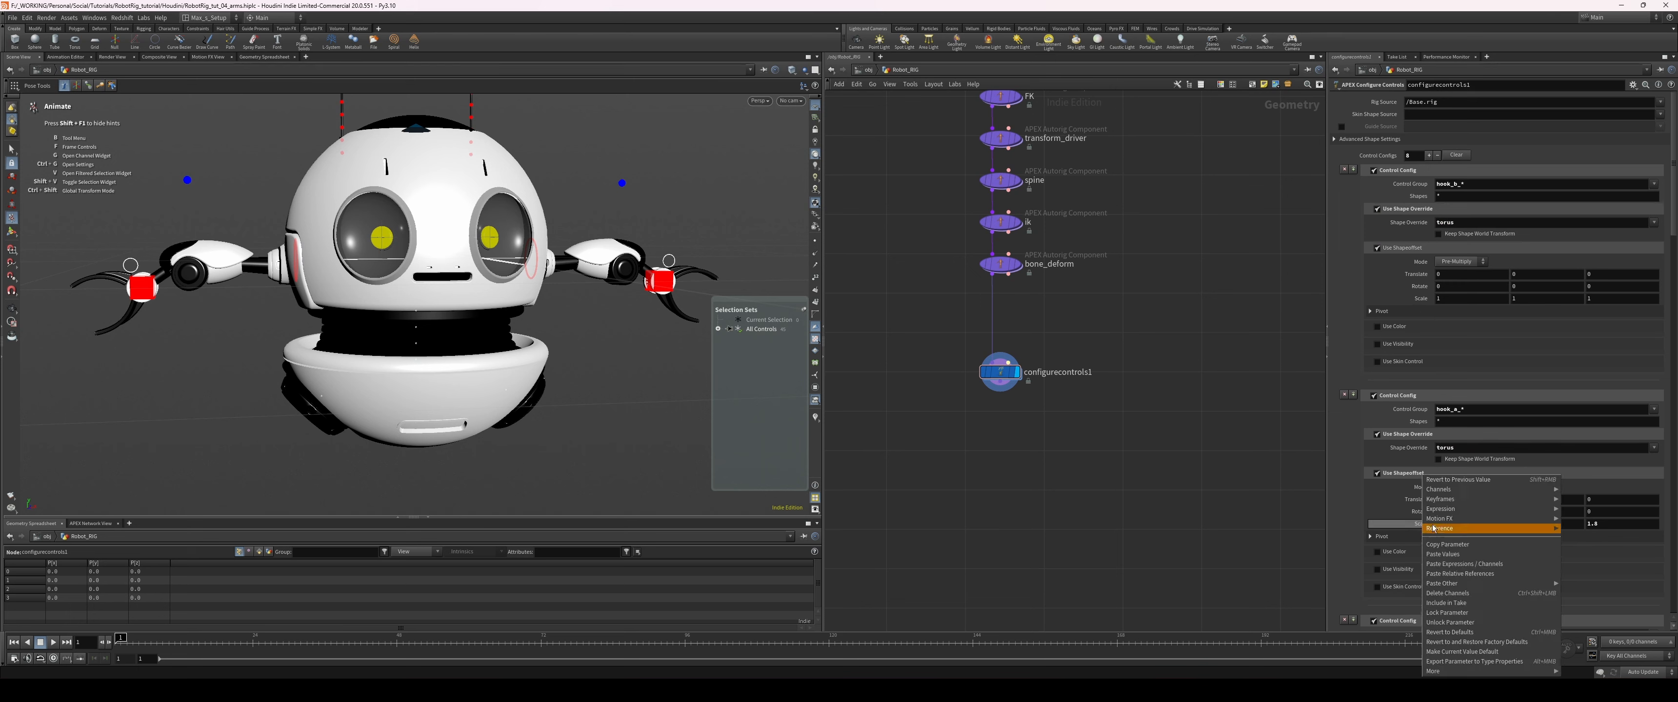
pyautogui.click(1476, 545)
pyautogui.rightClick(1421, 299)
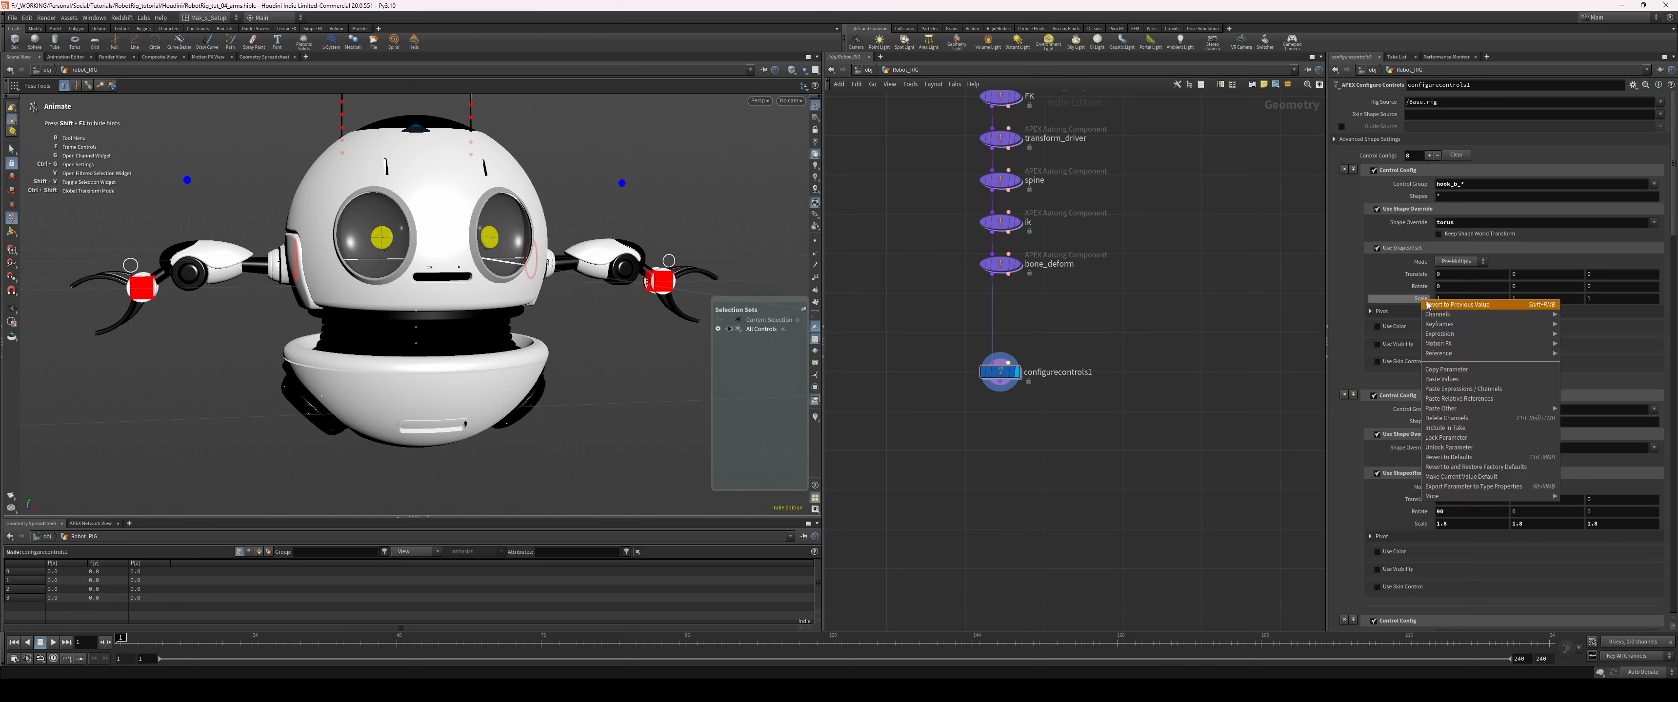
pyautogui.click(1470, 381)
pyautogui.middleClick(1446, 272)
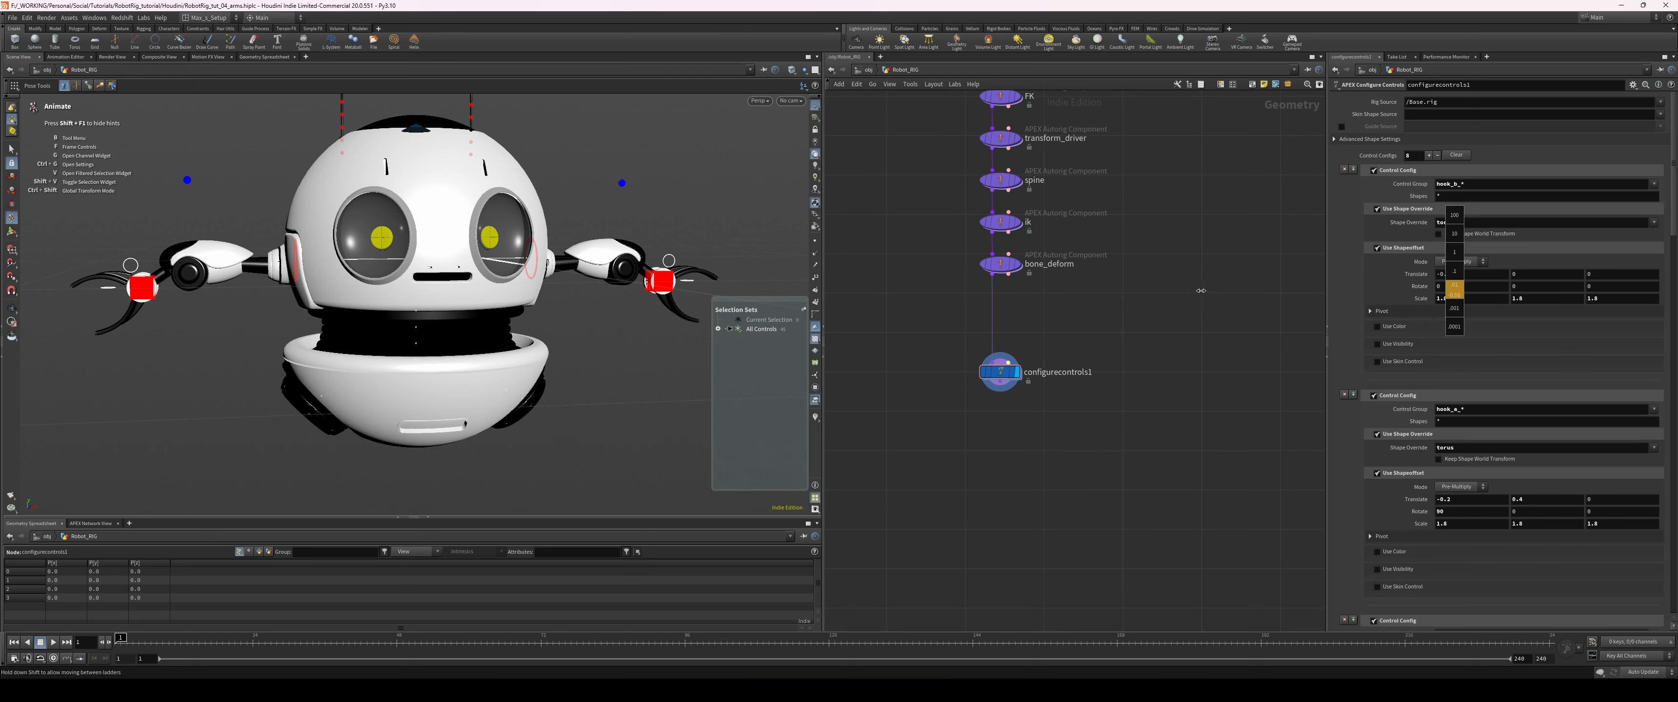
pyautogui.moveTo(1530, 287); pyautogui.dragTo(1535, 294, button='middle')
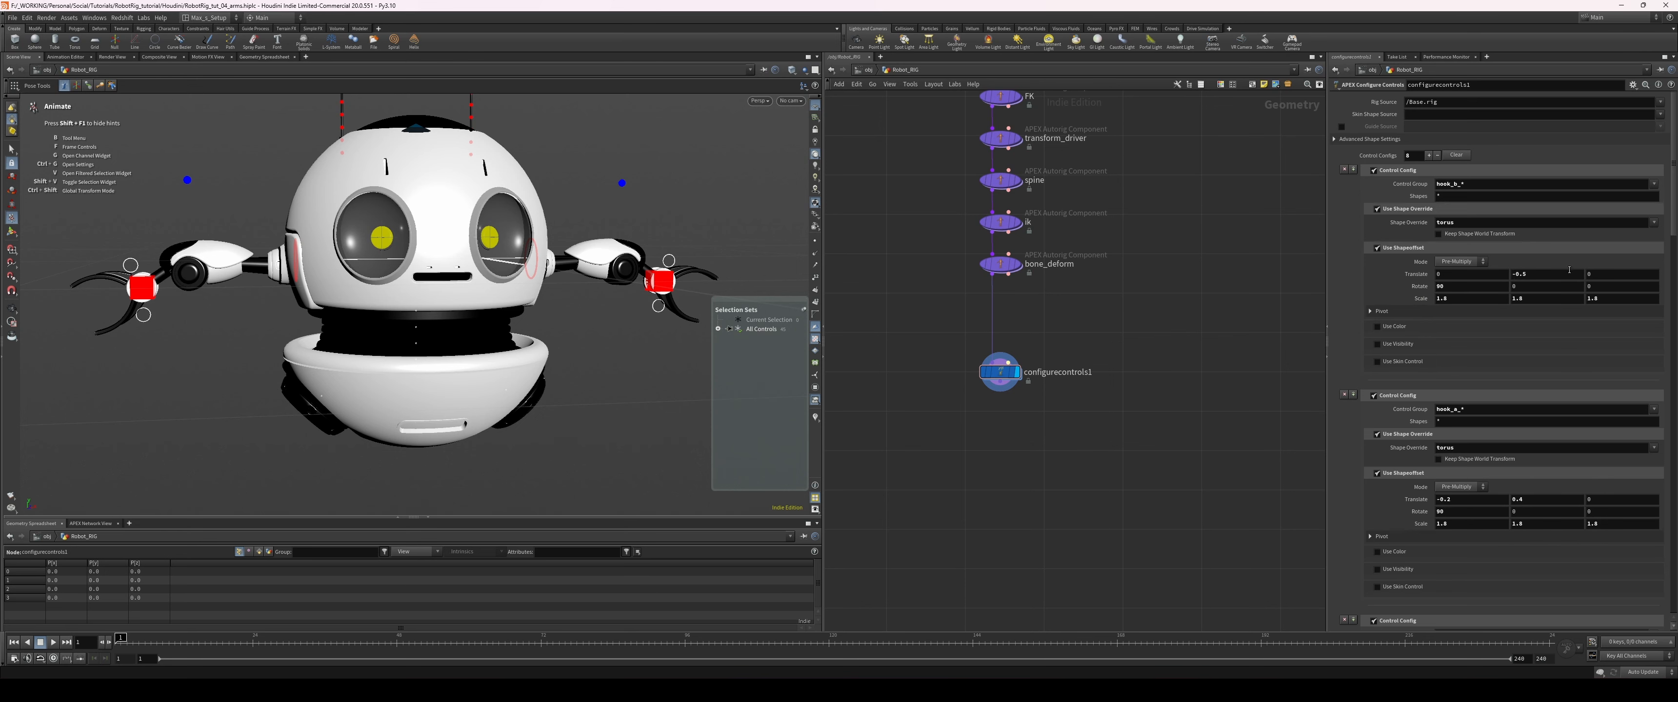
pyautogui.moveTo(1476, 274); pyautogui.dragTo(1536, 277, button='middle')
# - Rotate one hand control to test how the hooks and their torus controls follow
pyautogui.scroll(-3, 313, 259)
pyautogui.click(189, 264)
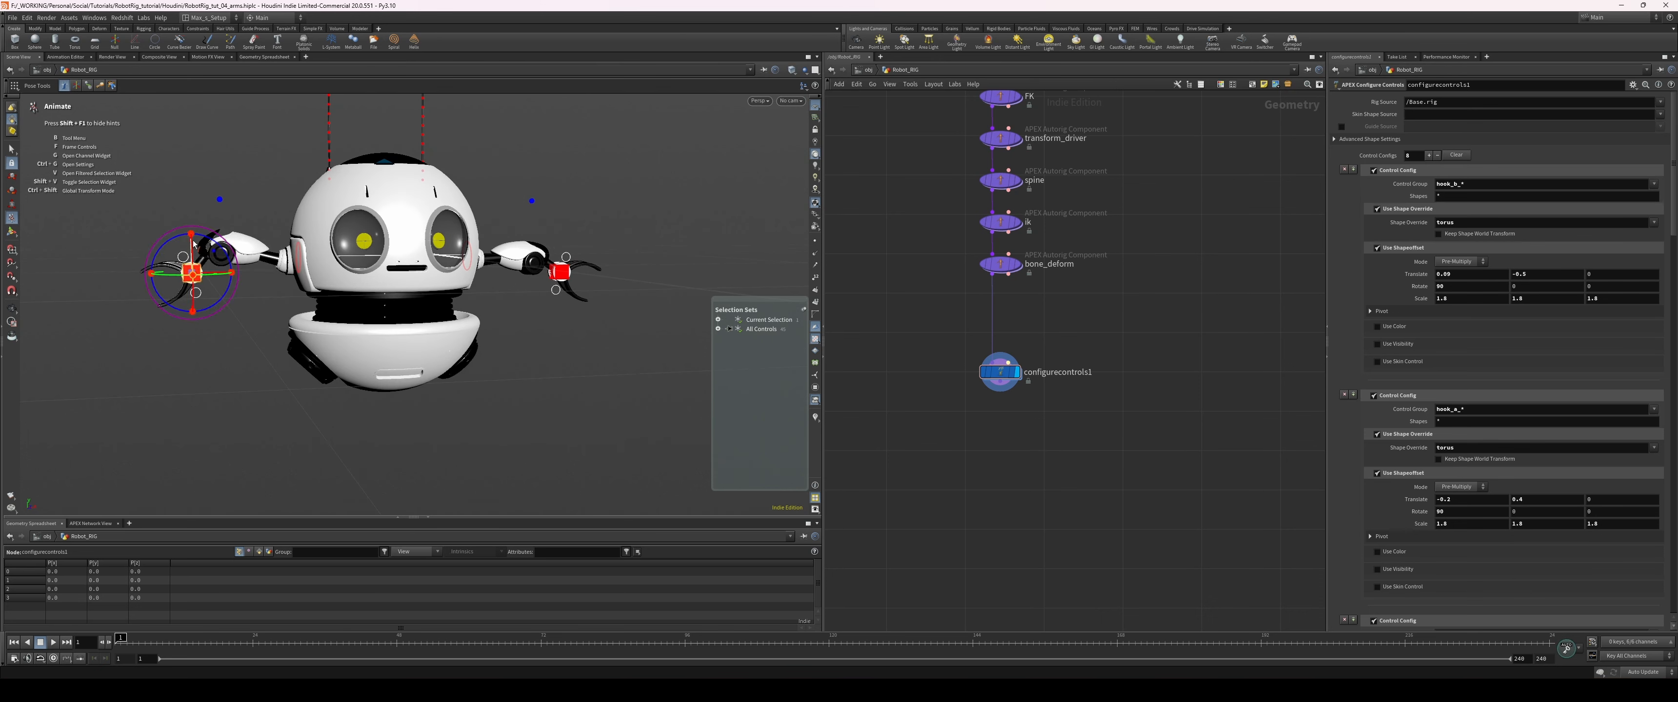
pyautogui.click(179, 235)
pyautogui.click(192, 272)
pyautogui.moveTo(179, 236); pyautogui.dragTo(159, 250)
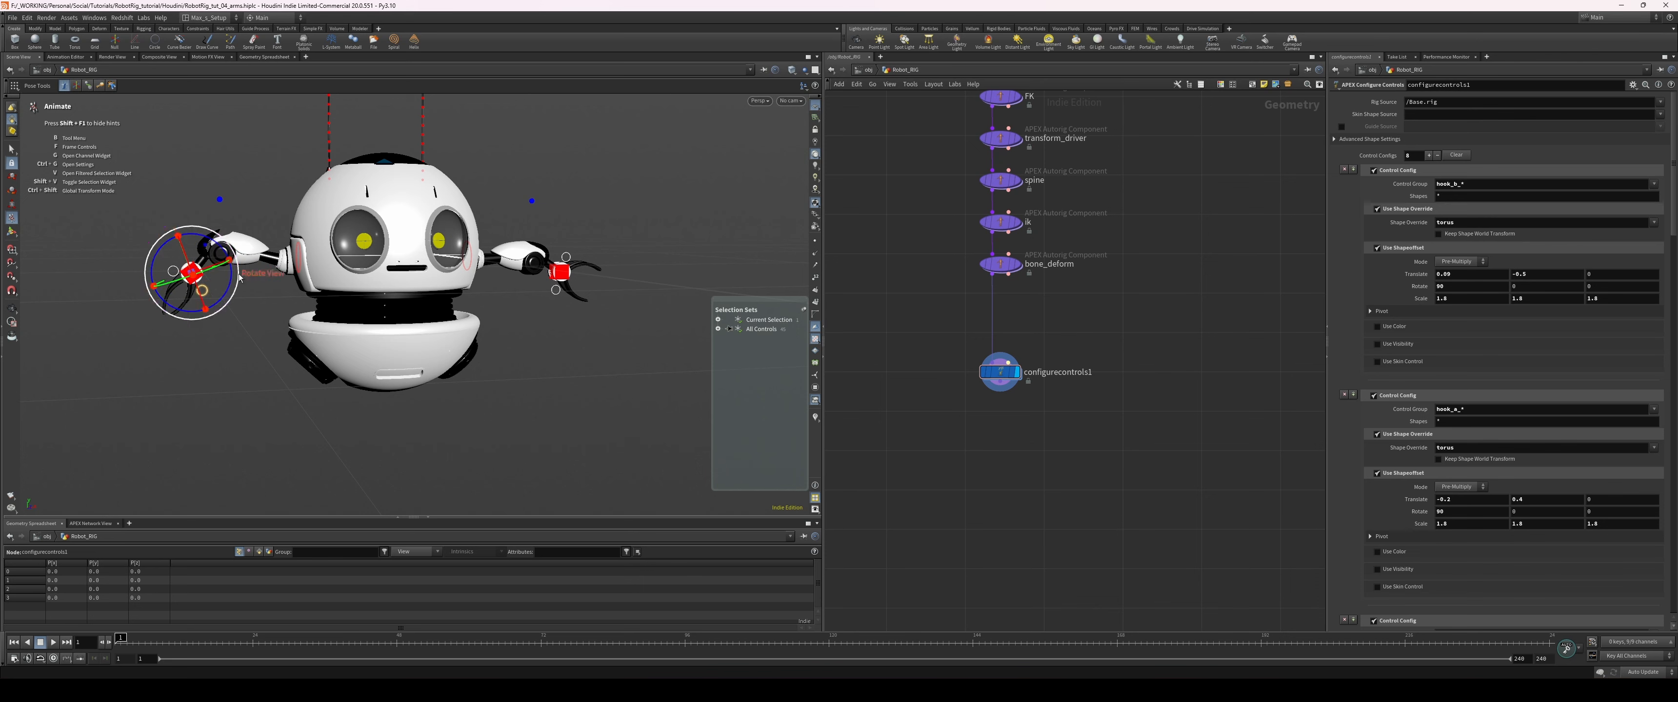
pyautogui.click(196, 268)
pyautogui.moveTo(269, 294)
pyautogui.keyDown('alt'); pyautogui.mouseDown()
pyautogui.moveTo(228, 291)
pyautogui.moveTo(281, 284)
pyautogui.mouseUp(); pyautogui.keyUp('alt')
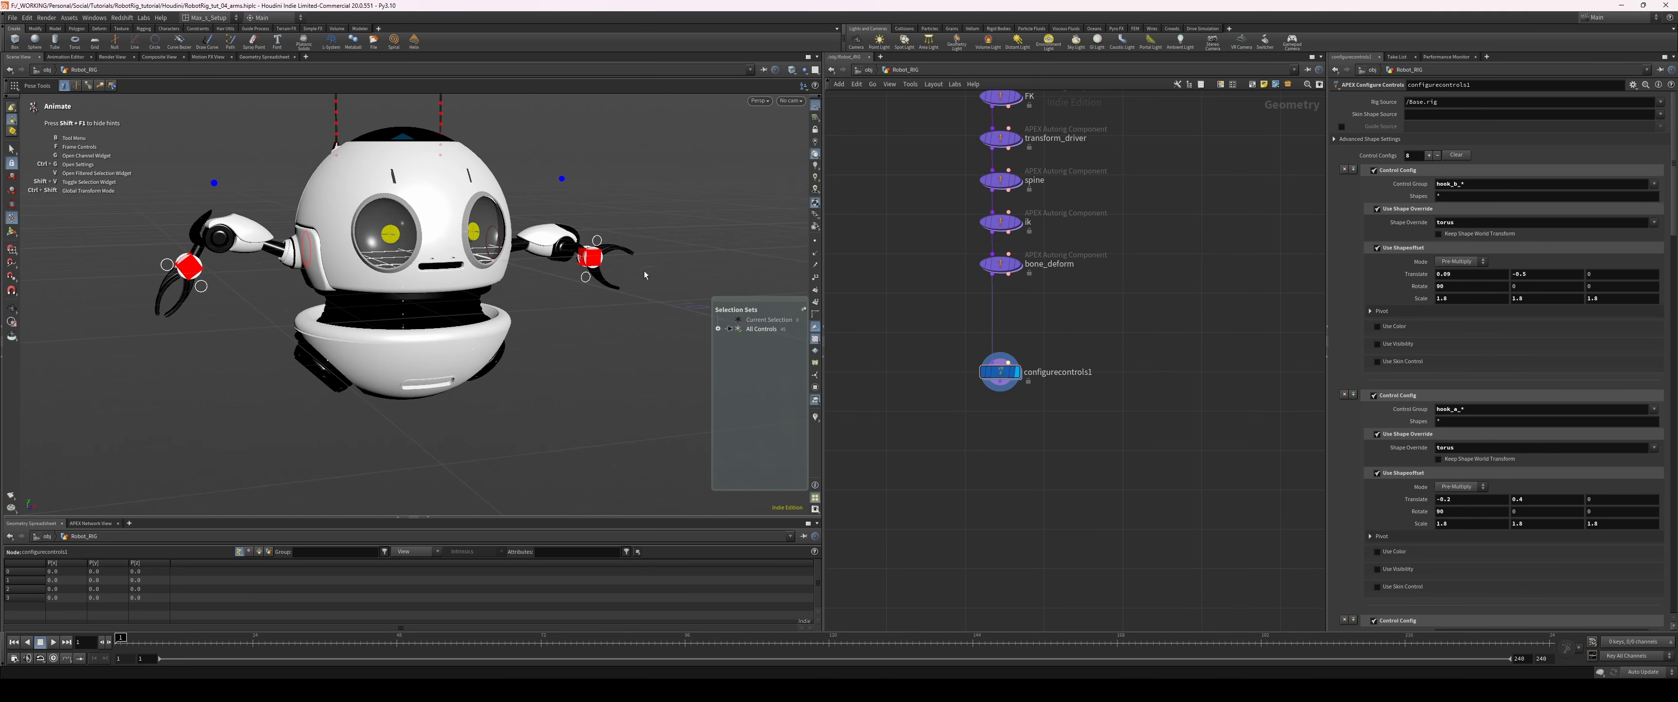
# - Examine the hand and hook control shapes on both arms from several angles
pyautogui.keyDown('alt'); pyautogui.moveTo(643, 272); pyautogui.dragTo(670, 238); pyautogui.keyUp('alt')
pyautogui.click(591, 267)
pyautogui.click(681, 260)
pyautogui.keyDown('alt'); pyautogui.moveTo(669, 238); pyautogui.dragTo(659, 218, button='middle'); pyautogui.keyUp('alt')
pyautogui.keyDown('alt'); pyautogui.moveTo(459, 386); pyautogui.dragTo(499, 380); pyautogui.keyUp('alt')
pyautogui.keyDown('alt'); pyautogui.moveTo(603, 417); pyautogui.dragTo(621, 458, button='middle'); pyautogui.keyUp('alt')
pyautogui.moveTo(427, 417)
pyautogui.keyDown('alt'); pyautogui.mouseDown()
pyautogui.moveTo(573, 412)
pyautogui.moveTo(439, 402)
pyautogui.mouseUp(); pyautogui.keyUp('alt')
pyautogui.keyDown('alt'); pyautogui.moveTo(439, 402); pyautogui.dragTo(559, 368, button='right'); pyautogui.keyUp('alt')
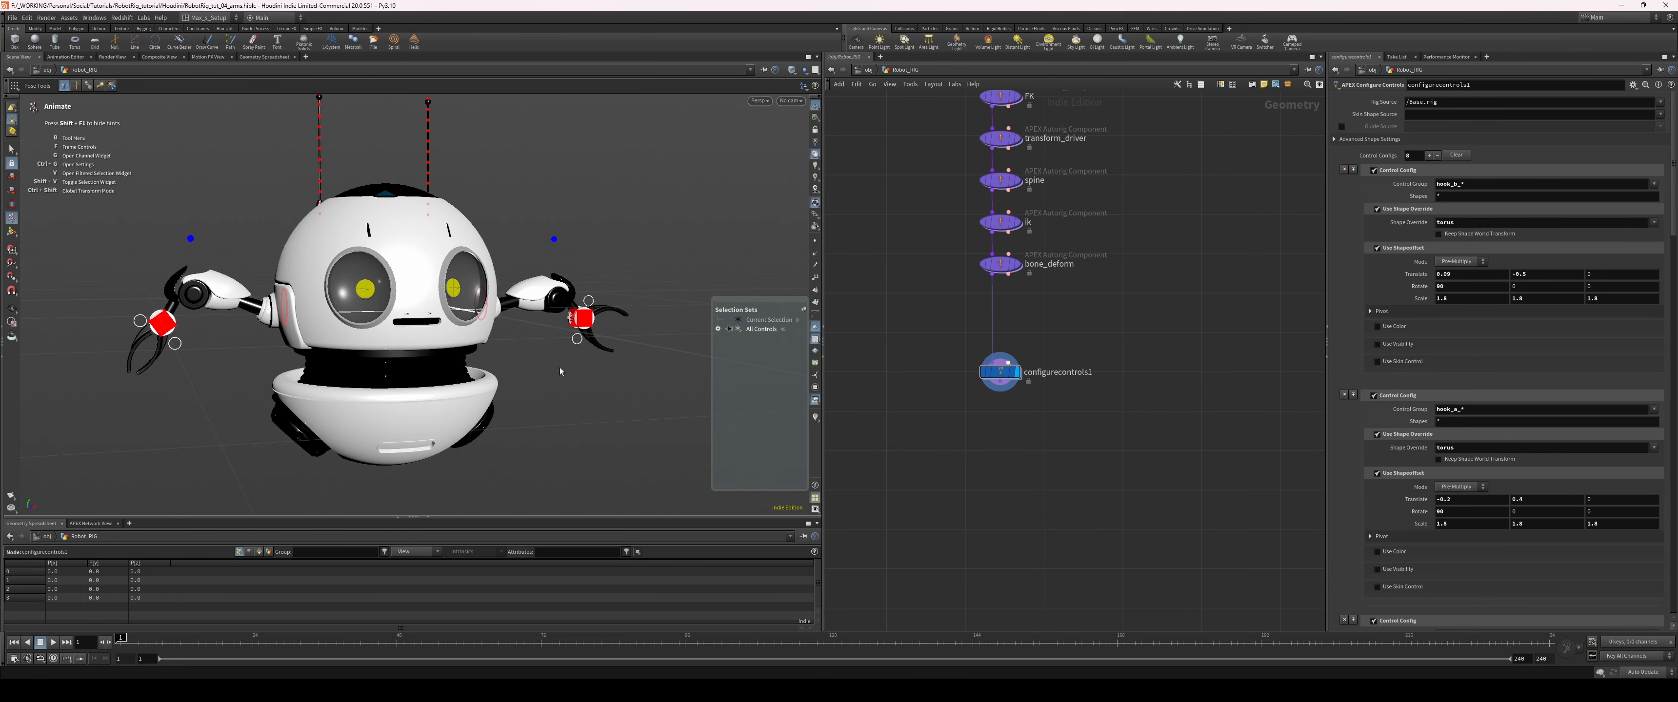
# - Rename the configurecontrols1 node to upper_body
pyautogui.doubleClick(1056, 375)
pyautogui.write('upper_body')
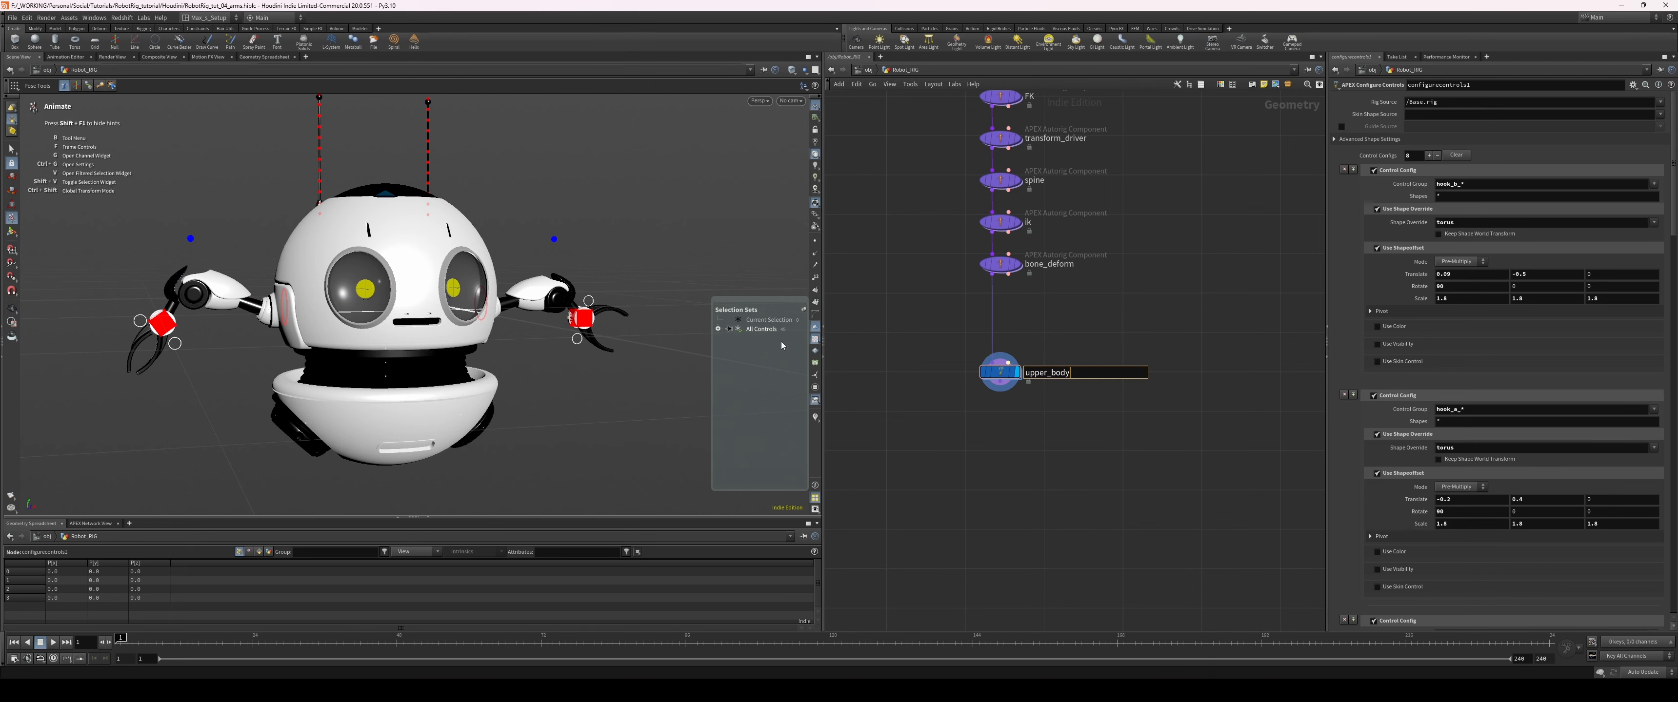
pyautogui.press('Return')
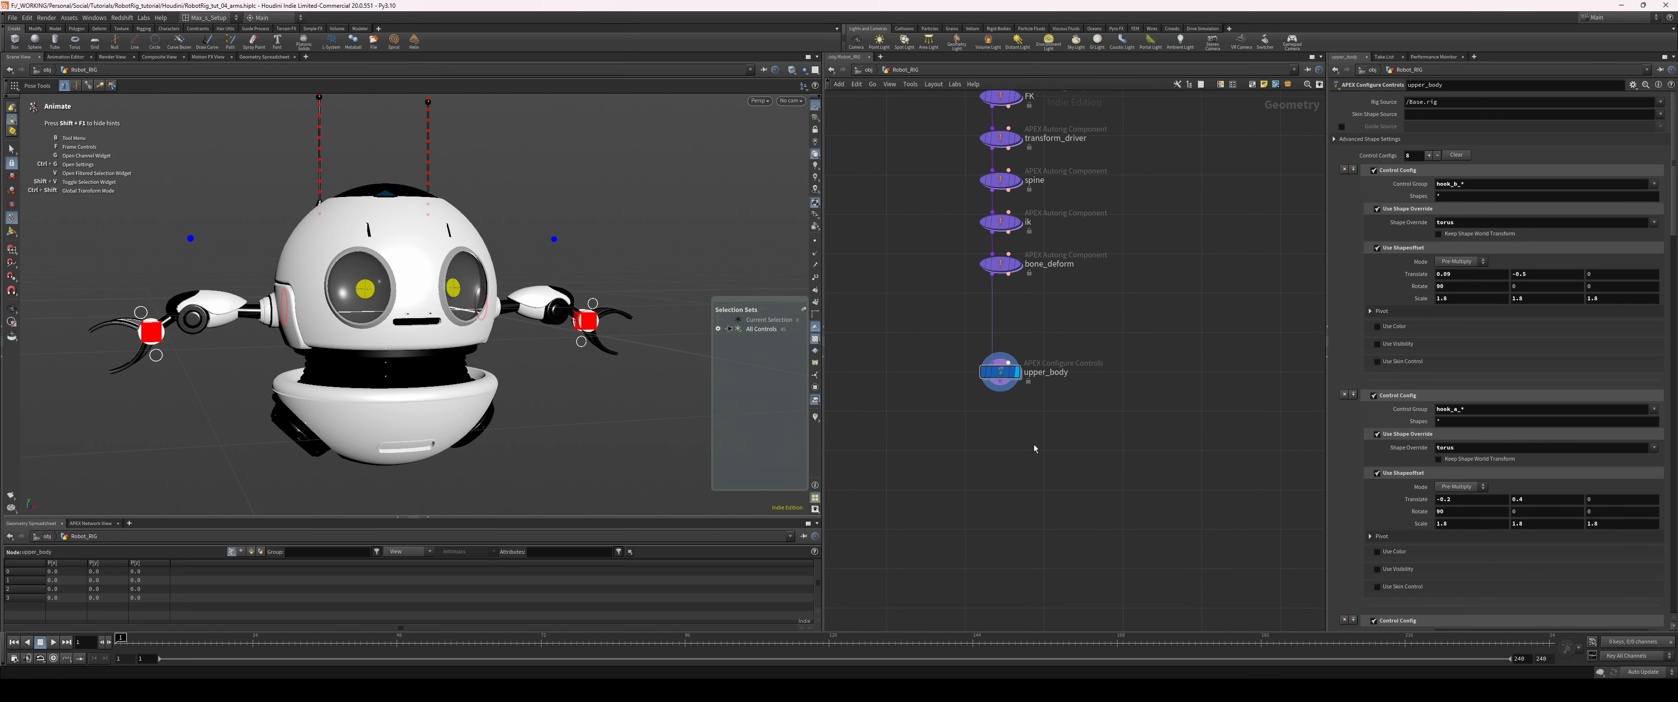
# - Add a second APEX Configure Controls node below upper_body, connect it to upper_body's output, and display it
pyautogui.moveTo(1029, 432); pyautogui.dragTo(1037, 420, button='middle')
pyautogui.press('Tab')
pyautogui.write('conf')
pyautogui.press('Return')
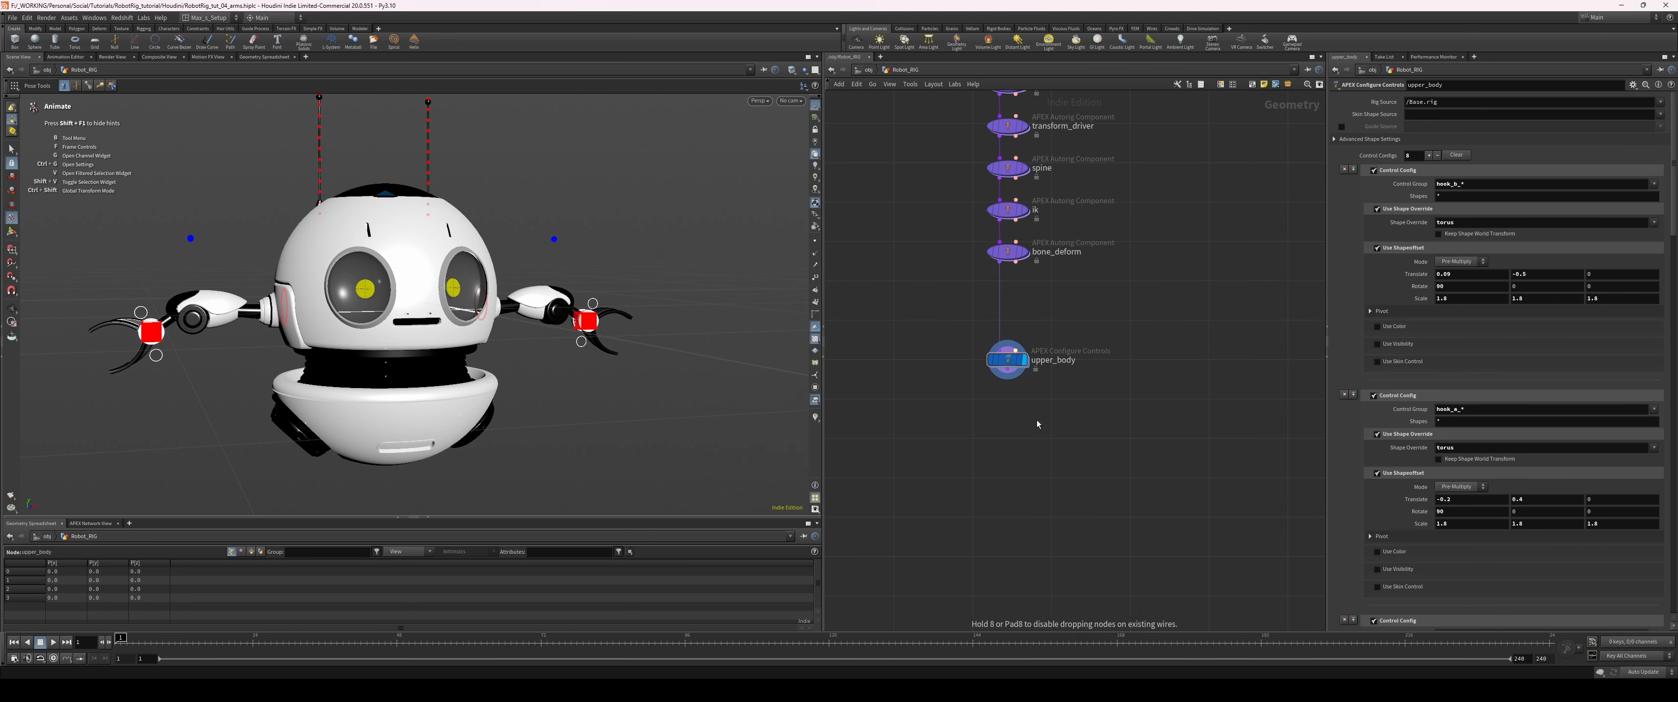
pyautogui.click(1037, 425)
pyautogui.moveTo(1072, 390); pyautogui.dragTo(997, 352)
pyautogui.moveTo(1671, 197)
pyautogui.mouseDown()
pyautogui.moveTo(1671, 443)
pyautogui.moveTo(1672, 194)
pyautogui.mouseUp()
pyautogui.moveTo(1029, 383); pyautogui.dragTo(1021, 369, button='middle')
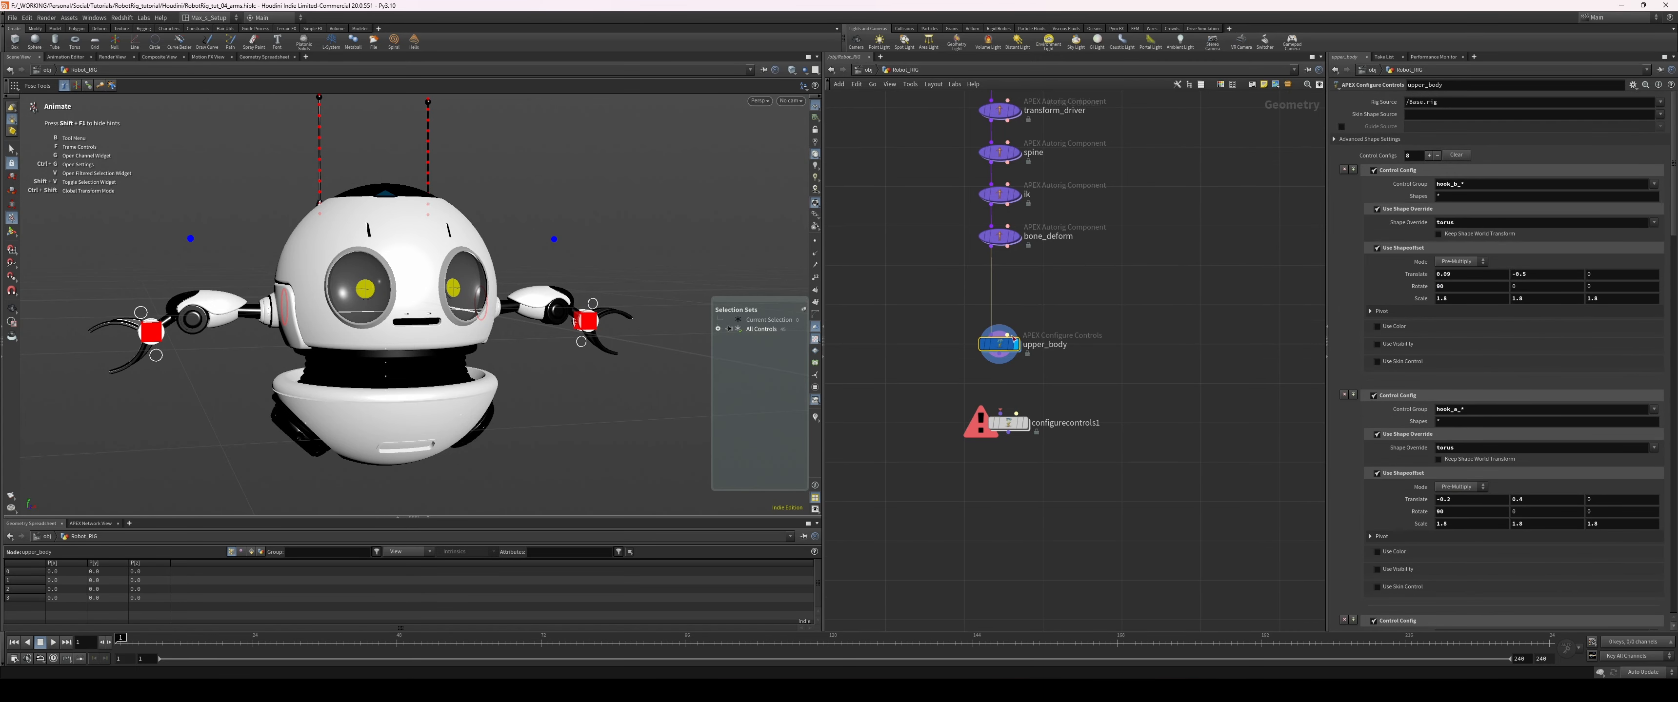
pyautogui.scroll(2, 1021, 368)
pyautogui.moveTo(993, 349); pyautogui.dragTo(992, 438)
pyautogui.click(1024, 439)
# - Rename the new configure controls node to lower_body
pyautogui.moveTo(962, 470); pyautogui.dragTo(969, 464, button='middle')
pyautogui.press('F2')
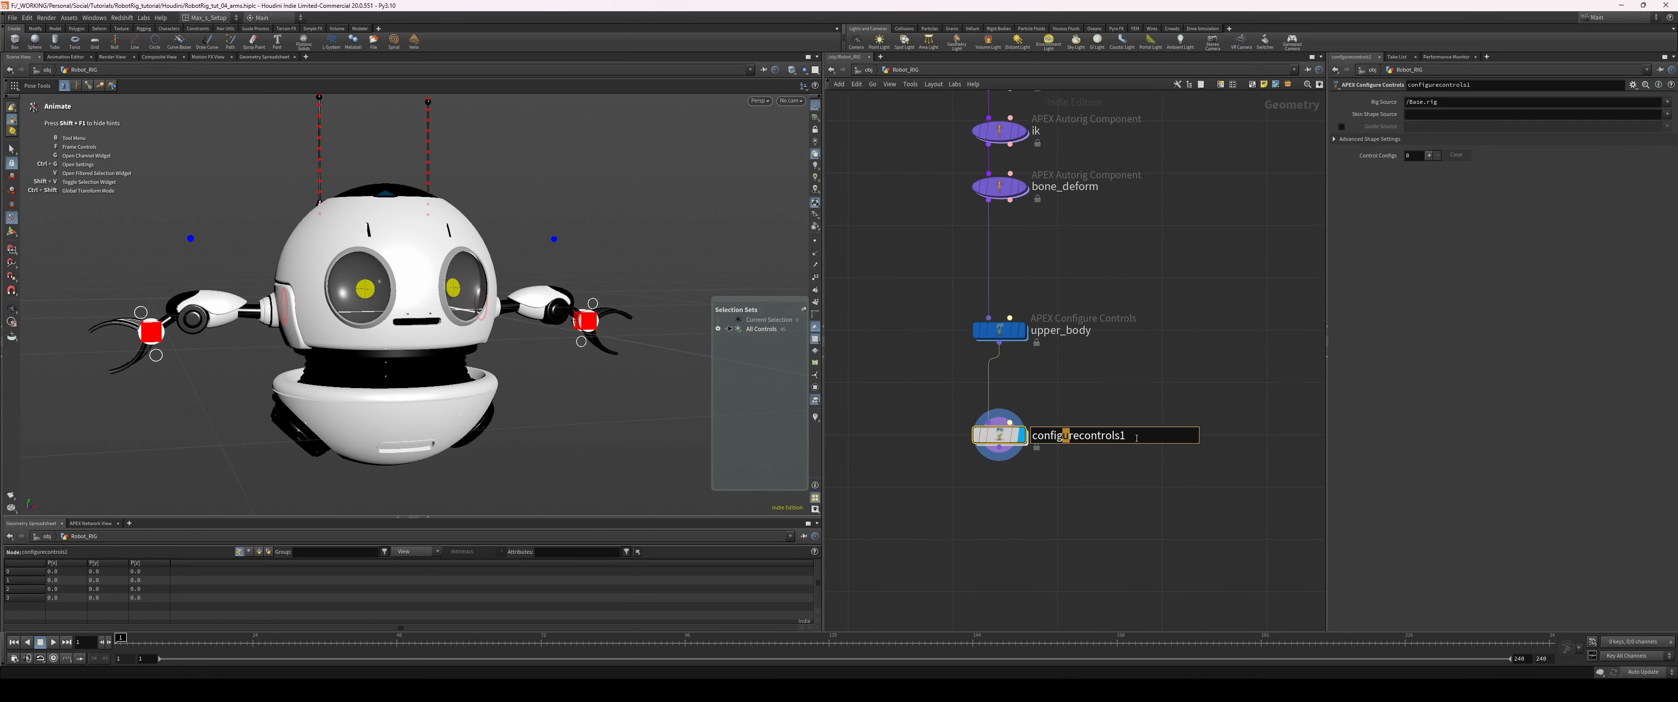
pyautogui.write('lower_body')
pyautogui.press('Return')
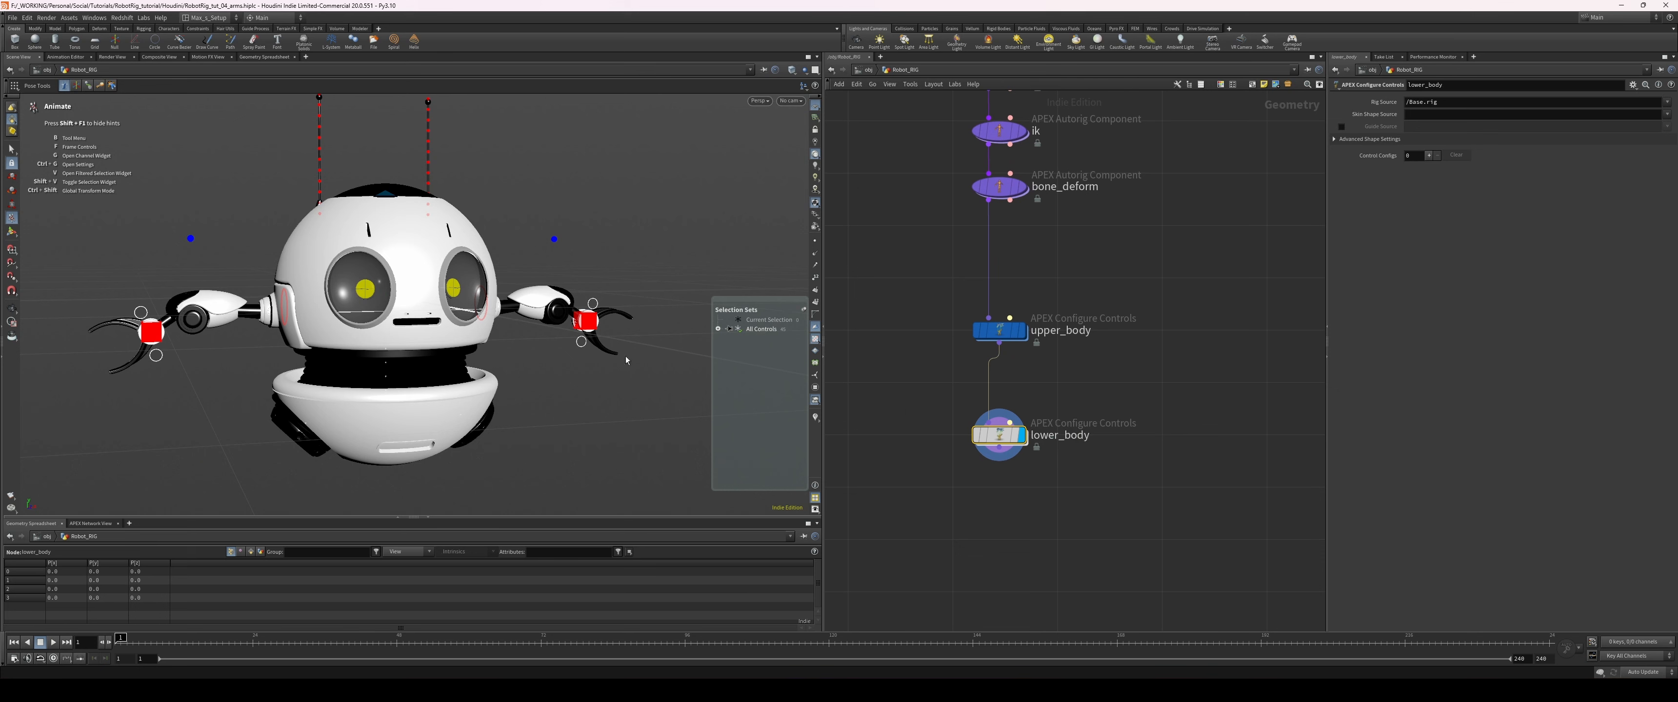
# - Add a control config to lower_body with the control group chest_tangent hips_tangent
pyautogui.keyDown('alt'); pyautogui.moveTo(625, 357); pyautogui.dragTo(633, 335, button='middle'); pyautogui.keyUp('alt')
pyautogui.click(1662, 185)
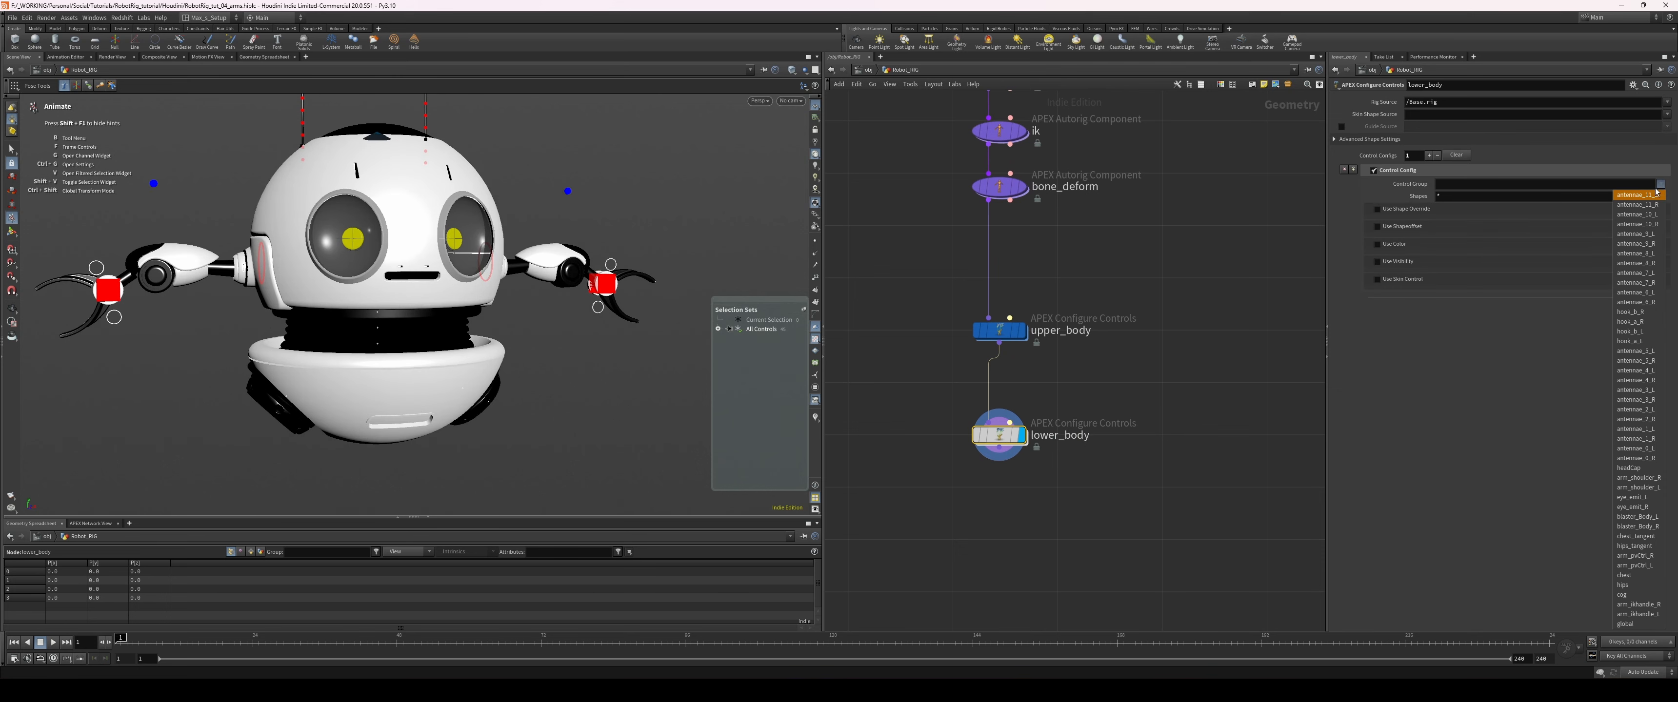
pyautogui.click(1633, 537)
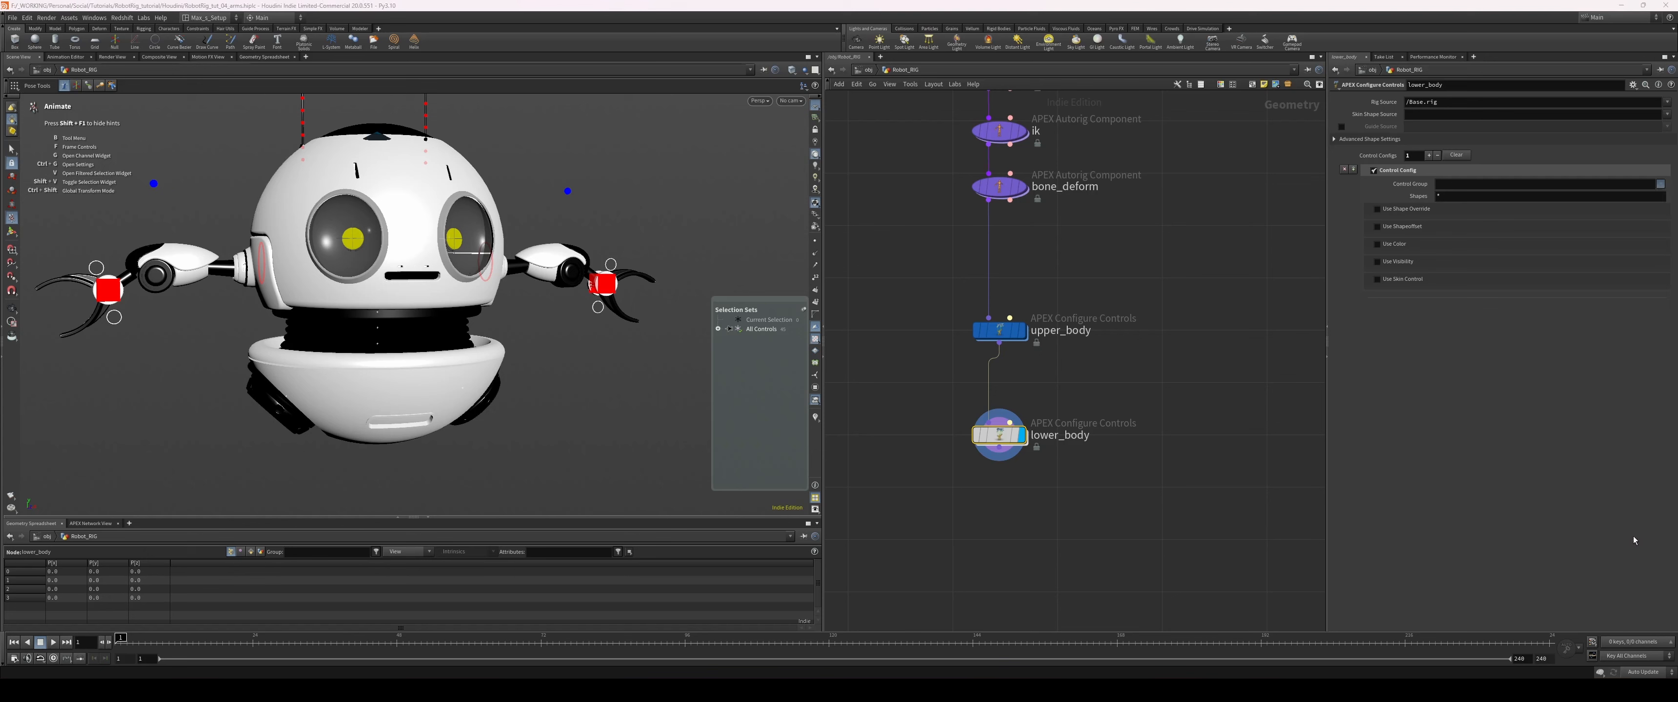
pyautogui.click(1661, 184)
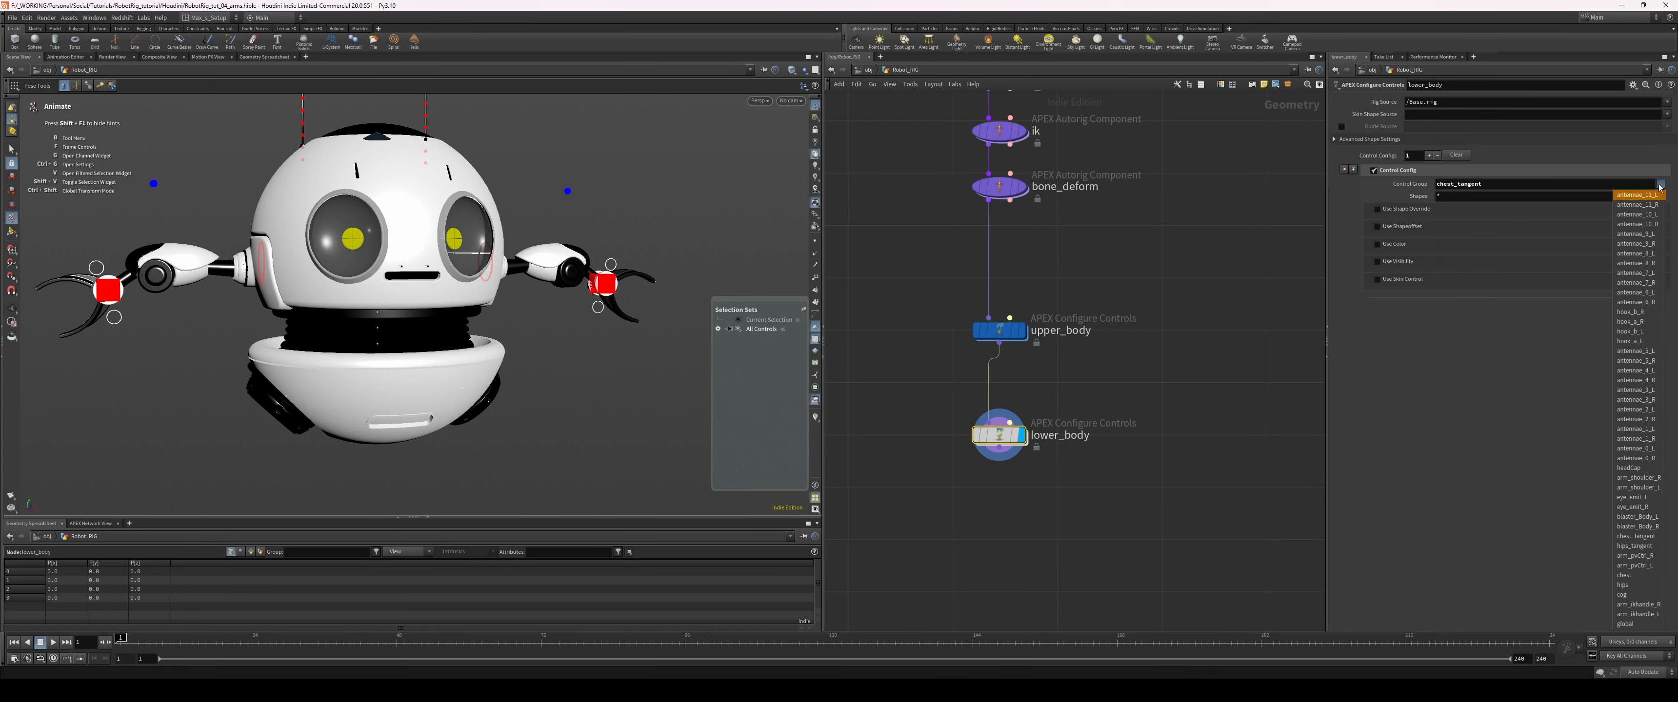
pyautogui.click(1635, 547)
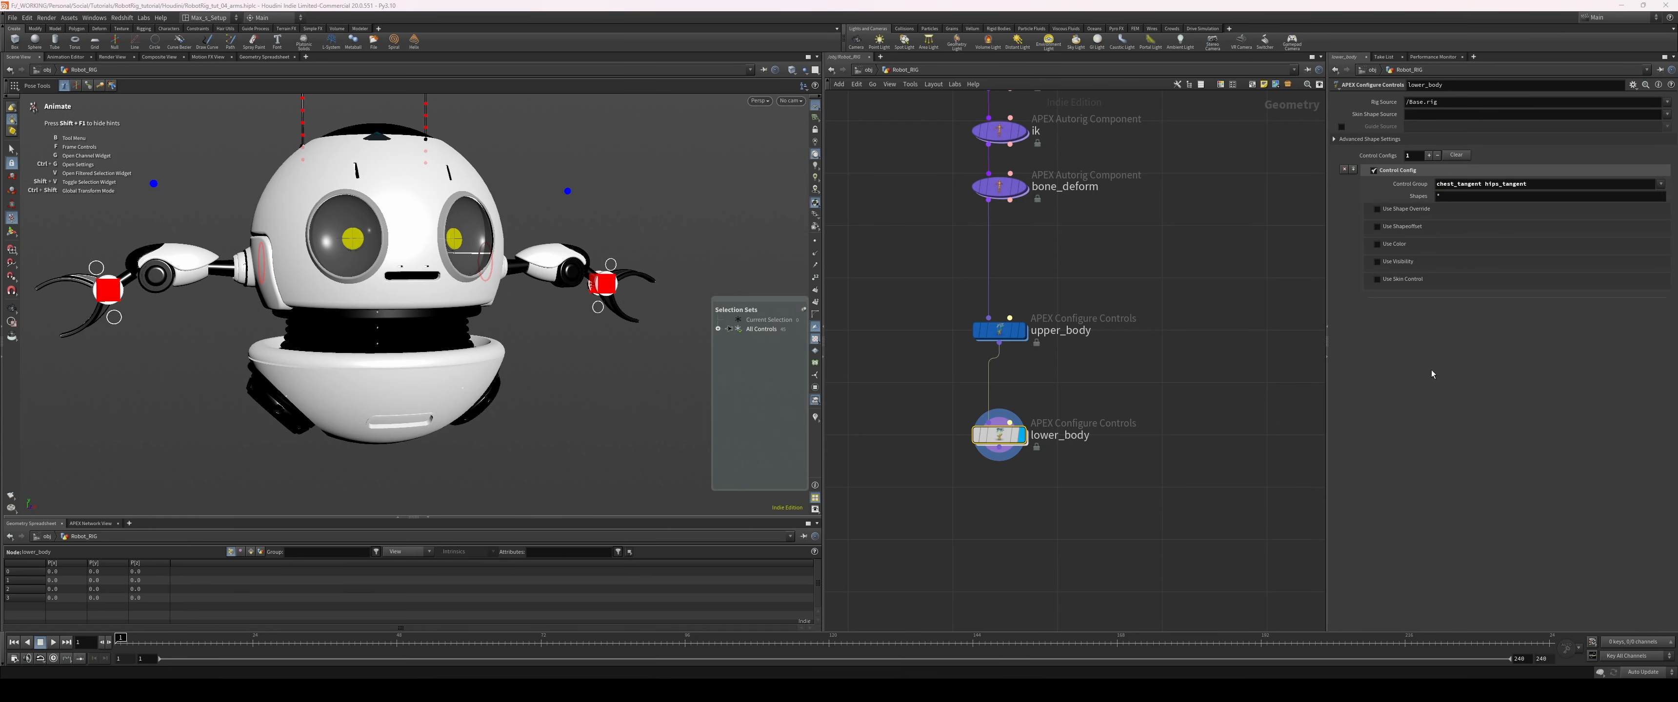
# - Override the tangent controls' shape with ball and enable their shape offset with a uniform scale of 0.2
pyautogui.click(1377, 208)
pyautogui.click(1661, 222)
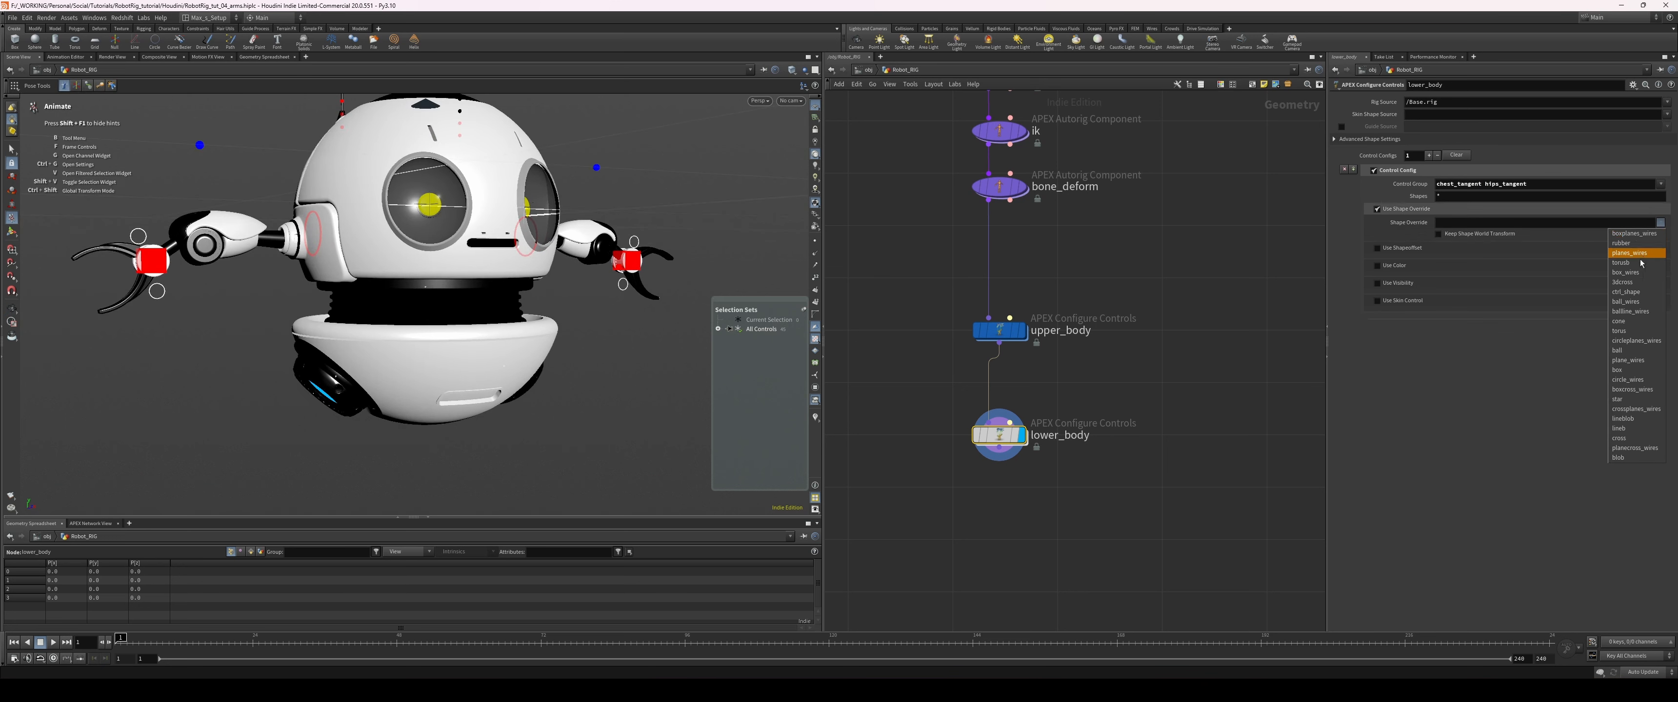
pyautogui.click(1625, 331)
pyautogui.click(1376, 248)
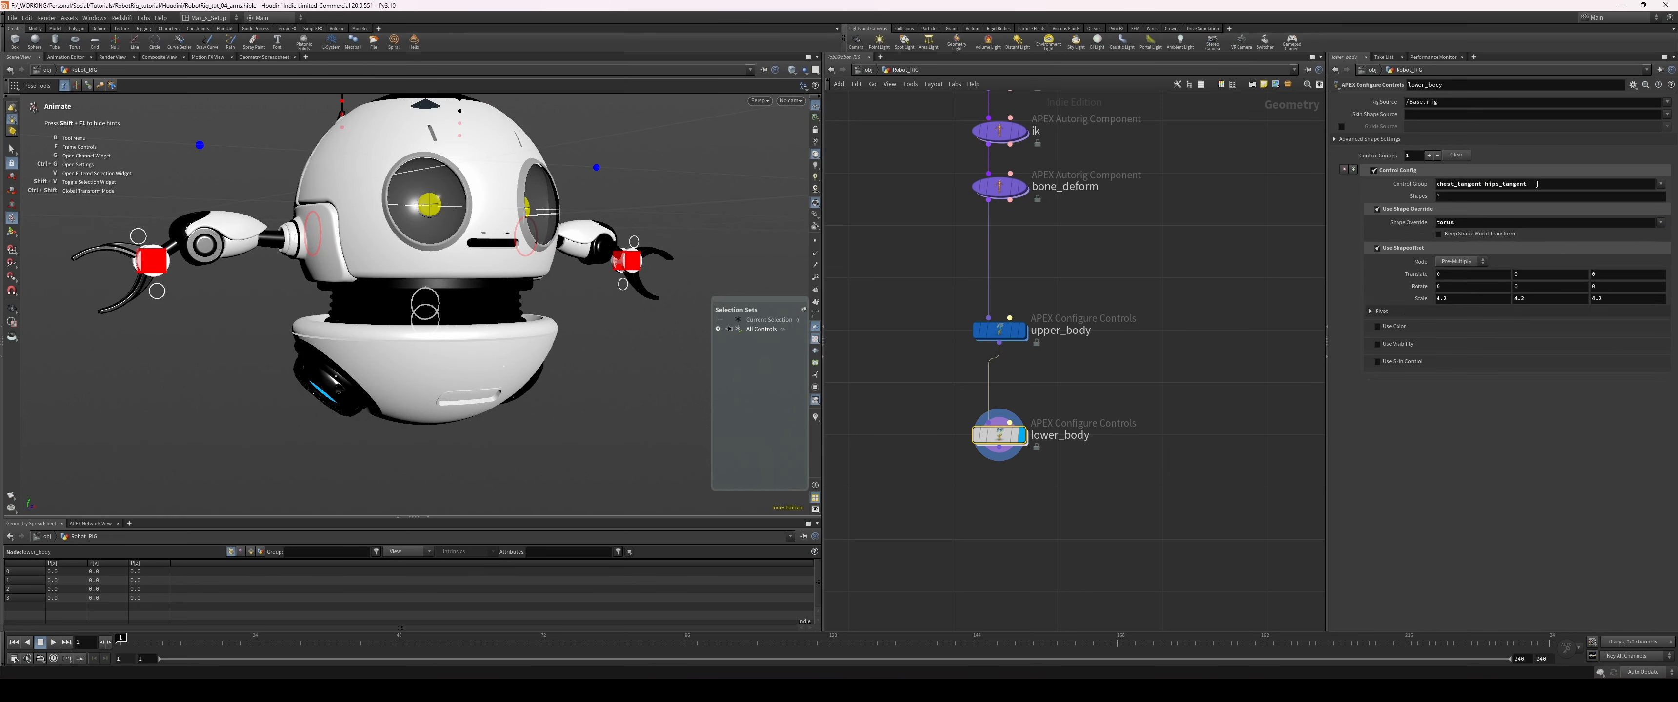
pyautogui.click(1520, 186)
pyautogui.doubleClick(1463, 223)
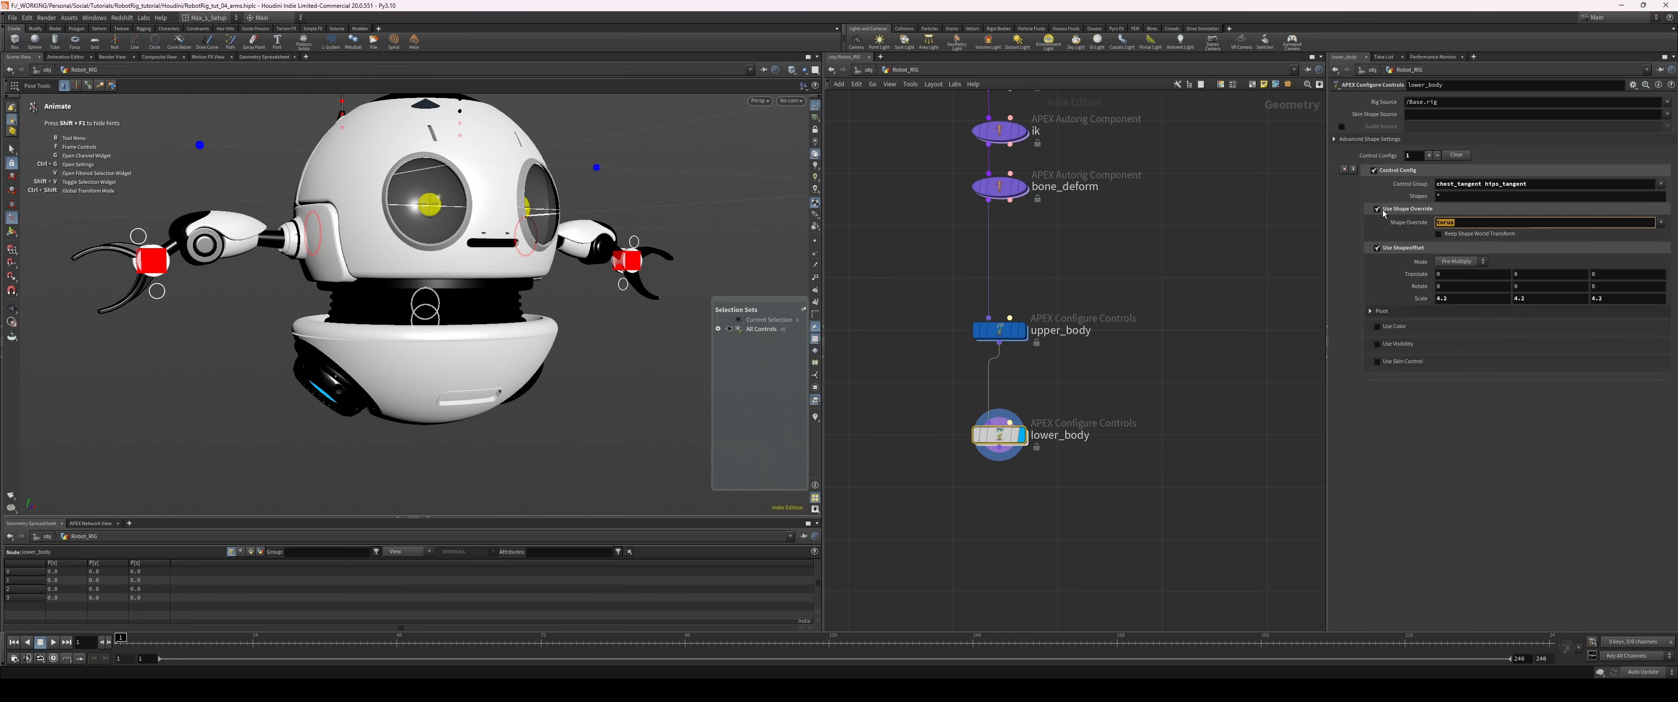
pyautogui.write('ball')
pyautogui.press('Return')
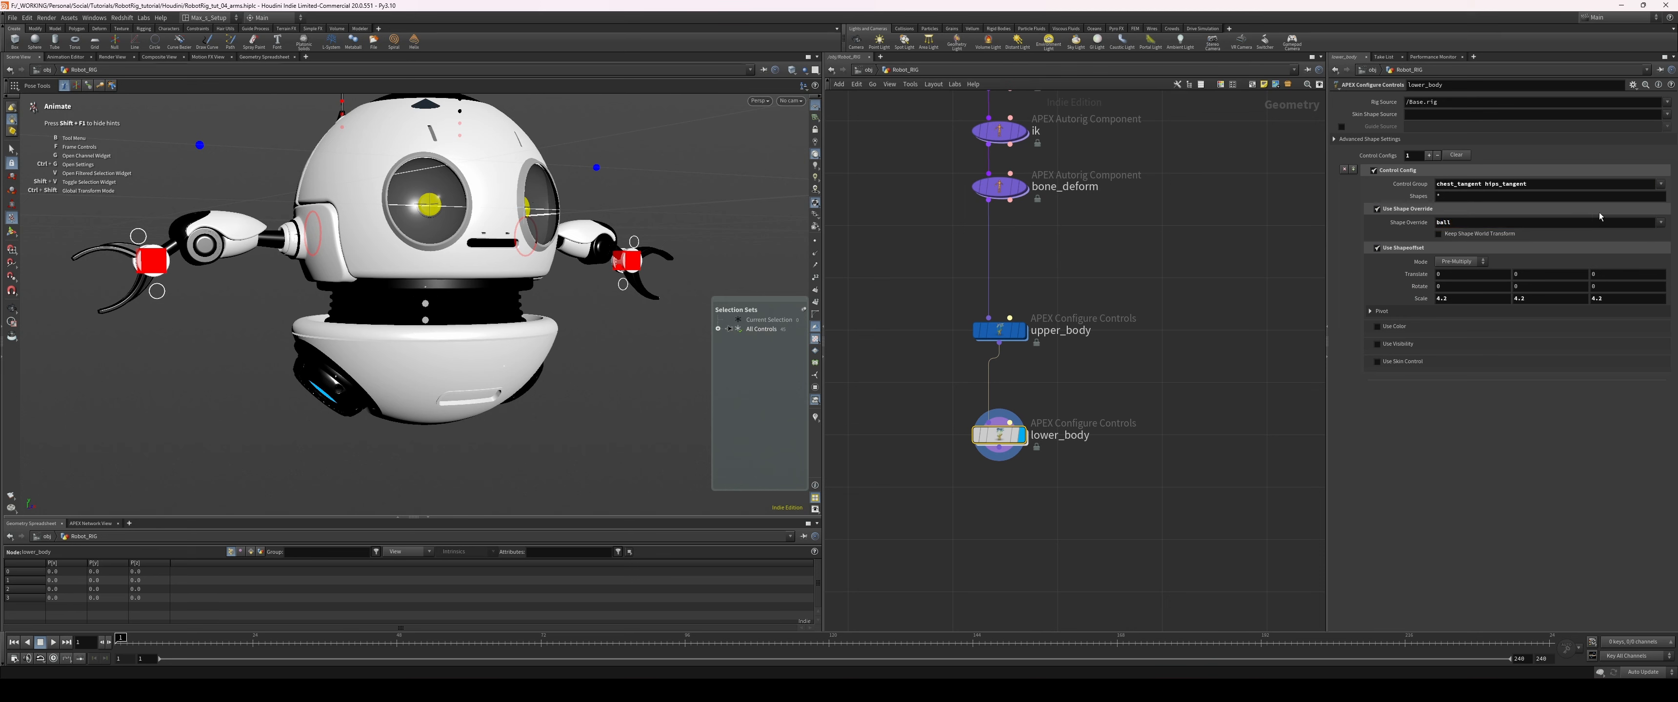
# - Enable the color for the chest and hips tangent controls and set it to yellow
pyautogui.click(1377, 326)
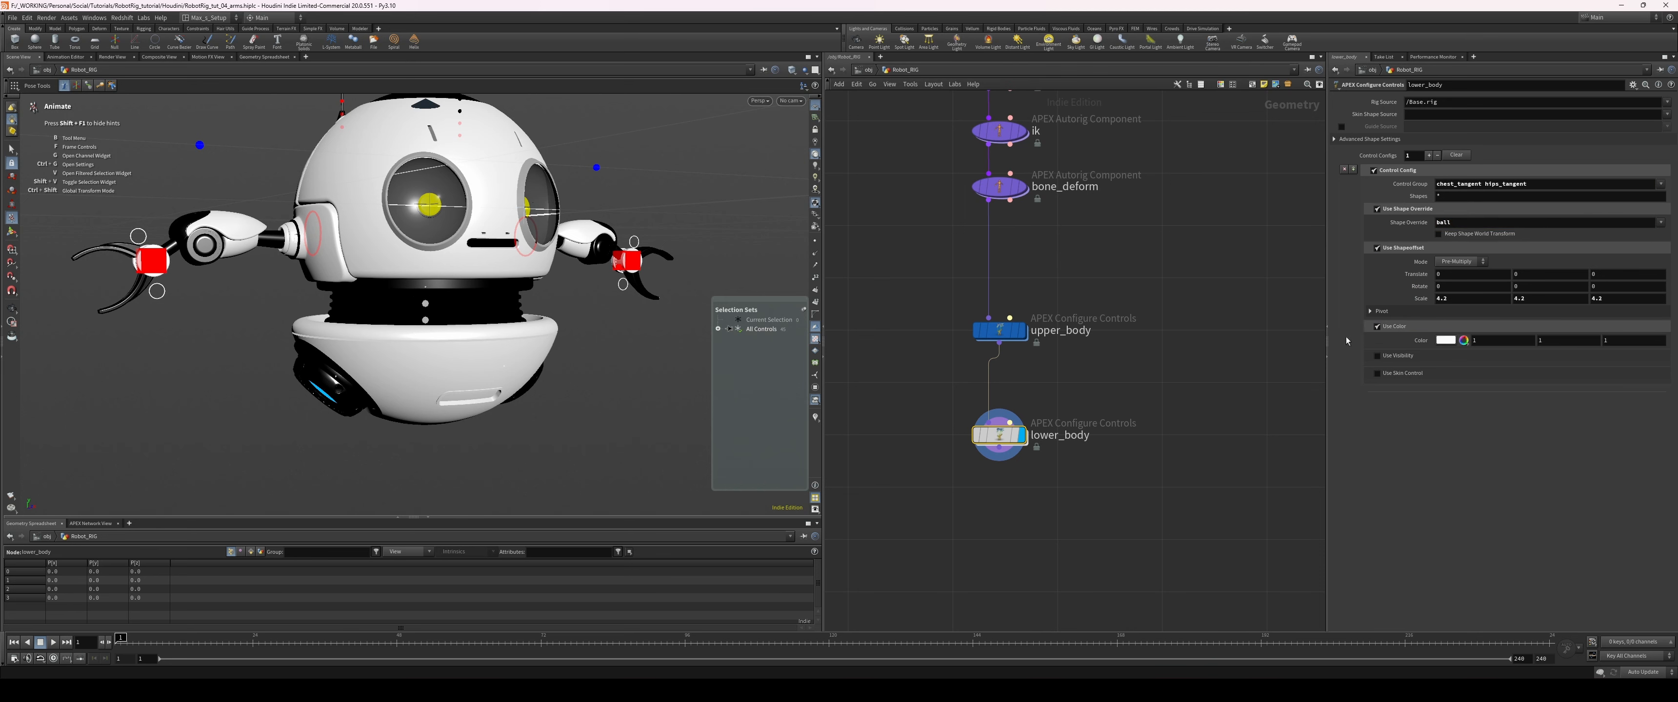
pyautogui.click(1446, 342)
pyautogui.click(1417, 271)
pyautogui.click(1435, 273)
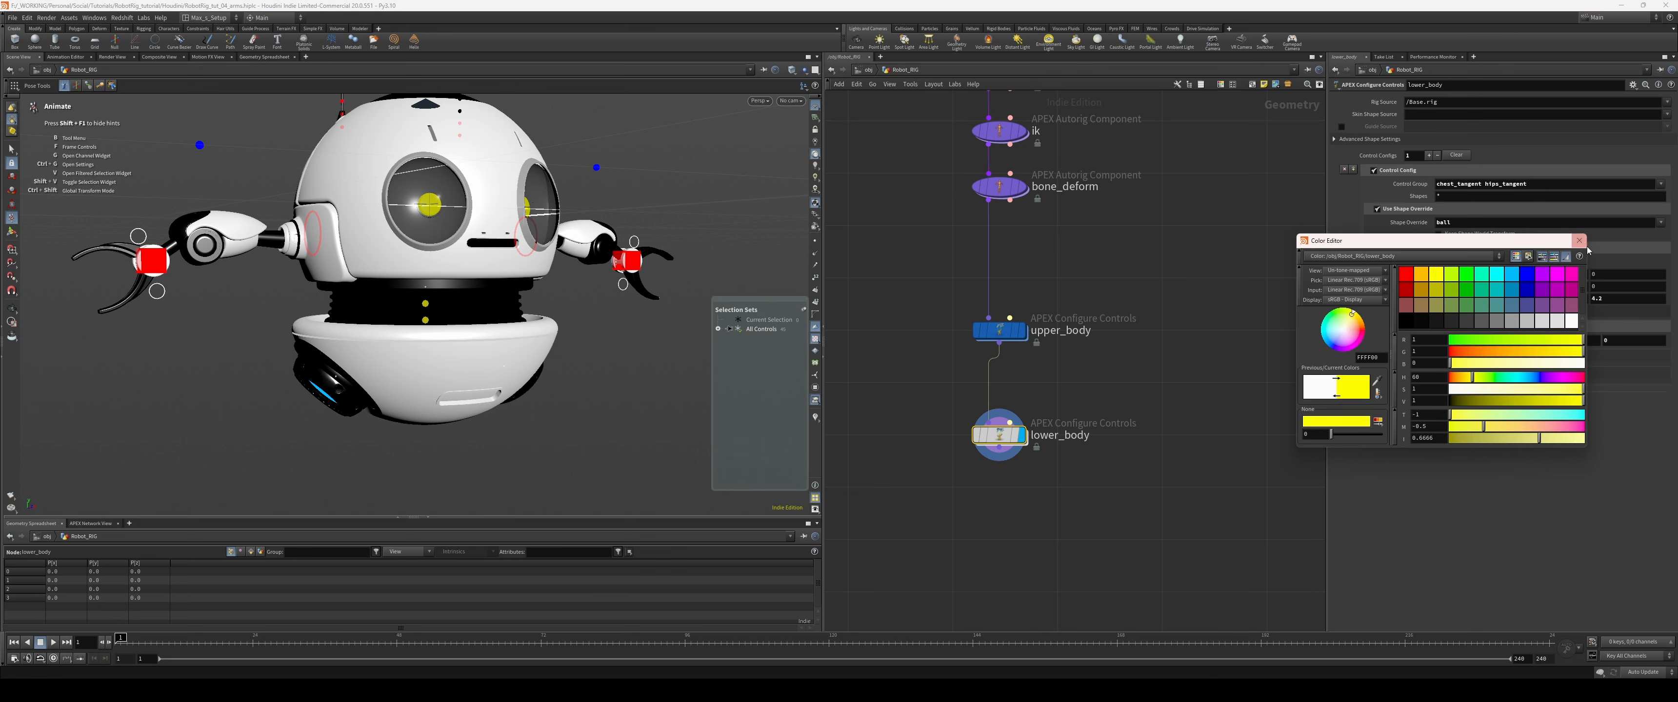
pyautogui.click(1581, 244)
# - Add a second control config to lower_body for the chest and hips controls with a torus shape override
pyautogui.click(1428, 155)
pyautogui.click(1660, 421)
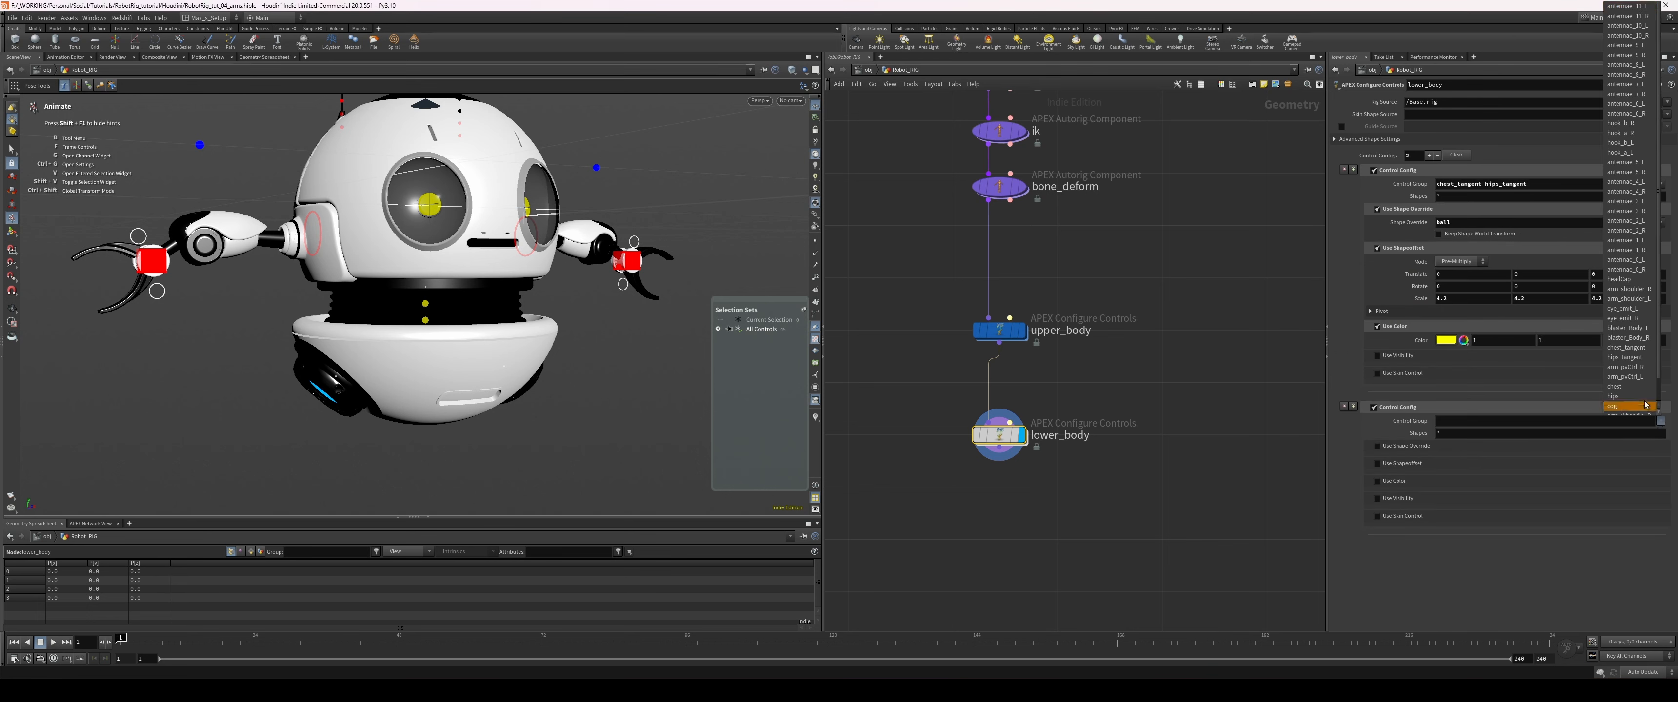
pyautogui.click(1629, 387)
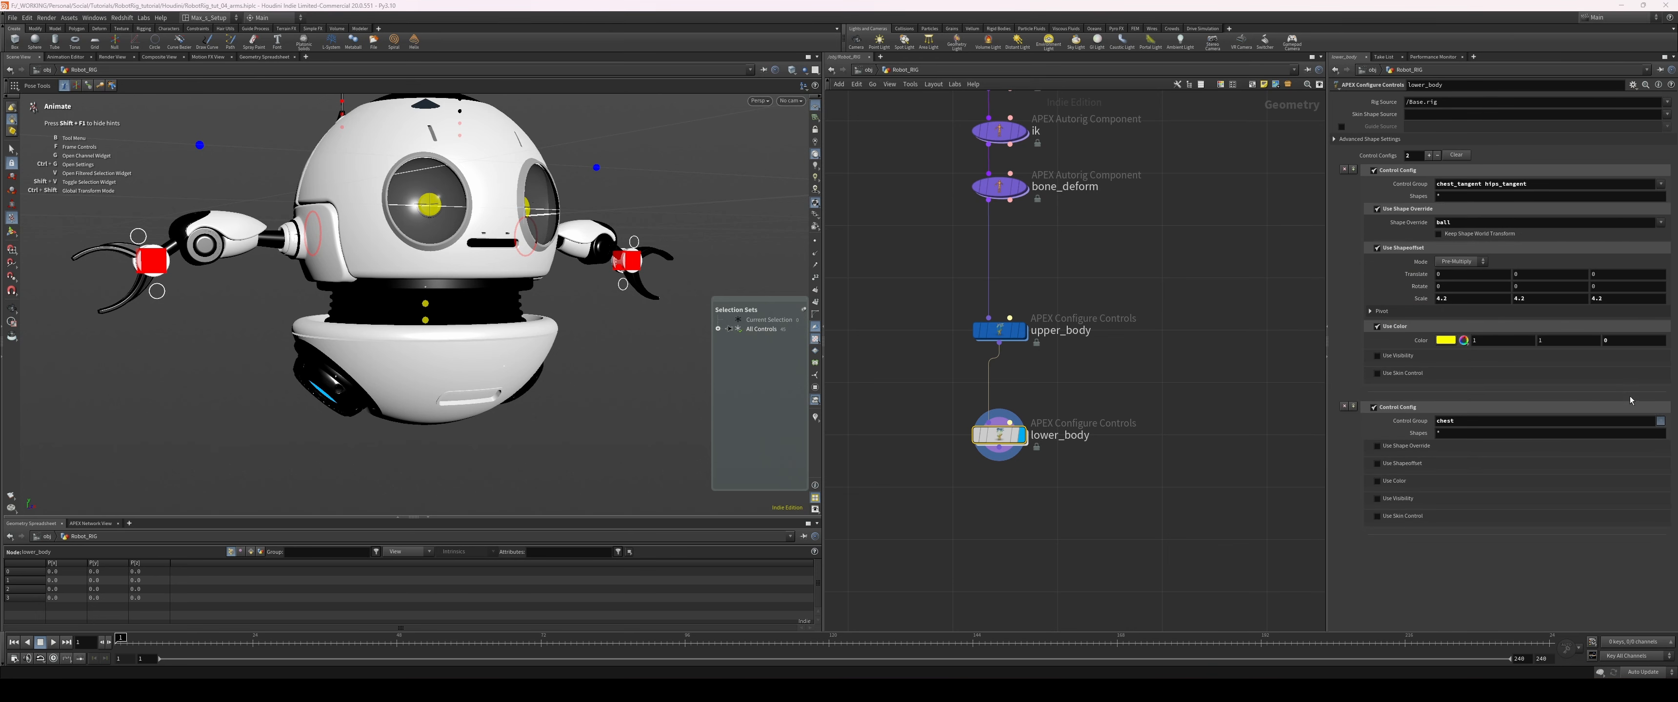
pyautogui.click(1376, 446)
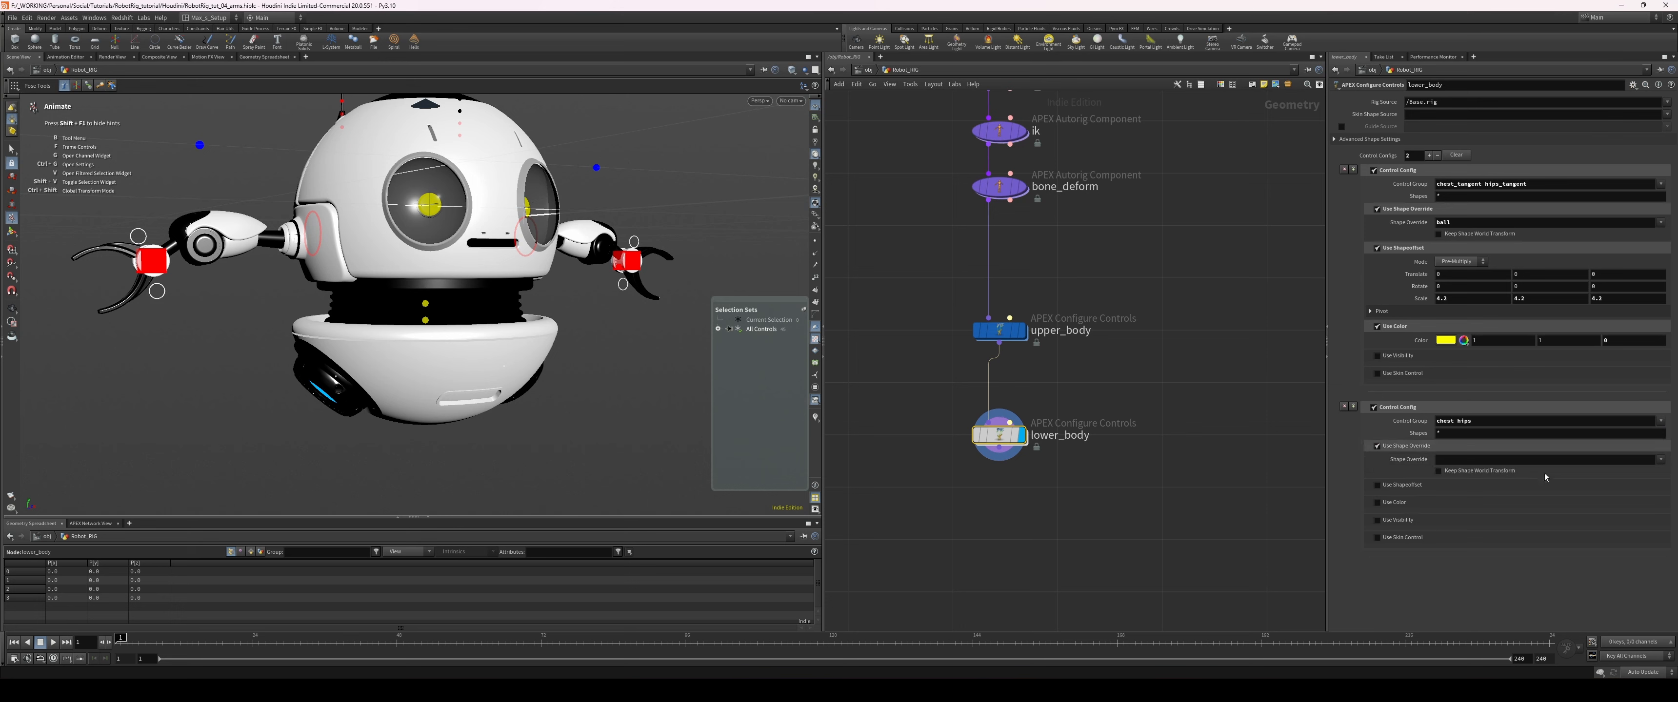
pyautogui.click(1660, 459)
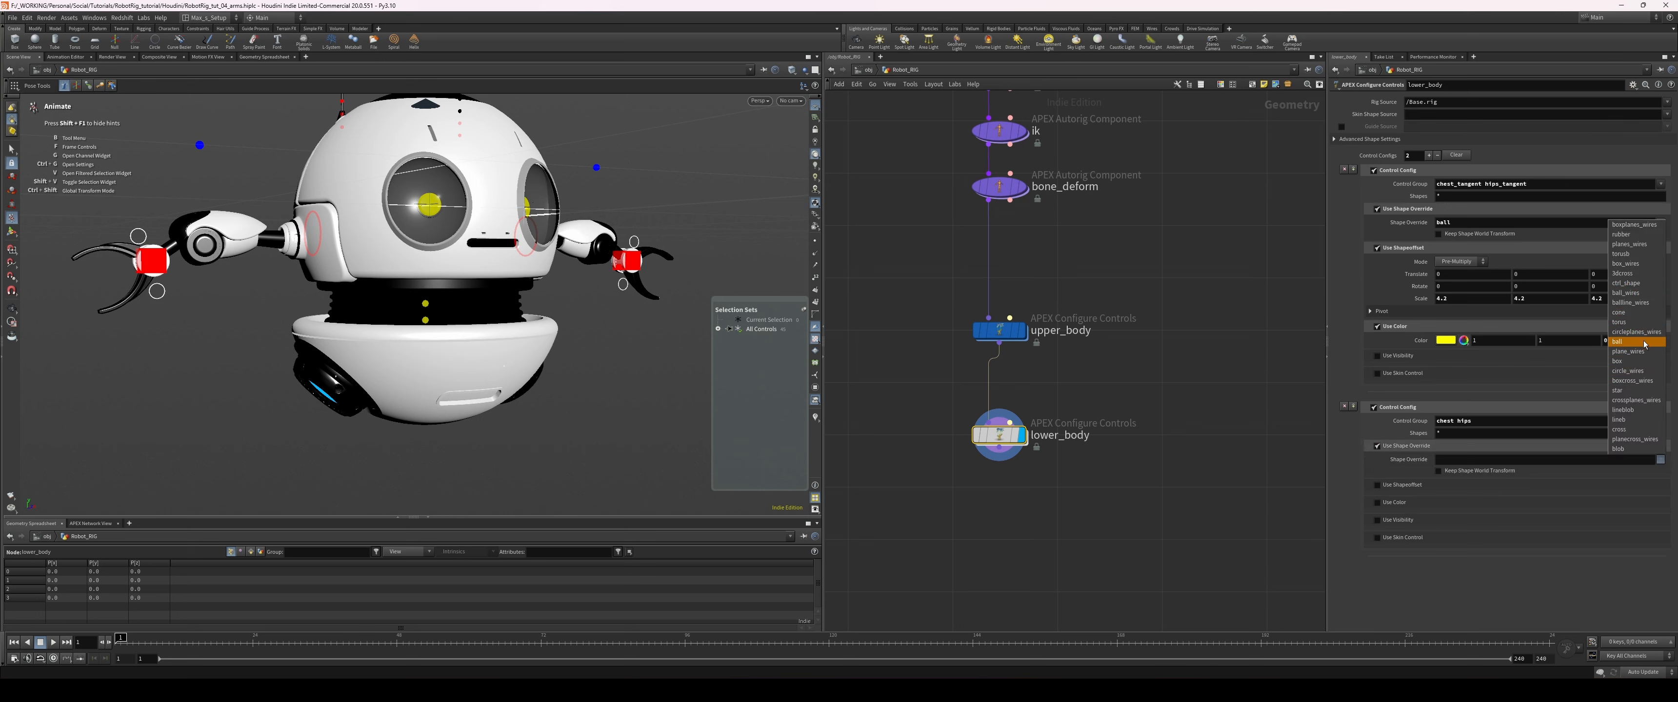
pyautogui.click(1625, 322)
# - Enable the chest and hips shape offset, adjust its uniform scale, and set rotate X to 90
pyautogui.click(1376, 485)
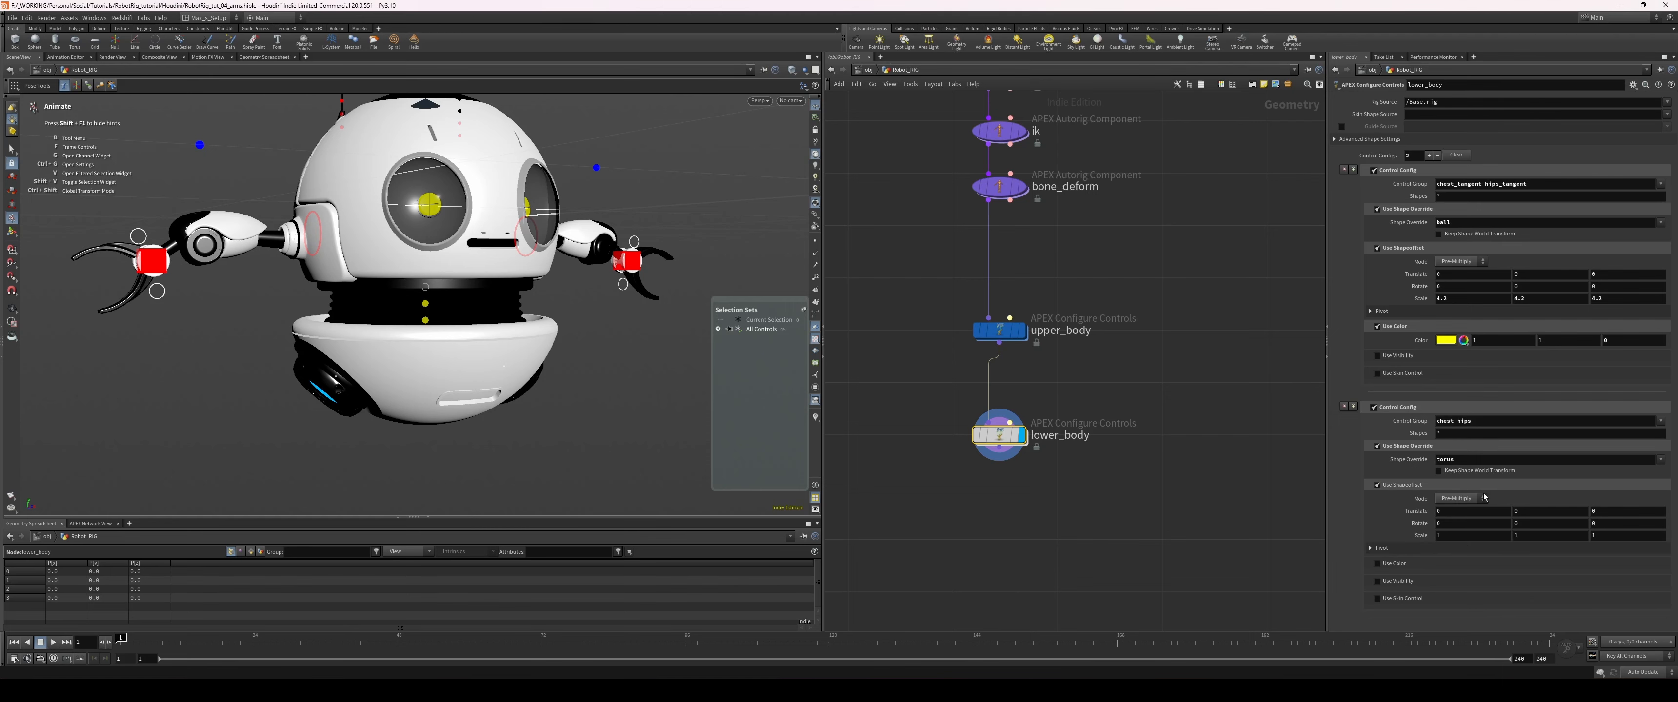
pyautogui.moveTo(1416, 536); pyautogui.dragTo(1581, 520, button='middle')
pyautogui.doubleClick(1466, 523)
pyautogui.write('90')
pyautogui.press('Return')
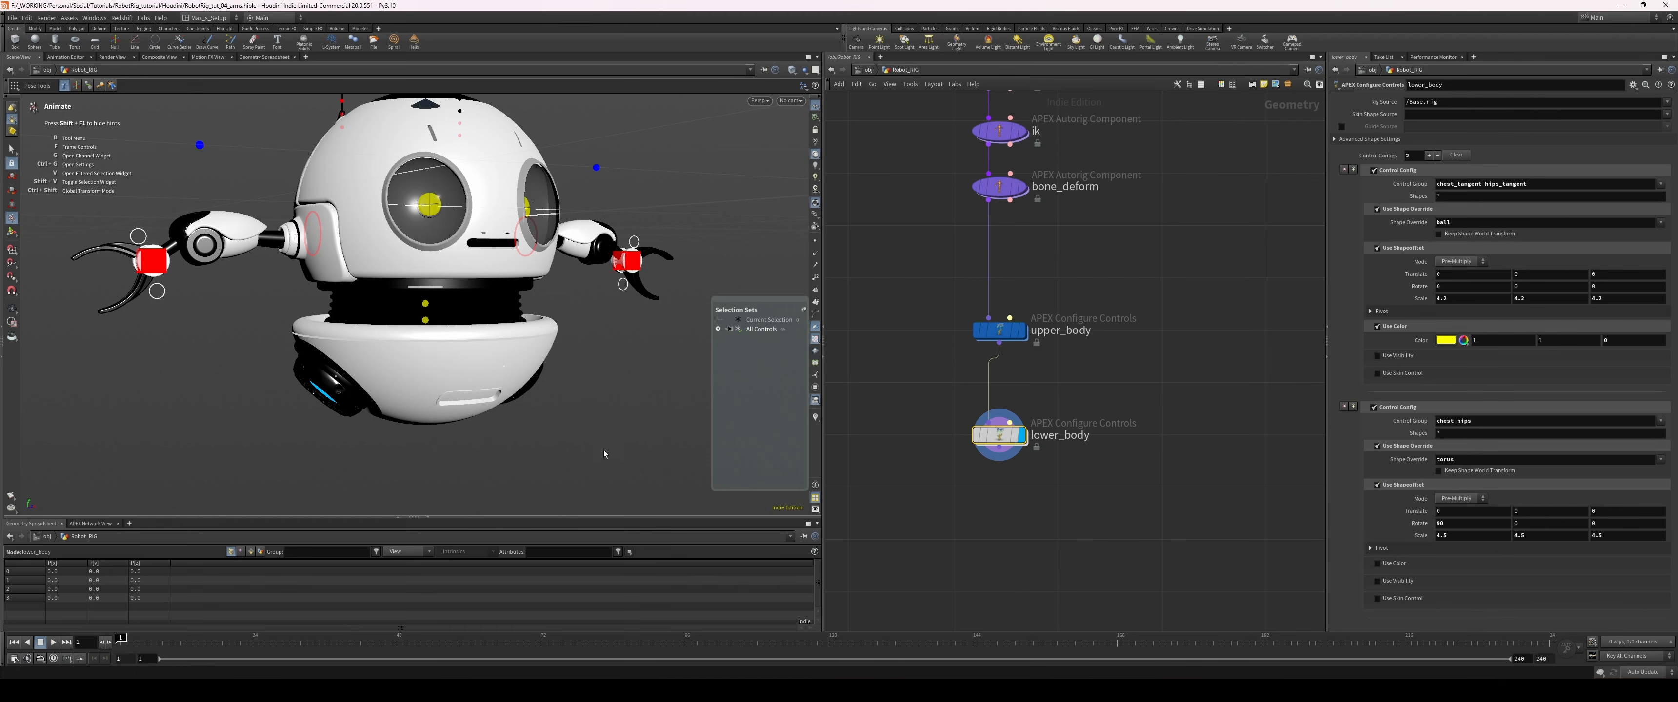
# - Increase the chest and hips shapes' uniform scale and enable a yellow-green color of 0.5, 1, 0
pyautogui.moveTo(531, 365)
pyautogui.keyDown('alt'); pyautogui.mouseDown()
pyautogui.moveTo(525, 408)
pyautogui.moveTo(529, 376)
pyautogui.mouseUp(); pyautogui.keyUp('alt')
pyautogui.press('Return')
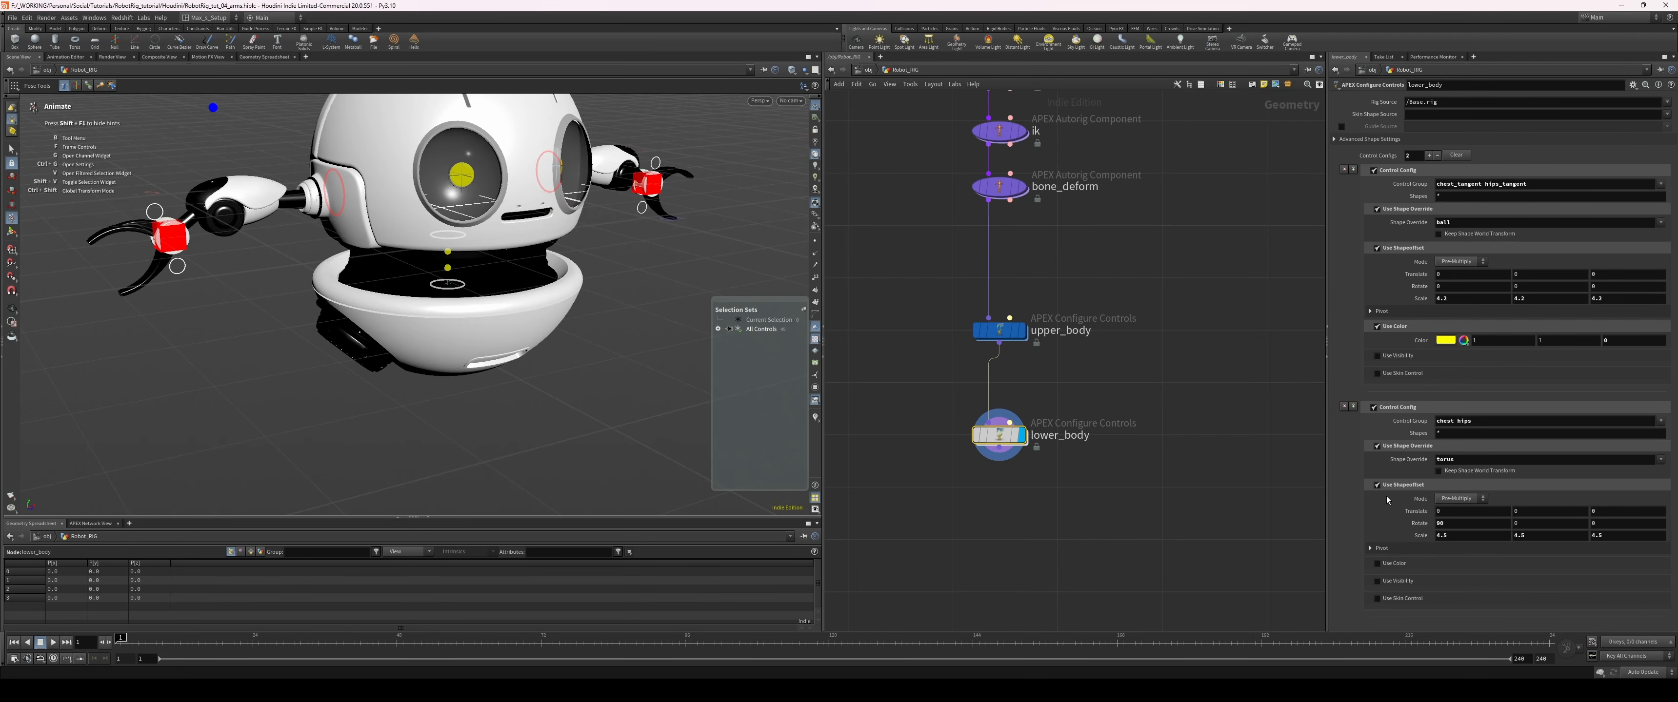
pyautogui.moveTo(1458, 534); pyautogui.dragTo(1517, 533, button='middle')
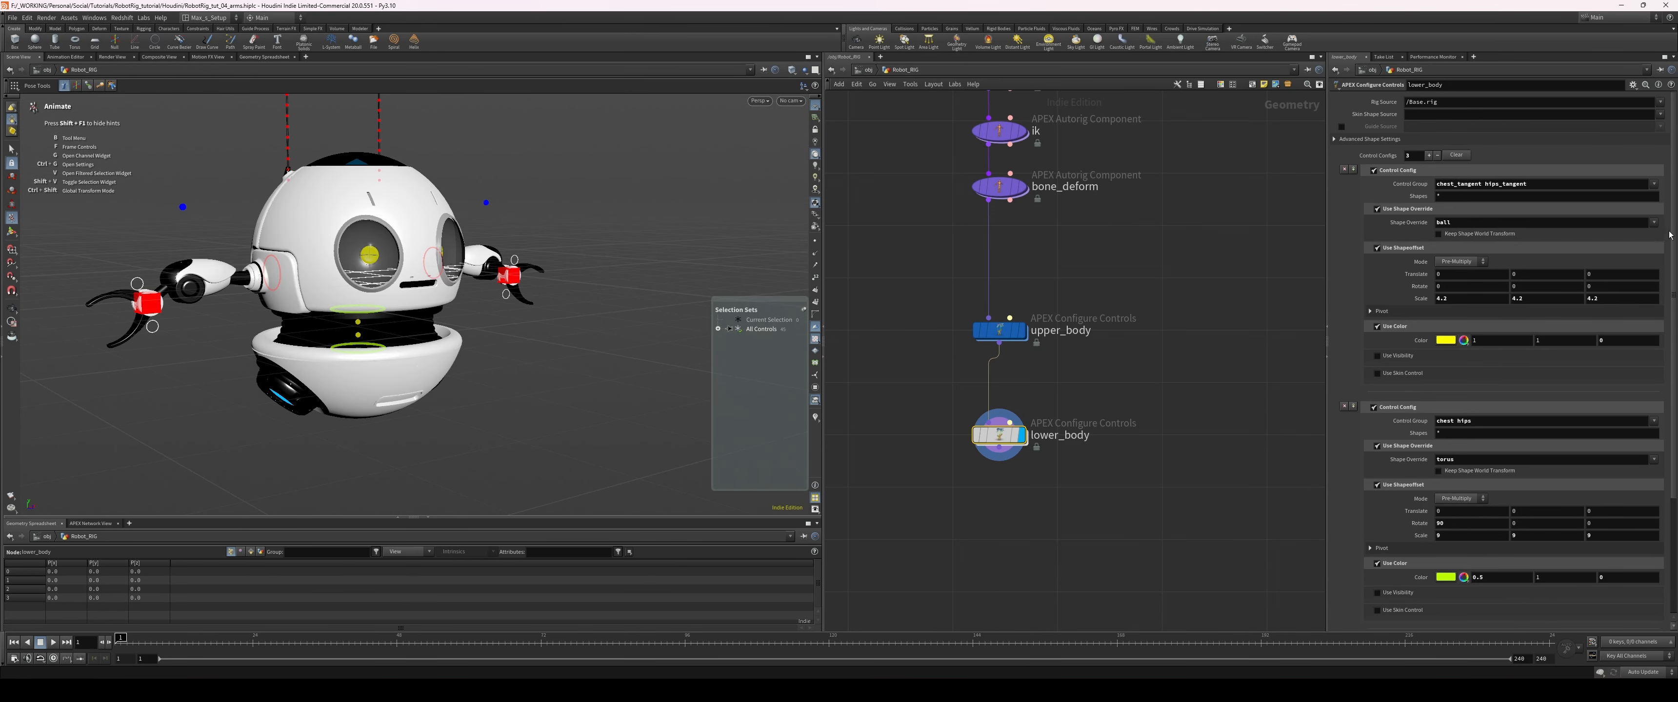
# - Add a third control config to lower_body for the cog control and override its shape with cross
pyautogui.scroll(-5, 1670, 235)
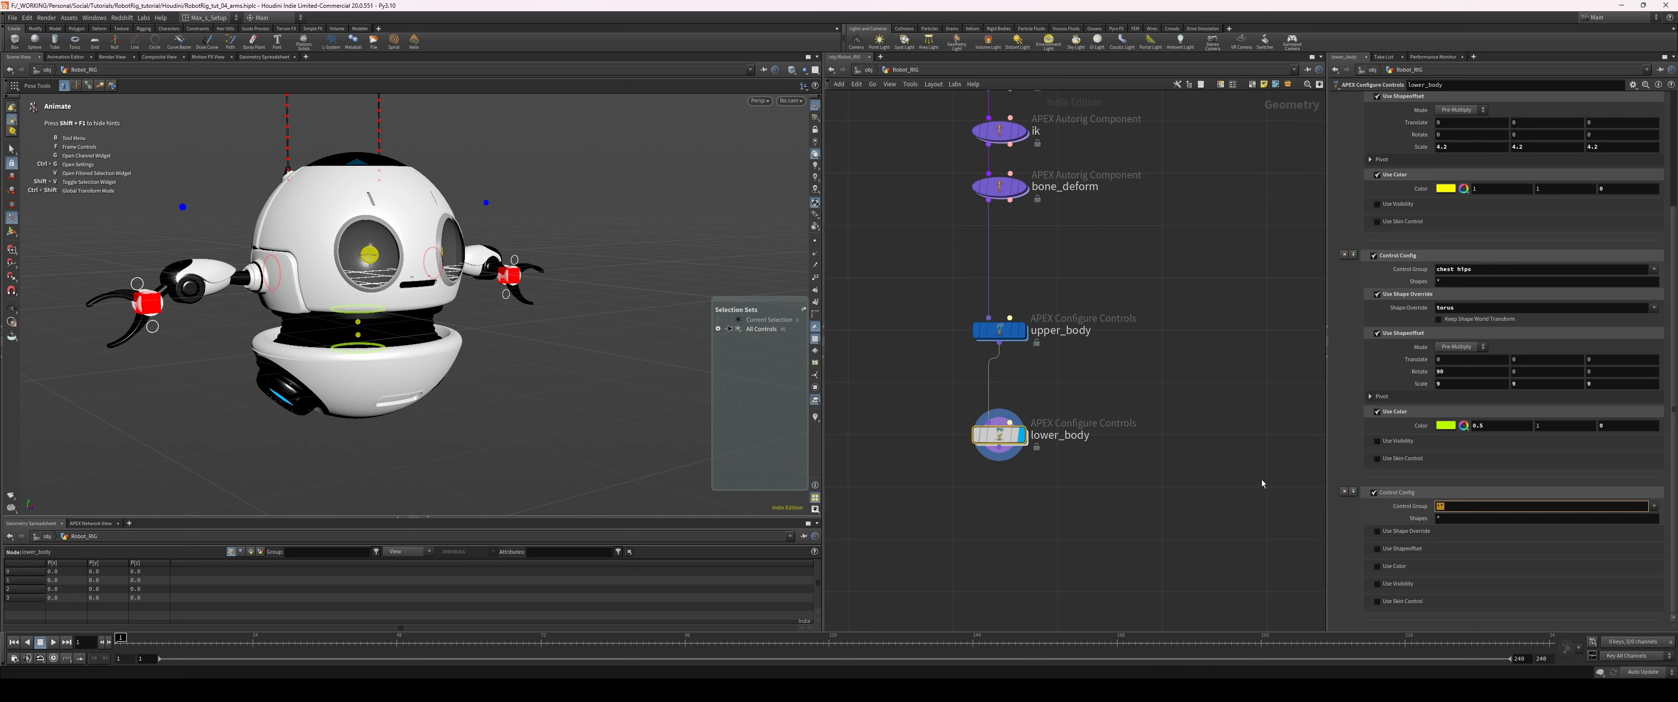
pyautogui.press('Return')
pyautogui.click(1399, 534)
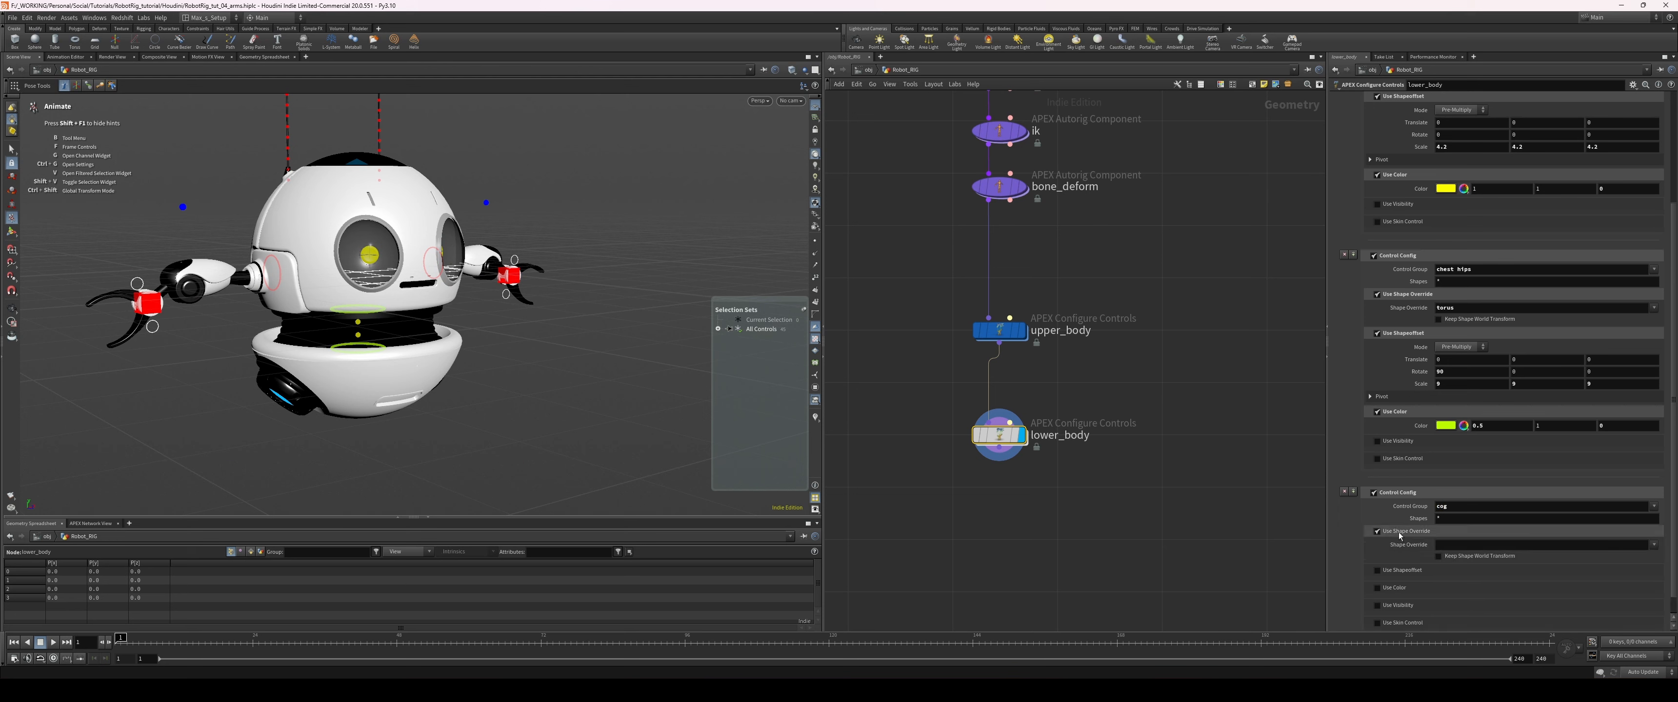
pyautogui.click(1652, 545)
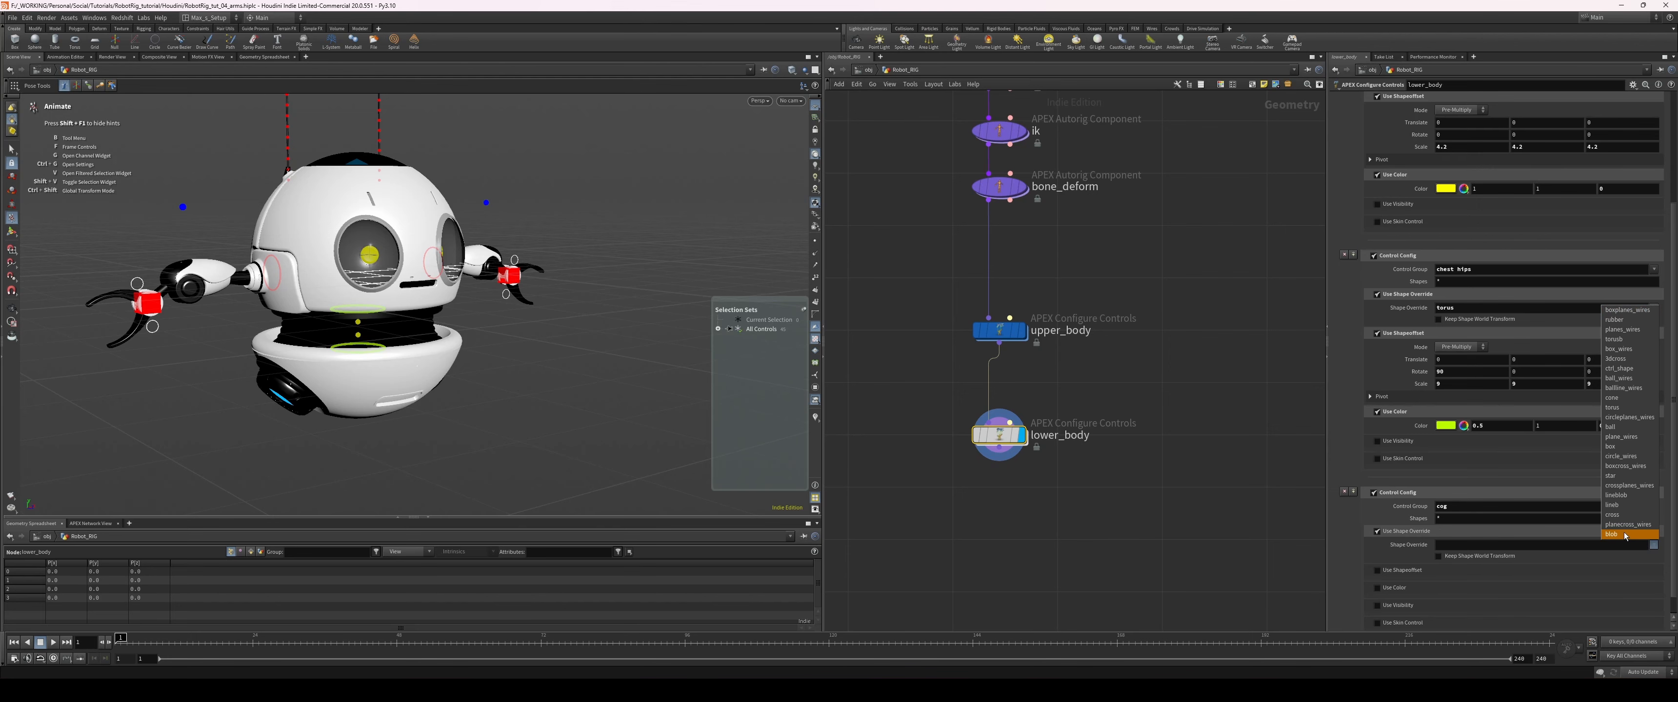
pyautogui.click(1616, 515)
pyautogui.keyDown('alt'); pyautogui.moveTo(449, 370); pyautogui.dragTo(410, 375); pyautogui.keyUp('alt')
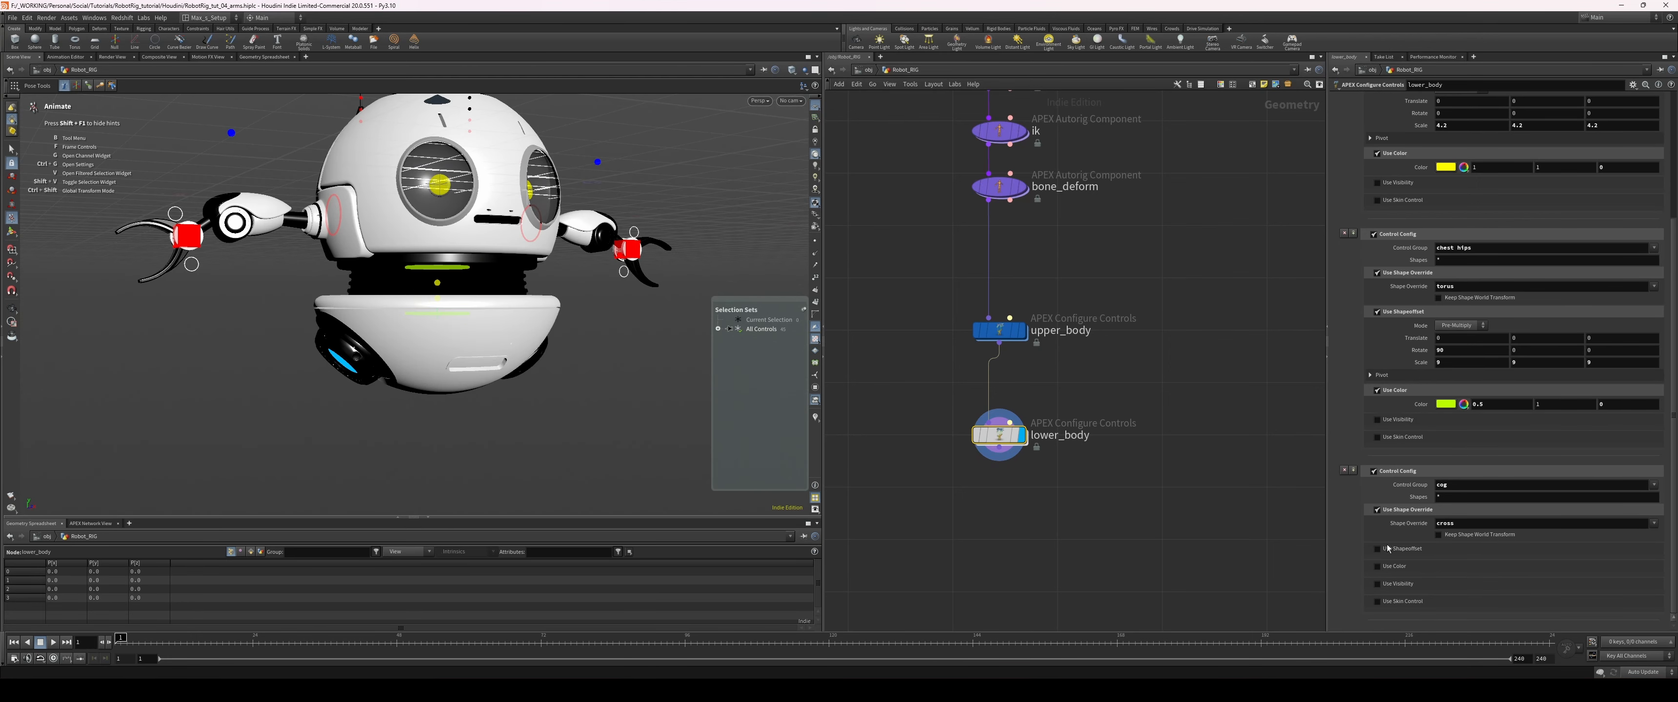
# - Enable the cog control's shape offset and adjust its uniform scale
pyautogui.click(1377, 549)
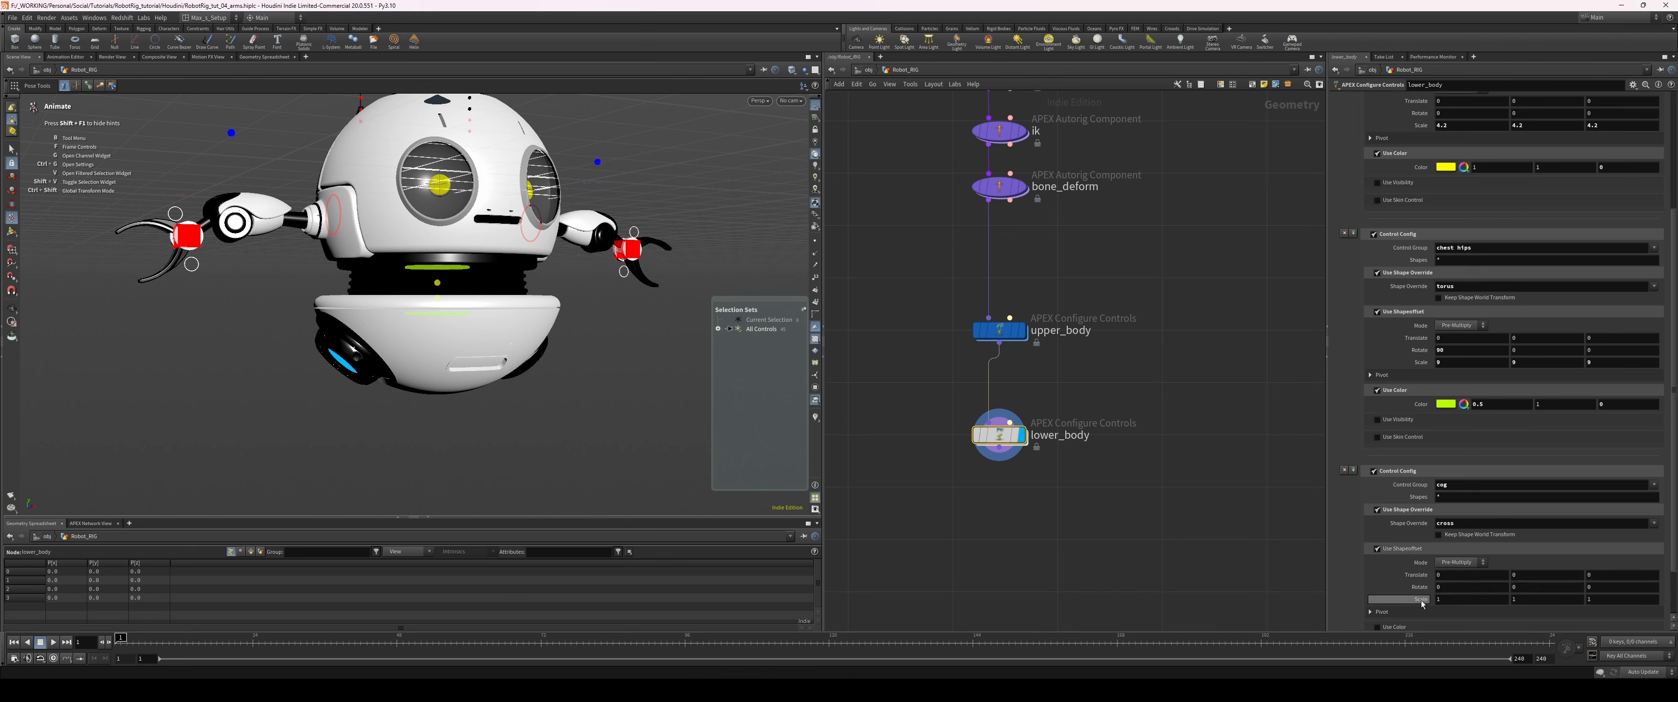
pyautogui.moveTo(1420, 599); pyautogui.dragTo(1465, 596, button='middle')
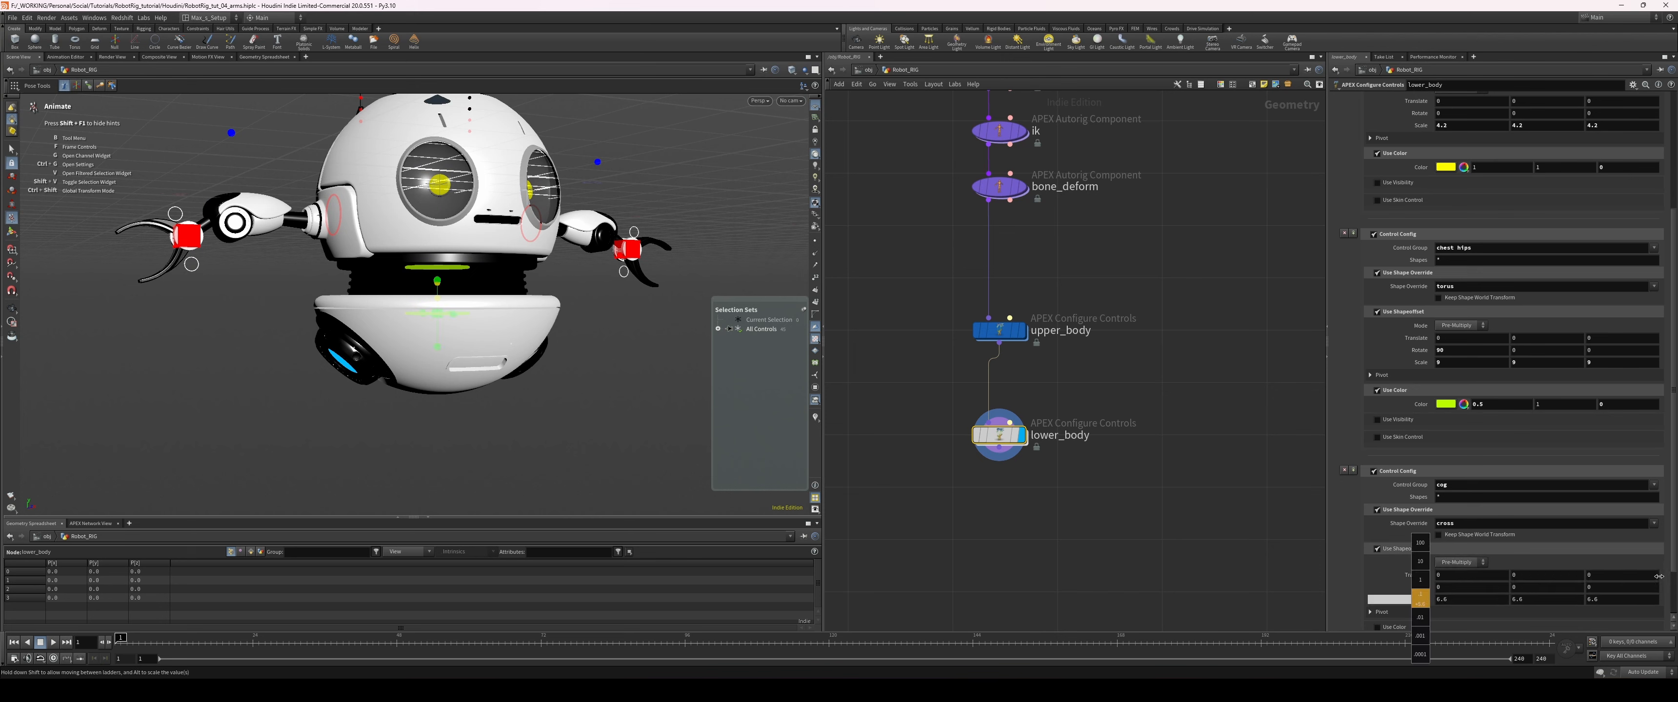
pyautogui.moveTo(1643, 574); pyautogui.dragTo(1638, 572, button='middle')
pyautogui.keyDown('alt'); pyautogui.moveTo(482, 342); pyautogui.dragTo(515, 384); pyautogui.keyUp('alt')
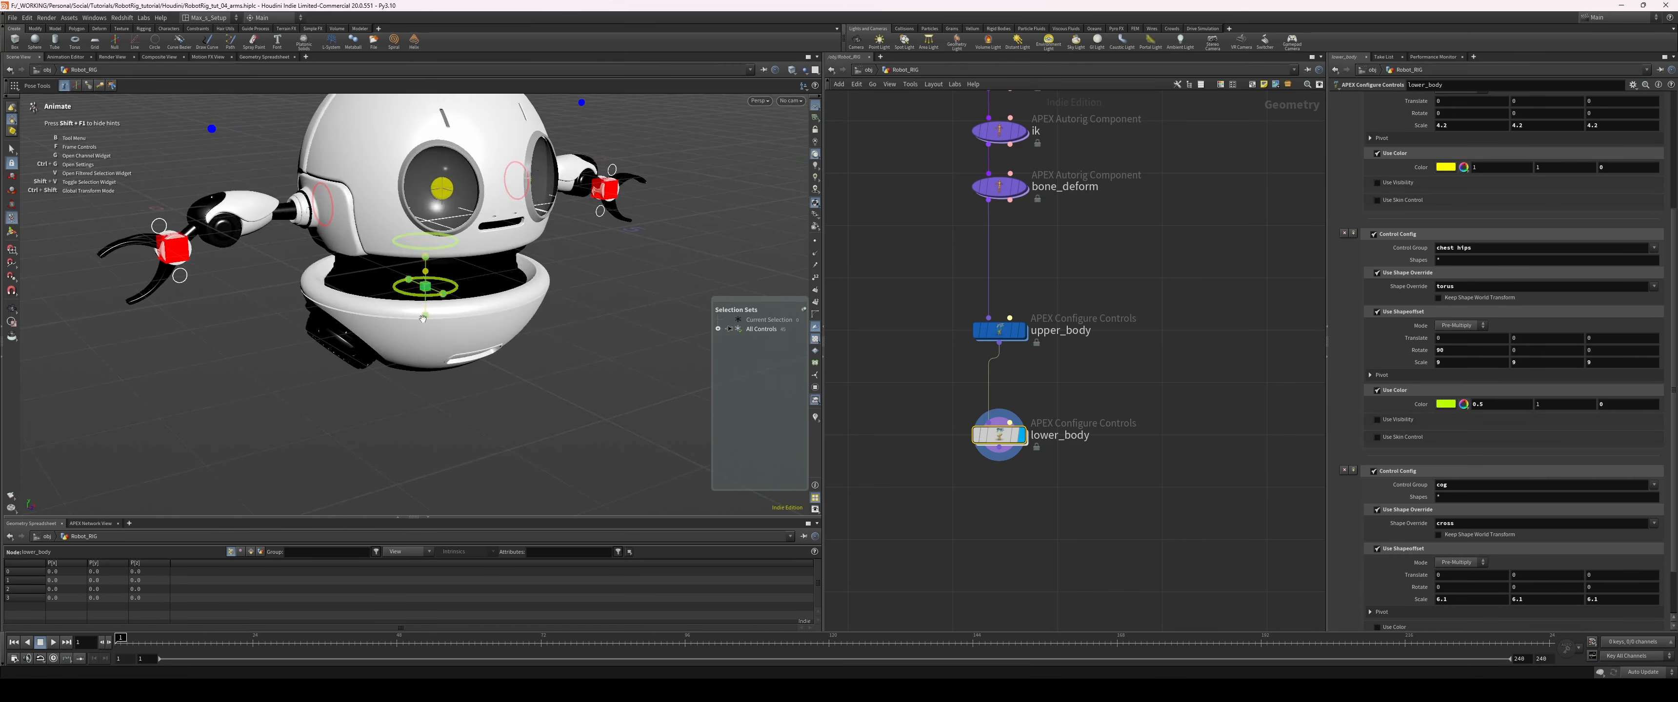
# - Set the cog shape's rotate Y to 90 and lower it beneath the hips ring with a negative translate Z
pyautogui.keyDown('alt'); pyautogui.moveTo(515, 385); pyautogui.dragTo(554, 365, button='right'); pyautogui.keyUp('alt')
pyautogui.keyDown('alt'); pyautogui.moveTo(554, 364); pyautogui.dragTo(617, 387, button='middle'); pyautogui.keyUp('alt')
pyautogui.moveTo(1599, 588); pyautogui.dragTo(1412, 570)
pyautogui.write('90')
pyautogui.press('Return')
pyautogui.keyDown('alt'); pyautogui.moveTo(521, 384); pyautogui.dragTo(599, 400); pyautogui.keyUp('alt')
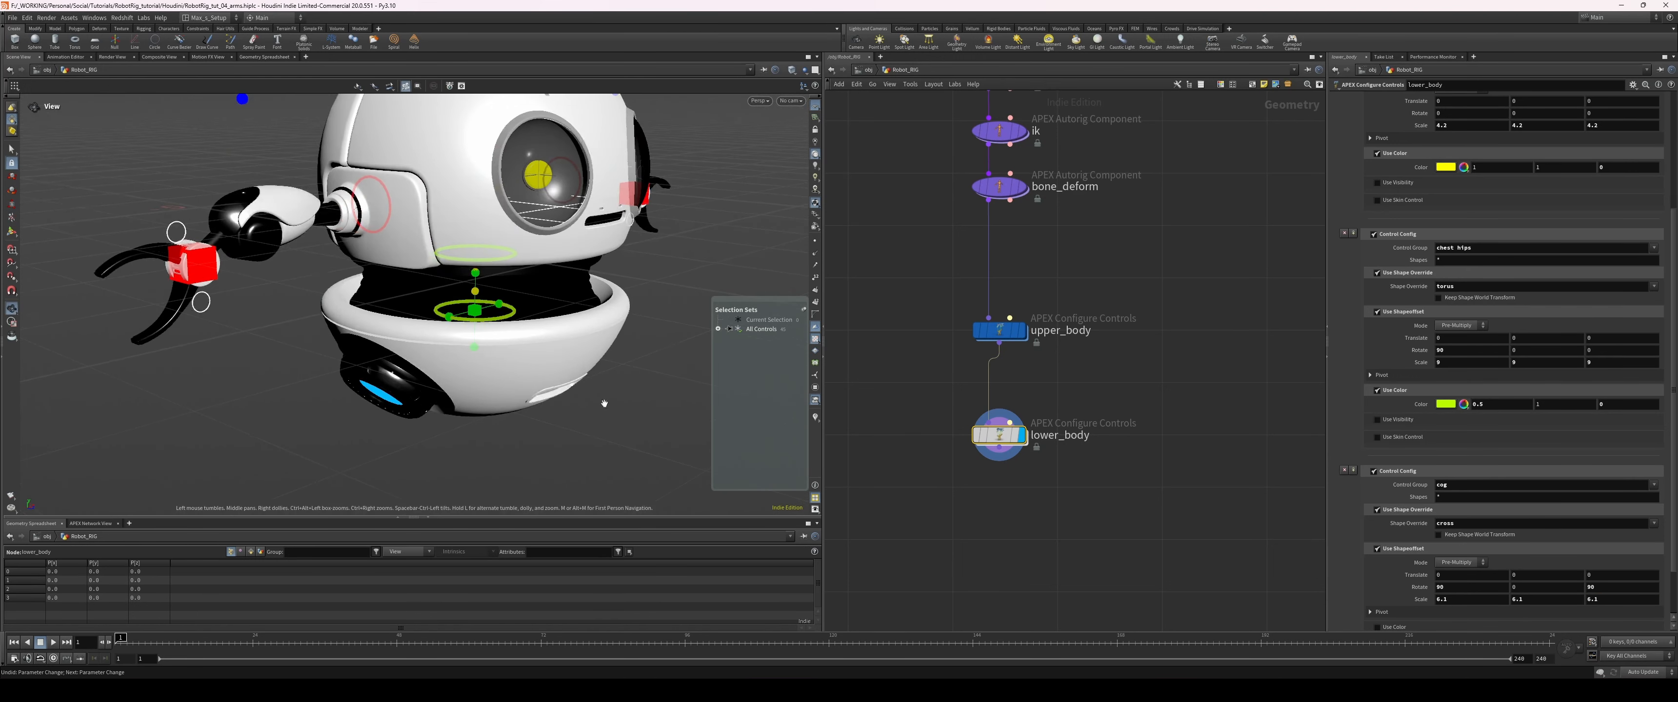
pyautogui.hotkey('ctrl', 'z')
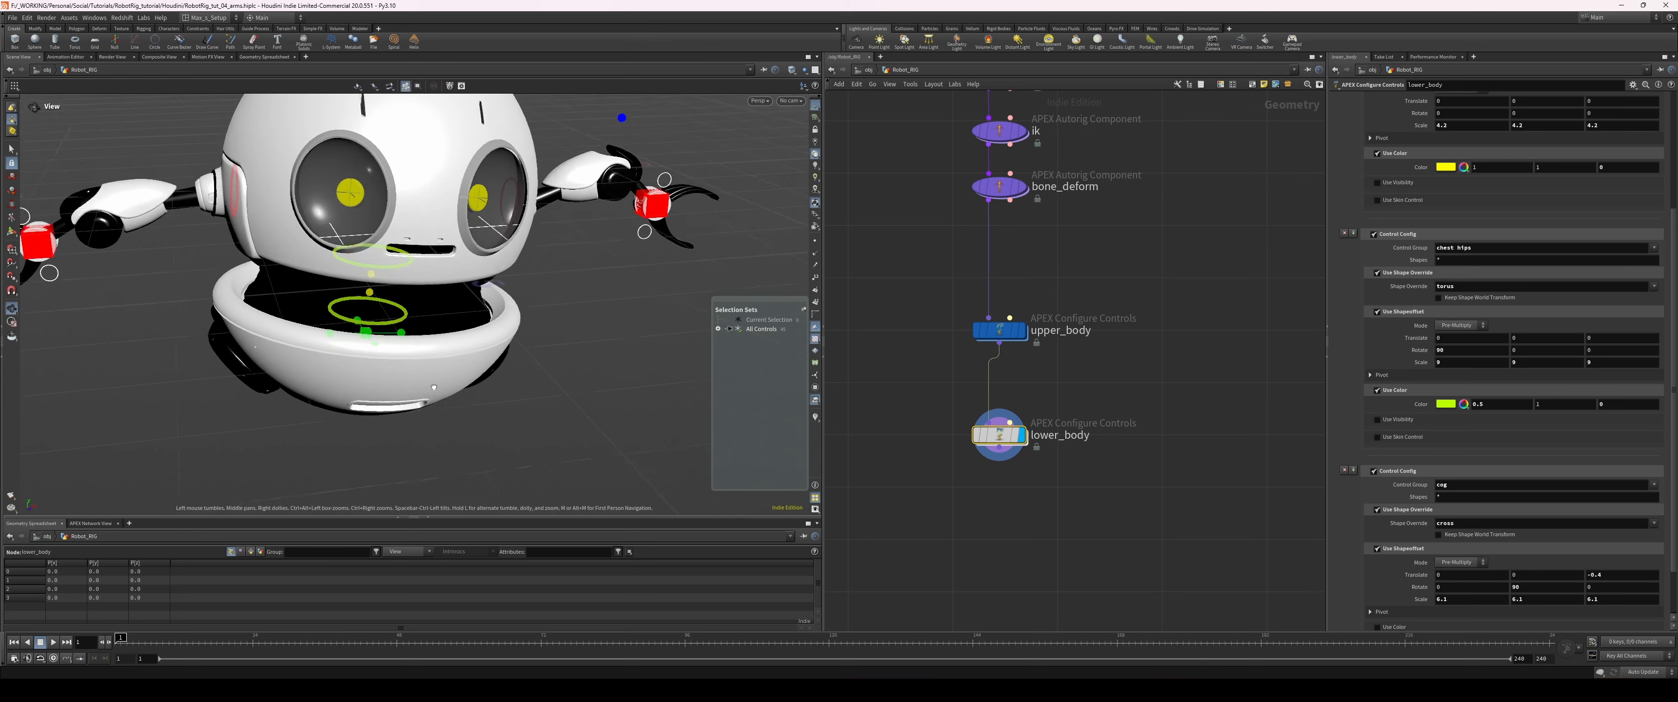
pyautogui.moveTo(364, 359); pyautogui.dragTo(311, 363)
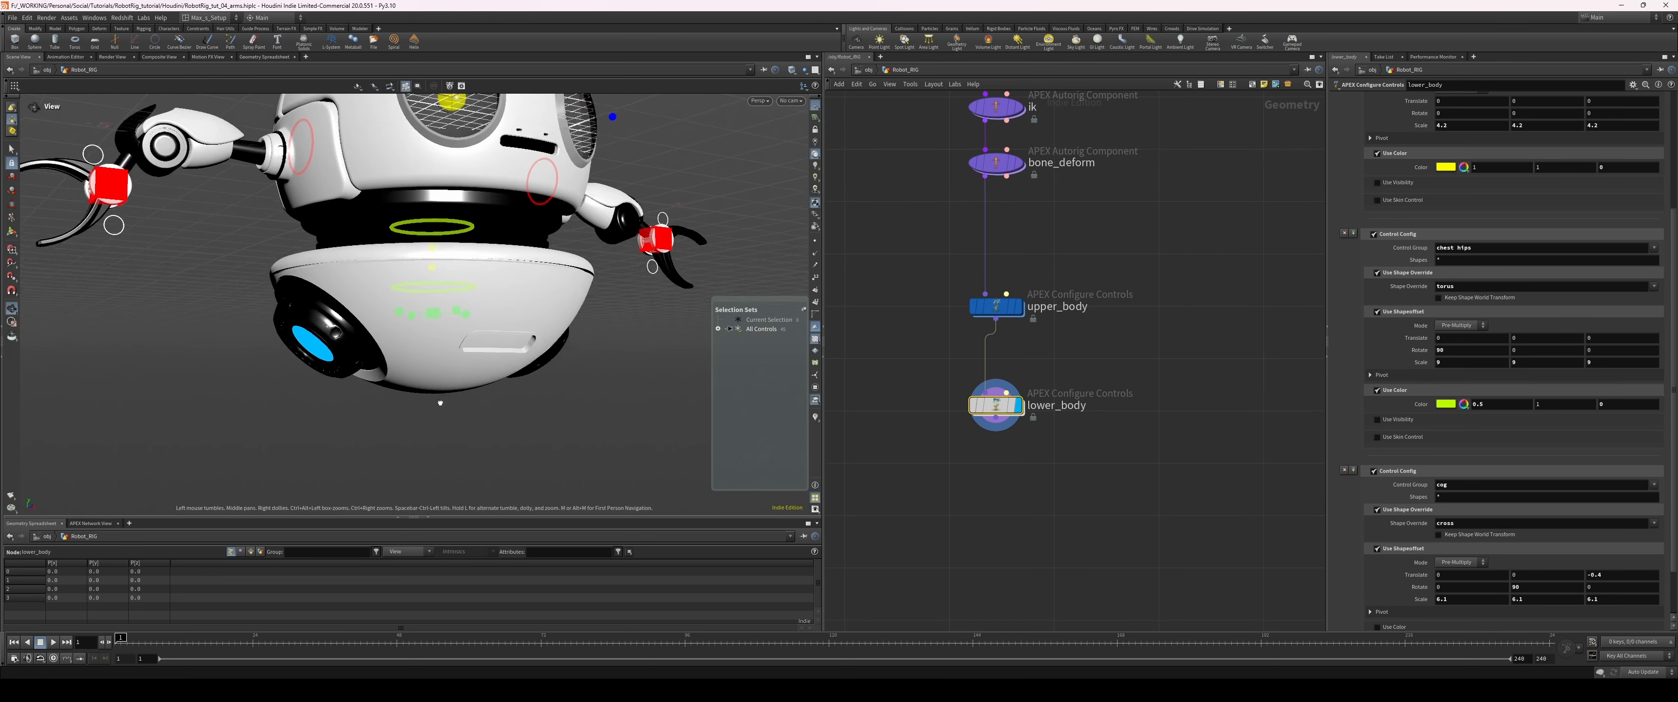
# - Add a fourth control config to lower_body that targets both blaster body controls with a wildcard at the name's end
pyautogui.scroll(3, 1511, 362)
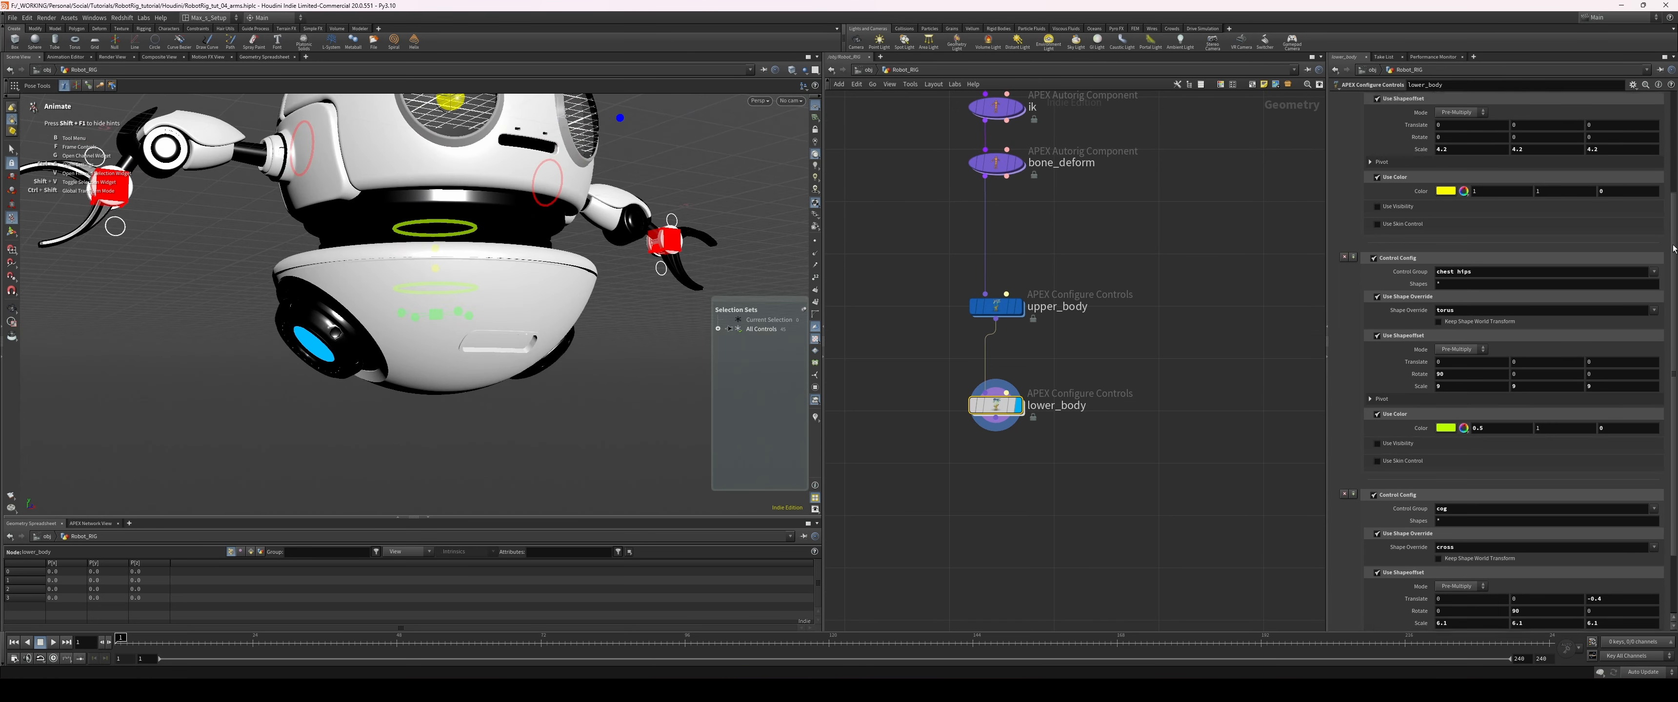
pyautogui.click(1653, 506)
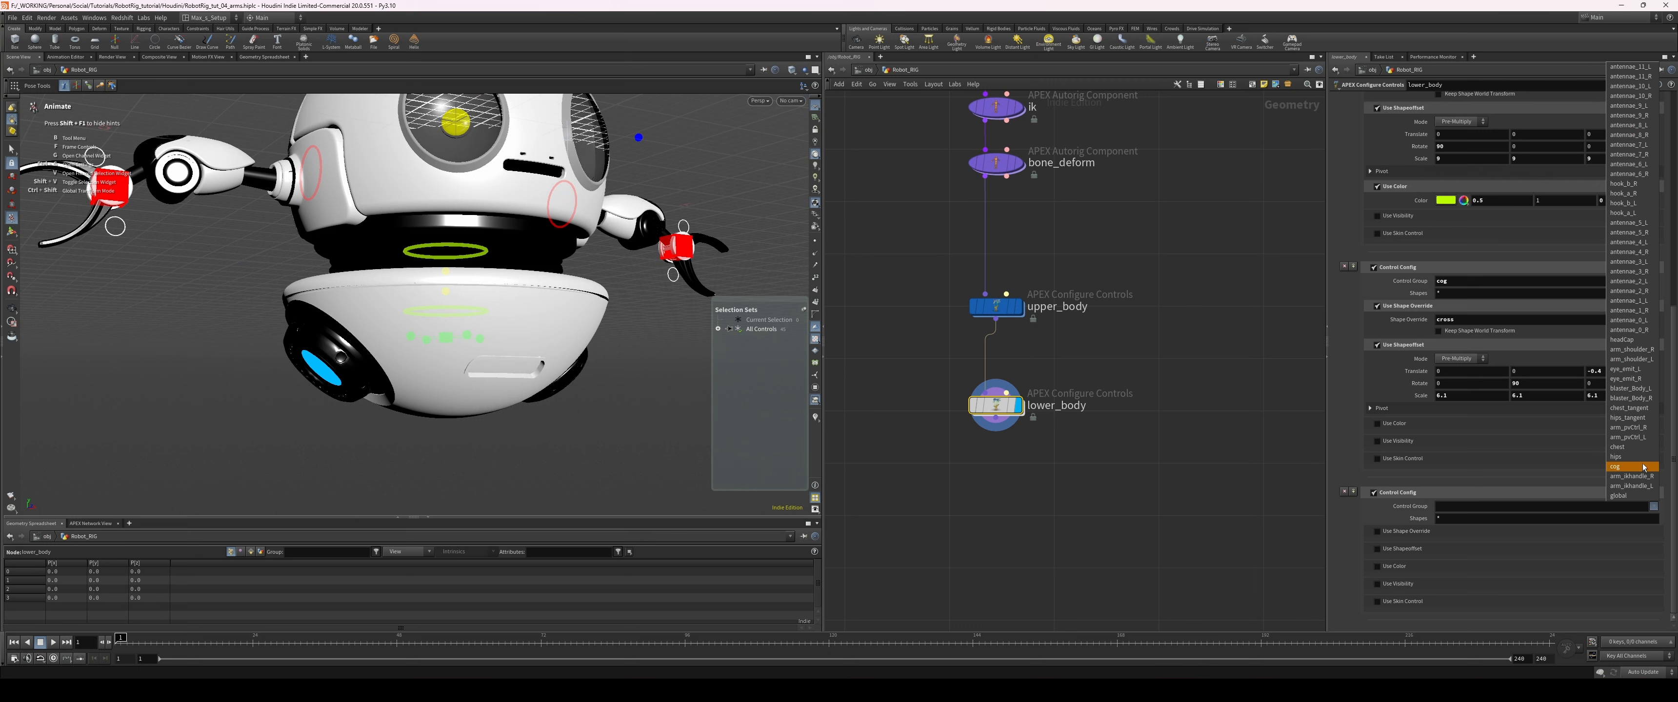
pyautogui.click(1629, 390)
pyautogui.click(1499, 506)
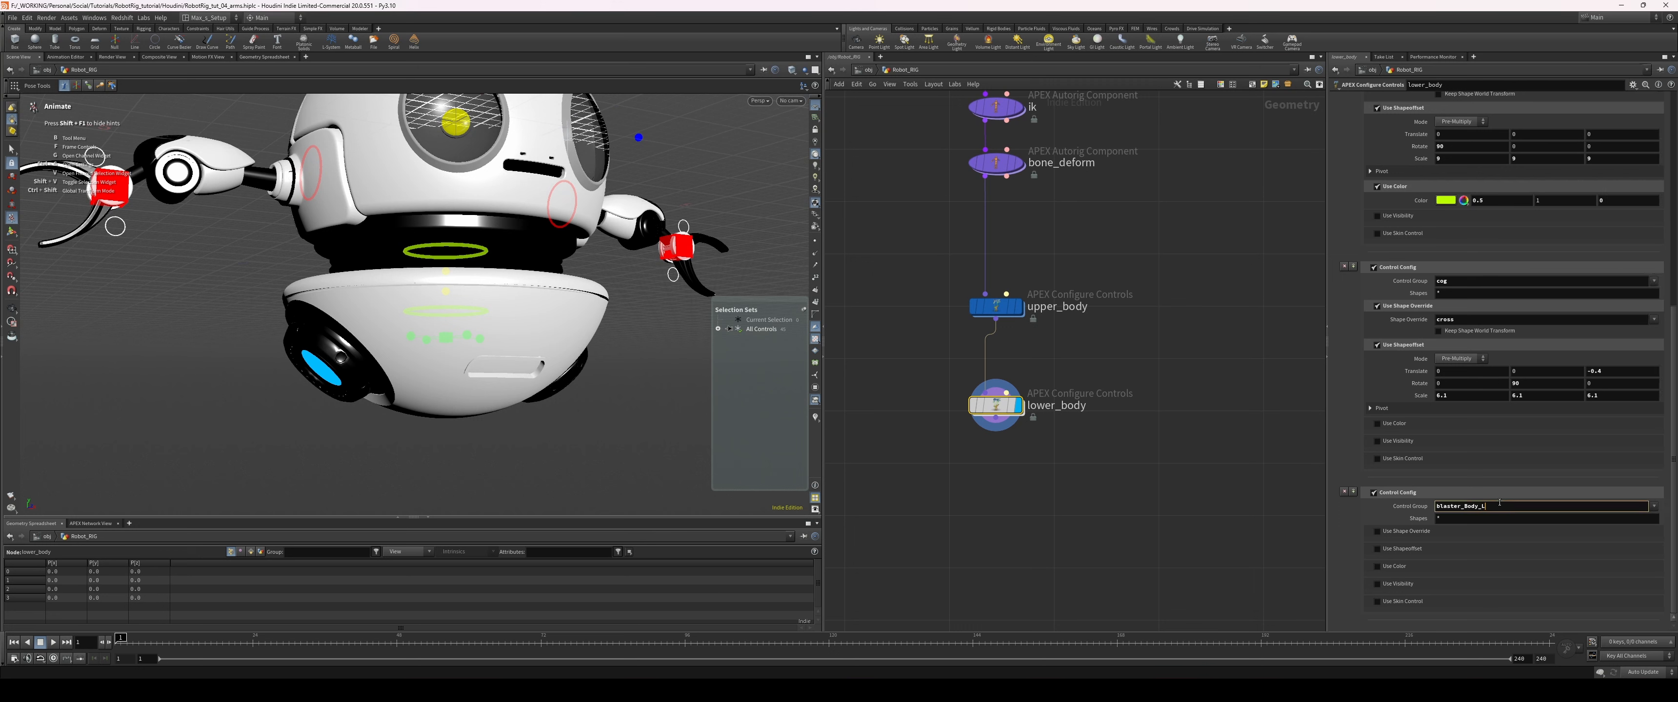
pyautogui.press('BackSpace')
pyautogui.write('*')
pyautogui.press('Return')
# - Enable the blaster controls' shape override and choose the shape made of a line ending in a ball
pyautogui.click(1375, 531)
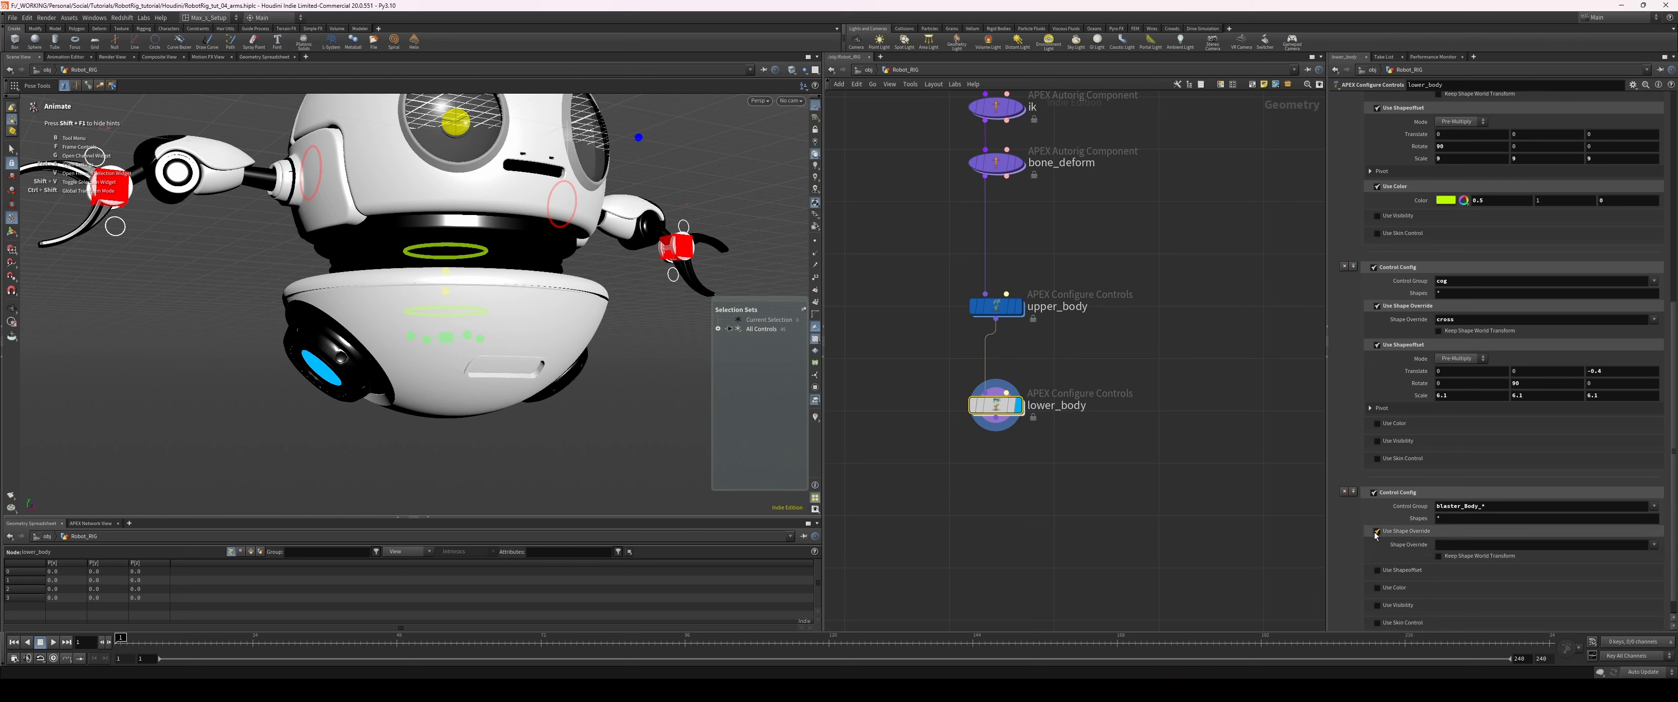
pyautogui.click(1652, 546)
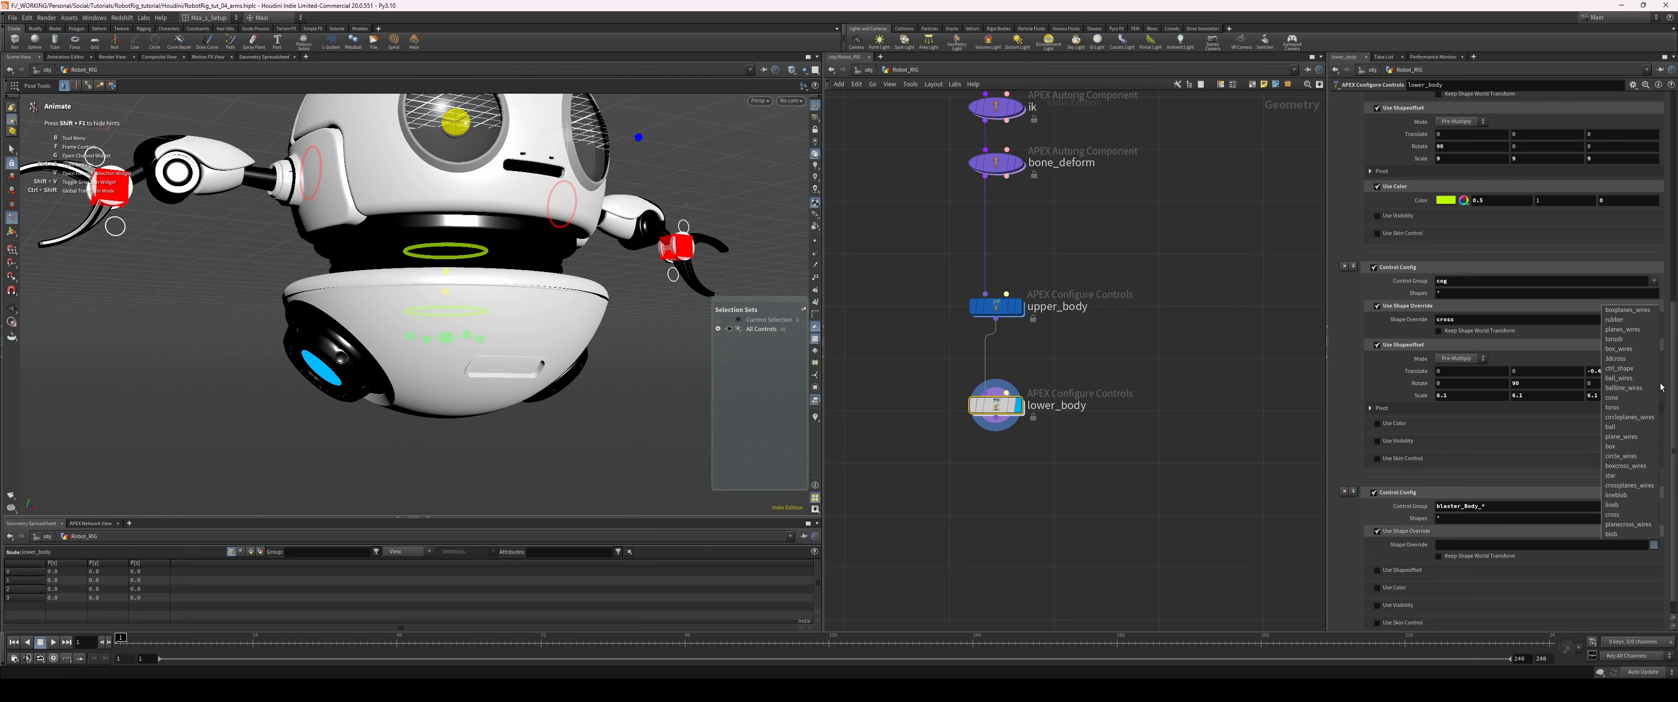
pyautogui.click(1629, 505)
pyautogui.keyDown('alt'); pyautogui.moveTo(625, 332); pyautogui.dragTo(528, 365); pyautogui.keyUp('alt')
pyautogui.scroll(4, 528, 365)
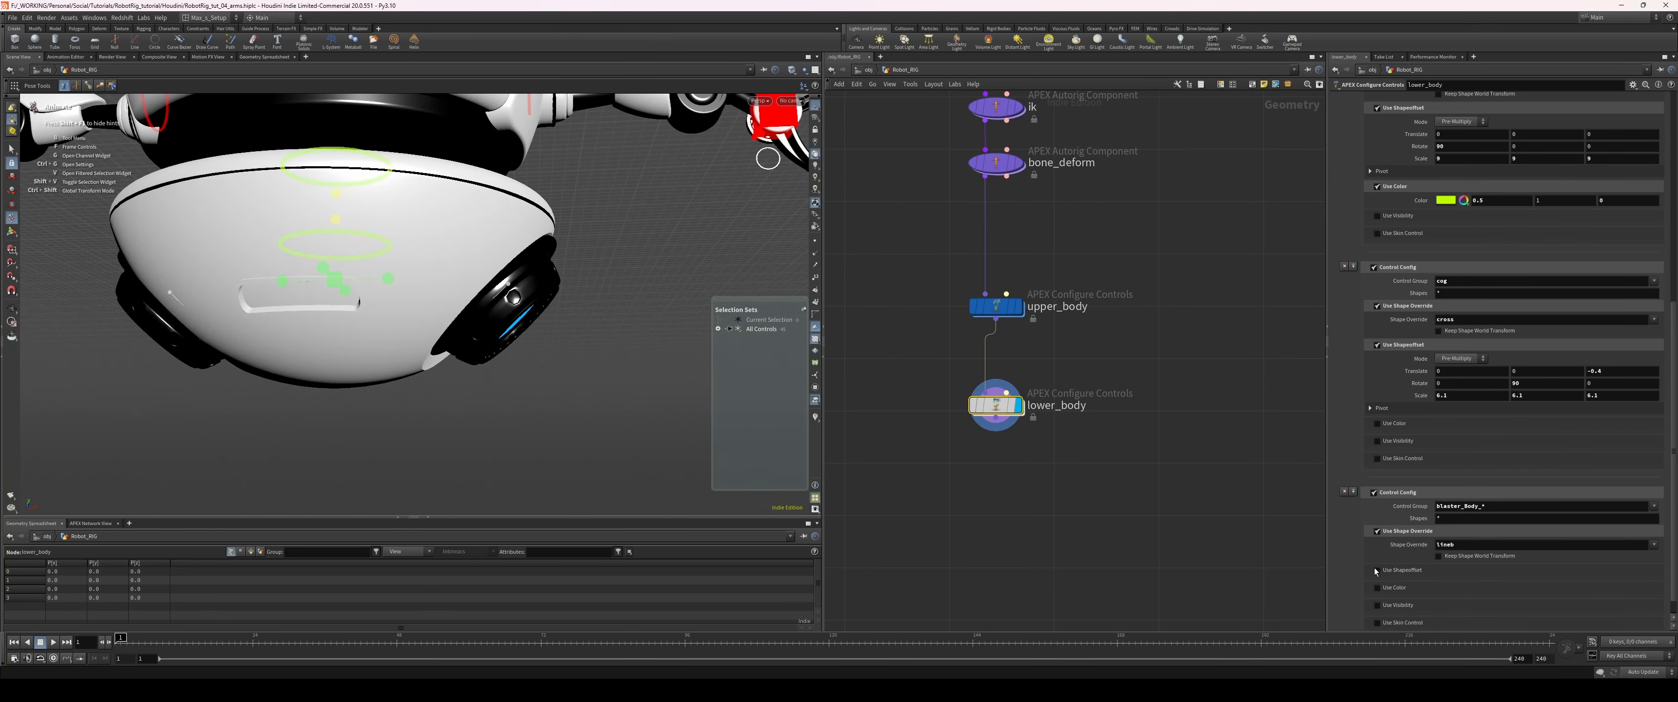
# - Enable the blaster controls' shape offset, set rotate X to 90 and adjust the uniform scale so the shapes point outward from the body
pyautogui.click(1421, 570)
pyautogui.moveTo(1672, 549); pyautogui.dragTo(1672, 589)
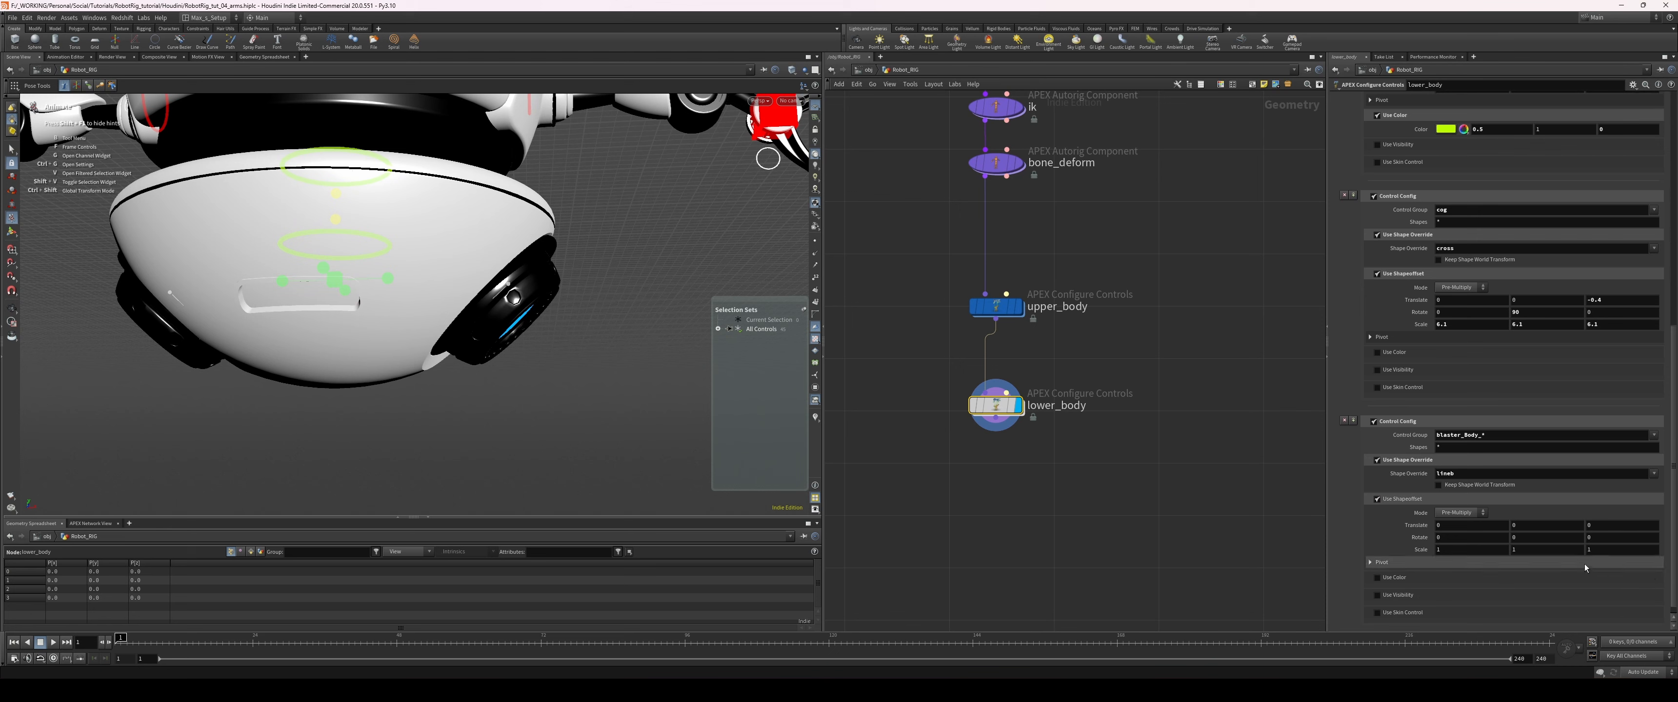
pyautogui.moveTo(1419, 550); pyautogui.dragTo(1373, 551, button='middle')
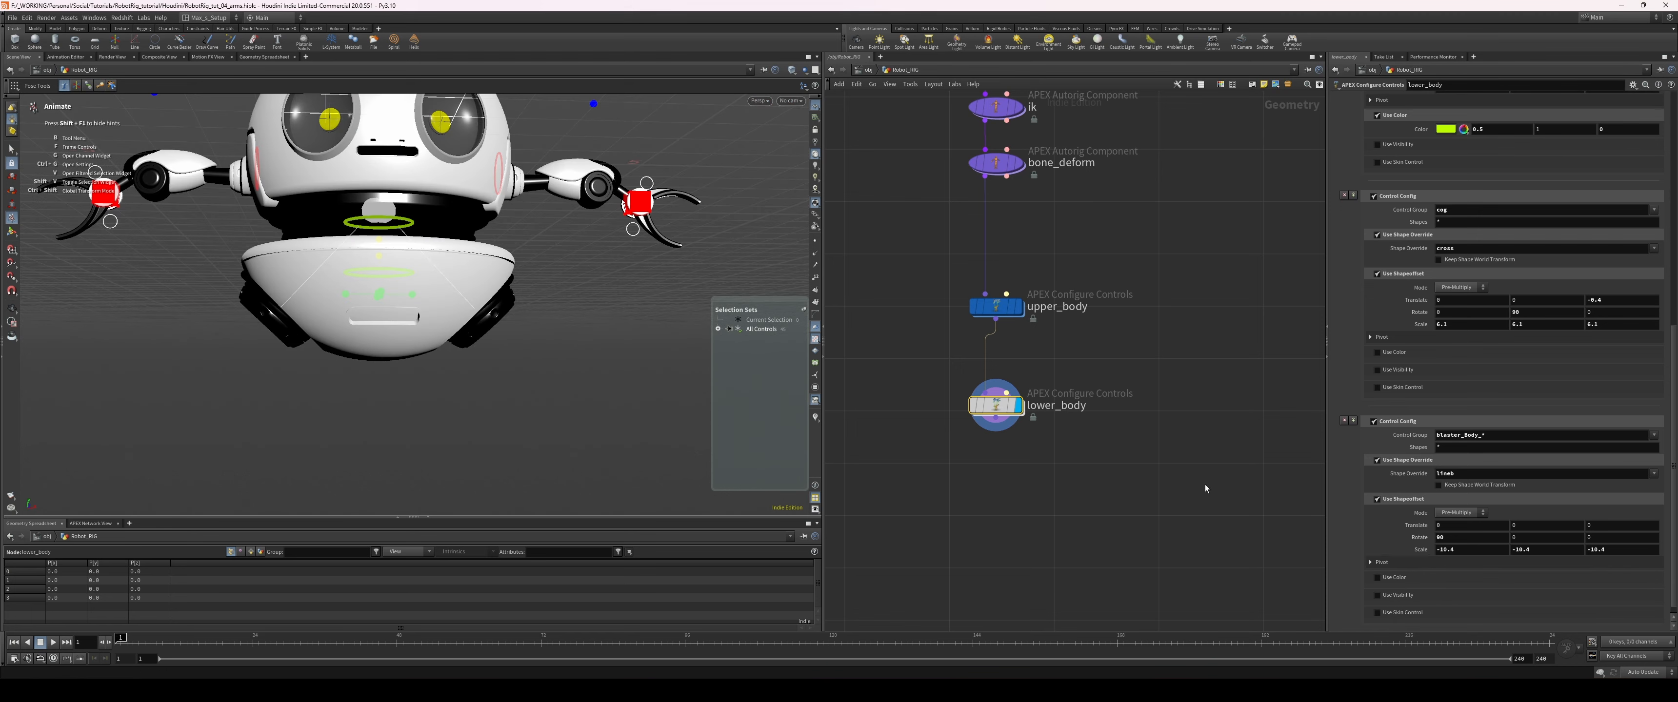
pyautogui.moveTo(1206, 488); pyautogui.dragTo(1482, 564, button='middle')
pyautogui.scroll(-3, 452, 390)
pyautogui.keyDown('alt'); pyautogui.moveTo(452, 389); pyautogui.dragTo(505, 385); pyautogui.keyUp('alt')
# - Test one blaster control by moving it in the viewport, and undo the movement
pyautogui.click(287, 363)
pyautogui.moveTo(309, 388); pyautogui.dragTo(683, 385)
pyautogui.hotkey('ctrl', 'z')
pyautogui.hotkey('ctrl', 'z')
pyautogui.click(334, 396)
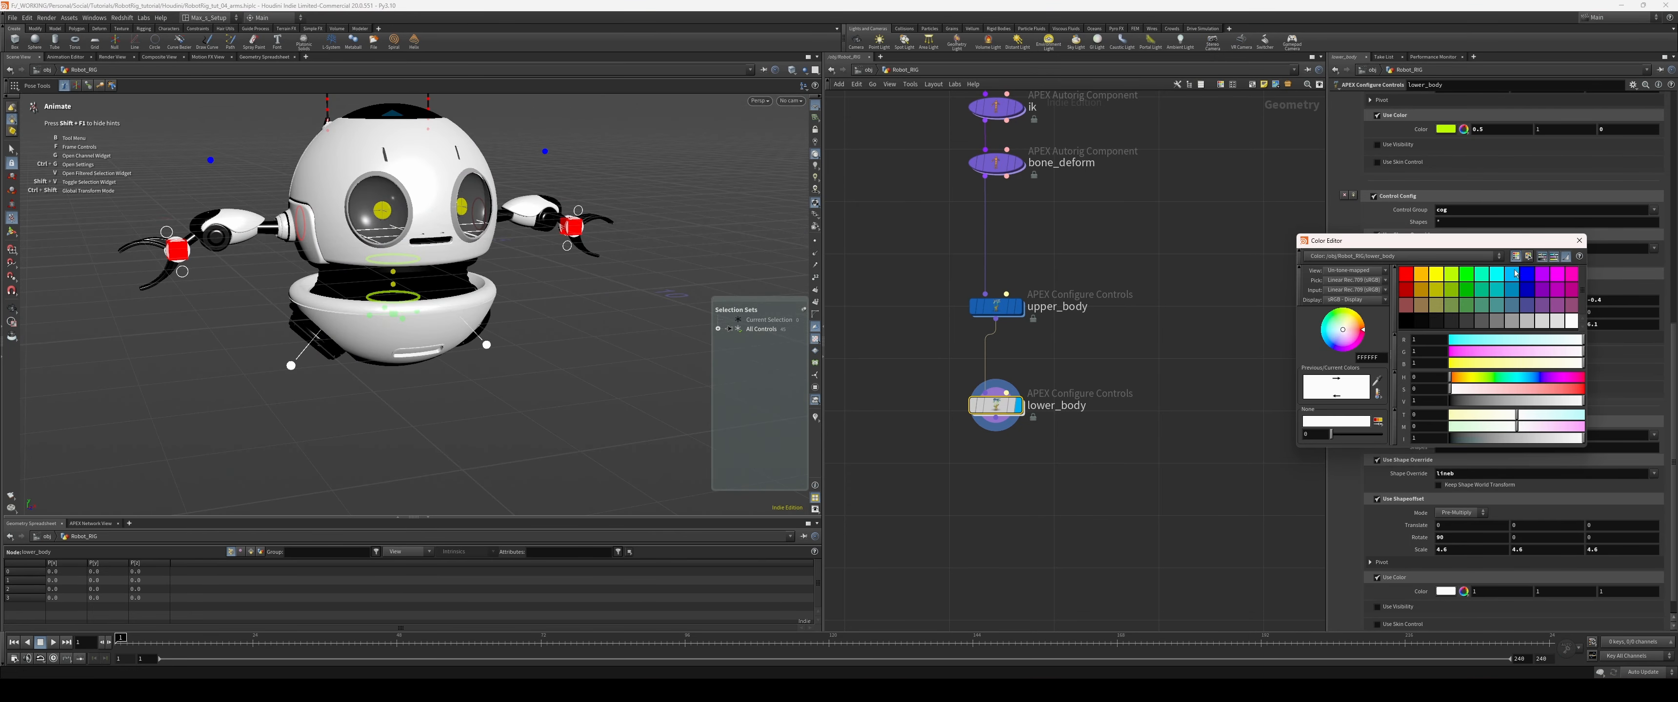
# - Set the blaster controls' color to light blue with values 0, 0.5, 1
pyautogui.click(1513, 274)
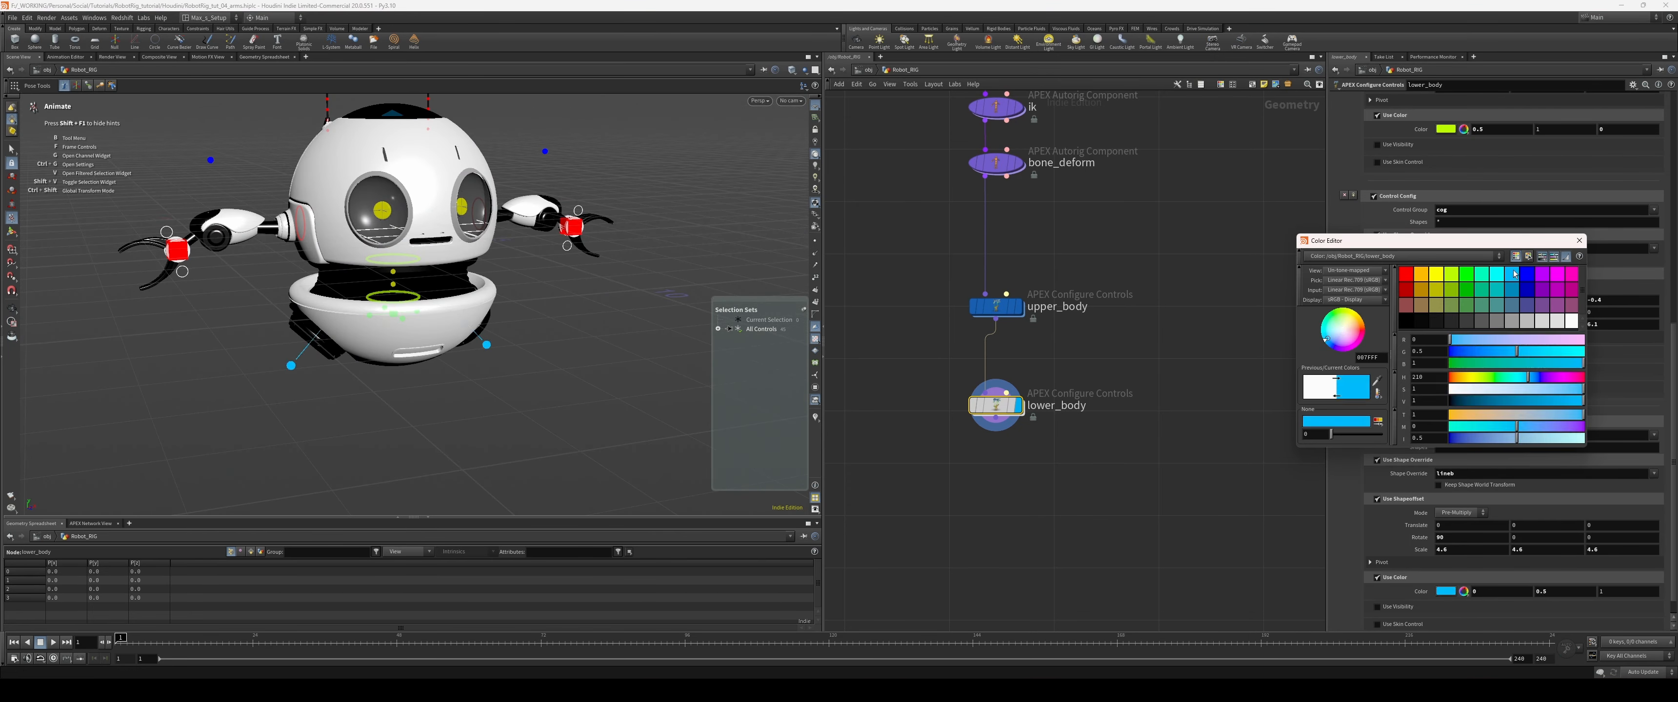
pyautogui.click(590, 367)
pyautogui.moveTo(590, 365)
pyautogui.keyDown('alt'); pyautogui.mouseDown()
pyautogui.moveTo(616, 293)
pyautogui.moveTo(459, 306)
pyautogui.moveTo(411, 362)
pyautogui.moveTo(330, 341)
pyautogui.moveTo(437, 380)
pyautogui.moveTo(553, 359)
pyautogui.moveTo(602, 364)
pyautogui.moveTo(565, 385)
pyautogui.moveTo(663, 394)
pyautogui.moveTo(582, 374)
pyautogui.mouseUp(); pyautogui.keyUp('alt')
pyautogui.click(602, 364)
pyautogui.scroll(3, 618, 378)
pyautogui.click(1580, 240)
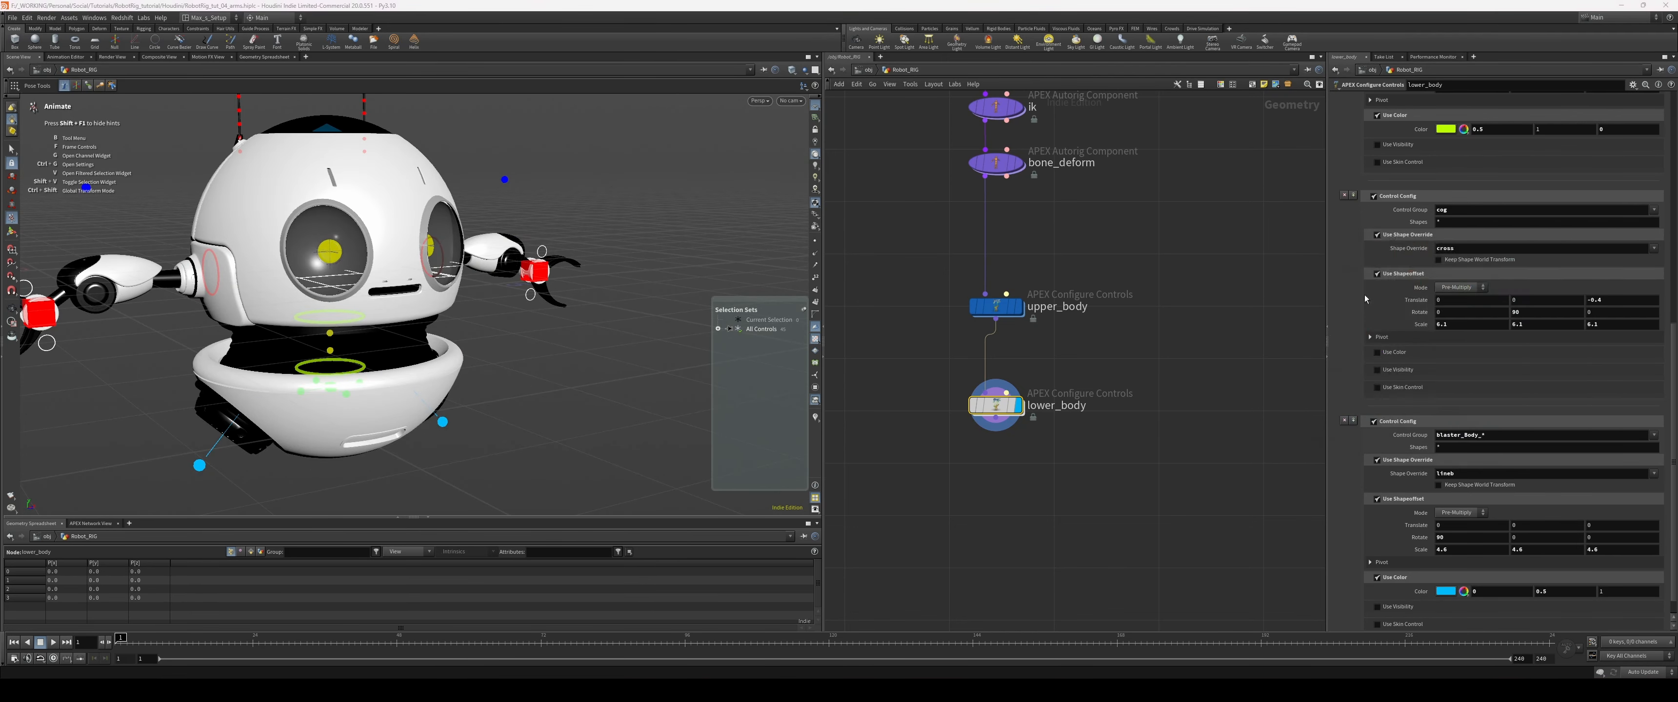
# - Color the lower_body node blue like upper_body and set the blaster controls' color to red with values 1, 0, 0
pyautogui.press('c')
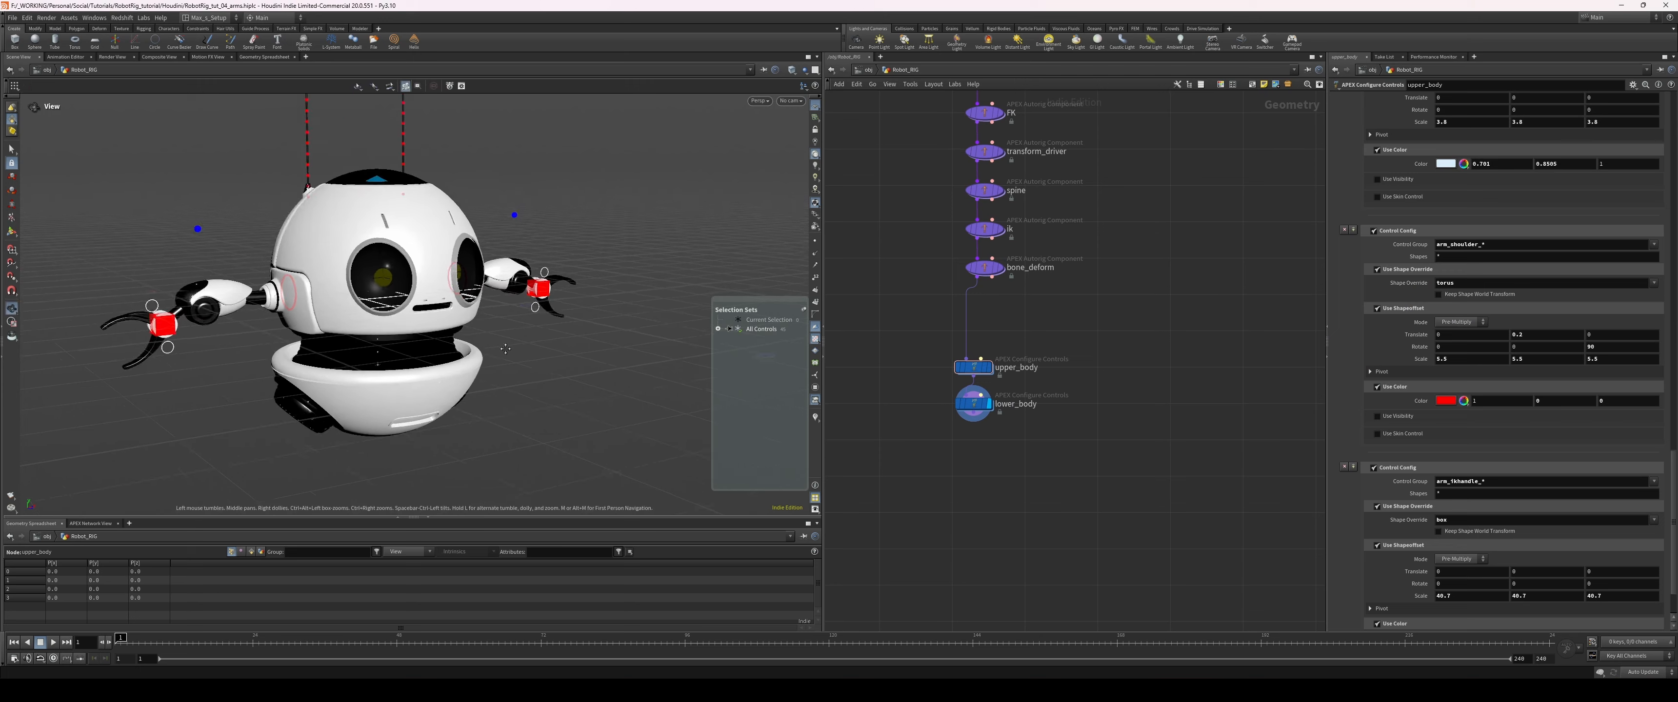
pyautogui.moveTo(547, 364); pyautogui.dragTo(478, 371)
pyautogui.click(973, 403)
pyautogui.press('Return')
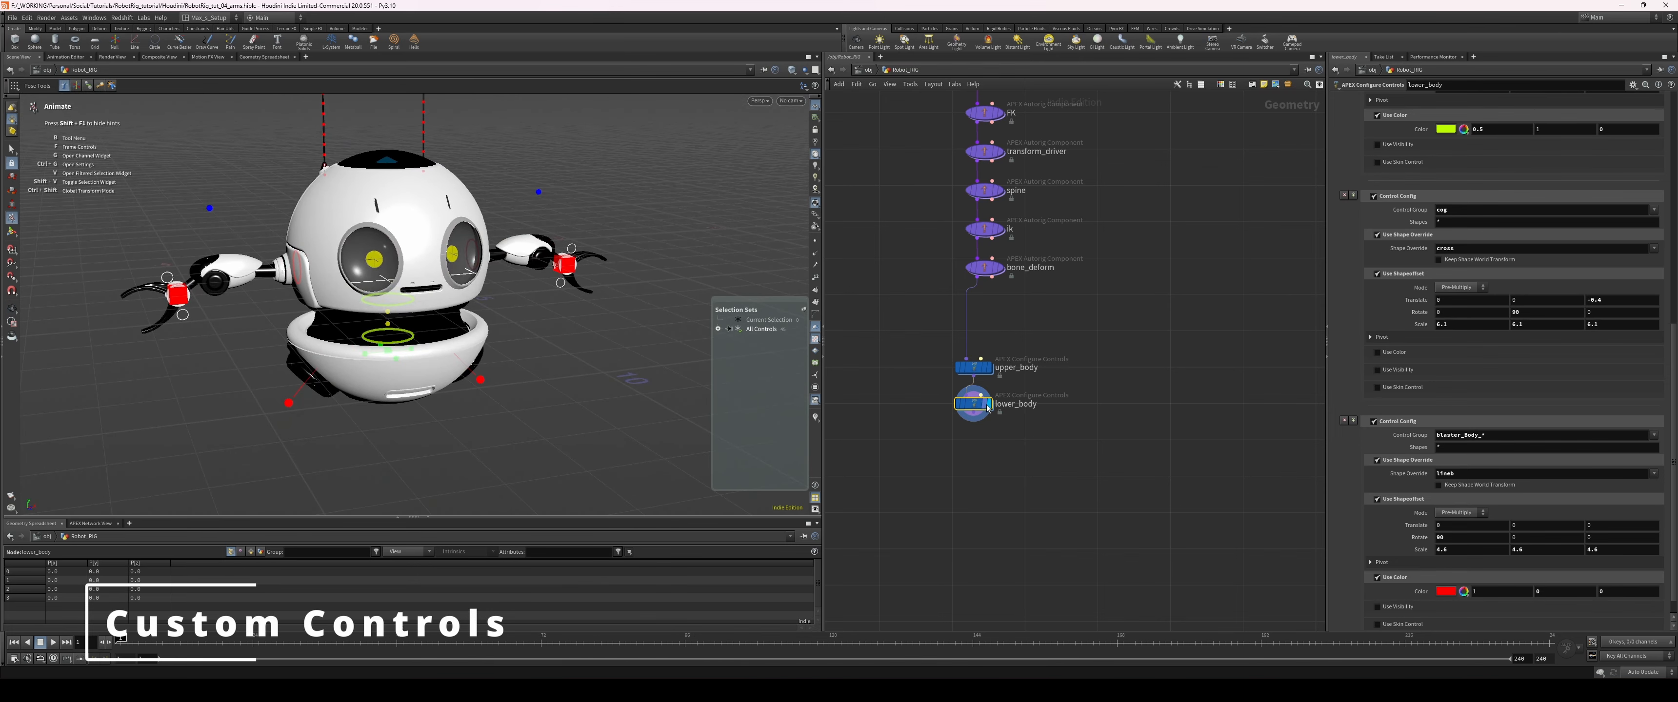
# - Paste the CUSTOM_CONTROLS subnetwork beside lower_body and display its geometry
pyautogui.moveTo(980, 406)
pyautogui.mouseDown()
pyautogui.moveTo(987, 438)
pyautogui.moveTo(981, 411)
pyautogui.mouseUp()
pyautogui.scroll(2, 969, 451)
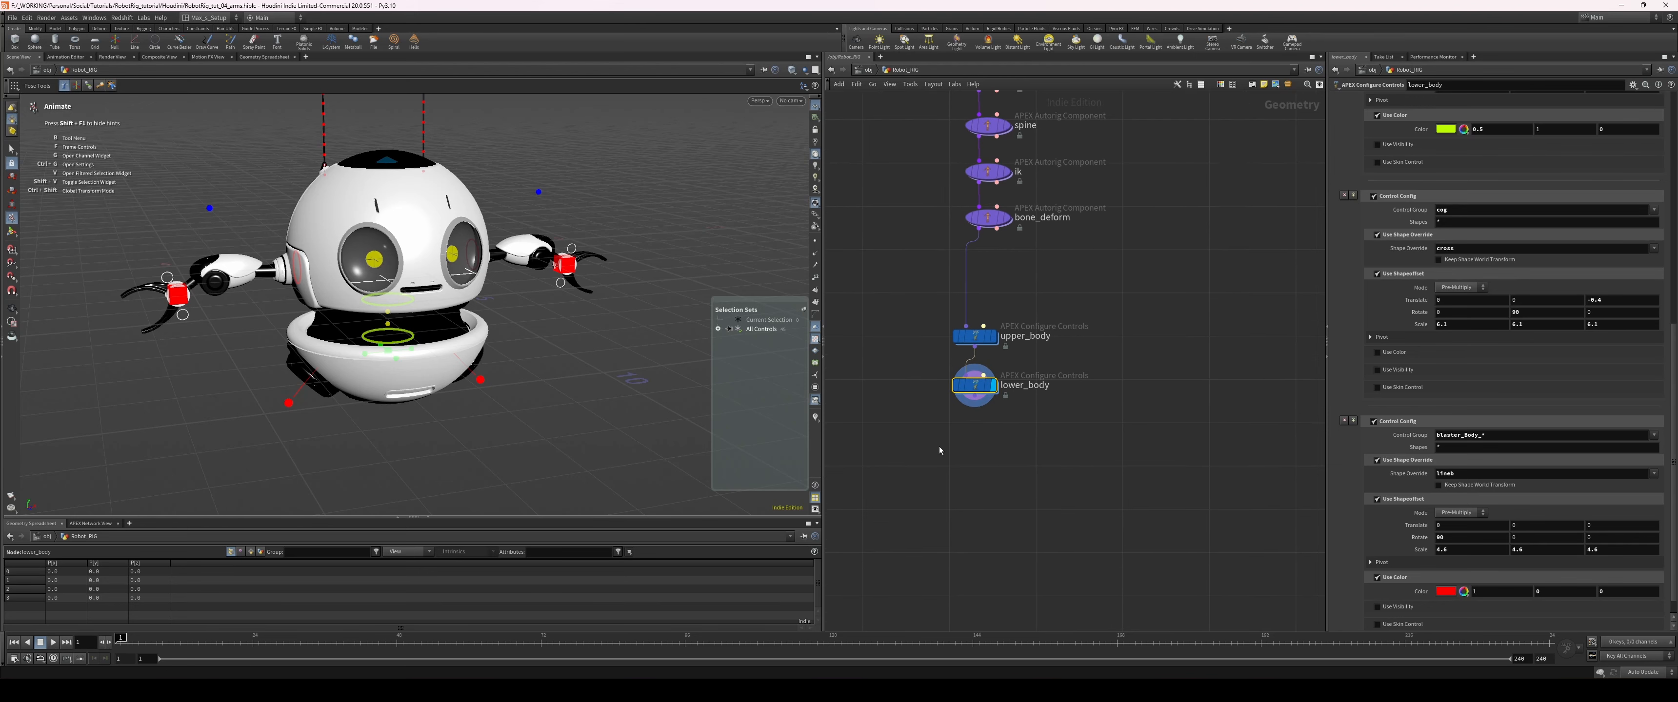
pyautogui.keyDown('alt'); pyautogui.moveTo(521, 432); pyautogui.dragTo(585, 392); pyautogui.keyUp('alt')
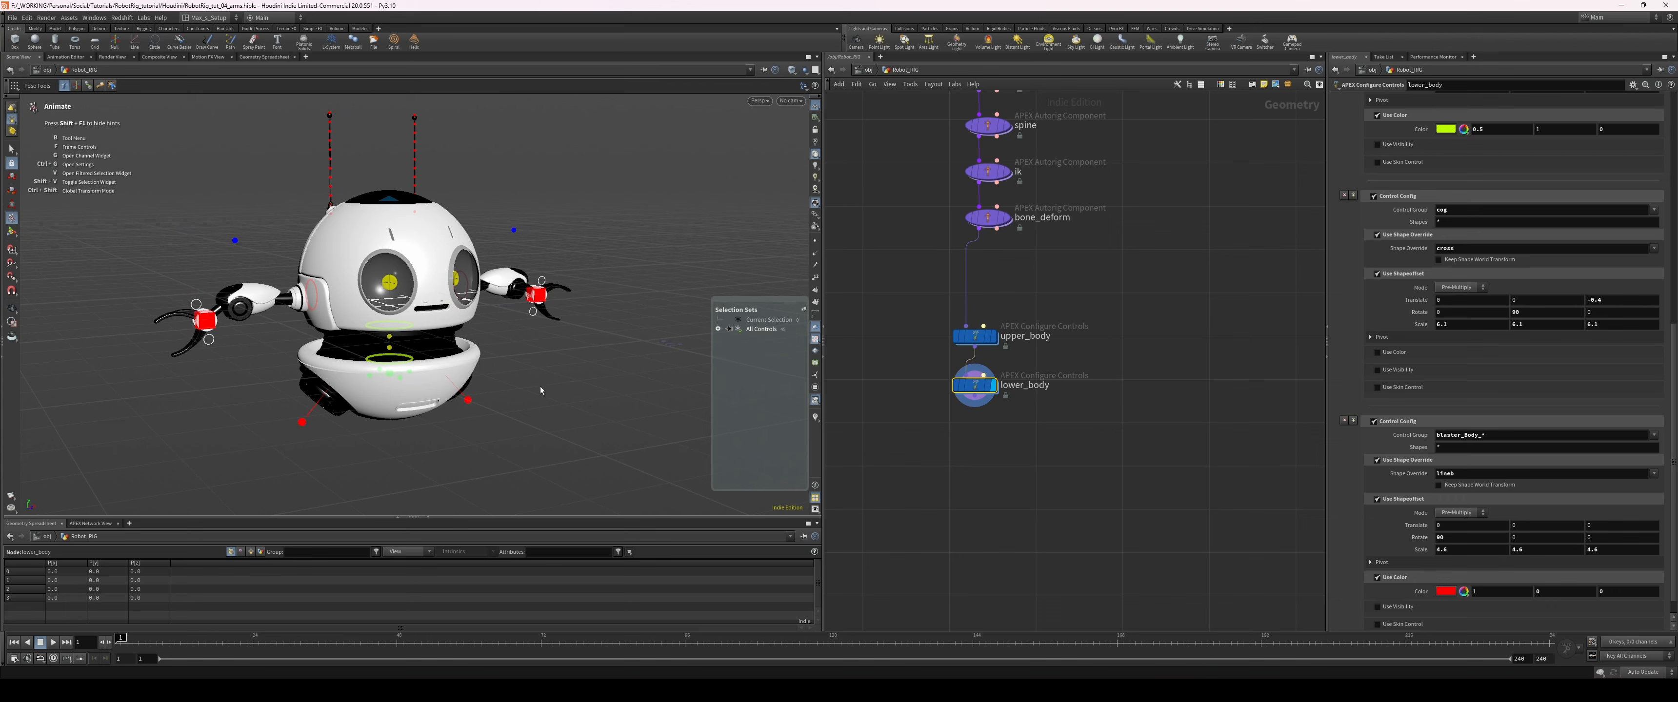
pyautogui.scroll(-1, 880, 522)
pyautogui.hotkey('ctrl', 'v')
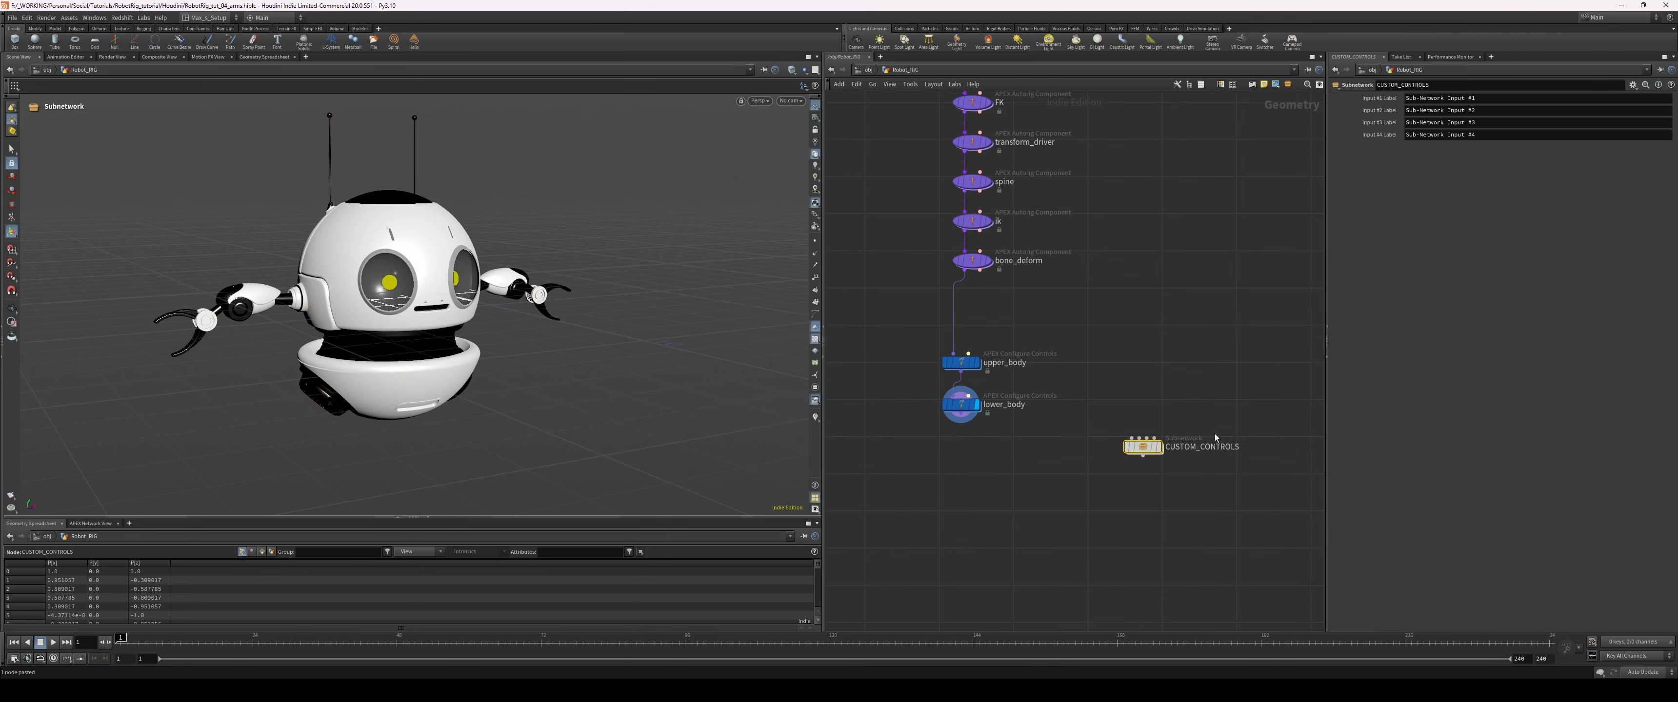
pyautogui.click(1159, 447)
pyautogui.keyDown('alt'); pyautogui.moveTo(430, 280); pyautogui.dragTo(688, 363); pyautogui.keyUp('alt')
pyautogui.scroll(5, 415, 323)
# - Go inside CUSTOM_CONTROLS and examine the curve, circle and merge nodes that build the control outline
pyautogui.press('i')
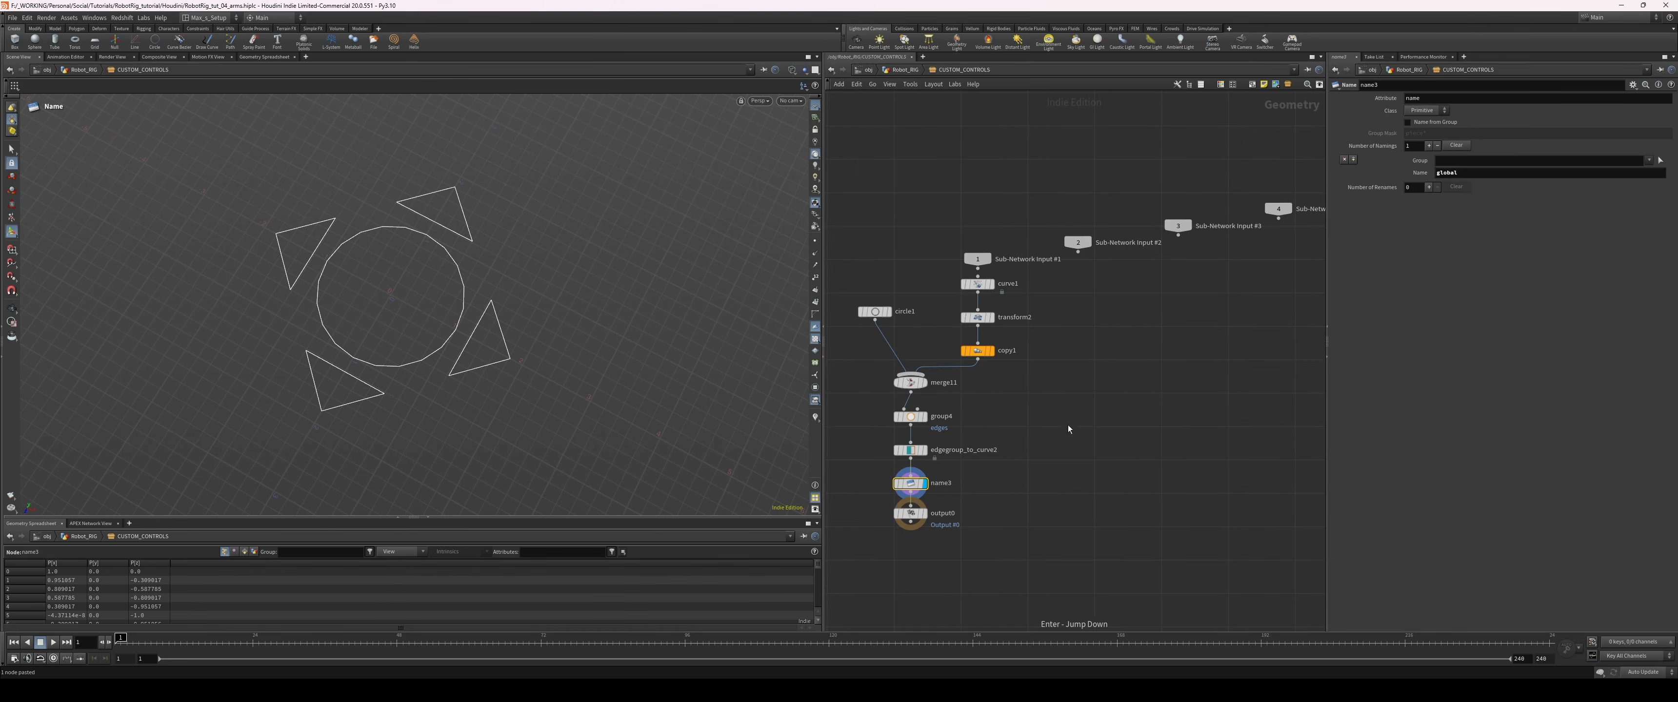
pyautogui.moveTo(1068, 425); pyautogui.dragTo(1144, 427, button='middle')
pyautogui.click(1057, 286)
pyautogui.keyDown('alt'); pyautogui.moveTo(455, 299); pyautogui.dragTo(446, 312); pyautogui.keyUp('alt')
pyautogui.click(953, 313)
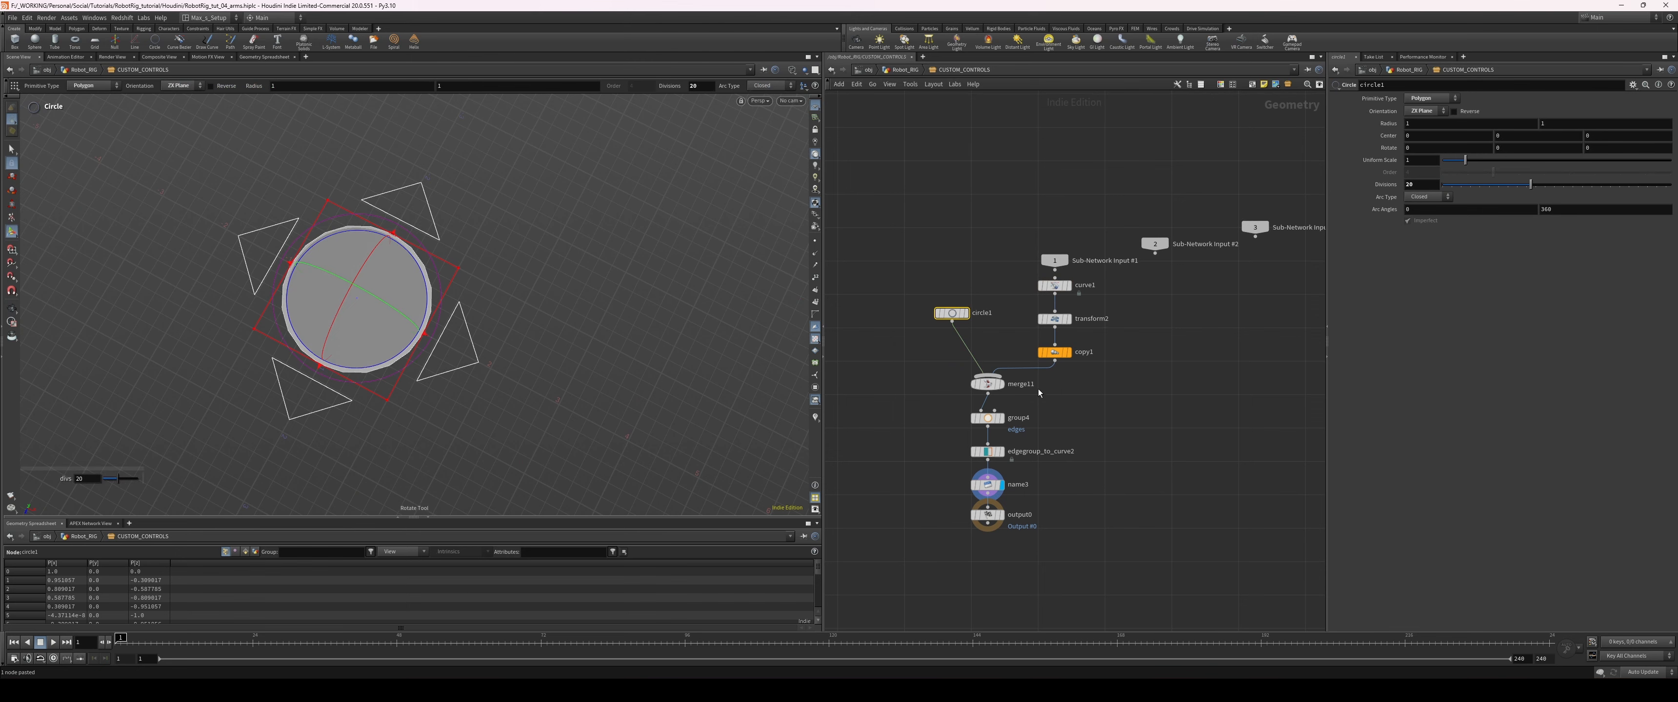
pyautogui.moveTo(955, 391); pyautogui.dragTo(942, 391)
pyautogui.press('r')
# - Examine how the edge group and the edge-group-to-curve node turn the merged shapes into outlines
pyautogui.moveTo(1106, 408); pyautogui.dragTo(996, 429)
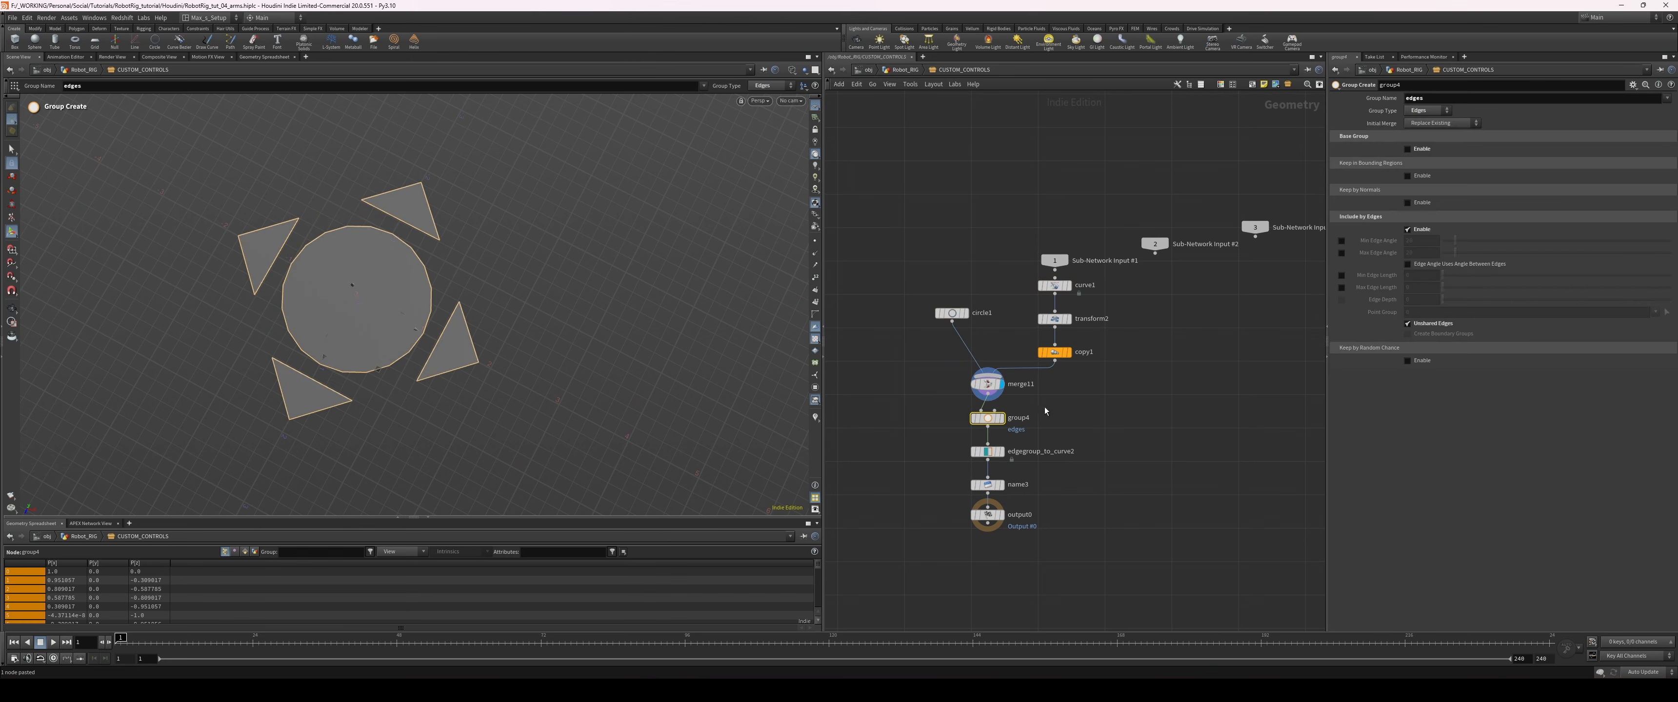
pyautogui.press('r')
pyautogui.keyDown('alt'); pyautogui.moveTo(524, 382); pyautogui.dragTo(542, 367, button='middle'); pyautogui.keyUp('alt')
pyautogui.click(989, 452)
pyautogui.press('r')
pyautogui.keyDown('alt'); pyautogui.moveTo(449, 371); pyautogui.dragTo(515, 374); pyautogui.keyUp('alt')
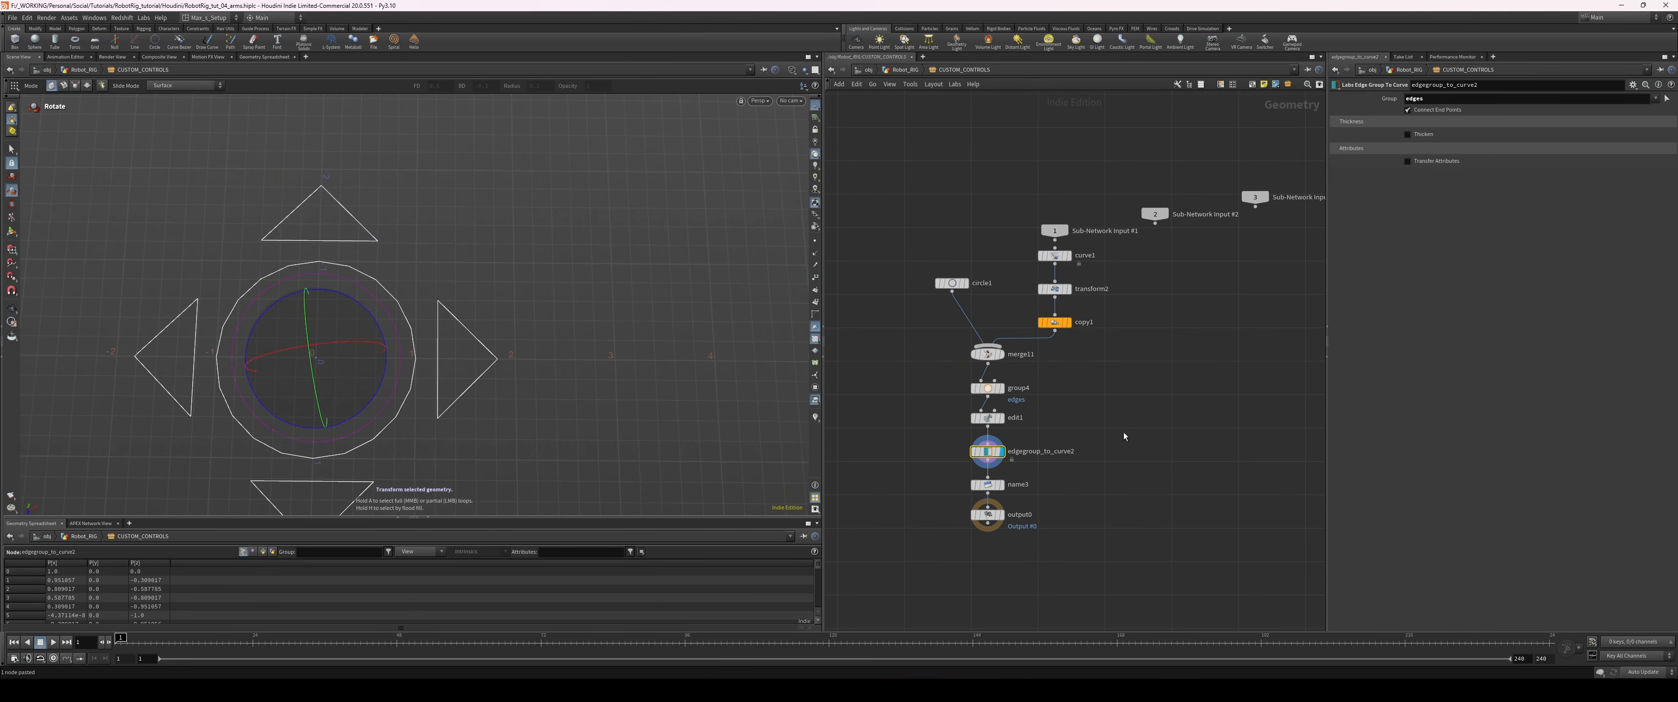
# - Examine the name and output nodes at the end of the chain and the finished control shape
pyautogui.moveTo(1081, 481); pyautogui.dragTo(997, 493)
pyautogui.press('r')
pyautogui.moveTo(1098, 506); pyautogui.dragTo(978, 535)
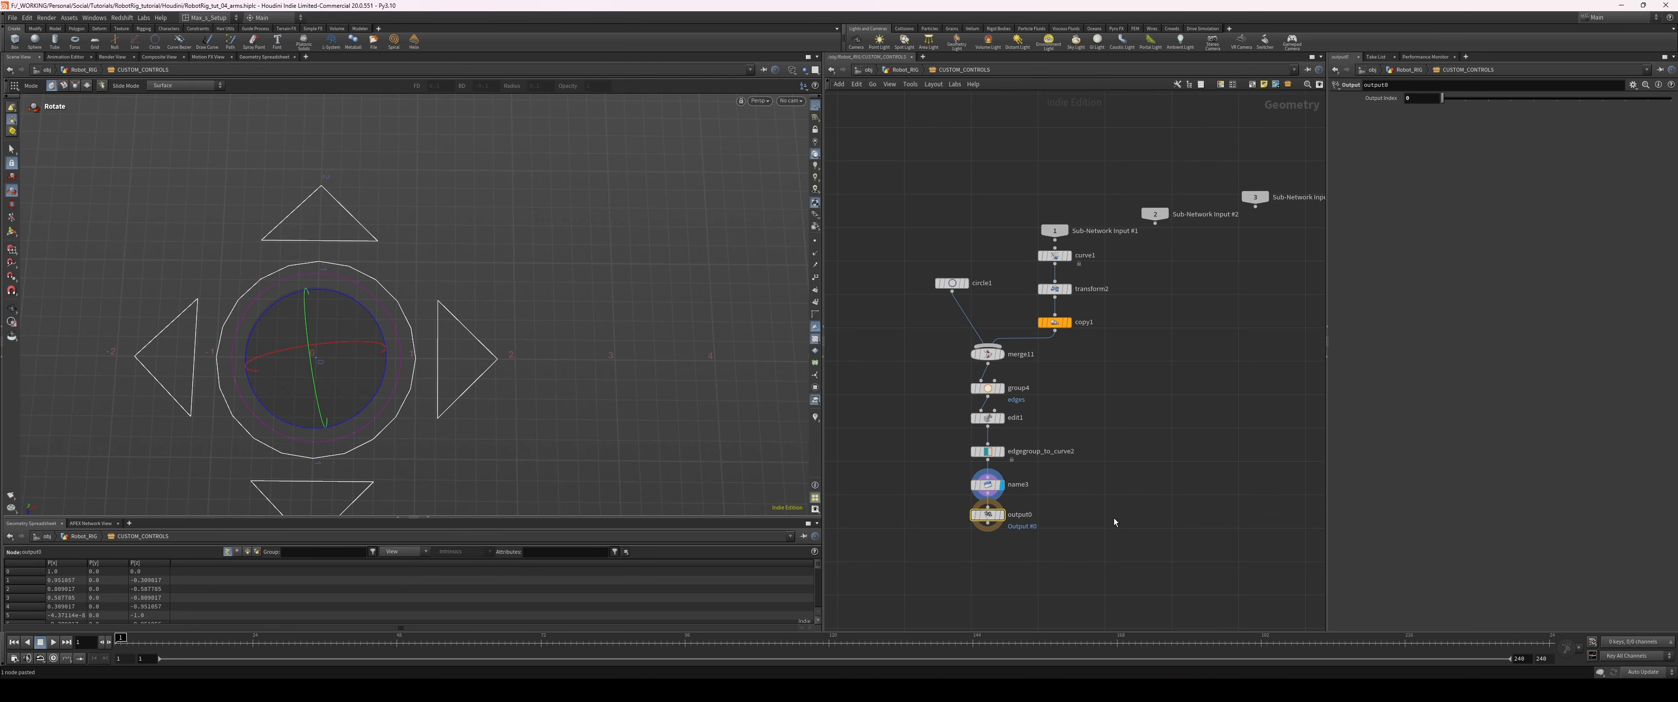
pyautogui.press('r')
pyautogui.moveTo(1113, 519); pyautogui.dragTo(1132, 497, button='middle')
pyautogui.moveTo(970, 455); pyautogui.dragTo(969, 454)
pyautogui.press('r')
pyautogui.moveTo(1102, 470); pyautogui.dragTo(1098, 456, button='middle')
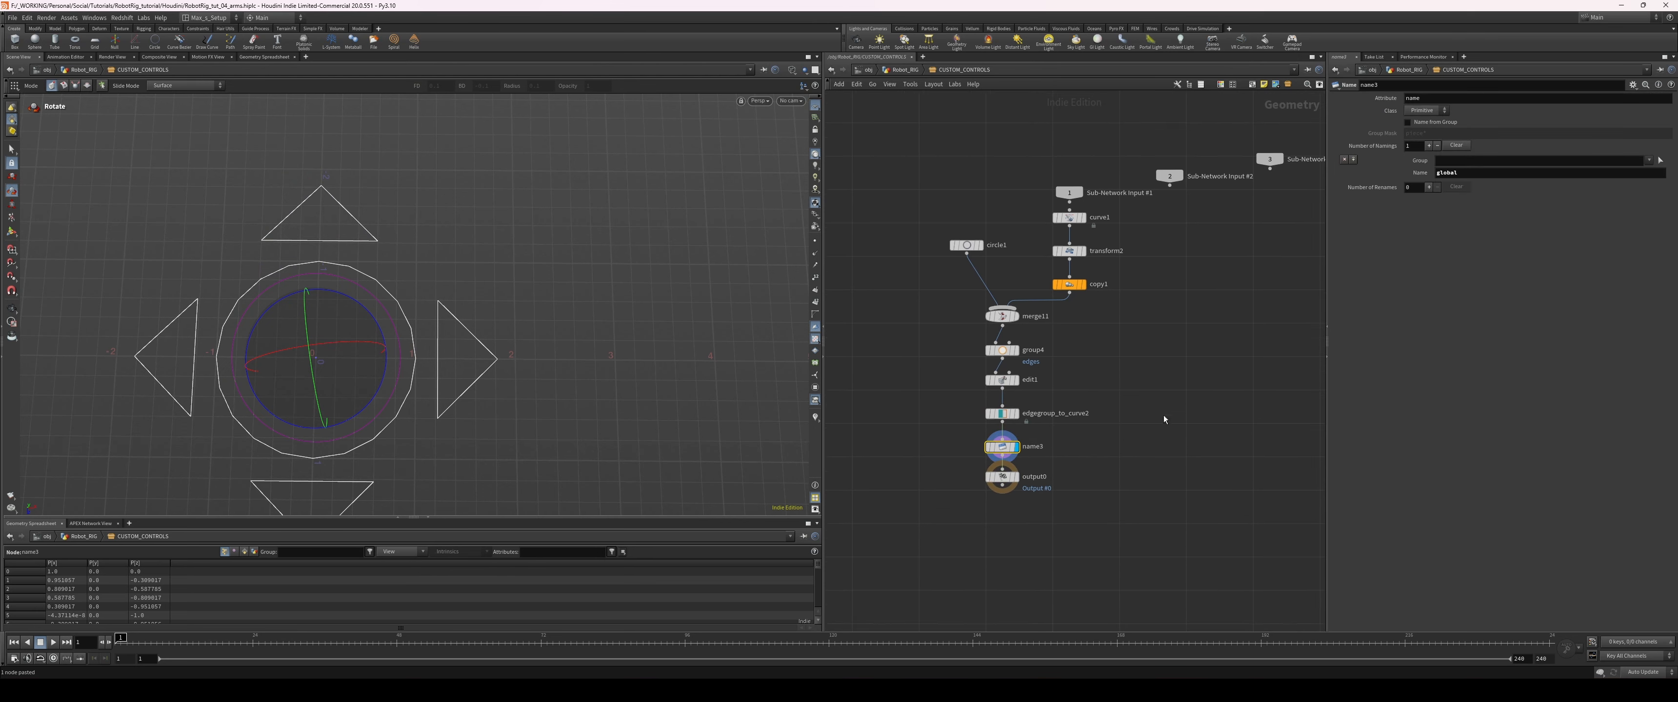
pyautogui.scroll(3, 355, 394)
pyautogui.keyDown('alt'); pyautogui.moveTo(356, 393); pyautogui.dragTo(420, 306); pyautogui.keyUp('alt')
pyautogui.press('r')
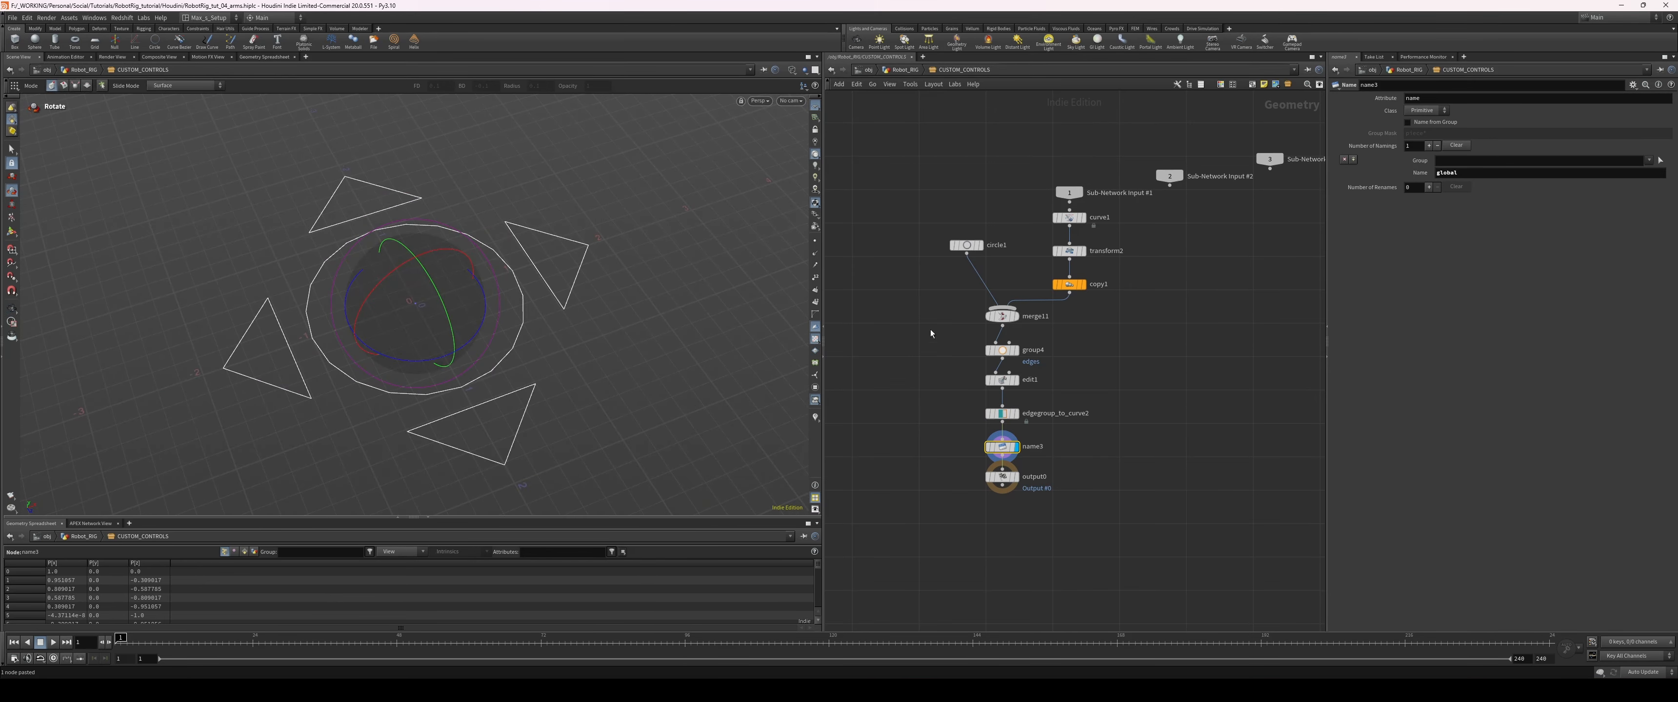
# - Leave the CUSTOM_CONTROLS subnetwork and add an APEX Configure Controls node below lower_body, wired to its output
pyautogui.keyDown('alt'); pyautogui.moveTo(525, 316); pyautogui.dragTo(501, 316); pyautogui.keyUp('alt')
pyautogui.scroll(2, 501, 316)
pyautogui.keyDown('alt'); pyautogui.moveTo(551, 399); pyautogui.dragTo(574, 350); pyautogui.keyUp('alt')
pyautogui.press('u')
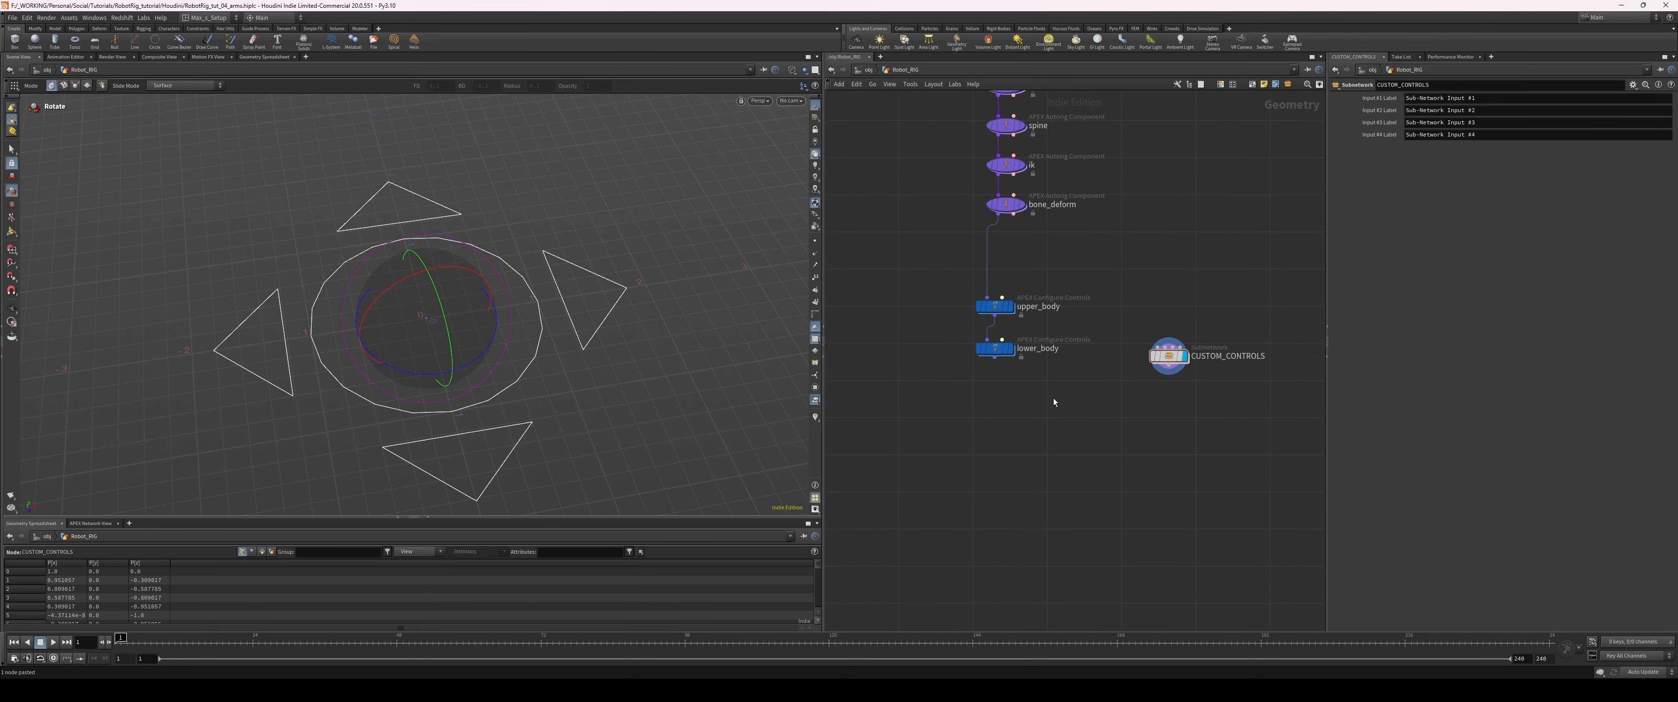
pyautogui.press('Tab')
pyautogui.write('configure')
pyautogui.press('Return')
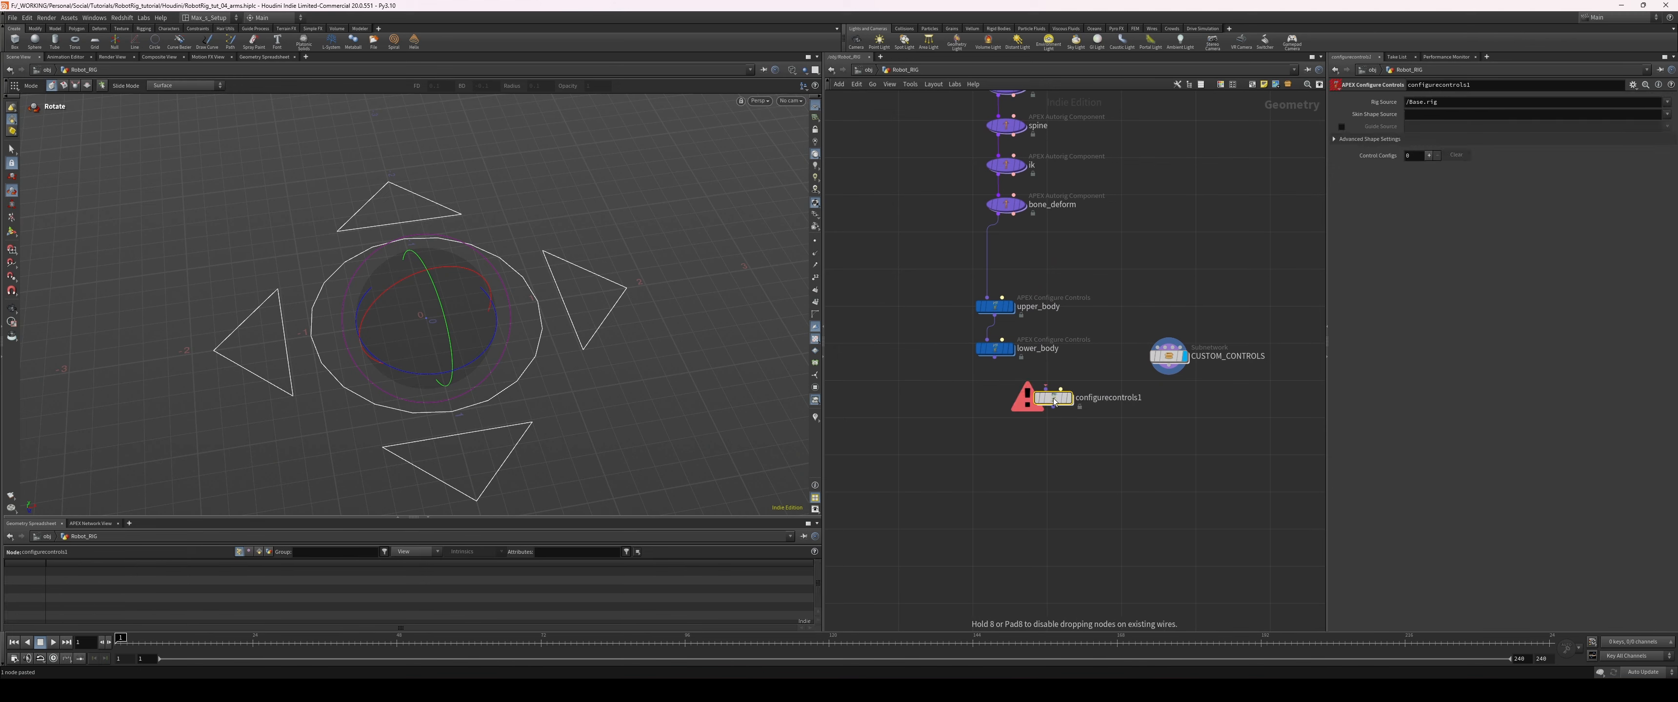
pyautogui.moveTo(992, 363); pyautogui.dragTo(1052, 404)
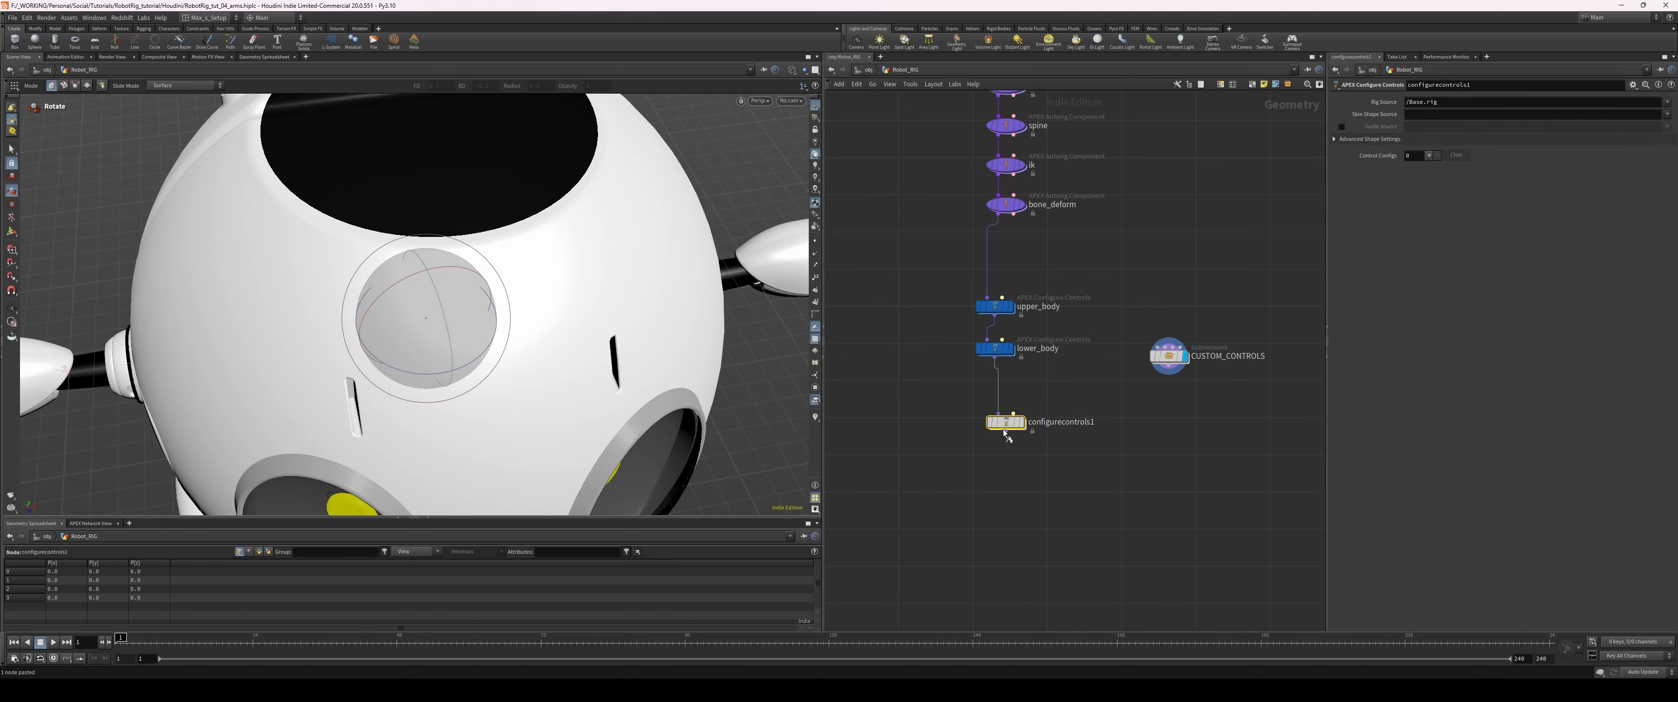
# - Display the new configure controls node, rename it custom_ctrls, and feed CUSTOM_CONTROLS into its second input
pyautogui.press('r')
pyautogui.press('F2')
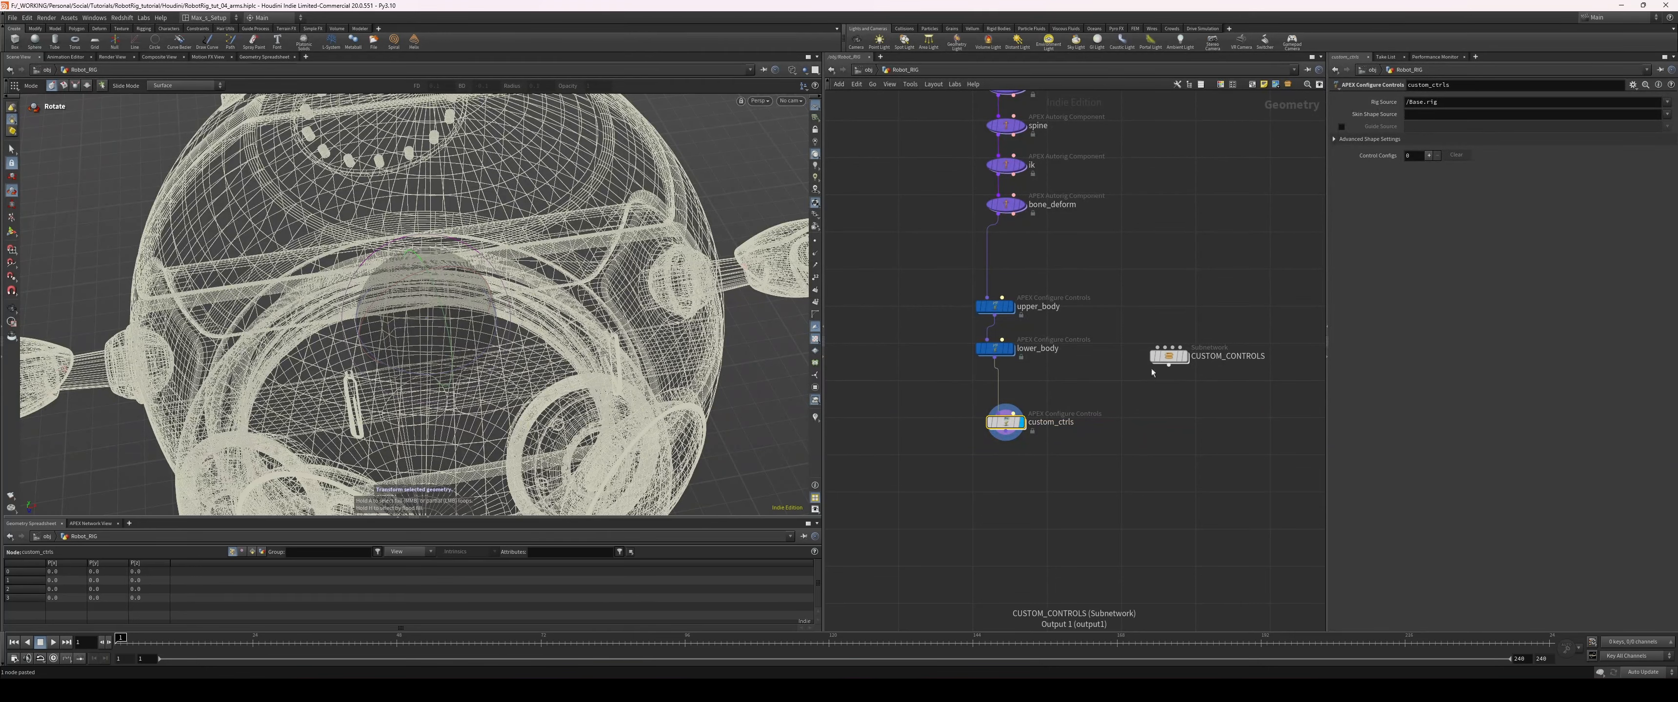
pyautogui.click(1041, 409)
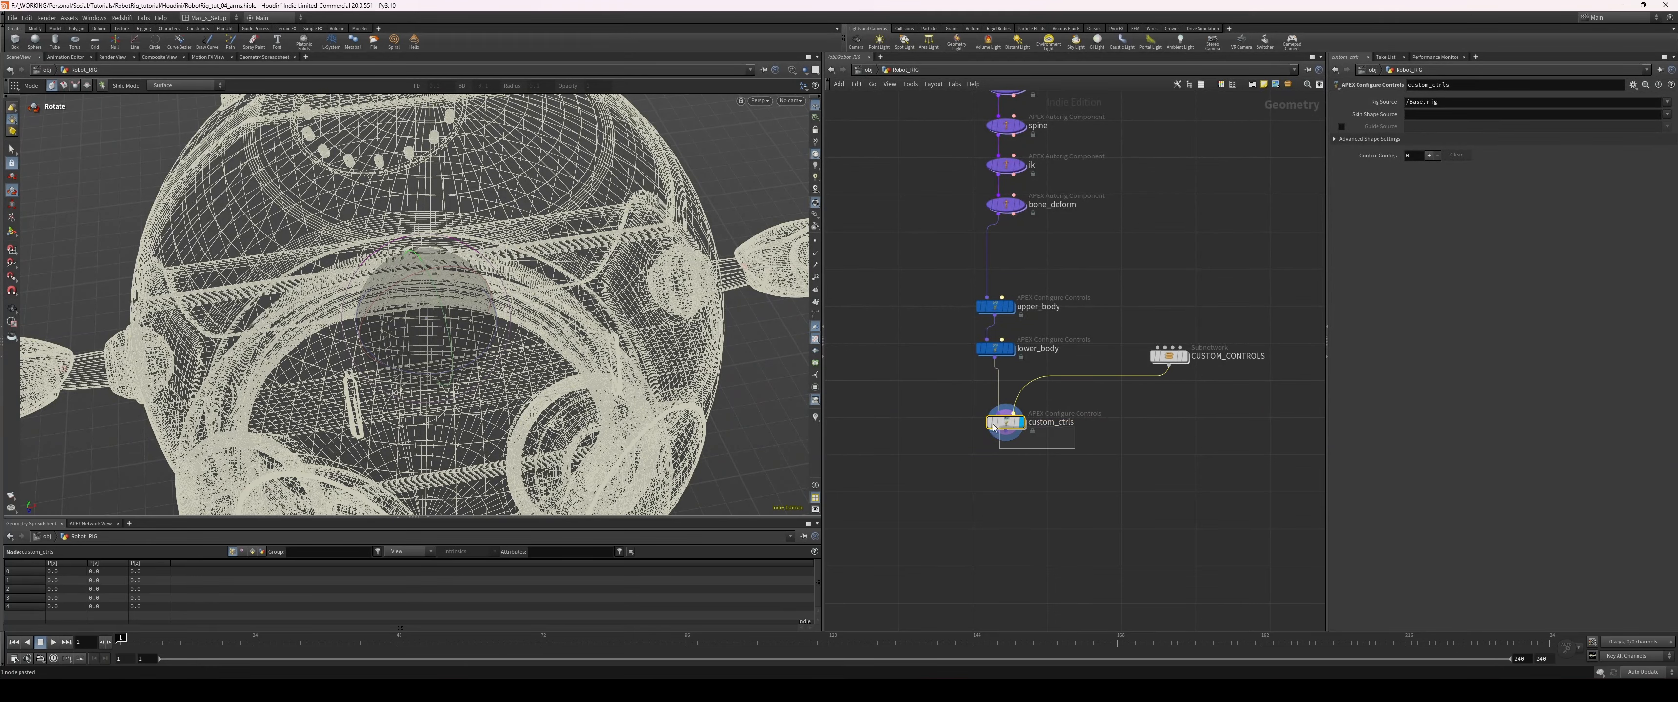
pyautogui.moveTo(1008, 425); pyautogui.dragTo(992, 420)
# - Activate the rig's animate state and add a control config for the global group with shape override global
pyautogui.scroll(-3, 606, 372)
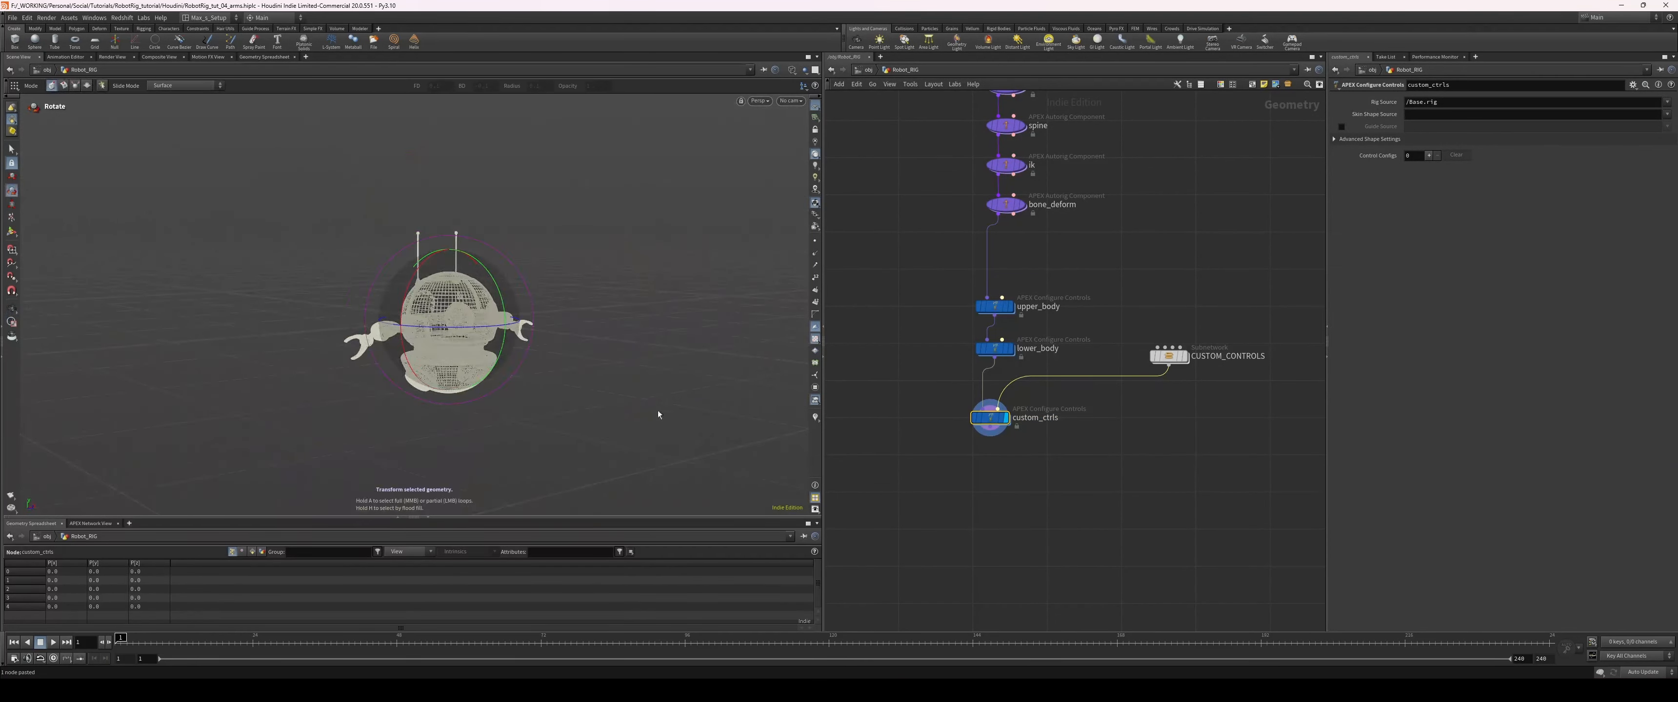
pyautogui.scroll(4, 608, 389)
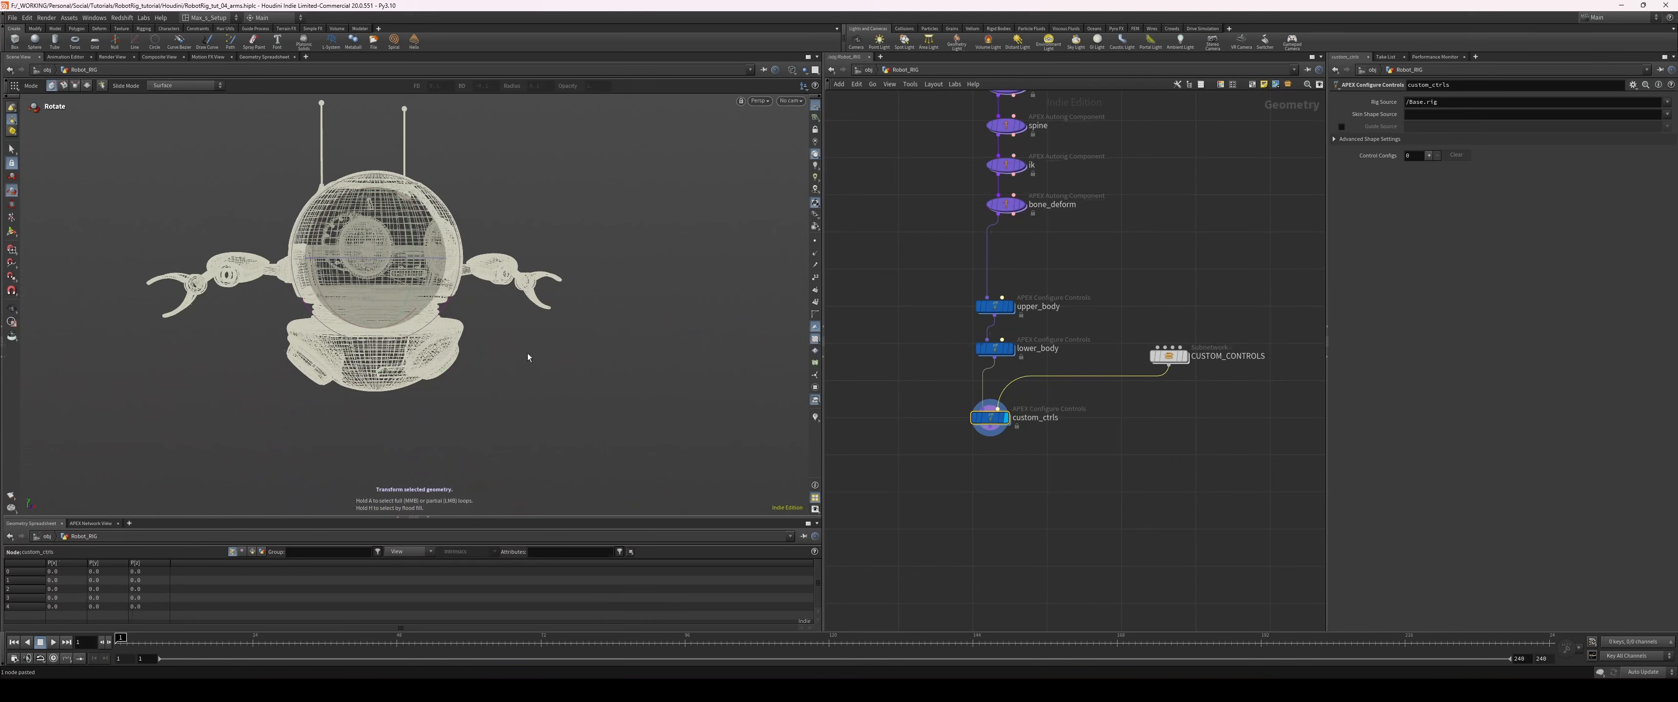
pyautogui.press('Return')
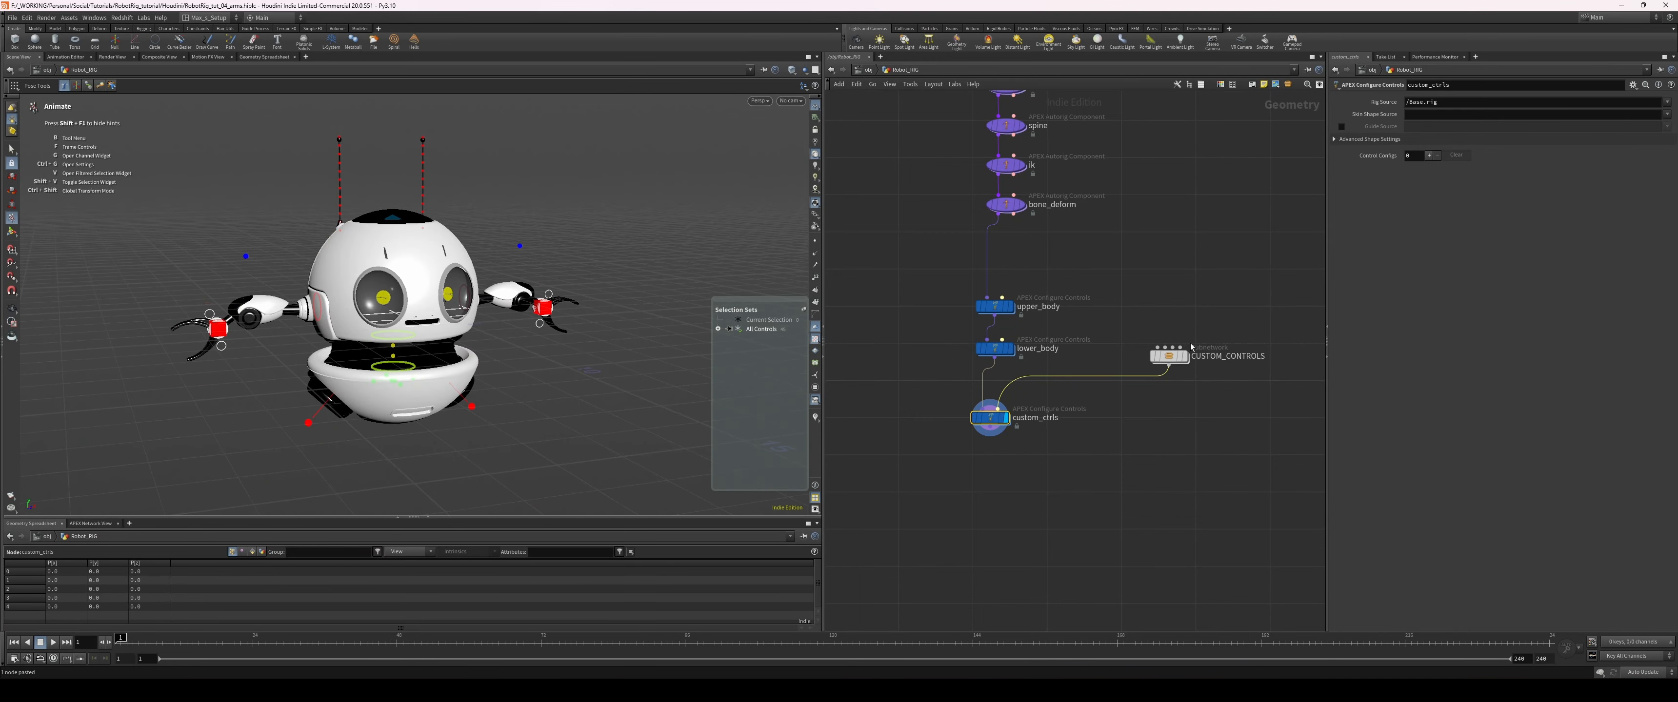
pyautogui.click(1430, 155)
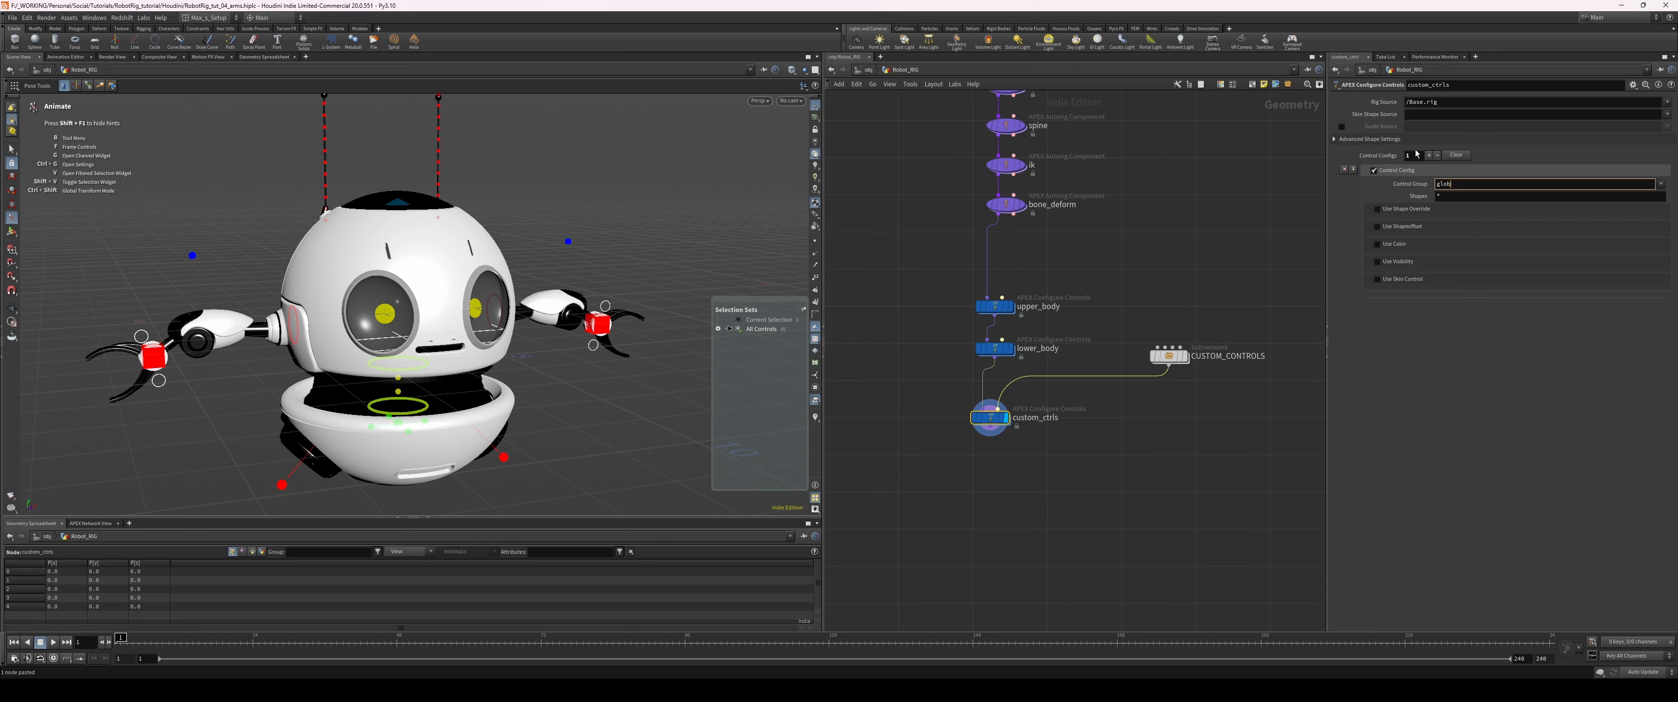
pyautogui.click(1376, 208)
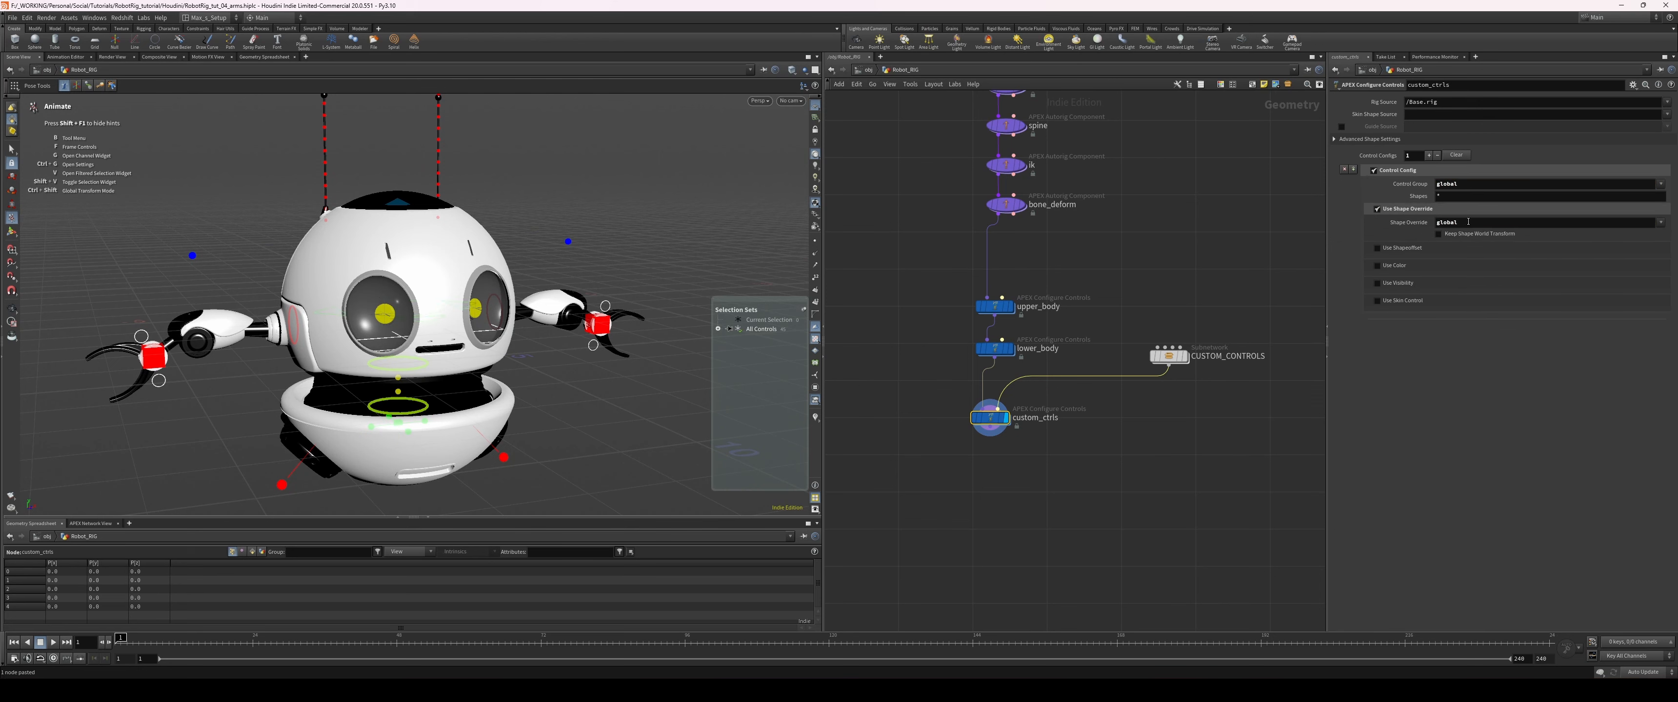
pyautogui.keyDown('alt'); pyautogui.moveTo(365, 287); pyautogui.dragTo(417, 321); pyautogui.keyUp('alt')
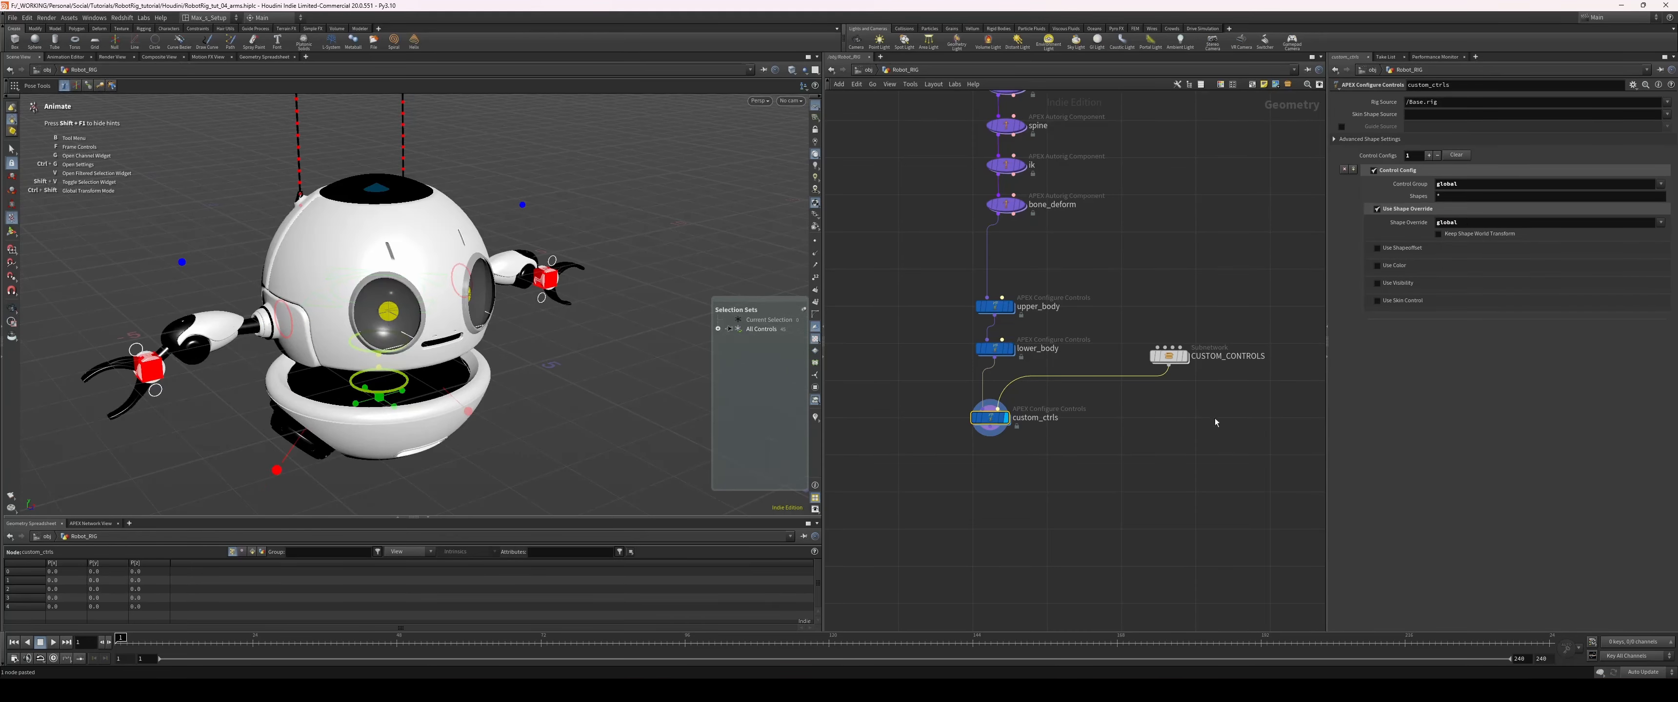
# - Align upper_body, lower_body and custom_ctrls in a tidy column, undoing a trial move of the head control
pyautogui.press('a')
pyautogui.moveTo(994, 306); pyautogui.dragTo(935, 425)
pyautogui.keyDown('alt'); pyautogui.moveTo(489, 351); pyautogui.dragTo(524, 349); pyautogui.keyUp('alt')
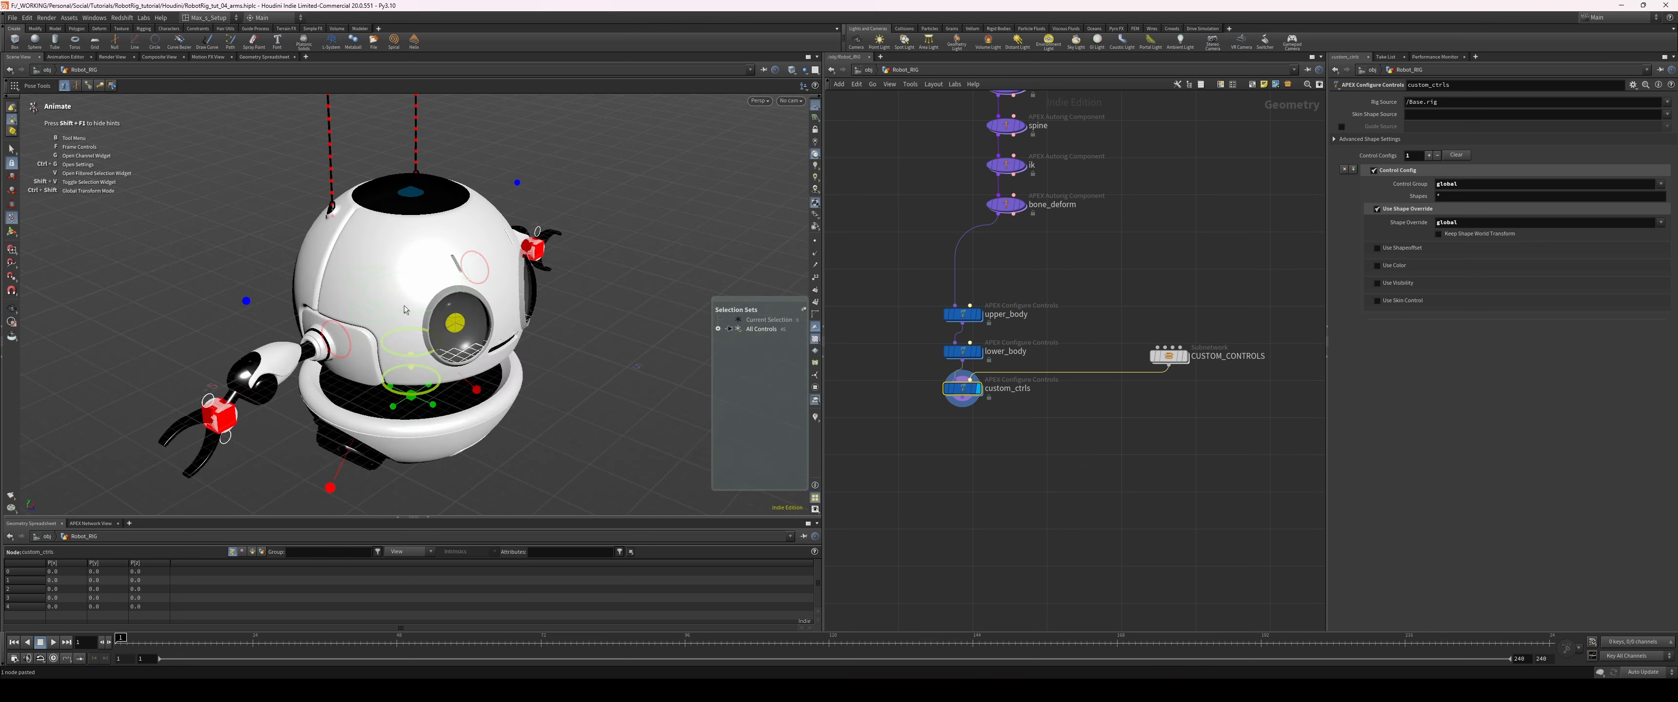
pyautogui.moveTo(403, 310); pyautogui.dragTo(372, 297)
pyautogui.hotkey('ctrl', 'z')
pyautogui.keyDown('alt'); pyautogui.moveTo(534, 365); pyautogui.dragTo(531, 309); pyautogui.keyUp('alt')
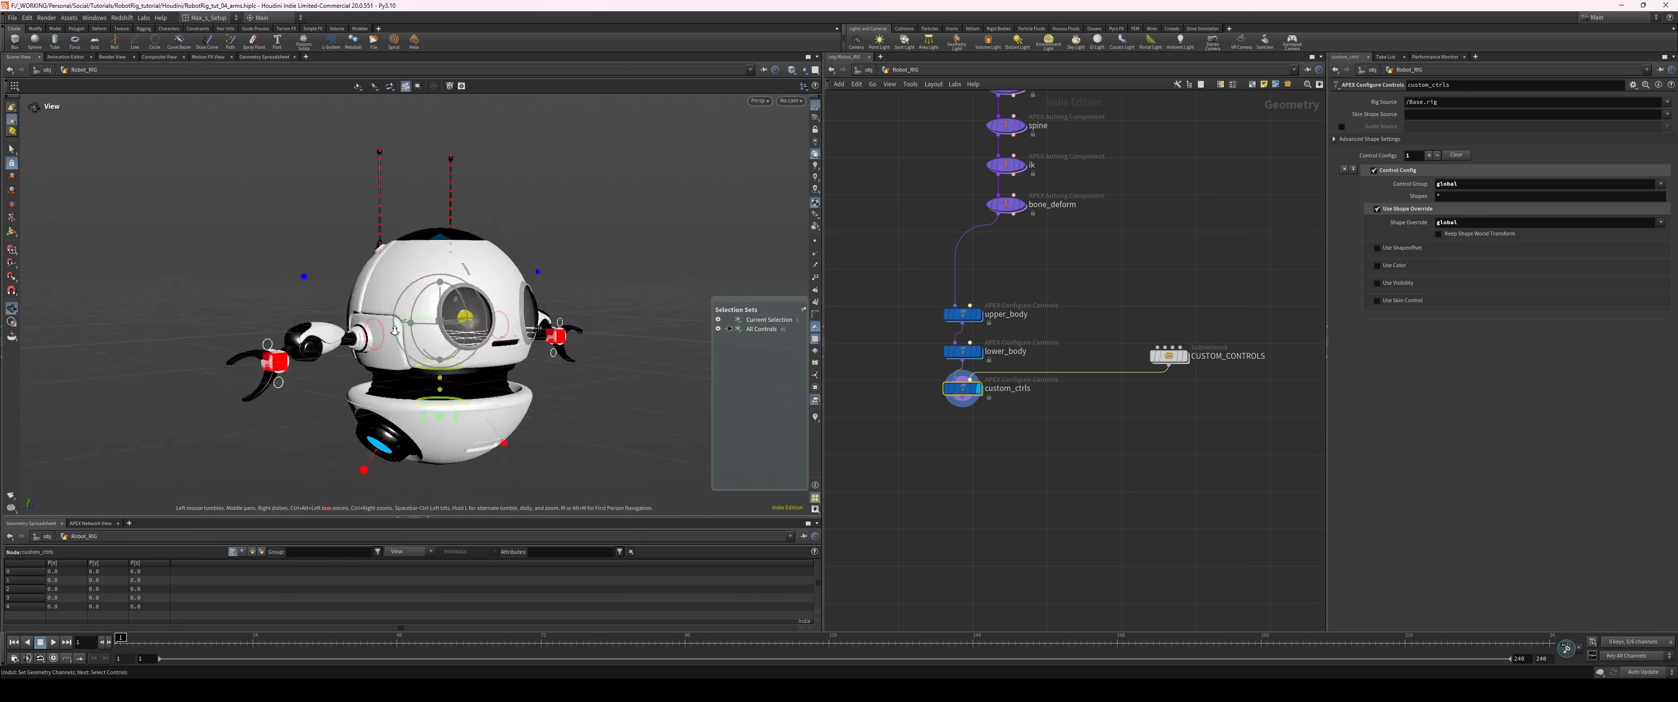
pyautogui.scroll(-3, 531, 310)
pyautogui.moveTo(939, 388); pyautogui.dragTo(1004, 395)
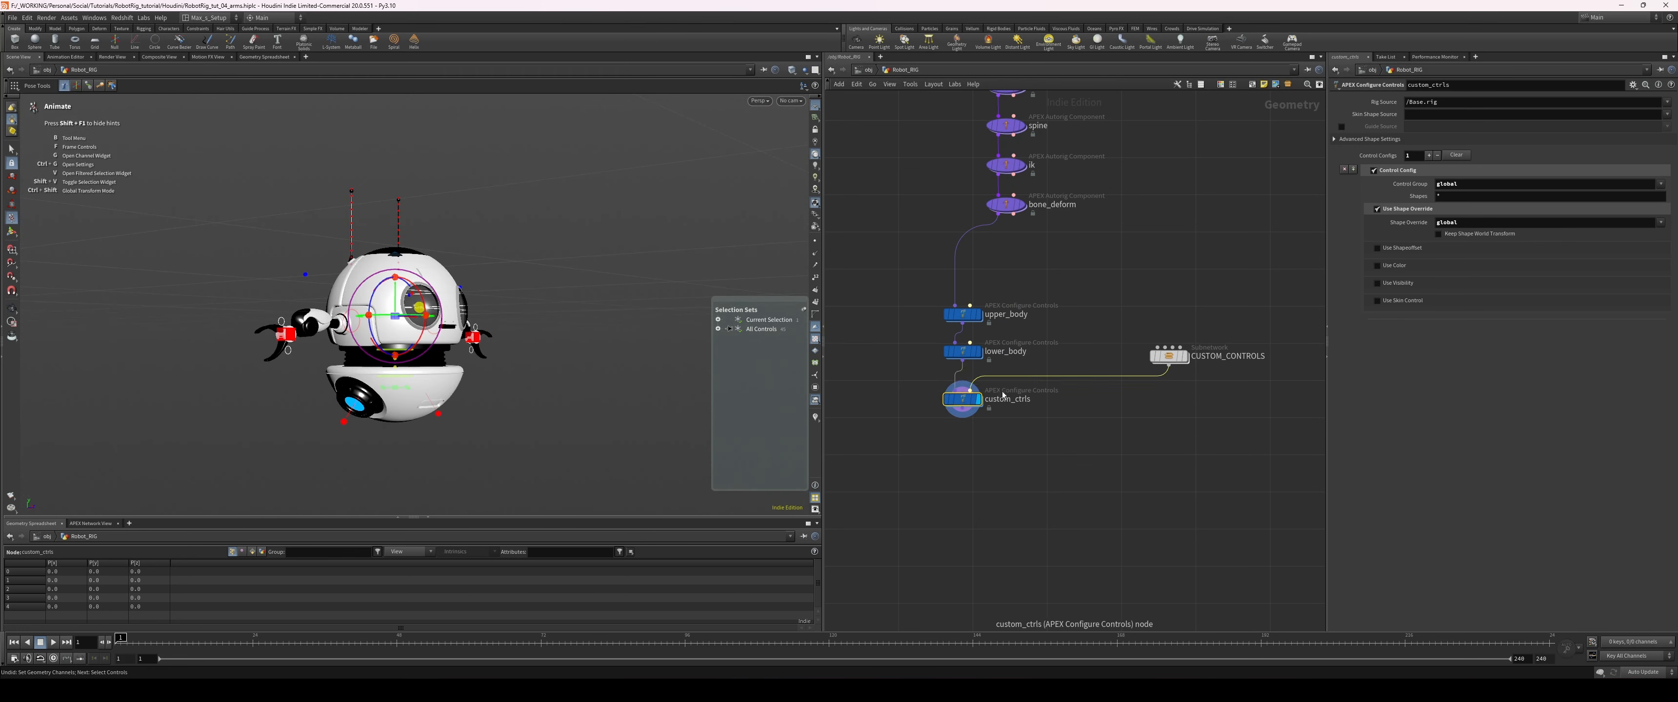
# - Enable the shape offset in the global control configuration
pyautogui.keyDown('alt'); pyautogui.moveTo(485, 318); pyautogui.dragTo(488, 349); pyautogui.keyUp('alt')
pyautogui.keyDown('alt'); pyautogui.moveTo(488, 349); pyautogui.dragTo(493, 328, button='middle'); pyautogui.keyUp('alt')
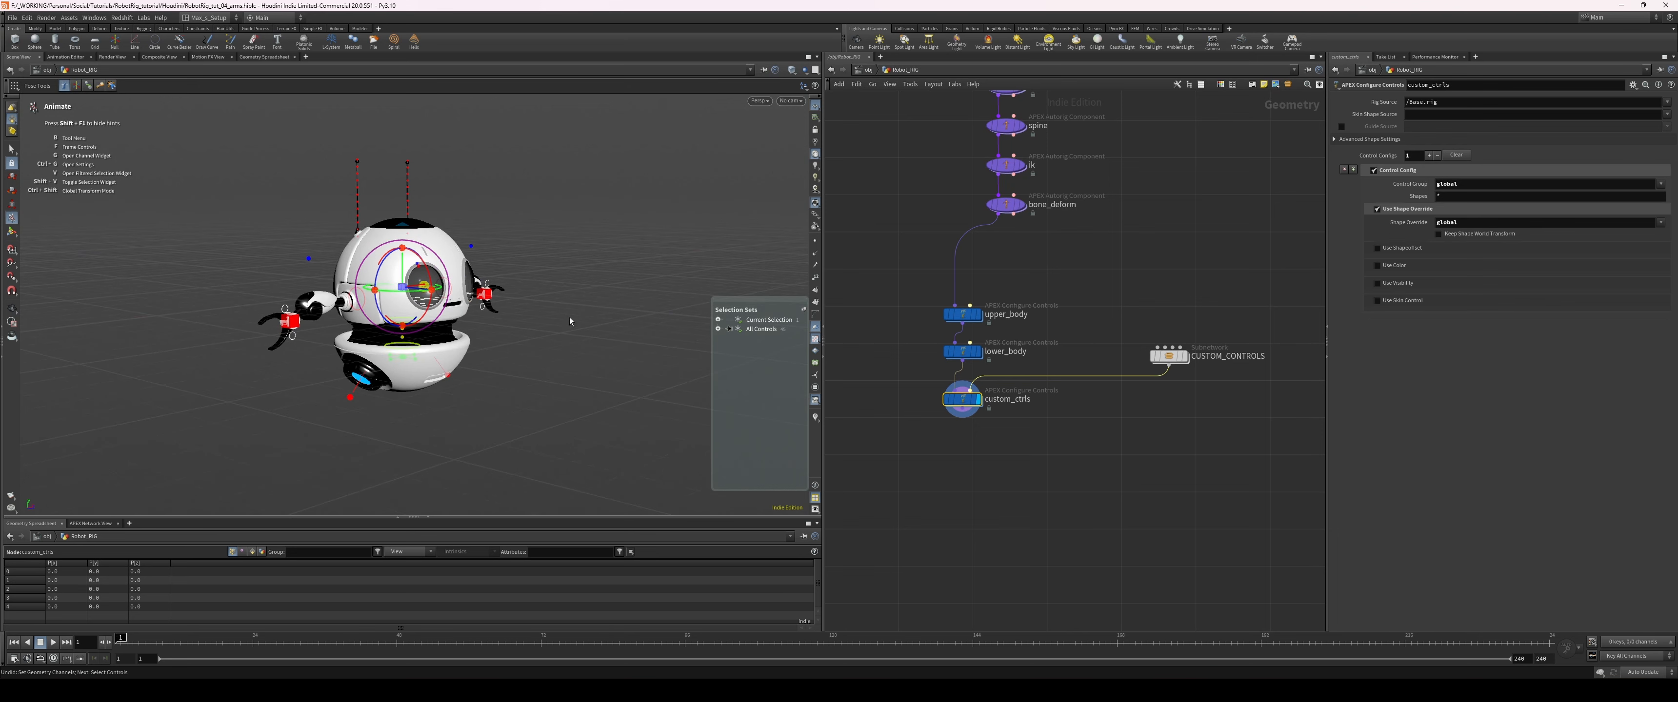
pyautogui.click(1377, 248)
# - Undo the recent trial selections and moves of the rig controls
pyautogui.hotkey('ctrl', 'z')
pyautogui.hotkey('ctrl', 'z')
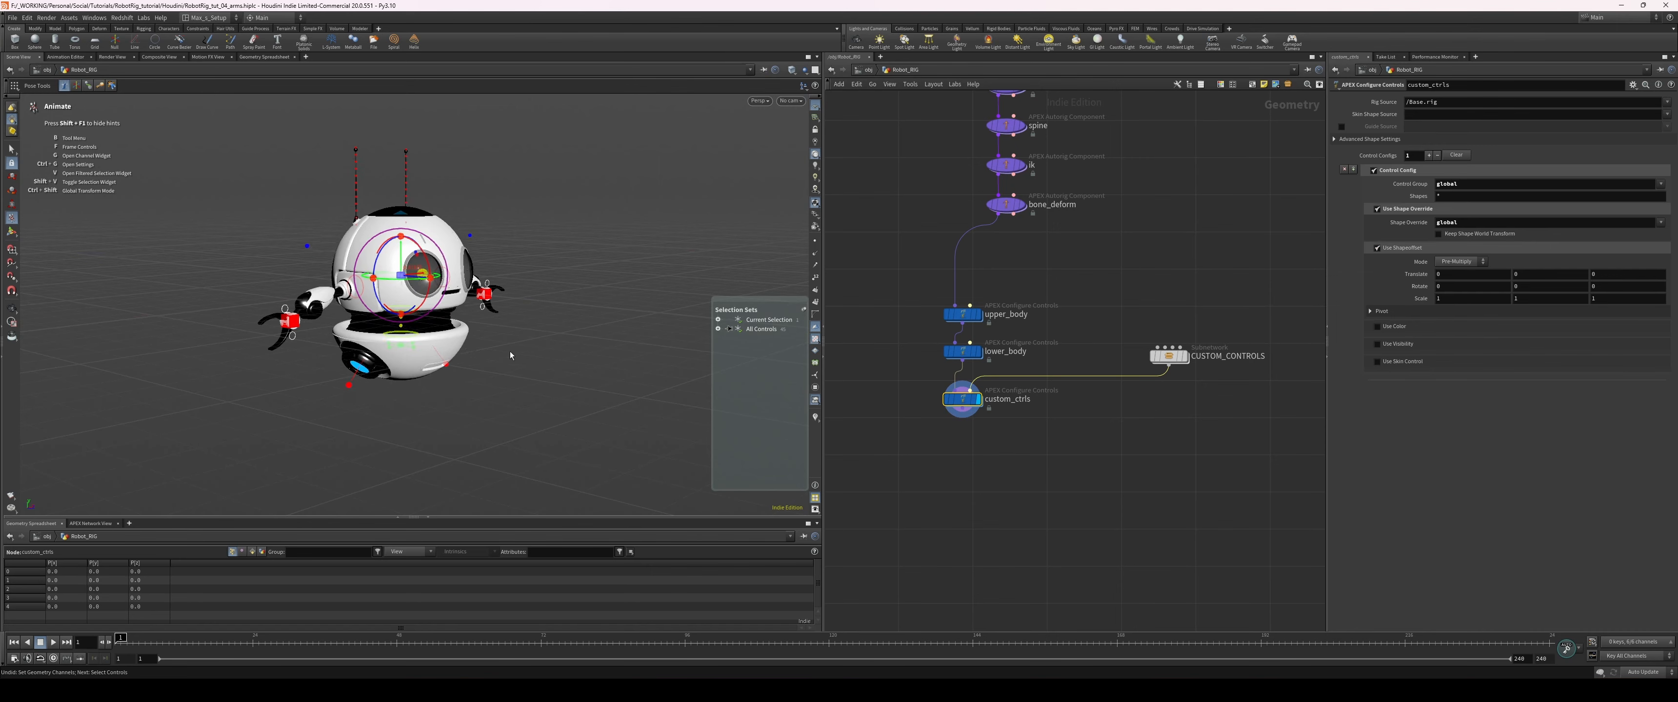
pyautogui.keyDown('alt'); pyautogui.moveTo(510, 351); pyautogui.dragTo(513, 344); pyautogui.keyUp('alt')
pyautogui.keyDown('alt'); pyautogui.moveTo(513, 343); pyautogui.dragTo(556, 331, button='right'); pyautogui.keyUp('alt')
pyautogui.hotkey('ctrl', 'z')
pyautogui.hotkey('ctrl', 'z')
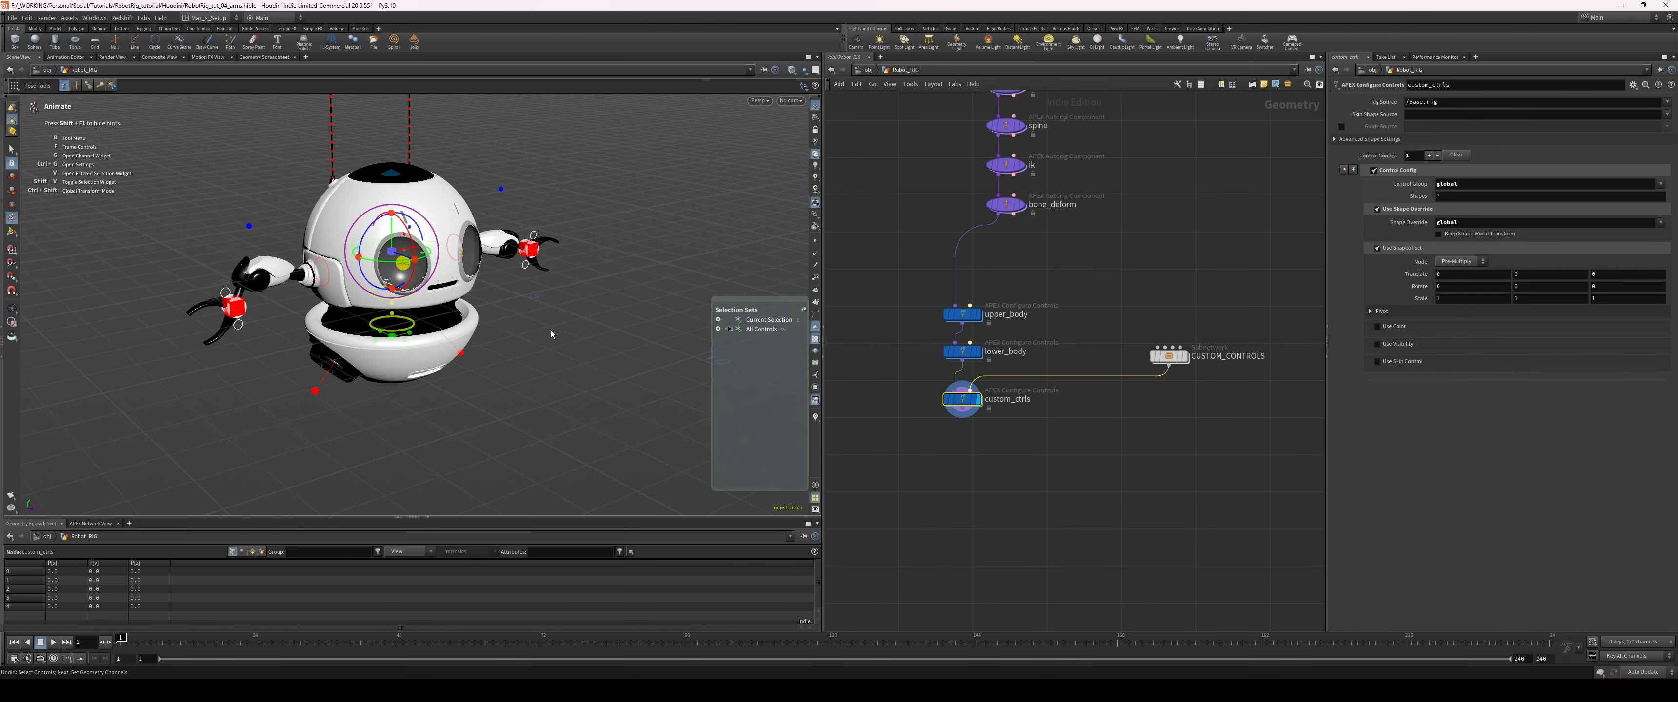
pyautogui.hotkey('ctrl', 'z')
pyautogui.hotkey('ctrl', 'z')
pyautogui.hotkey('ctrl', 'z')
pyautogui.hotkey('ctrl', 'z')
pyautogui.hotkey('ctrl', 'z')
pyautogui.keyDown('alt'); pyautogui.moveTo(519, 322); pyautogui.dragTo(458, 321); pyautogui.keyUp('alt')
pyautogui.keyDown('alt'); pyautogui.moveTo(459, 320); pyautogui.dragTo(479, 352); pyautogui.keyUp('alt')
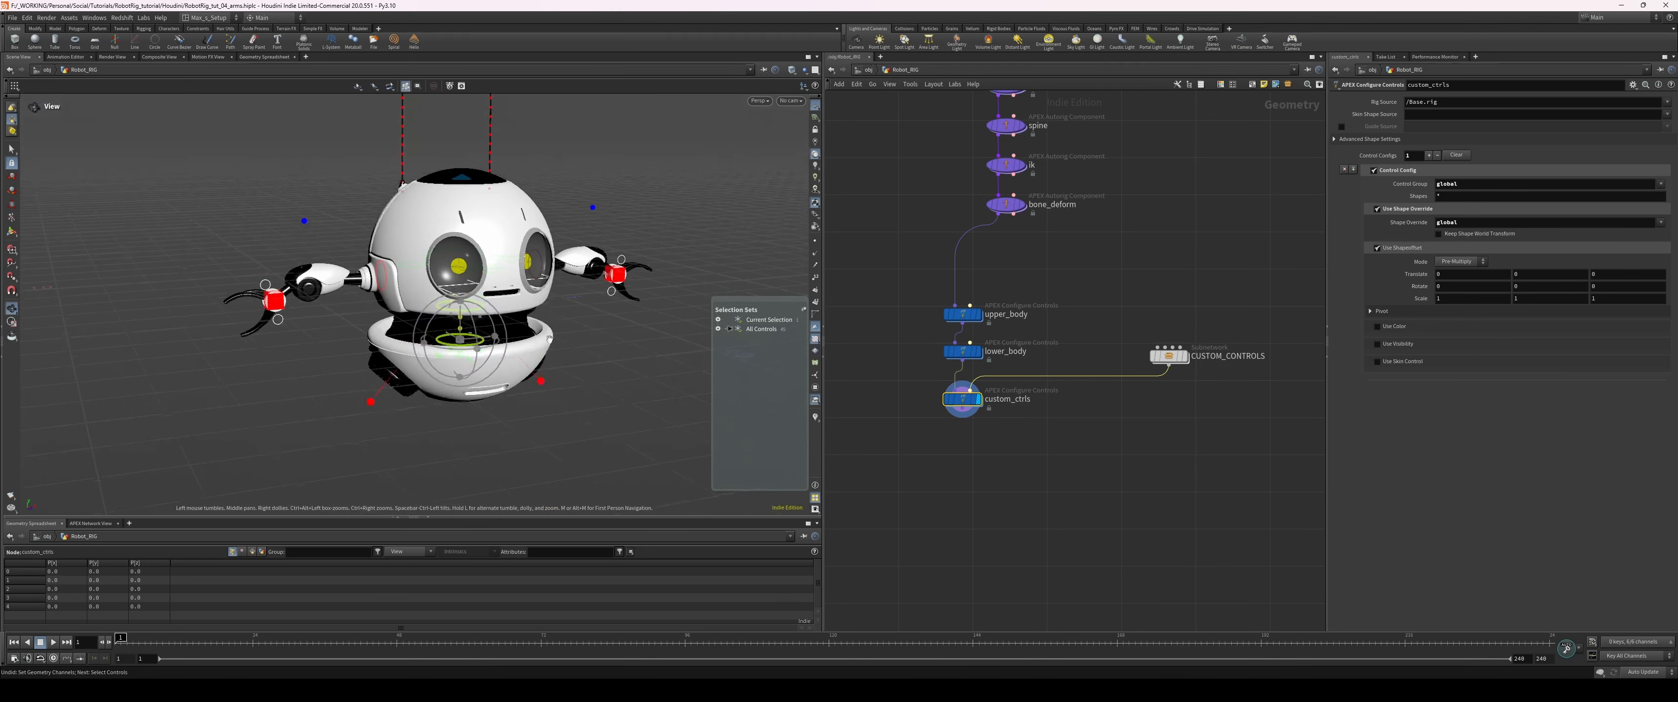
# - Try out the lower-body and head controls in the viewport to check how they select and respond
pyautogui.keyDown('alt'); pyautogui.moveTo(348, 365); pyautogui.dragTo(338, 392, button='right'); pyautogui.keyUp('alt')
pyautogui.keyDown('alt'); pyautogui.moveTo(338, 392); pyautogui.dragTo(289, 420, button='middle'); pyautogui.keyUp('alt')
pyautogui.click(289, 419)
pyautogui.keyDown('alt'); pyautogui.moveTo(410, 390); pyautogui.dragTo(382, 248); pyautogui.keyUp('alt')
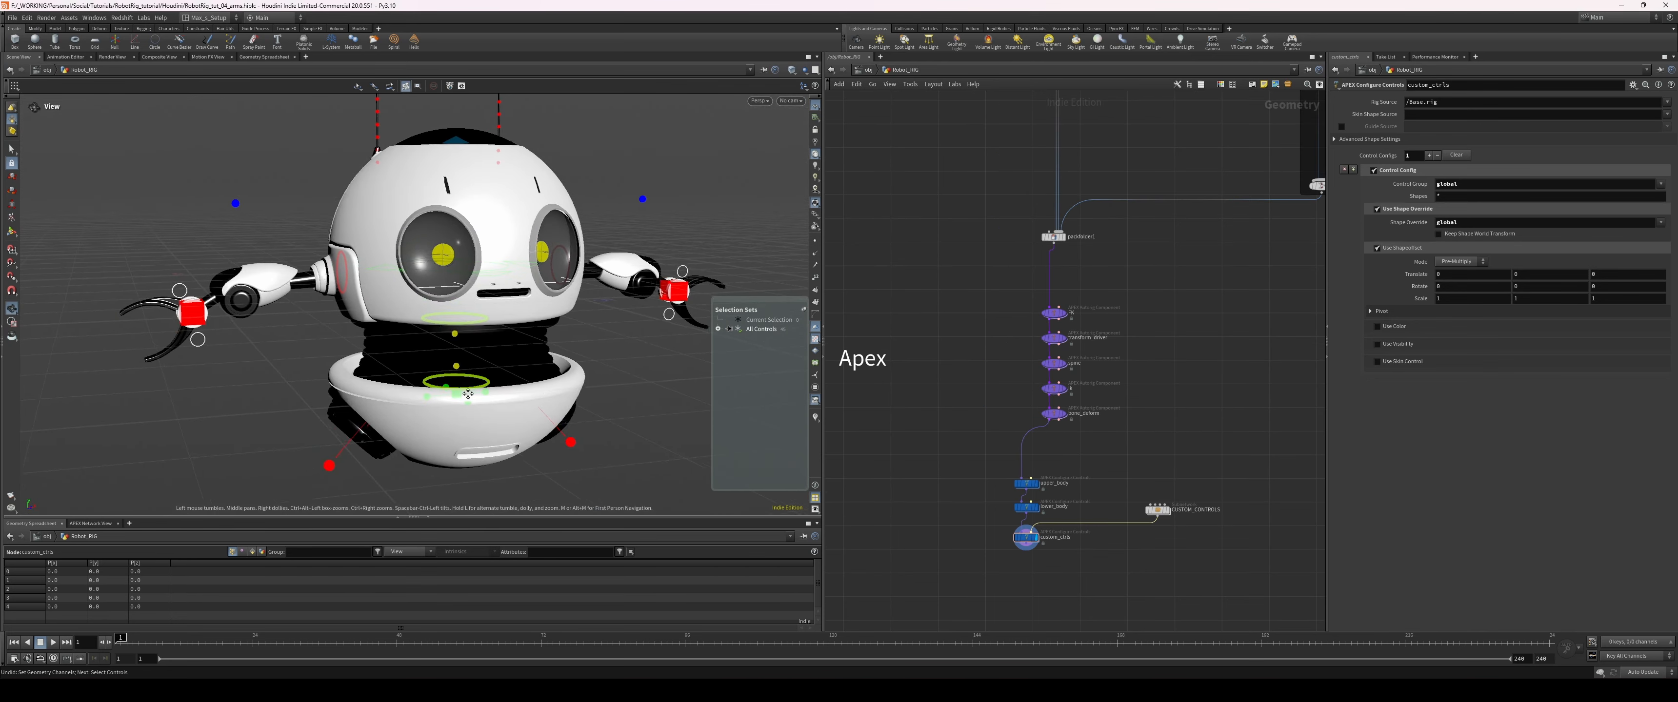
pyautogui.click(454, 393)
pyautogui.keyDown('alt'); pyautogui.moveTo(615, 393); pyautogui.dragTo(578, 395); pyautogui.keyUp('alt')
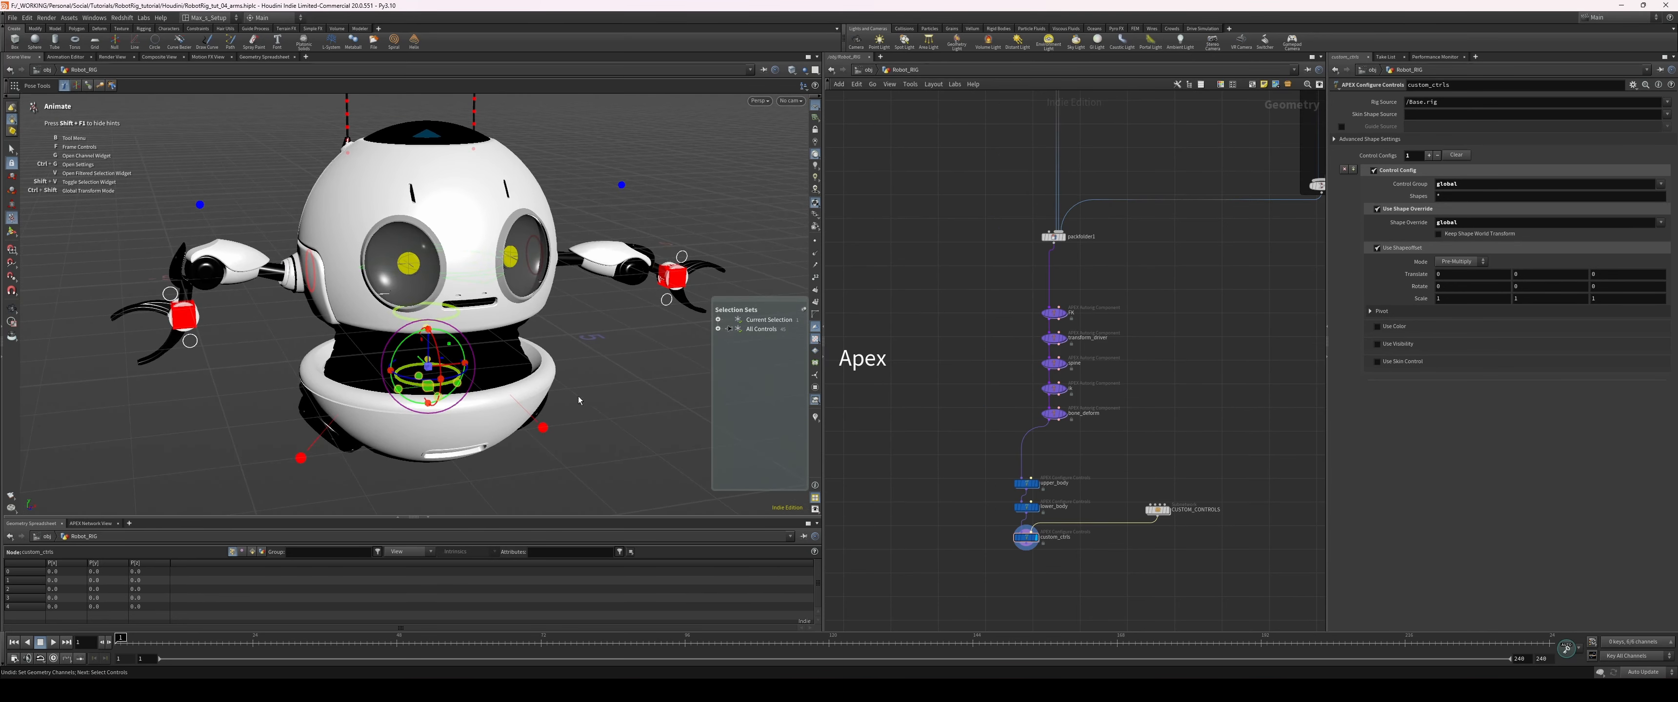
pyautogui.click(630, 395)
pyautogui.moveTo(467, 279); pyautogui.dragTo(485, 279)
pyautogui.keyDown('alt'); pyautogui.moveTo(616, 307); pyautogui.dragTo(582, 335); pyautogui.keyUp('alt')
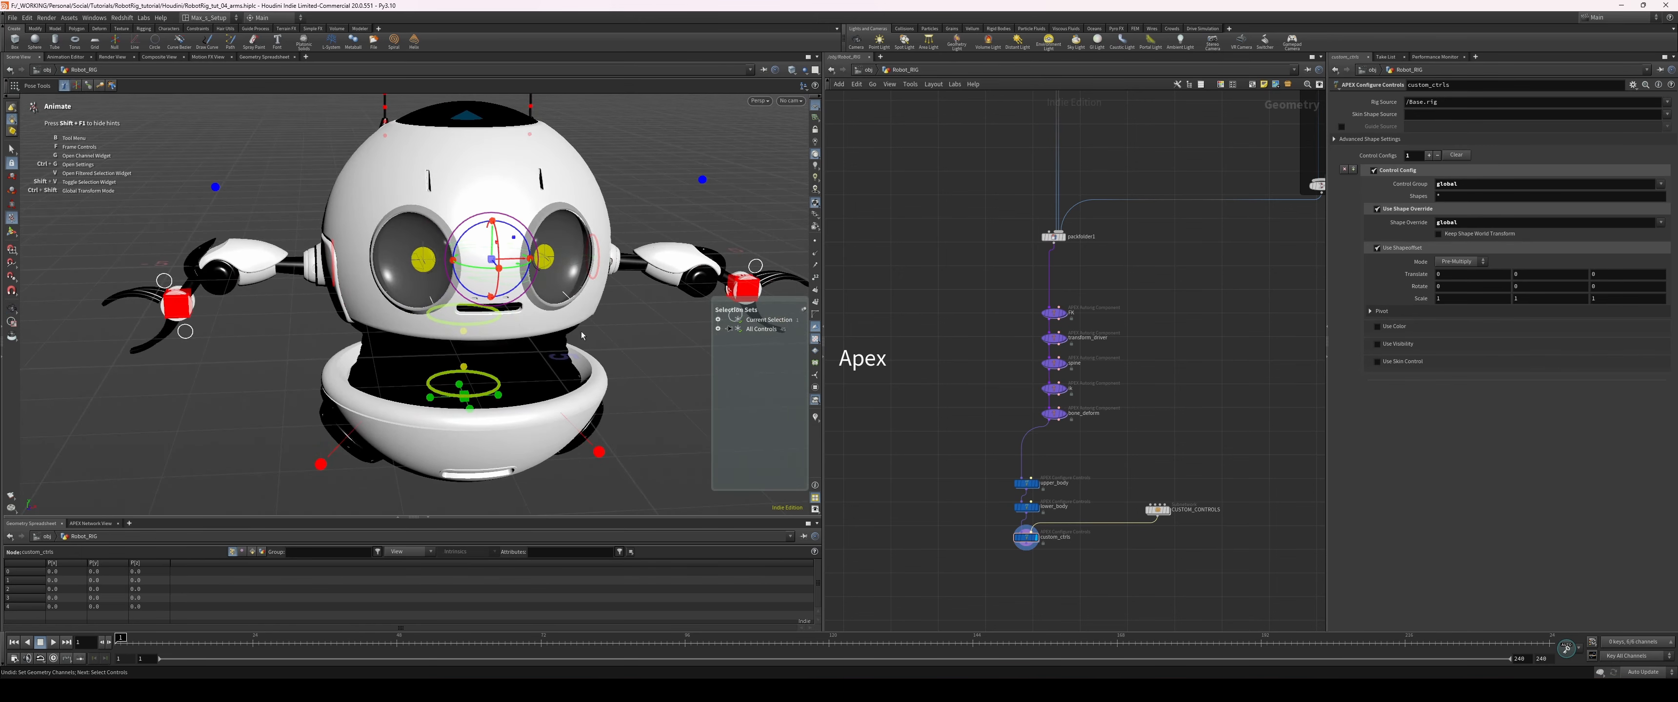
# - Try moving the lower-body control to check how the body and arms follow it
pyautogui.moveTo(468, 411); pyautogui.dragTo(494, 400)
pyautogui.keyDown('alt'); pyautogui.moveTo(494, 400); pyautogui.dragTo(523, 474, button='right'); pyautogui.keyUp('alt')
pyautogui.moveTo(523, 473); pyautogui.dragTo(532, 335, button='middle')
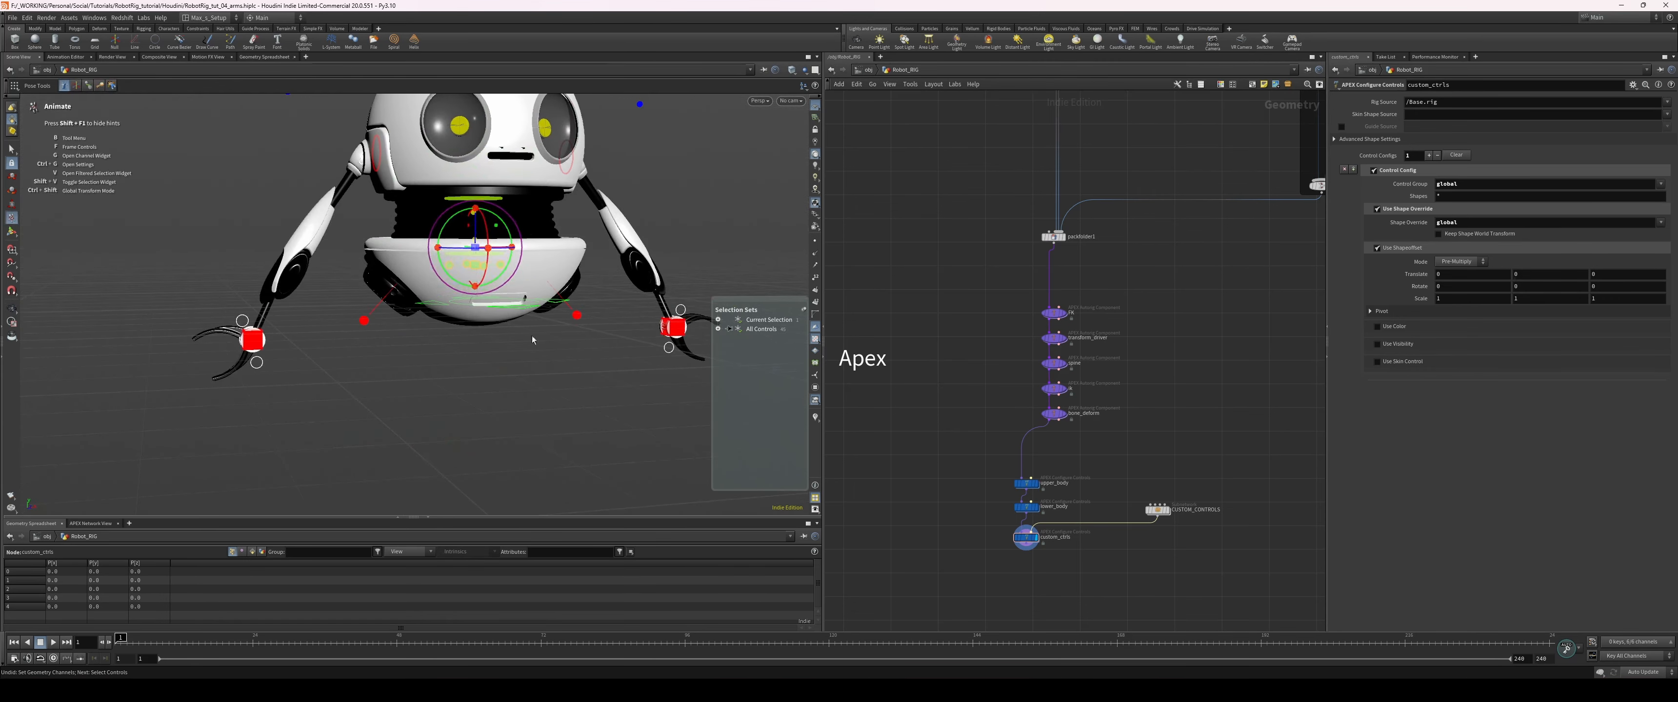
pyautogui.keyDown('alt'); pyautogui.moveTo(532, 336); pyautogui.dragTo(541, 406, button='right'); pyautogui.keyUp('alt')
pyautogui.moveTo(541, 407); pyautogui.dragTo(505, 477, button='middle')
pyautogui.keyDown('alt'); pyautogui.moveTo(505, 476); pyautogui.dragTo(586, 475, button='right'); pyautogui.keyUp('alt')
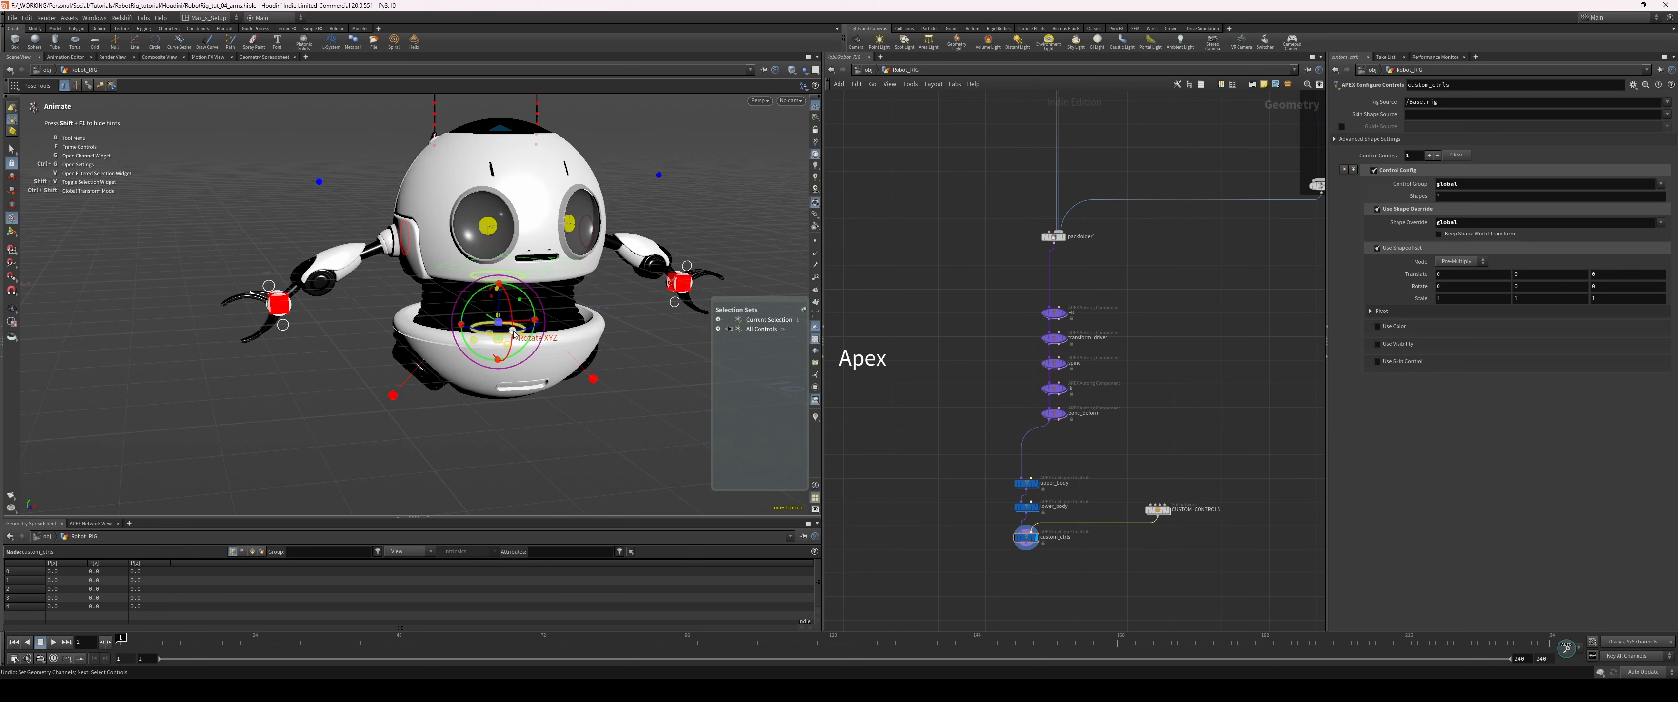
pyautogui.moveTo(513, 333); pyautogui.dragTo(554, 427)
pyautogui.keyDown('alt'); pyautogui.moveTo(553, 426); pyautogui.dragTo(650, 425, button='right'); pyautogui.keyUp('alt')
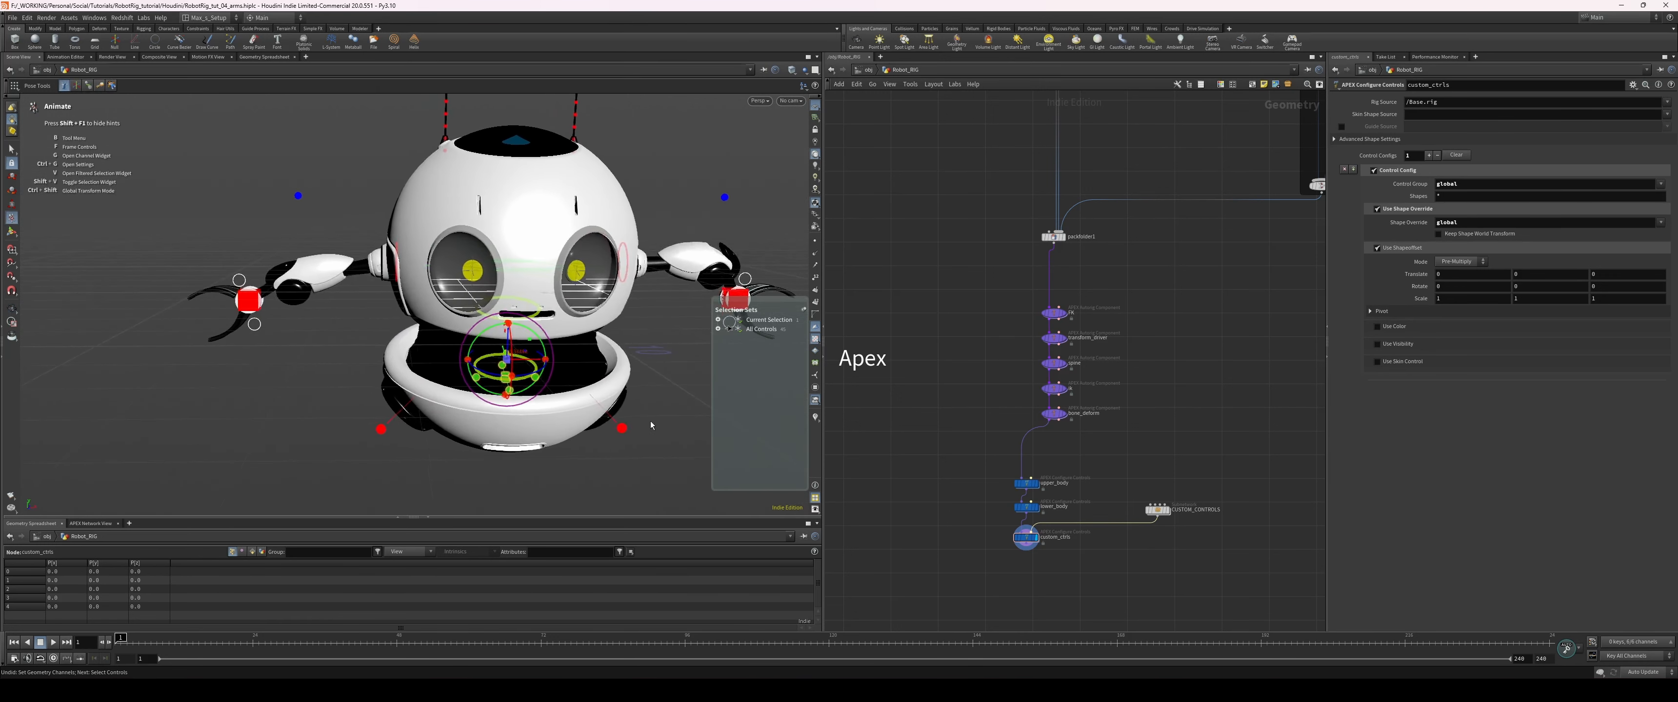
pyautogui.keyDown('alt'); pyautogui.moveTo(650, 425); pyautogui.dragTo(613, 423); pyautogui.keyUp('alt')
pyautogui.keyDown('alt'); pyautogui.moveTo(614, 422); pyautogui.dragTo(631, 412, button='right'); pyautogui.keyUp('alt')
pyautogui.keyDown('alt'); pyautogui.moveTo(1165, 411); pyautogui.dragTo(1164, 379, button='right'); pyautogui.keyUp('alt')
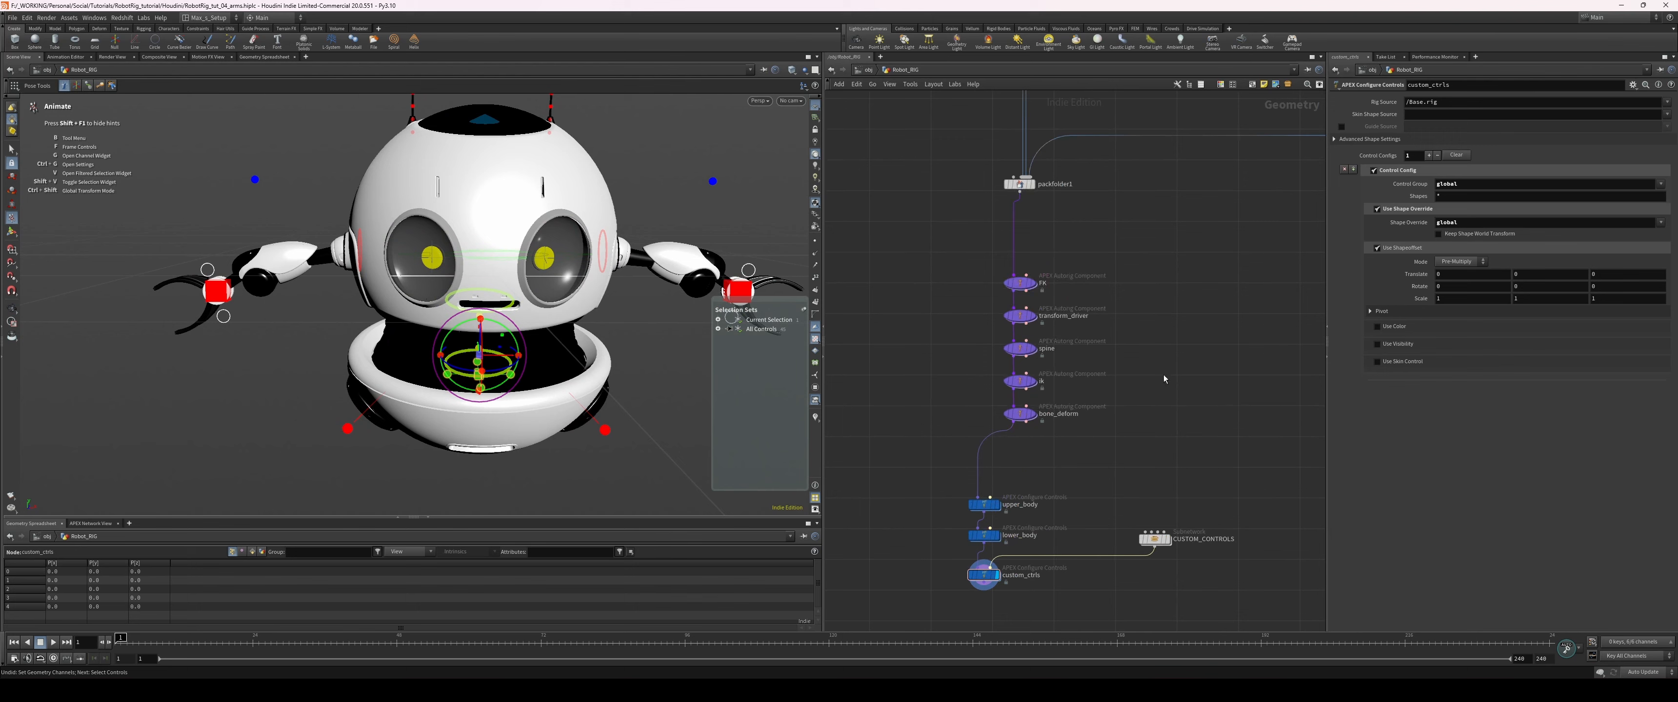
# - Set the driver parent for the arm controls on the ik component and return to the custom_ctrls settings
pyautogui.keyDown('alt'); pyautogui.moveTo(407, 414); pyautogui.dragTo(465, 410); pyautogui.keyUp('alt')
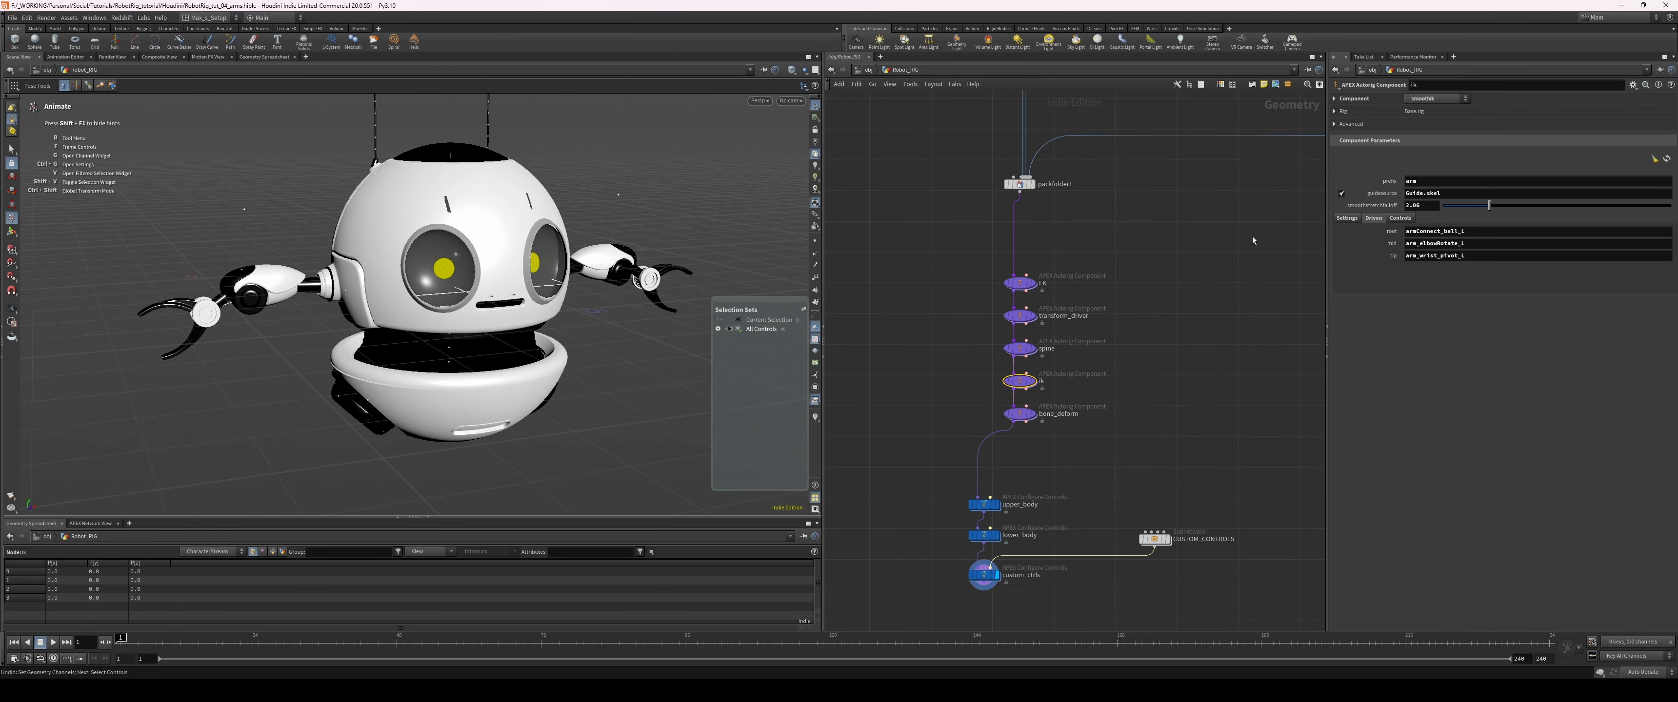
pyautogui.click(1406, 219)
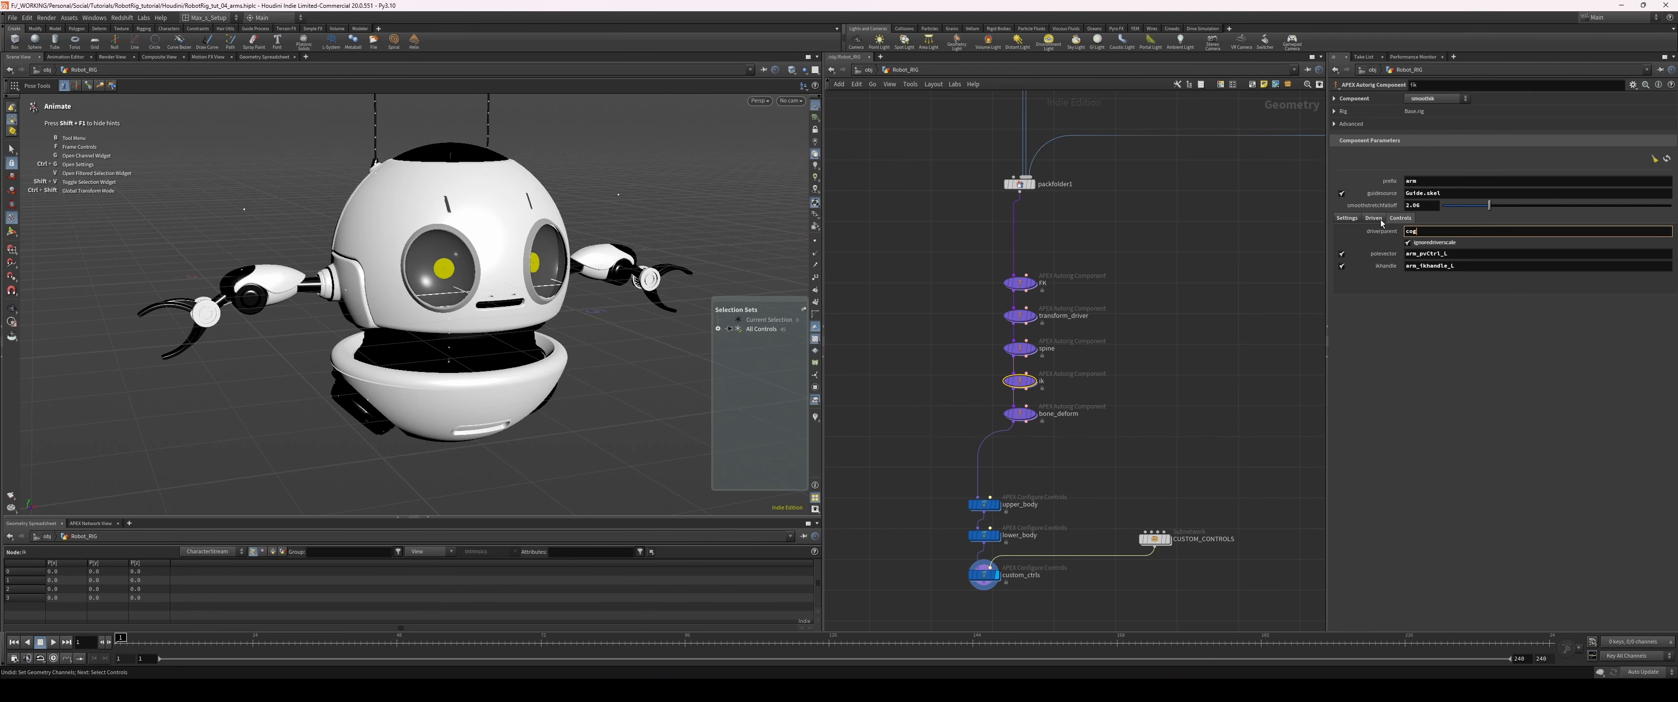
pyautogui.keyDown('alt'); pyautogui.moveTo(501, 432); pyautogui.dragTo(516, 427, button='middle'); pyautogui.keyUp('alt')
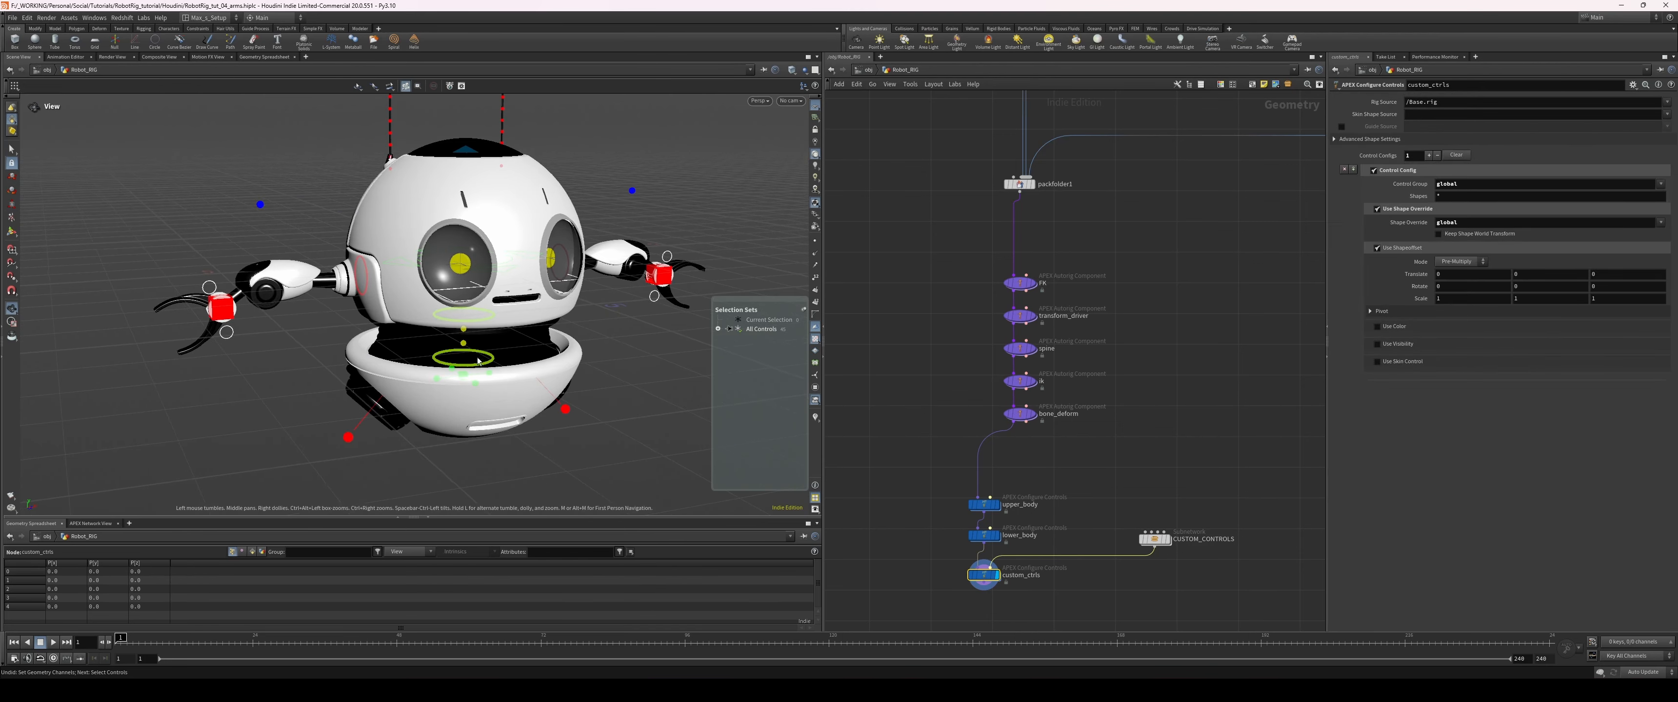
# - Try the central body controls again, undo a trial move, and examine the global control shape around the robot
pyautogui.moveTo(492, 358); pyautogui.dragTo(481, 353)
pyautogui.moveTo(590, 319)
pyautogui.keyDown('alt'); pyautogui.mouseDown()
pyautogui.moveTo(574, 323)
pyautogui.moveTo(615, 318)
pyautogui.mouseUp(); pyautogui.keyUp('alt')
pyautogui.click(490, 265)
pyautogui.keyDown('alt'); pyautogui.moveTo(616, 318); pyautogui.dragTo(573, 344, button='right'); pyautogui.keyUp('alt')
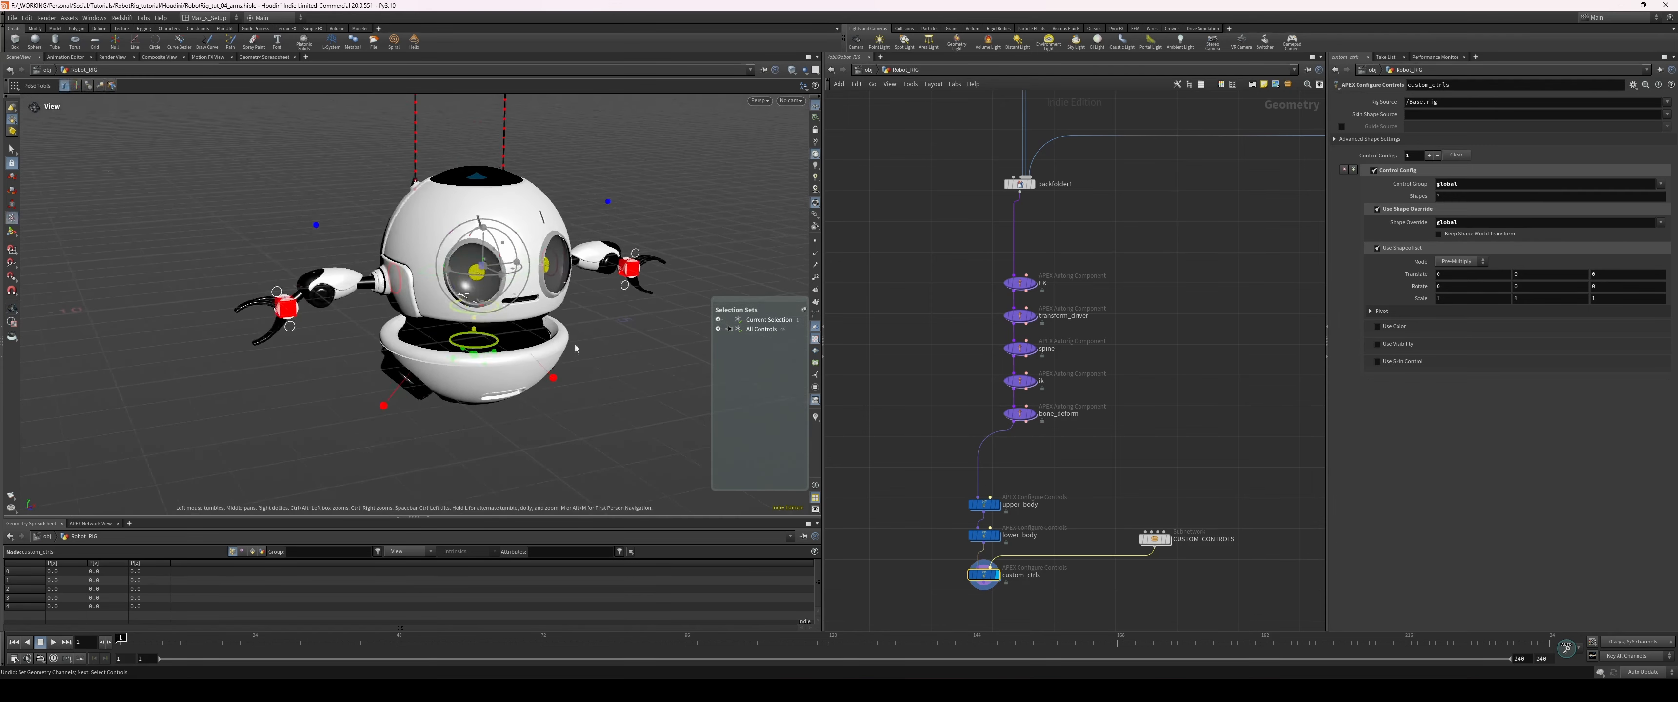
pyautogui.keyDown('alt'); pyautogui.moveTo(574, 345); pyautogui.dragTo(612, 348); pyautogui.keyUp('alt')
pyautogui.moveTo(461, 369); pyautogui.dragTo(471, 363)
pyautogui.hotkey('ctrl', 'z')
pyautogui.keyDown('alt'); pyautogui.moveTo(608, 358); pyautogui.dragTo(469, 378); pyautogui.keyUp('alt')
pyautogui.click(443, 469)
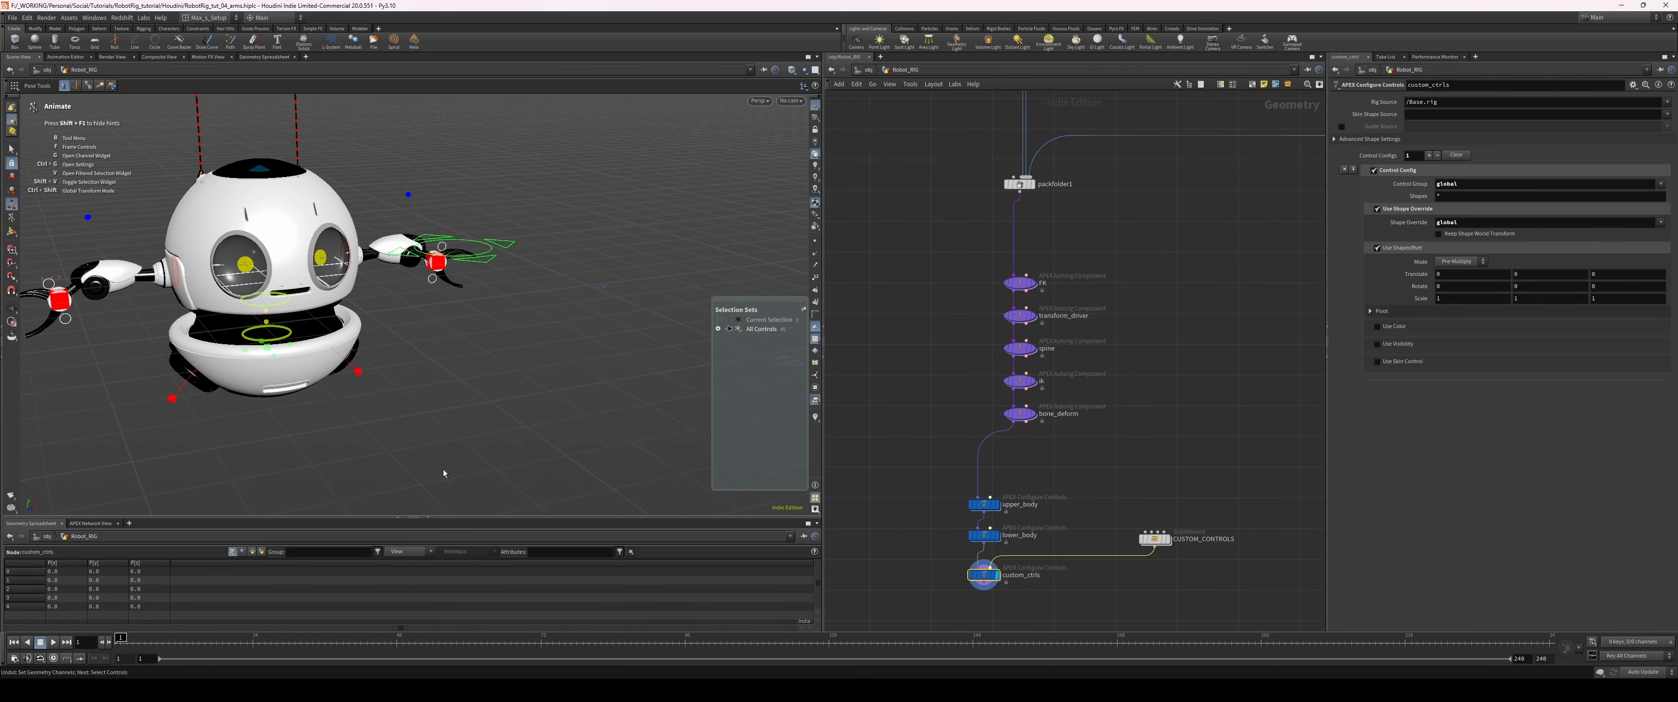
# - Offset the global control shape to -4.06 in Y beneath the robot and enlarge it uniformly
pyautogui.keyDown('alt'); pyautogui.moveTo(443, 469); pyautogui.dragTo(628, 364, button='right'); pyautogui.keyUp('alt')
pyautogui.keyDown('alt'); pyautogui.moveTo(376, 353); pyautogui.dragTo(408, 368, button='middle'); pyautogui.keyUp('alt')
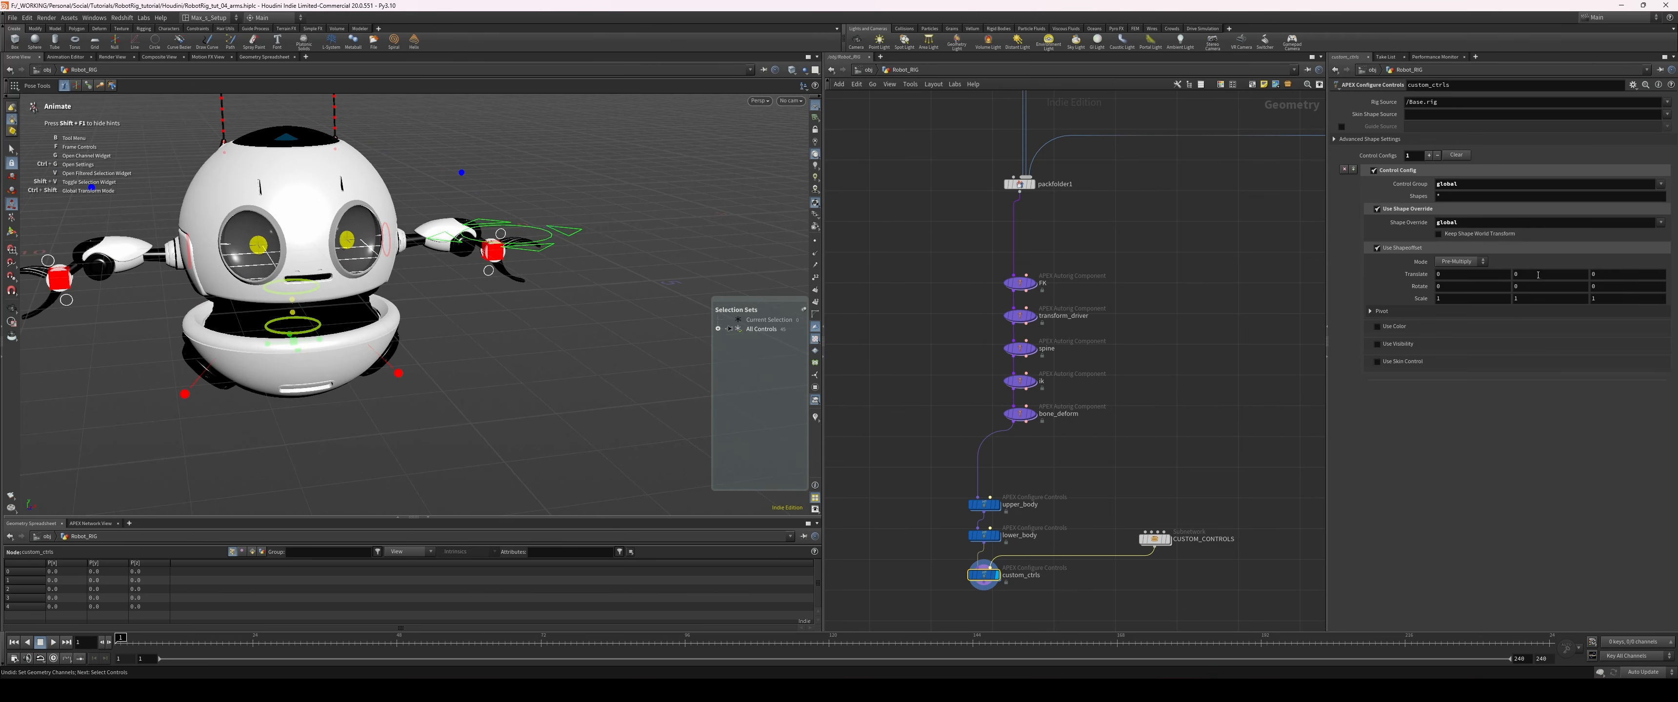
pyautogui.moveTo(1536, 279); pyautogui.dragTo(1370, 274, button='middle')
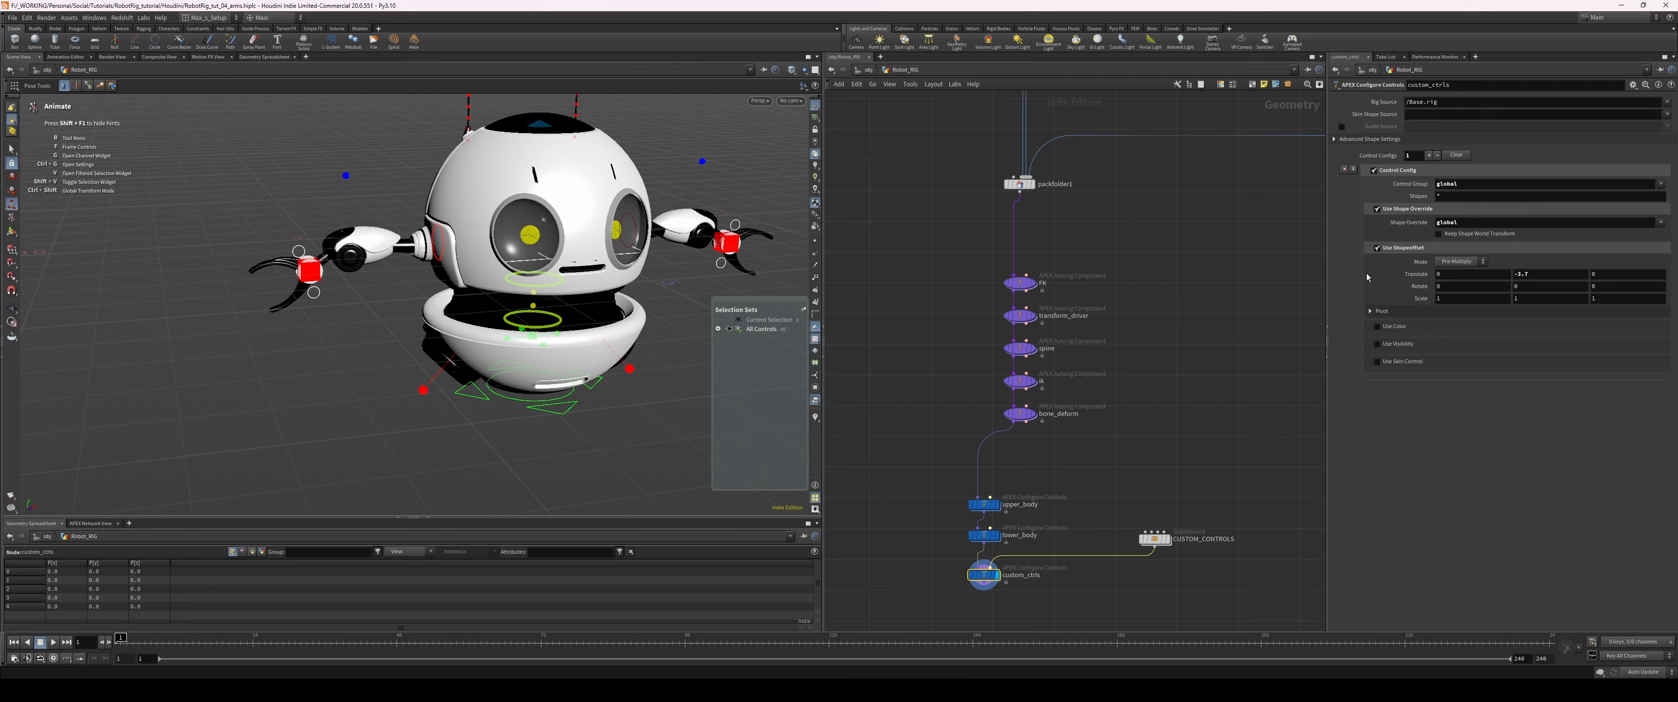
pyautogui.keyDown('alt'); pyautogui.moveTo(475, 364); pyautogui.dragTo(612, 313); pyautogui.keyUp('alt')
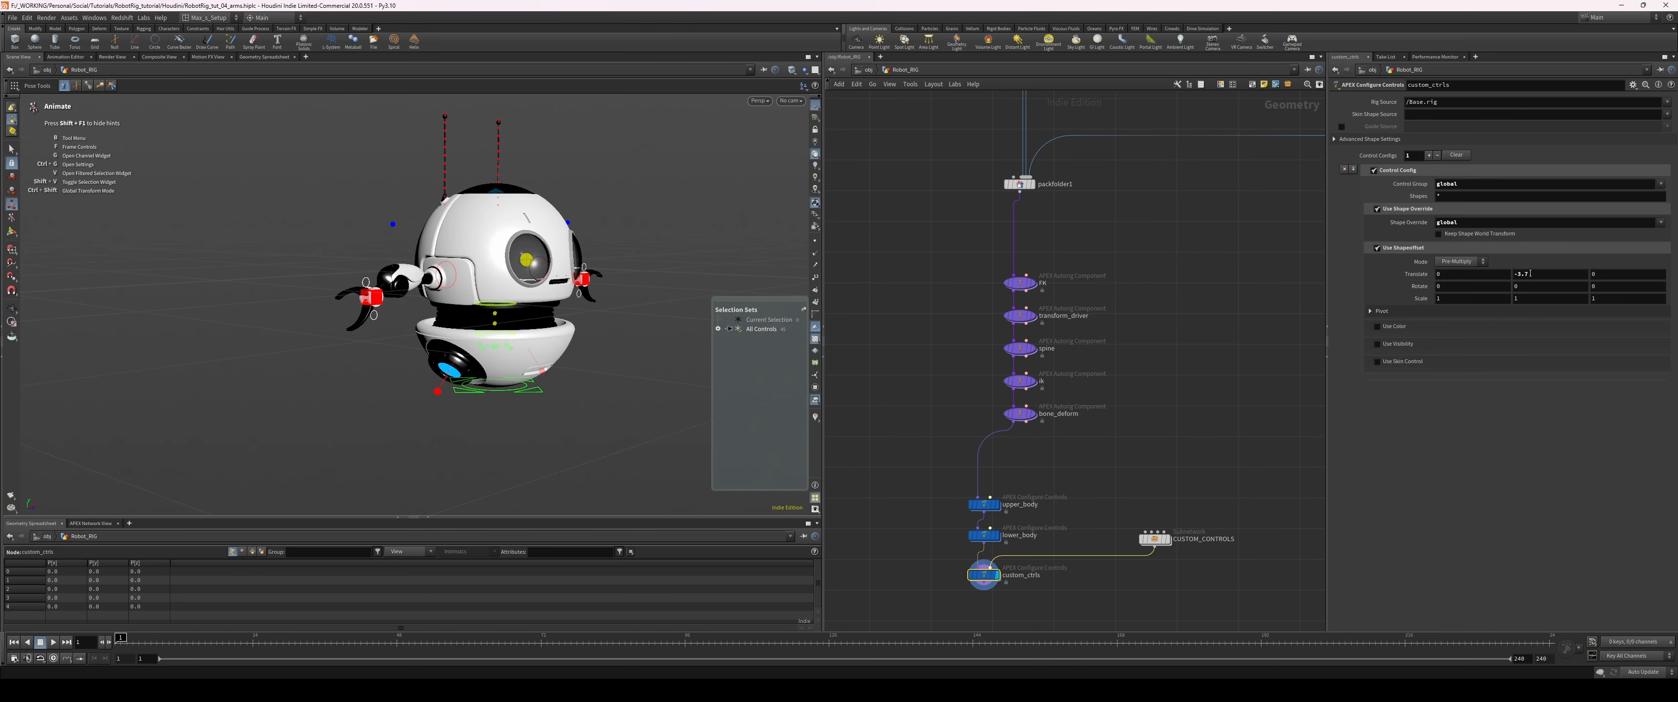
pyautogui.moveTo(1535, 279); pyautogui.dragTo(1466, 297, button='middle')
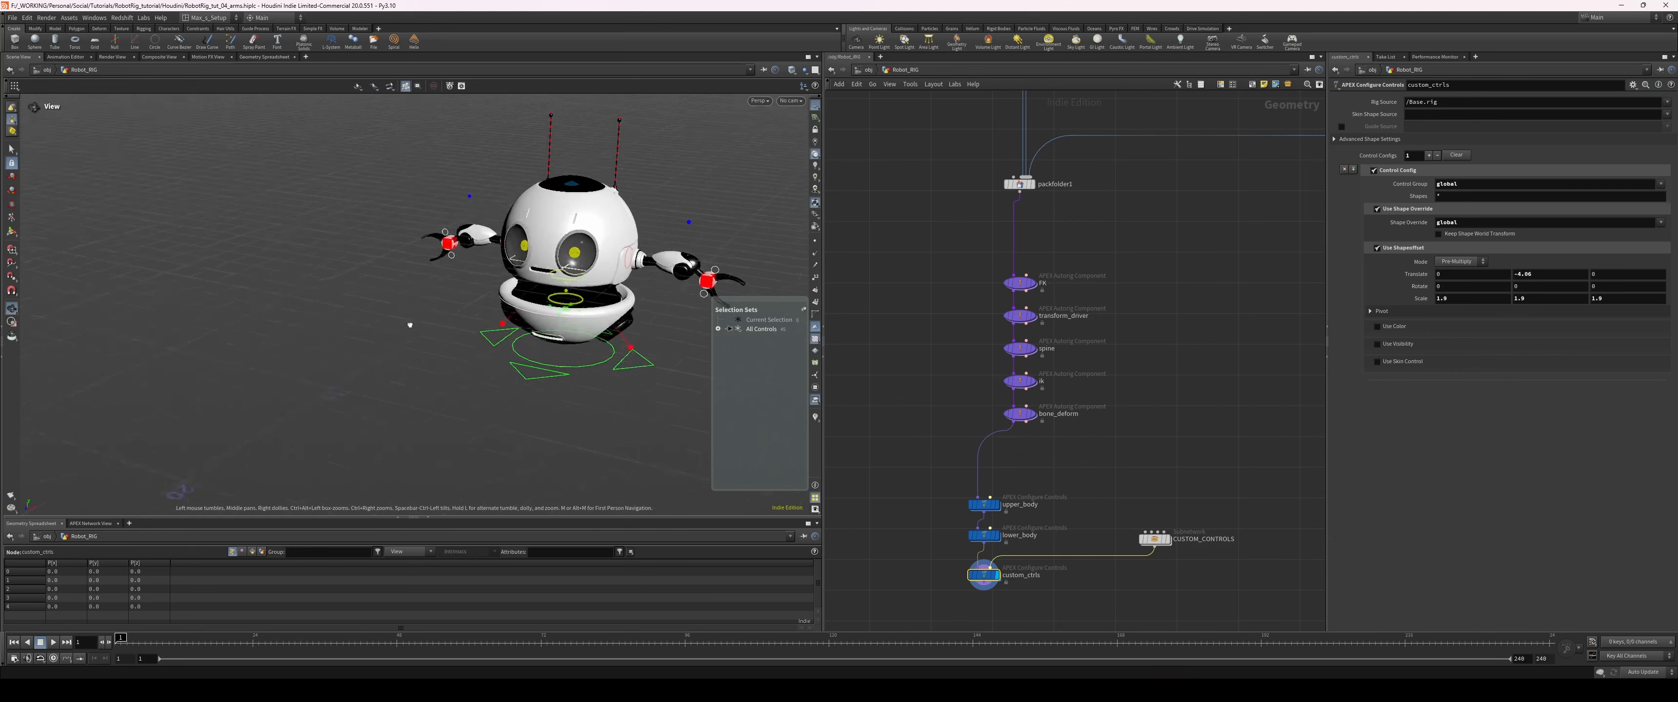
pyautogui.keyDown('alt'); pyautogui.moveTo(409, 322); pyautogui.dragTo(473, 329); pyautogui.keyUp('alt')
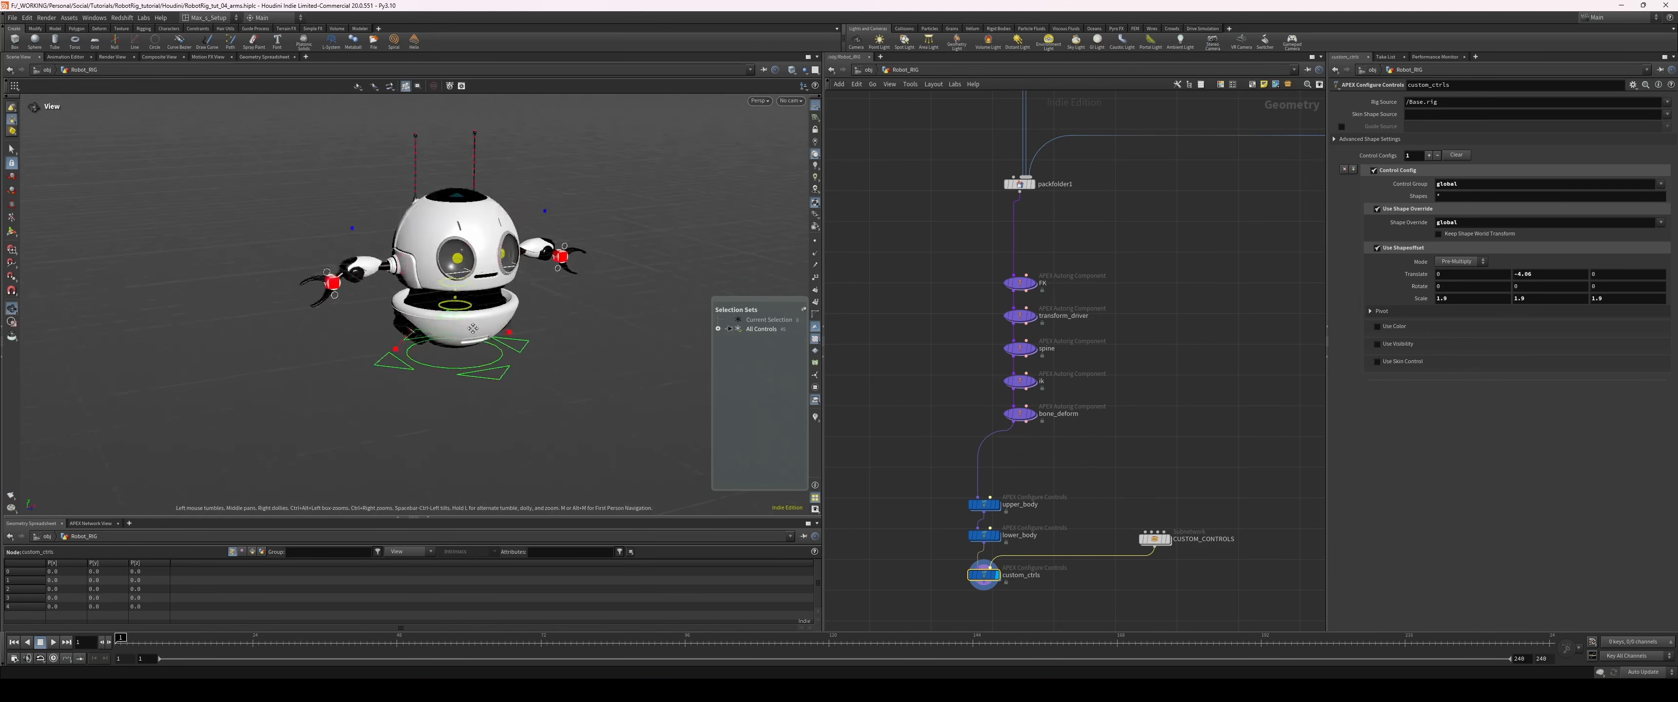
# - Add an APEX Scene Add Character node below custom_ctrls in the Apex network
pyautogui.press('Tab')
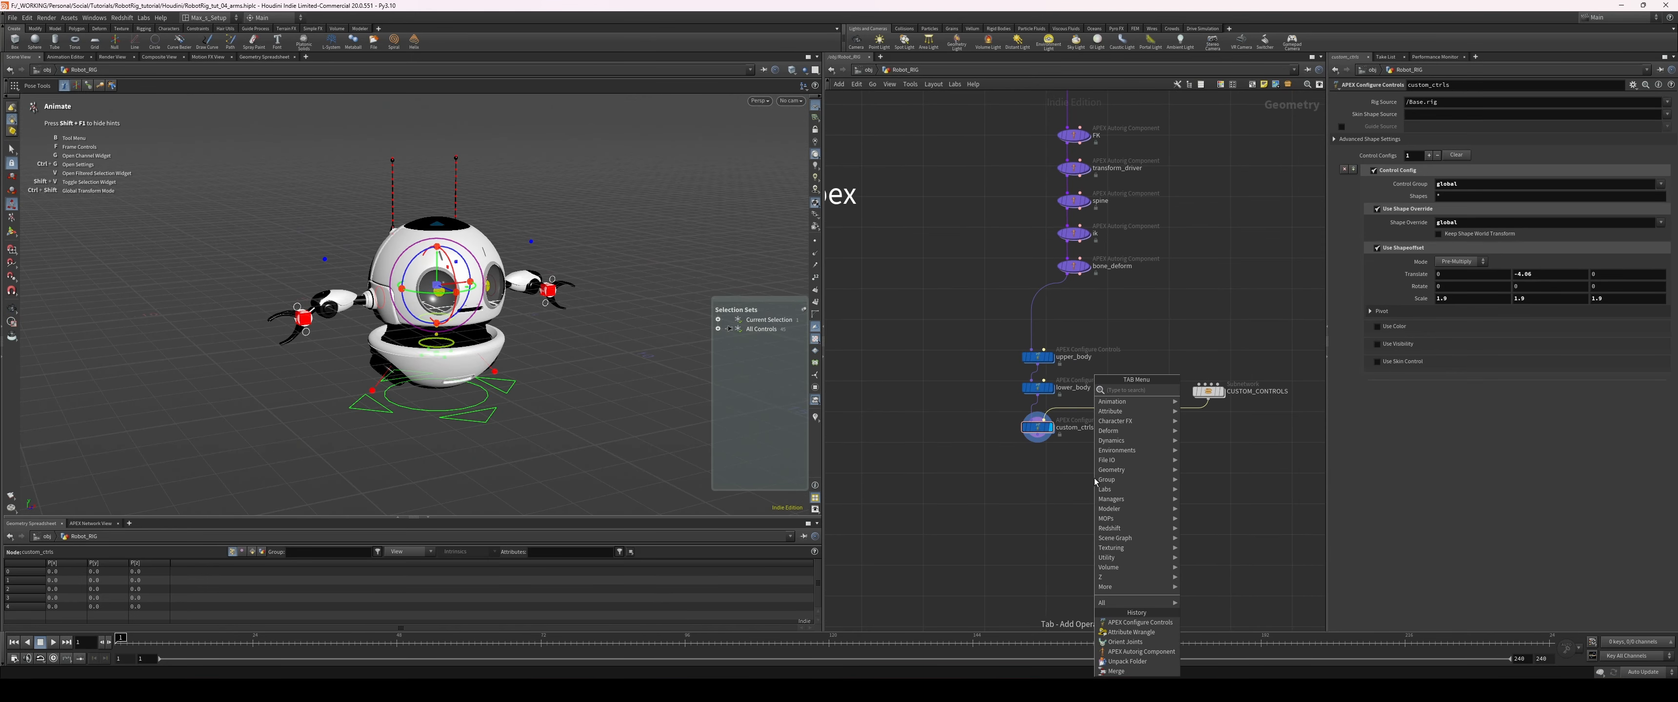
pyautogui.write('apex')
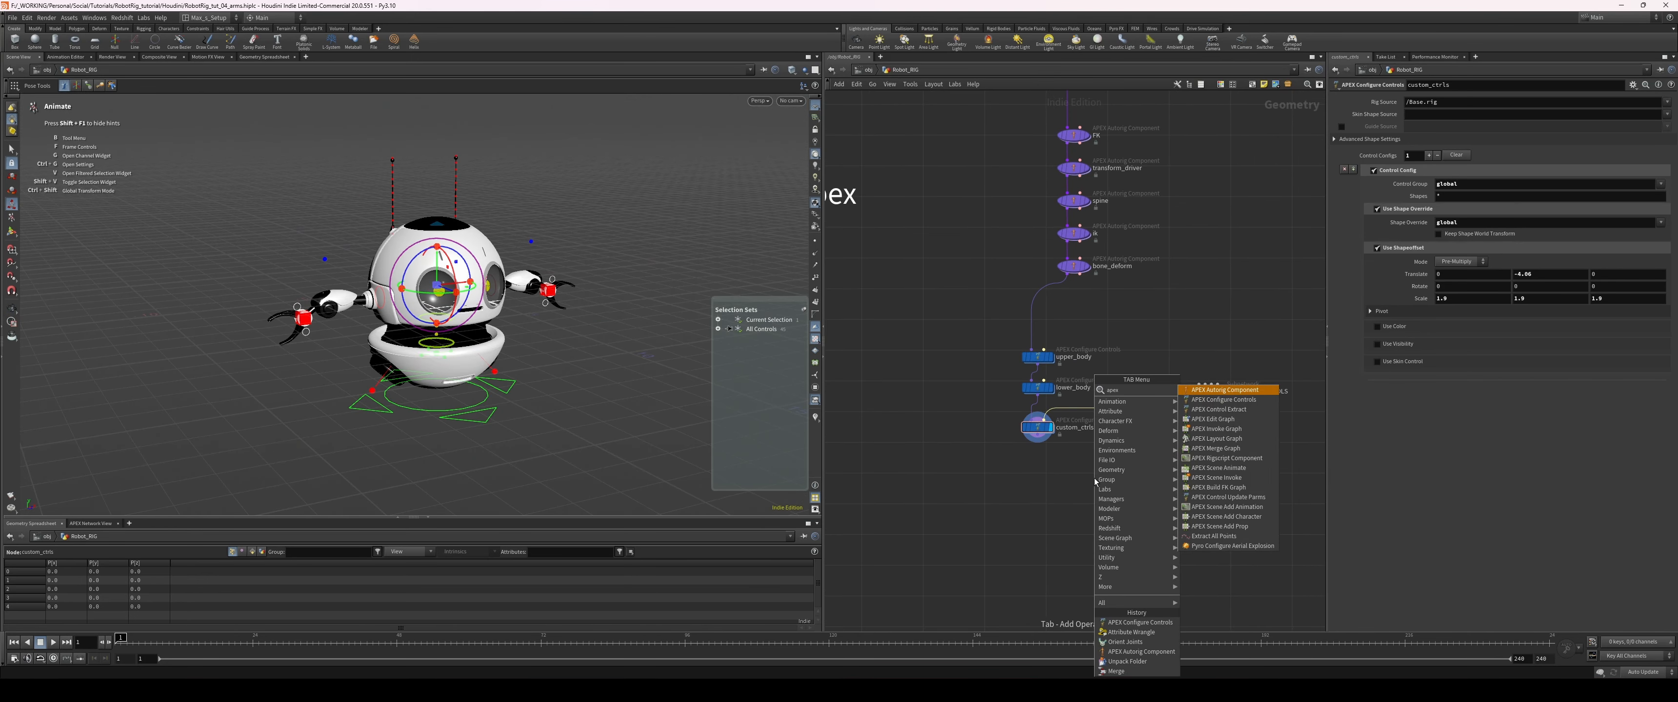
pyautogui.write('ad')
pyautogui.press('Down')
pyautogui.press('Return')
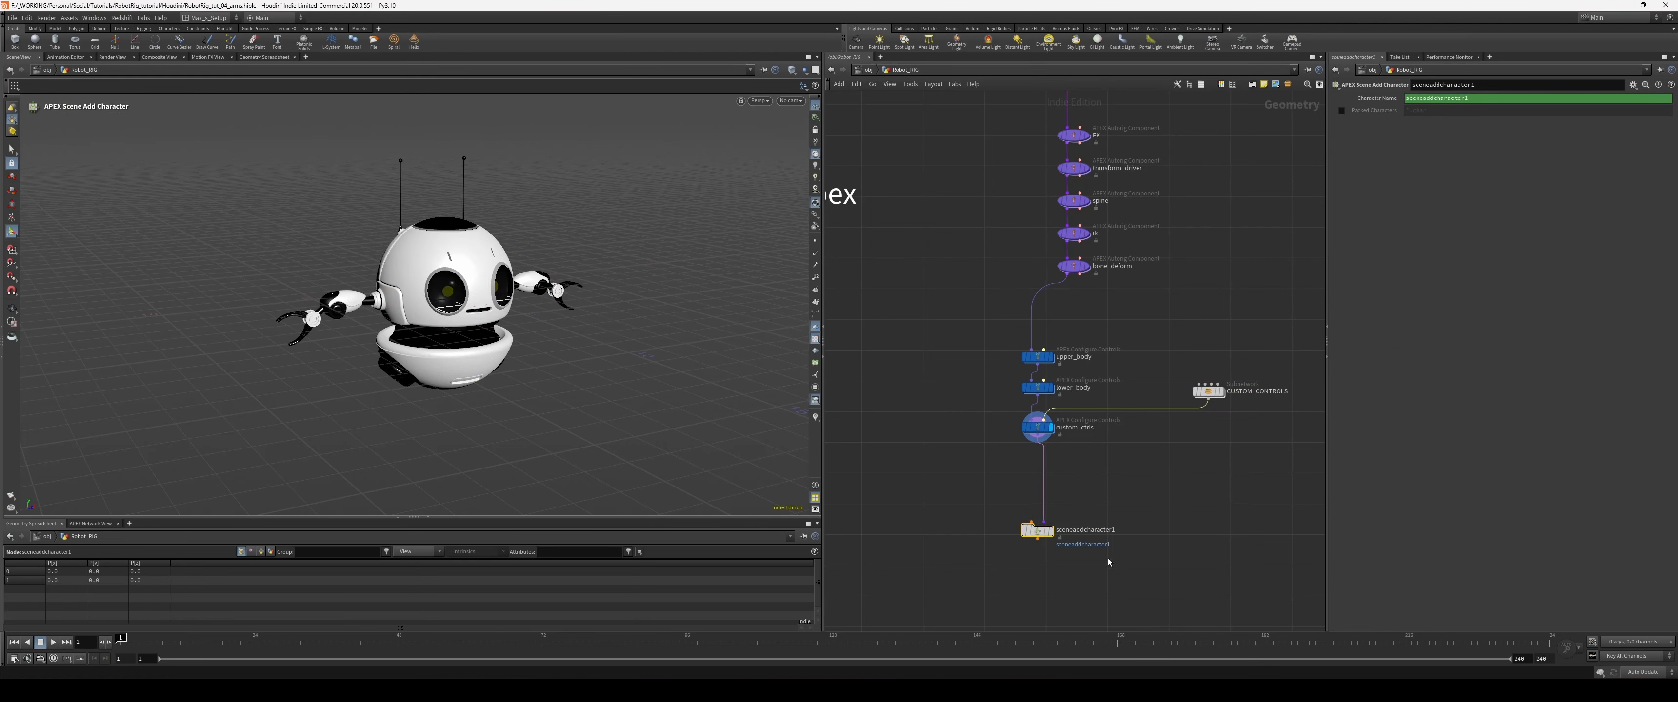
pyautogui.click(1051, 531)
# - Add an APEX Scene Animate node after the scene character node and display the rig for posing
pyautogui.moveTo(1150, 582); pyautogui.dragTo(1175, 566, button='middle')
pyautogui.press('Tab')
pyautogui.write('apex')
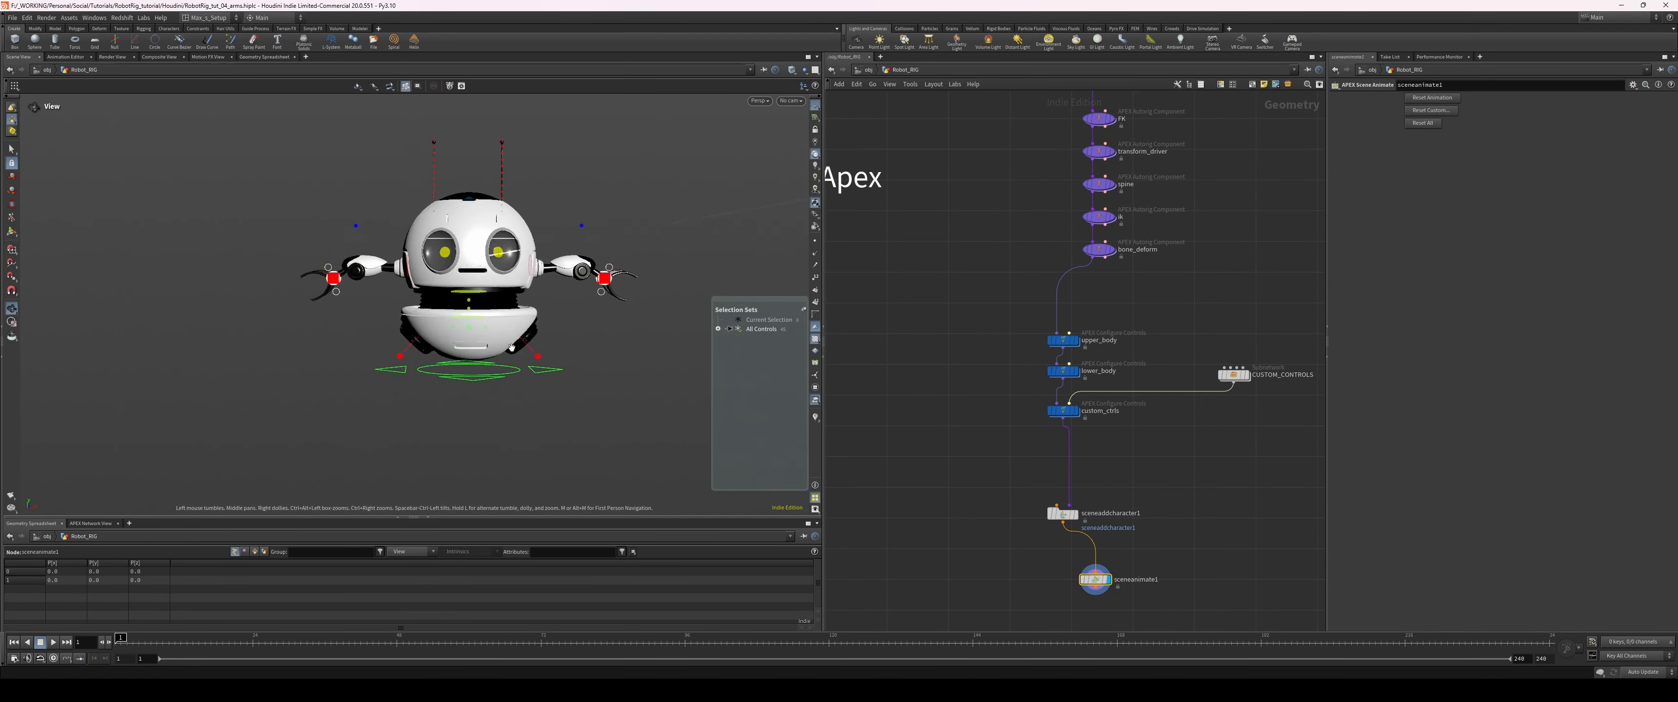
pyautogui.keyDown('alt'); pyautogui.moveTo(511, 348); pyautogui.dragTo(584, 390); pyautogui.keyUp('alt')
pyautogui.click(535, 369)
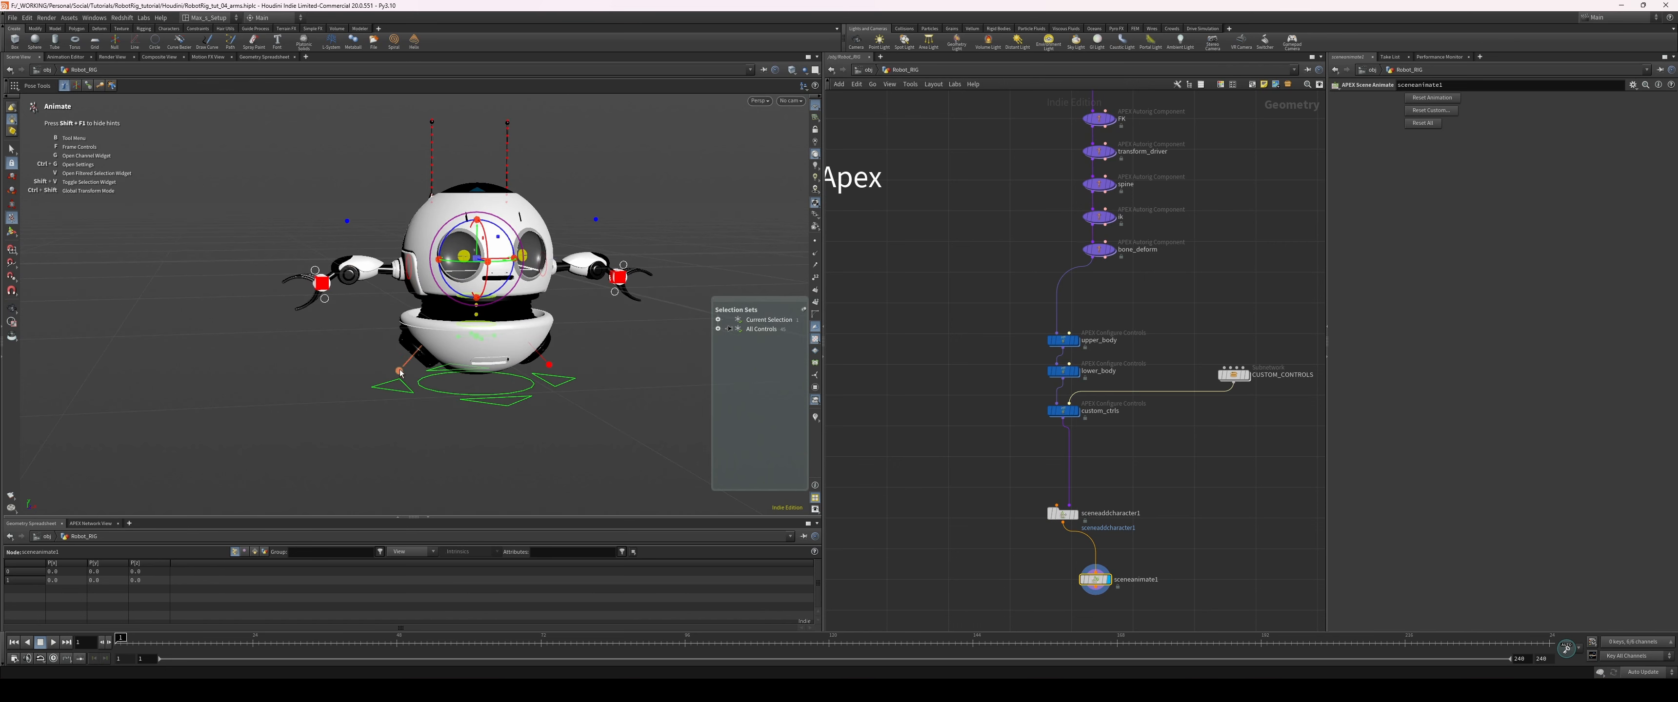
# - Pose one of the robot's arms by moving its red hand control
pyautogui.click(342, 338)
pyautogui.keyDown('alt'); pyautogui.moveTo(342, 338); pyautogui.dragTo(357, 280, button='right'); pyautogui.keyUp('alt')
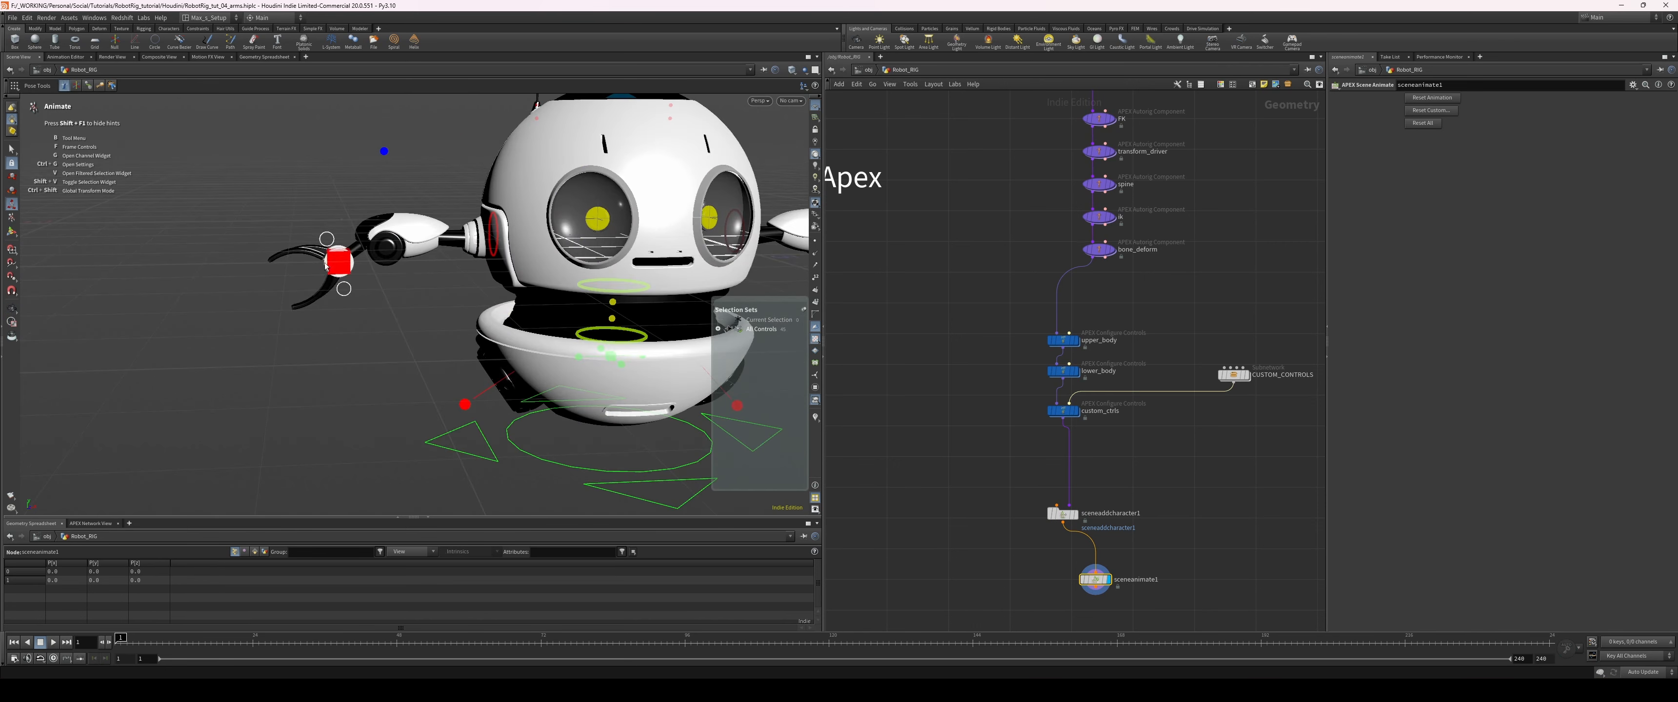
pyautogui.moveTo(345, 270); pyautogui.dragTo(381, 260)
pyautogui.keyDown('alt'); pyautogui.moveTo(386, 266); pyautogui.dragTo(396, 311, button='middle'); pyautogui.keyUp('alt')
pyautogui.moveTo(387, 269); pyautogui.dragTo(357, 339)
pyautogui.keyDown('alt'); pyautogui.moveTo(357, 339); pyautogui.dragTo(360, 408, button='right'); pyautogui.keyUp('alt')
pyautogui.keyDown('alt'); pyautogui.moveTo(351, 391); pyautogui.dragTo(336, 367); pyautogui.keyUp('alt')
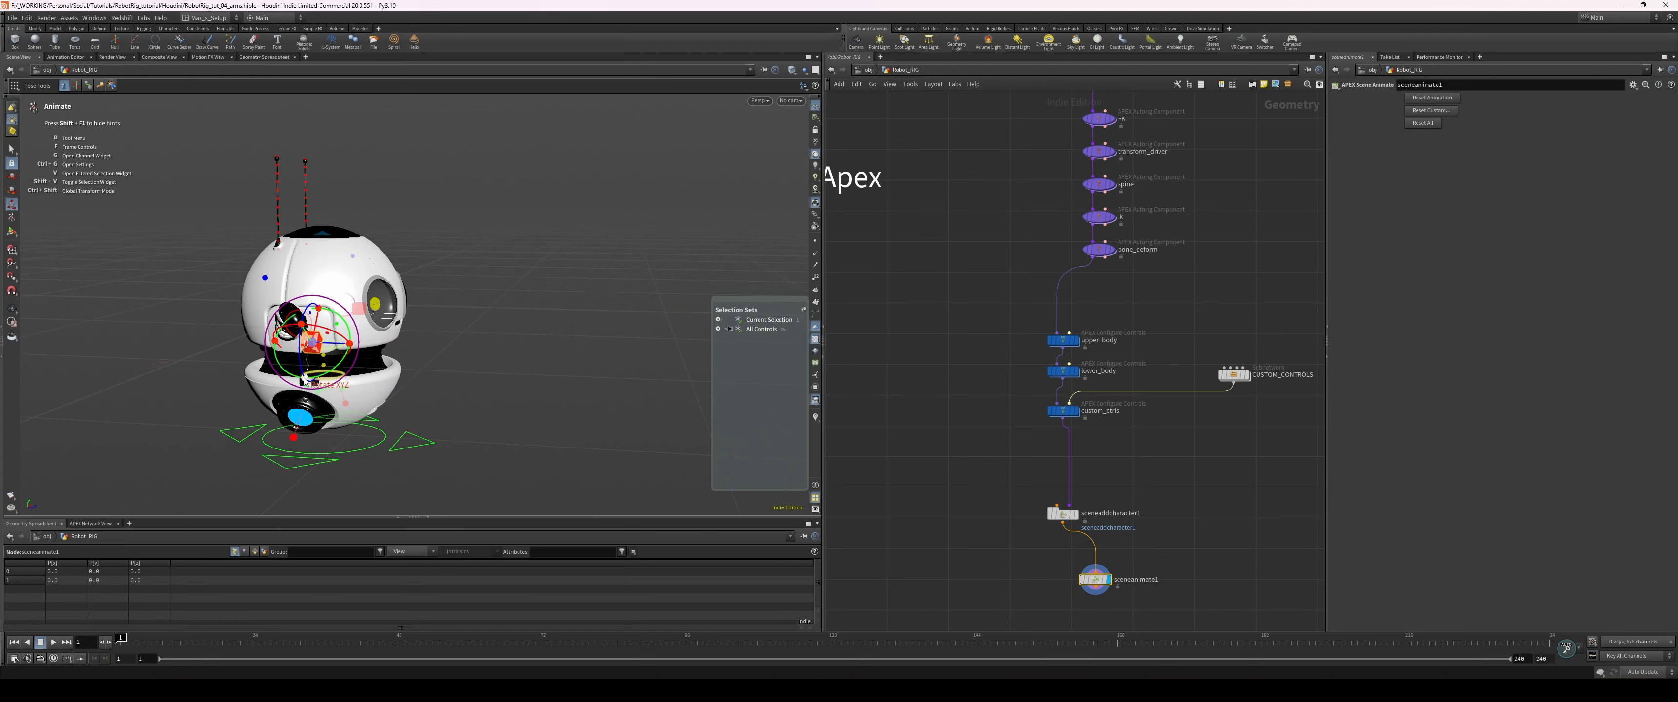
# - Pose the head-top cap and tilt the lower body open with their controls
pyautogui.keyDown('alt'); pyautogui.moveTo(307, 274); pyautogui.dragTo(228, 279); pyautogui.keyUp('alt')
pyautogui.keyDown('alt'); pyautogui.moveTo(227, 279); pyautogui.dragTo(202, 333, button='middle'); pyautogui.keyUp('alt')
pyautogui.click(273, 287)
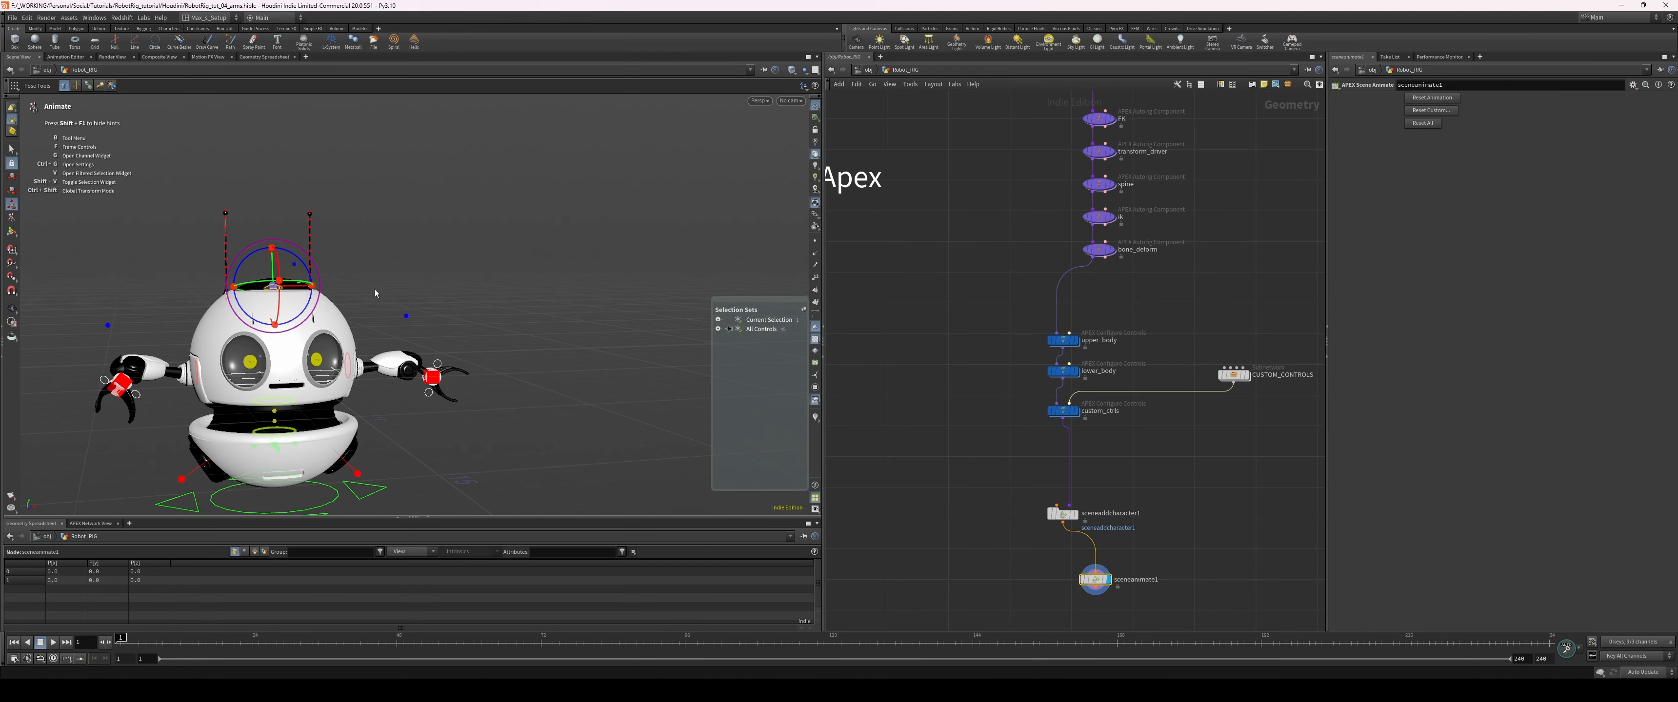
pyautogui.keyDown('alt'); pyautogui.moveTo(361, 297); pyautogui.dragTo(390, 238, button='middle'); pyautogui.keyUp('alt')
pyautogui.keyDown('alt'); pyautogui.moveTo(390, 238); pyautogui.dragTo(487, 281, button='right'); pyautogui.keyUp('alt')
pyautogui.click(287, 360)
pyautogui.keyDown('alt'); pyautogui.moveTo(293, 352); pyautogui.dragTo(359, 326); pyautogui.keyUp('alt')
pyautogui.press('e')
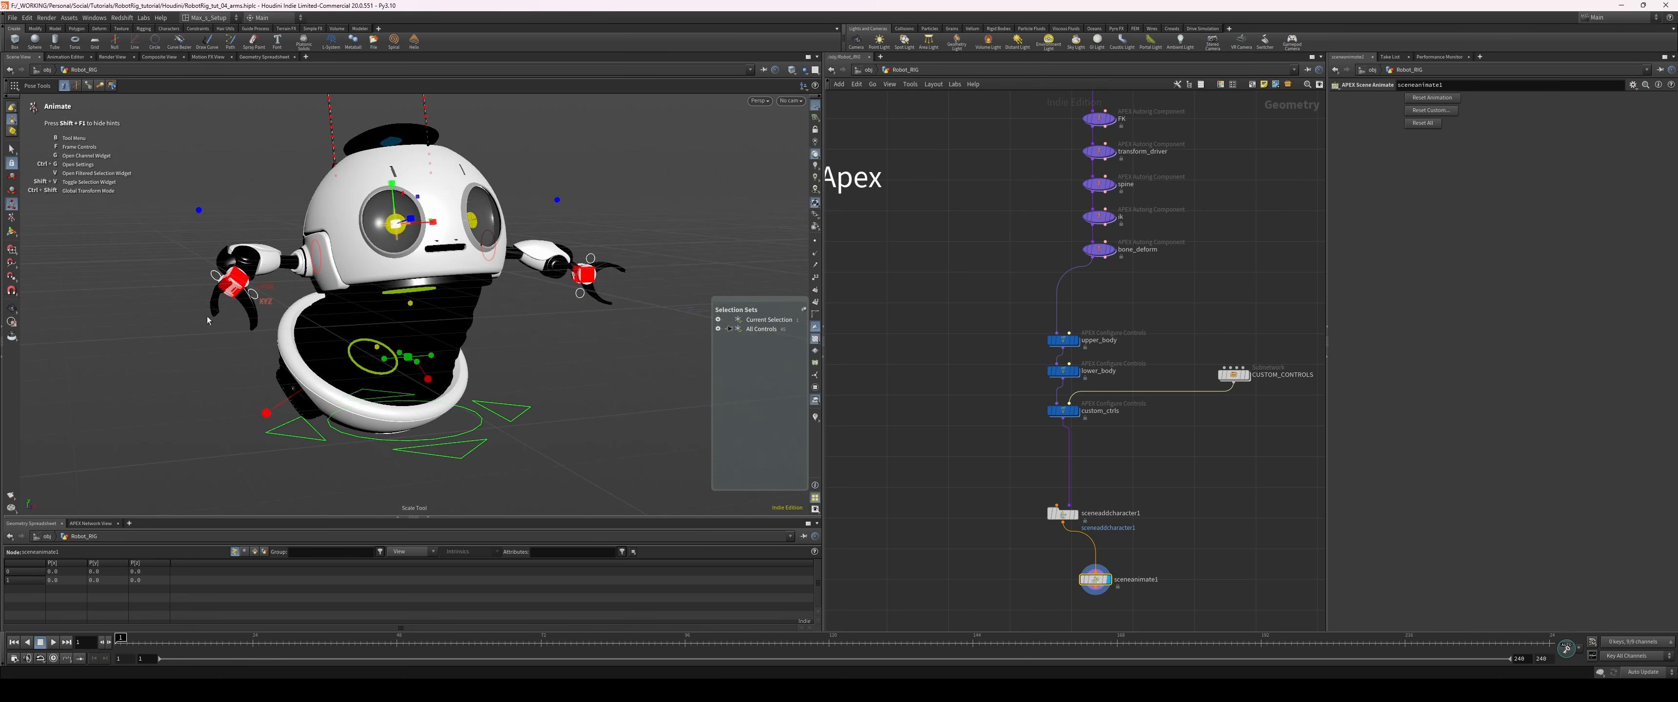
# - Select the blue elbow control of the other arm and check the pose from the side
pyautogui.keyDown('alt'); pyautogui.moveTo(207, 320); pyautogui.dragTo(149, 319); pyautogui.keyUp('alt')
pyautogui.click(564, 207)
pyautogui.keyDown('alt'); pyautogui.moveTo(596, 296); pyautogui.dragTo(721, 287); pyautogui.keyUp('alt')
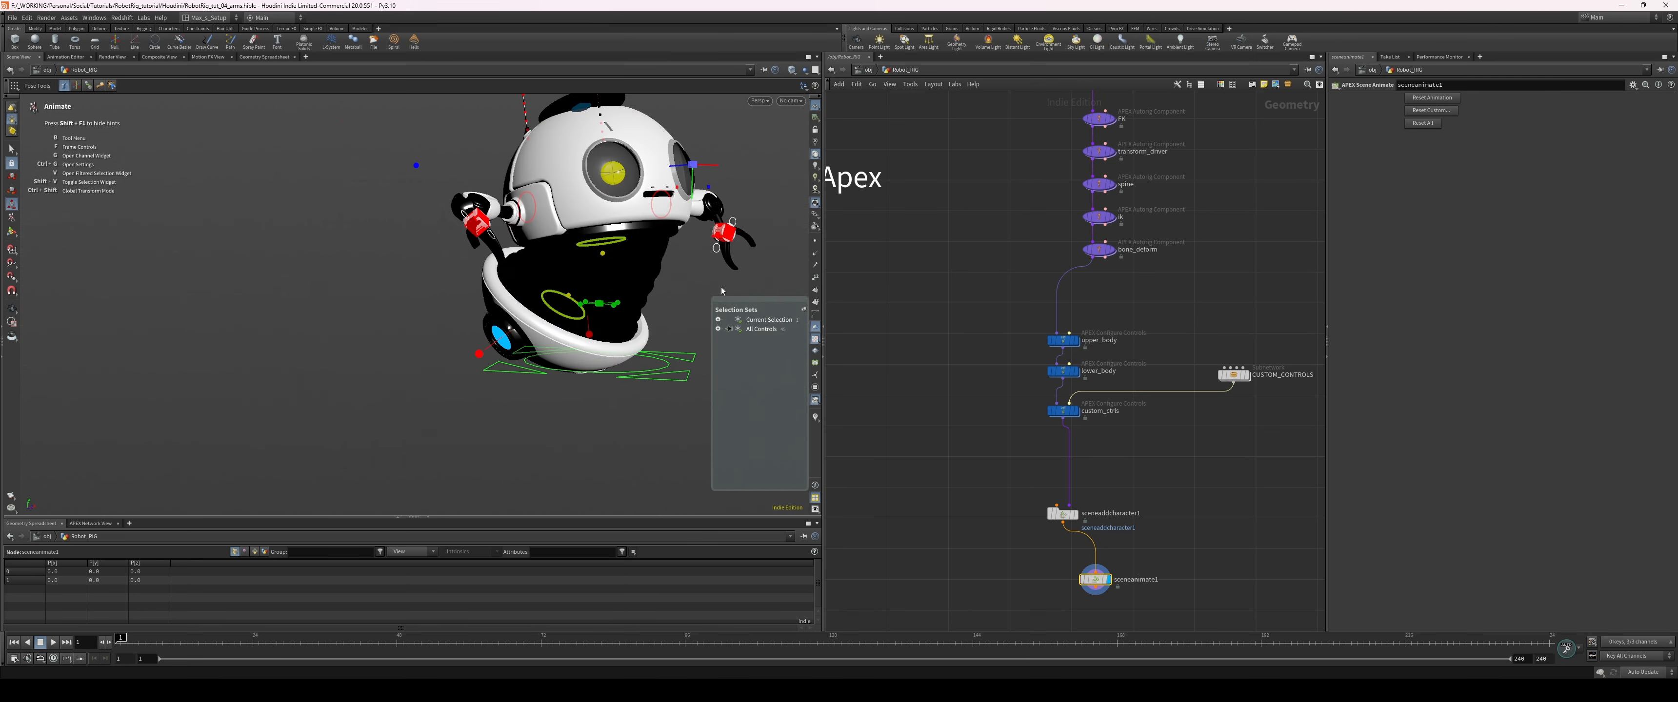
pyautogui.keyDown('alt'); pyautogui.moveTo(721, 288); pyautogui.dragTo(625, 310, button='middle'); pyautogui.keyUp('alt')
pyautogui.keyDown('alt'); pyautogui.moveTo(580, 314); pyautogui.dragTo(608, 323); pyautogui.keyUp('alt')
# - Return to the custom_ctrls node and view the unposed robot with its controls
pyautogui.click(928, 348)
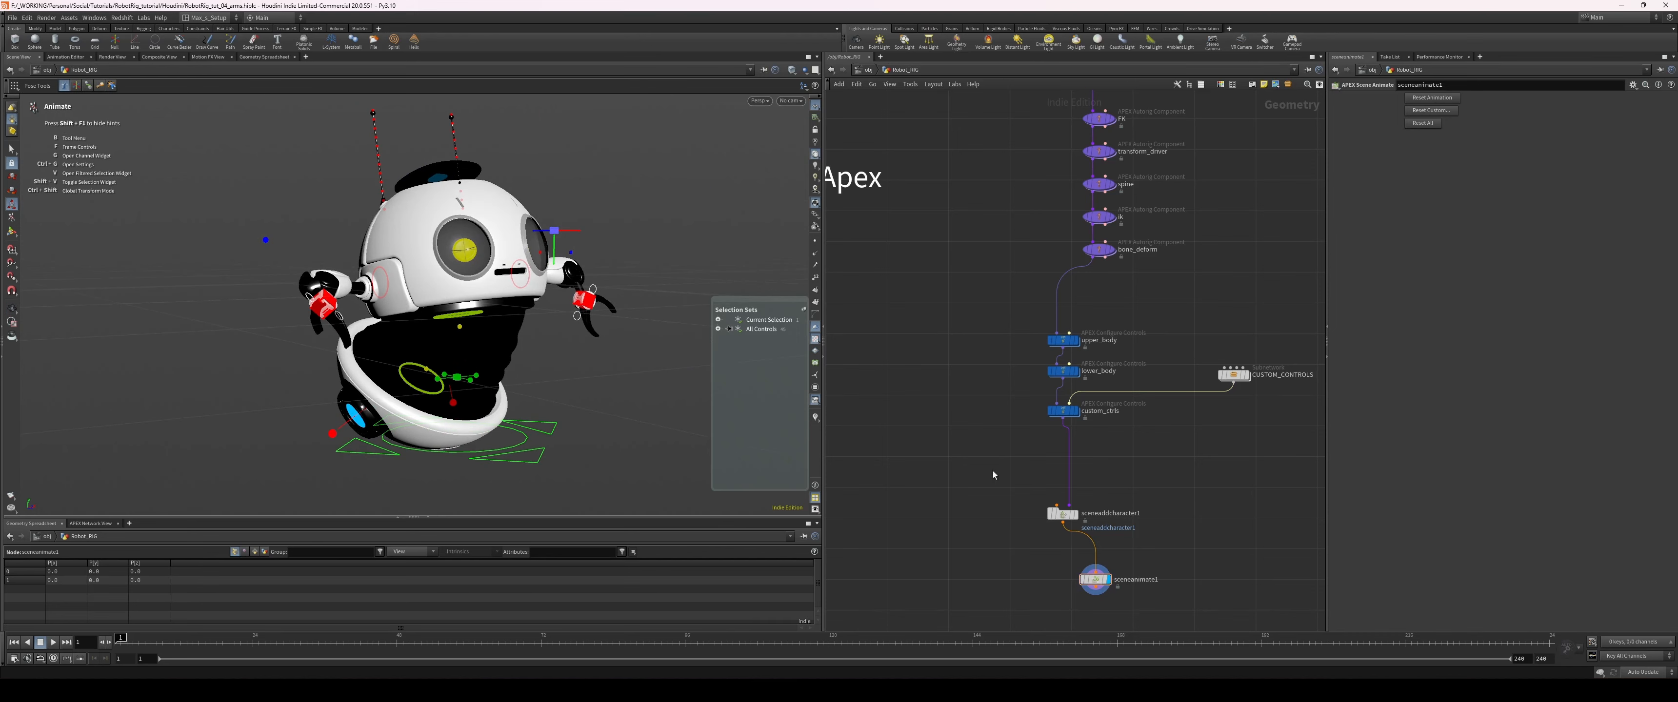
pyautogui.moveTo(1088, 407); pyautogui.dragTo(1086, 405)
pyautogui.press('r')
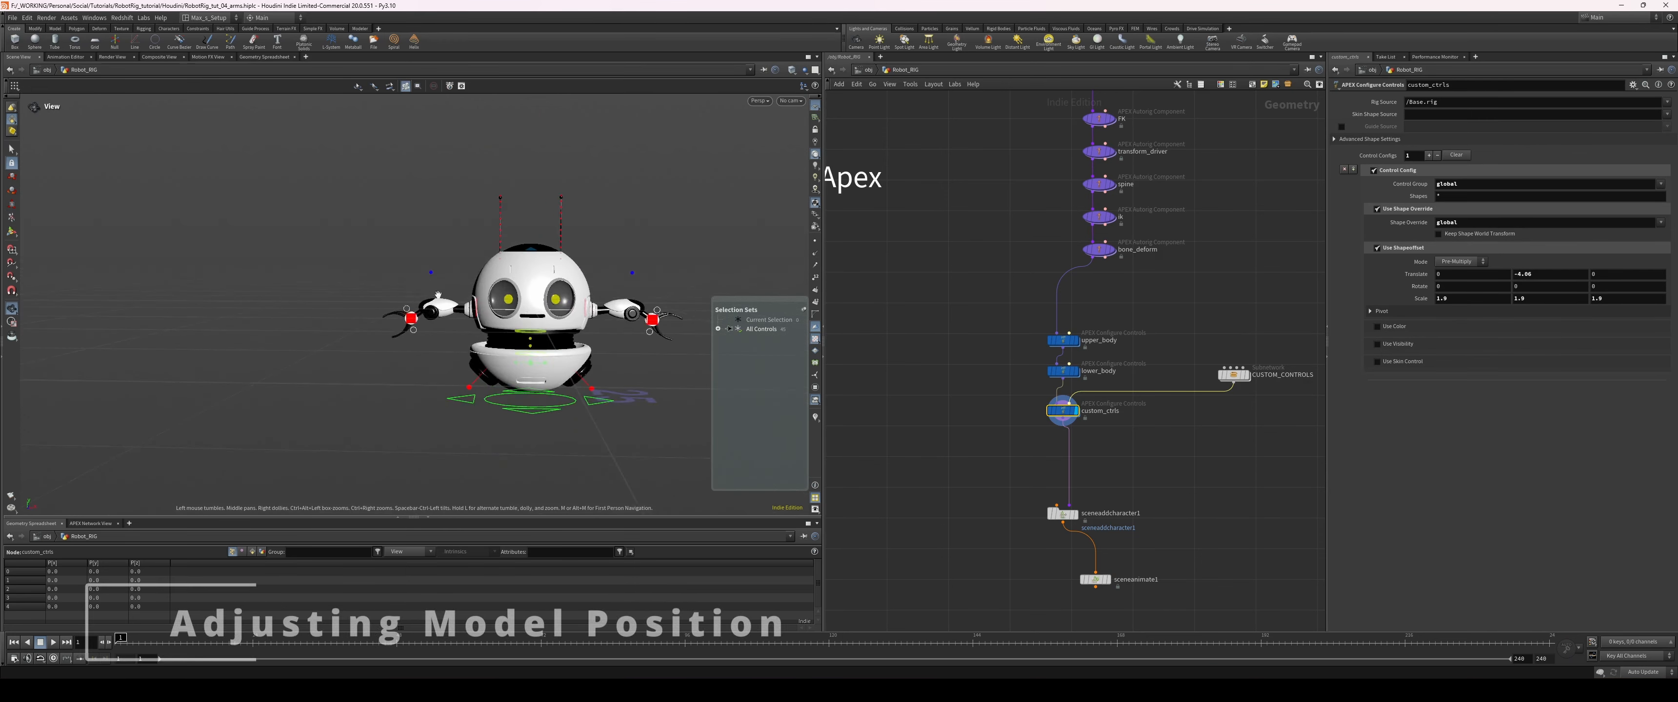
pyautogui.keyDown('alt'); pyautogui.moveTo(596, 311); pyautogui.dragTo(474, 328); pyautogui.keyUp('alt')
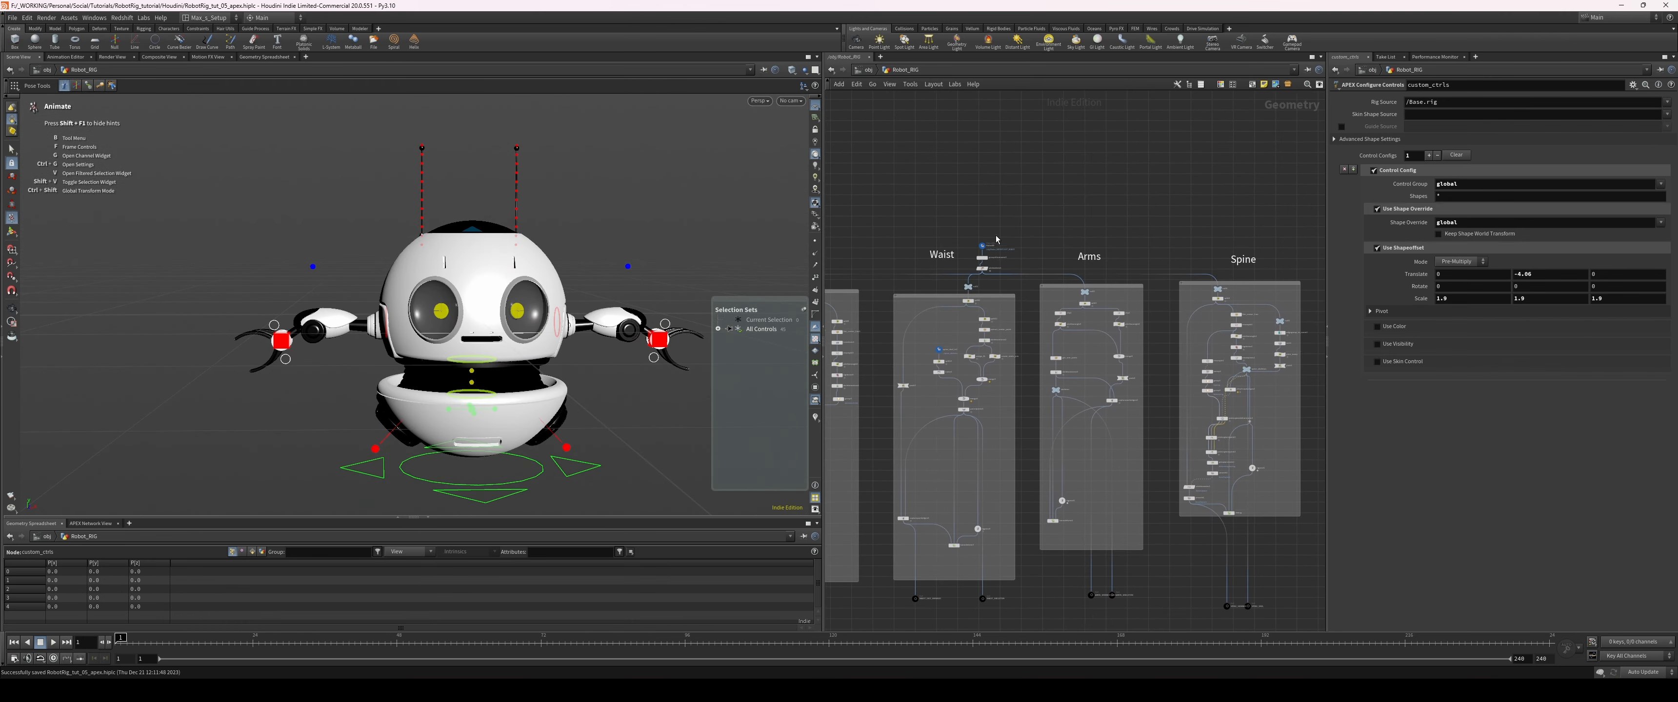
# - Display the RobotIN object merge in split views, with the robot framed in a right-side view
pyautogui.click(980, 247)
pyautogui.scroll(-3, 549, 296)
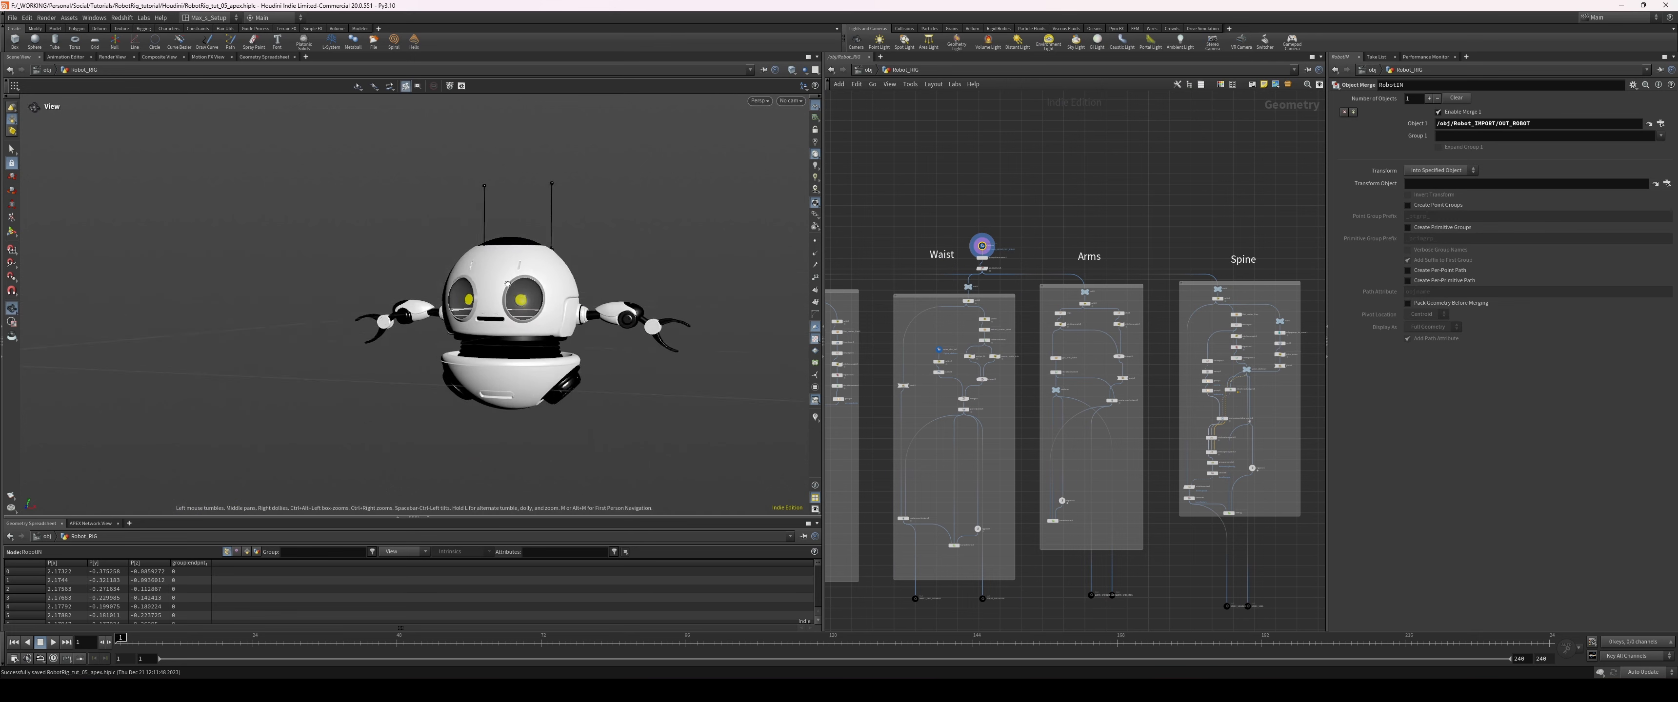
pyautogui.keyDown('alt'); pyautogui.moveTo(417, 302); pyautogui.dragTo(239, 307); pyautogui.keyUp('alt')
pyautogui.hotkey('ctrl', '4')
pyautogui.scroll(-4, 300, 289)
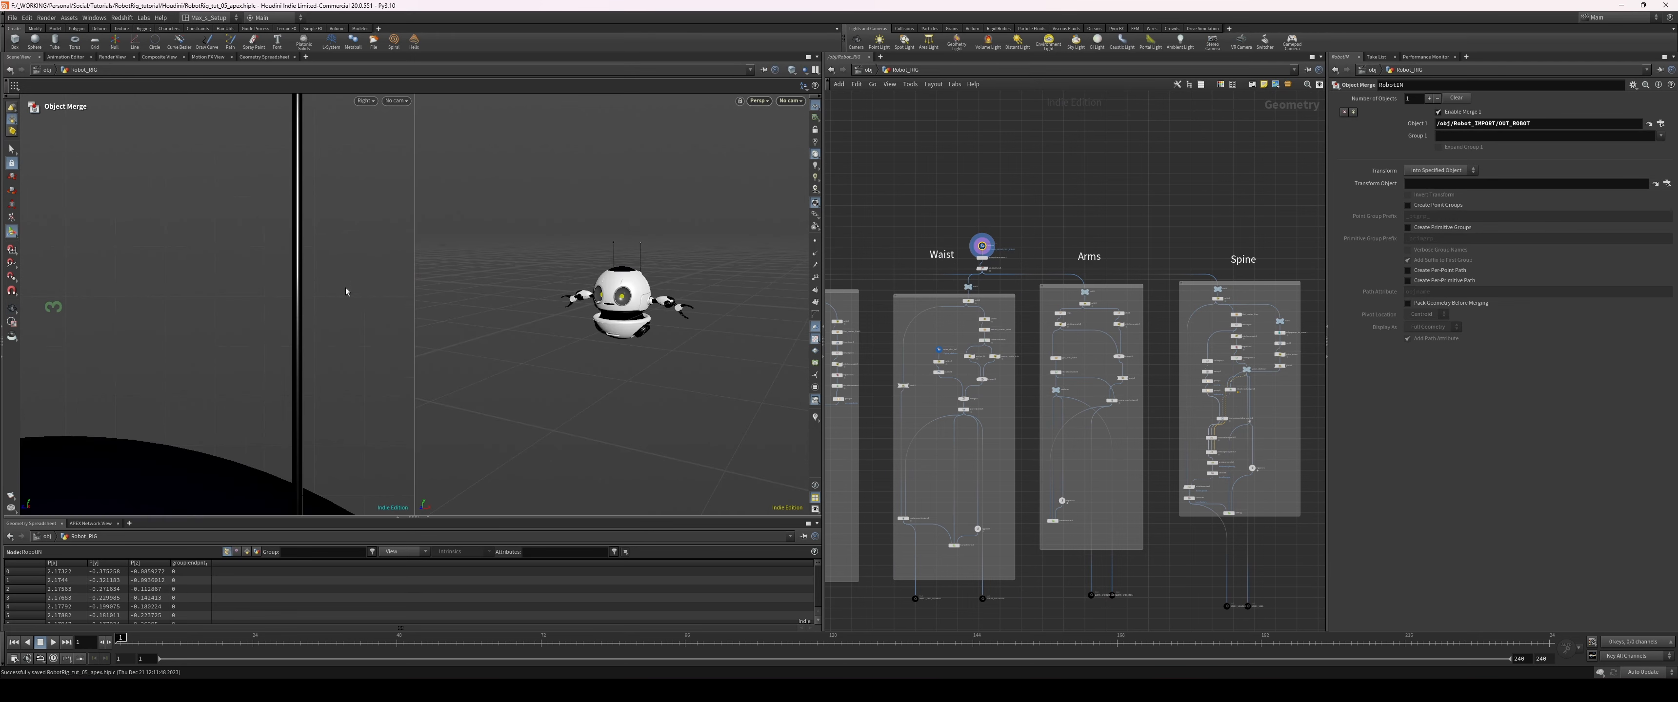
pyautogui.keyDown('alt'); pyautogui.moveTo(346, 292); pyautogui.dragTo(202, 306, button='right'); pyautogui.keyUp('alt')
pyautogui.keyDown('alt'); pyautogui.moveTo(202, 307); pyautogui.dragTo(128, 281, button='middle'); pyautogui.keyUp('alt')
pyautogui.keyDown('alt'); pyautogui.moveTo(128, 281); pyautogui.dragTo(189, 281, button='right'); pyautogui.keyUp('alt')
pyautogui.keyDown('alt'); pyautogui.moveTo(189, 281); pyautogui.dragTo(215, 215, button='middle'); pyautogui.keyUp('alt')
# - Insert a Transform node between RobotIN and groupsfromname1 and display it
pyautogui.press('Tab')
pyautogui.write('tra')
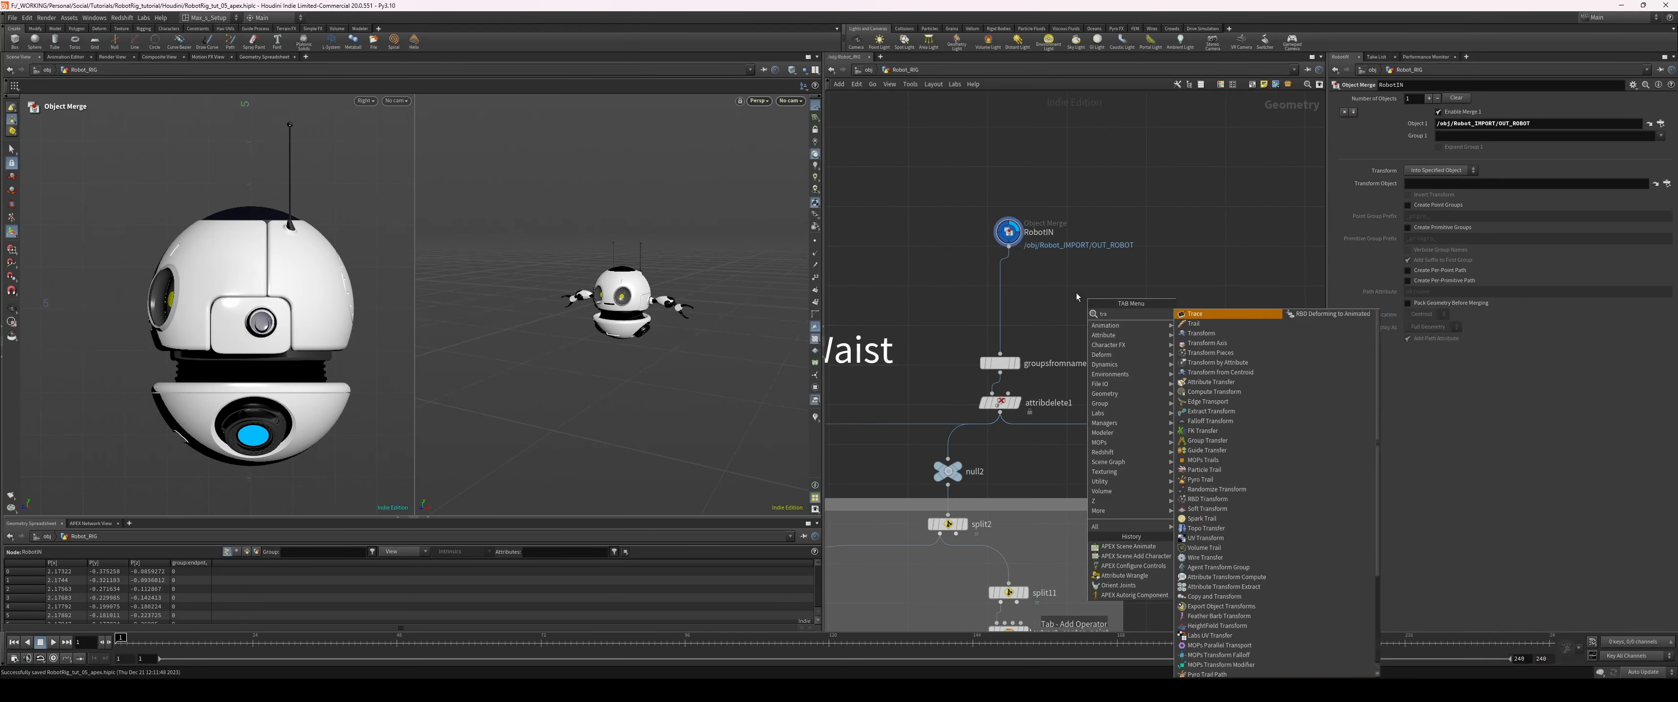
pyautogui.write('n')
pyautogui.press('Return')
pyautogui.click(1001, 286)
pyautogui.moveTo(1000, 286); pyautogui.dragTo(996, 293)
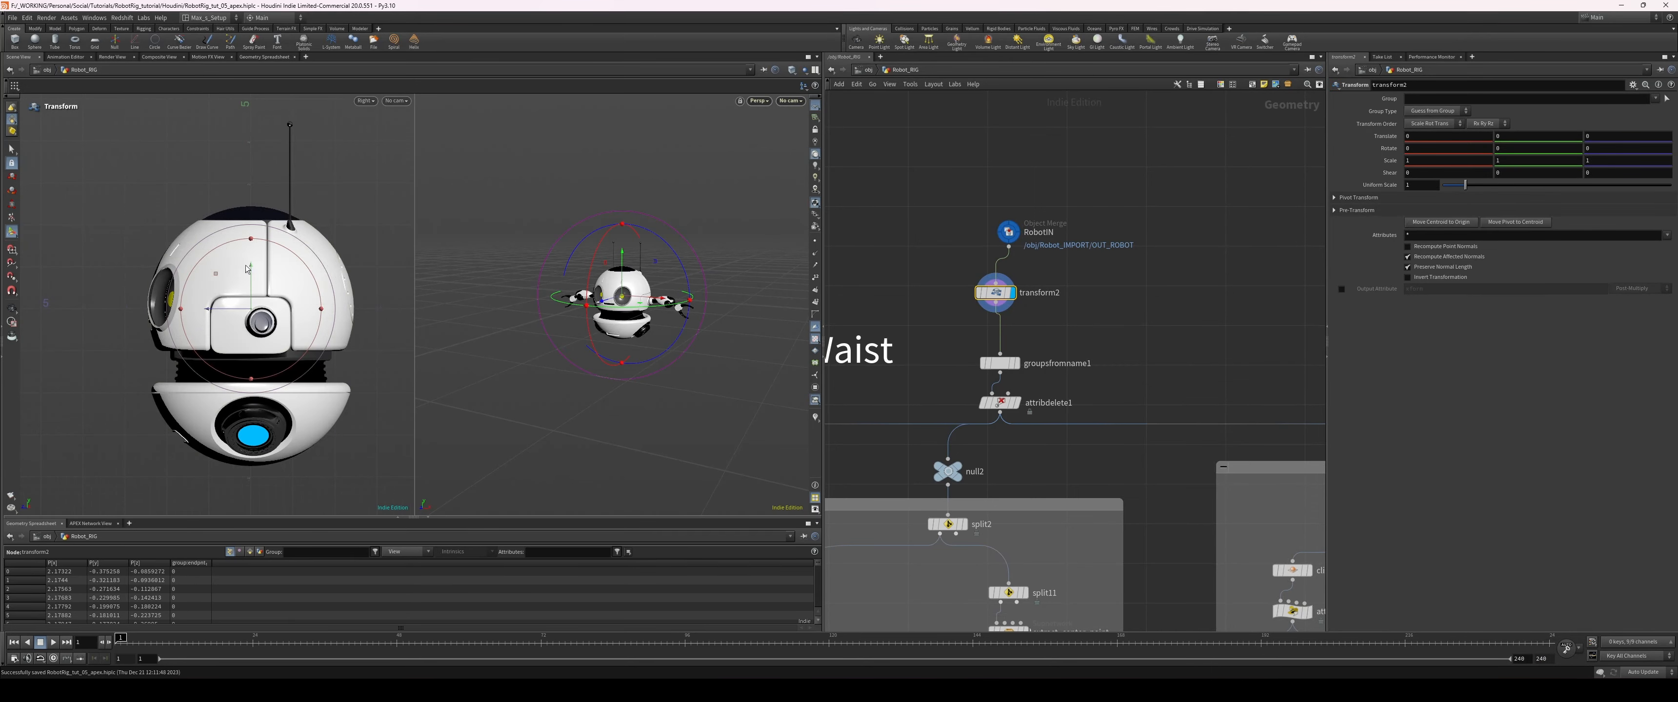
# - Raise the robot by about 1.62 in Y with the Transform node and check its position in both views
pyautogui.moveTo(246, 269); pyautogui.dragTo(258, 186)
pyautogui.press('Escape')
pyautogui.moveTo(621, 272); pyautogui.dragTo(678, 270)
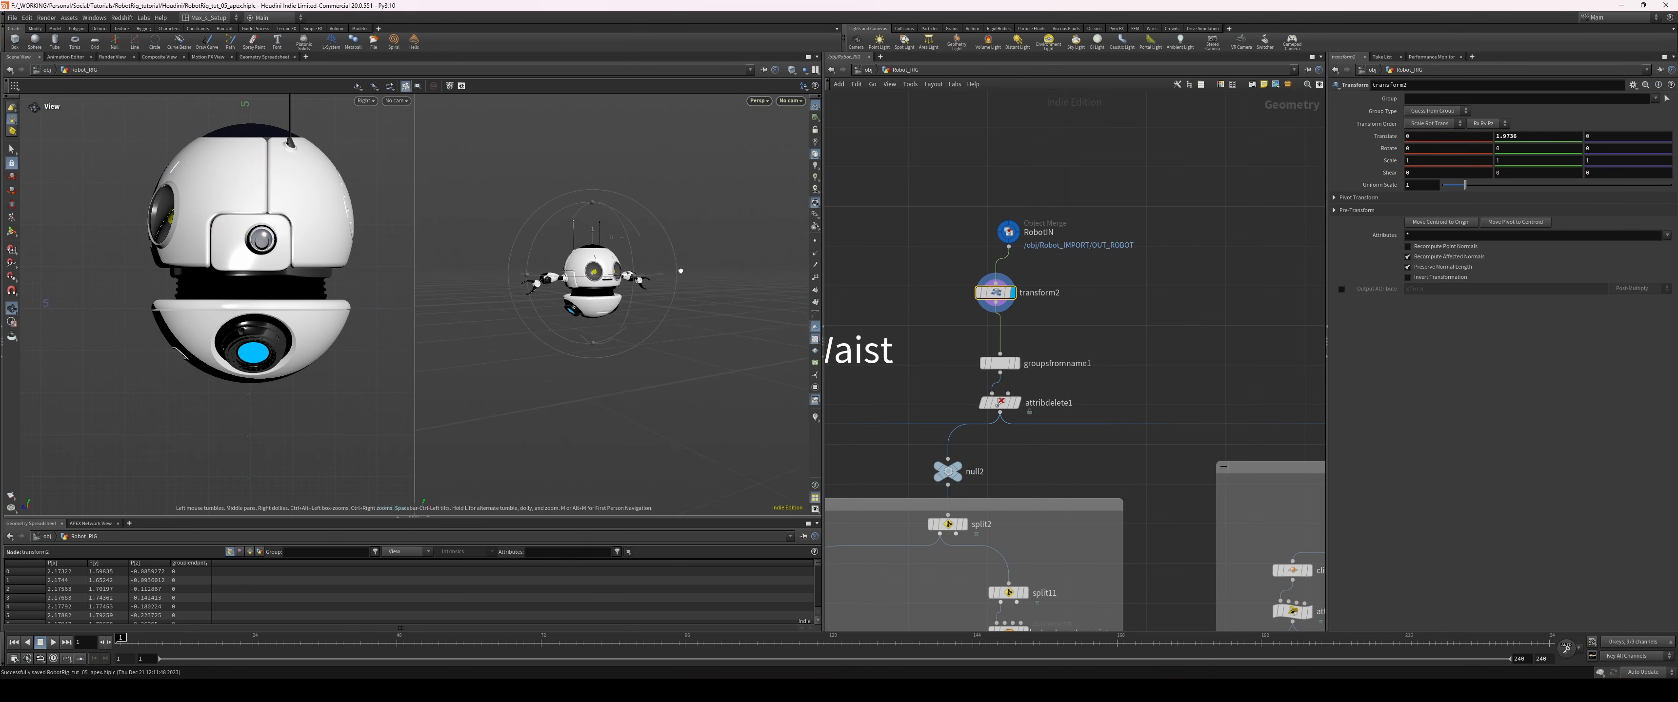
pyautogui.moveTo(678, 270); pyautogui.dragTo(721, 308, button='right')
pyautogui.moveTo(694, 301); pyautogui.dragTo(718, 310)
pyautogui.moveTo(718, 310); pyautogui.dragTo(691, 287, button='right')
pyautogui.moveTo(691, 287); pyautogui.dragTo(736, 290)
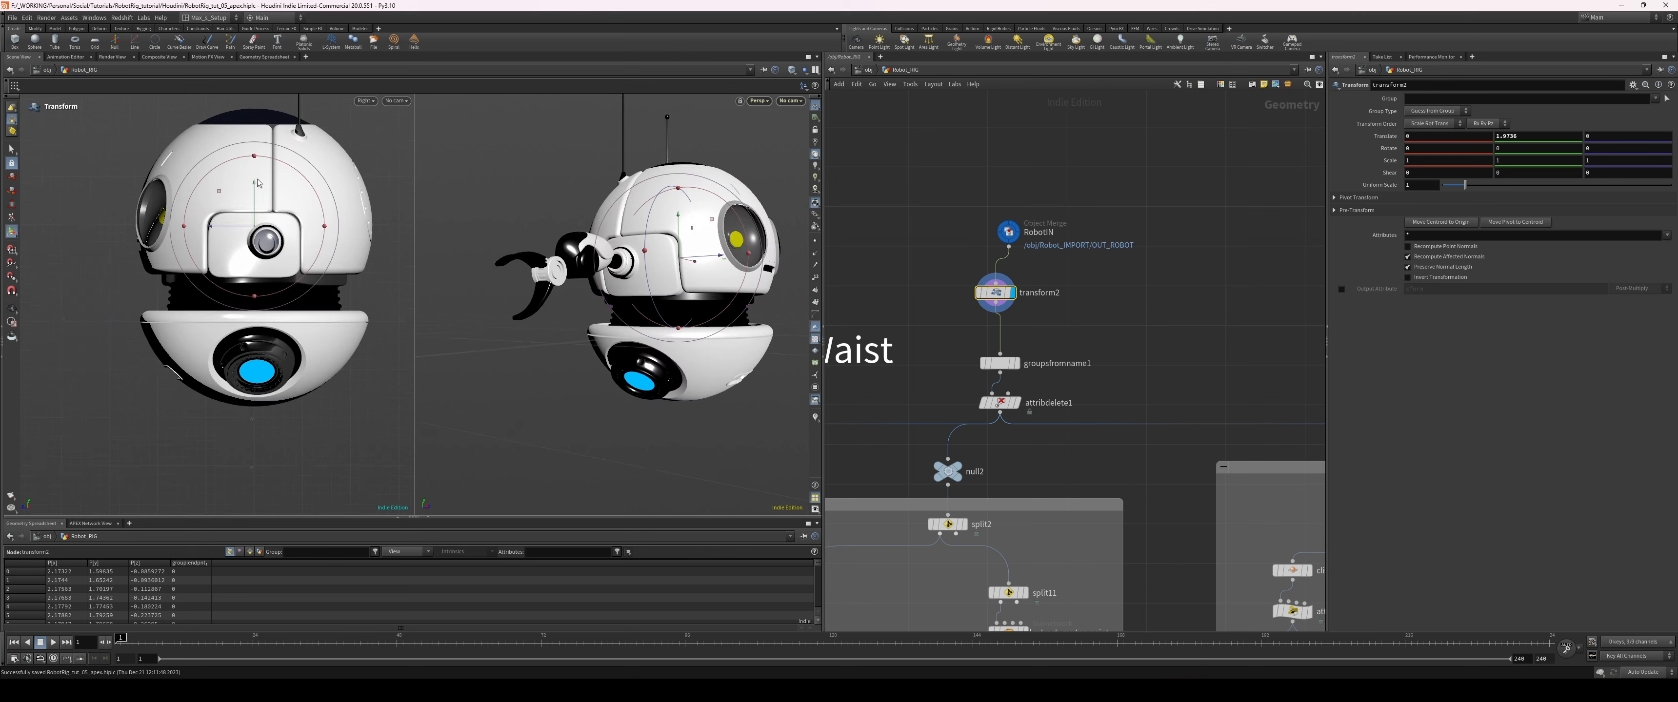
pyautogui.moveTo(259, 183); pyautogui.dragTo(248, 206)
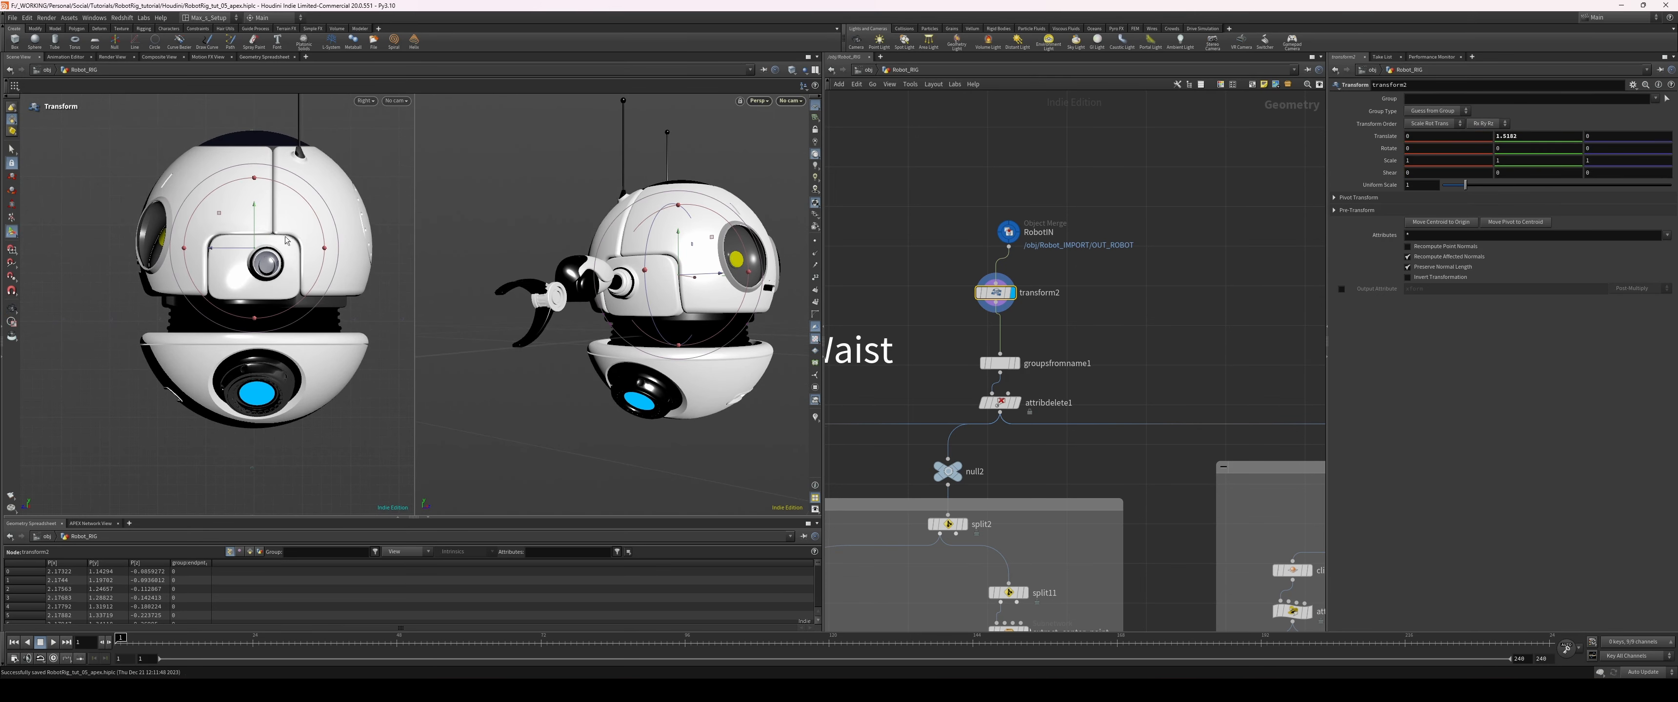
pyautogui.keyDown('alt'); pyautogui.moveTo(573, 290); pyautogui.dragTo(518, 295); pyautogui.keyUp('alt')
pyautogui.scroll(-4, 710, 301)
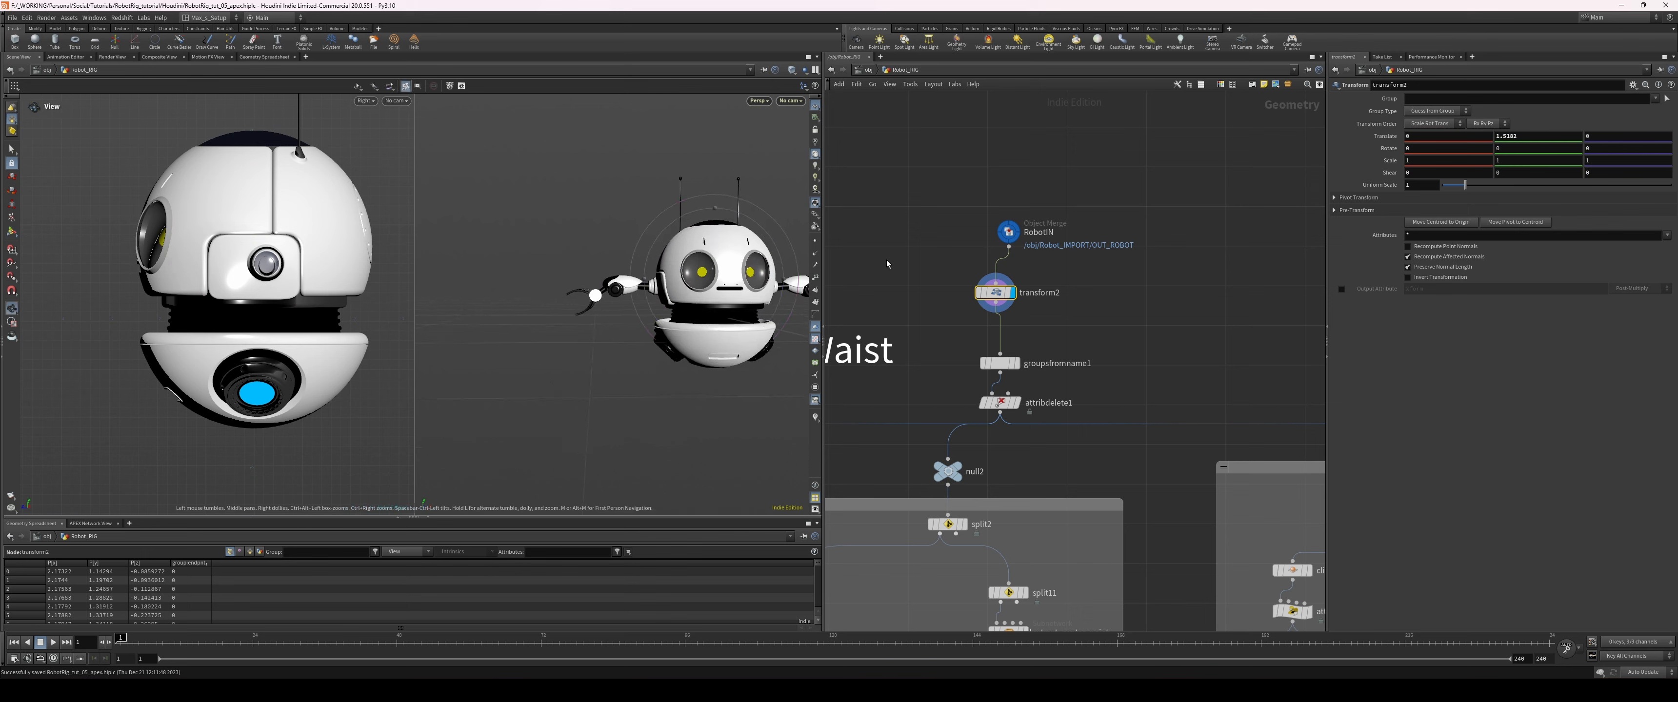
# - Arrange RobotIN, the new transform and groupsfromname1 into a straight vertical chain
pyautogui.moveTo(1079, 199); pyautogui.dragTo(990, 377)
pyautogui.press('l')
pyautogui.moveTo(1105, 217); pyautogui.dragTo(1006, 272)
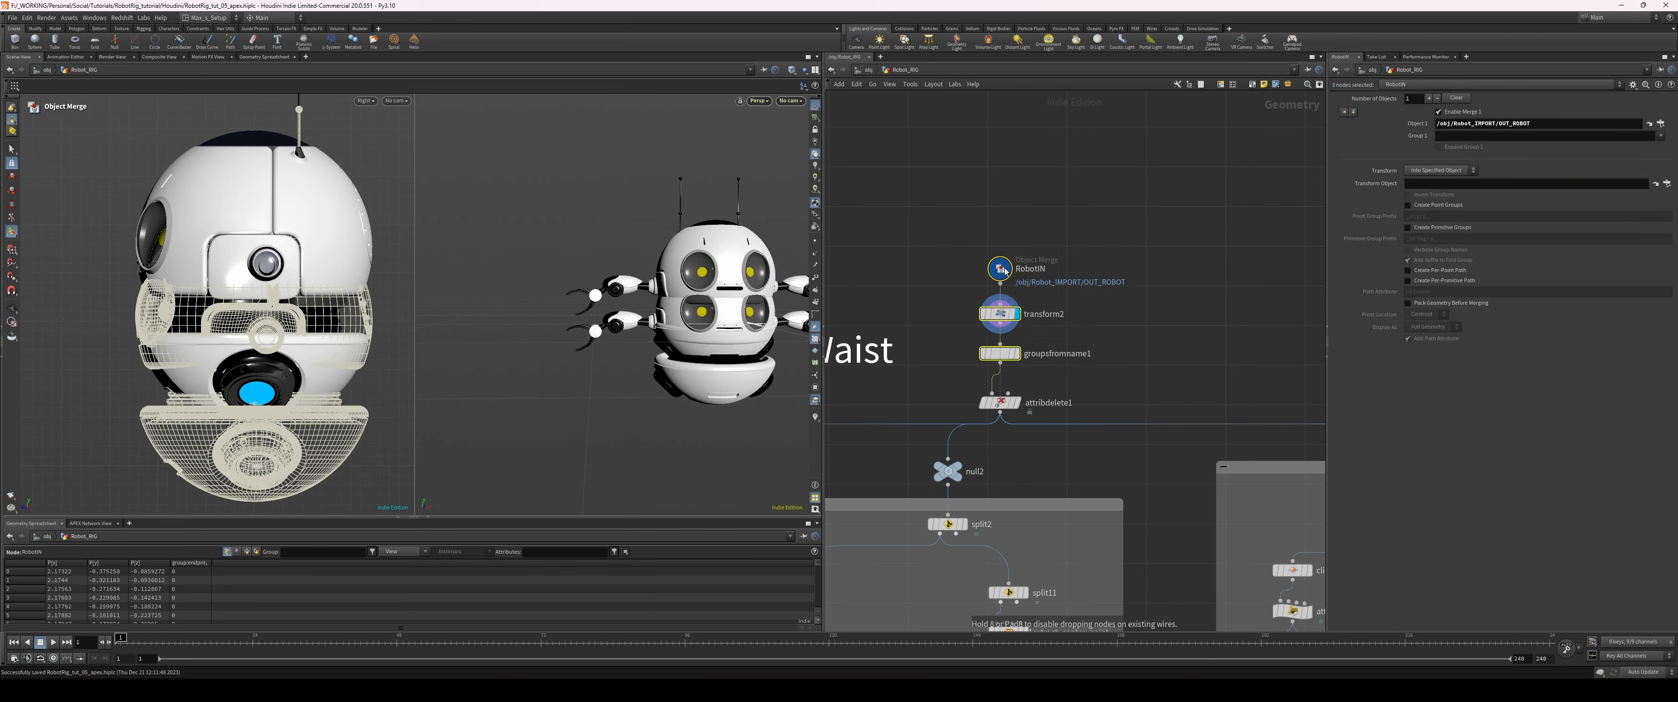
pyautogui.click(1168, 319)
# - Go to the Apex network and display the Scene Animate result, followed by custom_ctrls, to check the raised robot
pyautogui.moveTo(1177, 345); pyautogui.dragTo(1117, 355, button='right')
pyautogui.moveTo(1117, 355); pyautogui.dragTo(1096, 234, button='middle')
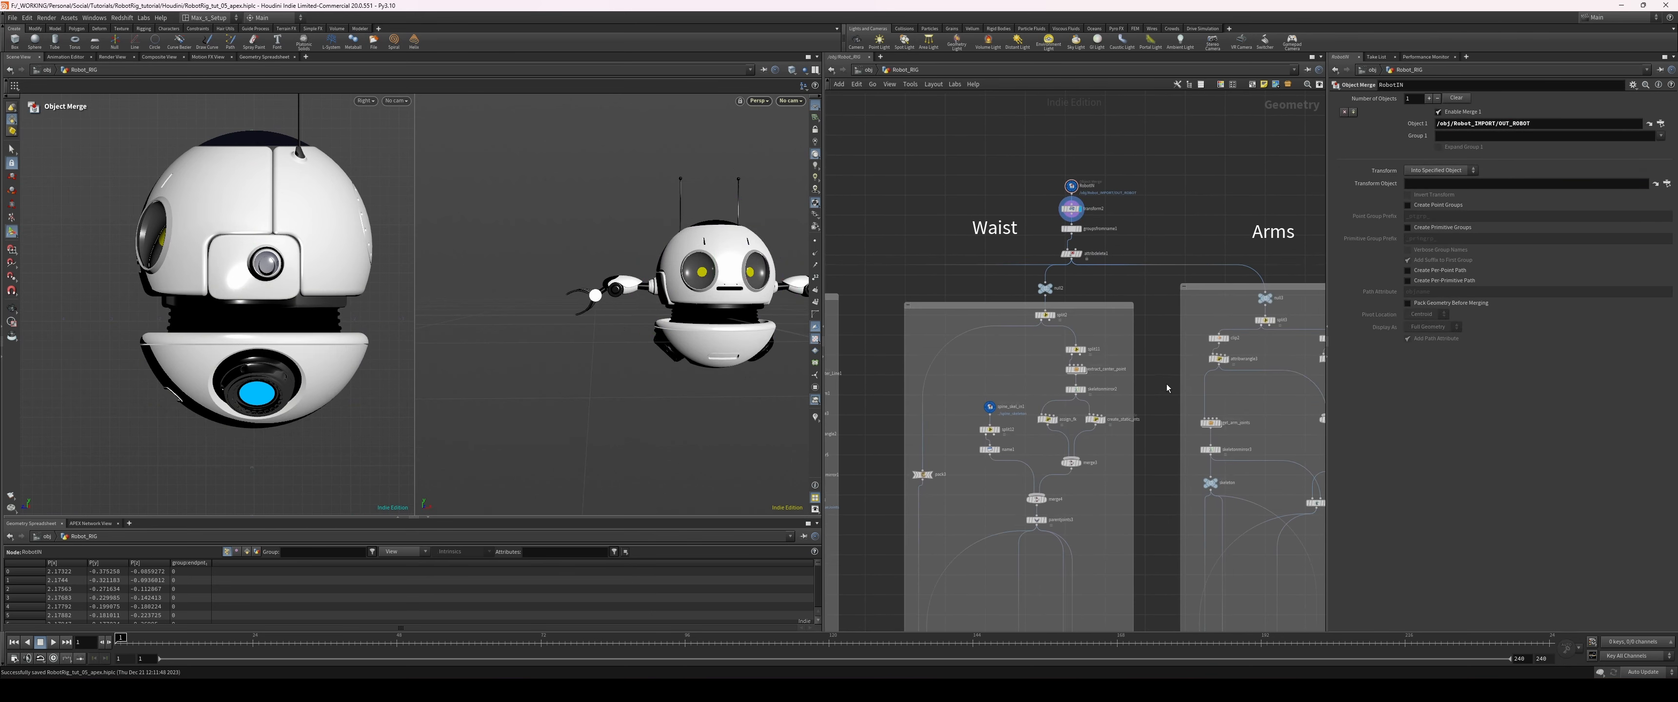
pyautogui.moveTo(1163, 386); pyautogui.dragTo(1073, 392, button='right')
pyautogui.moveTo(1101, 596); pyautogui.dragTo(1026, 289, button='middle')
pyautogui.moveTo(993, 430); pyautogui.dragTo(1038, 435, button='right')
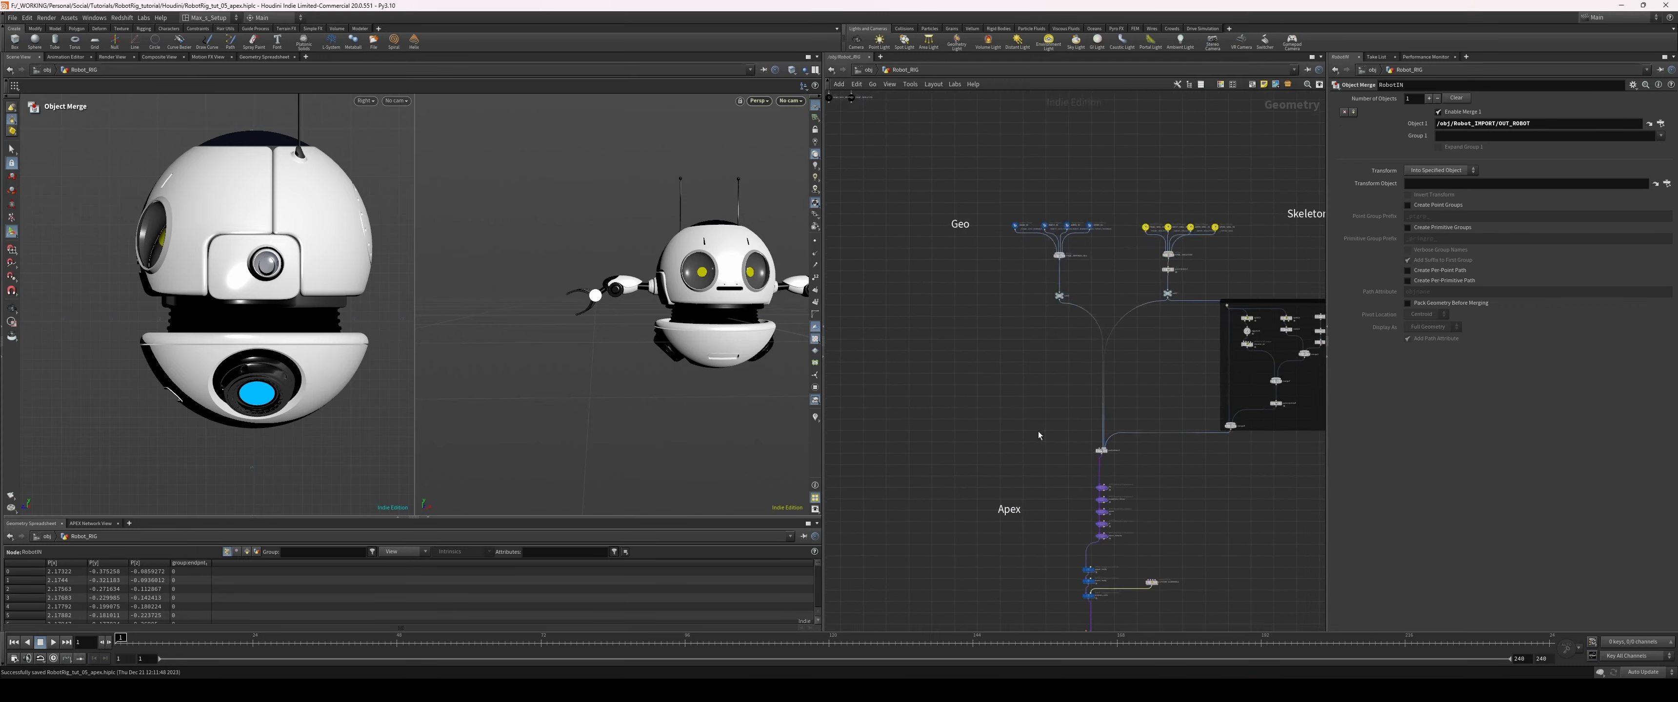
pyautogui.moveTo(1057, 501); pyautogui.dragTo(958, 391, button='middle')
pyautogui.moveTo(1044, 461)
pyautogui.mouseDown(button='right')
pyautogui.moveTo(1127, 401)
pyautogui.moveTo(1153, 405)
pyautogui.mouseUp(button='right')
pyautogui.moveTo(1100, 558); pyautogui.dragTo(1210, 412, button='middle')
pyautogui.moveTo(1173, 491); pyautogui.dragTo(1038, 522)
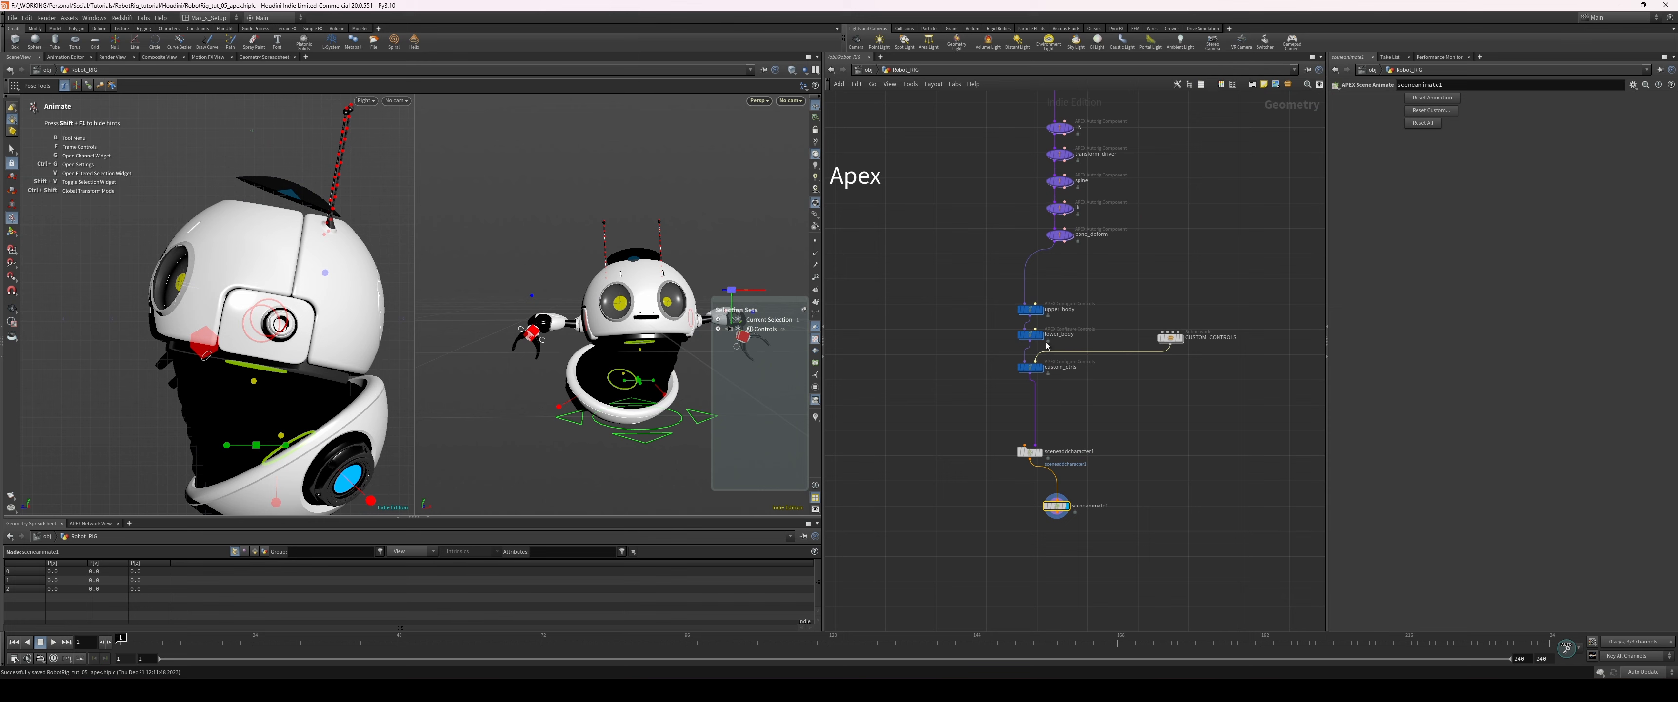
pyautogui.moveTo(995, 383); pyautogui.dragTo(1053, 367)
pyautogui.moveTo(998, 104); pyautogui.dragTo(981, 192, button='middle')
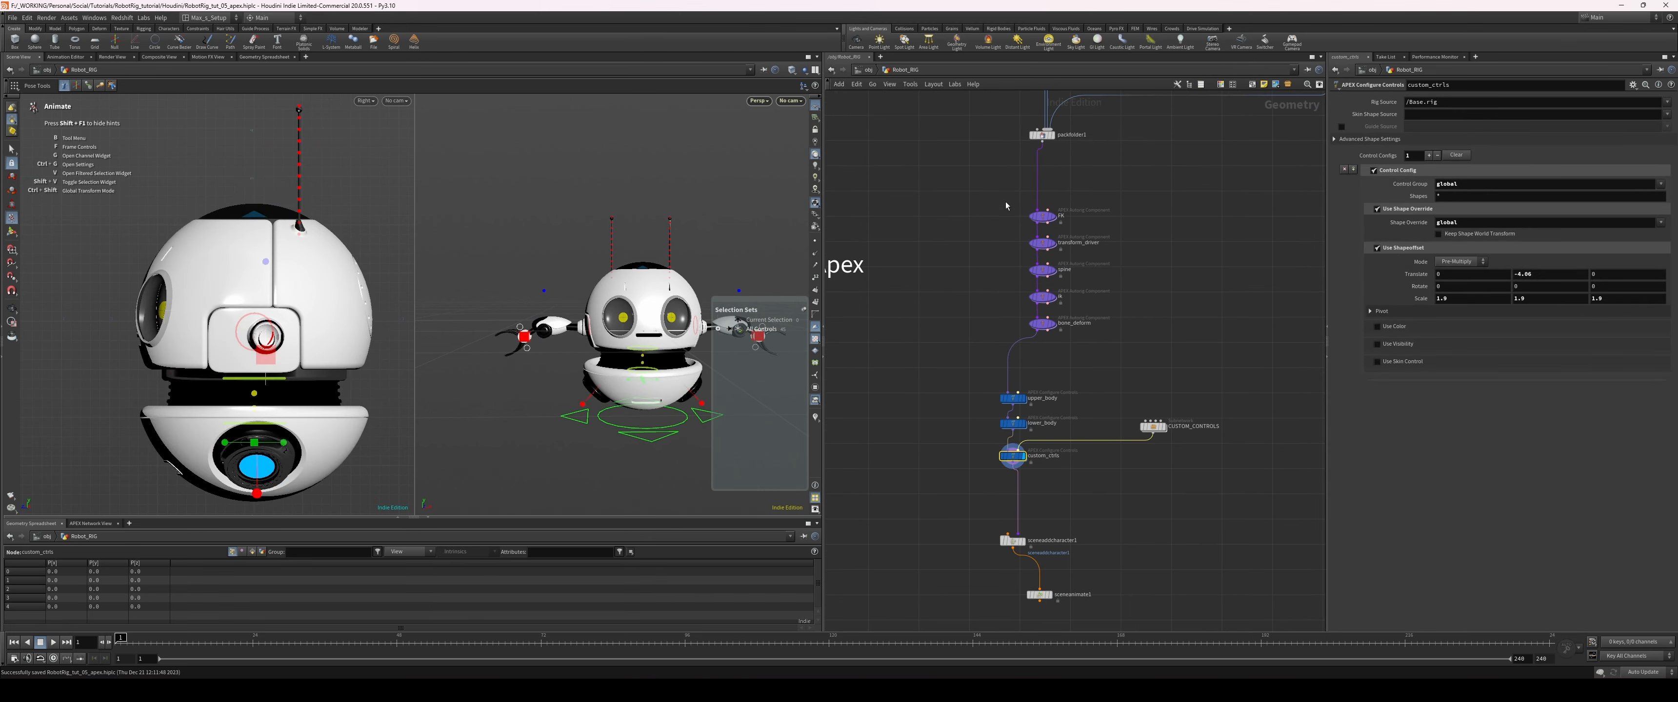
# - Check the raised robot on the bone_deform and ik components and return to custom_ctrls
pyautogui.moveTo(981, 193); pyautogui.dragTo(1100, 501)
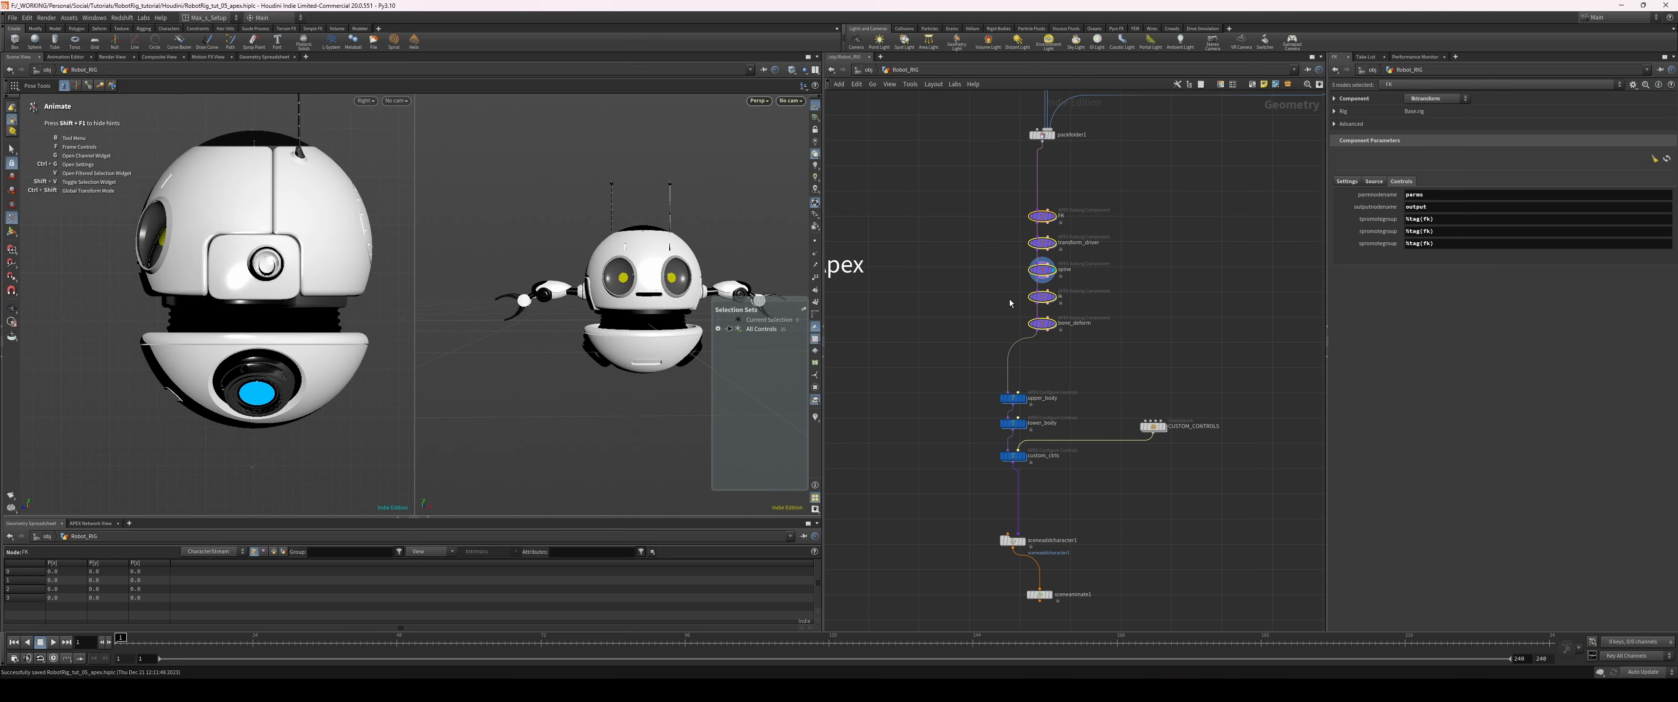
pyautogui.click(1042, 323)
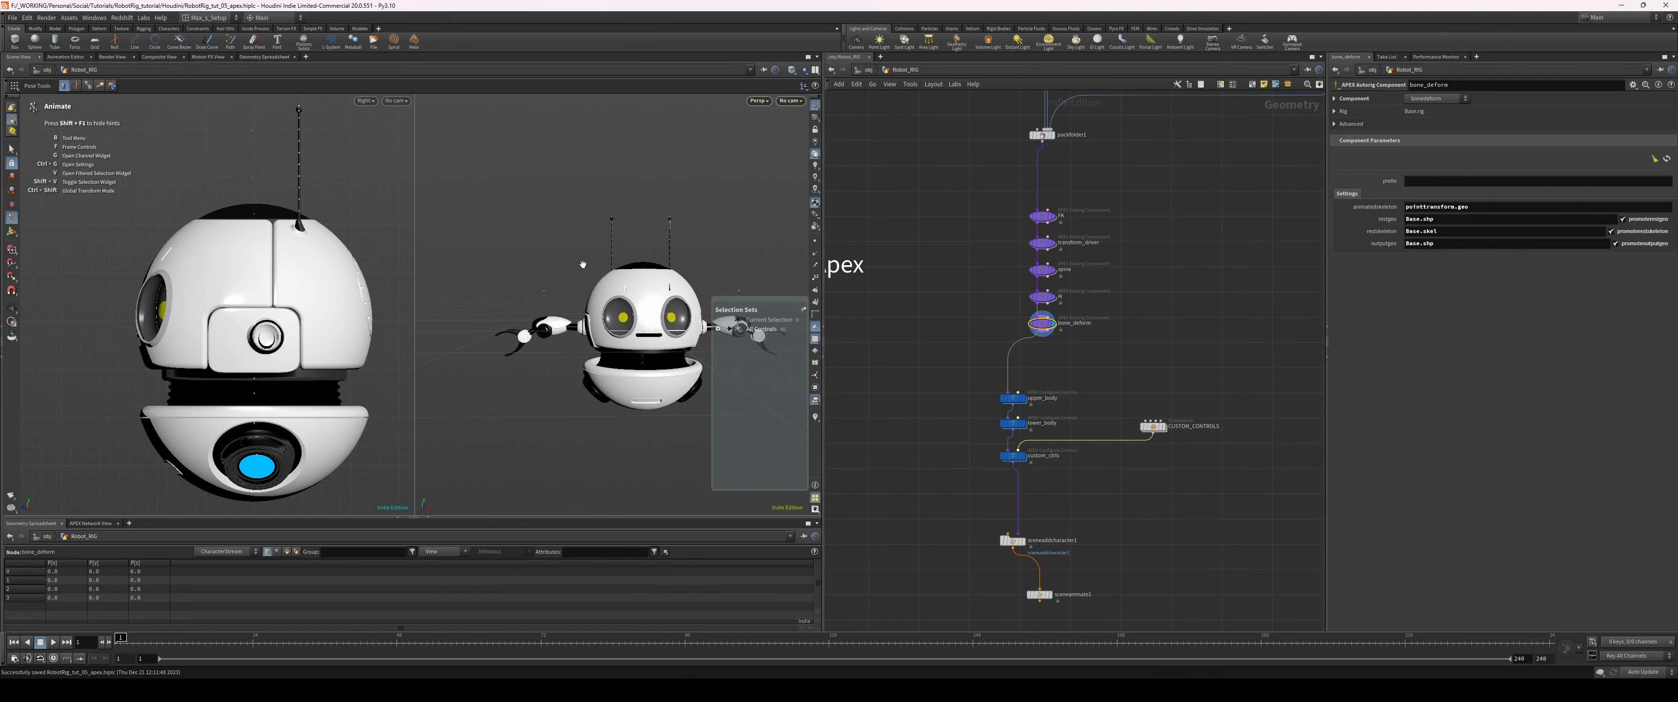
pyautogui.keyDown('alt'); pyautogui.moveTo(583, 265); pyautogui.dragTo(602, 277); pyautogui.keyUp('alt')
pyautogui.keyDown('alt'); pyautogui.moveTo(602, 277); pyautogui.dragTo(642, 296, button='right'); pyautogui.keyUp('alt')
pyautogui.moveTo(1013, 302); pyautogui.dragTo(1107, 280)
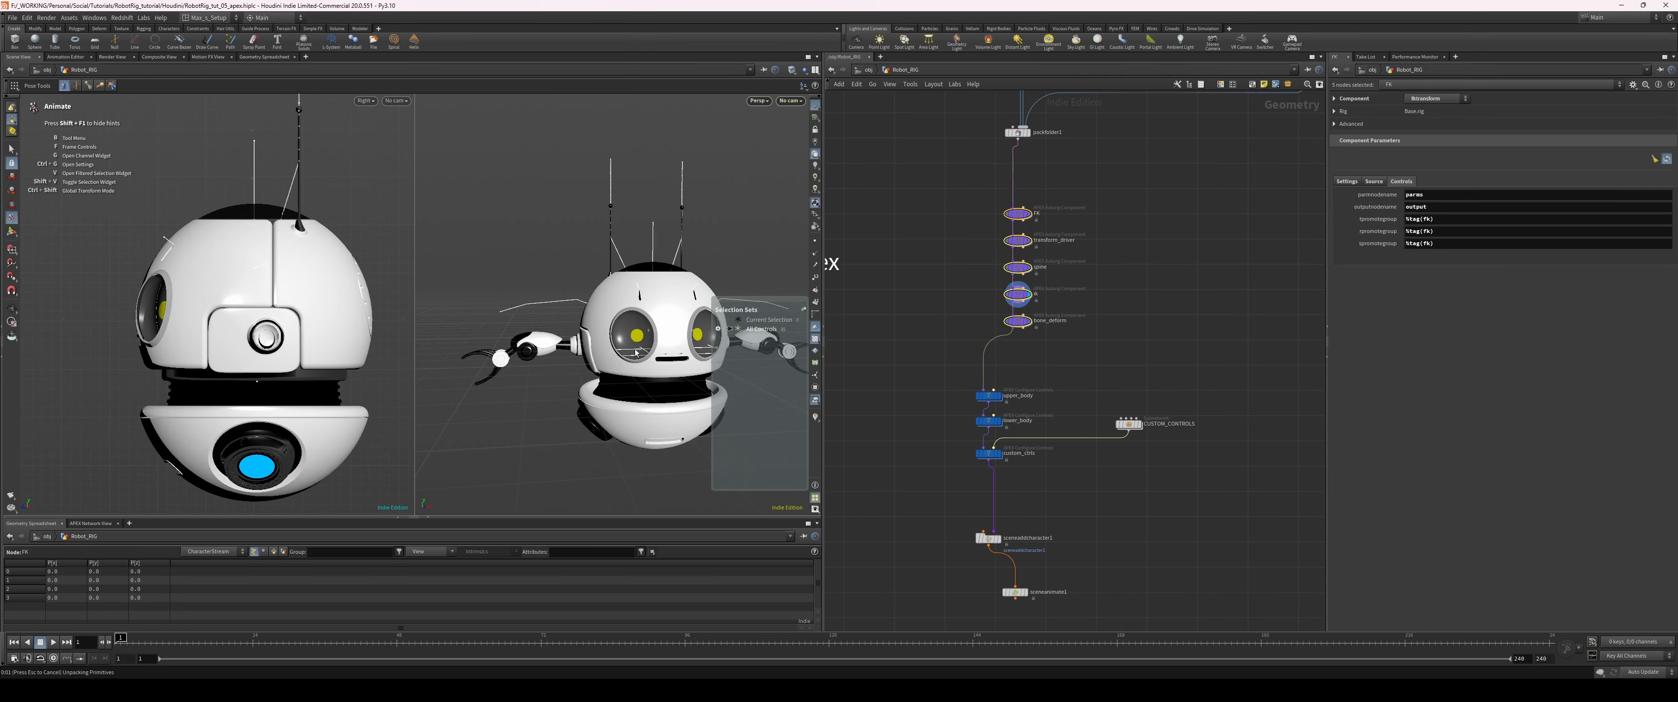
pyautogui.moveTo(1052, 461); pyautogui.dragTo(955, 437)
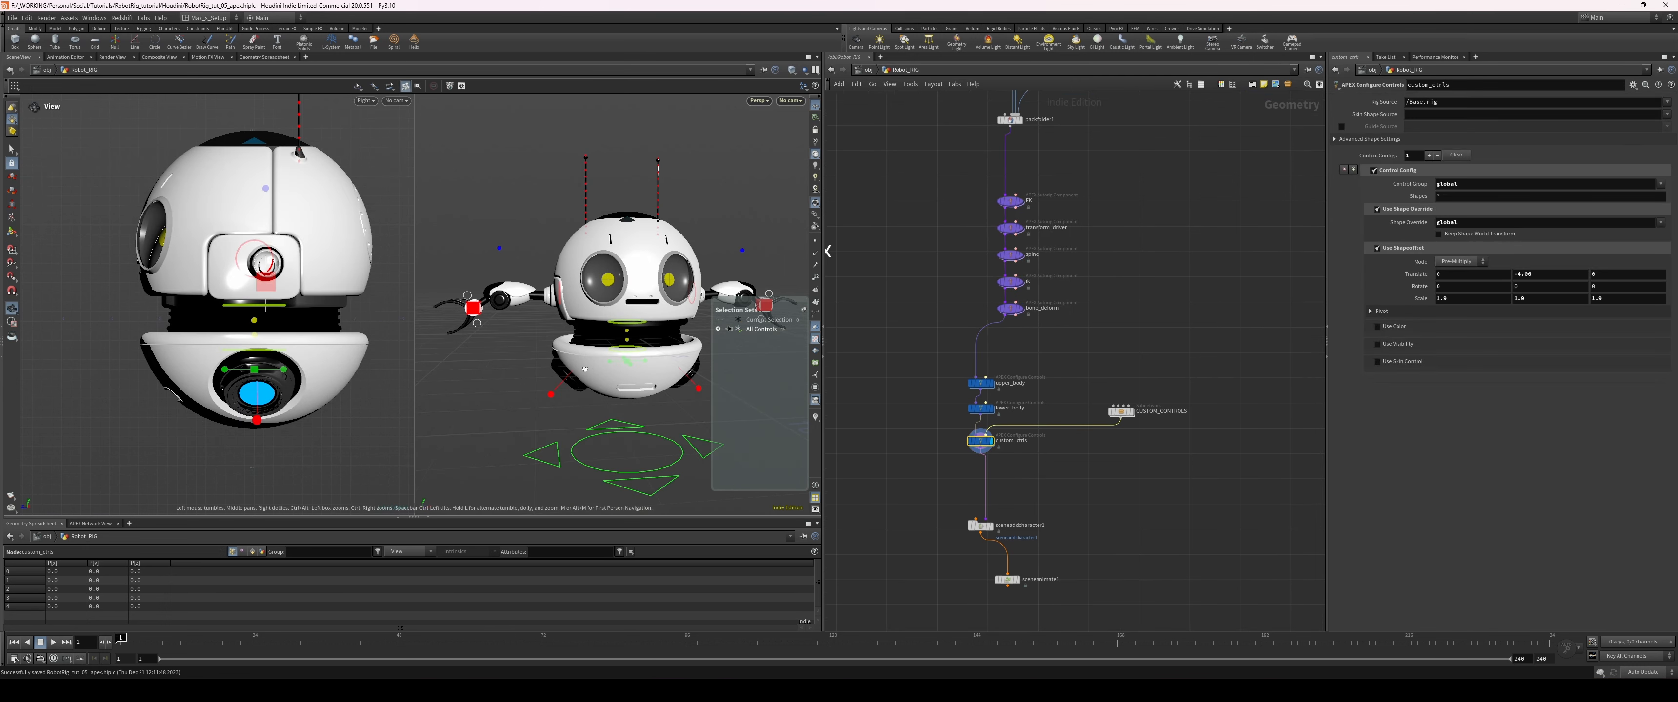
# - Try moving the central body controls and undo the trial moves
pyautogui.keyDown('alt'); pyautogui.moveTo(585, 369); pyautogui.dragTo(635, 360); pyautogui.keyUp('alt')
pyautogui.keyDown('alt'); pyautogui.moveTo(635, 359); pyautogui.dragTo(642, 385); pyautogui.keyUp('alt')
pyautogui.keyDown('alt'); pyautogui.moveTo(641, 384); pyautogui.dragTo(590, 361, button='middle'); pyautogui.keyUp('alt')
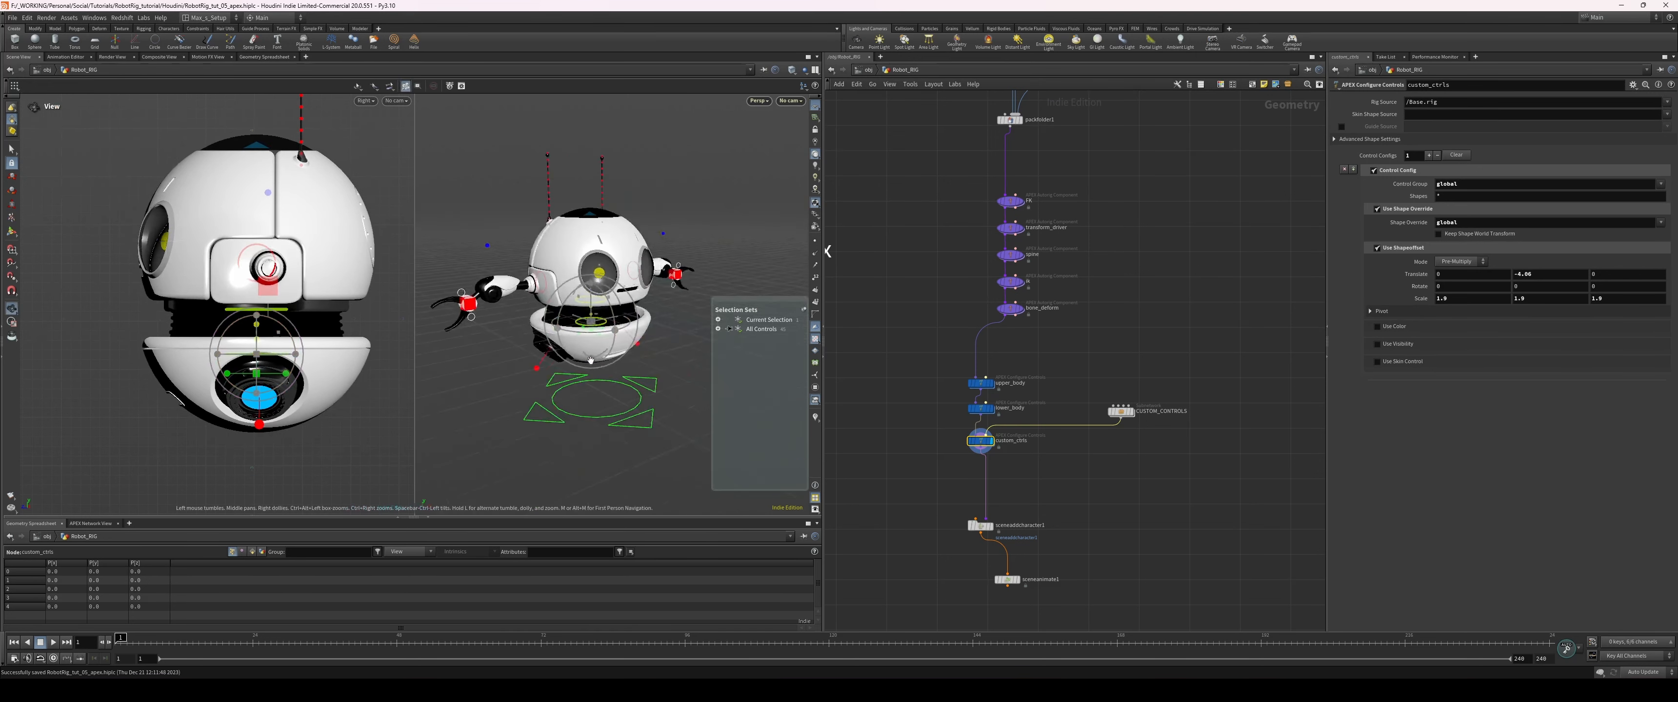
pyautogui.keyDown('alt'); pyautogui.moveTo(591, 360); pyautogui.dragTo(595, 340); pyautogui.keyUp('alt')
pyautogui.moveTo(588, 327); pyautogui.dragTo(581, 320)
pyautogui.hotkey('ctrl', 'z')
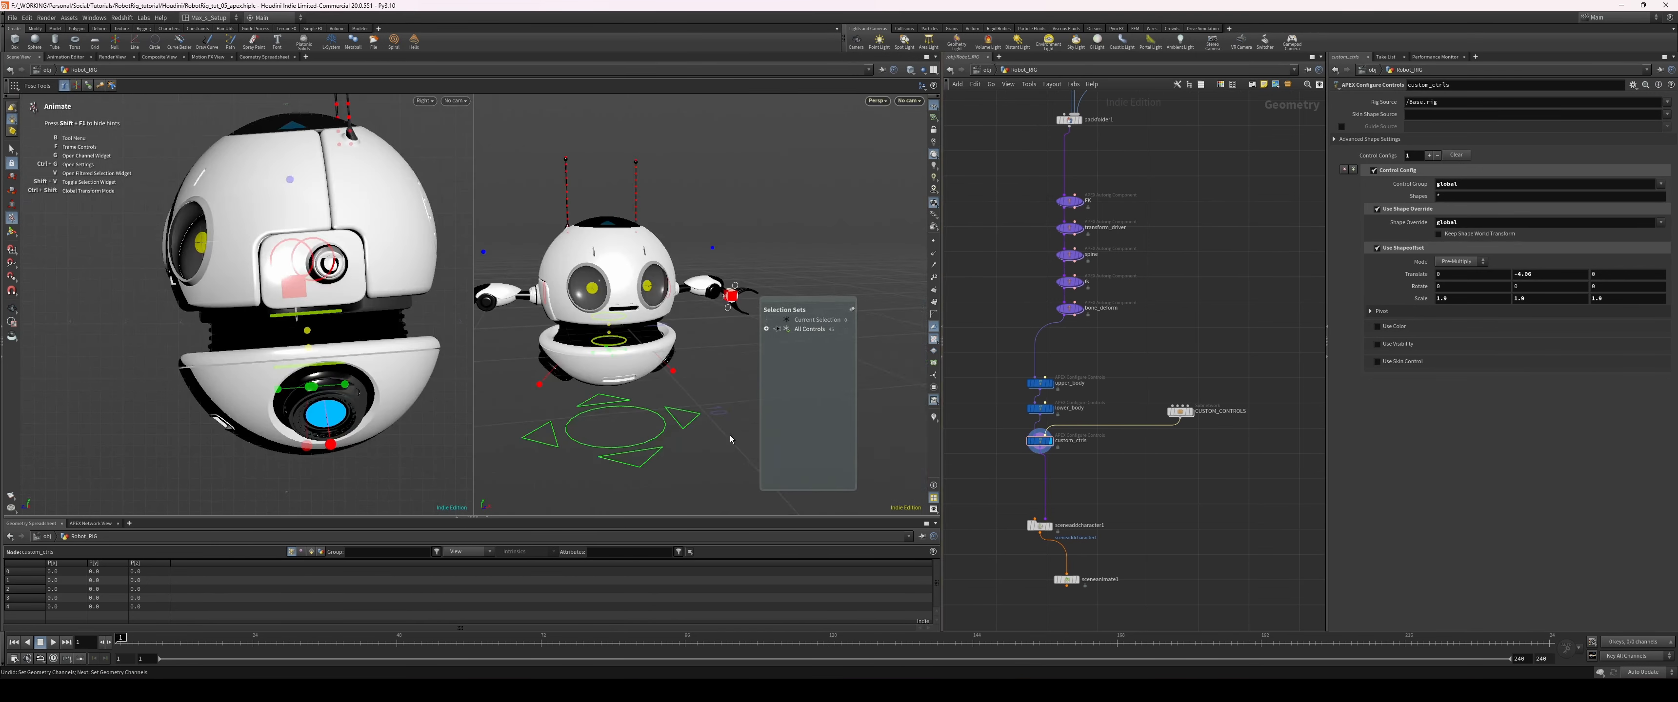
pyautogui.keyDown('alt'); pyautogui.moveTo(730, 439); pyautogui.dragTo(641, 426); pyautogui.keyUp('alt')
pyautogui.hotkey('ctrl', 'z')
pyautogui.click(677, 314)
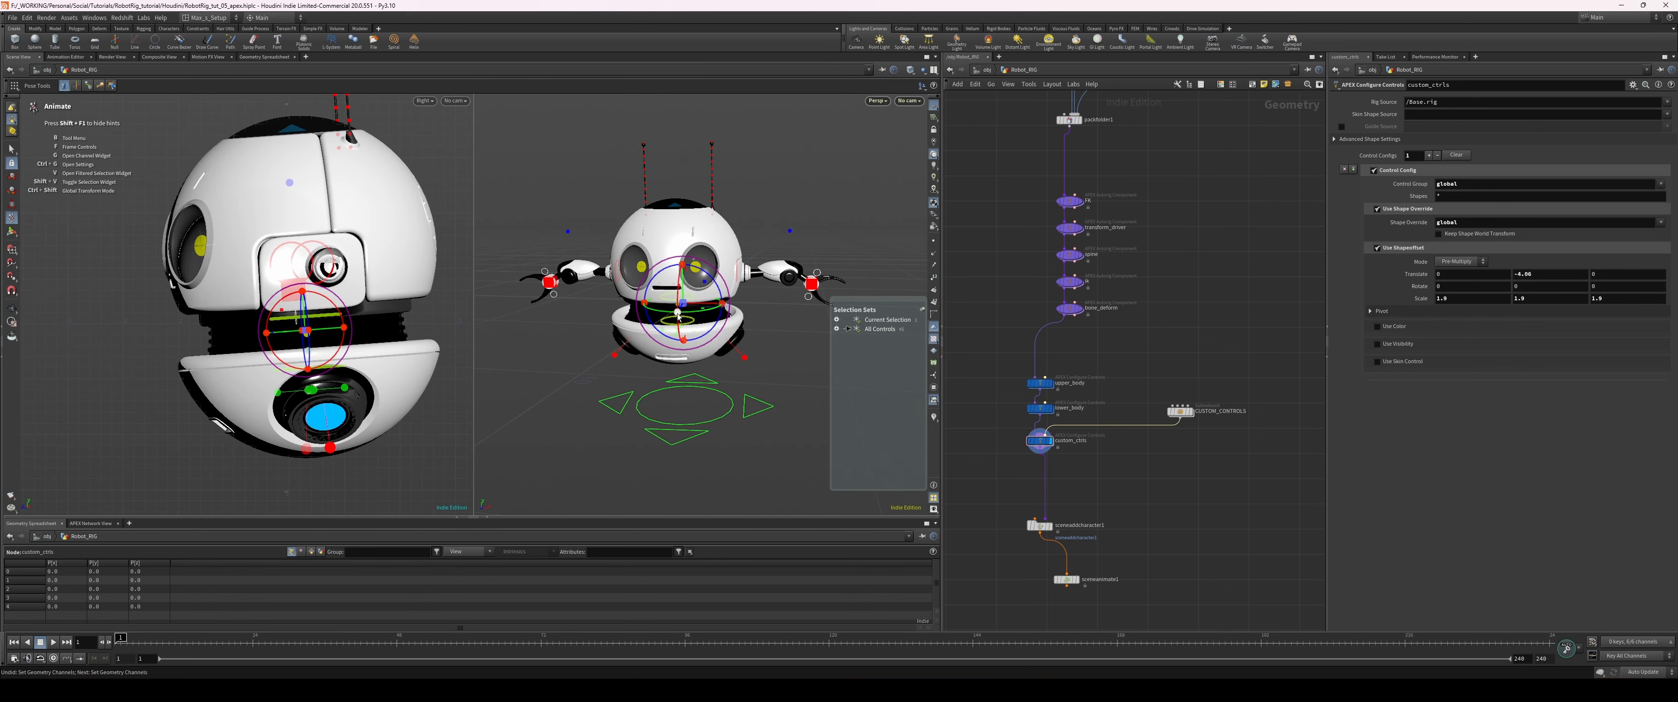
pyautogui.hotkey('ctrl', 'z')
# - Try the central body and left hand controls and examine the arm's behaviour up close
pyautogui.moveTo(678, 316)
pyautogui.keyDown('alt'); pyautogui.mouseDown()
pyautogui.moveTo(569, 330)
pyautogui.moveTo(732, 326)
pyautogui.moveTo(677, 318)
pyautogui.mouseUp(); pyautogui.keyUp('alt')
pyautogui.scroll(4, 569, 329)
pyautogui.click(726, 318)
pyautogui.moveTo(677, 324); pyautogui.dragTo(742, 313)
pyautogui.moveTo(742, 313)
pyautogui.keyDown('alt'); pyautogui.mouseDown()
pyautogui.moveTo(678, 310)
pyautogui.moveTo(778, 303)
pyautogui.moveTo(720, 303)
pyautogui.mouseUp(); pyautogui.keyUp('alt')
pyautogui.scroll(-5, 757, 300)
pyautogui.scroll(4, 691, 308)
pyautogui.keyDown('alt'); pyautogui.moveTo(749, 305); pyautogui.dragTo(792, 310, button='middle'); pyautogui.keyUp('alt')
pyautogui.keyDown('alt'); pyautogui.moveTo(792, 310); pyautogui.dragTo(777, 308, button='right'); pyautogui.keyUp('alt')
pyautogui.keyDown('alt'); pyautogui.moveTo(776, 308); pyautogui.dragTo(792, 309, button='middle'); pyautogui.keyUp('alt')
pyautogui.keyDown('alt'); pyautogui.moveTo(792, 308); pyautogui.dragTo(796, 307); pyautogui.keyUp('alt')
pyautogui.moveTo(796, 307); pyautogui.dragTo(742, 311, button='middle')
pyautogui.keyDown('alt'); pyautogui.moveTo(742, 311); pyautogui.dragTo(775, 316); pyautogui.keyUp('alt')
pyautogui.keyDown('alt'); pyautogui.moveTo(710, 316); pyautogui.dragTo(721, 329, button='right'); pyautogui.keyUp('alt')
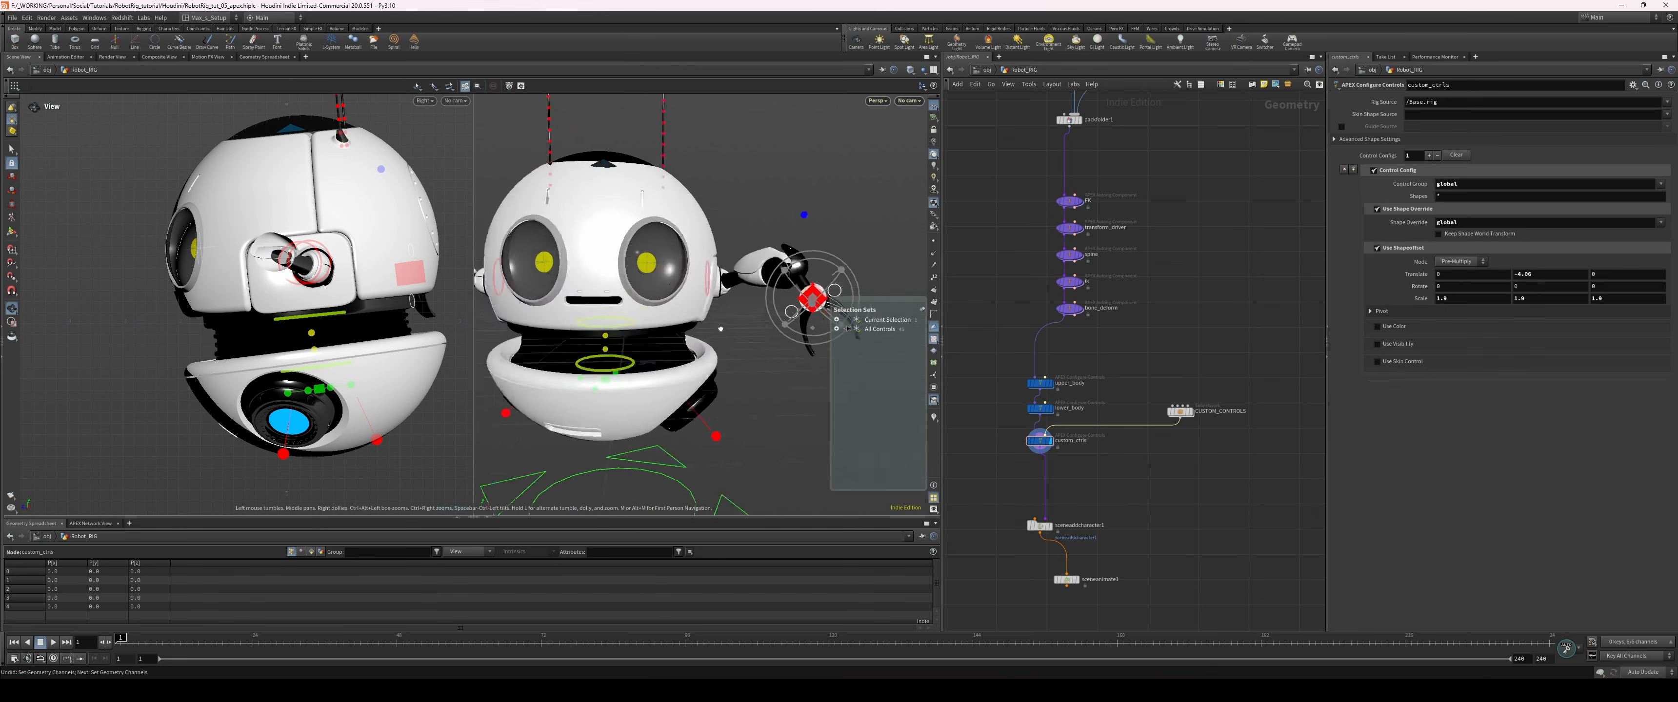
# - Select a central body control at the waist and examine it from several angles
pyautogui.keyDown('alt'); pyautogui.moveTo(720, 329); pyautogui.dragTo(658, 326); pyautogui.keyUp('alt')
pyautogui.keyDown('alt'); pyautogui.moveTo(658, 326); pyautogui.dragTo(689, 331, button='right'); pyautogui.keyUp('alt')
pyautogui.moveTo(689, 331)
pyautogui.mouseDown(button='middle')
pyautogui.moveTo(659, 327)
pyautogui.moveTo(701, 311)
pyautogui.moveTo(681, 314)
pyautogui.mouseUp(button='middle')
pyautogui.keyDown('alt'); pyautogui.moveTo(681, 314); pyautogui.dragTo(642, 310, button='right'); pyautogui.keyUp('alt')
pyautogui.moveTo(641, 310)
pyautogui.keyDown('alt'); pyautogui.mouseDown()
pyautogui.moveTo(707, 311)
pyautogui.moveTo(655, 331)
pyautogui.mouseUp(); pyautogui.keyUp('alt')
pyautogui.click(658, 338)
pyautogui.keyDown('alt'); pyautogui.moveTo(654, 331); pyautogui.dragTo(632, 325, button='right'); pyautogui.keyUp('alt')
pyautogui.keyDown('alt'); pyautogui.moveTo(631, 326); pyautogui.dragTo(664, 333); pyautogui.keyUp('alt')
# - Try another move of the rig controls, view it around the robot, and undo the trial moves
pyautogui.moveTo(721, 297); pyautogui.dragTo(705, 291)
pyautogui.keyDown('alt'); pyautogui.moveTo(722, 296); pyautogui.dragTo(755, 293); pyautogui.keyUp('alt')
pyautogui.keyDown('alt'); pyautogui.moveTo(755, 293); pyautogui.dragTo(779, 297, button='right'); pyautogui.keyUp('alt')
pyautogui.keyDown('alt'); pyautogui.moveTo(757, 293); pyautogui.dragTo(846, 314); pyautogui.keyUp('alt')
pyautogui.hotkey('ctrl', 'z')
pyautogui.hotkey('ctrl', 'z')
pyautogui.hotkey('ctrl', 'z')
# - Reposition both hand controls to pose the robot's arms
pyautogui.moveTo(749, 278); pyautogui.dragTo(796, 269)
pyautogui.moveTo(796, 268); pyautogui.dragTo(873, 279)
pyautogui.moveTo(523, 271); pyautogui.dragTo(577, 260)
pyautogui.keyDown('alt'); pyautogui.moveTo(600, 263); pyautogui.dragTo(573, 269); pyautogui.keyUp('alt')
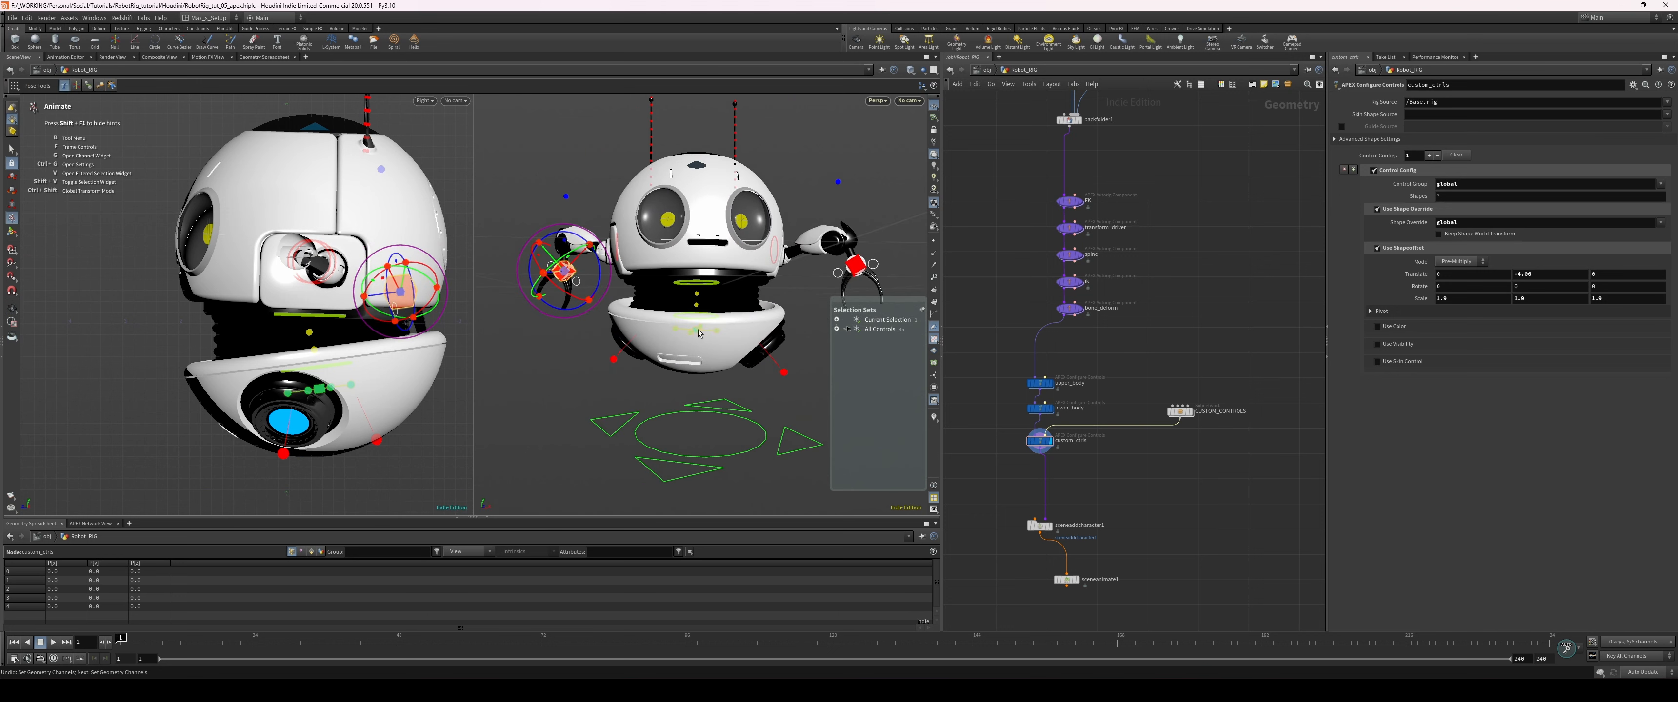
# - Undo the last hand control moves to return the robot's arms to their rest pose
pyautogui.hotkey('ctrl', 'z')
pyautogui.hotkey('ctrl', 'z')
pyautogui.hotkey('ctrl', 'z')
pyautogui.keyDown('alt'); pyautogui.moveTo(677, 352); pyautogui.dragTo(896, 380); pyautogui.keyUp('alt')
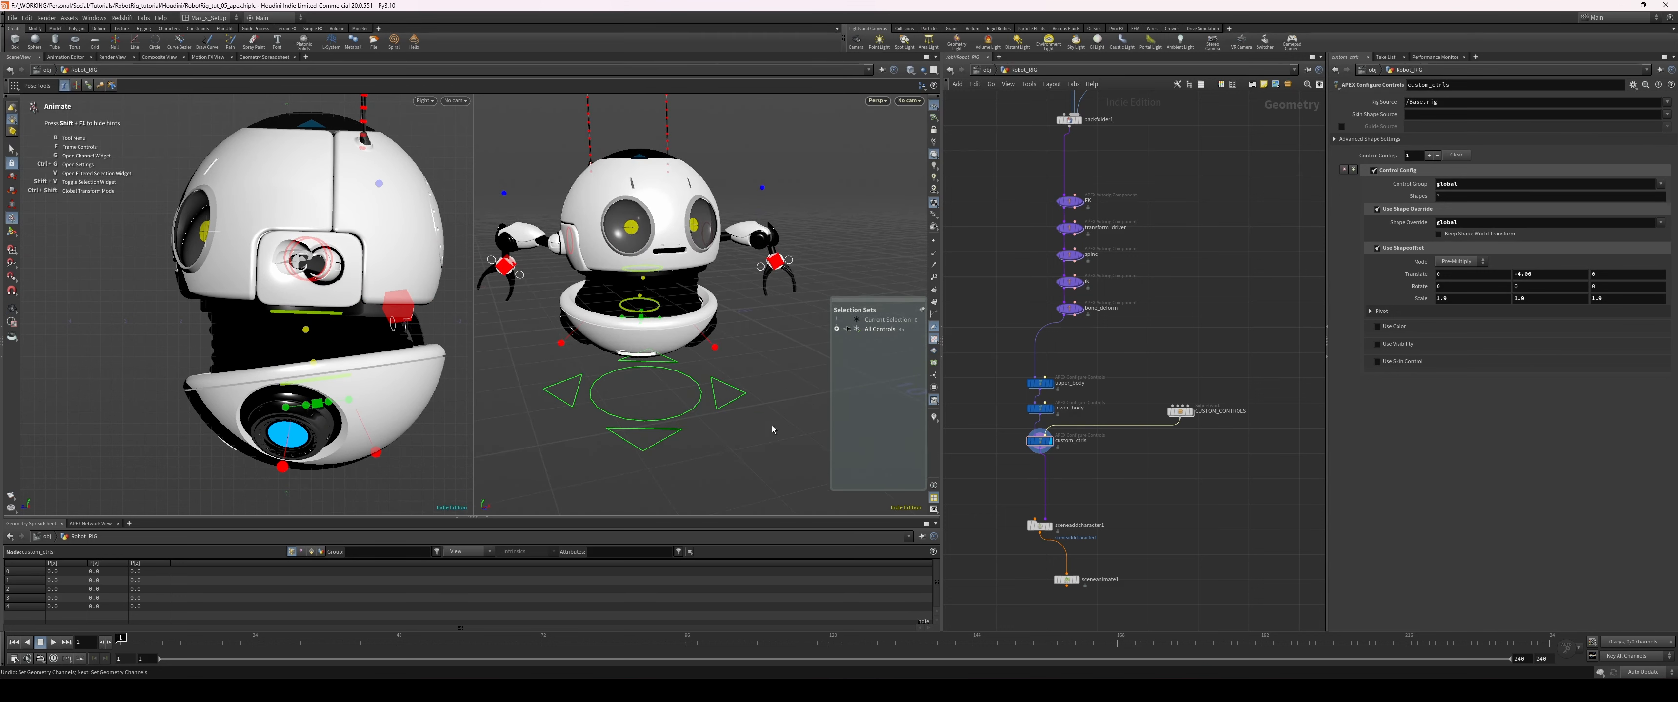
# - Set the two scene nodes apart and branch a Null named FINAL_RIG off custom_ctrls
pyautogui.scroll(-1, 773, 422)
pyautogui.moveTo(1134, 512); pyautogui.dragTo(1160, 459, button='middle')
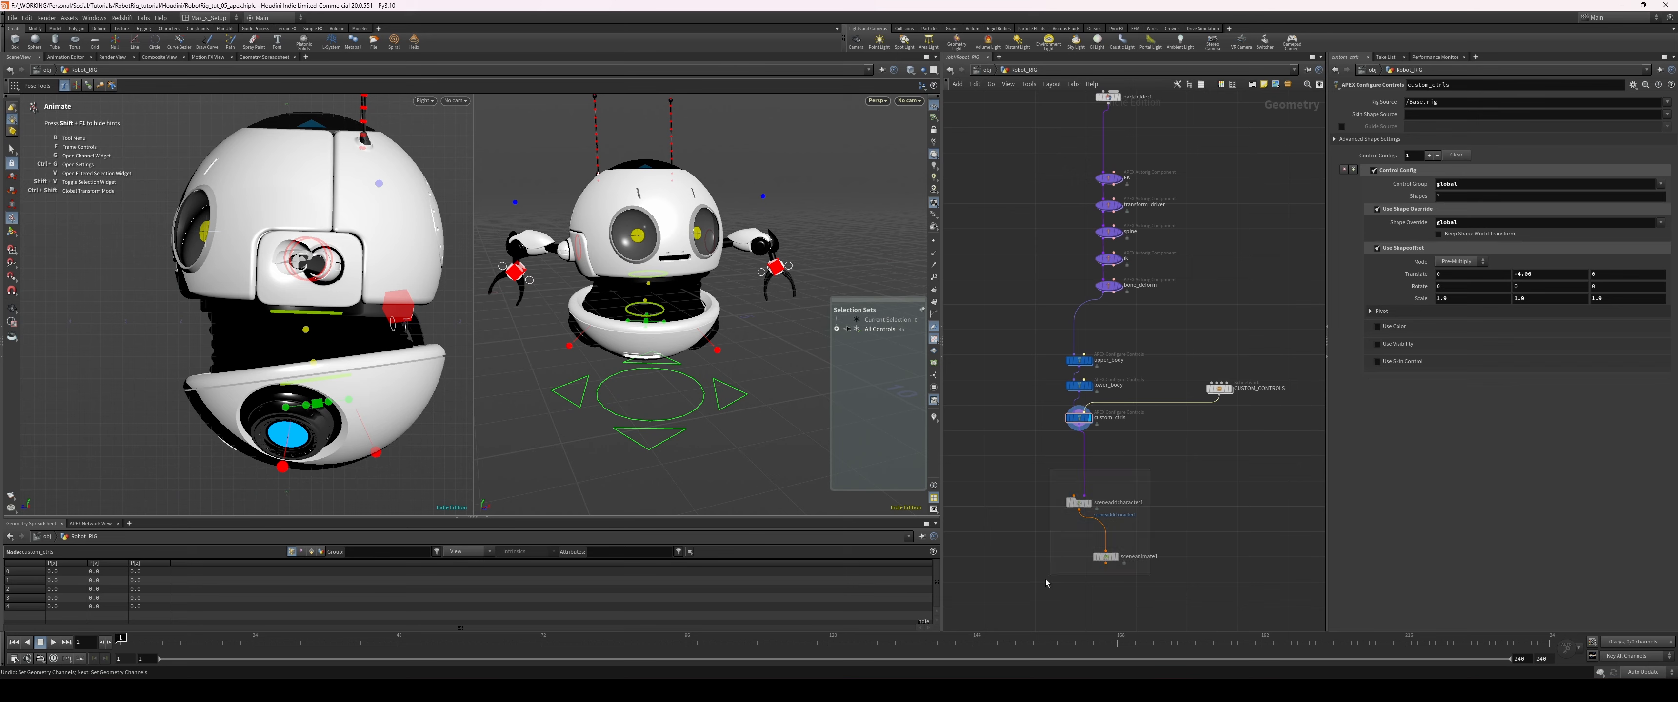
pyautogui.moveTo(1046, 580); pyautogui.dragTo(1045, 582)
pyautogui.click(1124, 361)
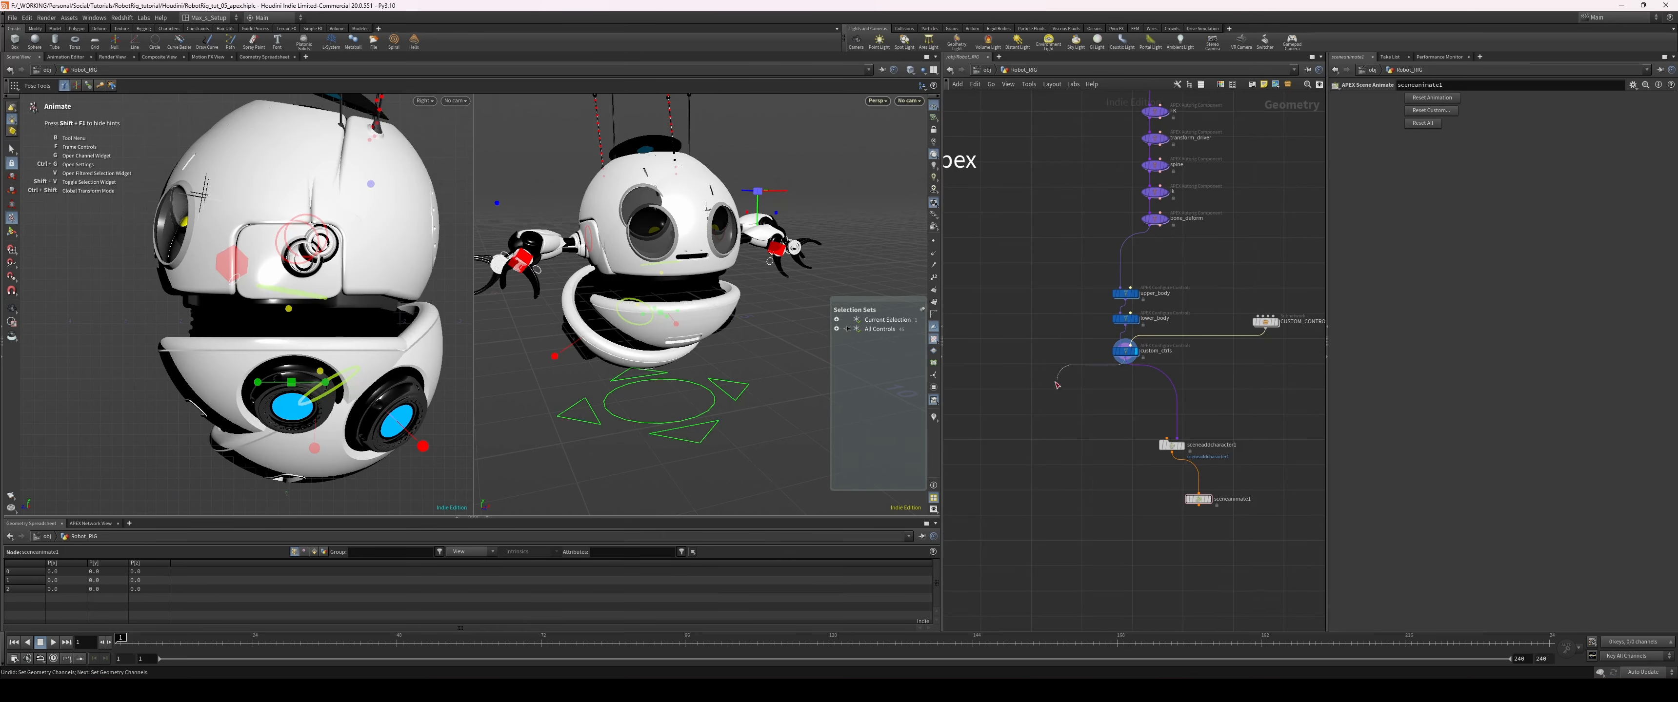
pyautogui.press('Tab')
pyautogui.write('nu')
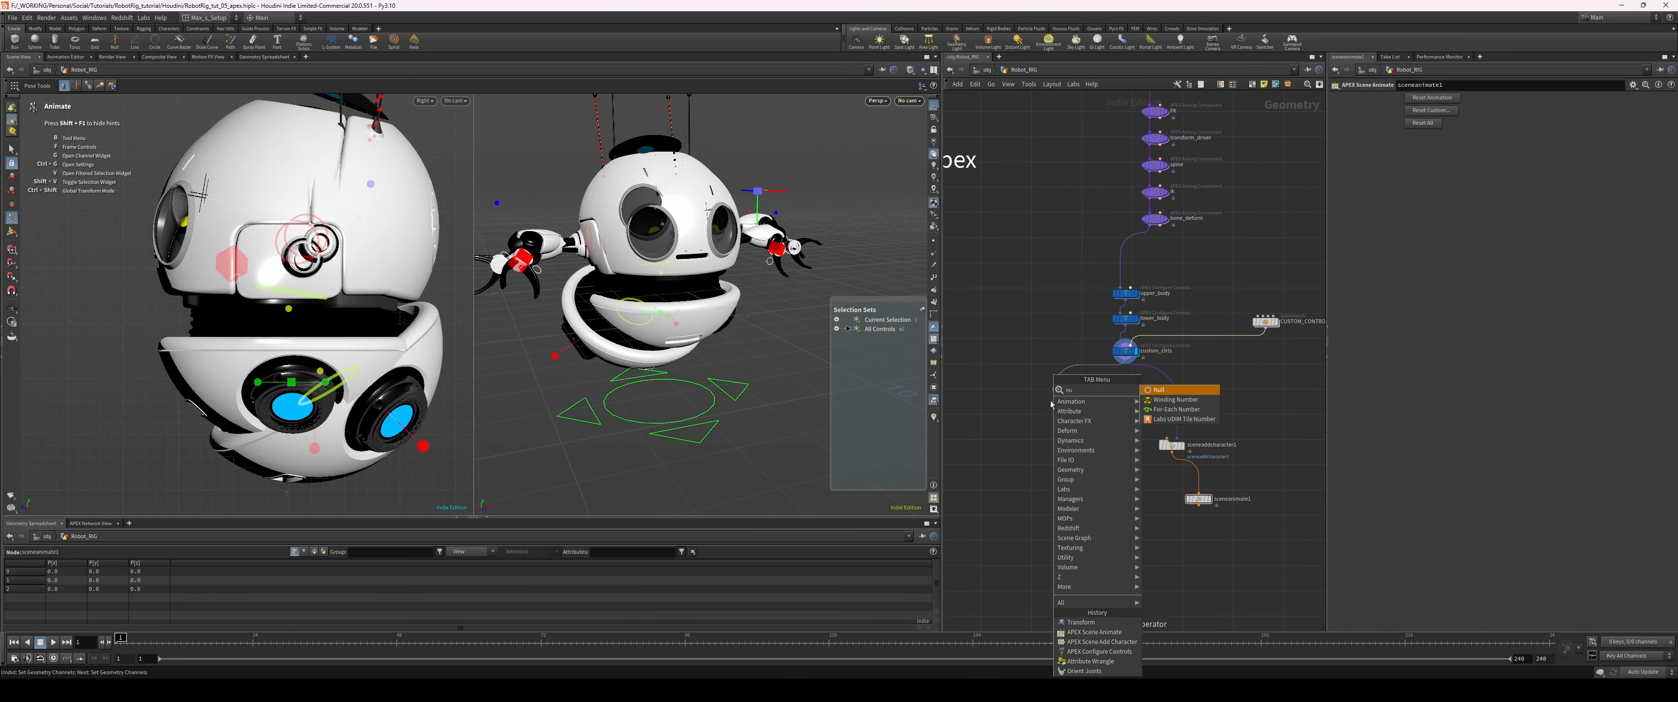
pyautogui.press('Return')
pyautogui.click(1051, 399)
pyautogui.press('capslock')
pyautogui.write('FIN')
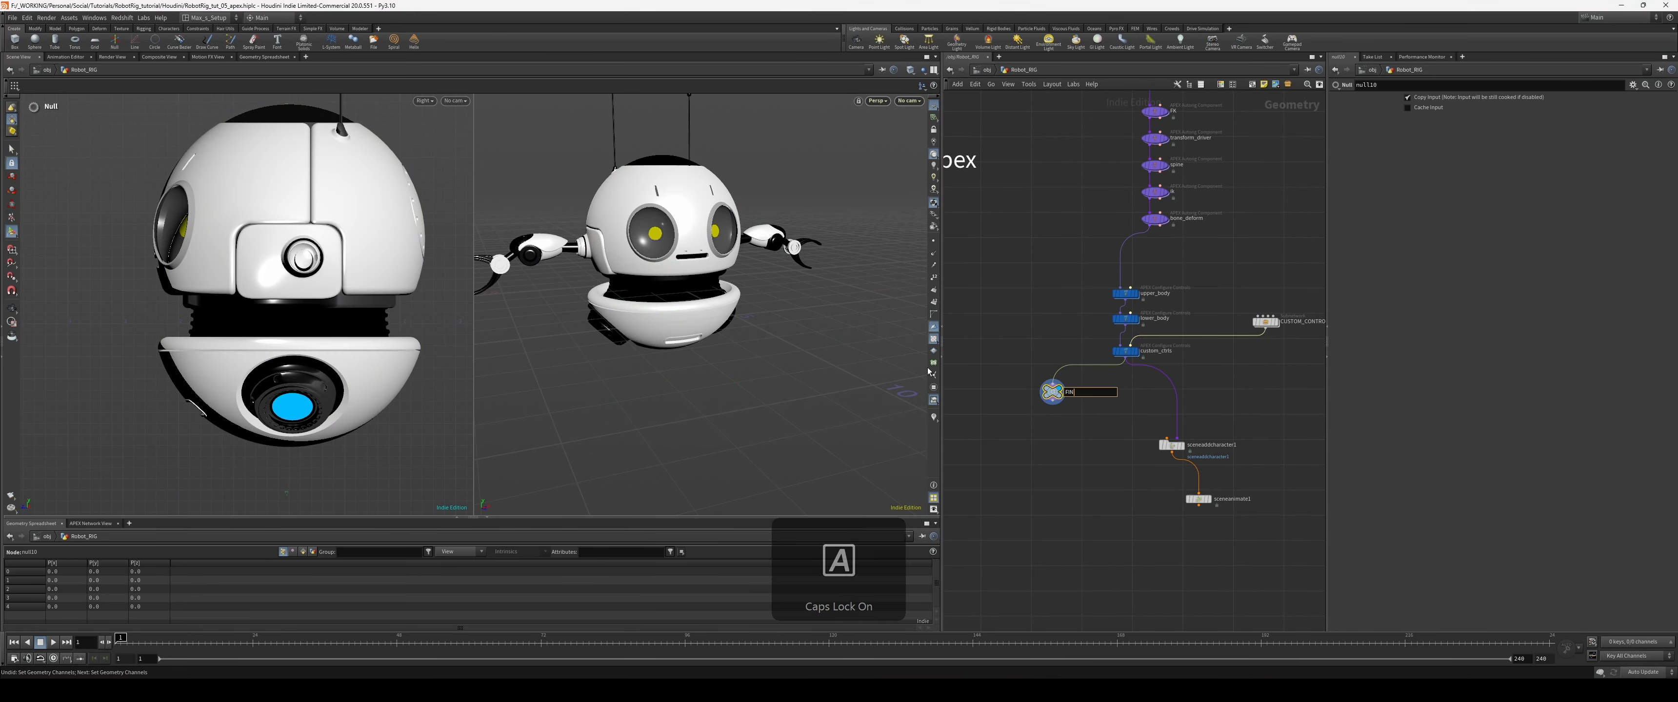
pyautogui.write('AL_RIG')
pyautogui.press('Return')
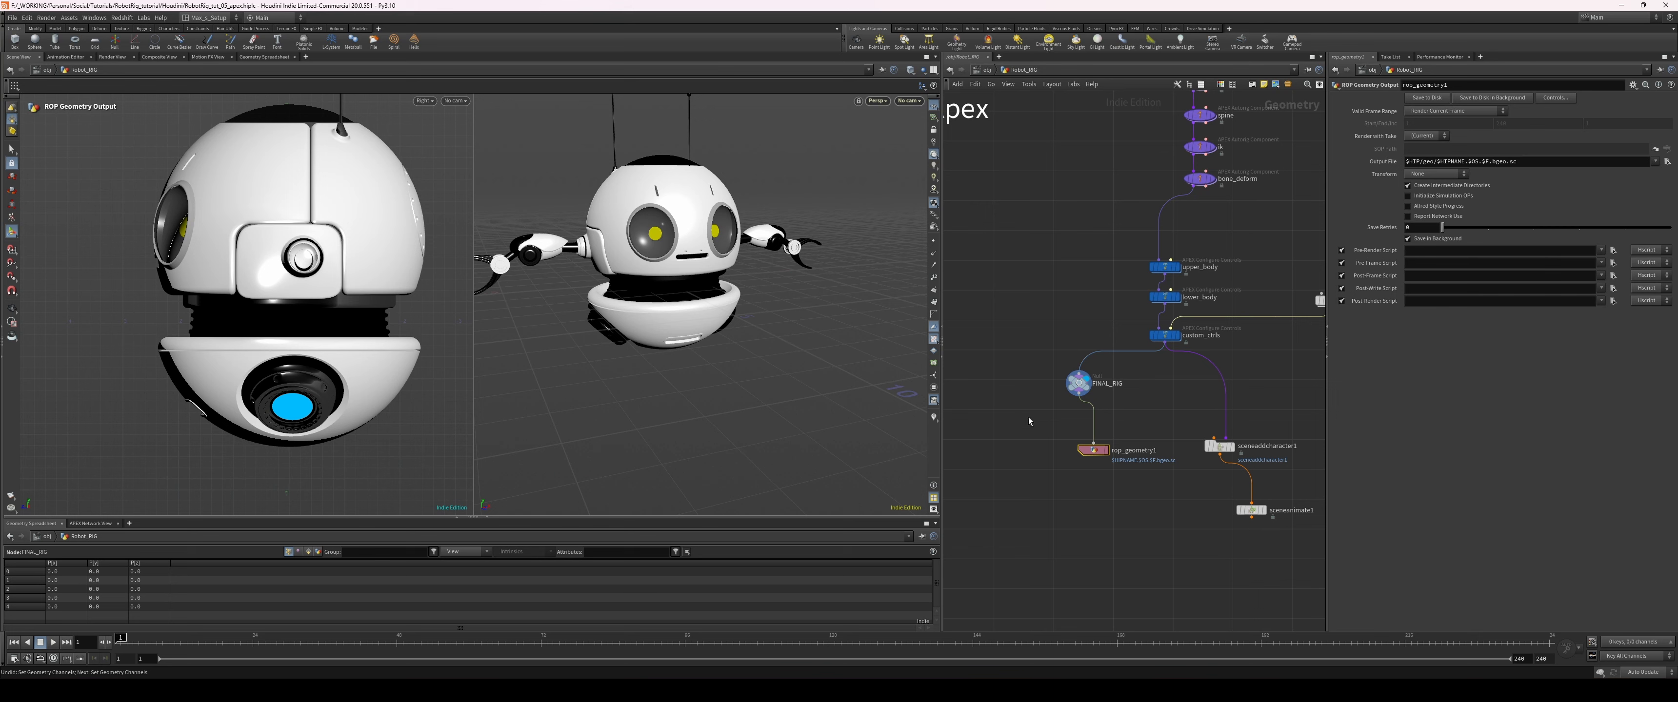
# - Set the geometry output below FINAL_RIG to write rig_noPV_01.bgeo, and load that file through a separate File node
pyautogui.scroll(2, 1053, 464)
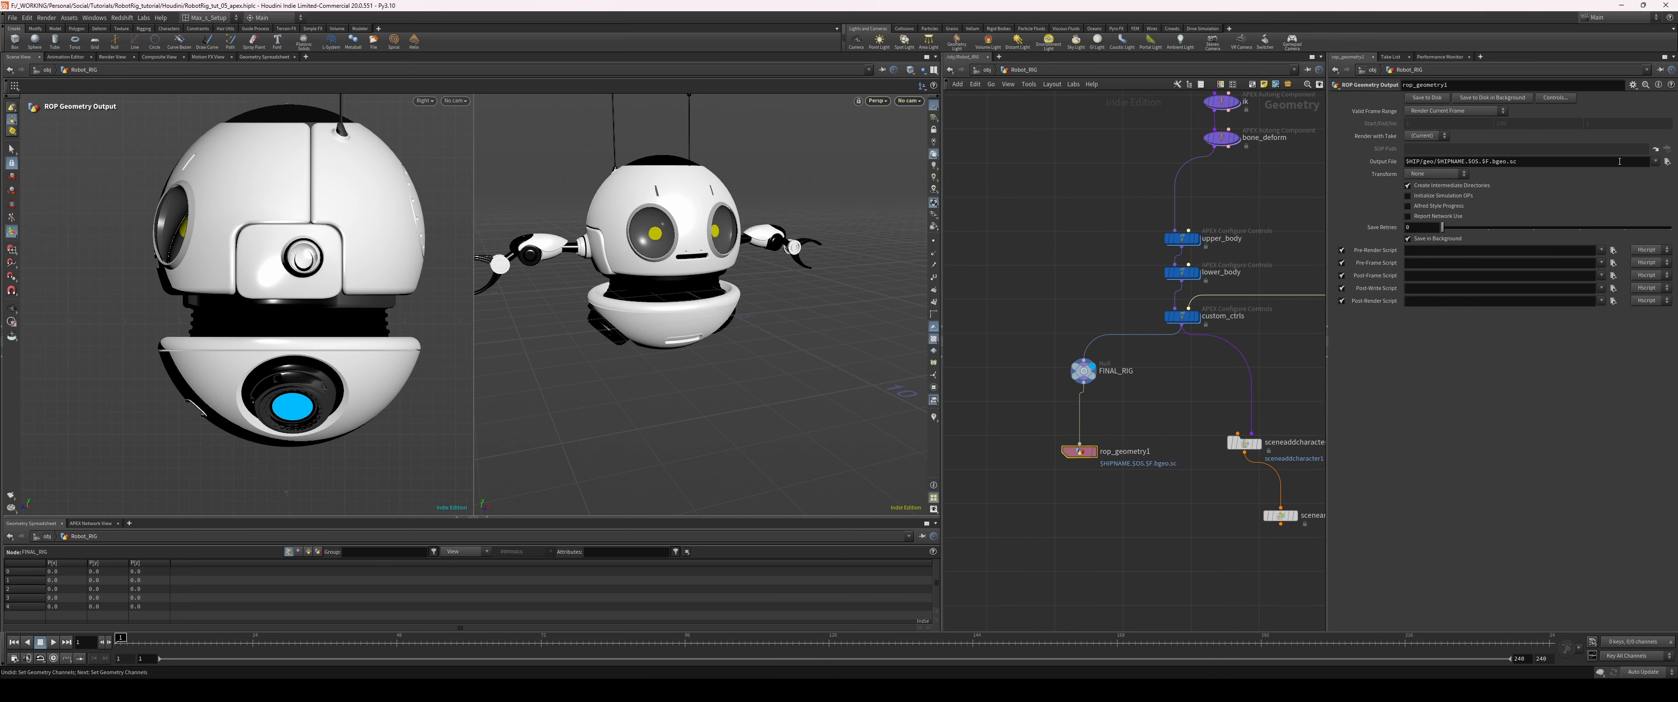
pyautogui.click(1666, 162)
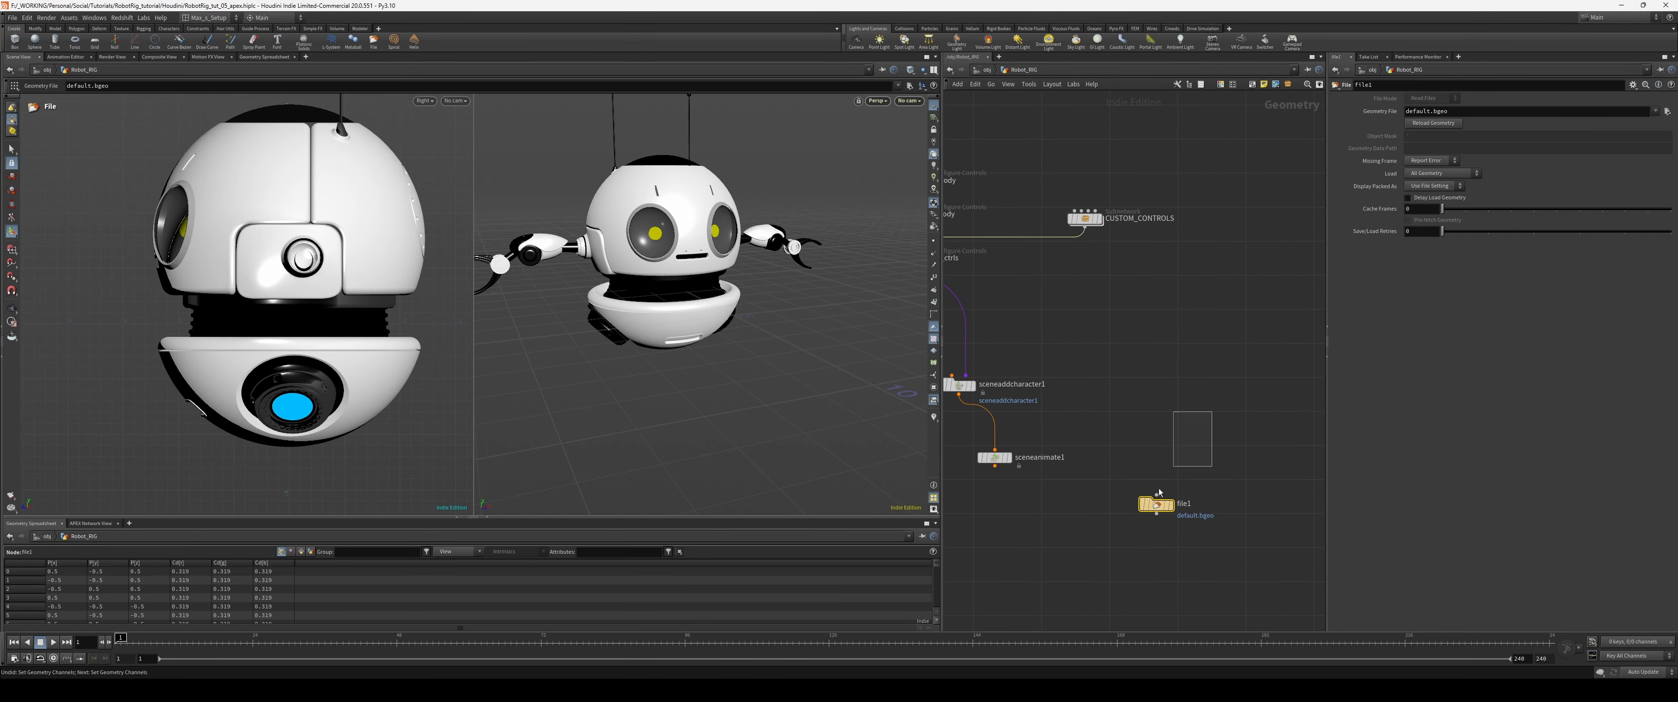
pyautogui.moveTo(1158, 493); pyautogui.dragTo(1150, 506)
pyautogui.press('r')
pyautogui.moveTo(1222, 407); pyautogui.dragTo(1207, 402, button='middle')
pyautogui.click(1666, 112)
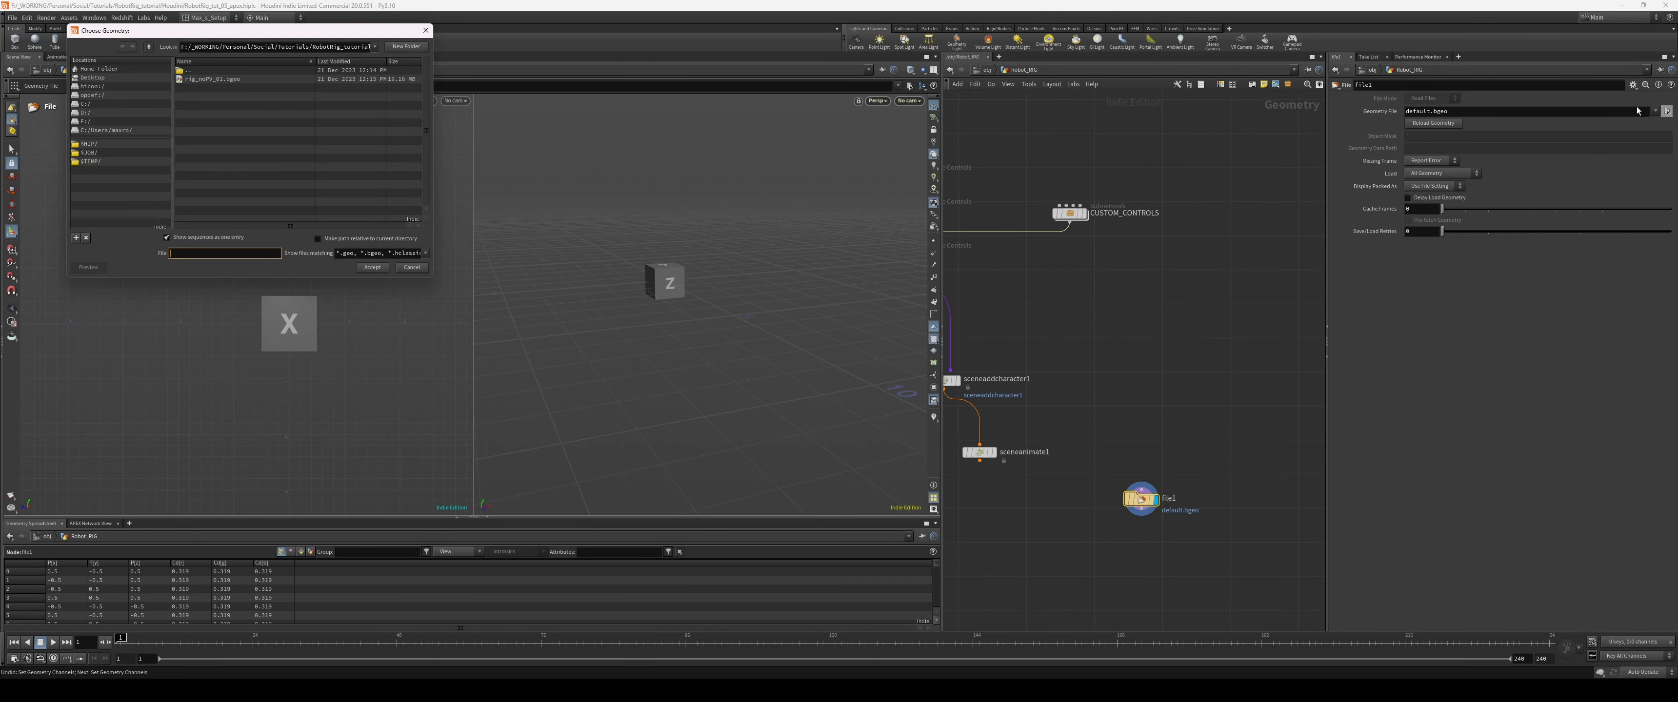
pyautogui.click(217, 80)
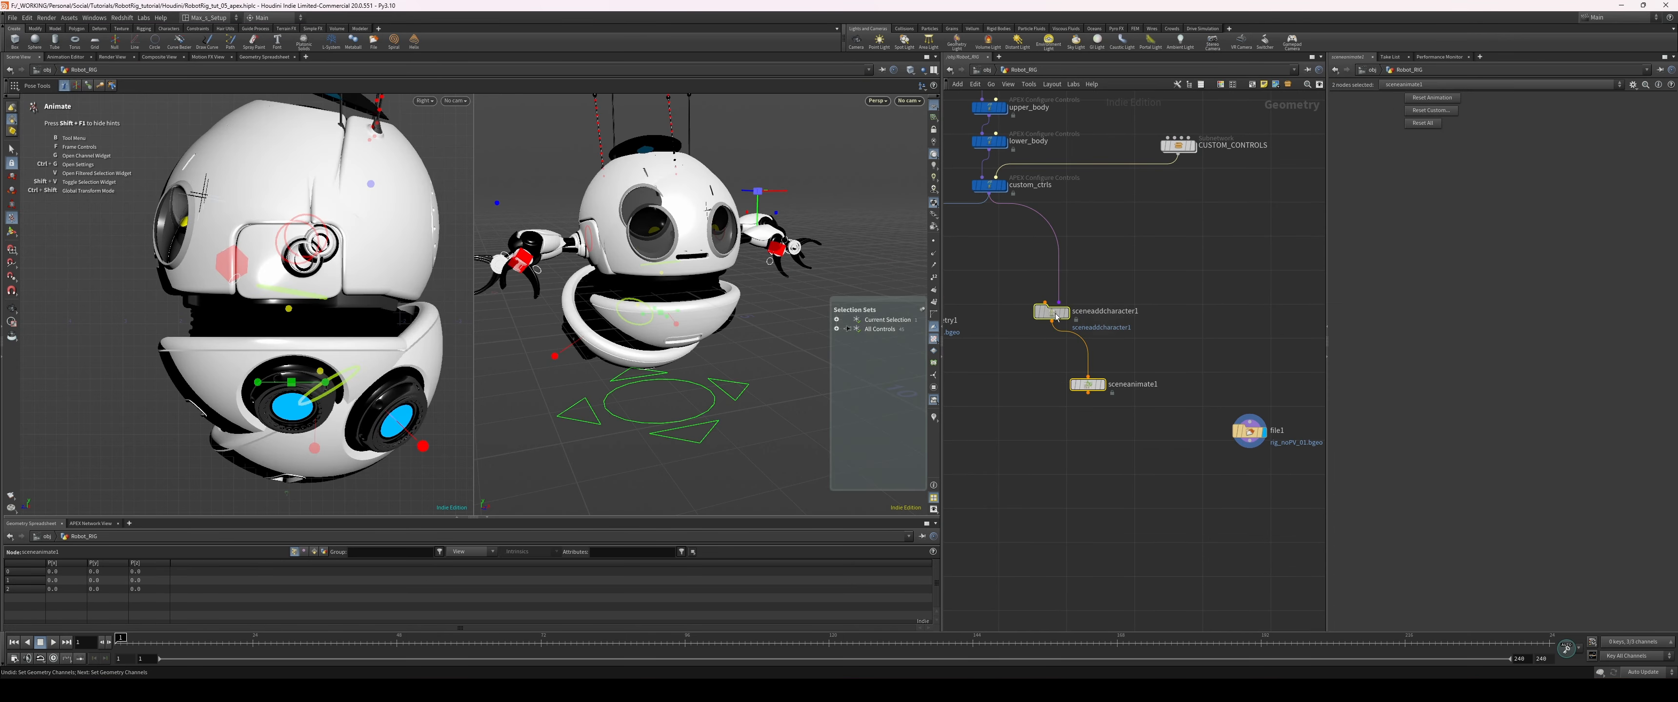
# - Line up the scene nodes and feed the loaded rig file into sceneaddcharacter1 in place of custom_ctrls
pyautogui.moveTo(1207, 358); pyautogui.dragTo(1147, 510, button='middle')
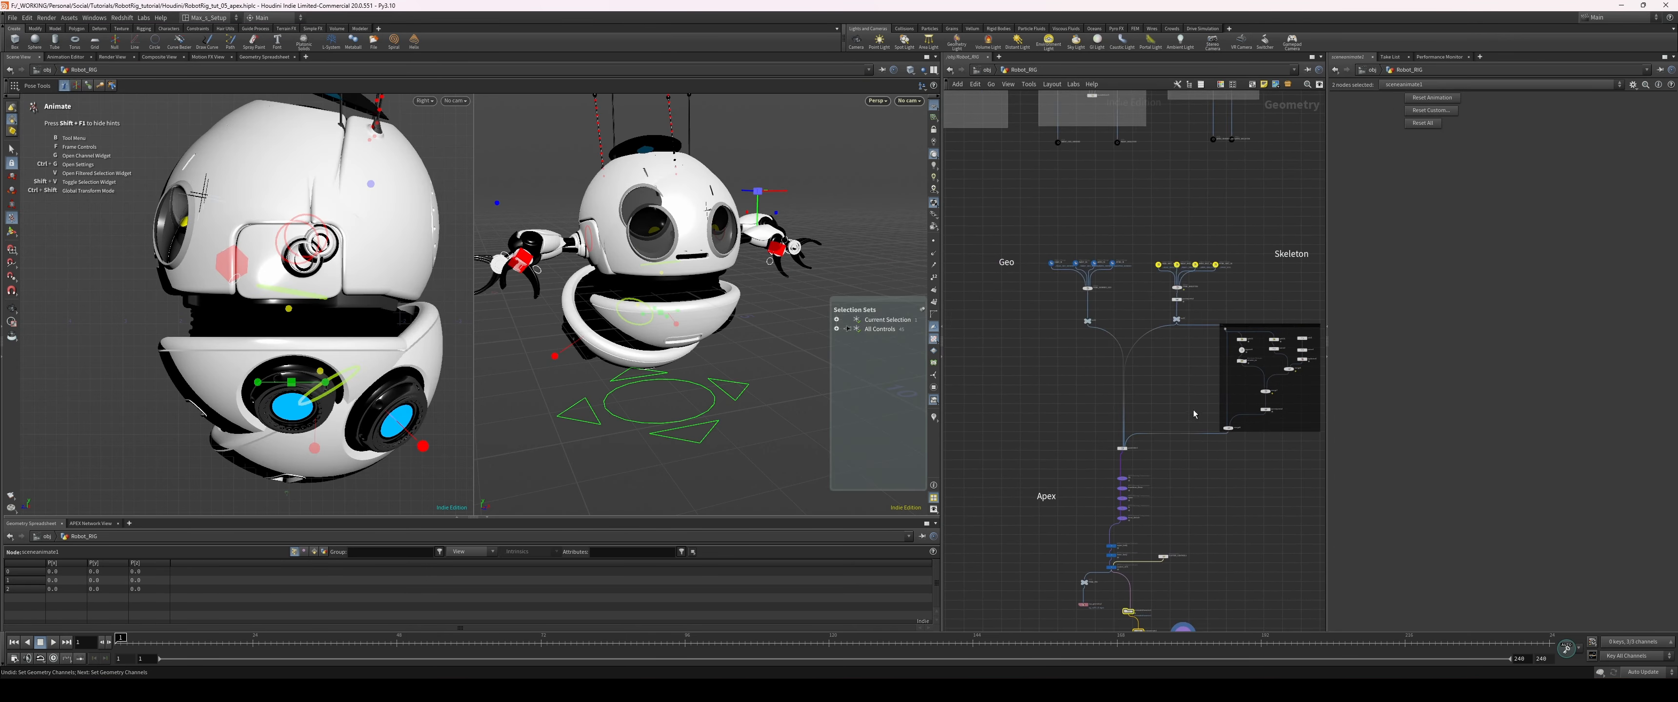
pyautogui.moveTo(1147, 510); pyautogui.dragTo(1198, 605, button='right')
pyautogui.moveTo(1213, 605); pyautogui.dragTo(1210, 541, button='middle')
pyautogui.moveTo(1209, 541); pyautogui.dragTo(1082, 179, button='right')
pyautogui.moveTo(1083, 179); pyautogui.dragTo(1247, 252, button='middle')
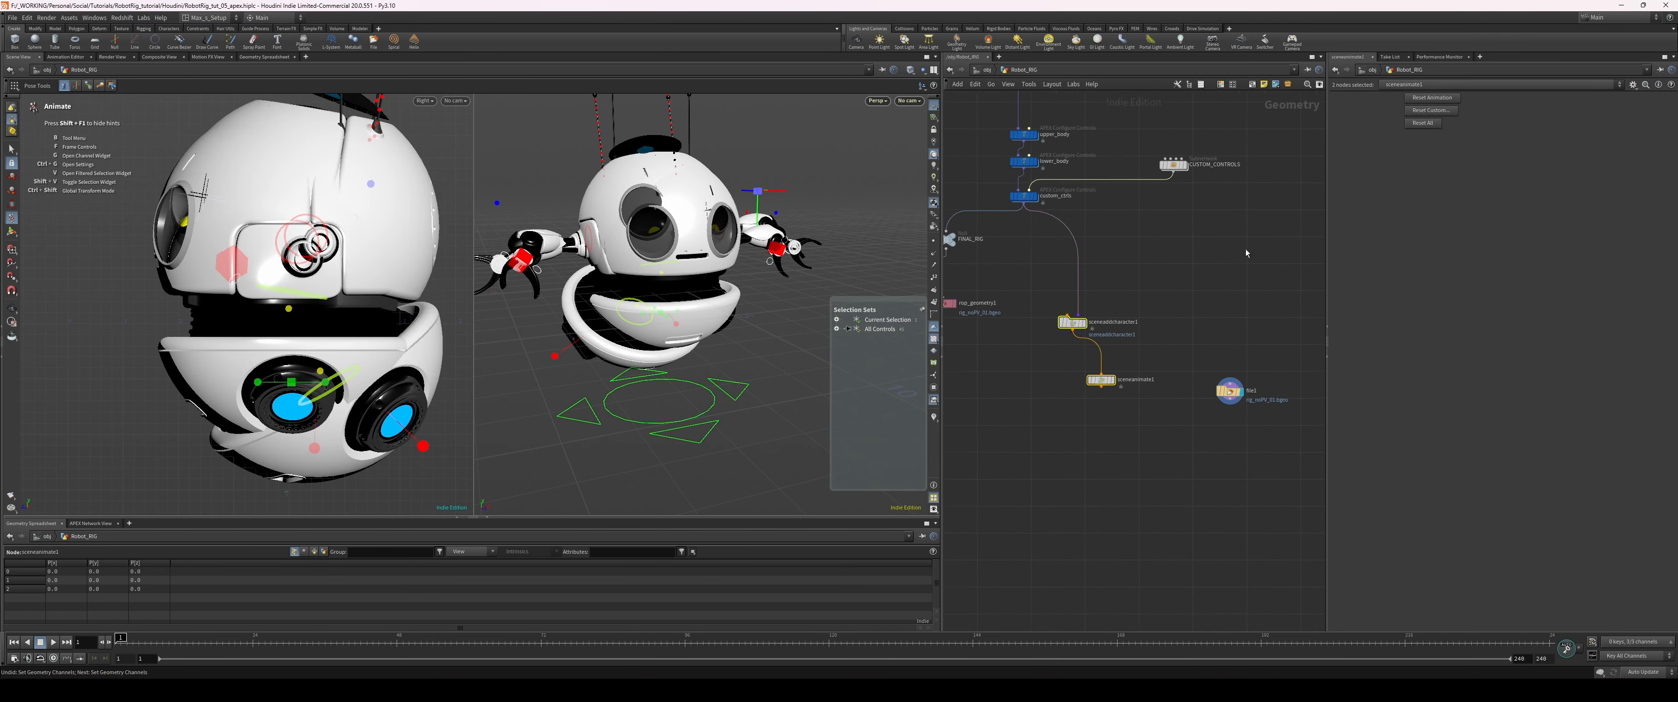
pyautogui.moveTo(1111, 425); pyautogui.dragTo(1109, 402, button='middle')
pyautogui.press('l')
pyautogui.moveTo(1038, 404); pyautogui.dragTo(1103, 419, button='right')
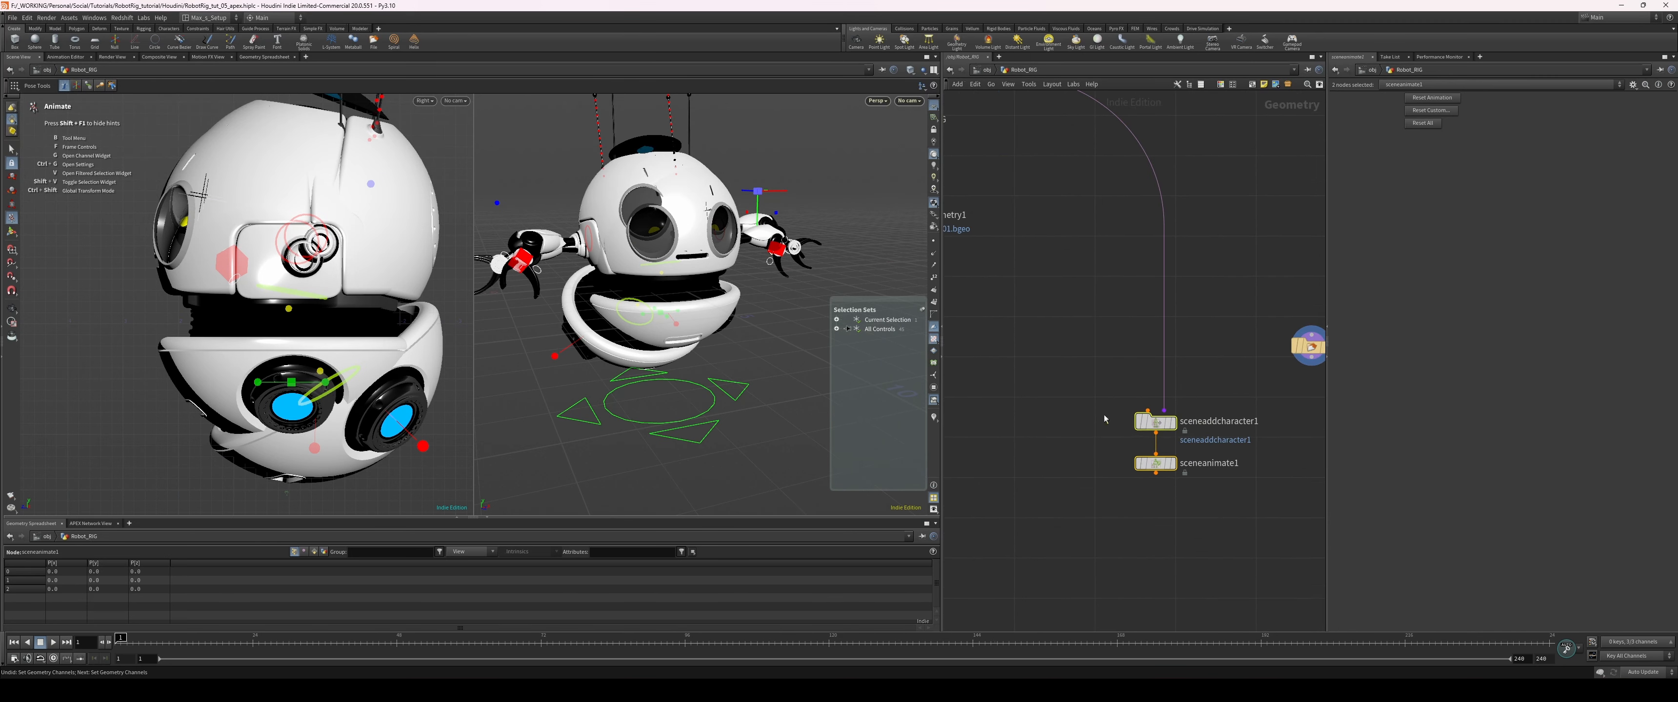
pyautogui.moveTo(1246, 389); pyautogui.dragTo(1133, 395, button='middle')
pyautogui.click(1137, 394)
pyautogui.moveTo(1198, 352); pyautogui.dragTo(1144, 330)
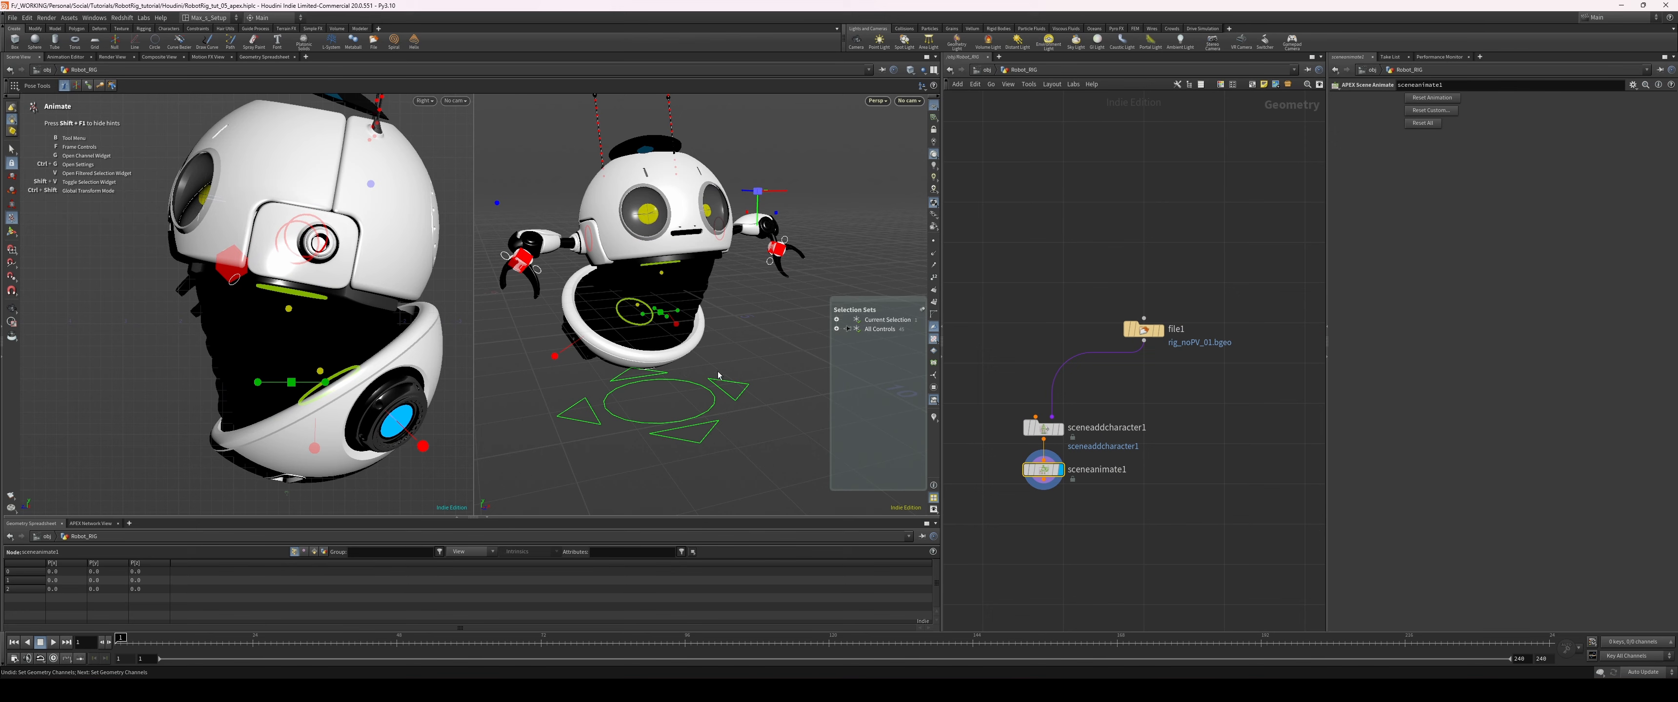
# - Examine the animated robot from several angles in a single enlarged perspective view
pyautogui.moveTo(723, 381)
pyautogui.keyDown('alt'); pyautogui.mouseDown()
pyautogui.moveTo(697, 374)
pyautogui.moveTo(742, 362)
pyautogui.moveTo(706, 375)
pyautogui.mouseUp(); pyautogui.keyUp('alt')
pyautogui.moveTo(707, 375)
pyautogui.keyDown('alt'); pyautogui.mouseDown(button='right')
pyautogui.moveTo(721, 367)
pyautogui.moveTo(674, 369)
pyautogui.mouseUp(button='right'); pyautogui.keyUp('alt')
pyautogui.keyDown('alt'); pyautogui.moveTo(674, 369); pyautogui.dragTo(553, 407); pyautogui.keyUp('alt')
pyautogui.keyDown('alt'); pyautogui.moveTo(554, 407); pyautogui.dragTo(687, 370, button='middle'); pyautogui.keyUp('alt')
pyautogui.keyDown('alt'); pyautogui.moveTo(687, 370); pyautogui.dragTo(740, 349); pyautogui.keyUp('alt')
pyautogui.hotkey('space', 'b')
pyautogui.keyDown('alt'); pyautogui.moveTo(739, 349); pyautogui.dragTo(700, 365, button='right'); pyautogui.keyUp('alt')
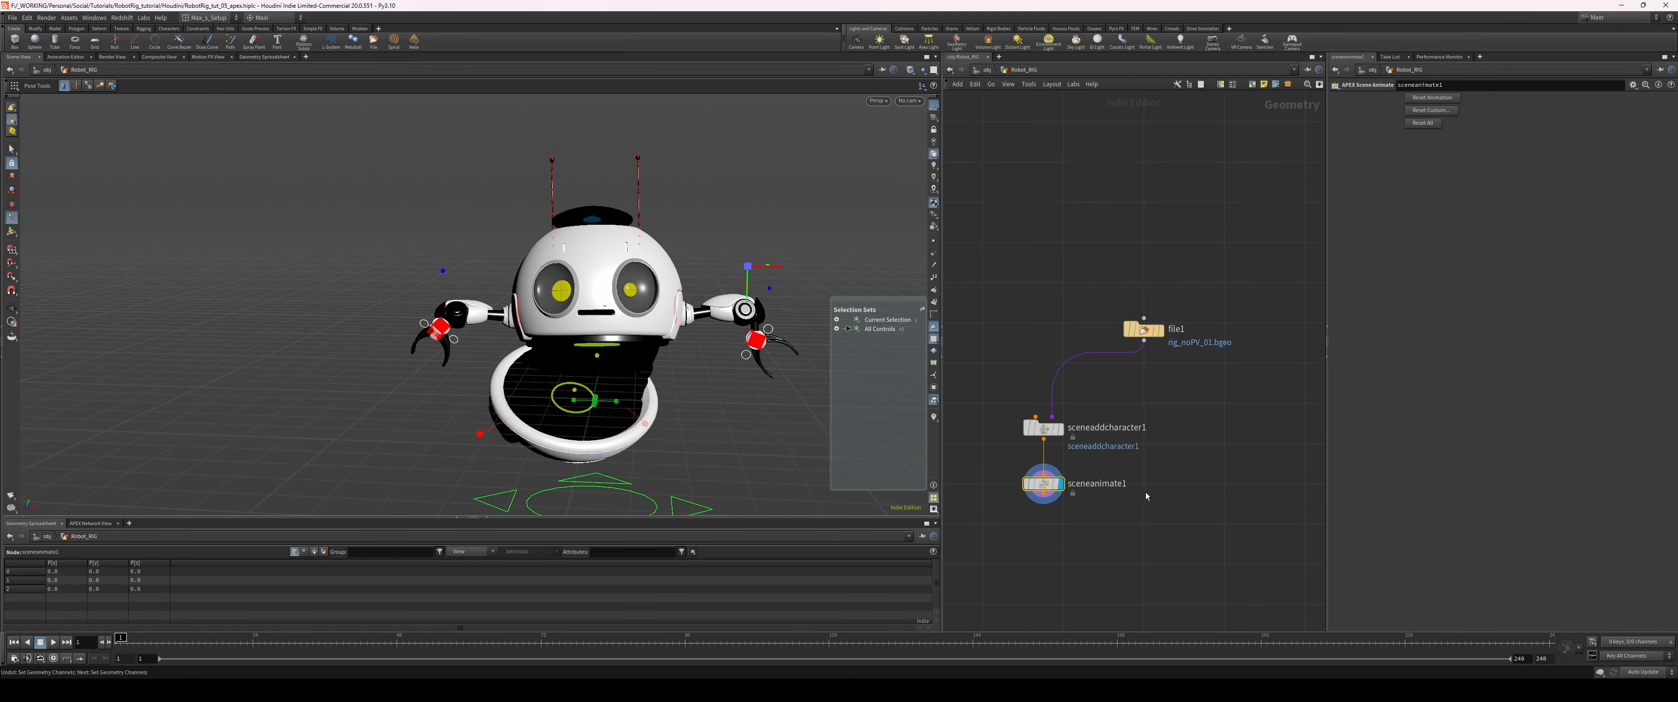
# - Undo the last control change, repose the lower shell with its ring control, and clear the control selection
pyautogui.moveTo(1148, 496); pyautogui.dragTo(1195, 456, button='middle')
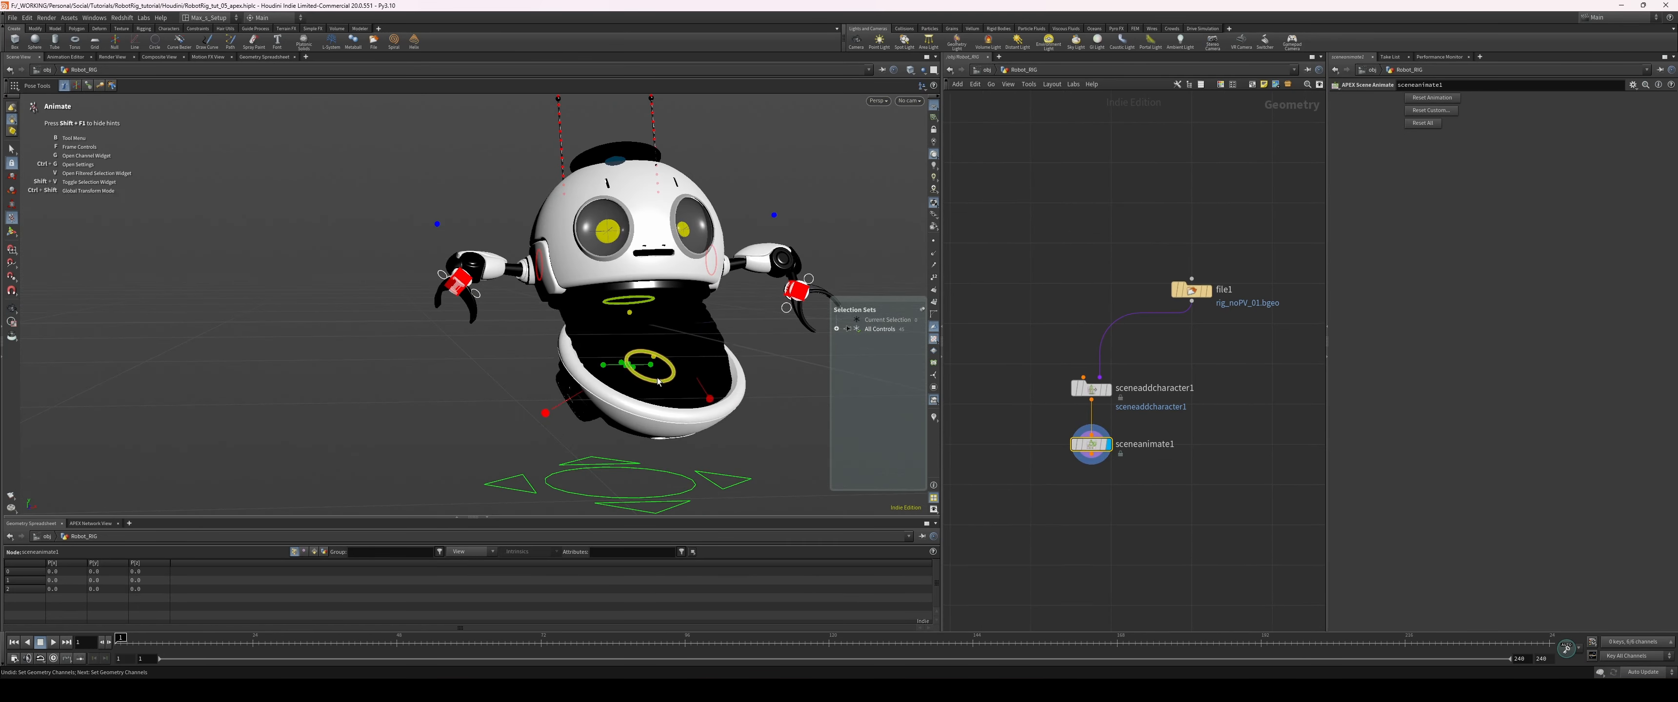
pyautogui.hotkey('ctrl', 'z')
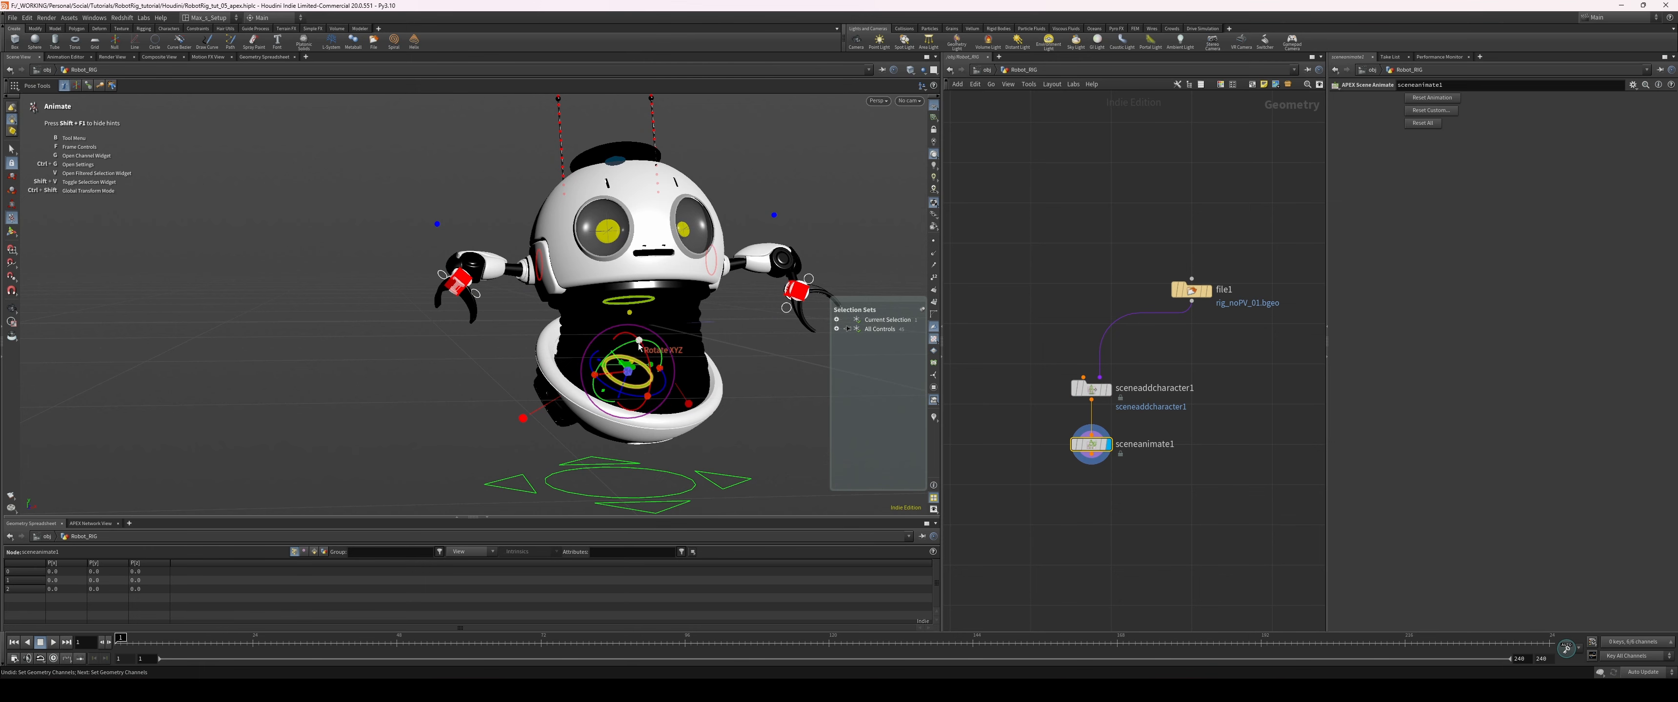
pyautogui.moveTo(639, 345); pyautogui.dragTo(598, 417)
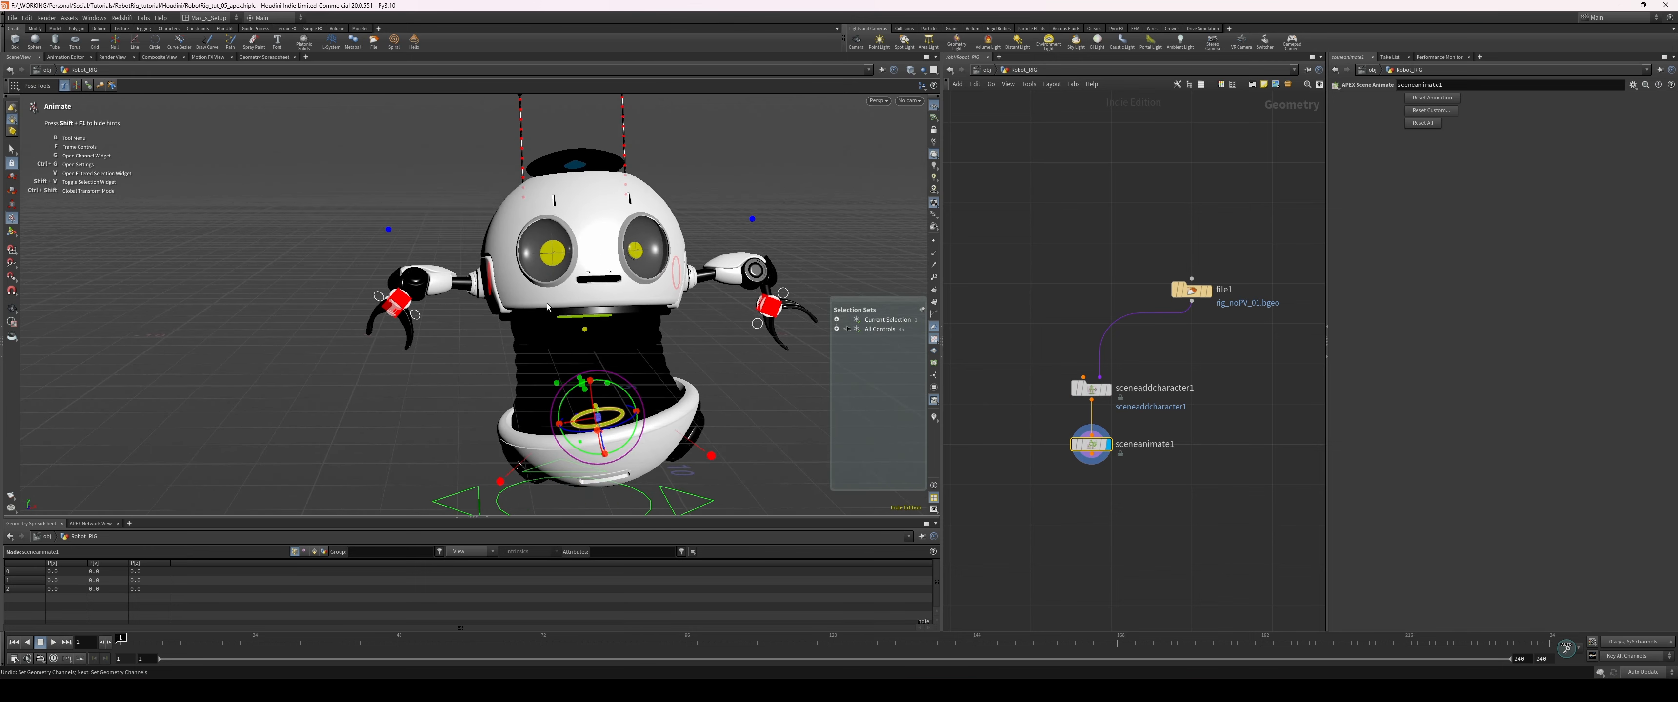
pyautogui.keyDown('alt'); pyautogui.moveTo(546, 305); pyautogui.dragTo(488, 319); pyautogui.keyUp('alt')
pyautogui.click(559, 314)
pyautogui.click(471, 320)
# - Examine the robot's torso, arm and hand controls up close from the front and side
pyautogui.keyDown('alt'); pyautogui.moveTo(470, 320); pyautogui.dragTo(523, 317, button='right'); pyautogui.keyUp('alt')
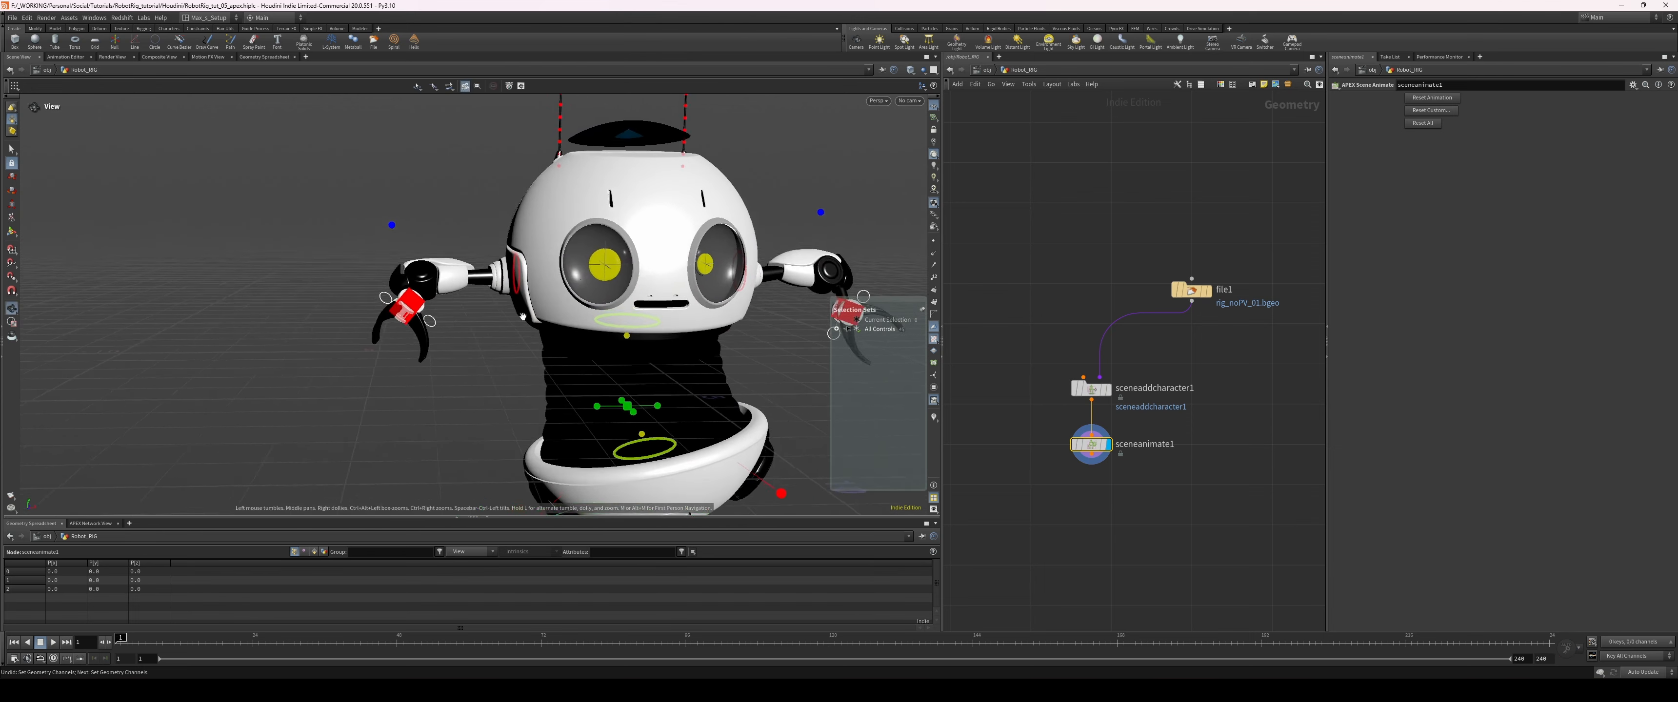
pyautogui.keyDown('alt'); pyautogui.moveTo(522, 316); pyautogui.dragTo(571, 321); pyautogui.keyUp('alt')
pyautogui.keyDown('alt'); pyautogui.moveTo(425, 358); pyautogui.dragTo(501, 362); pyautogui.keyUp('alt')
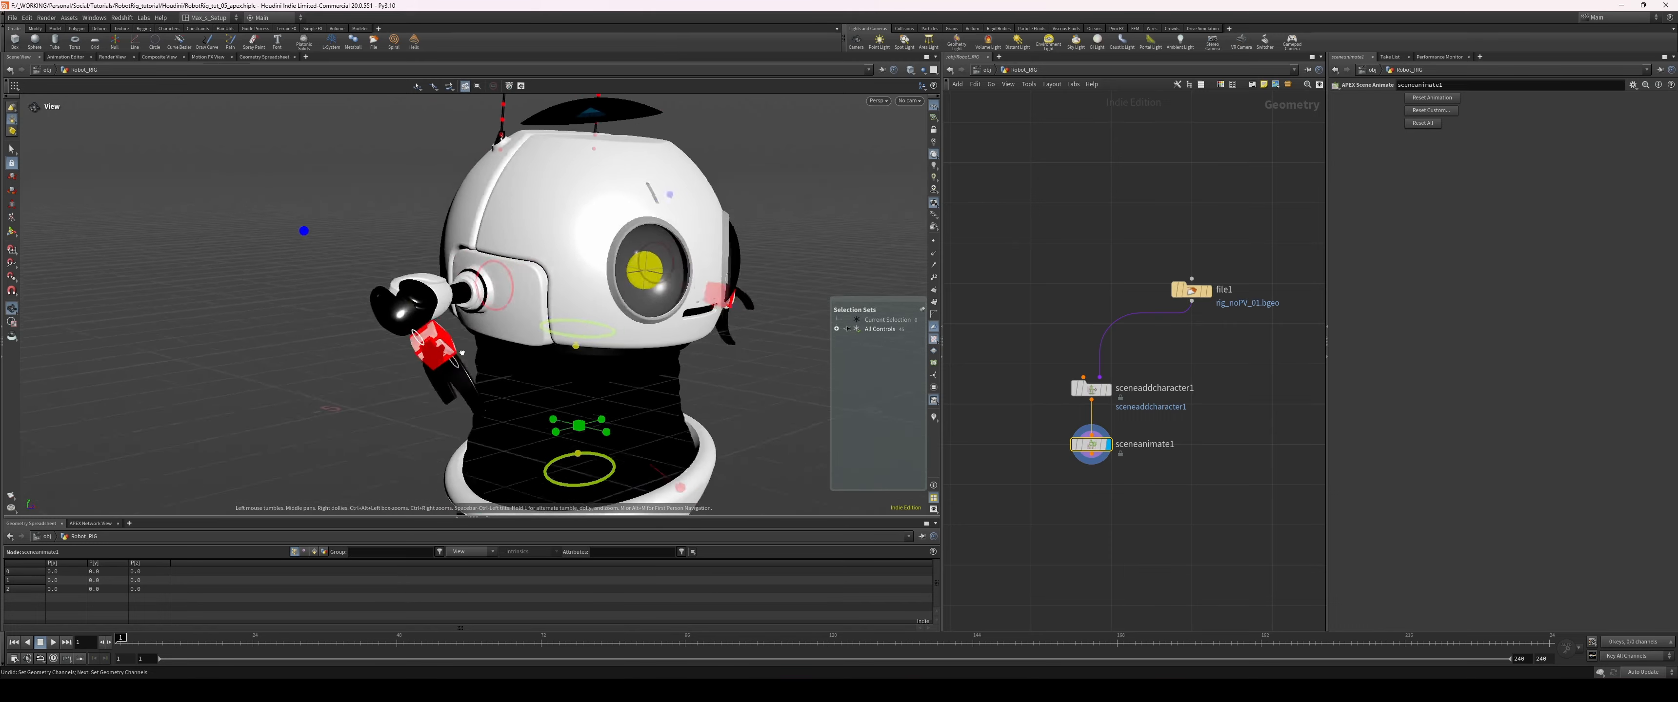